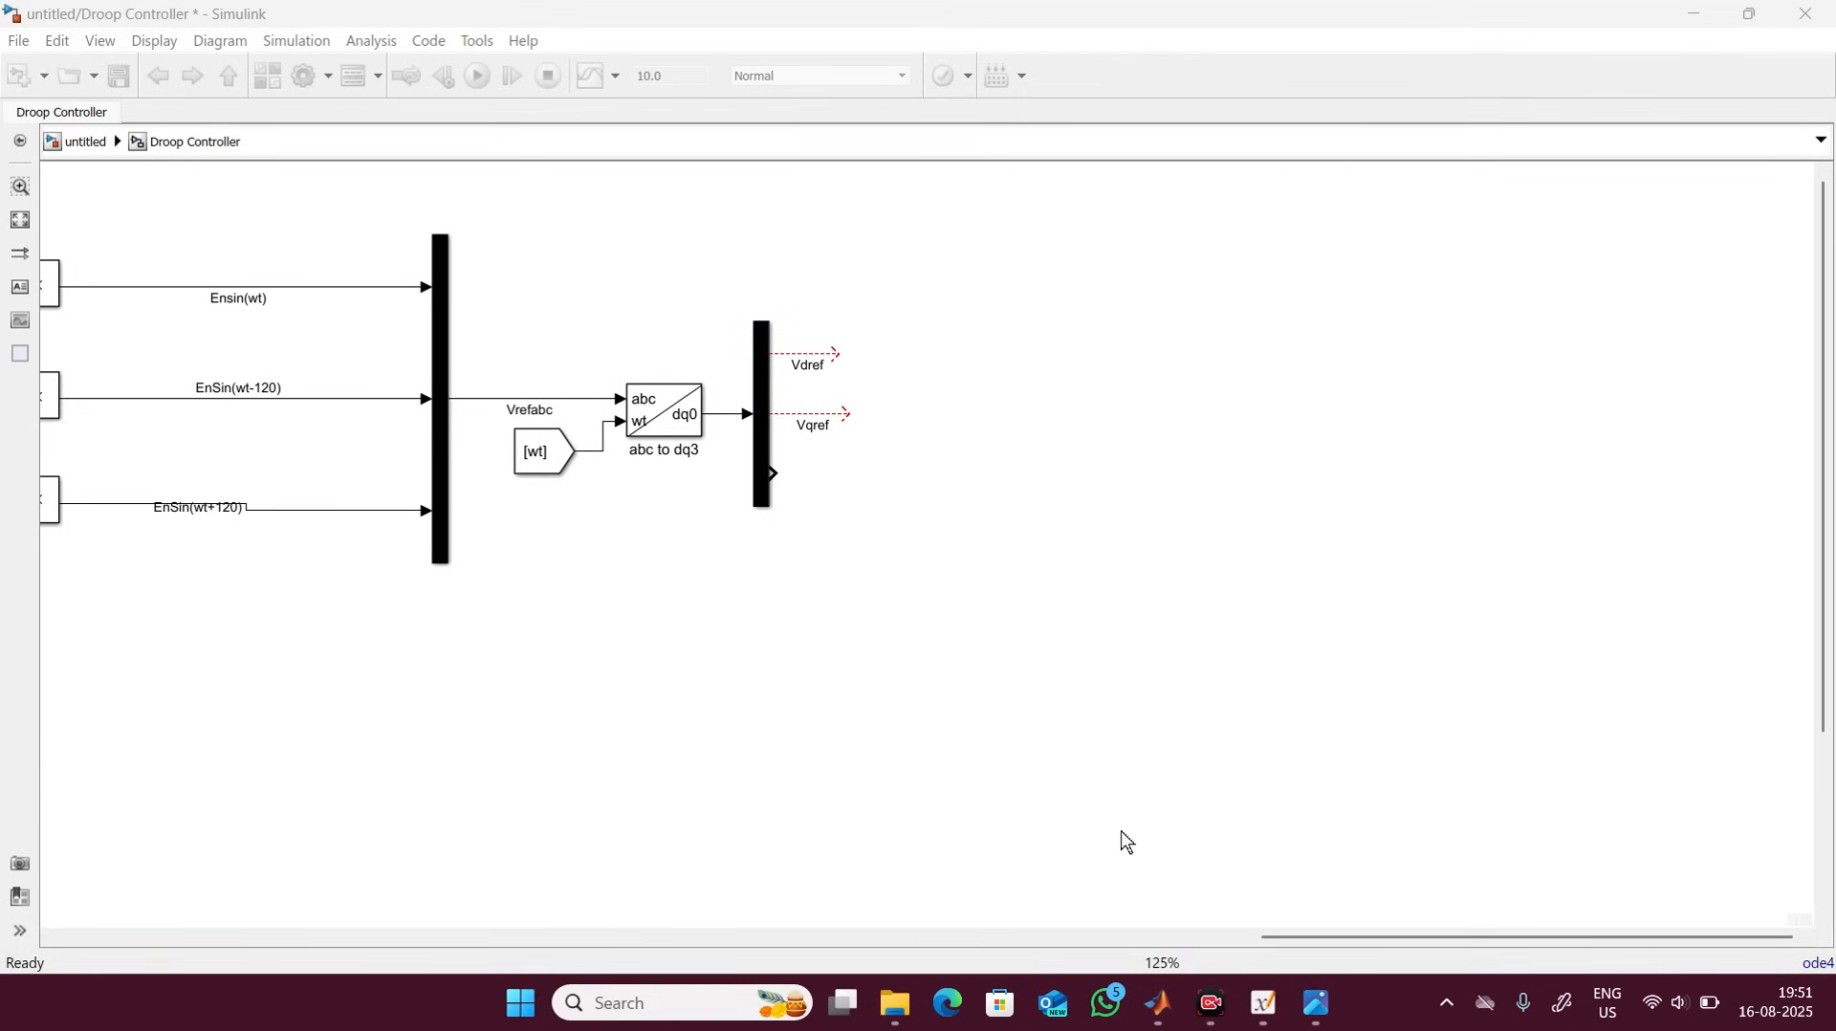
Add a Goto block tagged Vd above the uppermost demux and connect it to the Vd signal line.
left_click_drag(1286, 938, 123, 861)
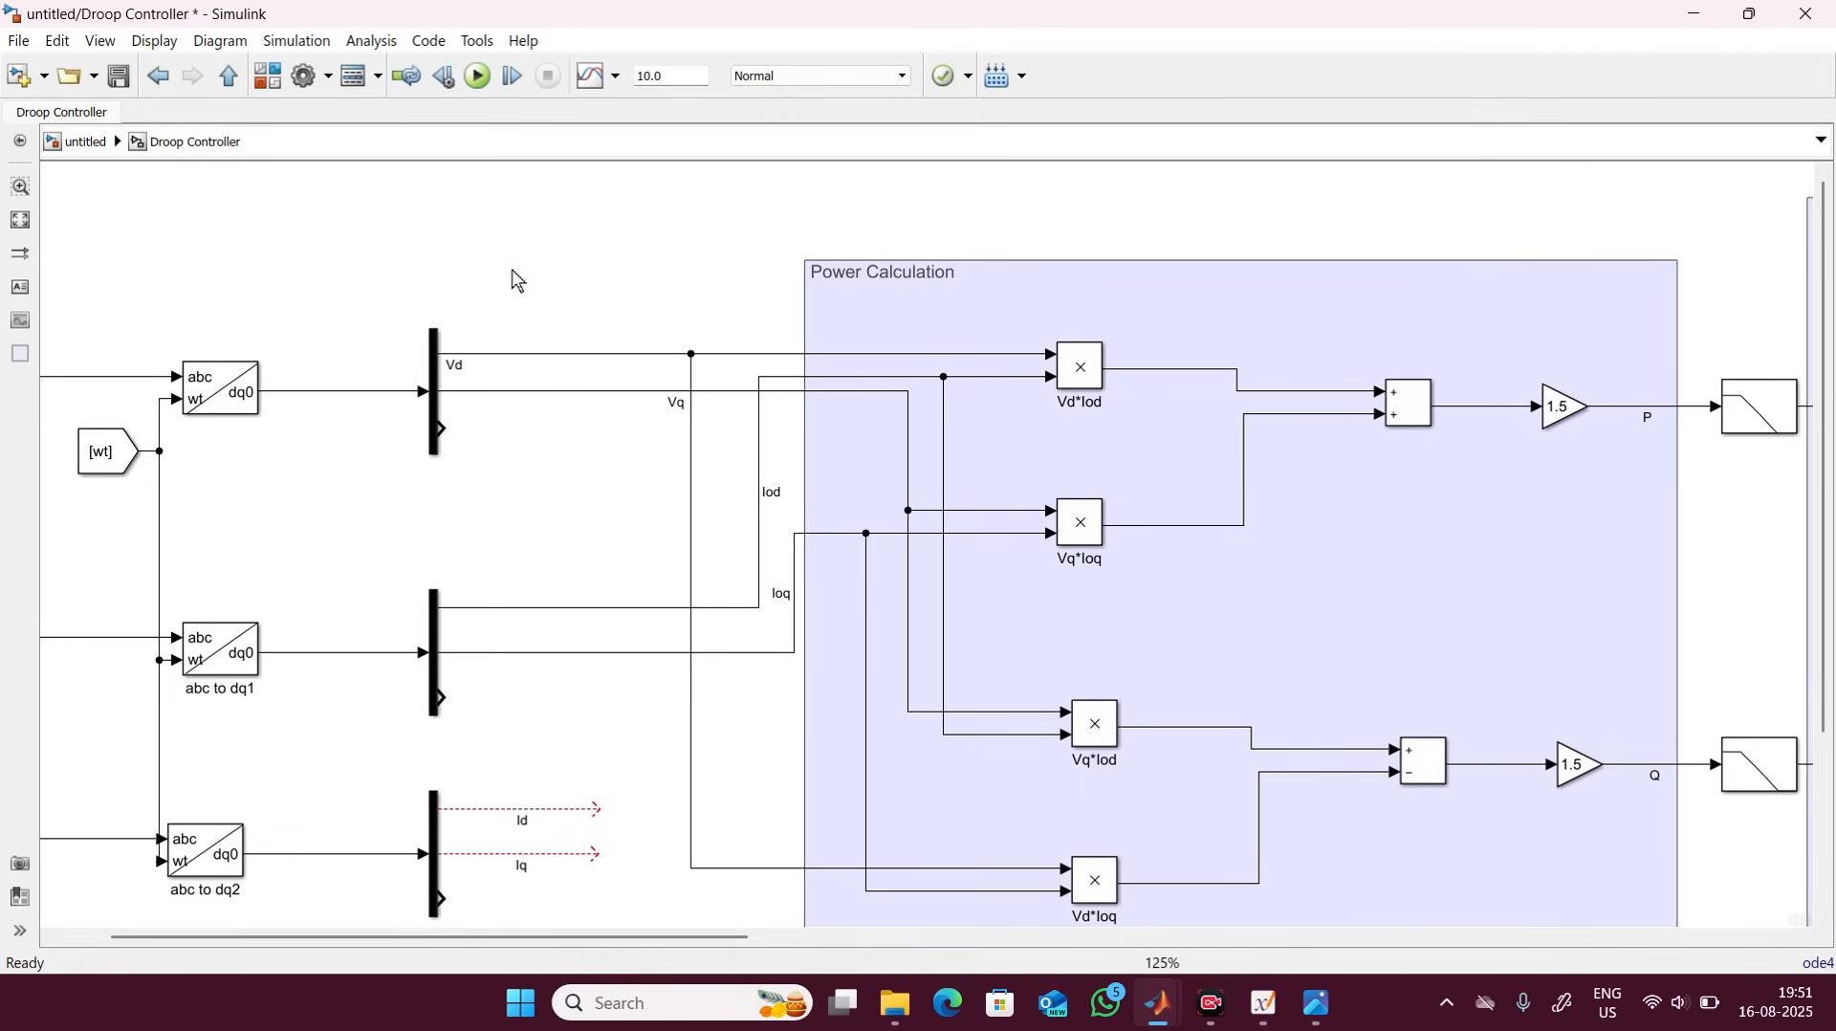
type("got")
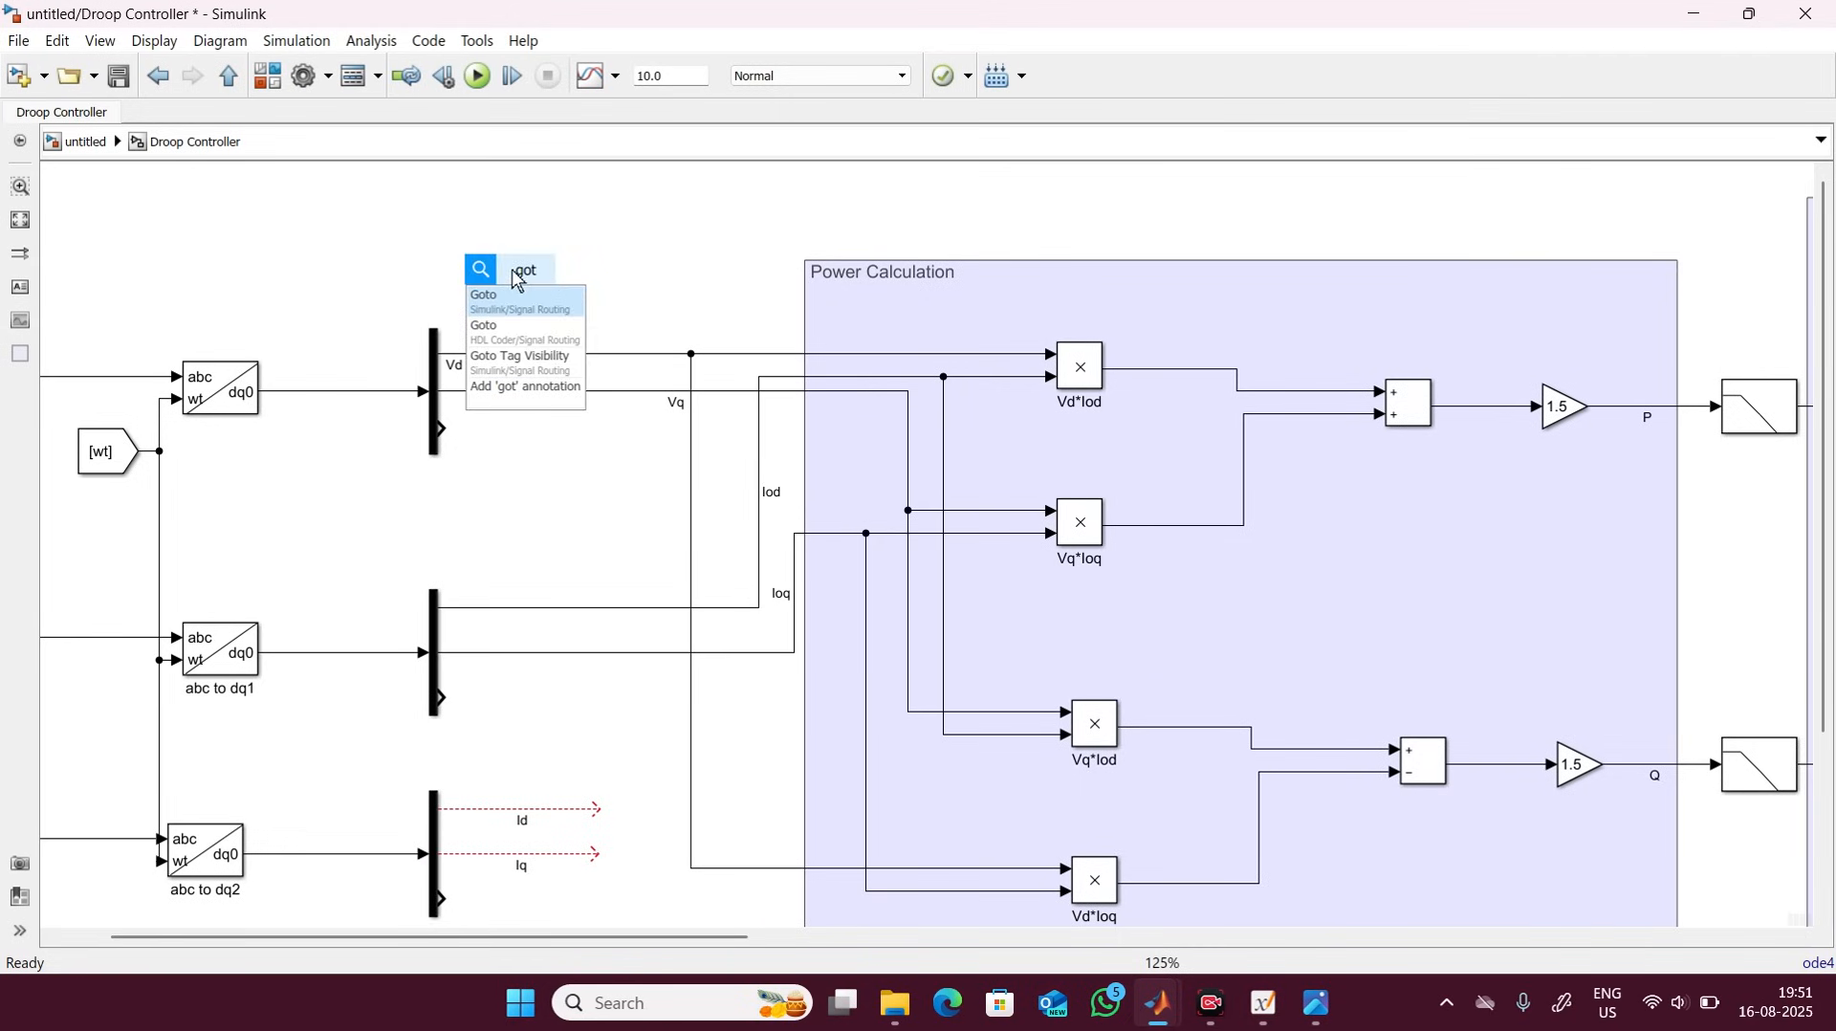
key("Return")
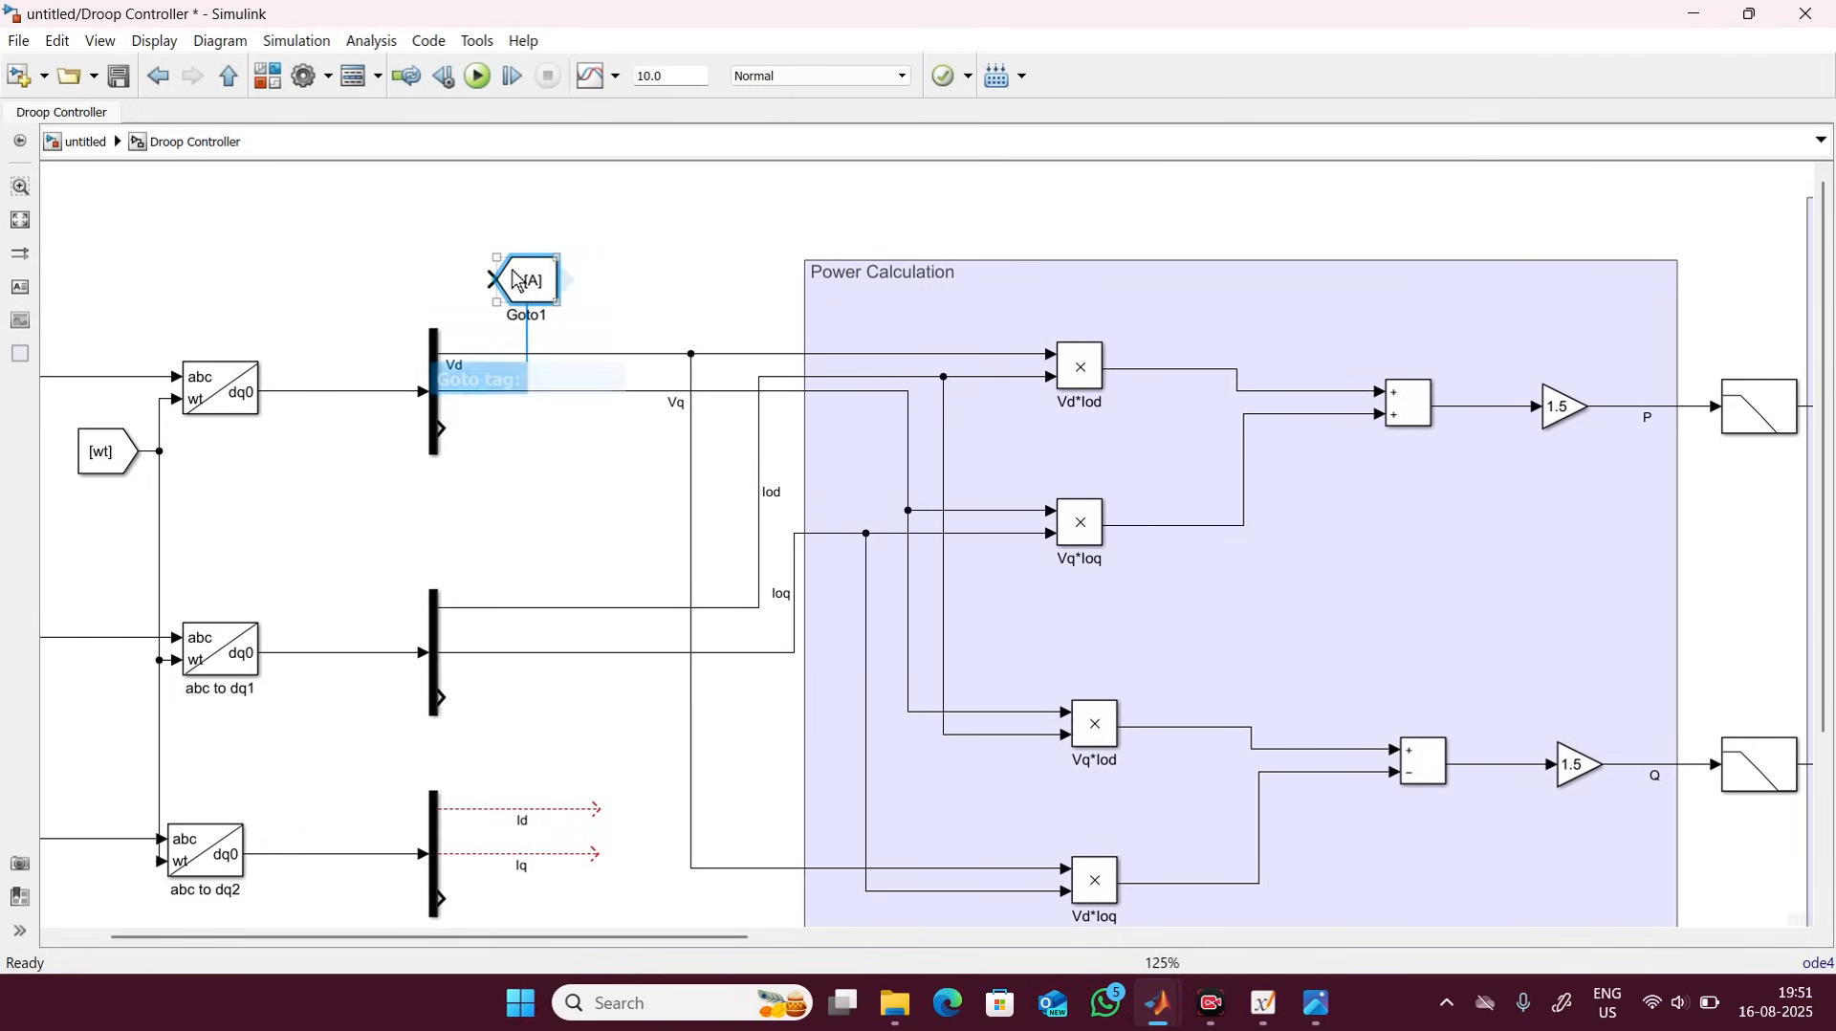
left_click_drag(517, 277, 551, 212)
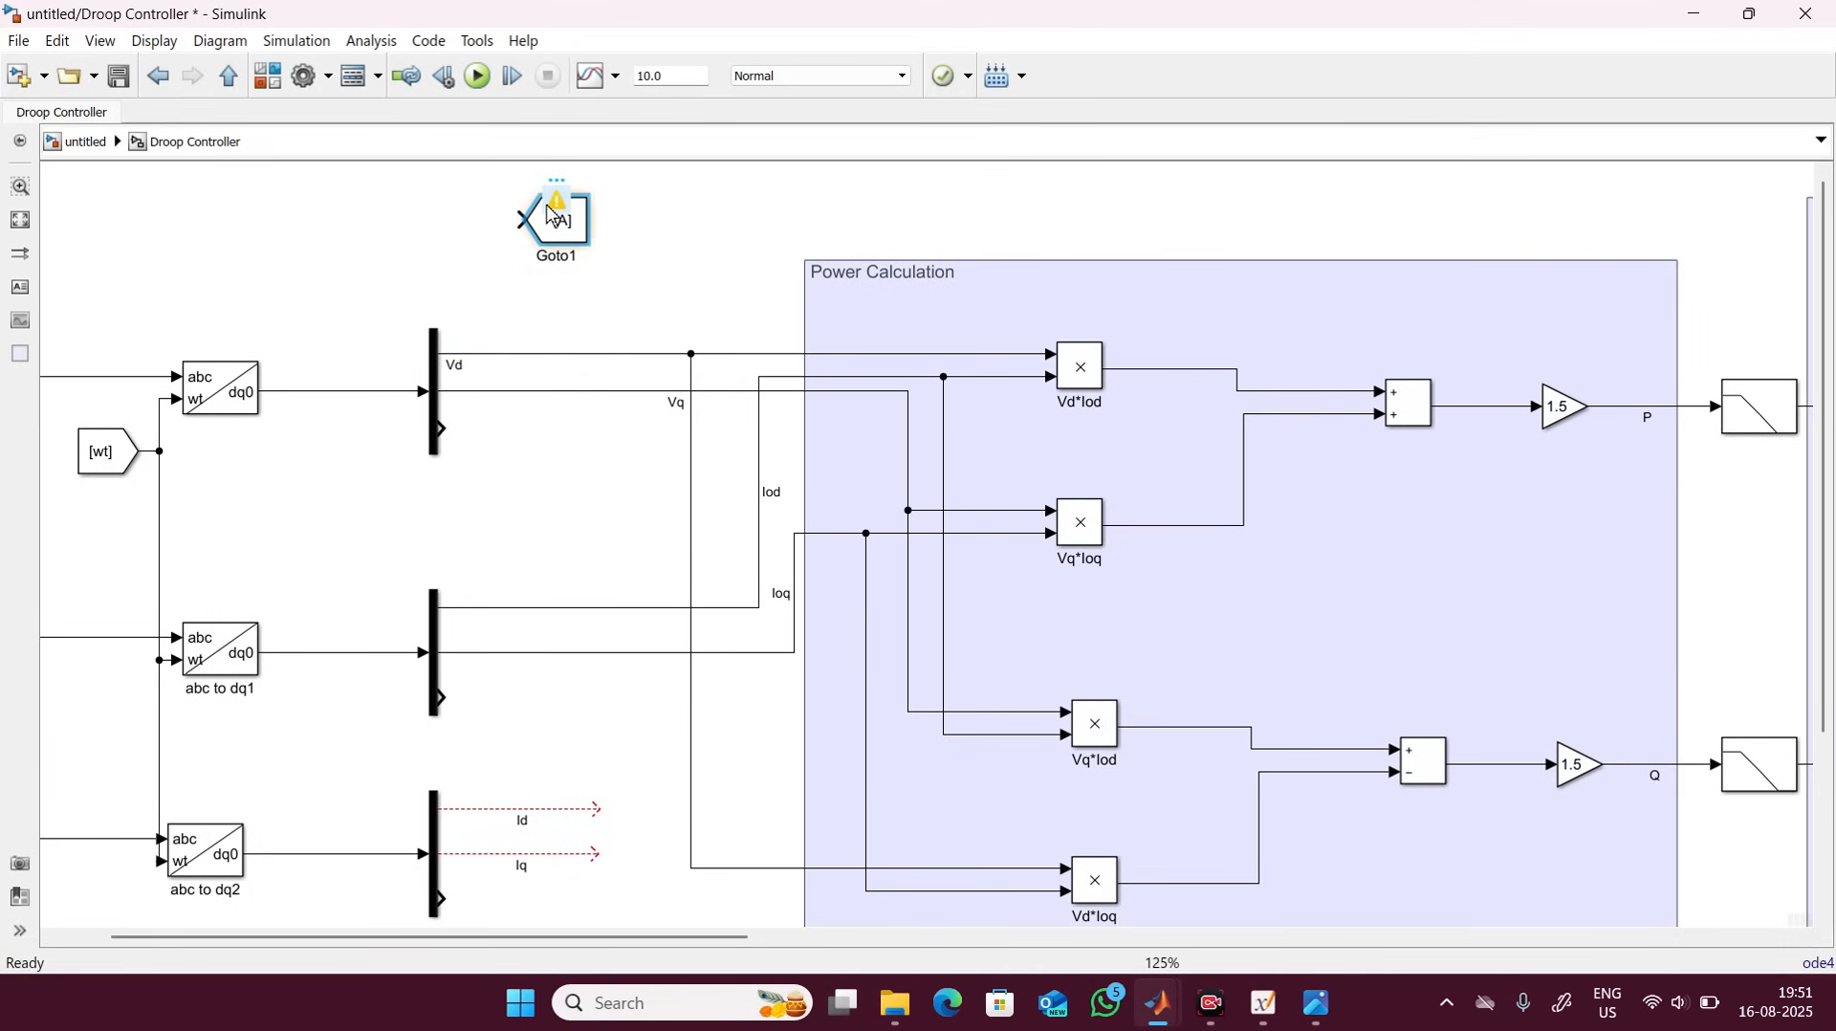
double_click(560, 218)
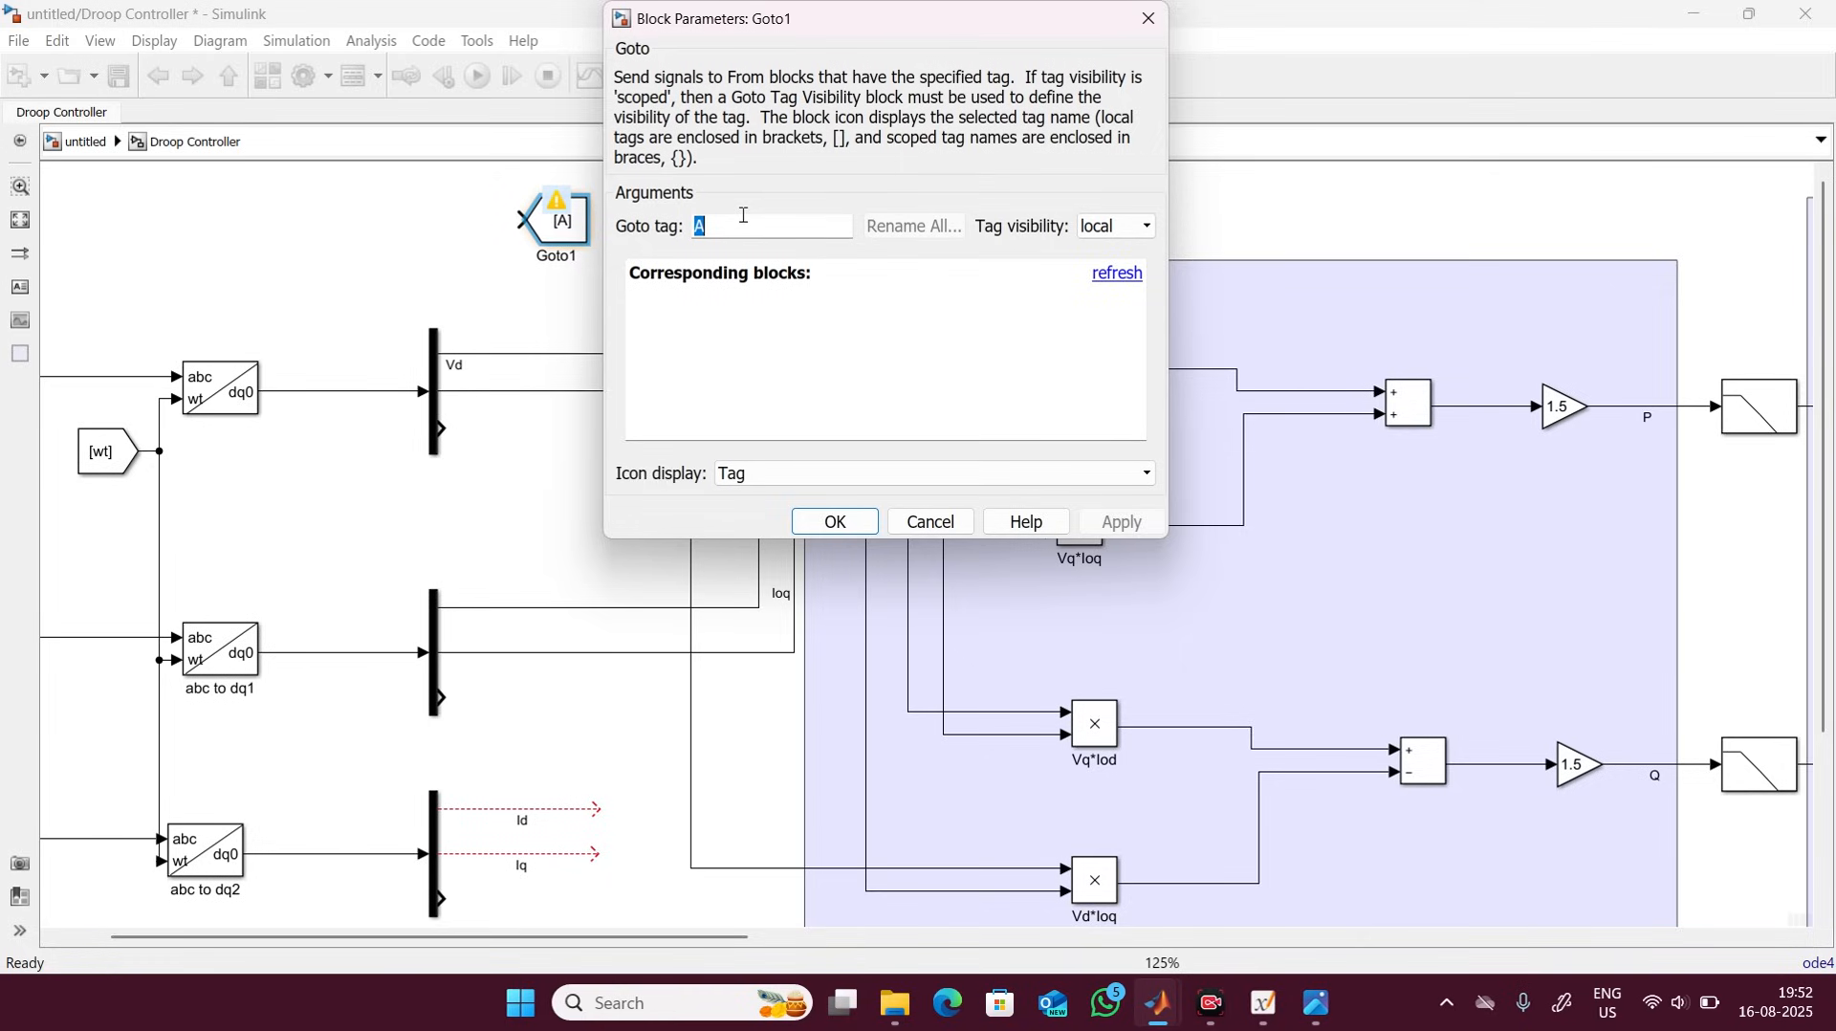
type("Vd")
key("Return")
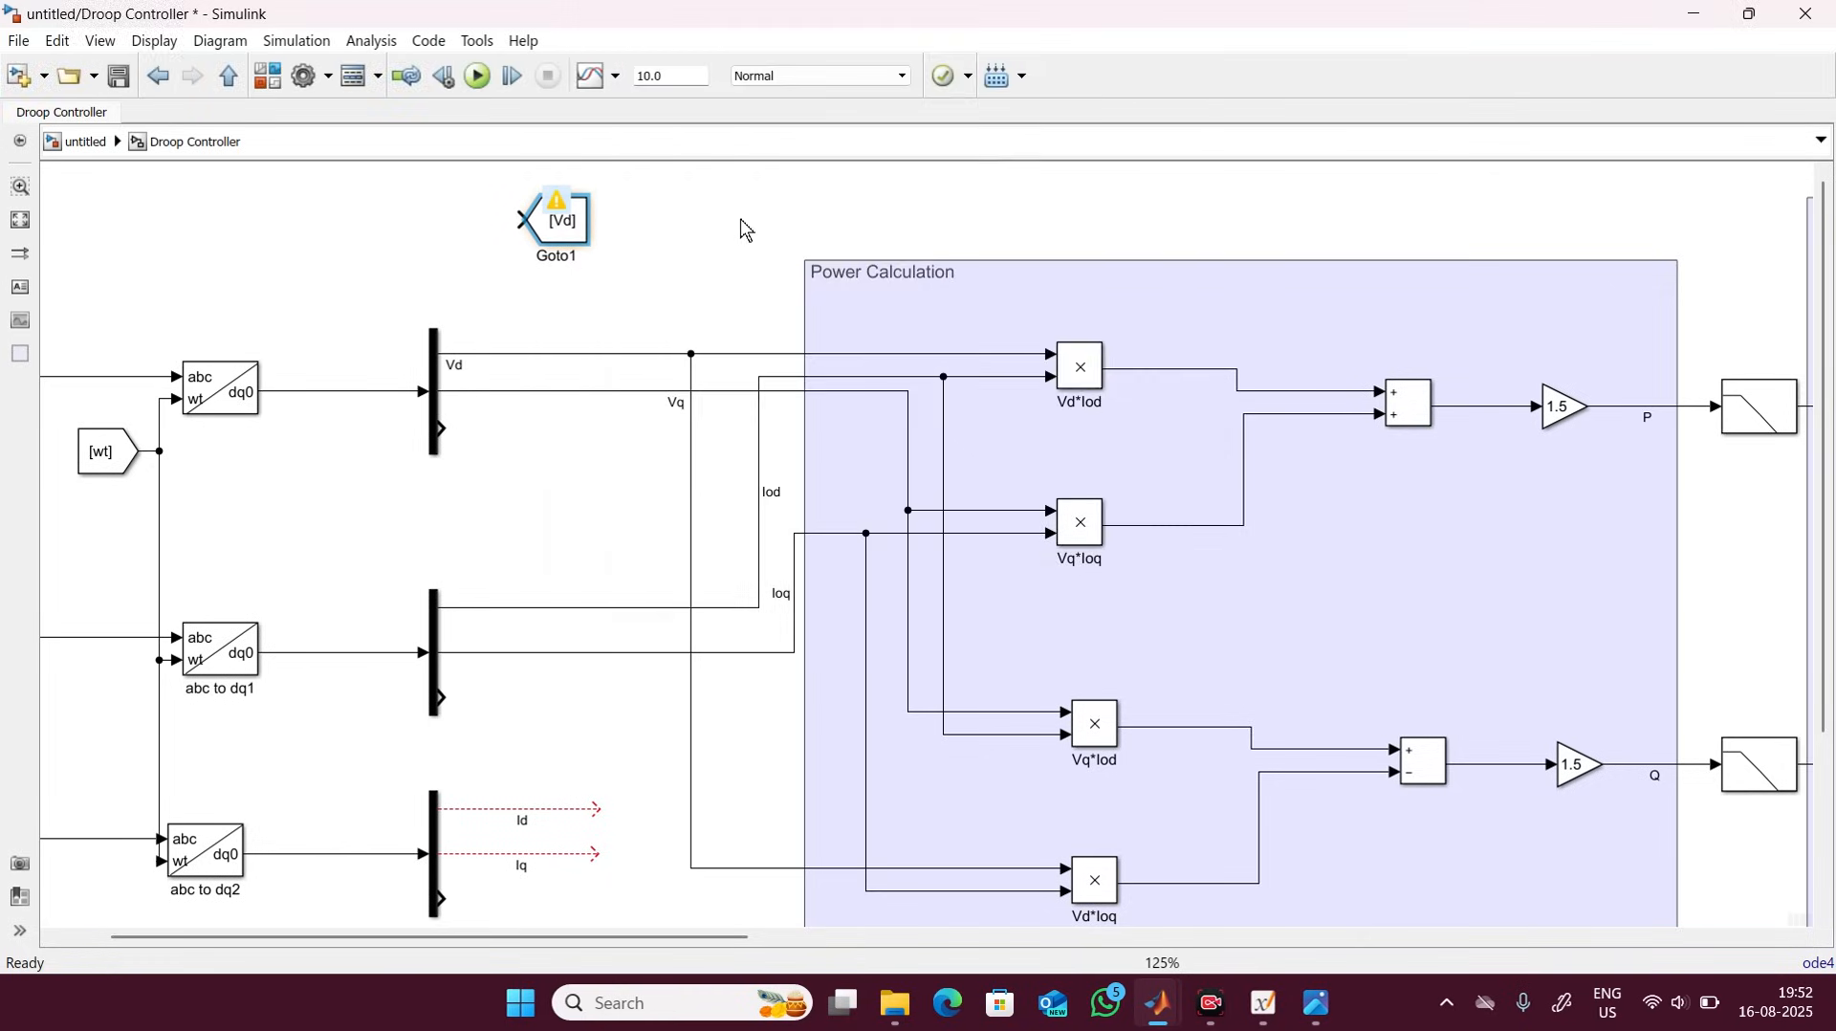
left_click_drag(500, 196, 480, 332)
Duplicate the Vd Goto block just below it, tag the copy Vq, and connect it to the Vq signal line.
left_click(557, 222)
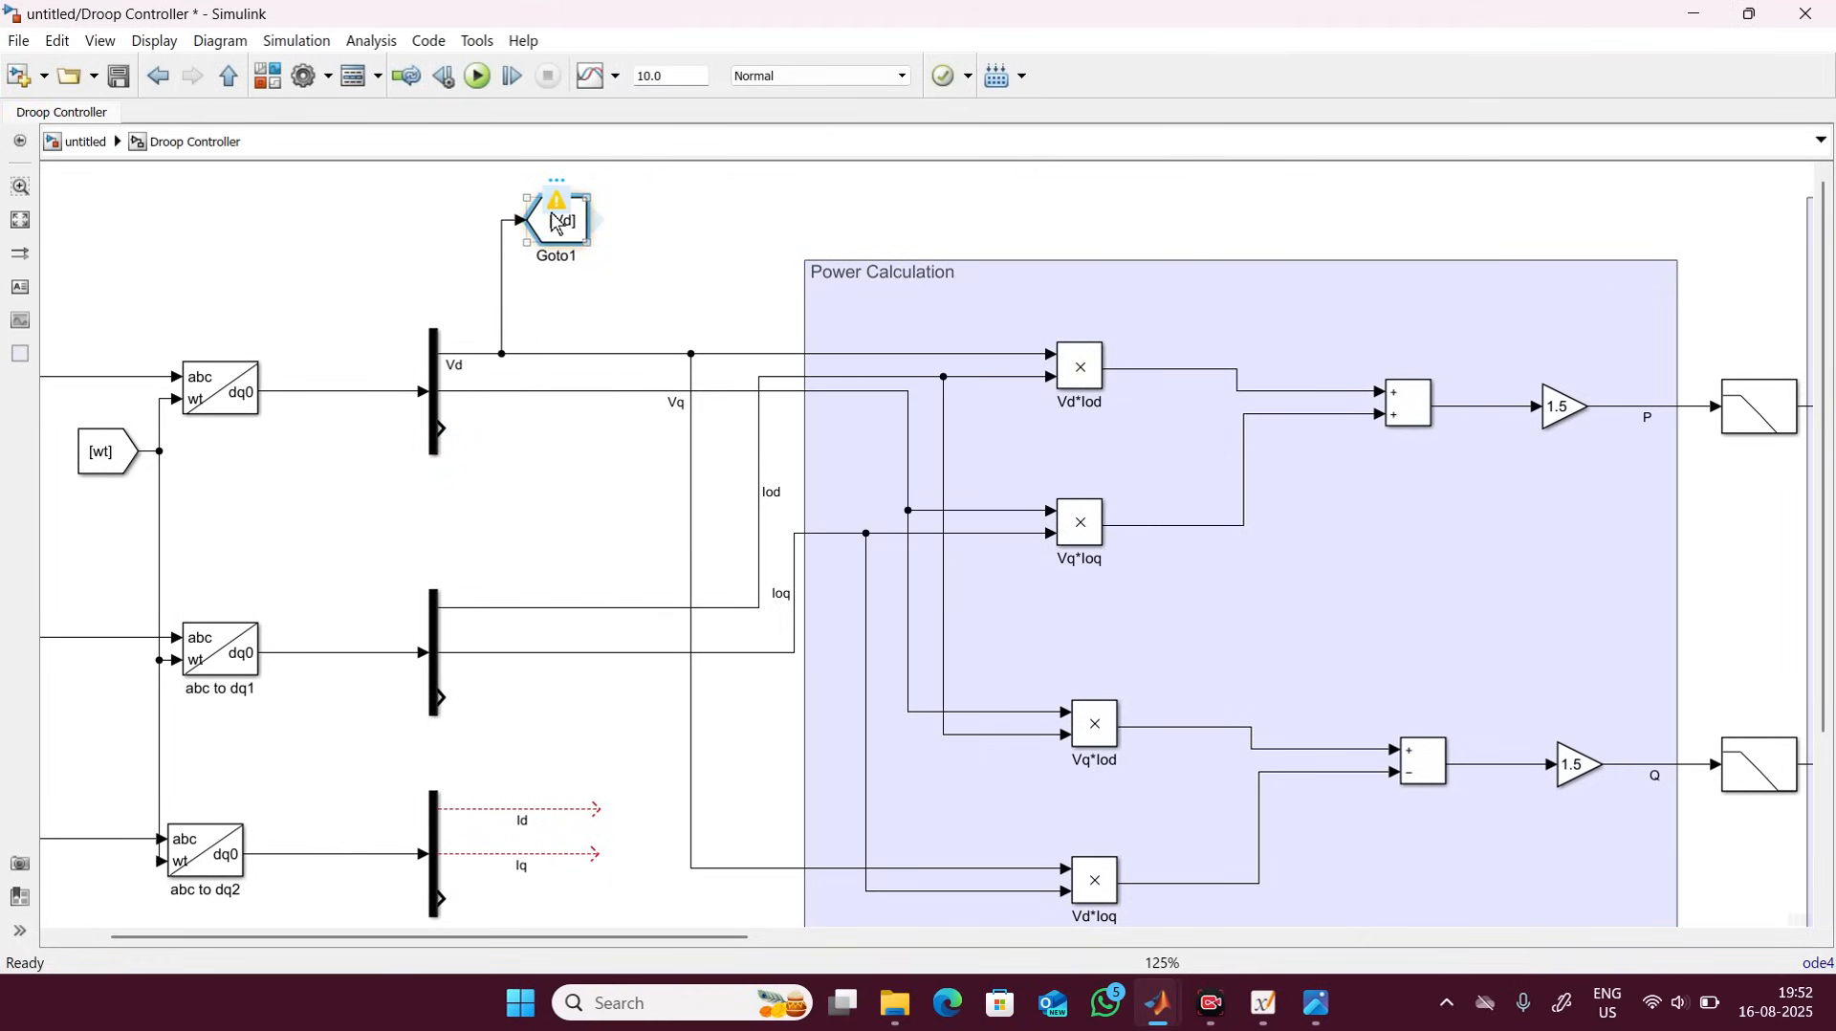
key("ctrl+c")
left_click(554, 287)
key("ctrl+v")
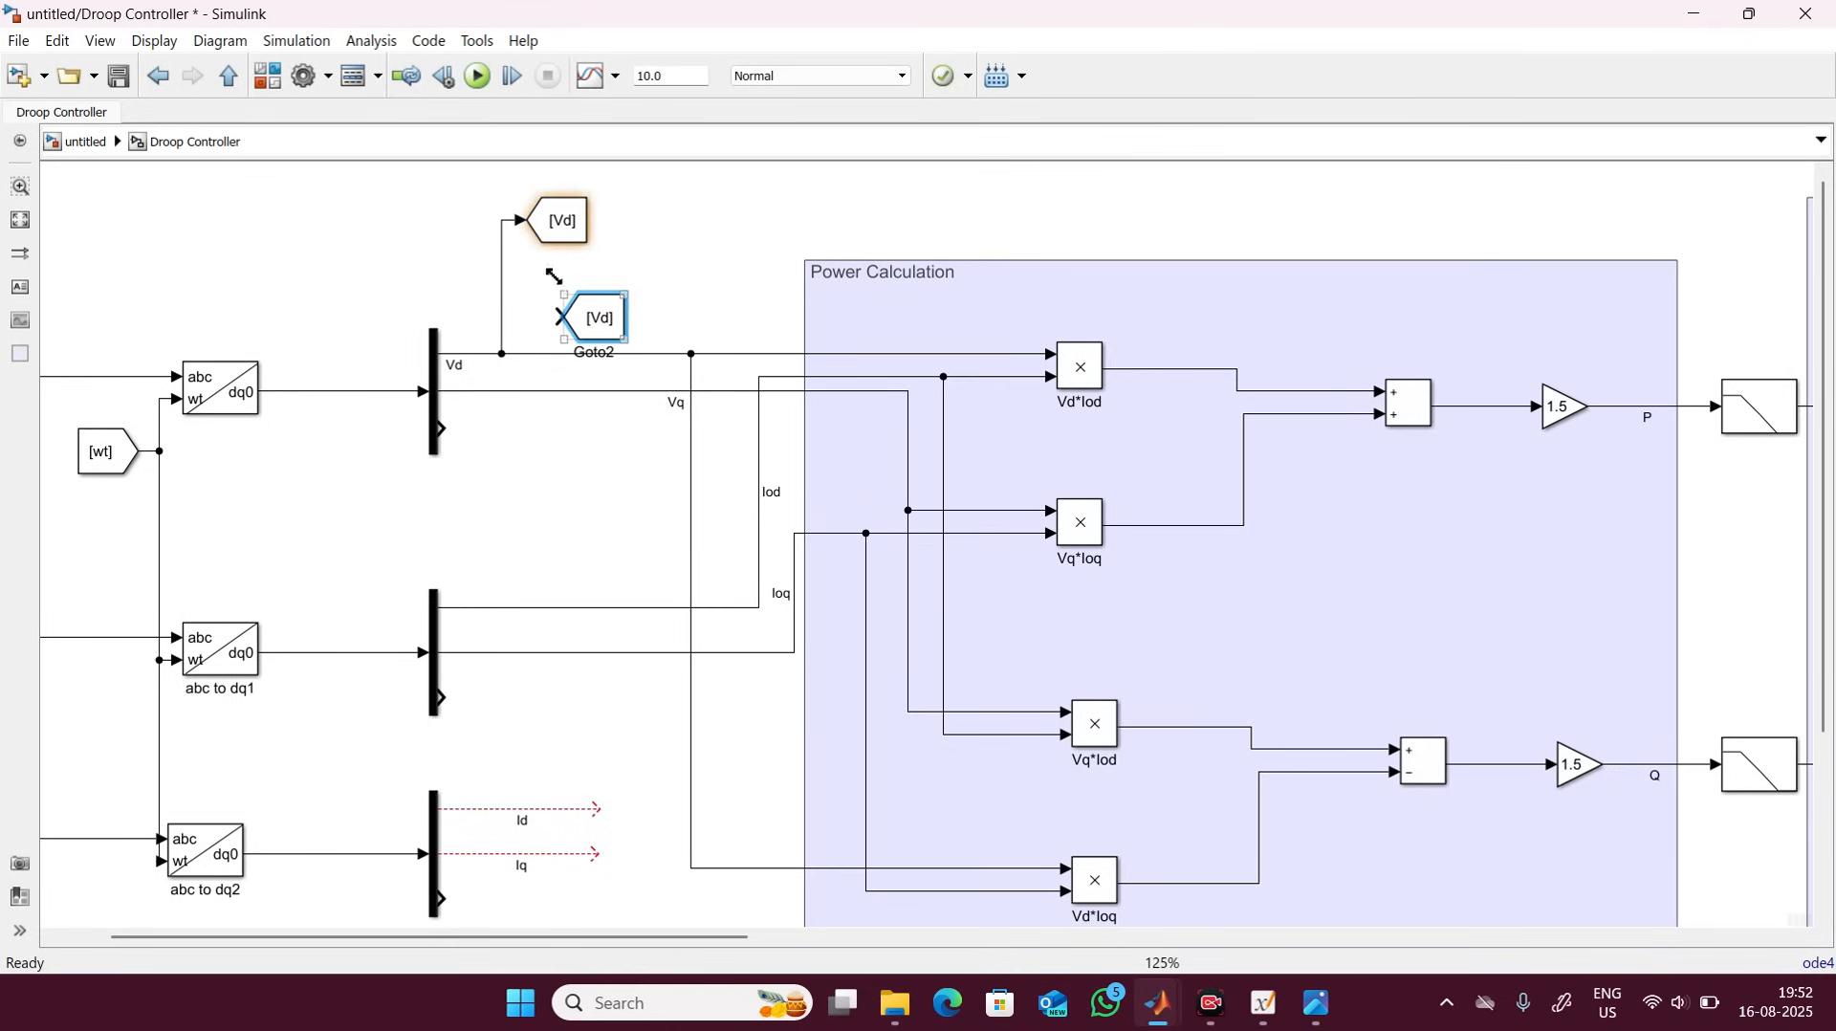
left_click_drag(585, 319, 568, 286)
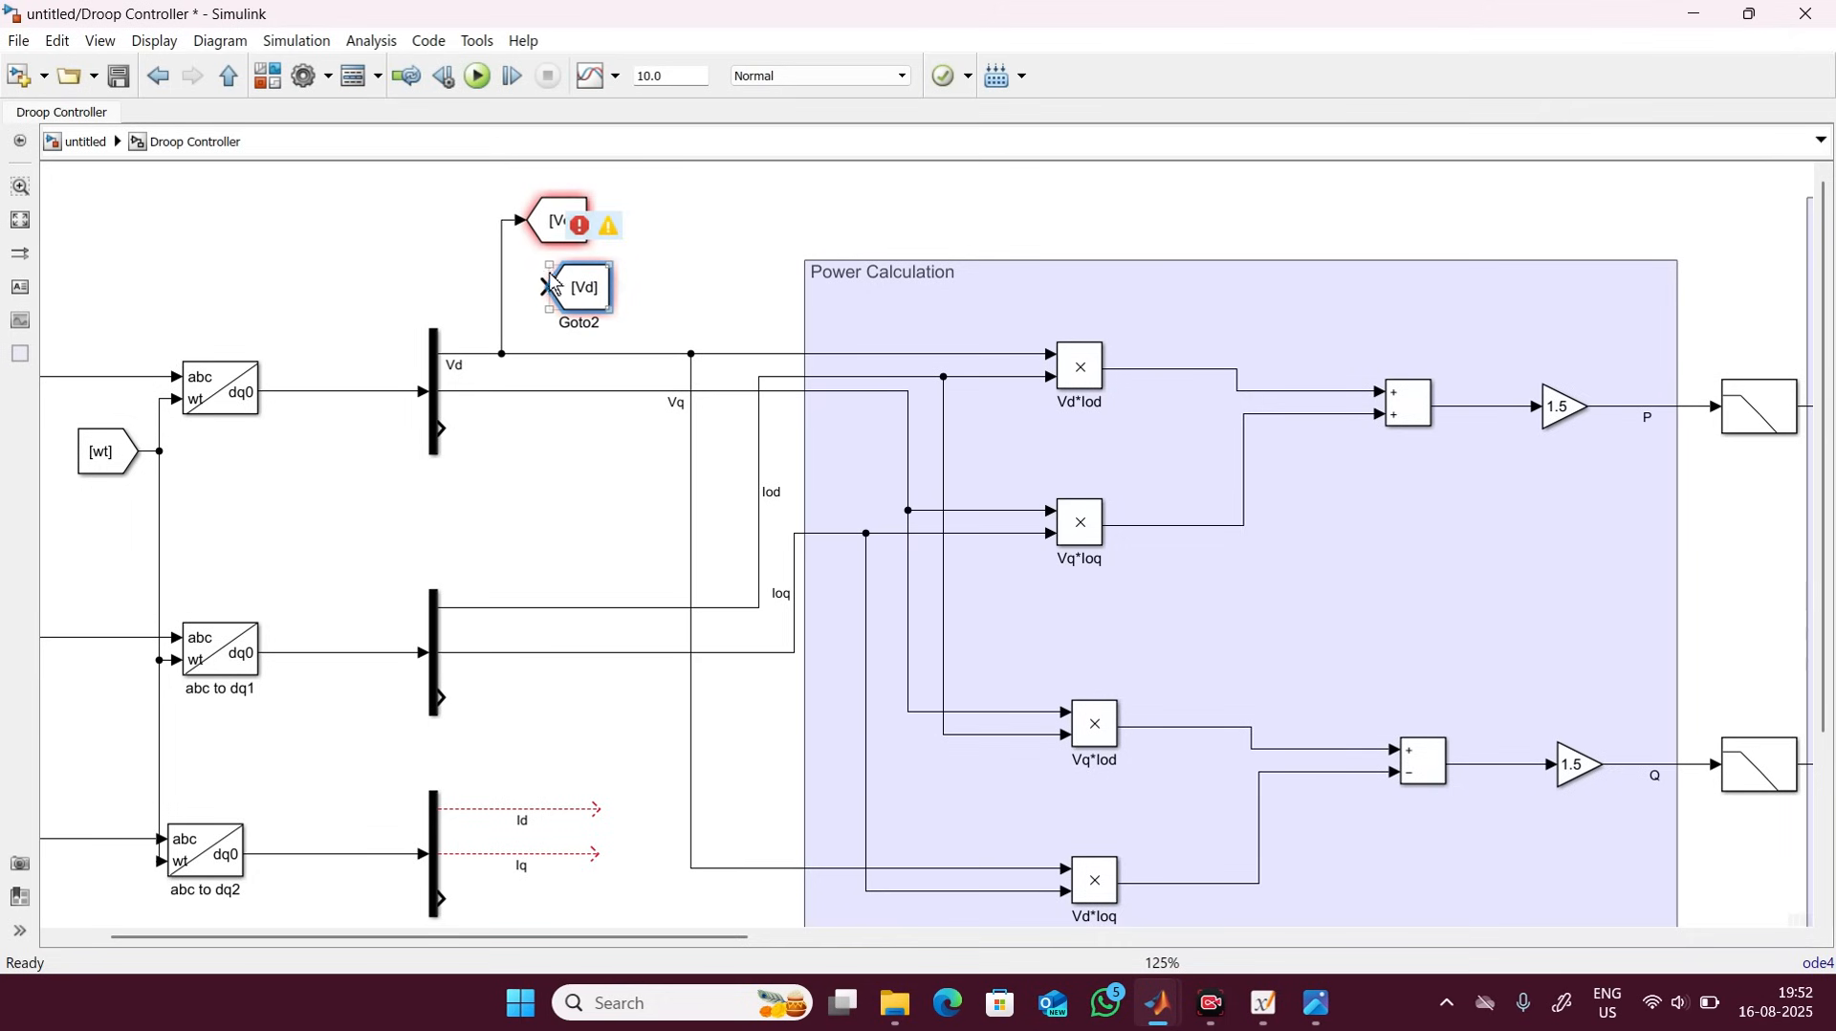
double_click(571, 285)
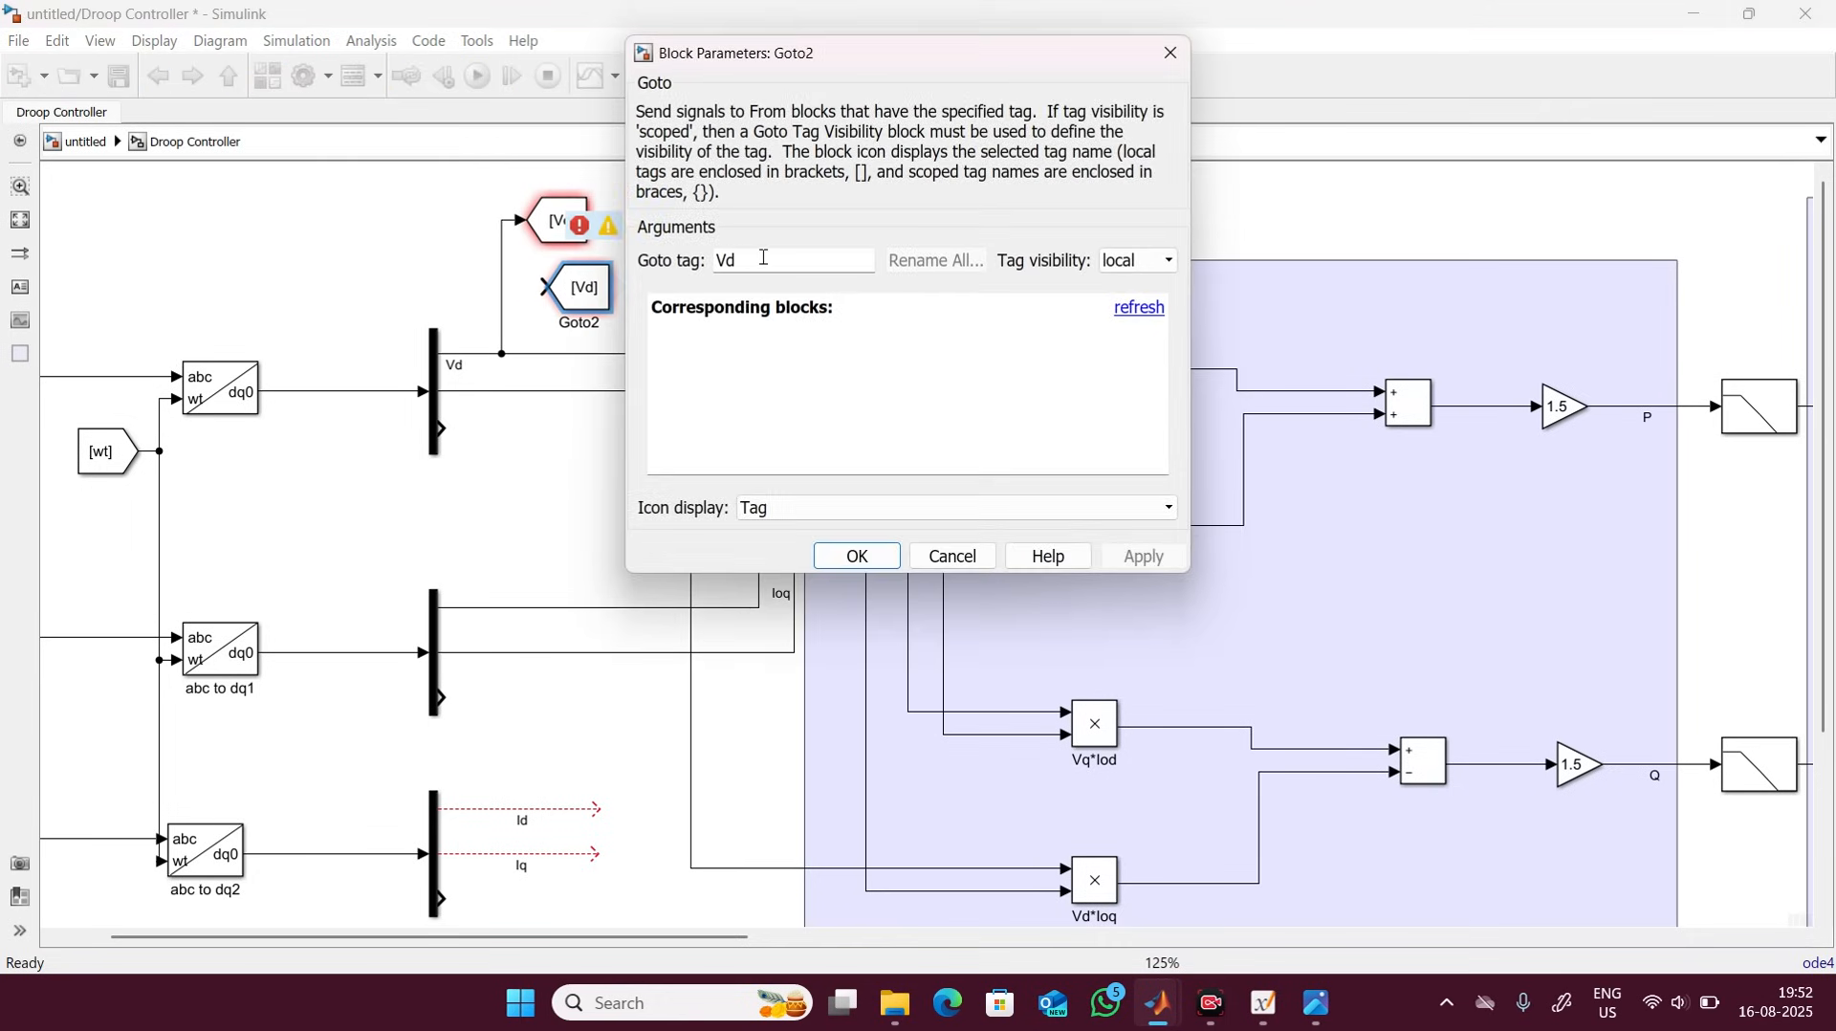
type("V")
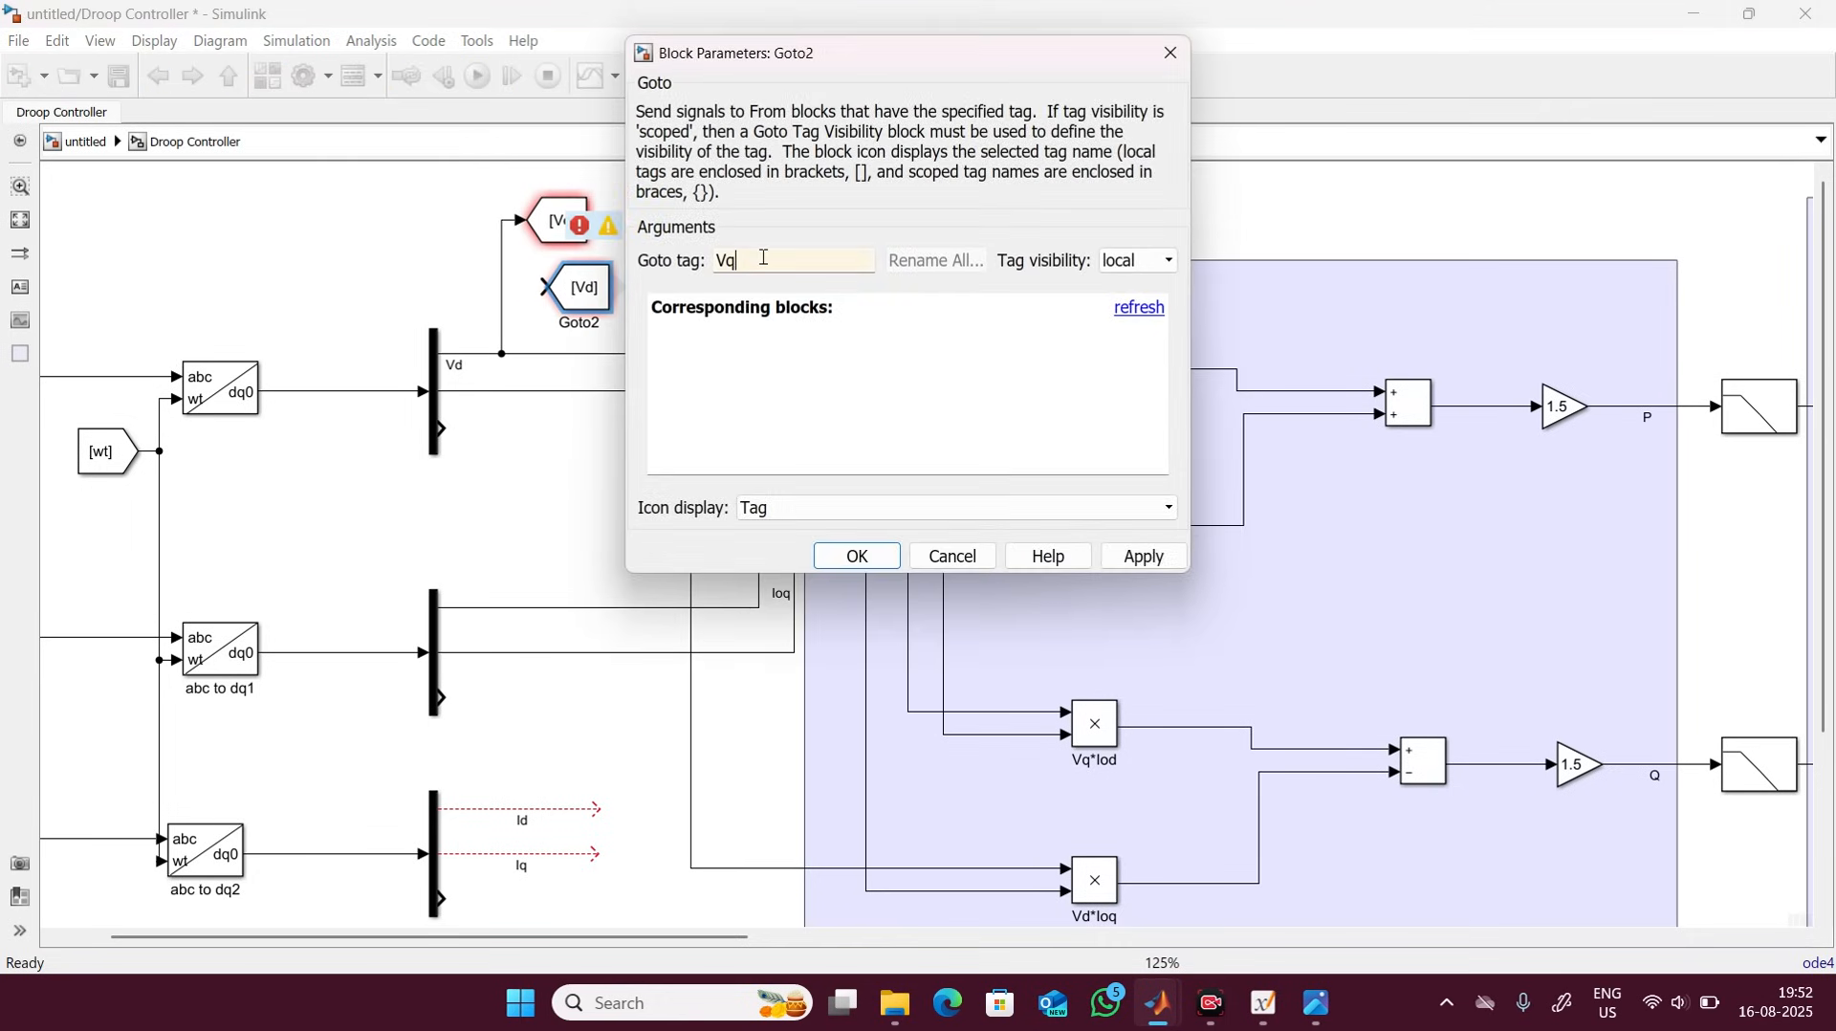
key("Return")
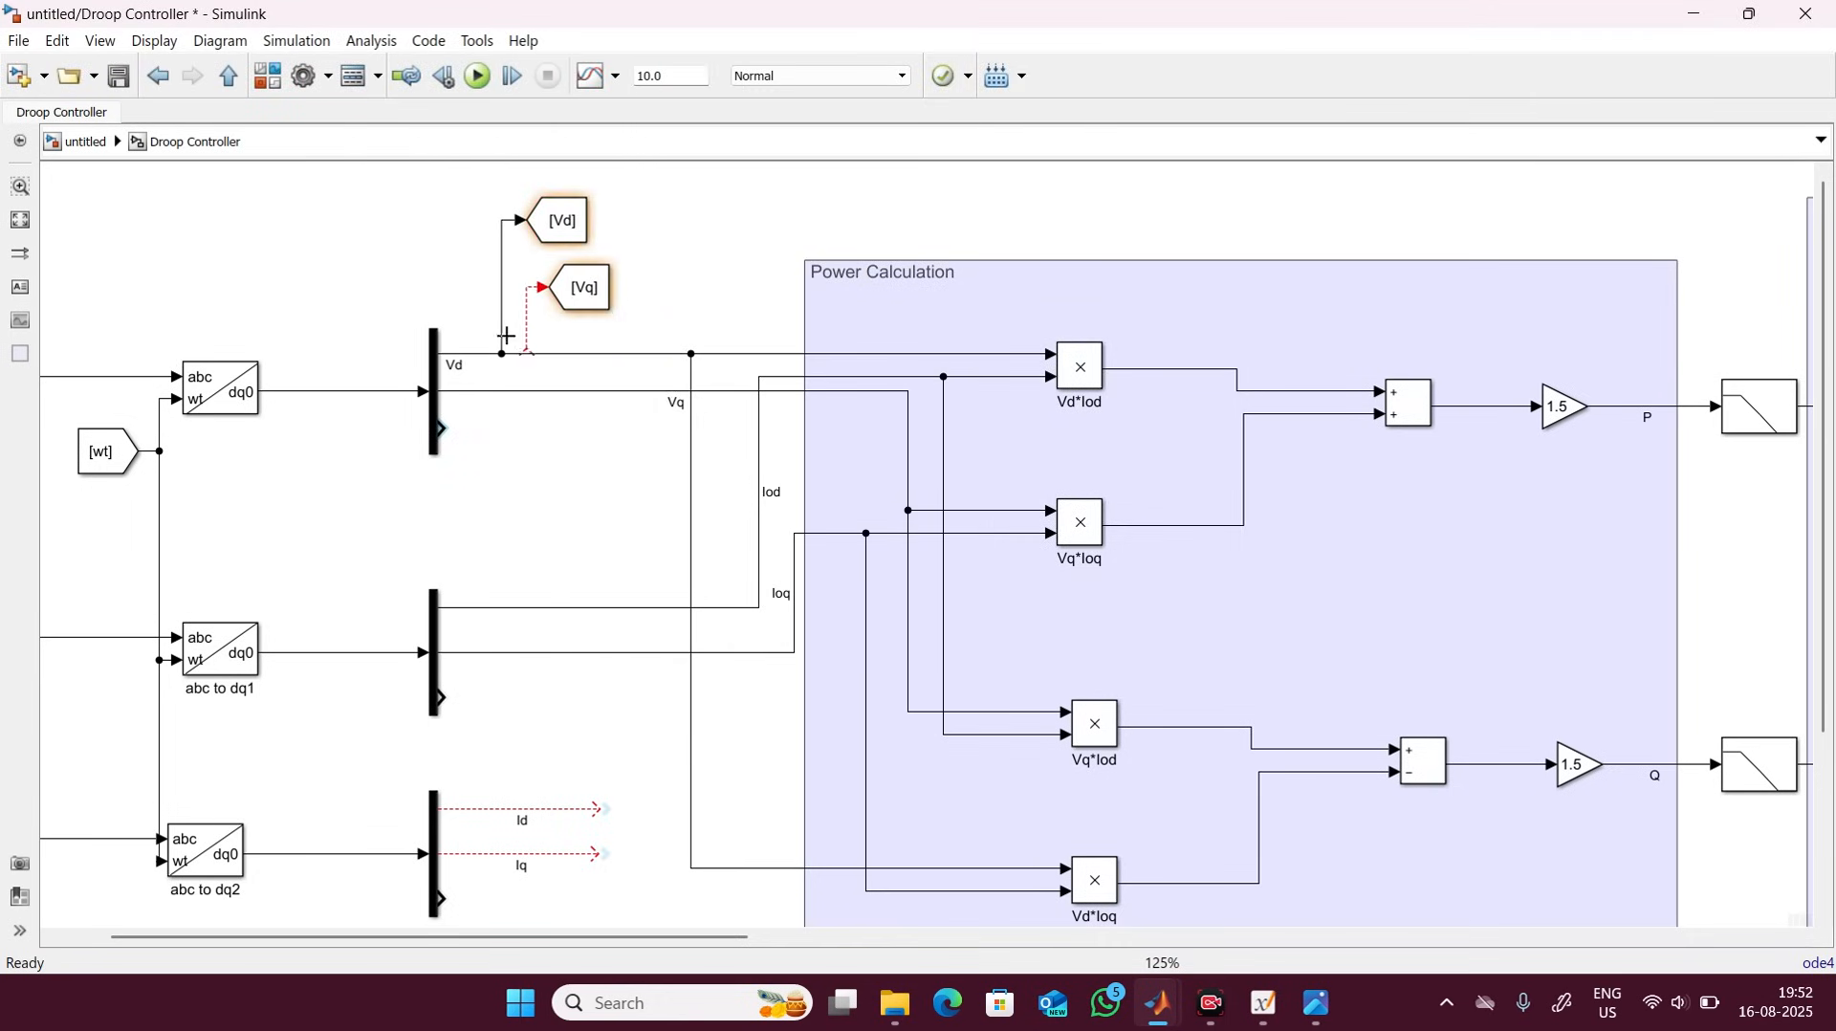
left_click_drag(542, 287, 526, 391)
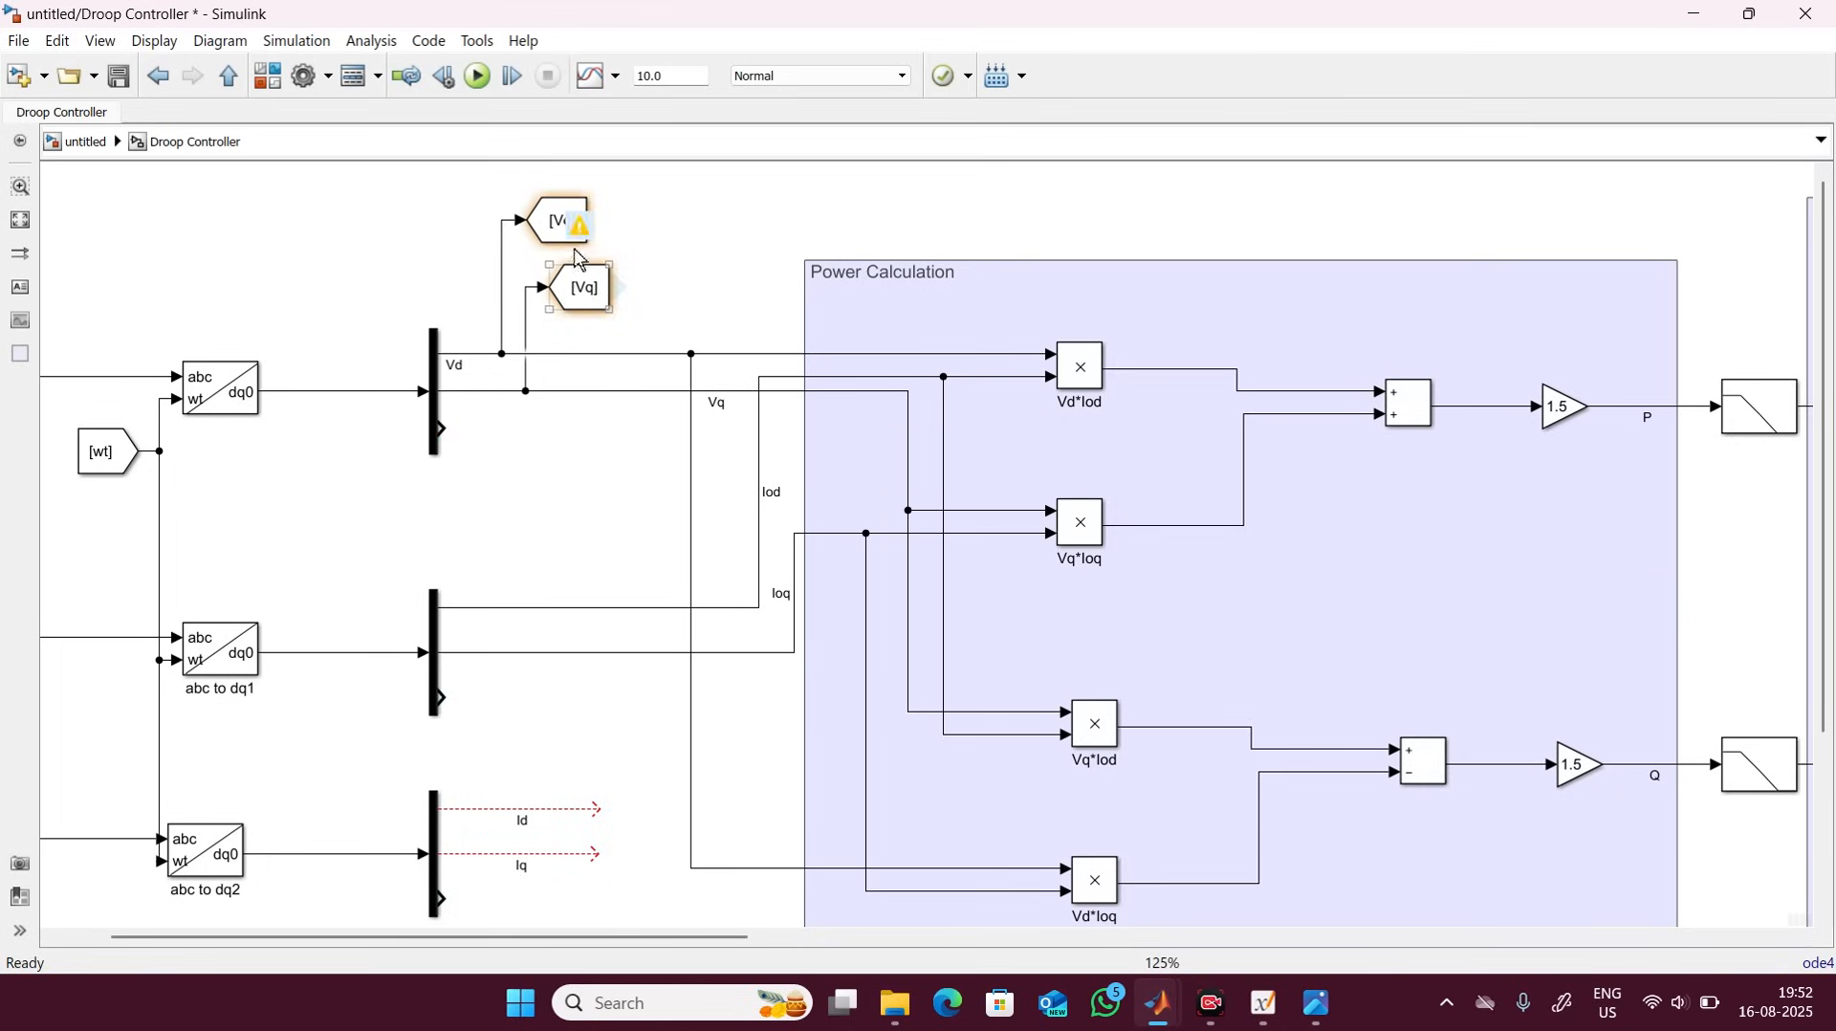
Create matching From blocks for the Vd and Vq tags beside their Goto blocks.
left_click_drag(600, 221, 696, 223)
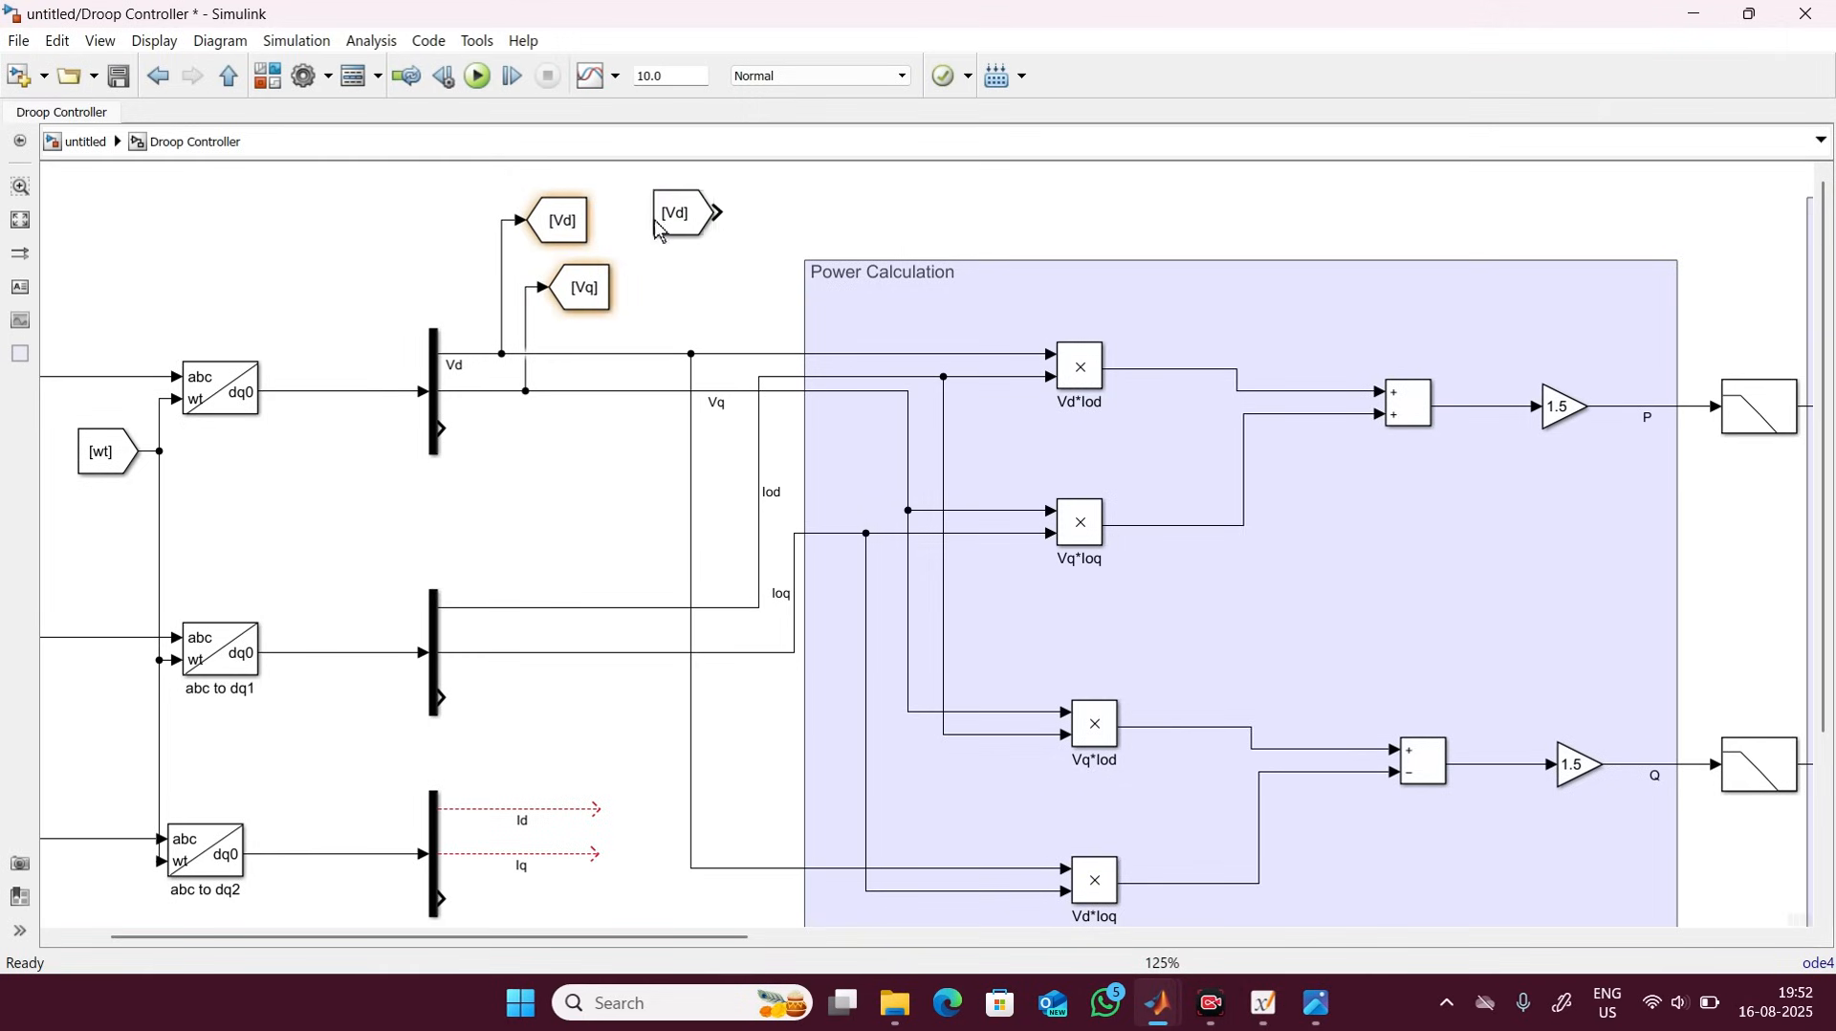
left_click(592, 293)
left_click_drag(622, 289, 698, 289)
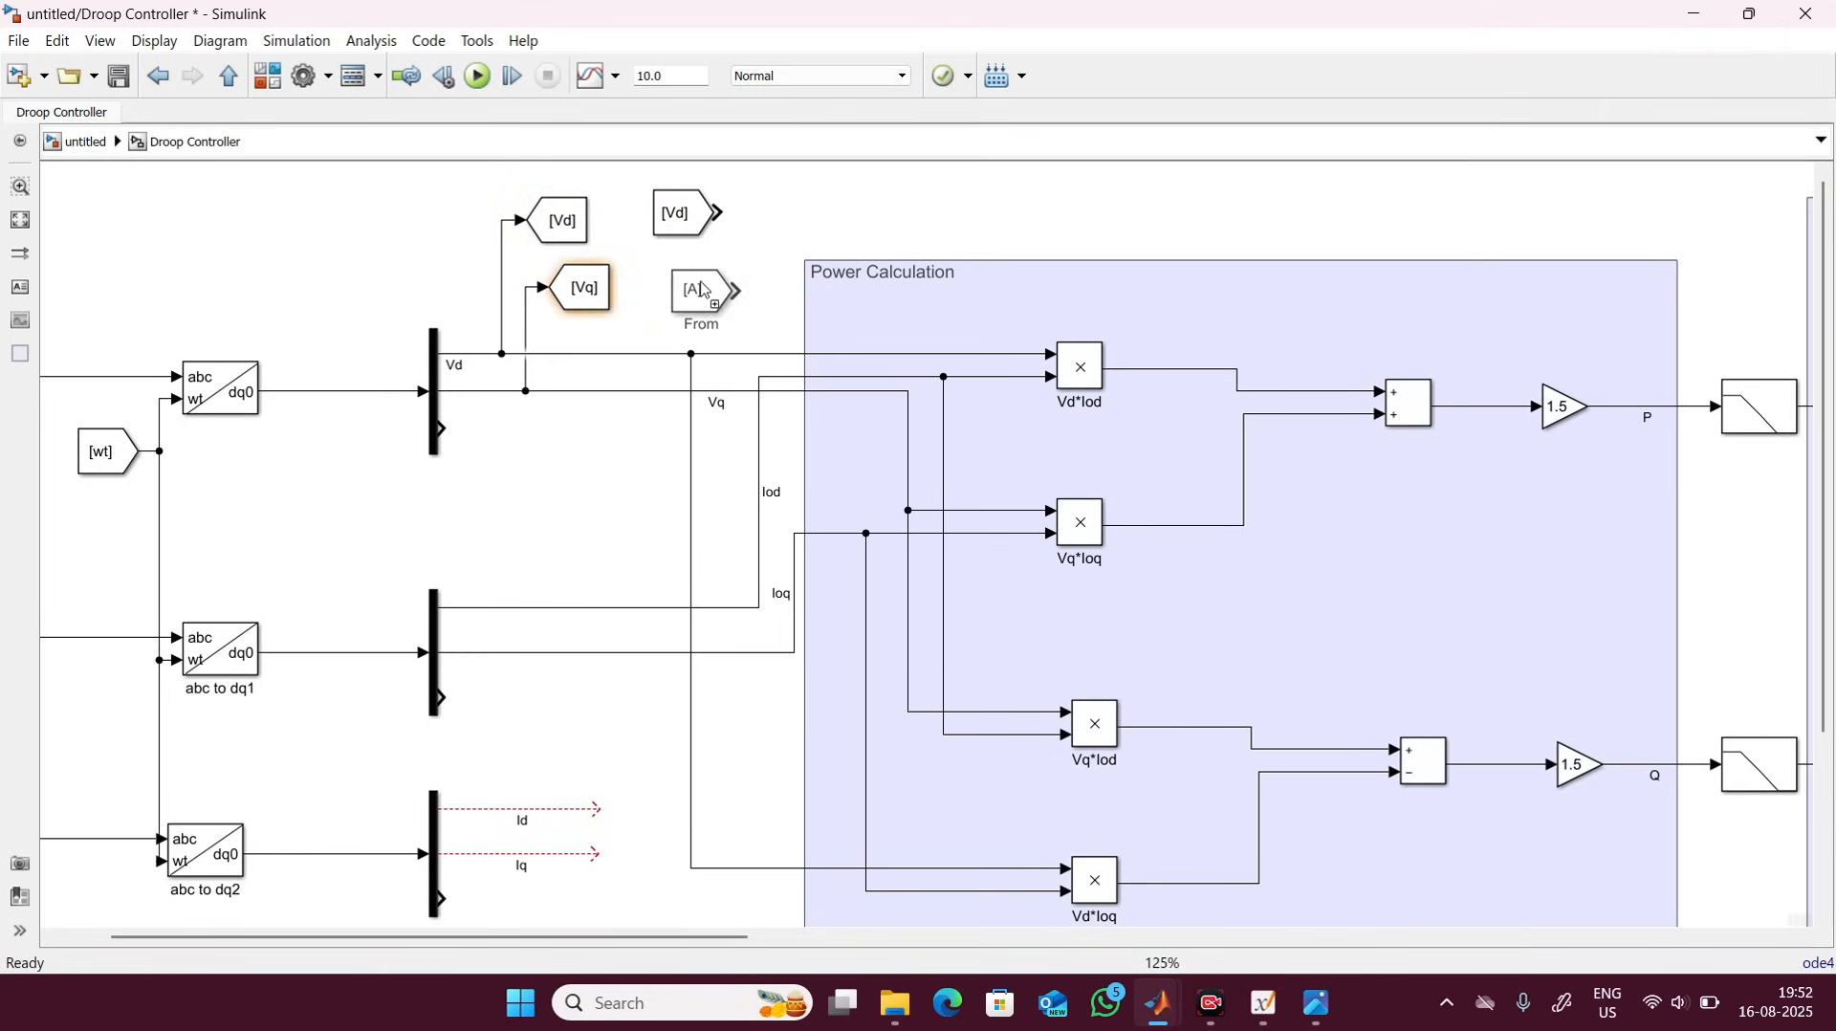
left_click(543, 203)
left_click(552, 172)
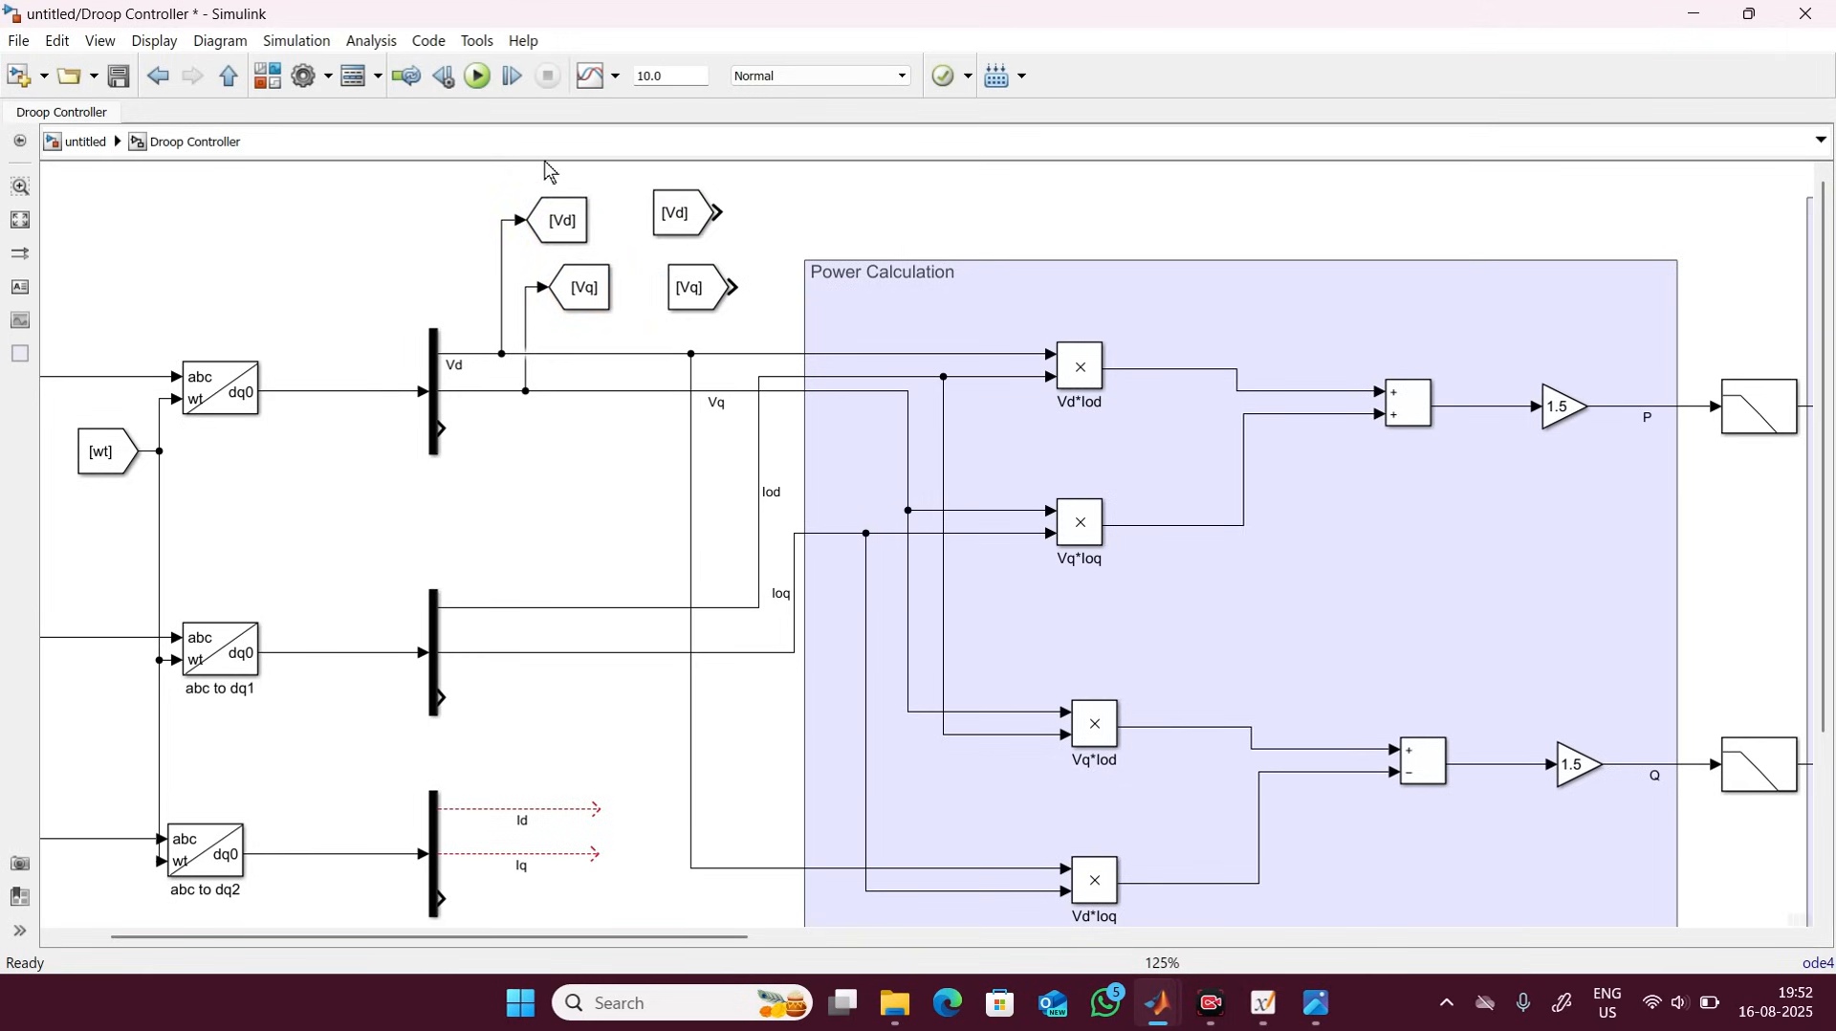
Copy the Vd and Vq Goto blocks as a pair and place the copies above the Iod and Ioq output lines.
scroll(550, 172, "down", 3)
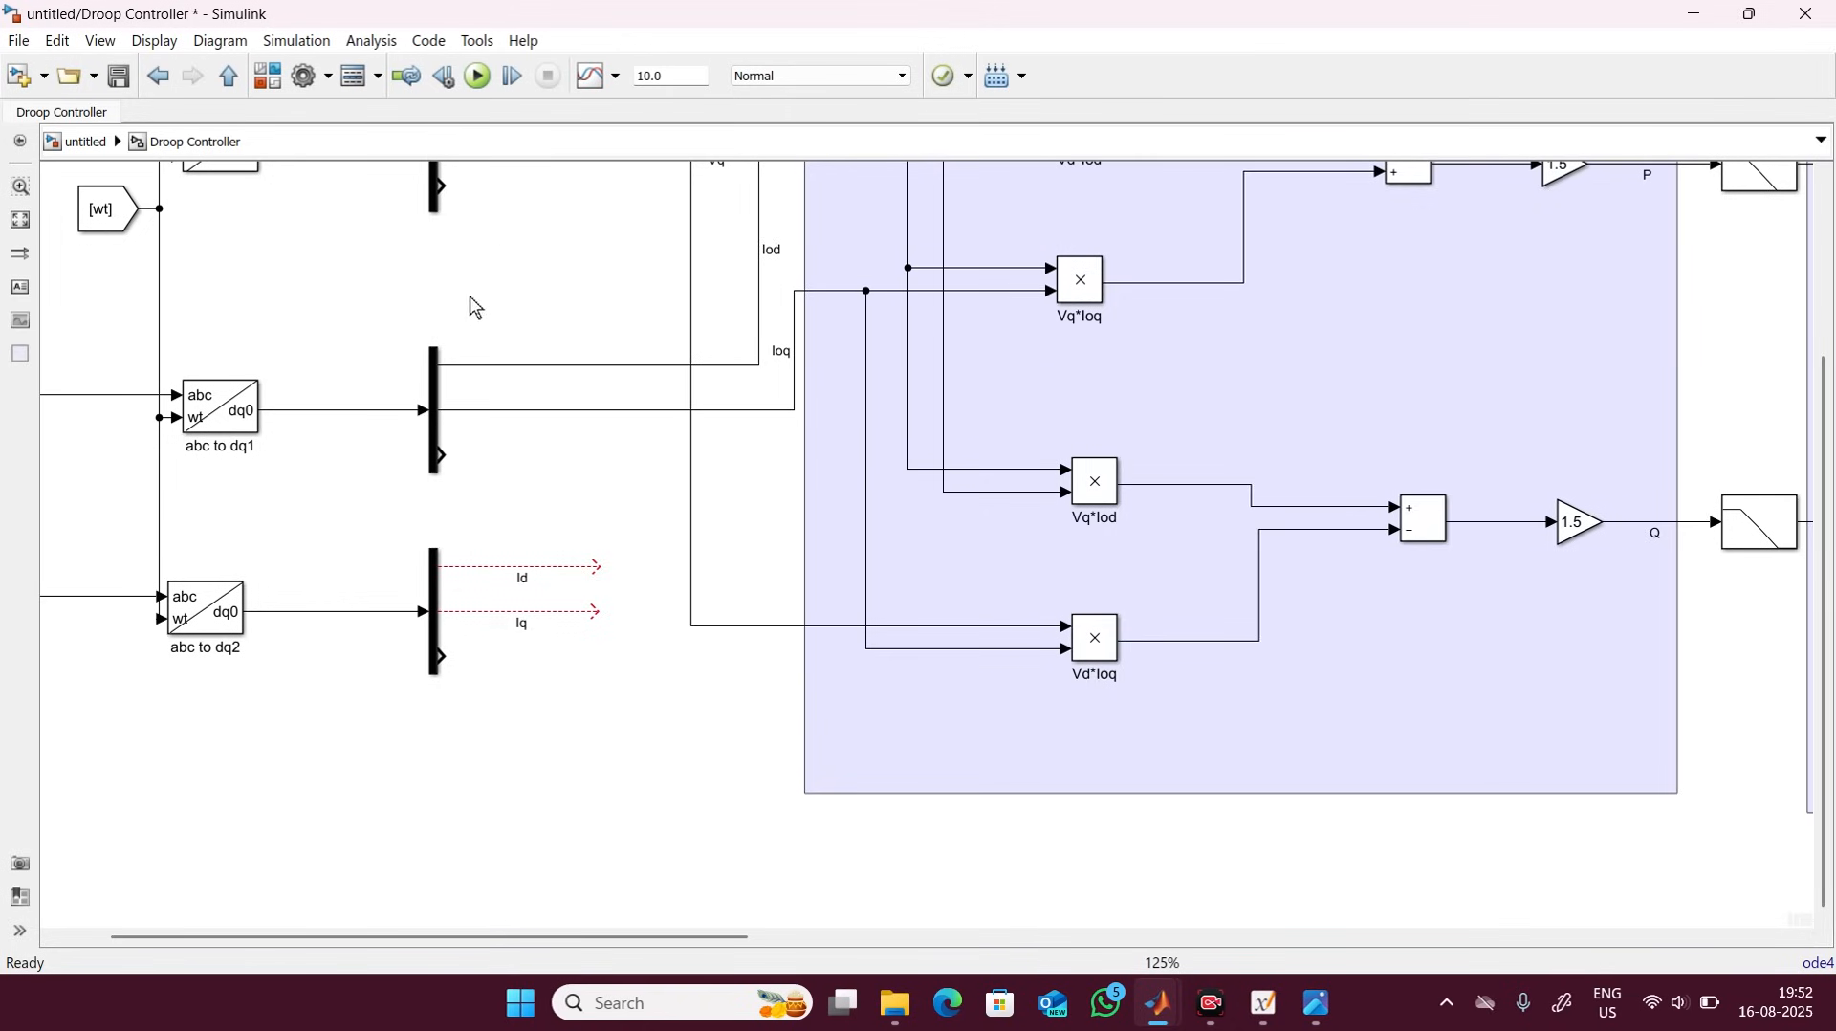
left_click_drag(662, 937, 369, 936)
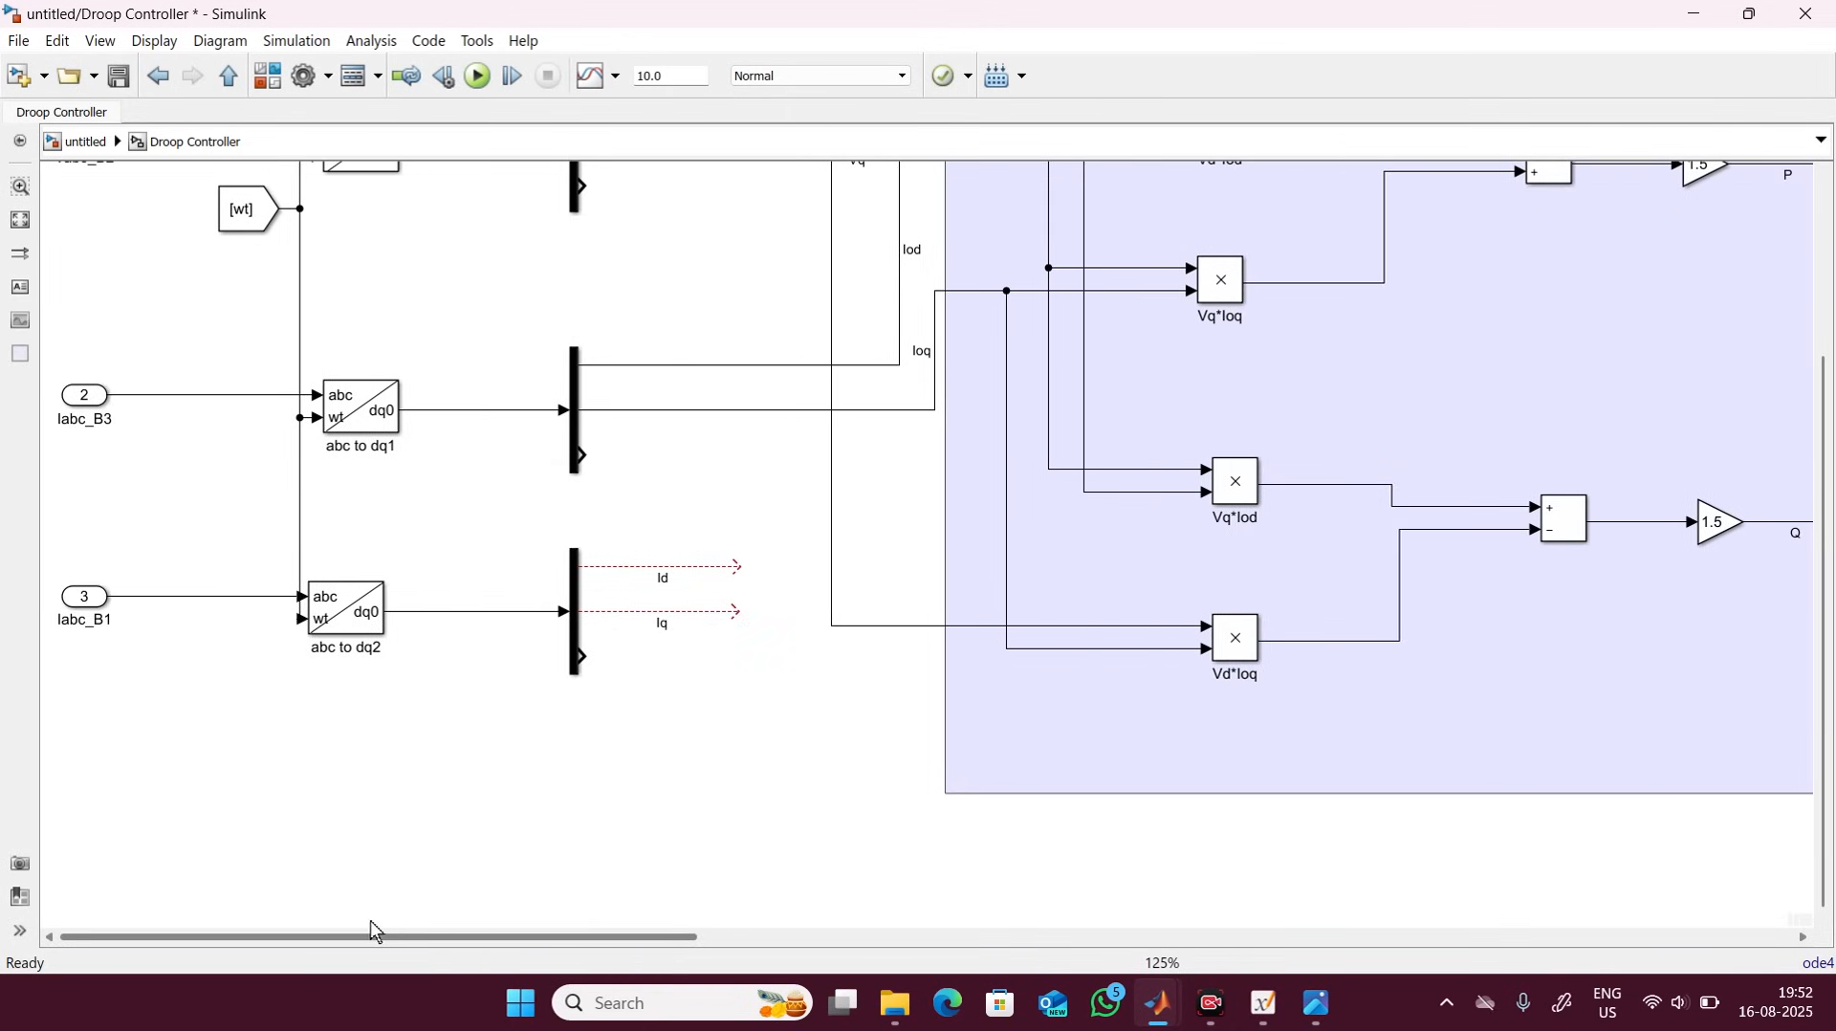
scroll(747, 285, "down", 5)
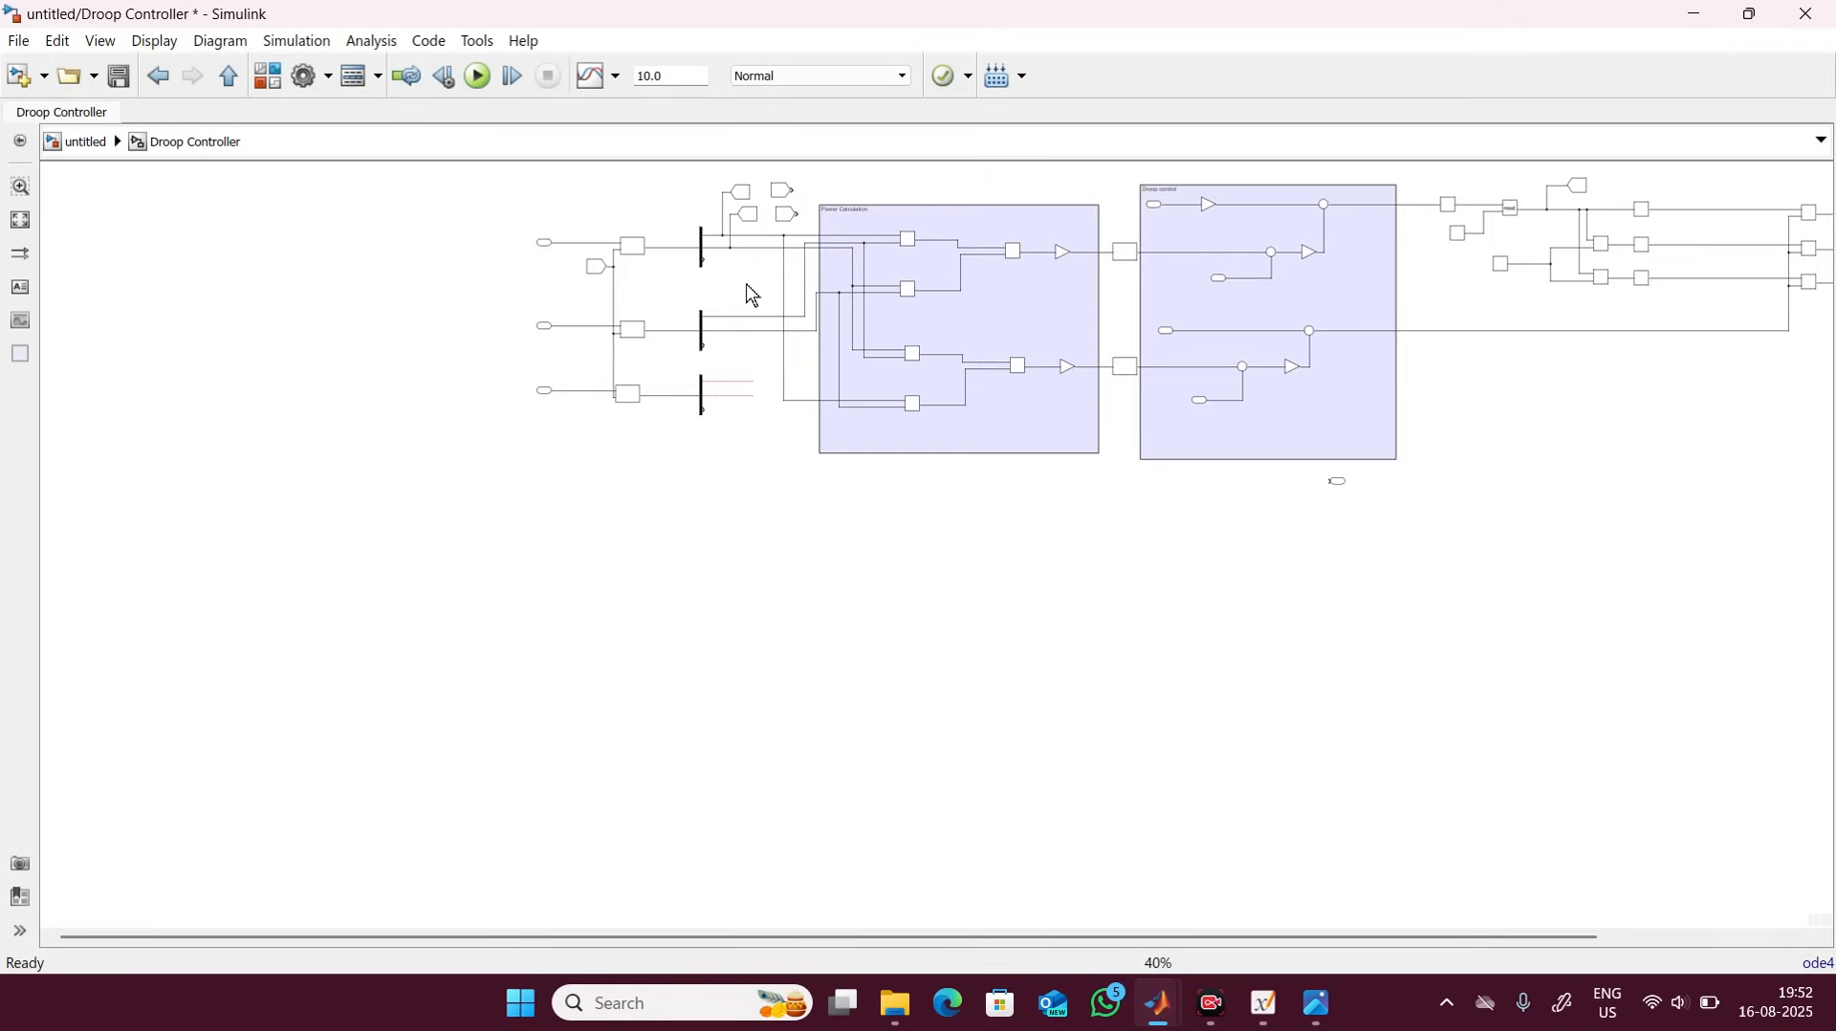
scroll(747, 285, "up", 5)
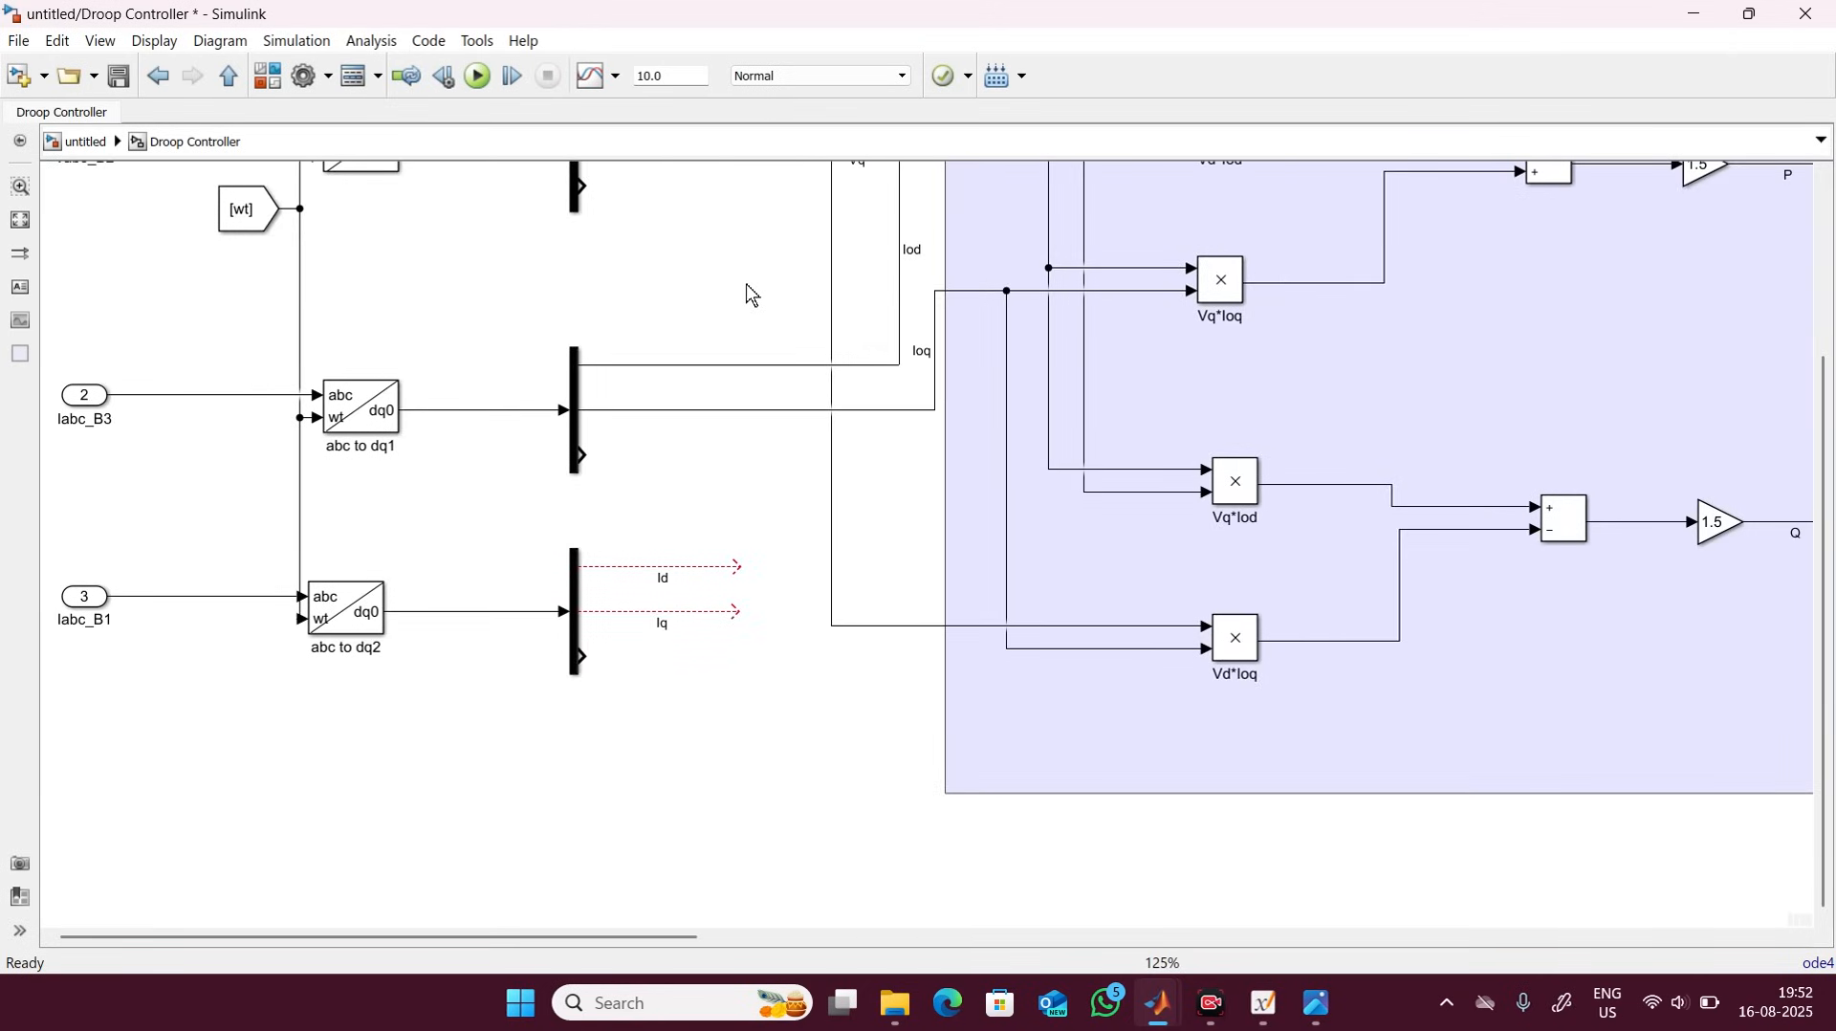
left_click_drag(1817, 374, 1804, 197)
left_click_drag(713, 180, 727, 299)
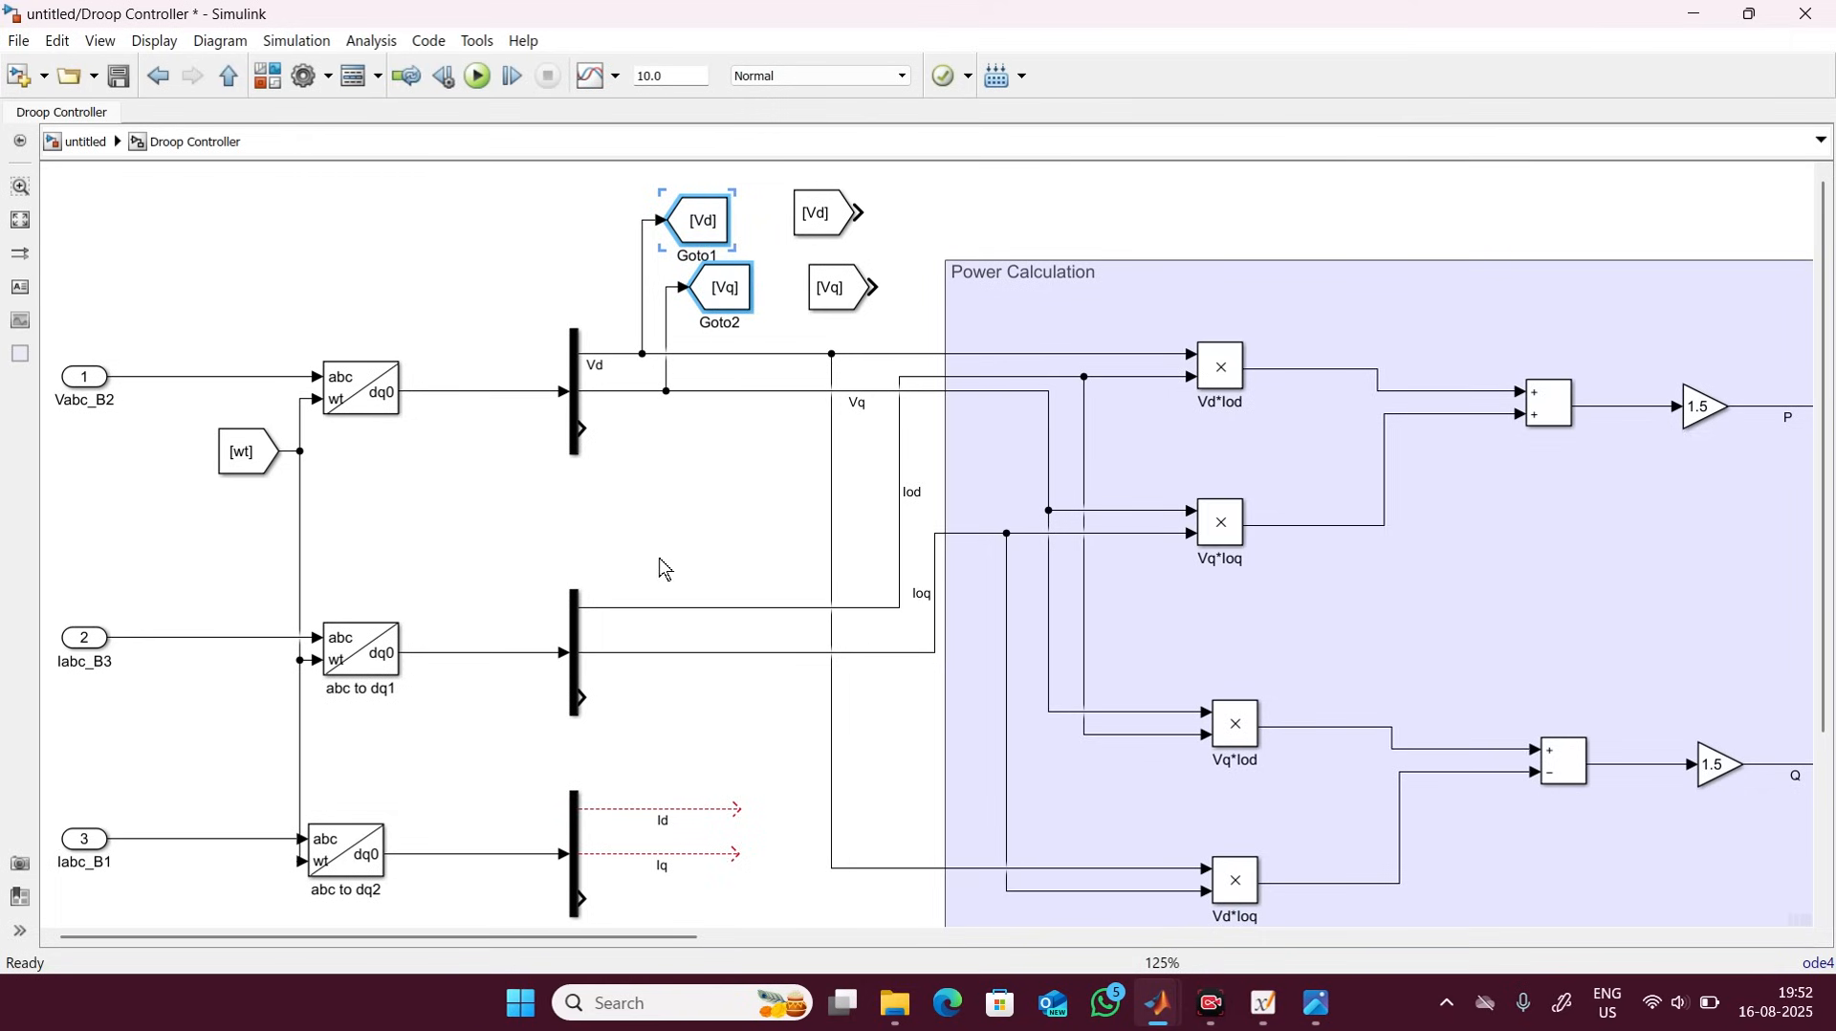
key("ctrl+v")
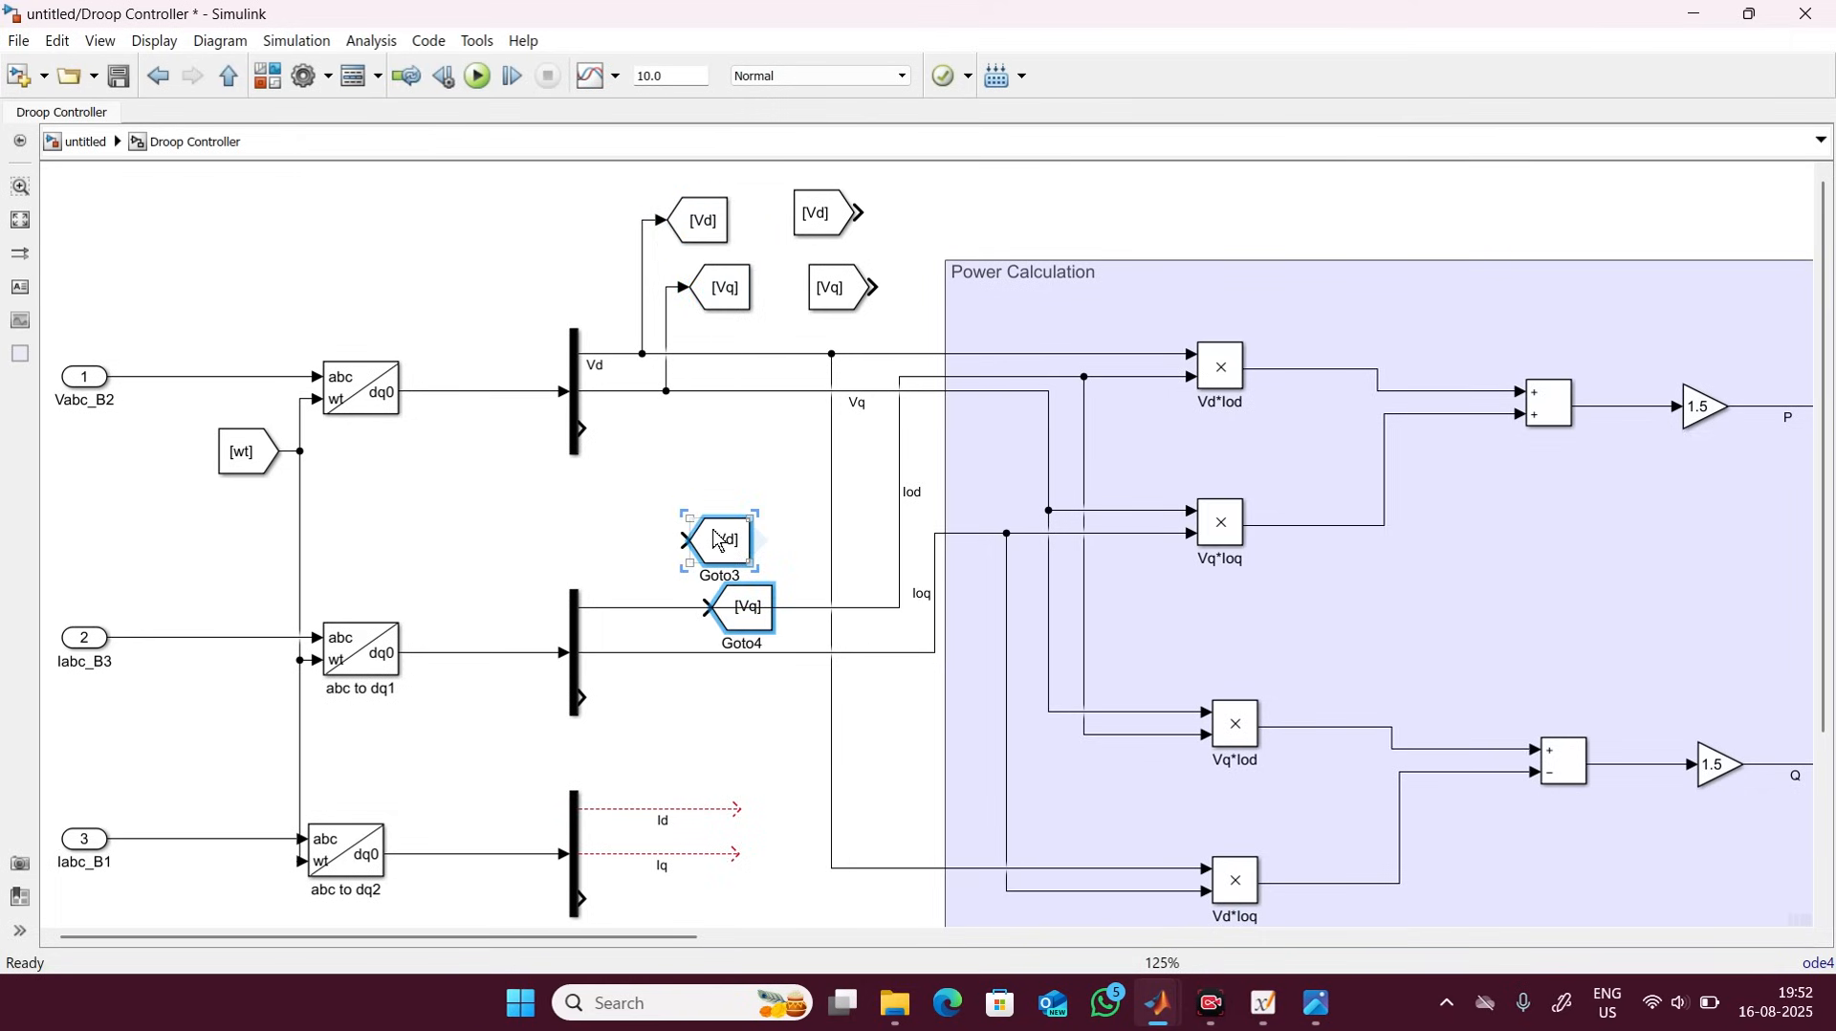
left_click_drag(725, 535, 732, 505)
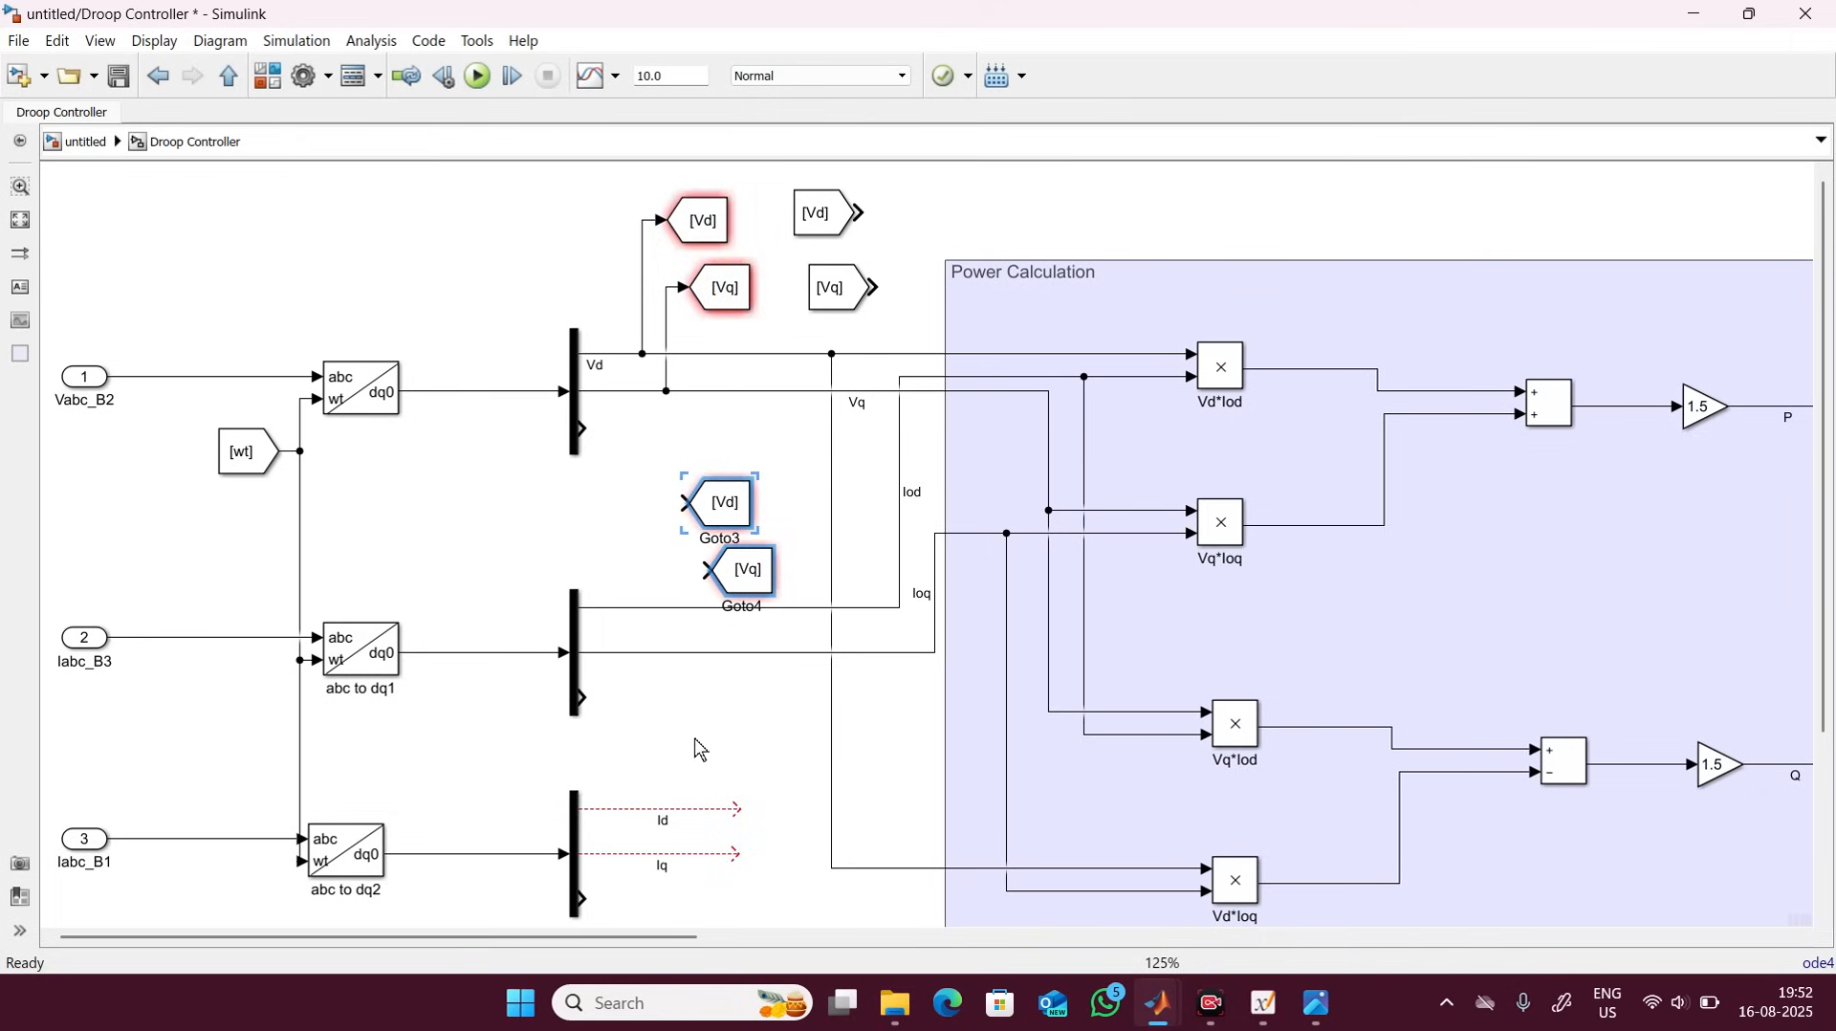
Paste another copy of the Goto pair and place it at the ends of the unconnected Id and Iq lines.
left_click(701, 751)
key("ctrl+v")
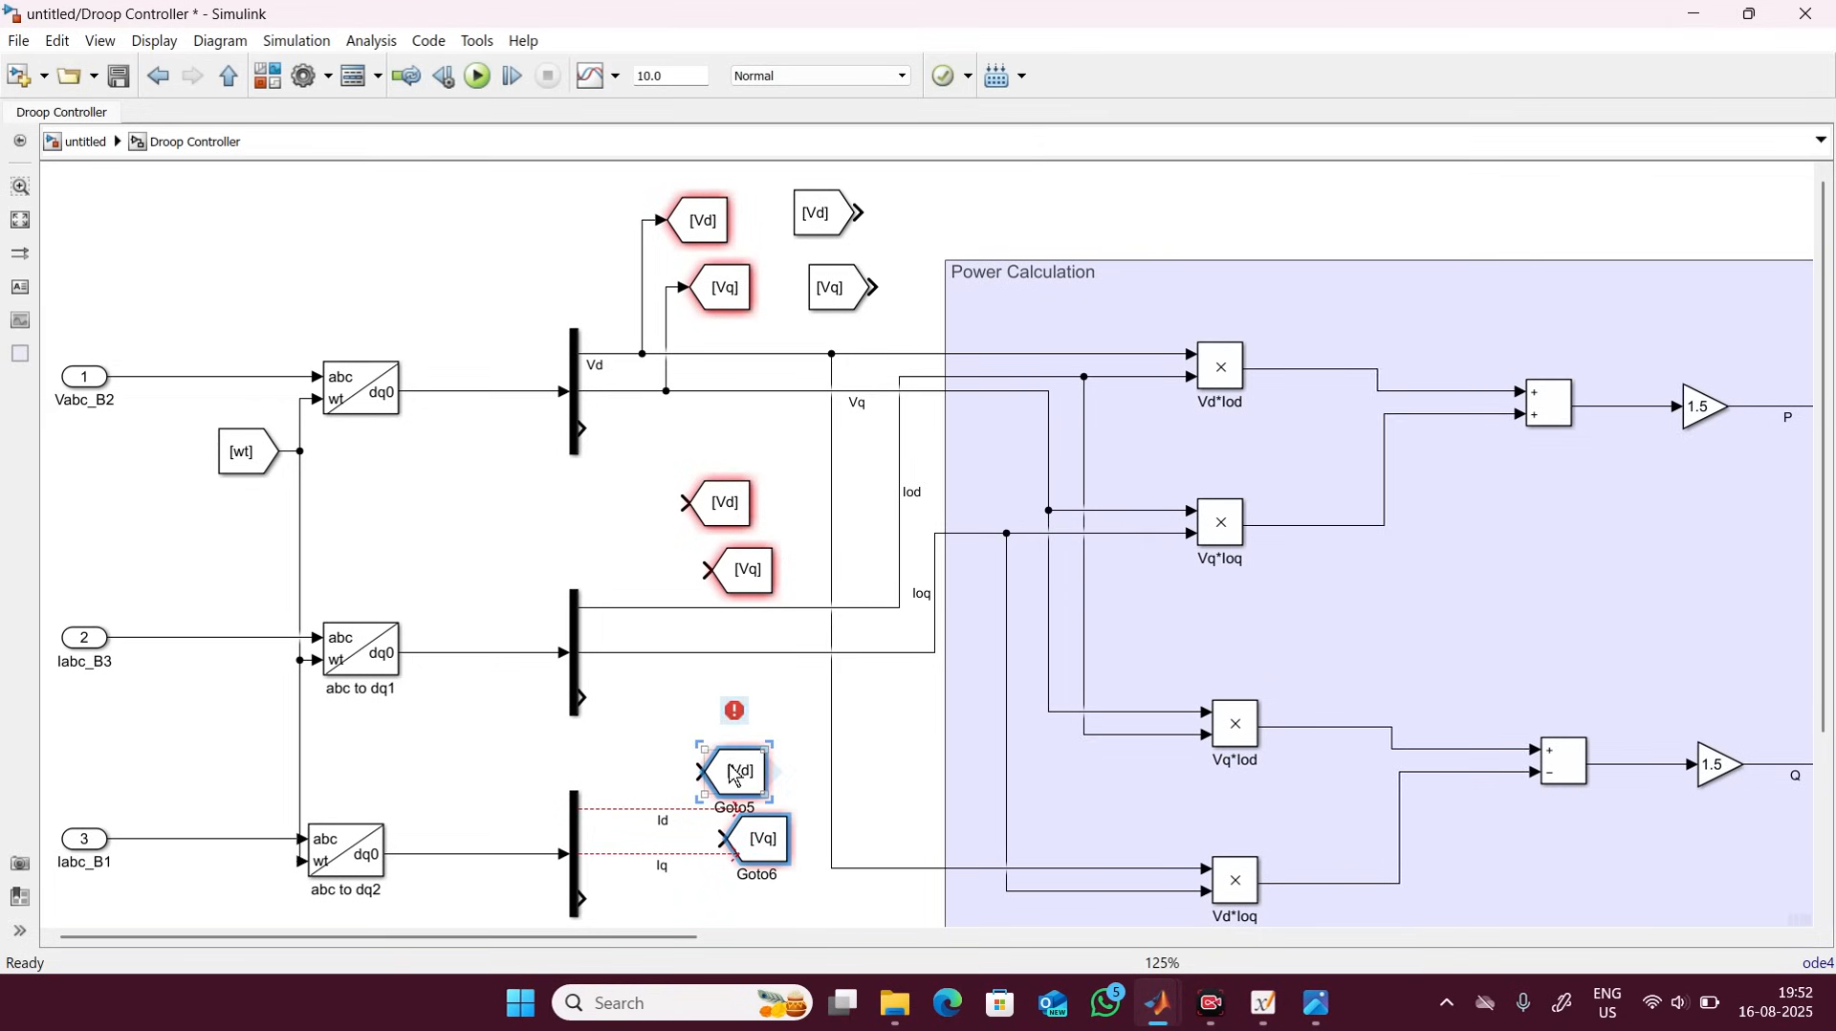
left_click_drag(736, 777, 802, 833)
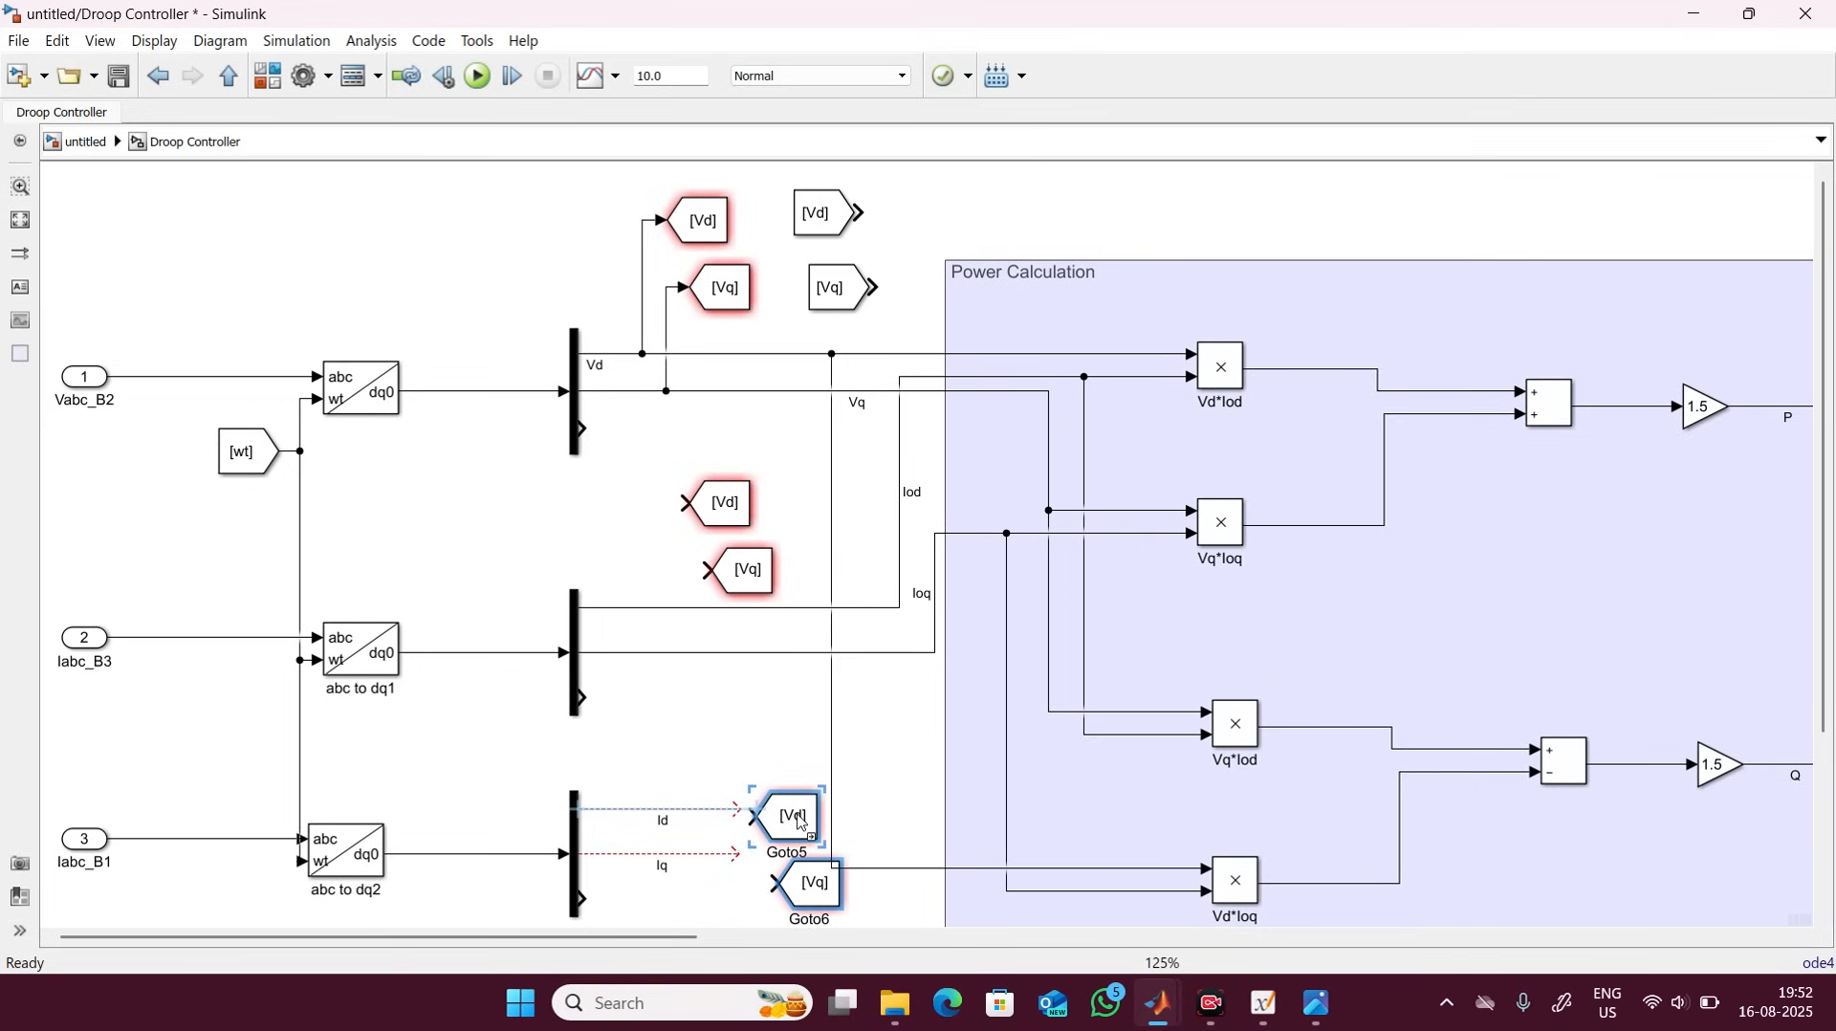
left_click(745, 682)
Tag the two Goto copies near the middle demux Iod and Ioq and connect them to the matching output lines.
left_click(717, 494)
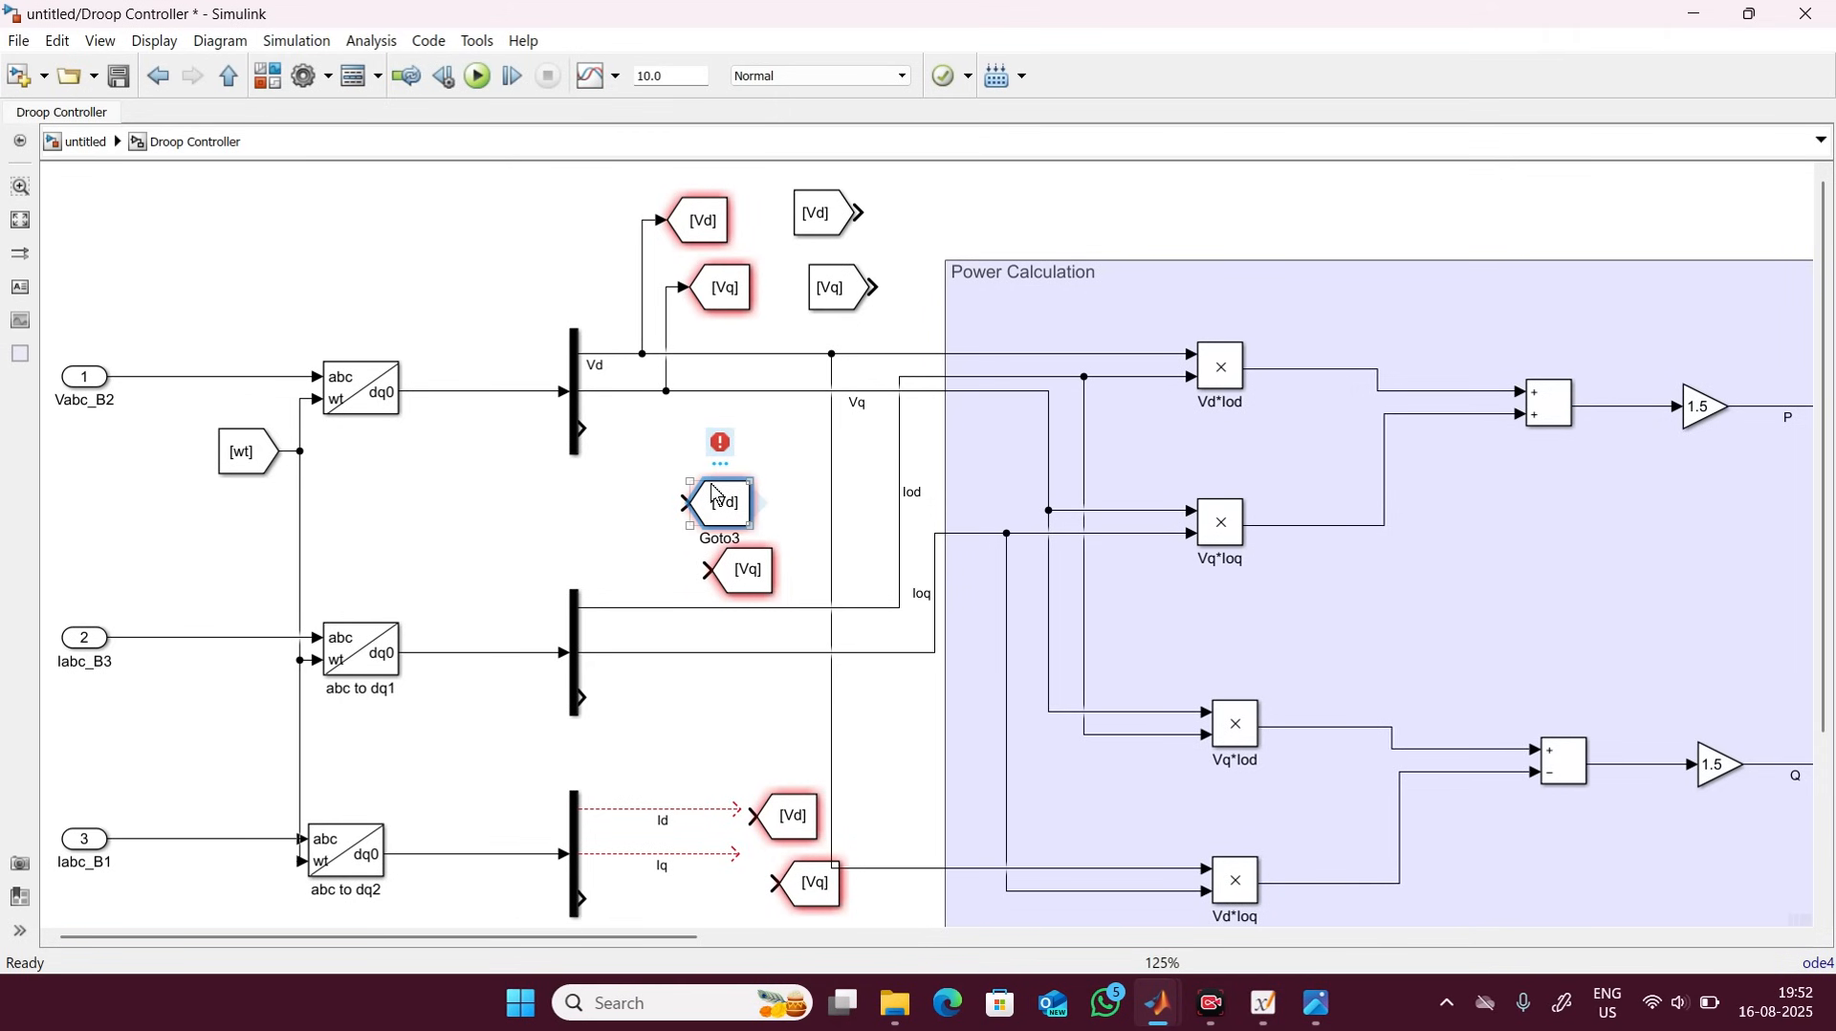
double_click(717, 493)
type("Iod")
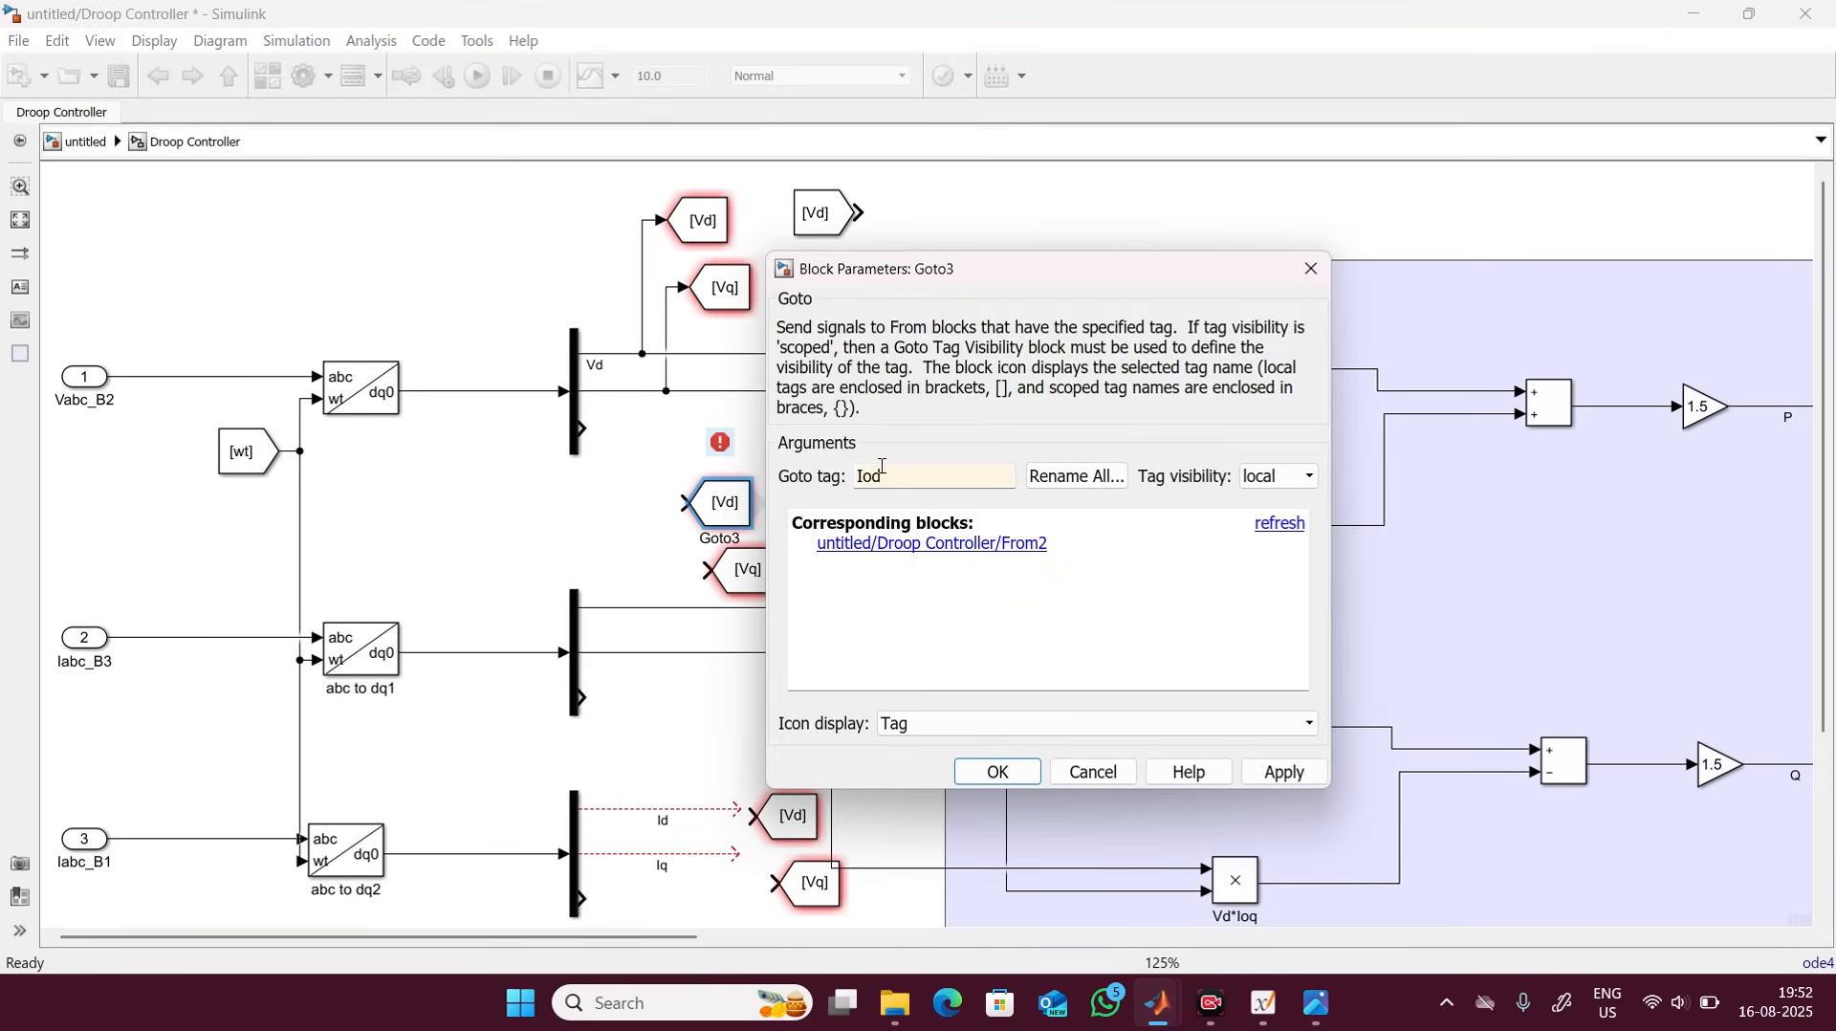
key("Return")
left_click(742, 568)
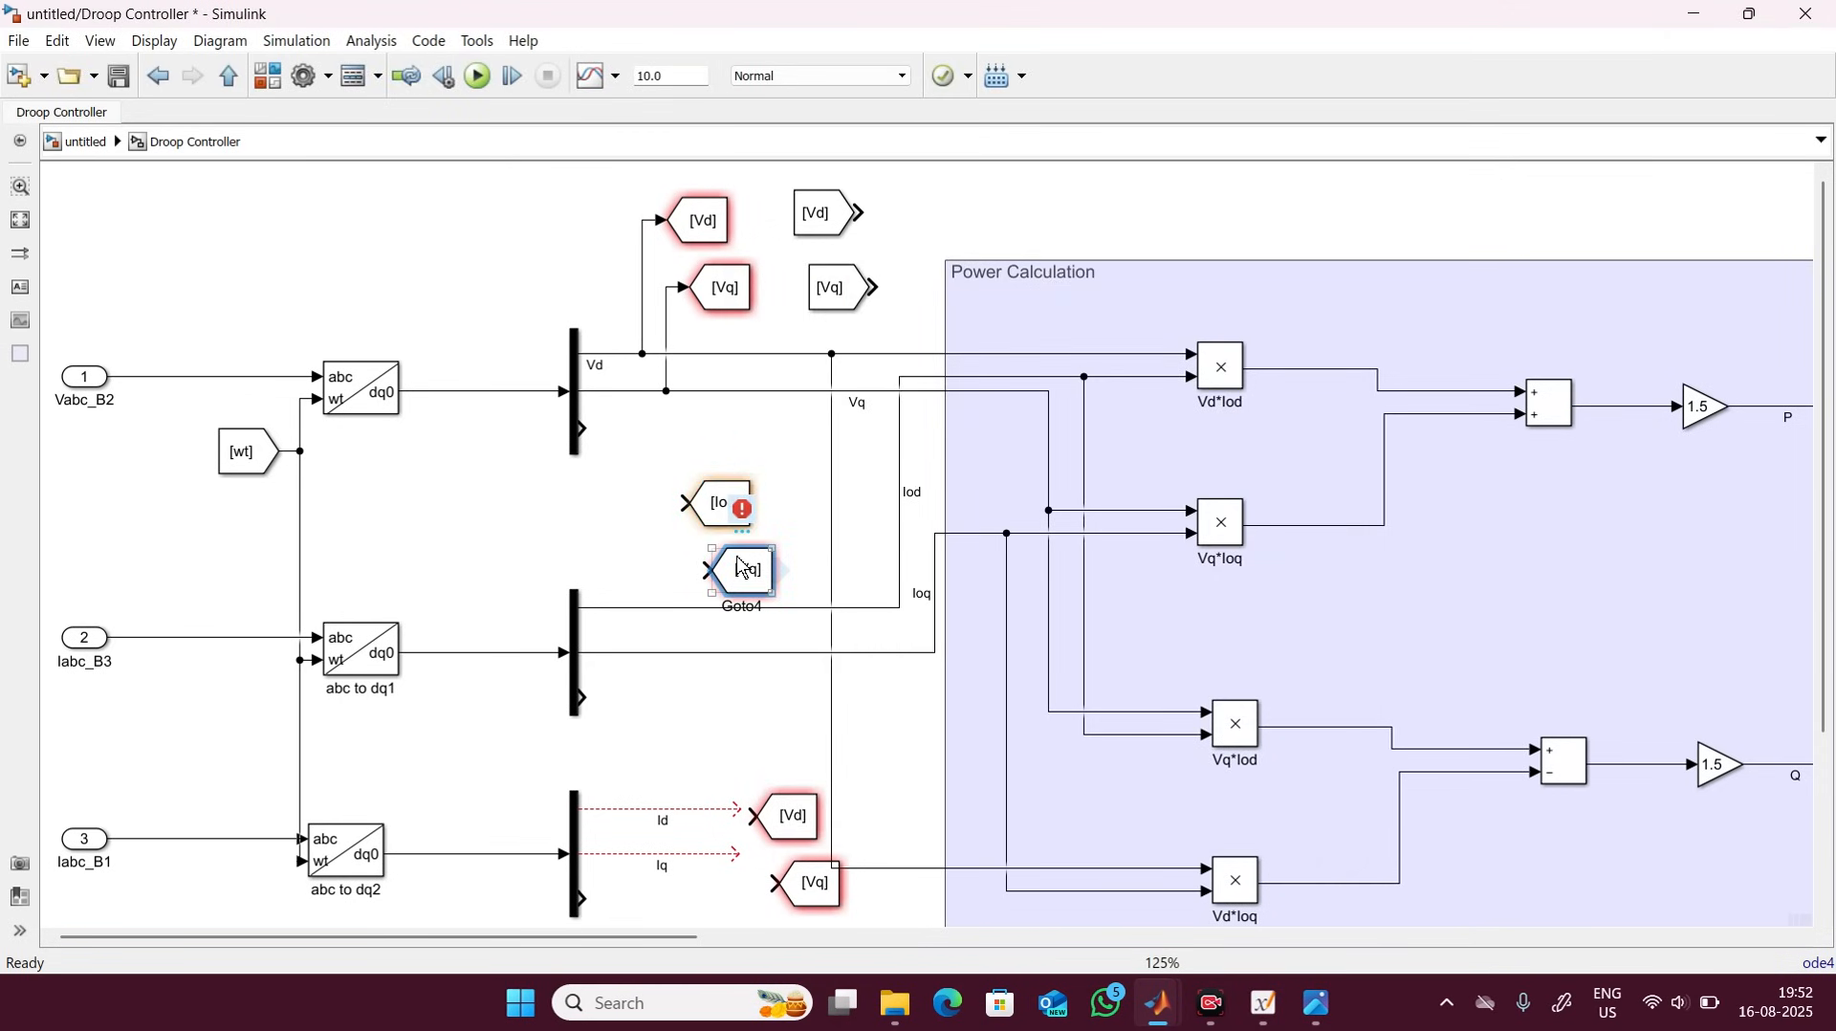
double_click(742, 569)
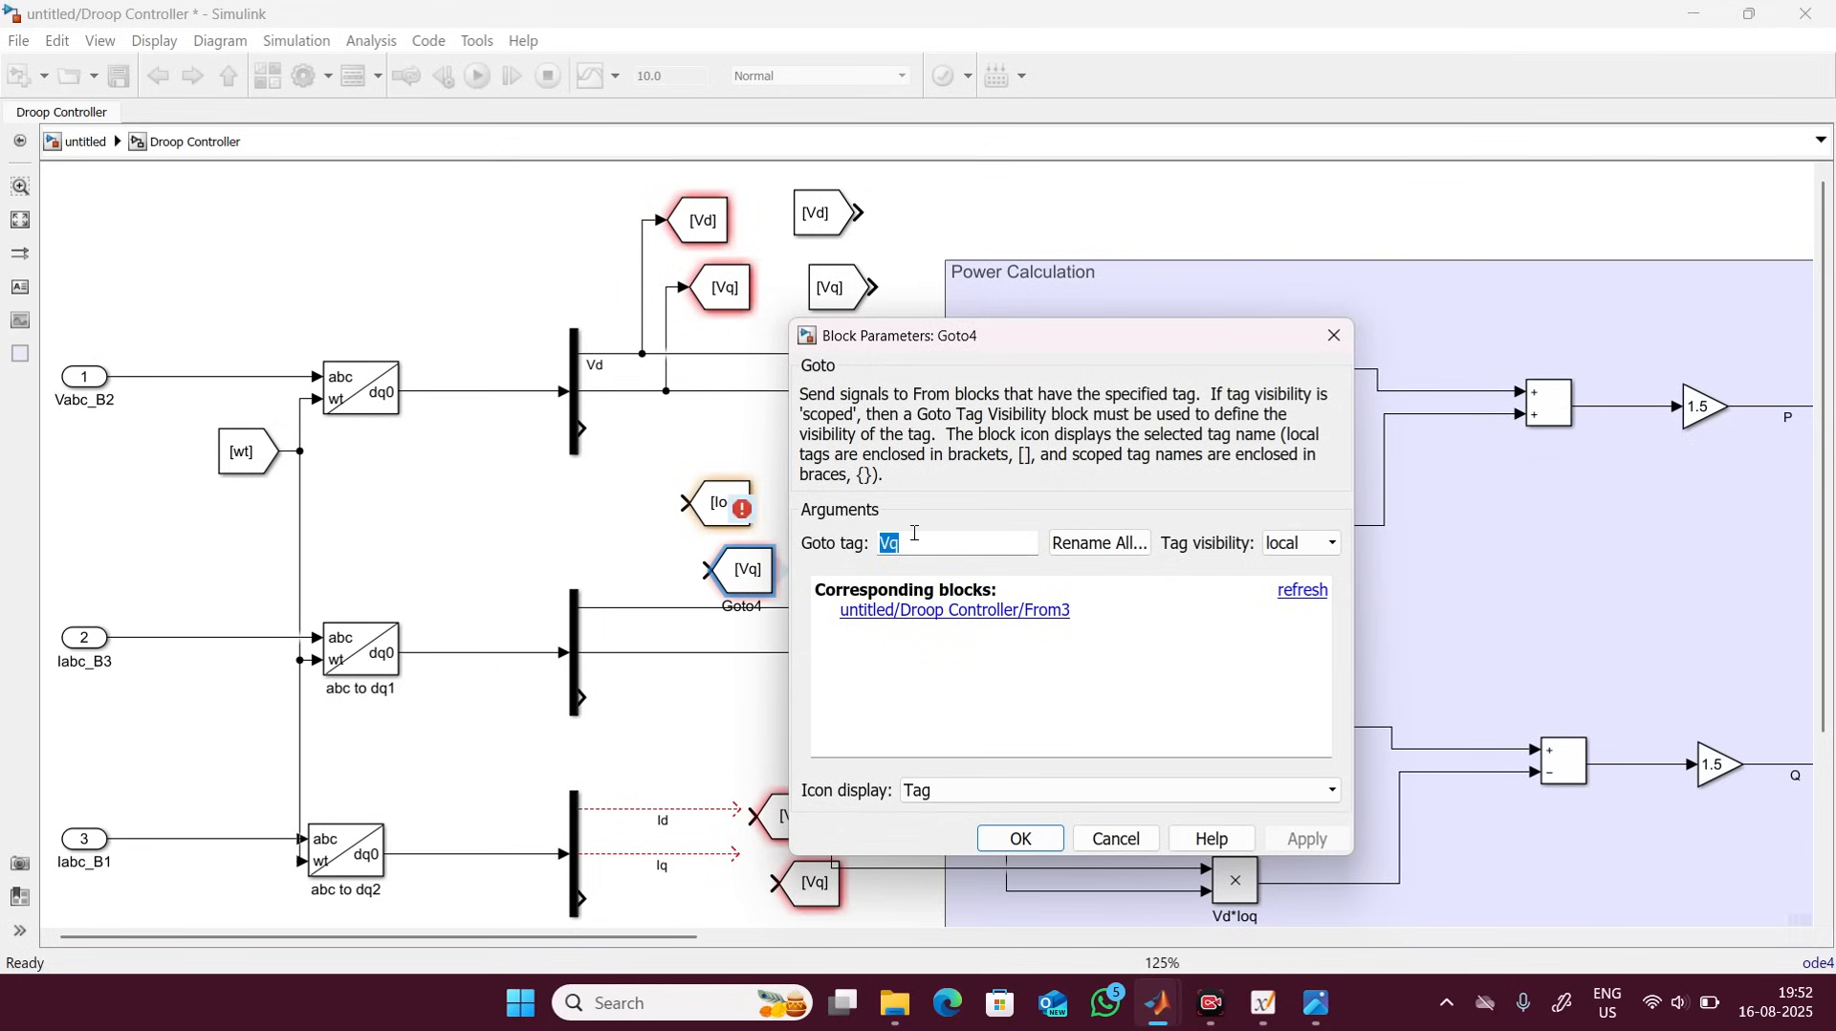
type("Io")
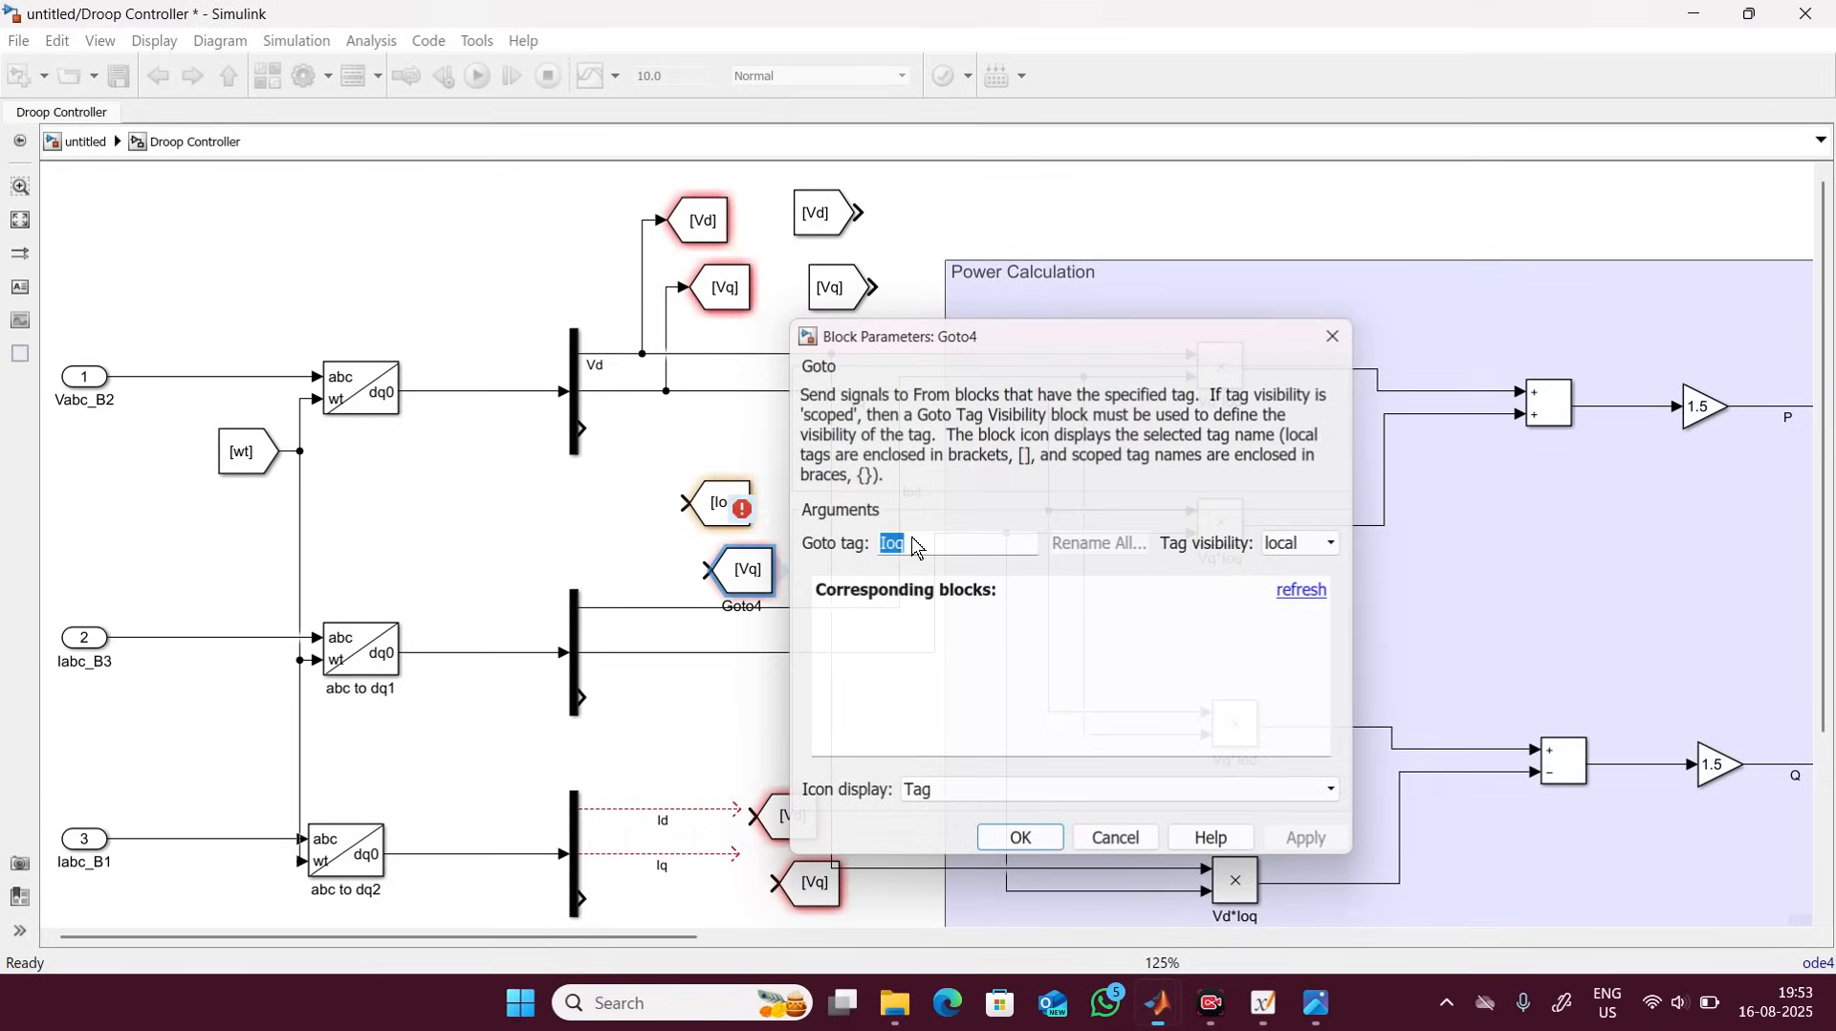
key("Return")
mouse_move(683, 503)
left_mouse_down()
mouse_move(626, 545)
mouse_move(622, 586)
mouse_move(676, 622)
mouse_move(652, 636)
left_mouse_up()
Create matching From blocks for the Iod and Ioq tags beside their Goto blocks.
left_click(744, 503)
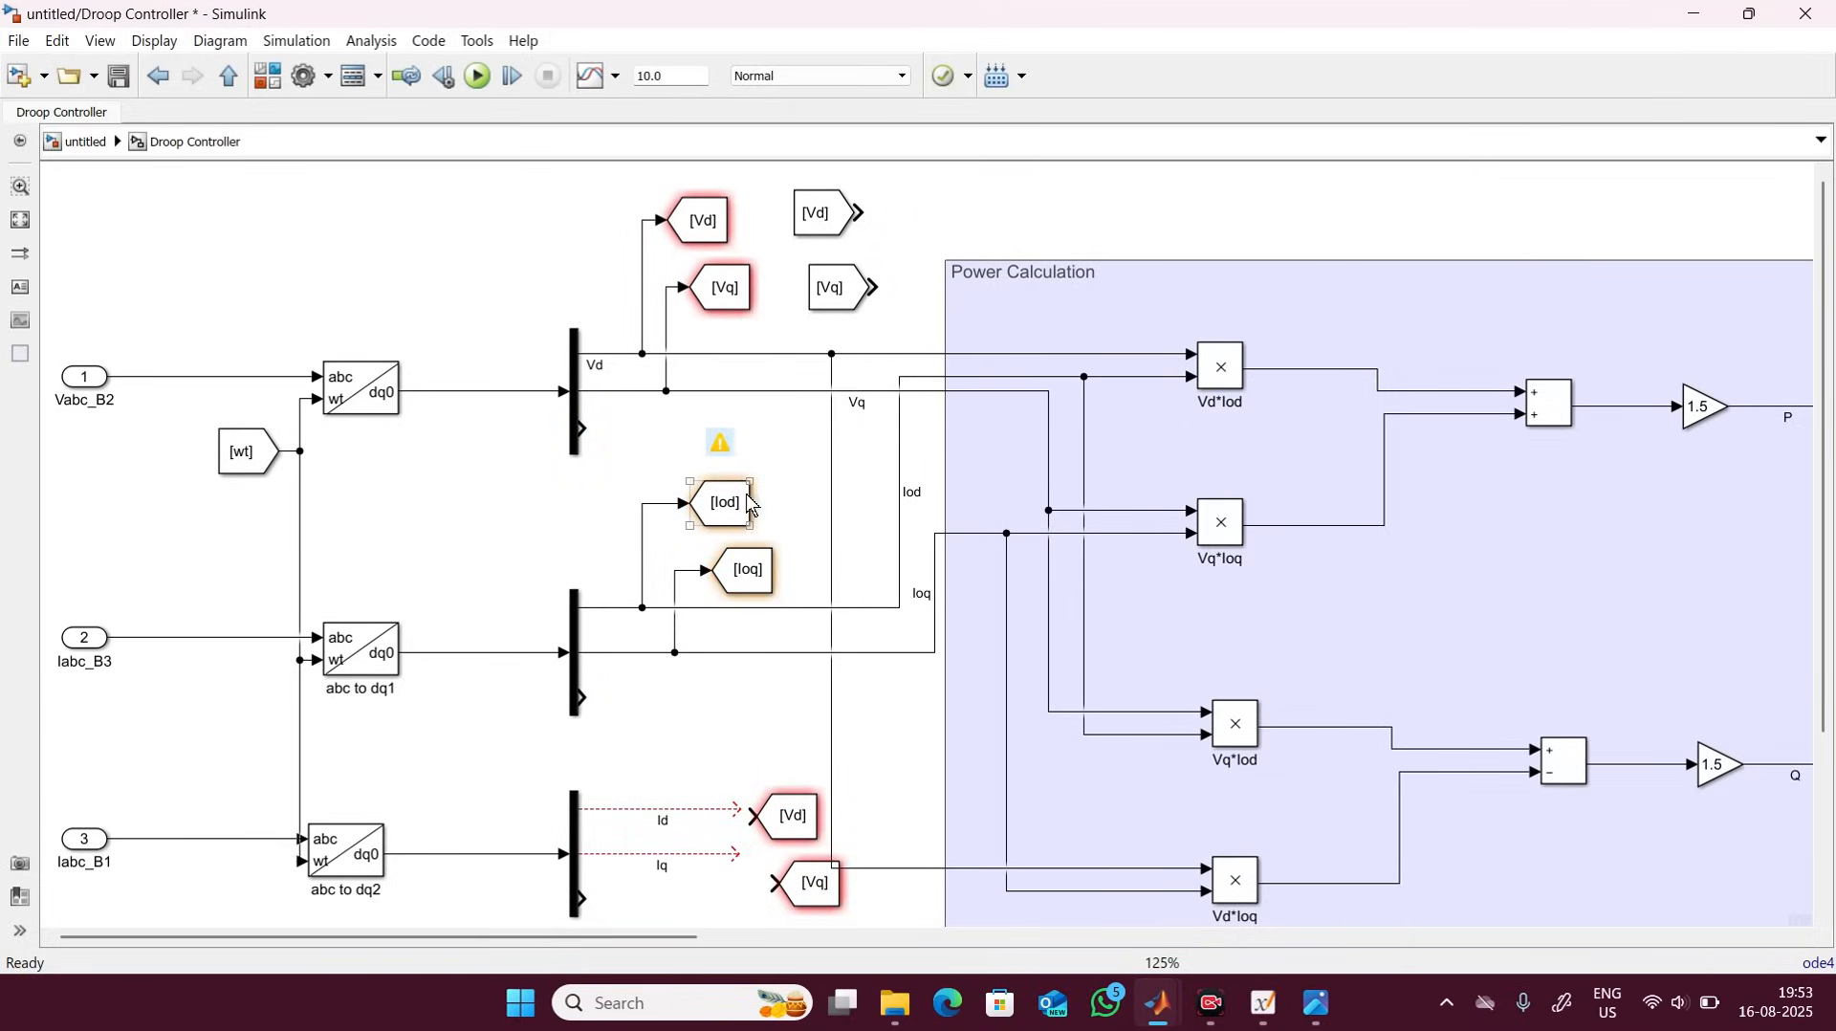
left_click_drag(762, 503, 785, 504)
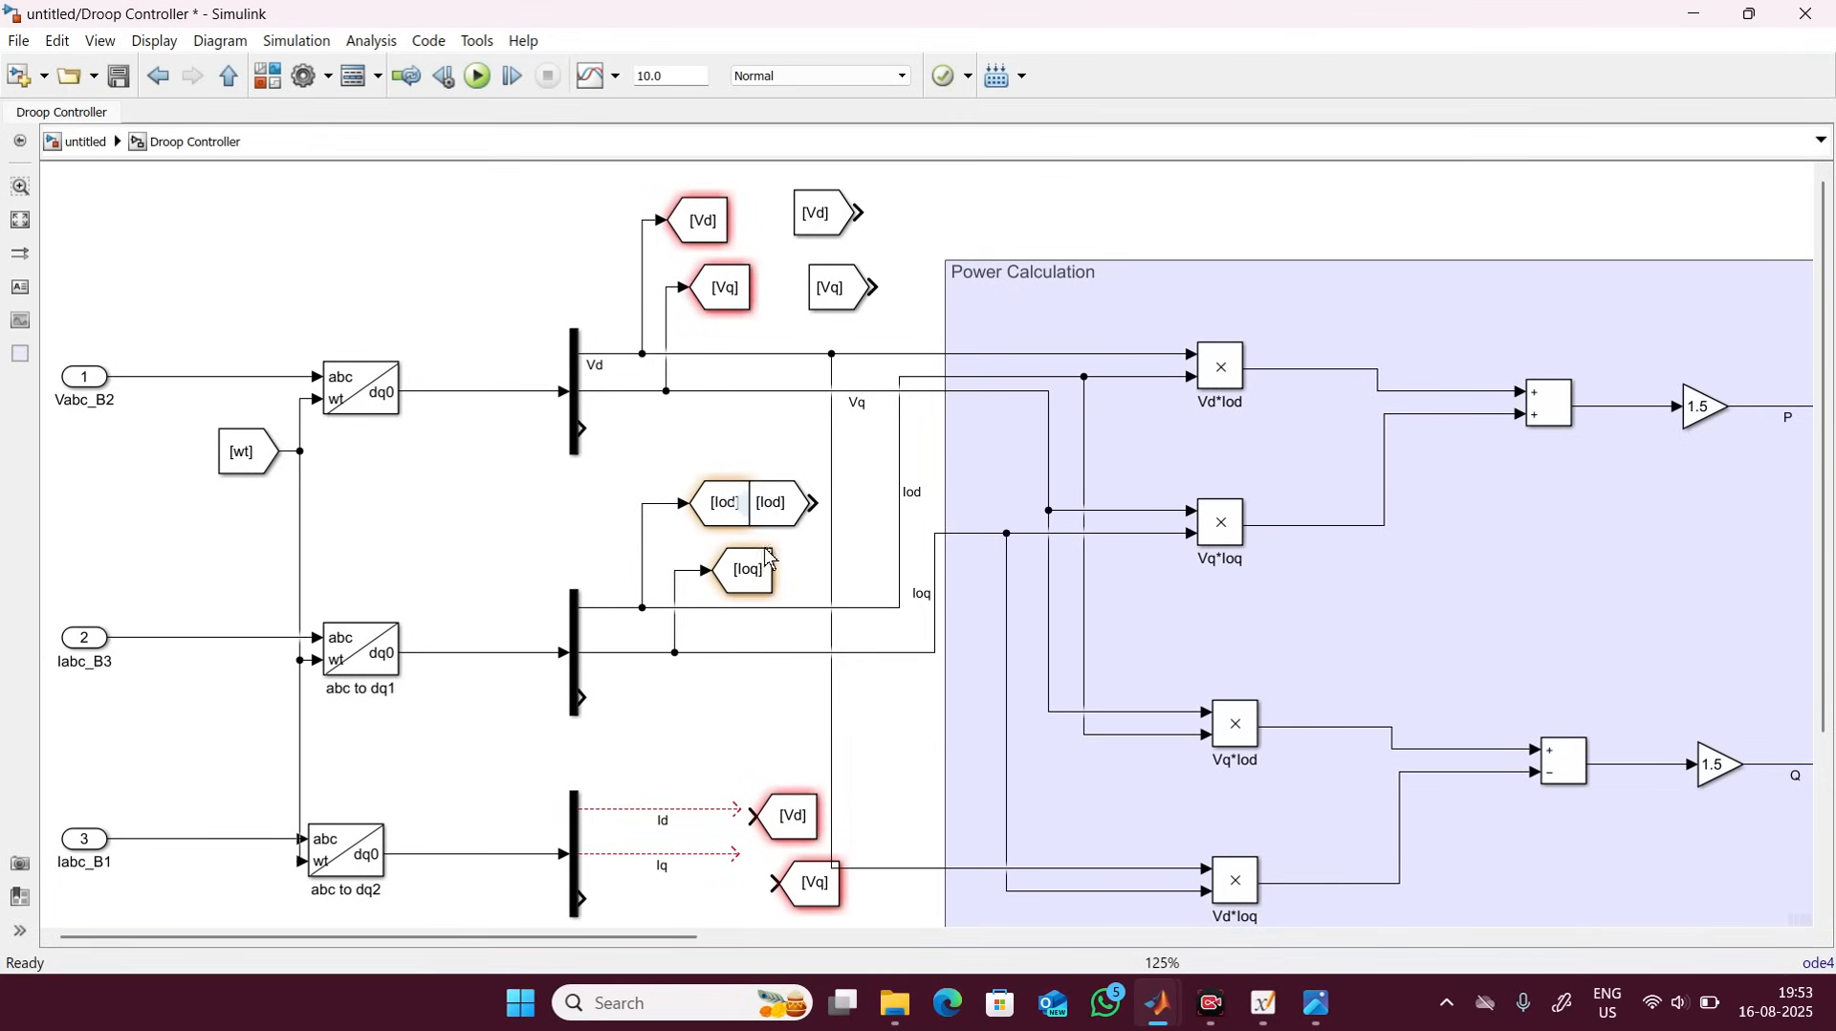
left_click(756, 574)
left_click_drag(784, 571, 779, 519)
left_click(772, 510)
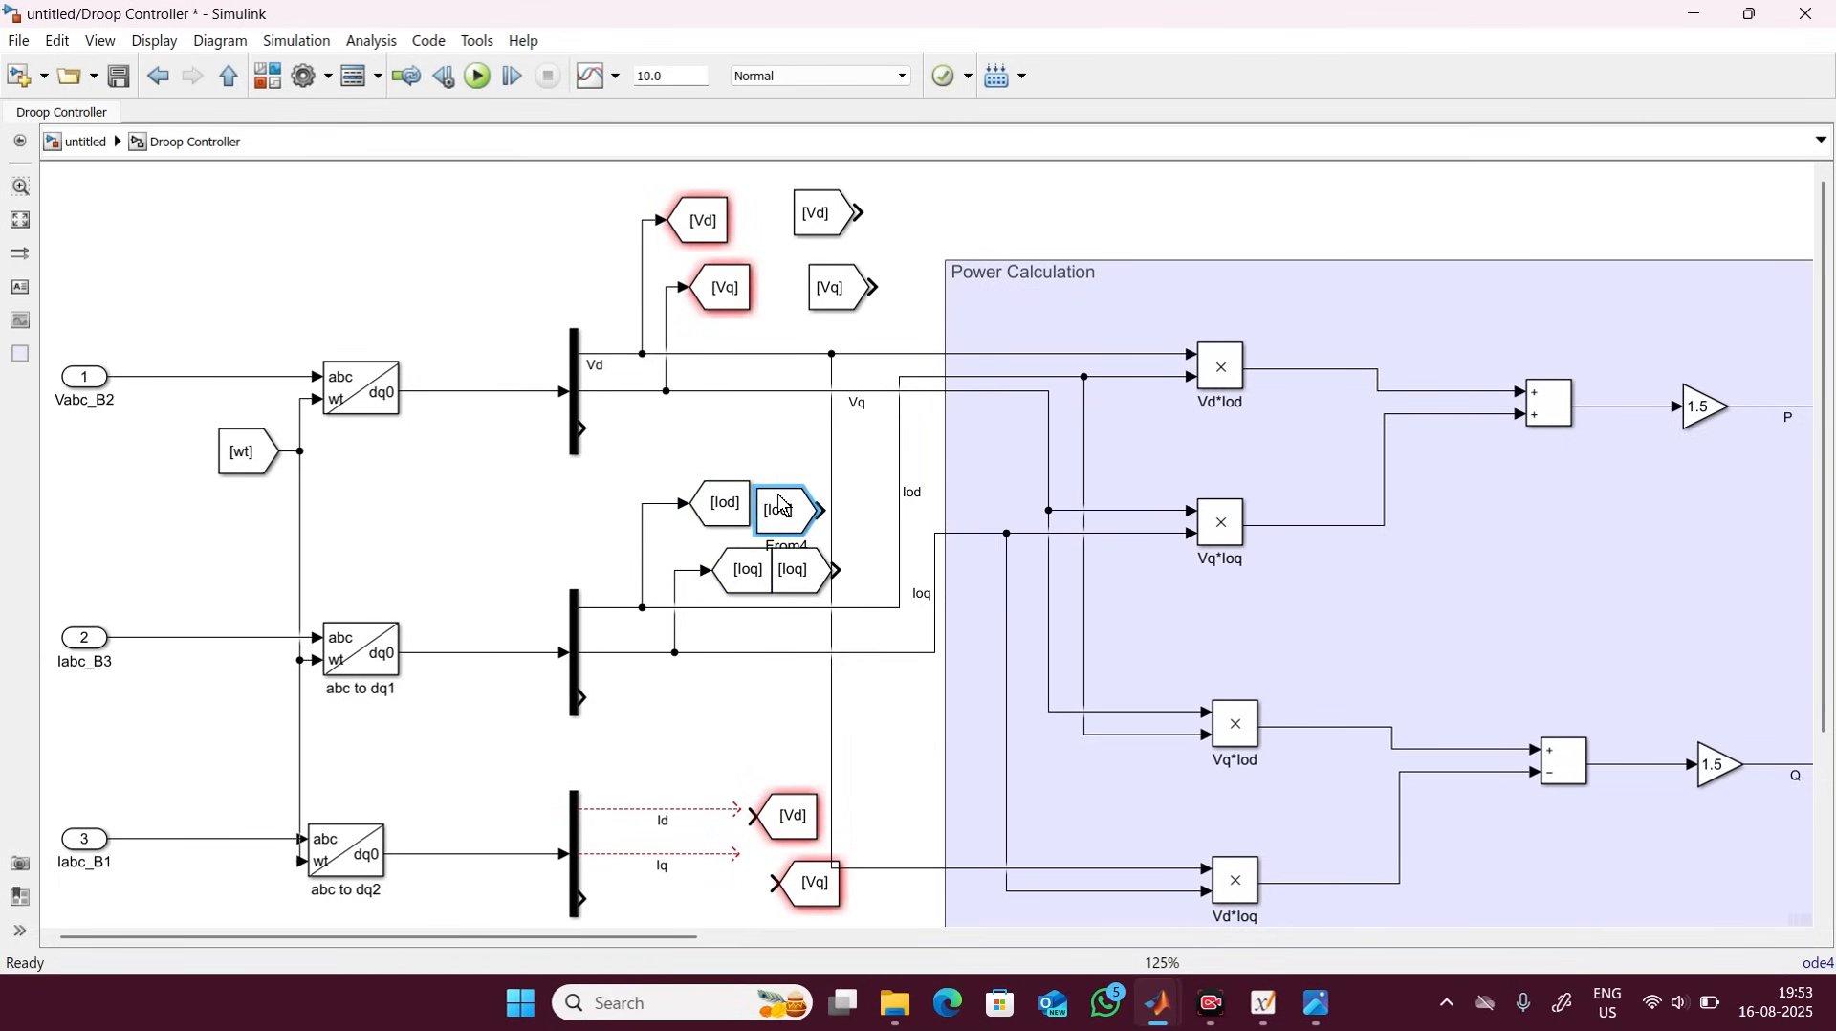
Set the tags of the two Goto copies beside the lowest demux to Id and Iq.
left_click(768, 823)
double_click(770, 815)
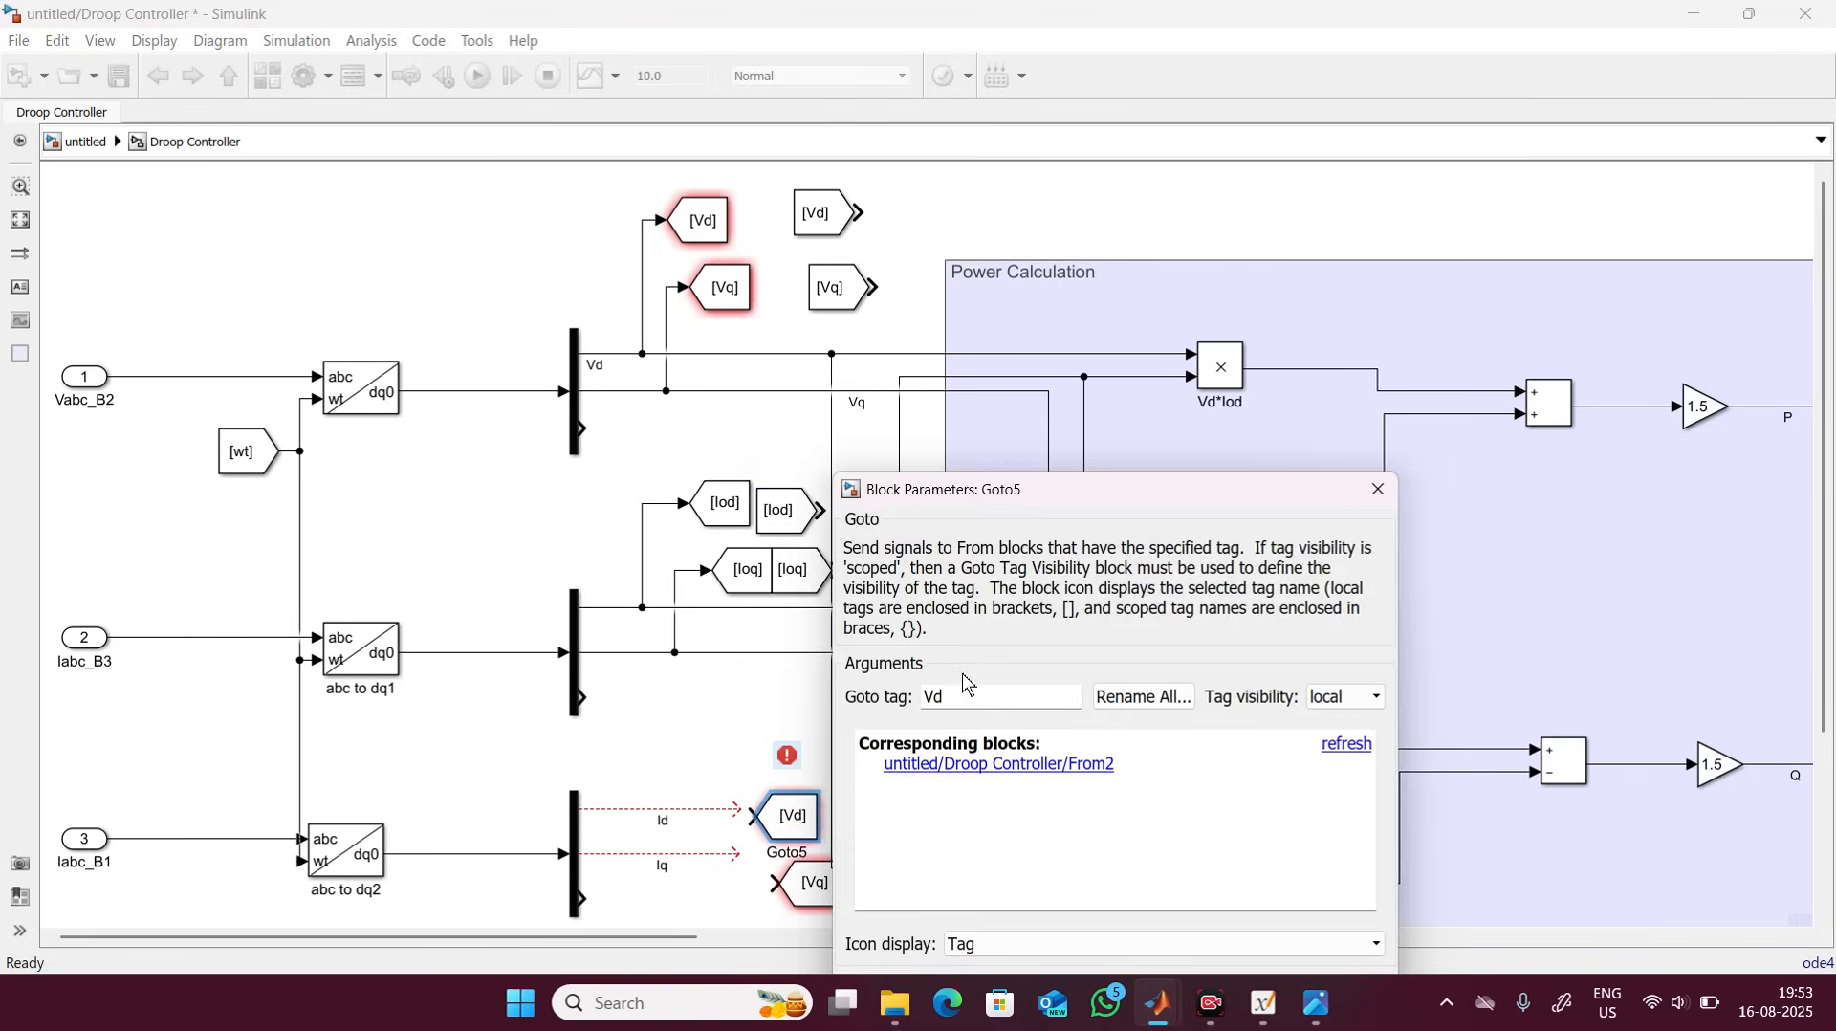
type("I")
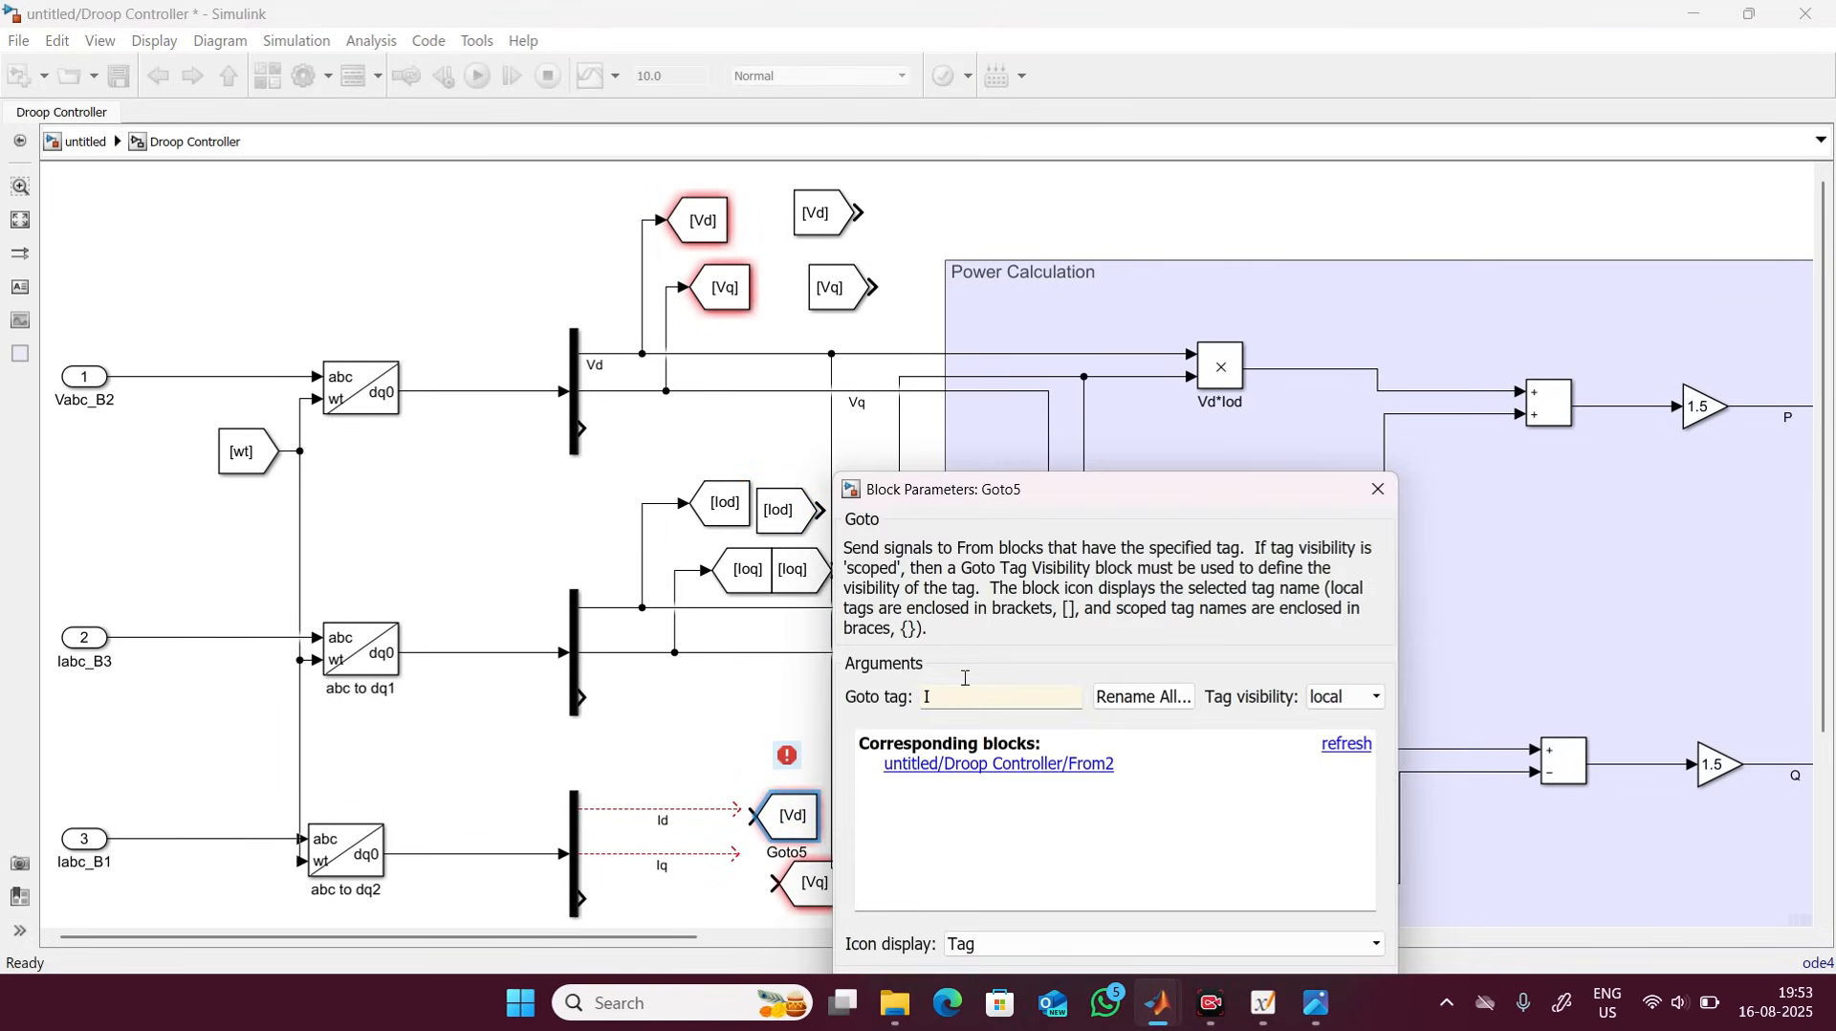
type("d")
key("Return")
left_click(786, 872)
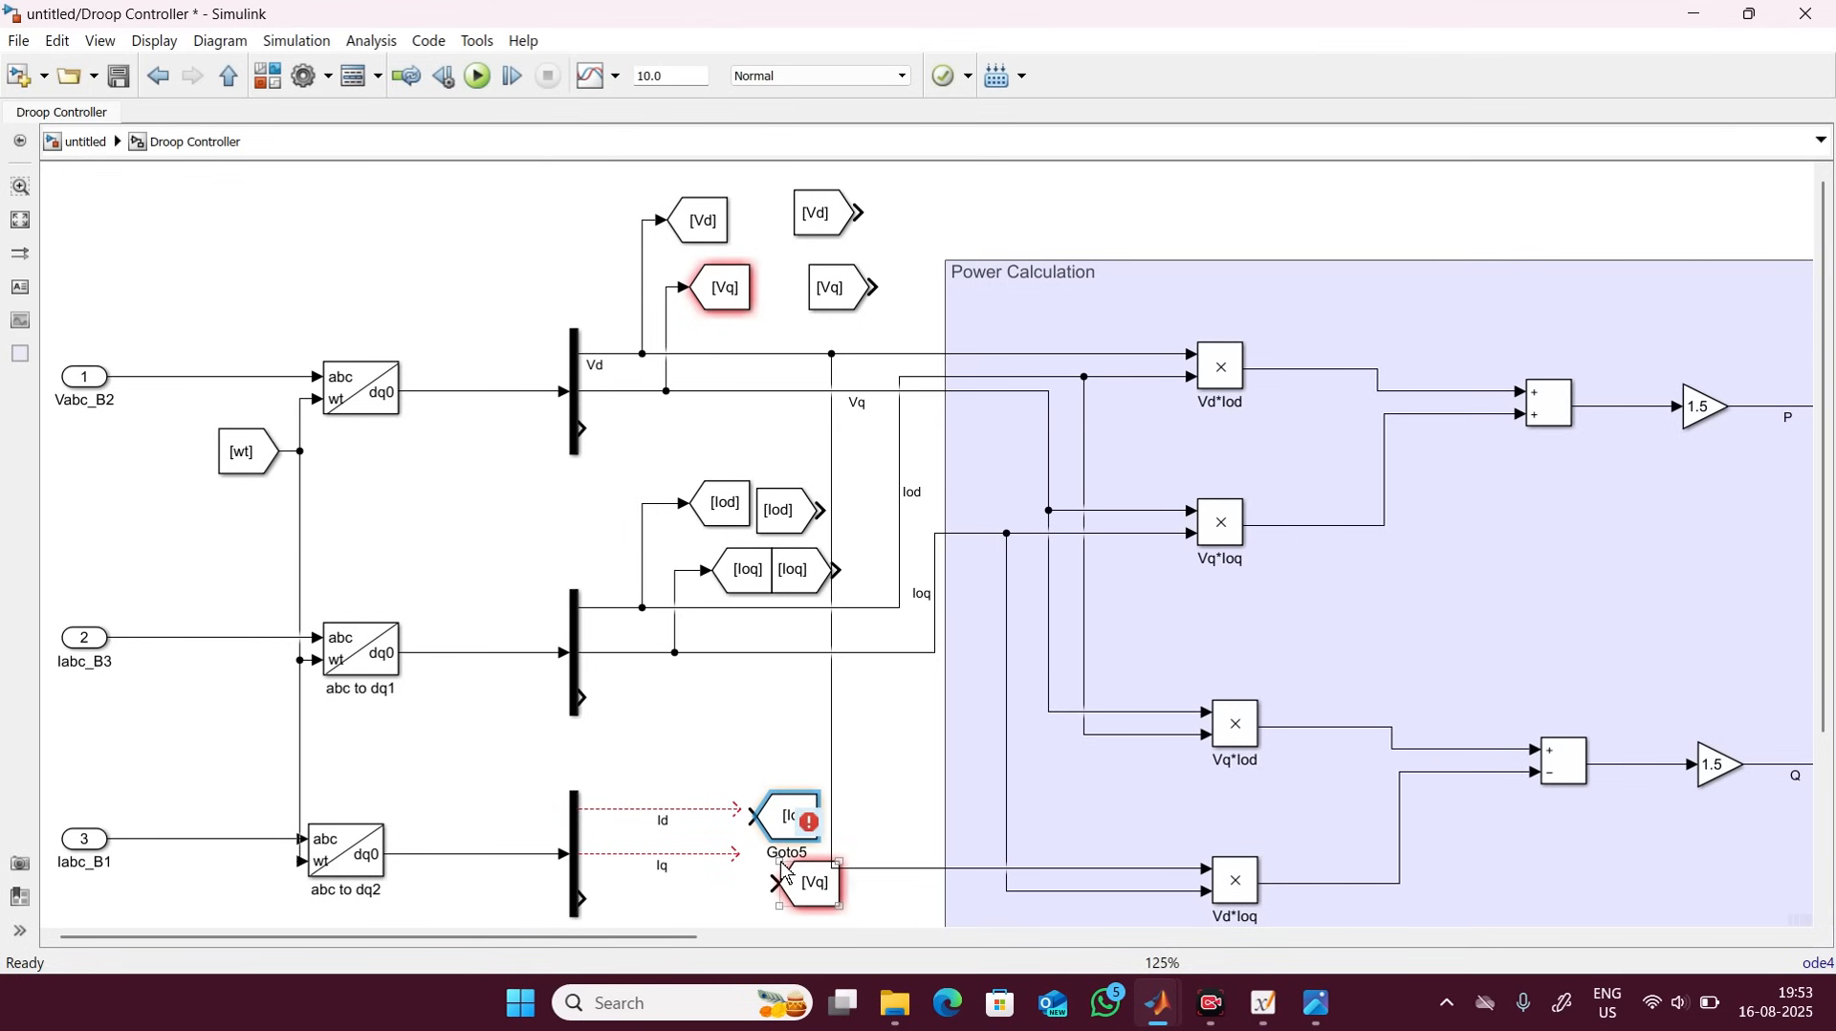
double_click(797, 880)
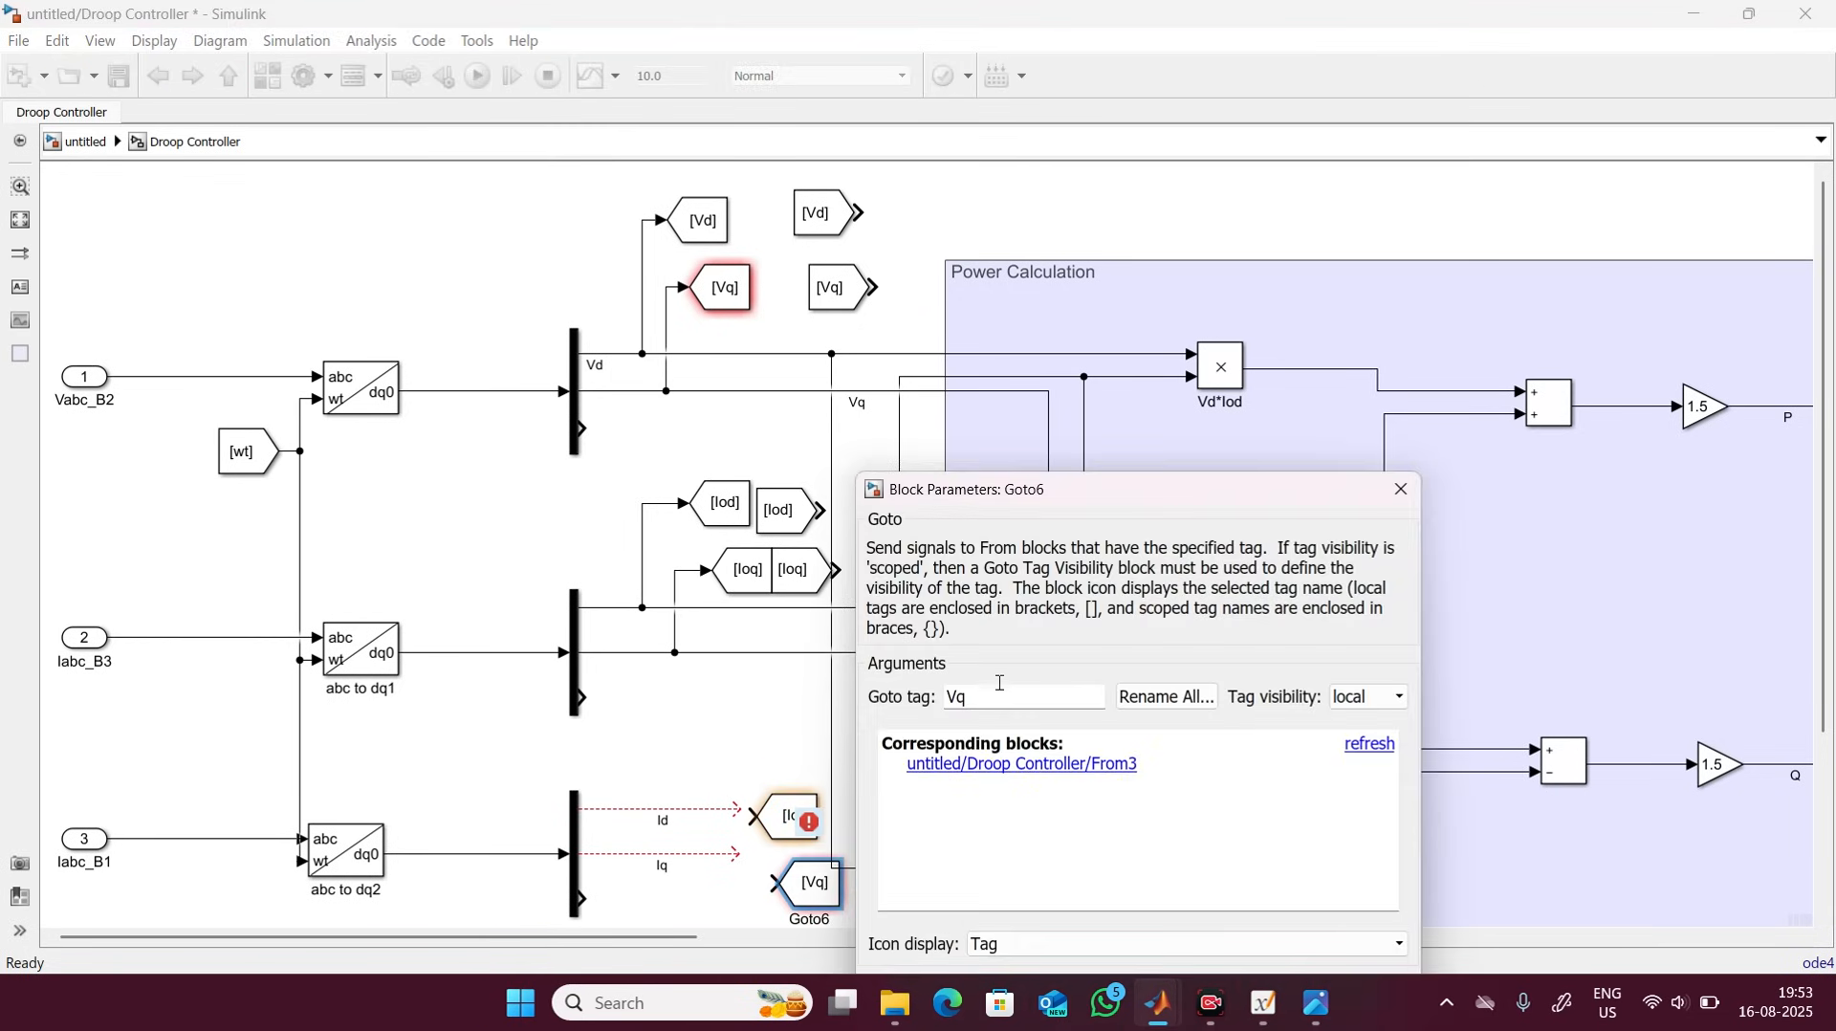
type("I")
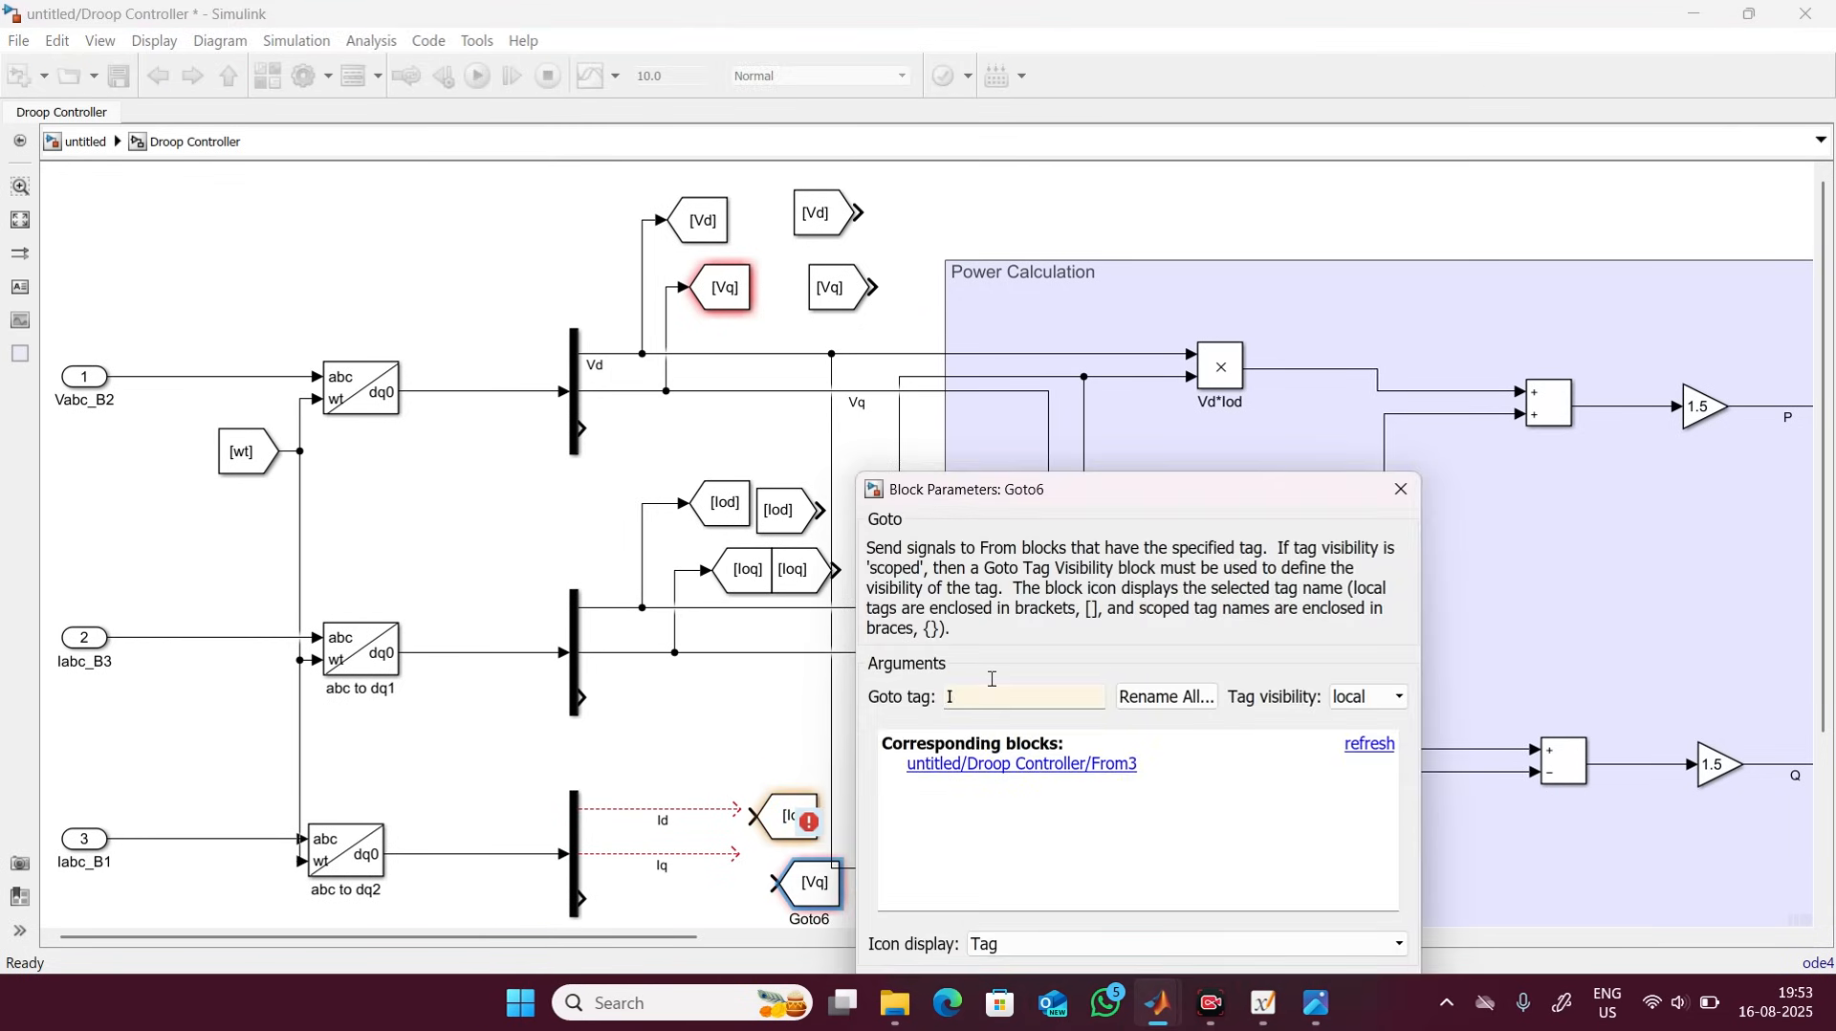
key("Return")
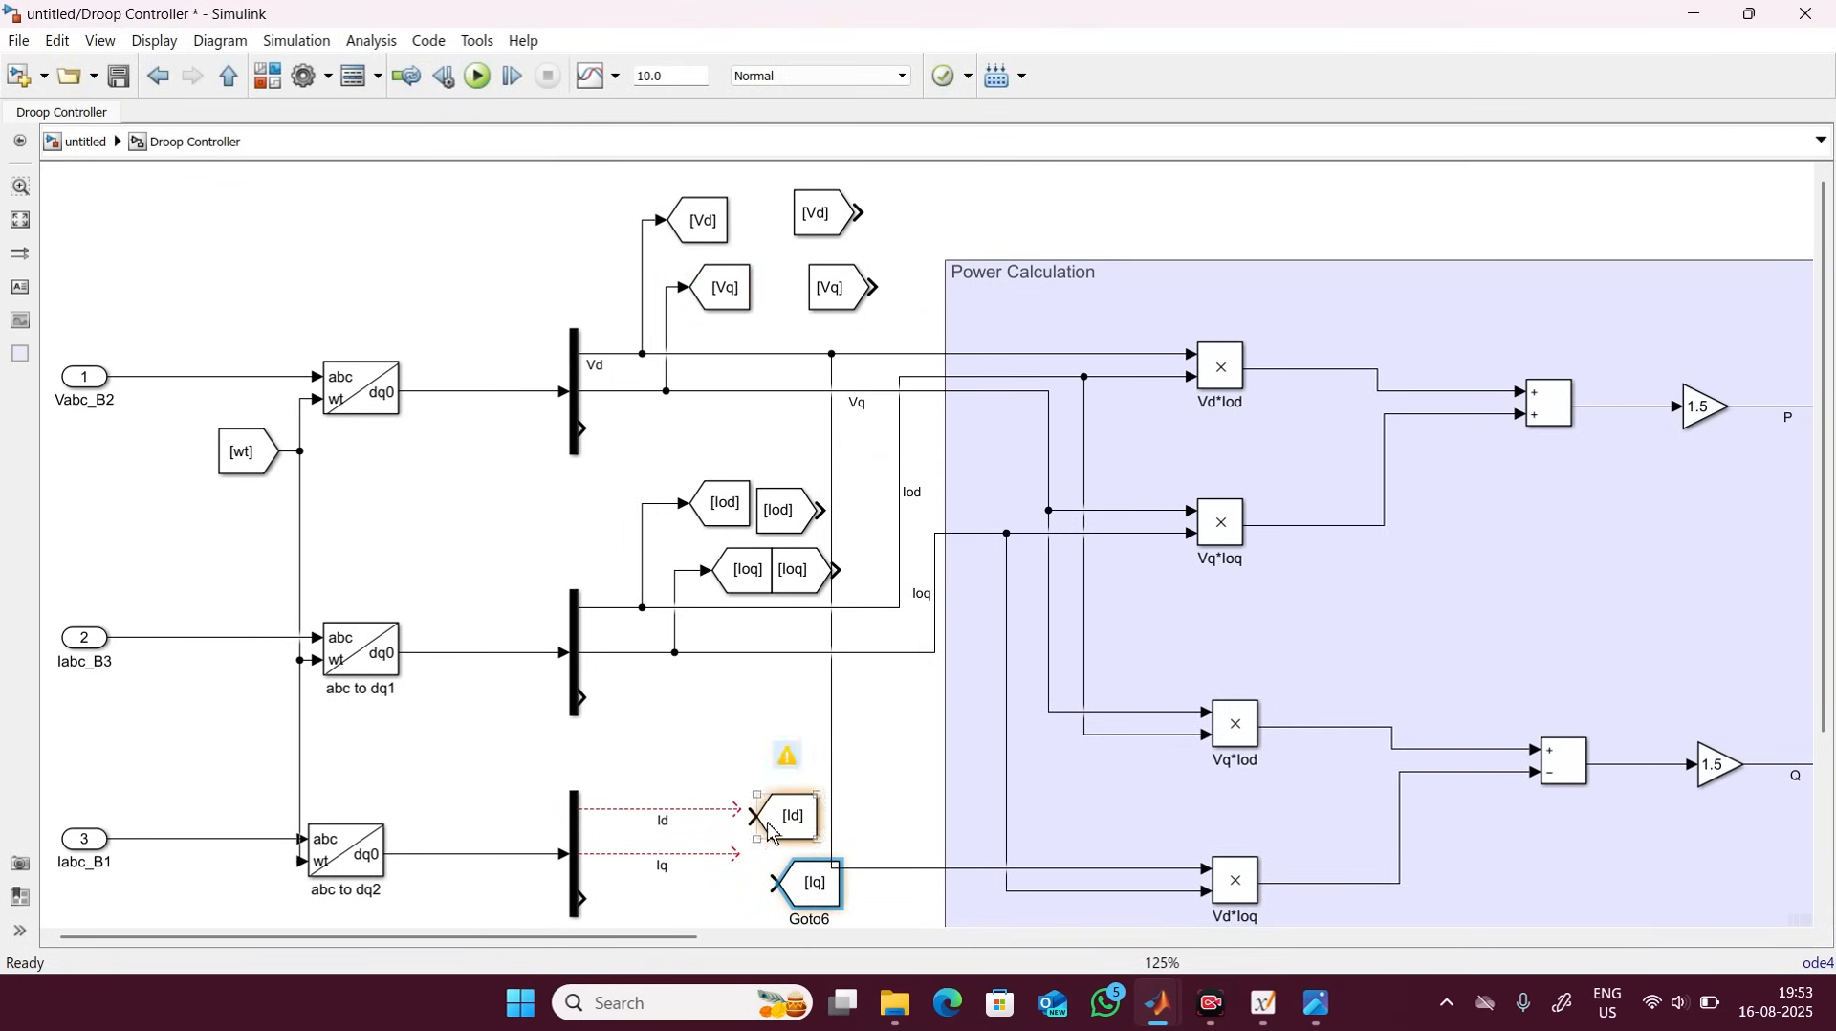
Attach the Id and Iq Goto blocks to the ends of the matching unconnected output lines.
left_click(786, 806)
left_click_drag(786, 806, 769, 800)
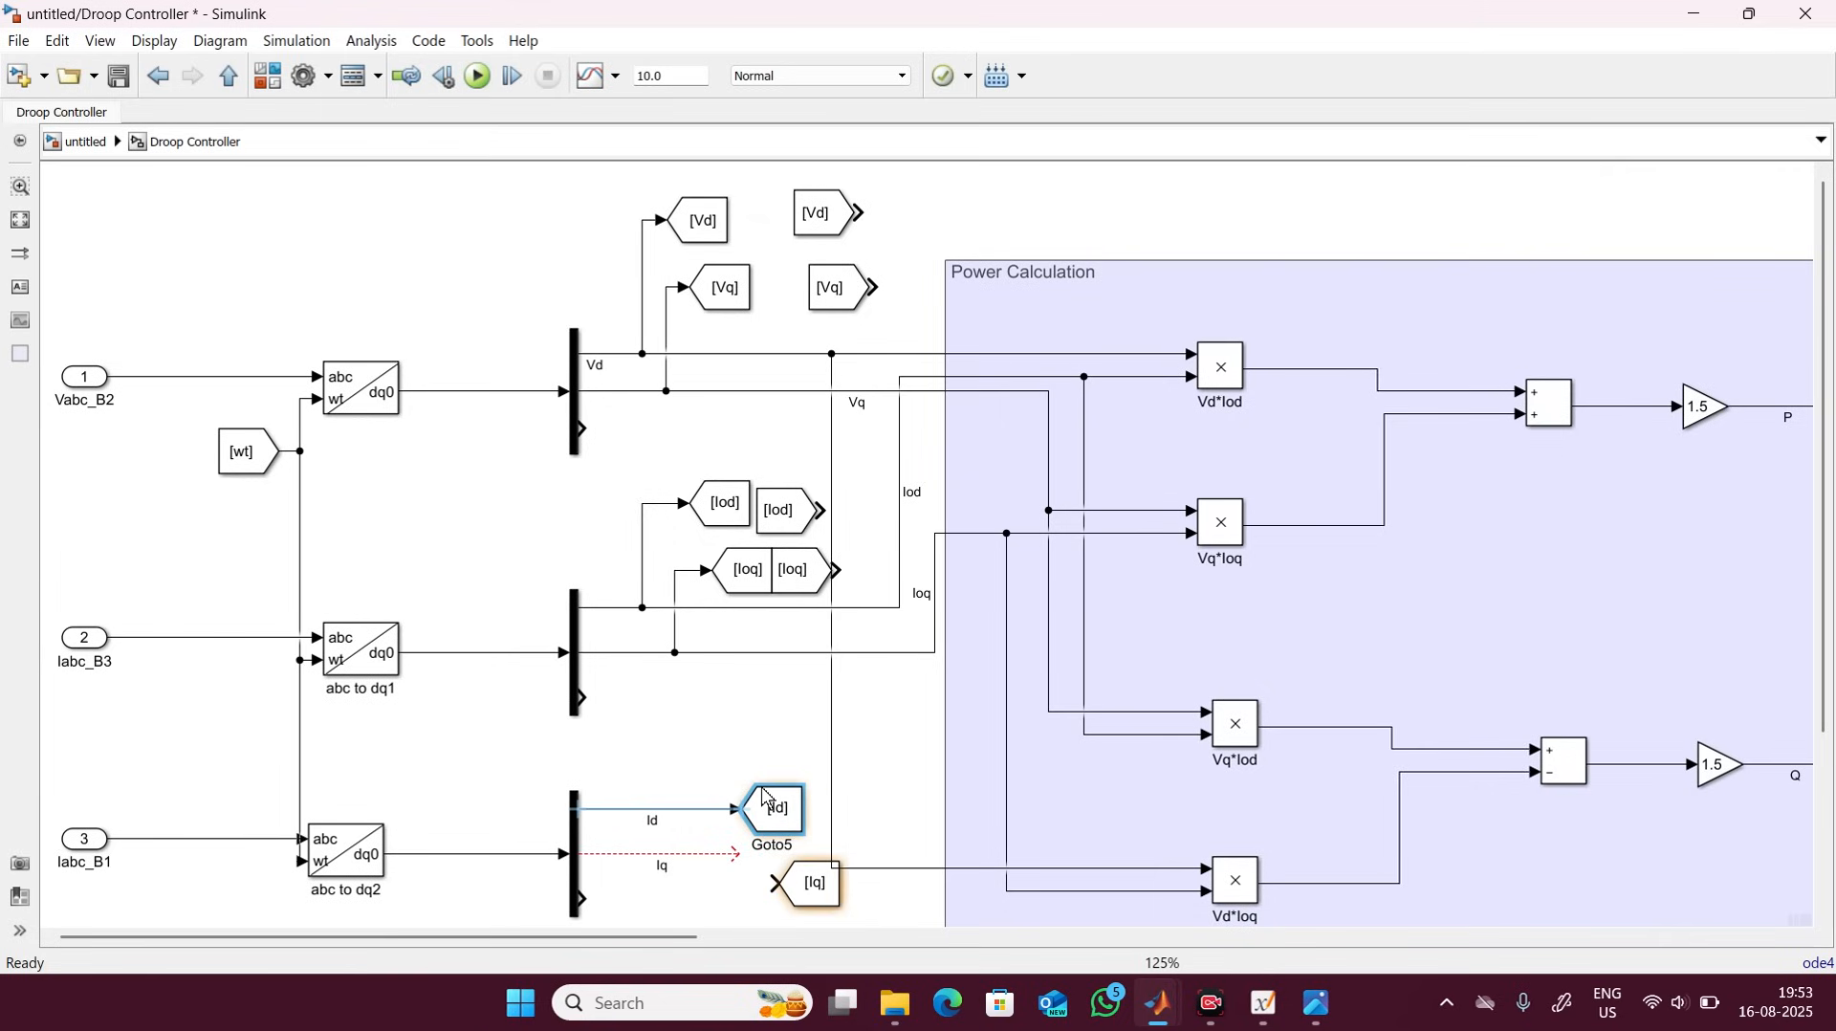
left_click(801, 877)
left_click_drag(802, 877, 743, 848)
left_click(761, 857)
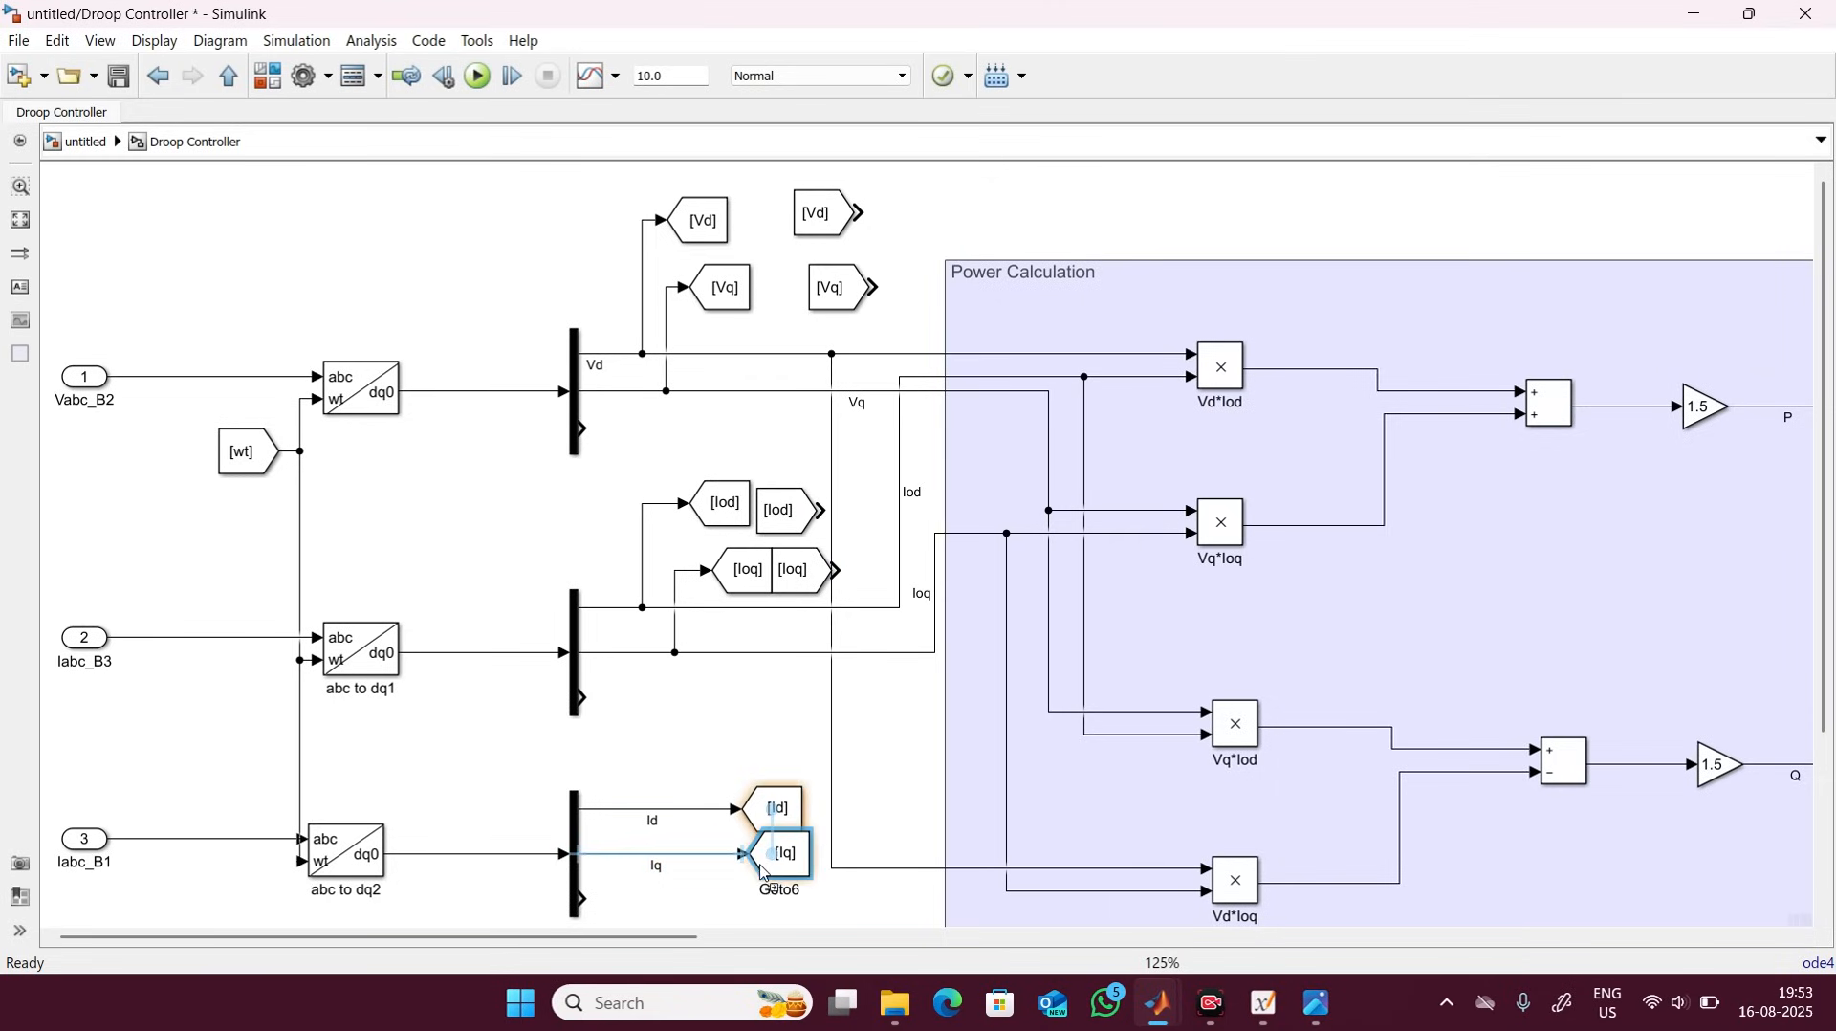
Create matching From blocks for the Id and Iq tags beside their Goto blocks.
left_click_drag(810, 810, 923, 801)
left_click(801, 854)
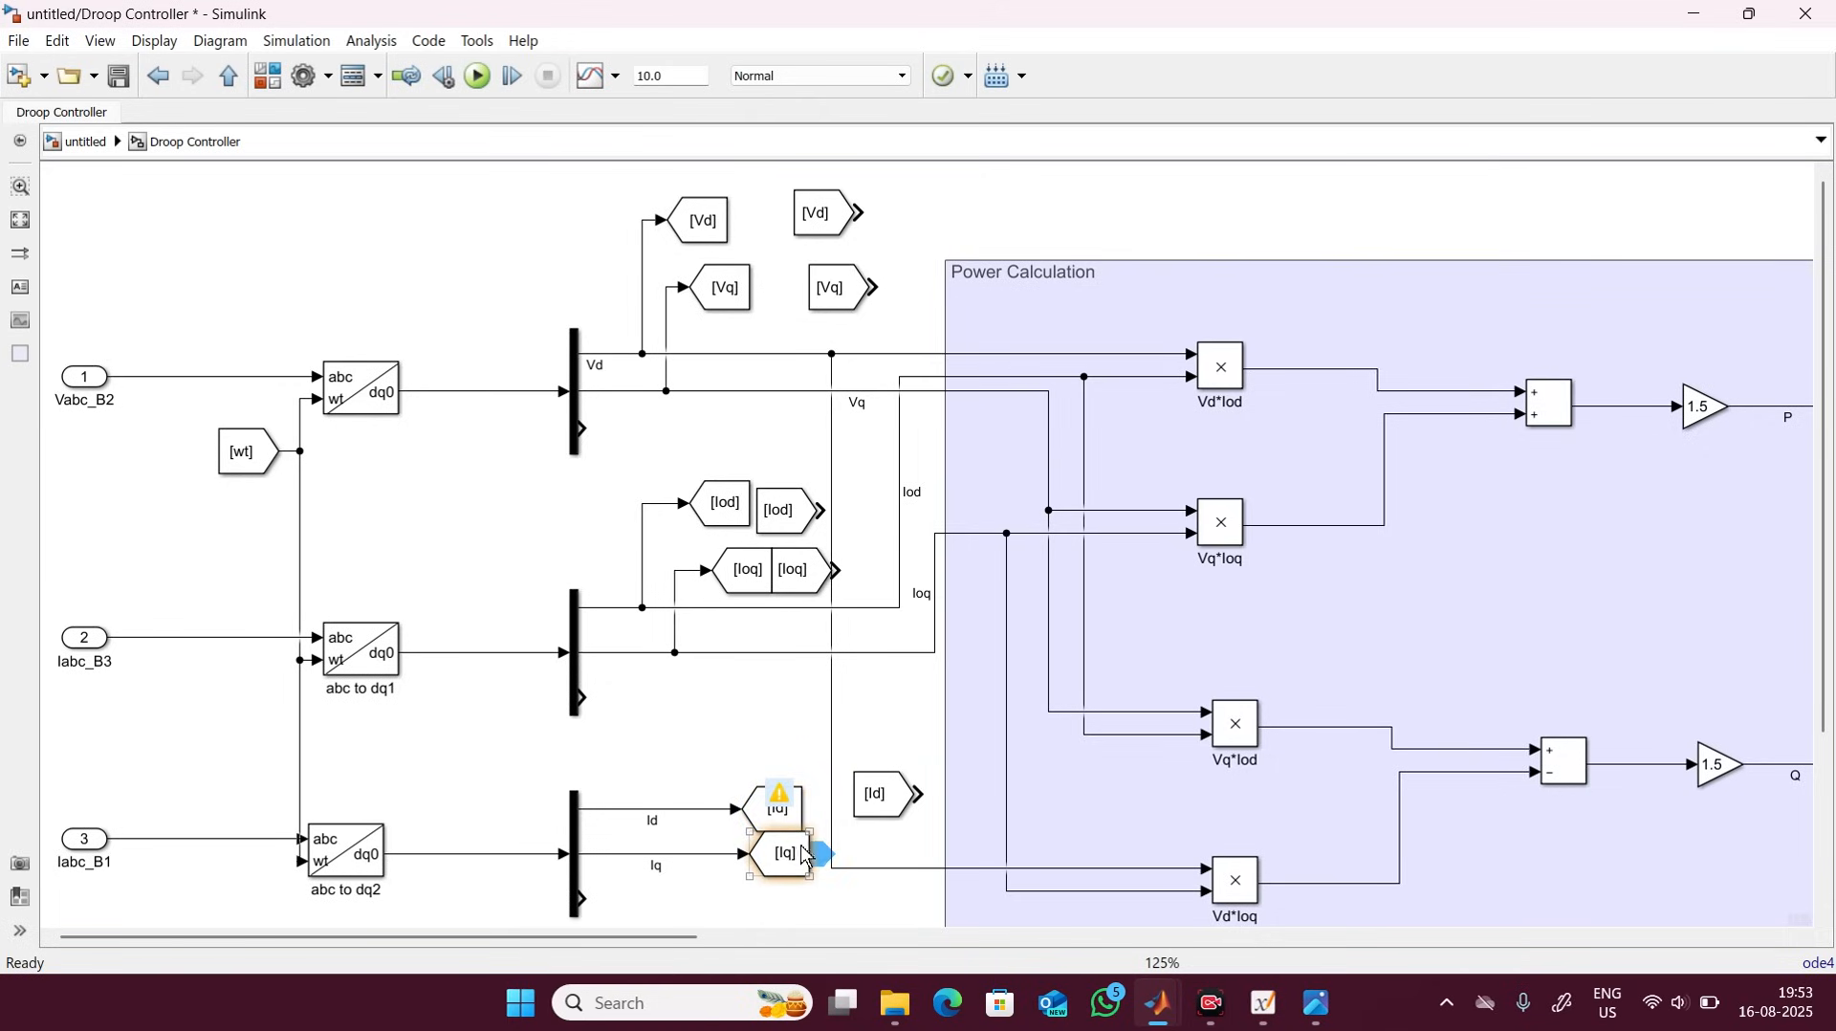
left_click_drag(806, 854, 875, 848)
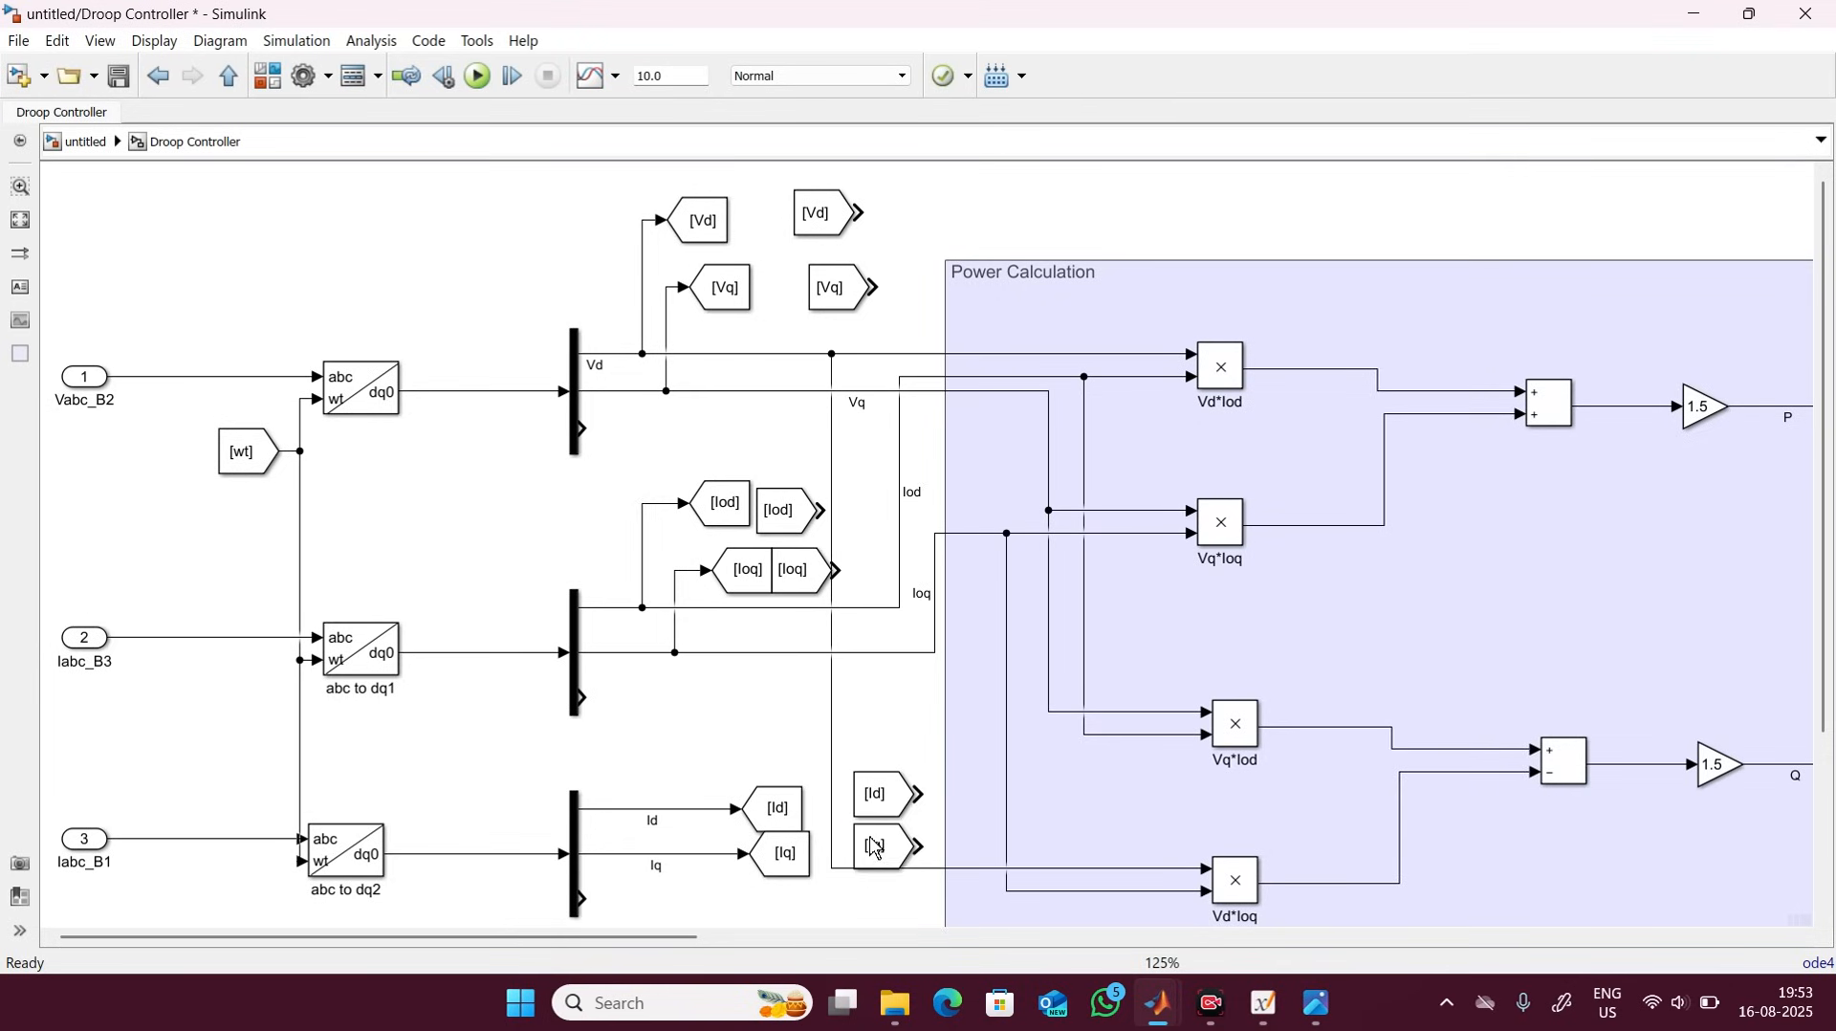
left_click(872, 800)
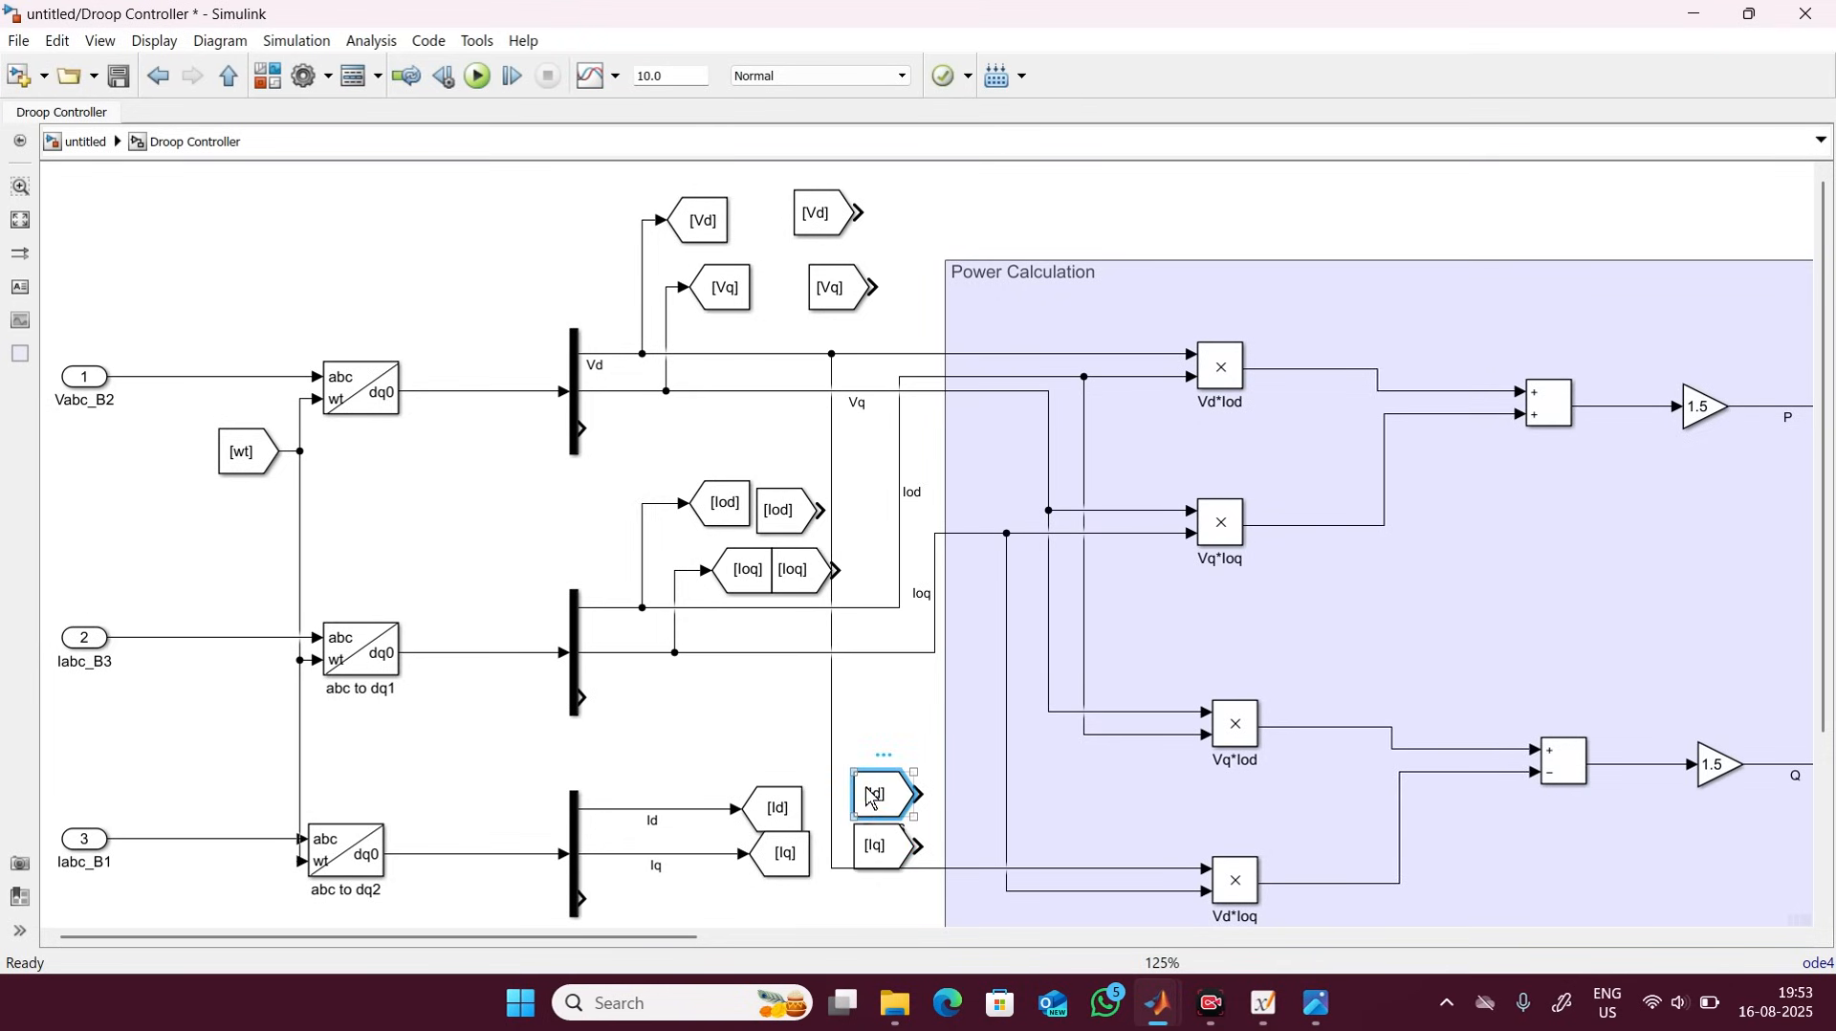
left_click(764, 504)
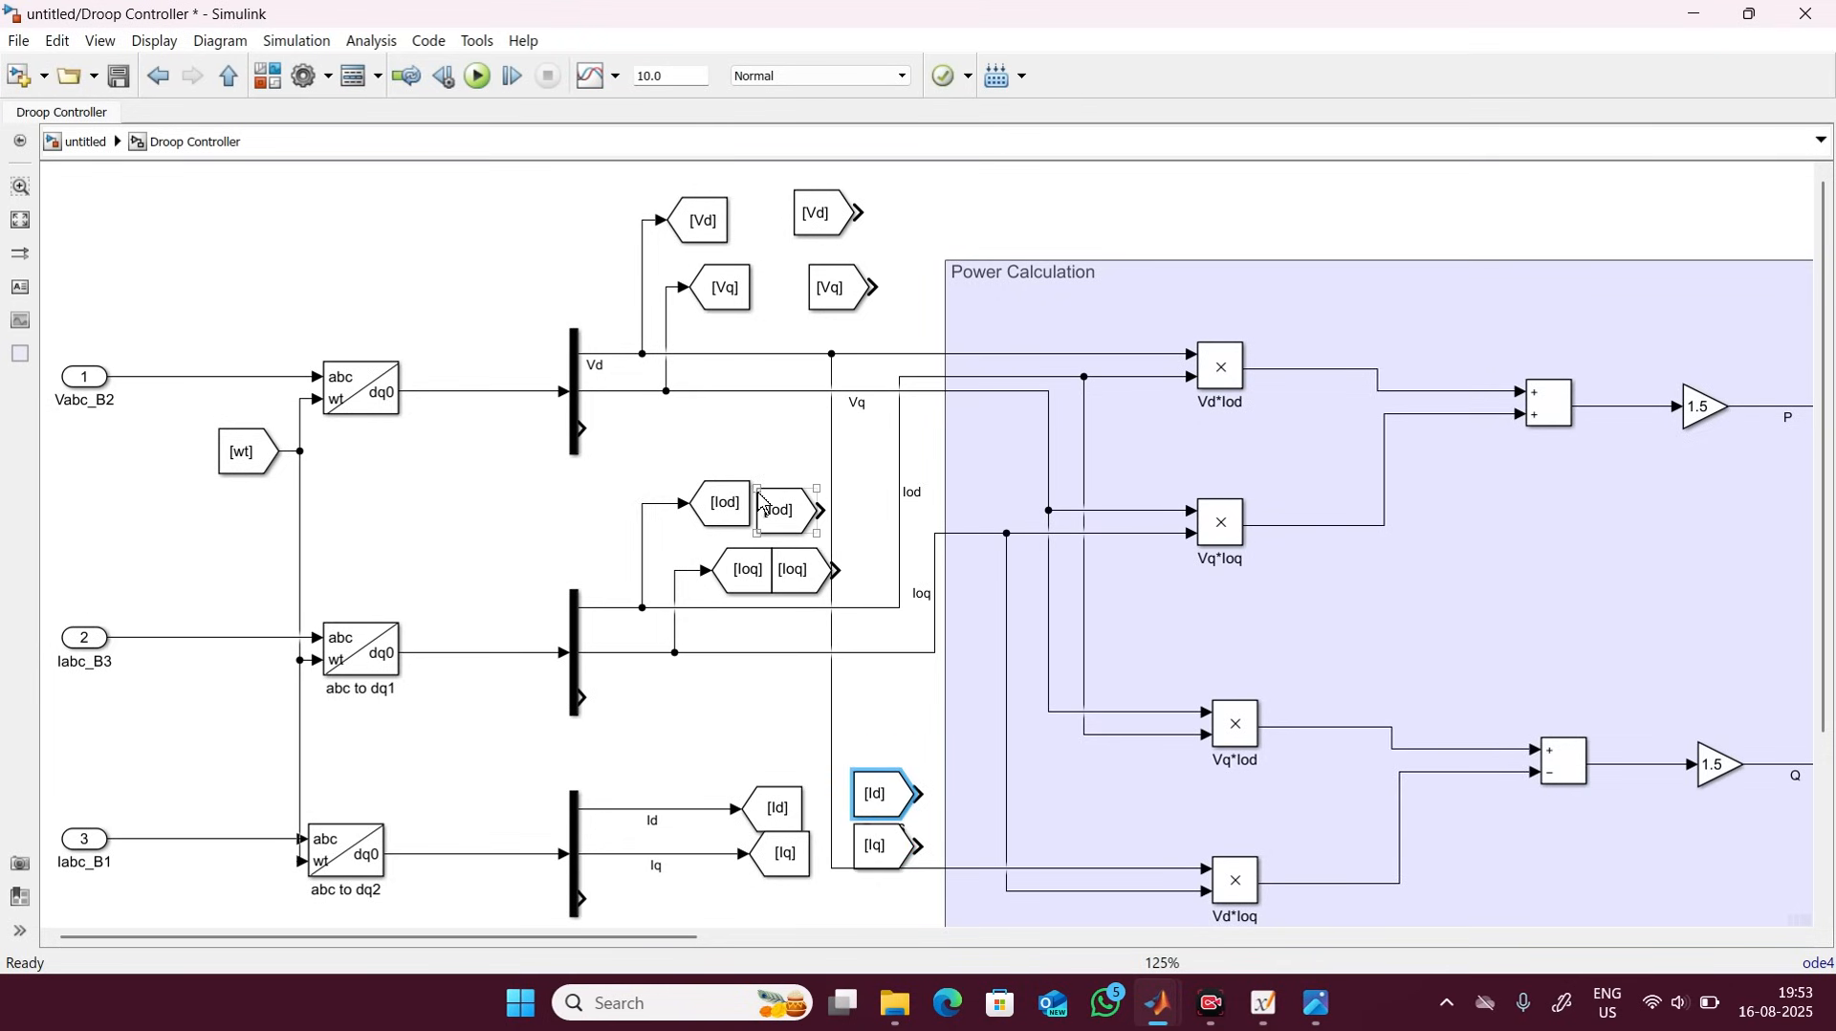
left_click(796, 571)
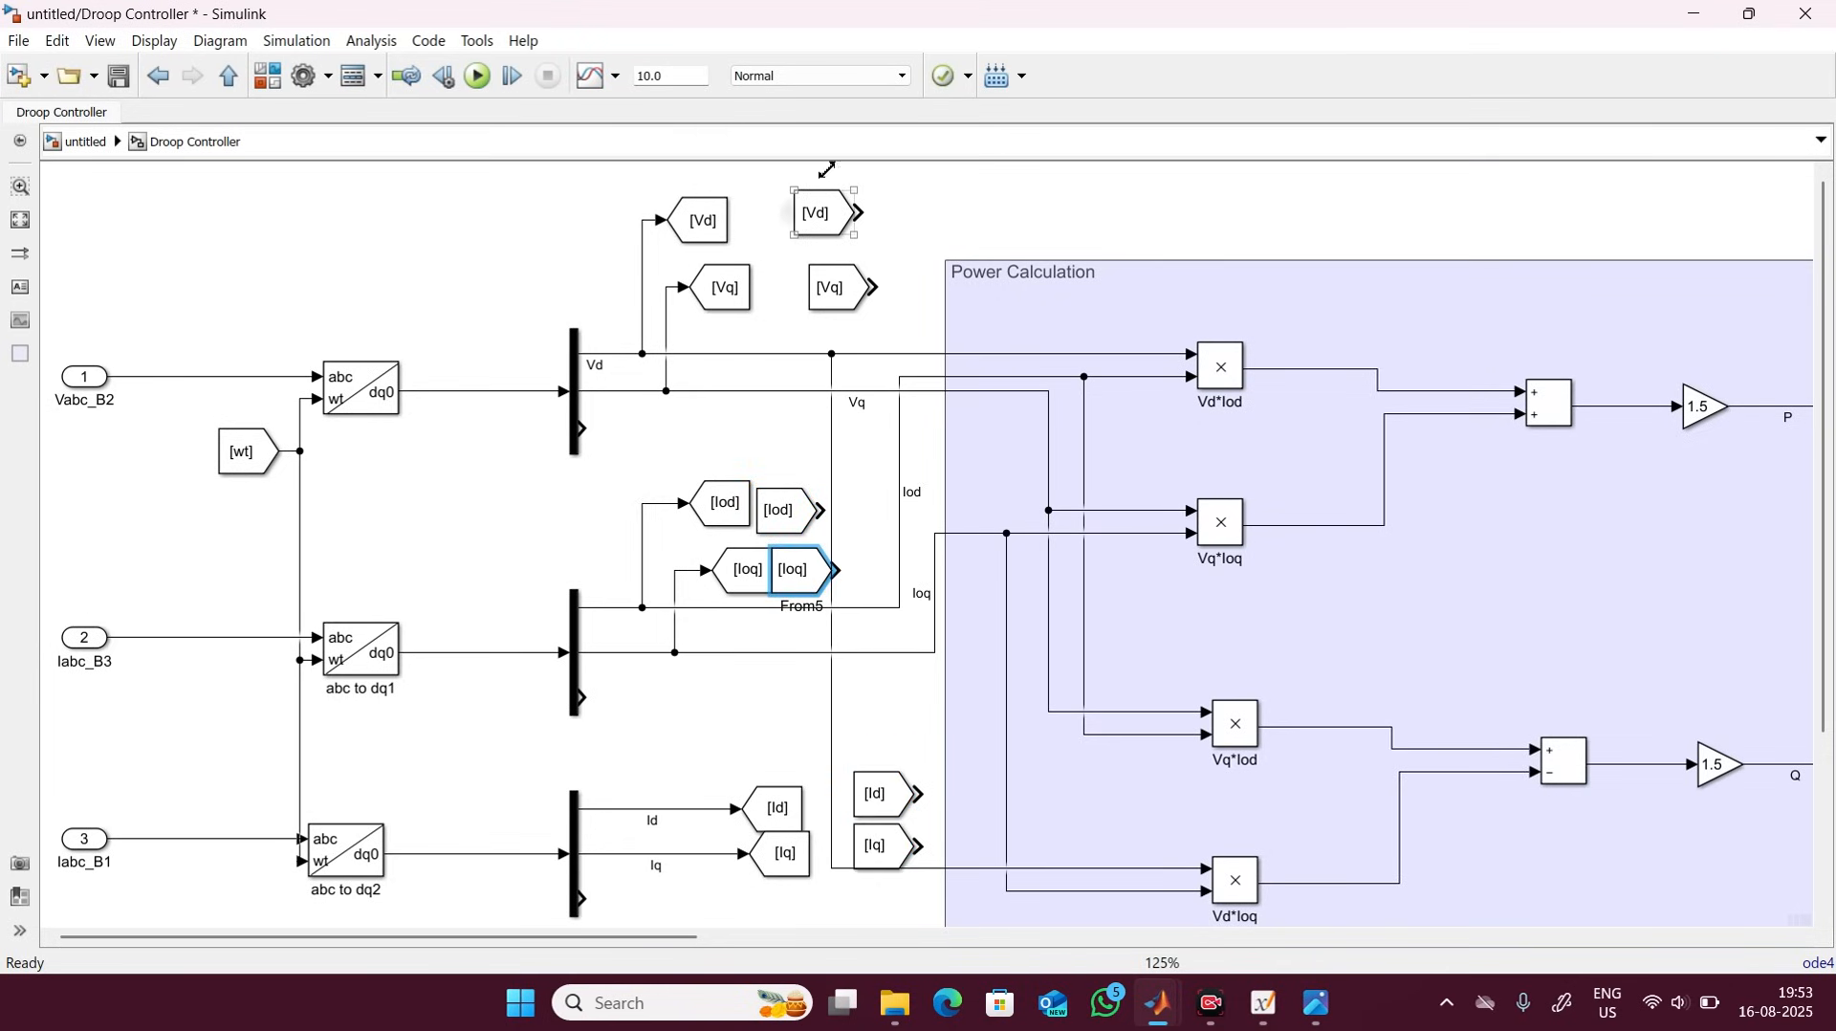
left_click(825, 208)
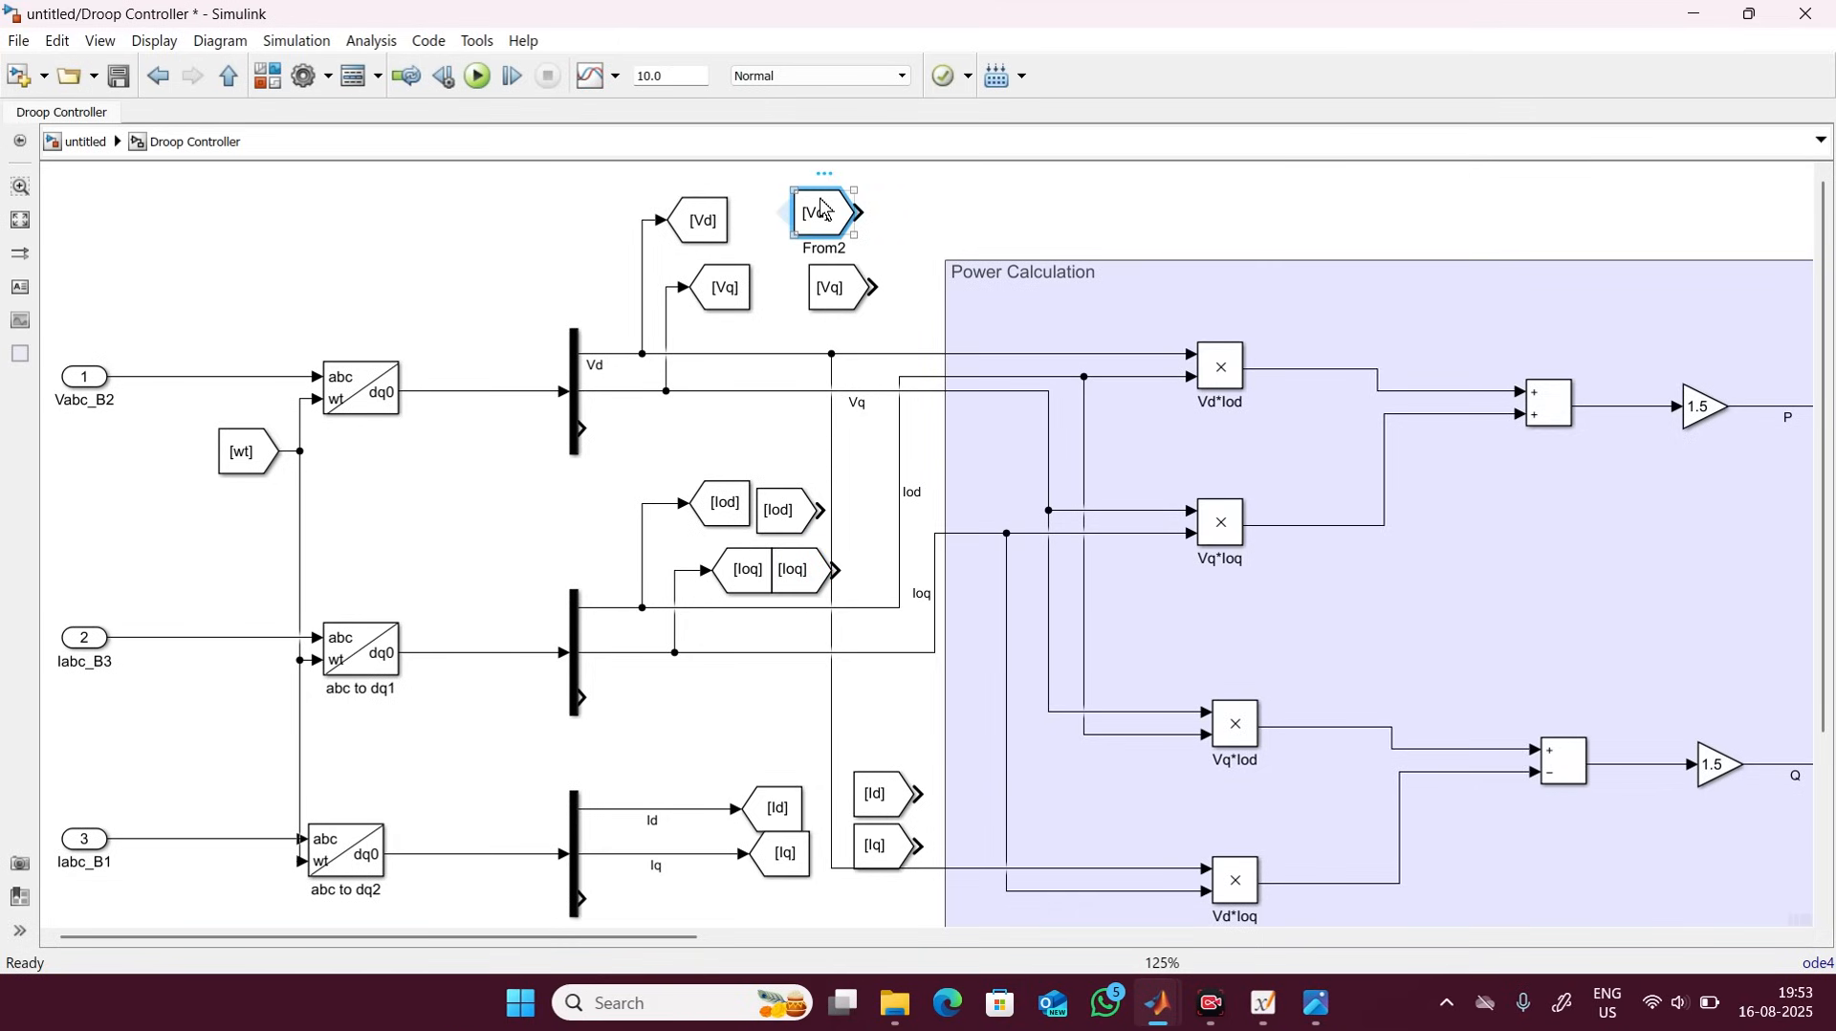
left_click(827, 292)
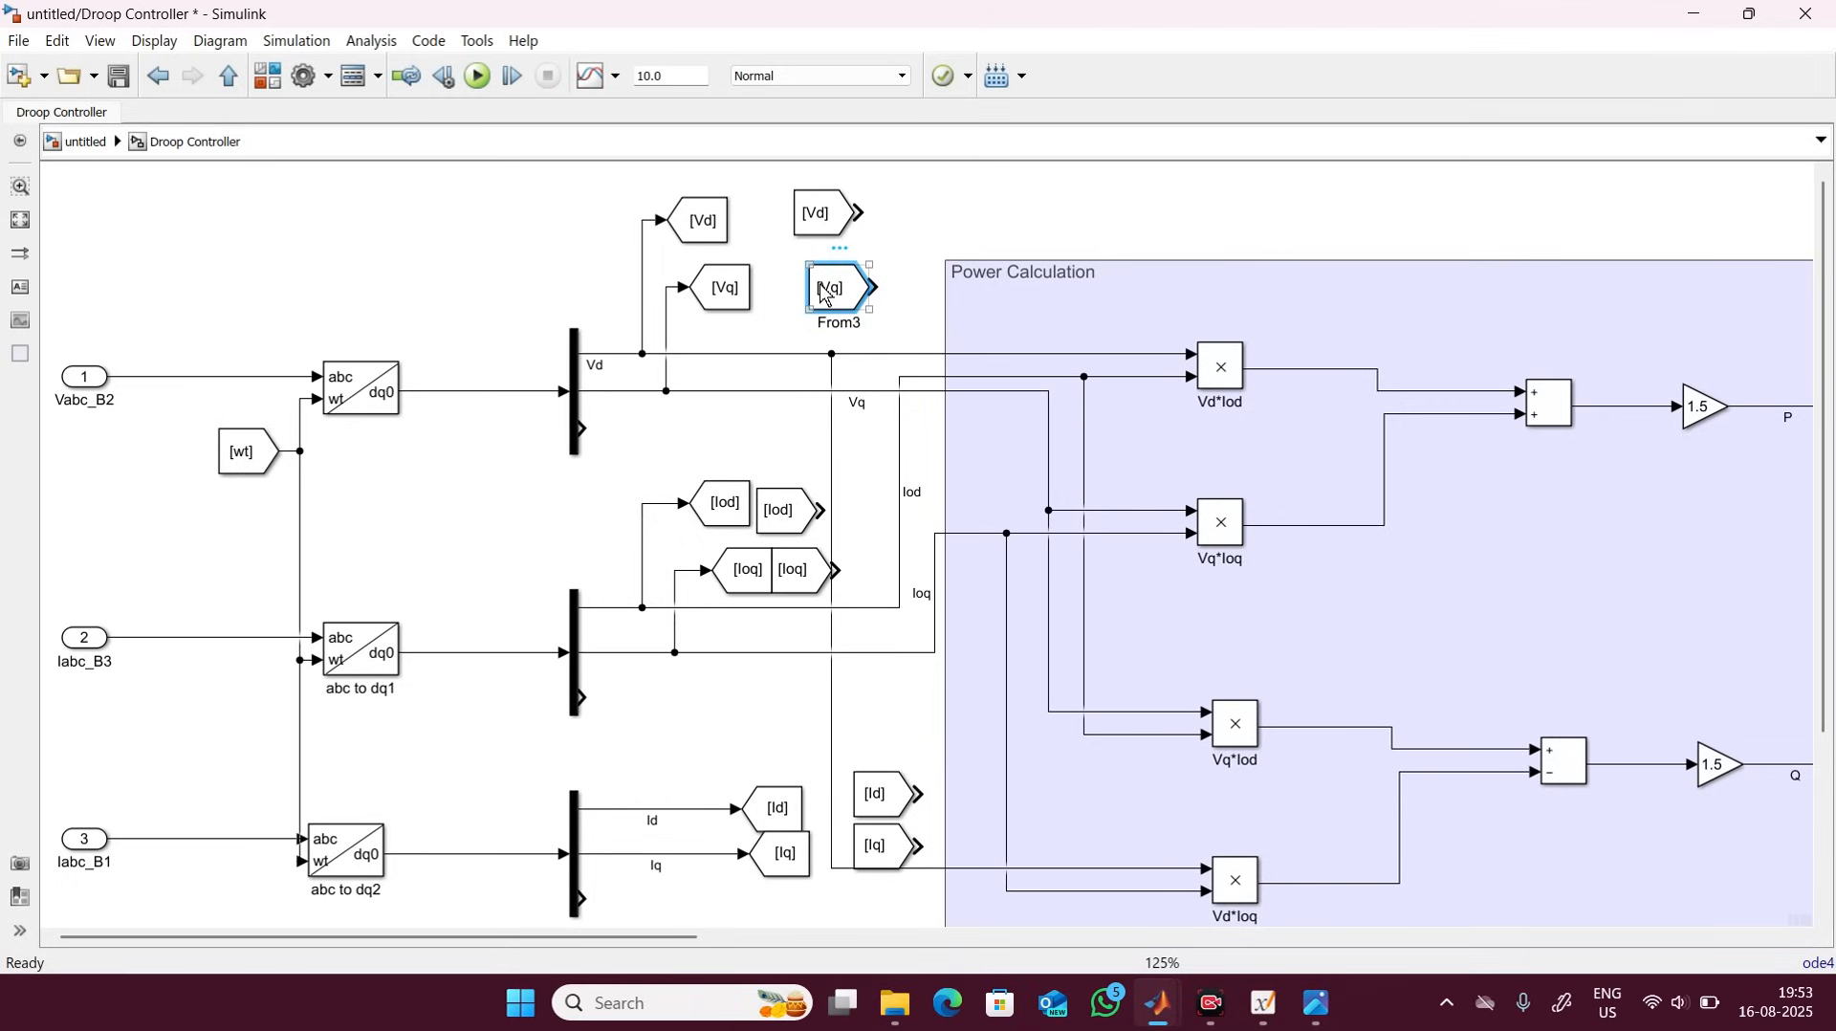
Cut the Vd and Vq From blocks and paste them beyond the Vdref and Vqref output lines at the model's far end.
left_click_drag(781, 184, 855, 296)
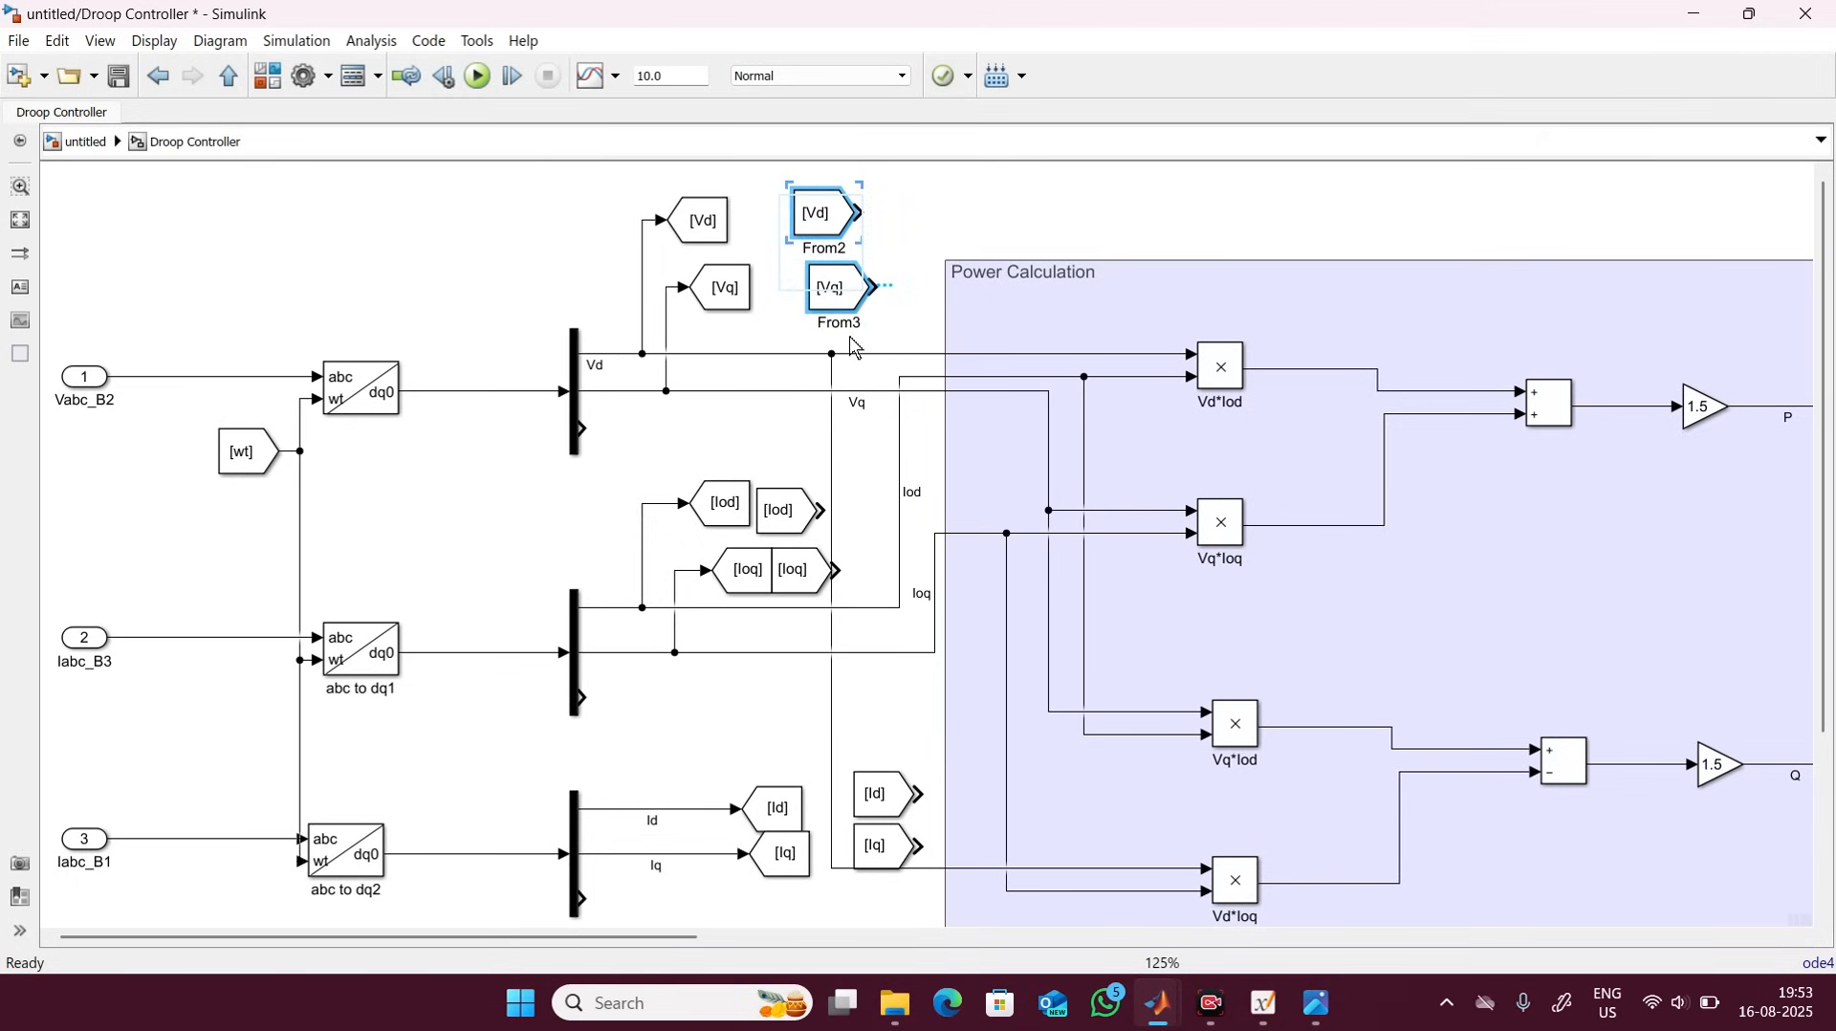
key("Delete")
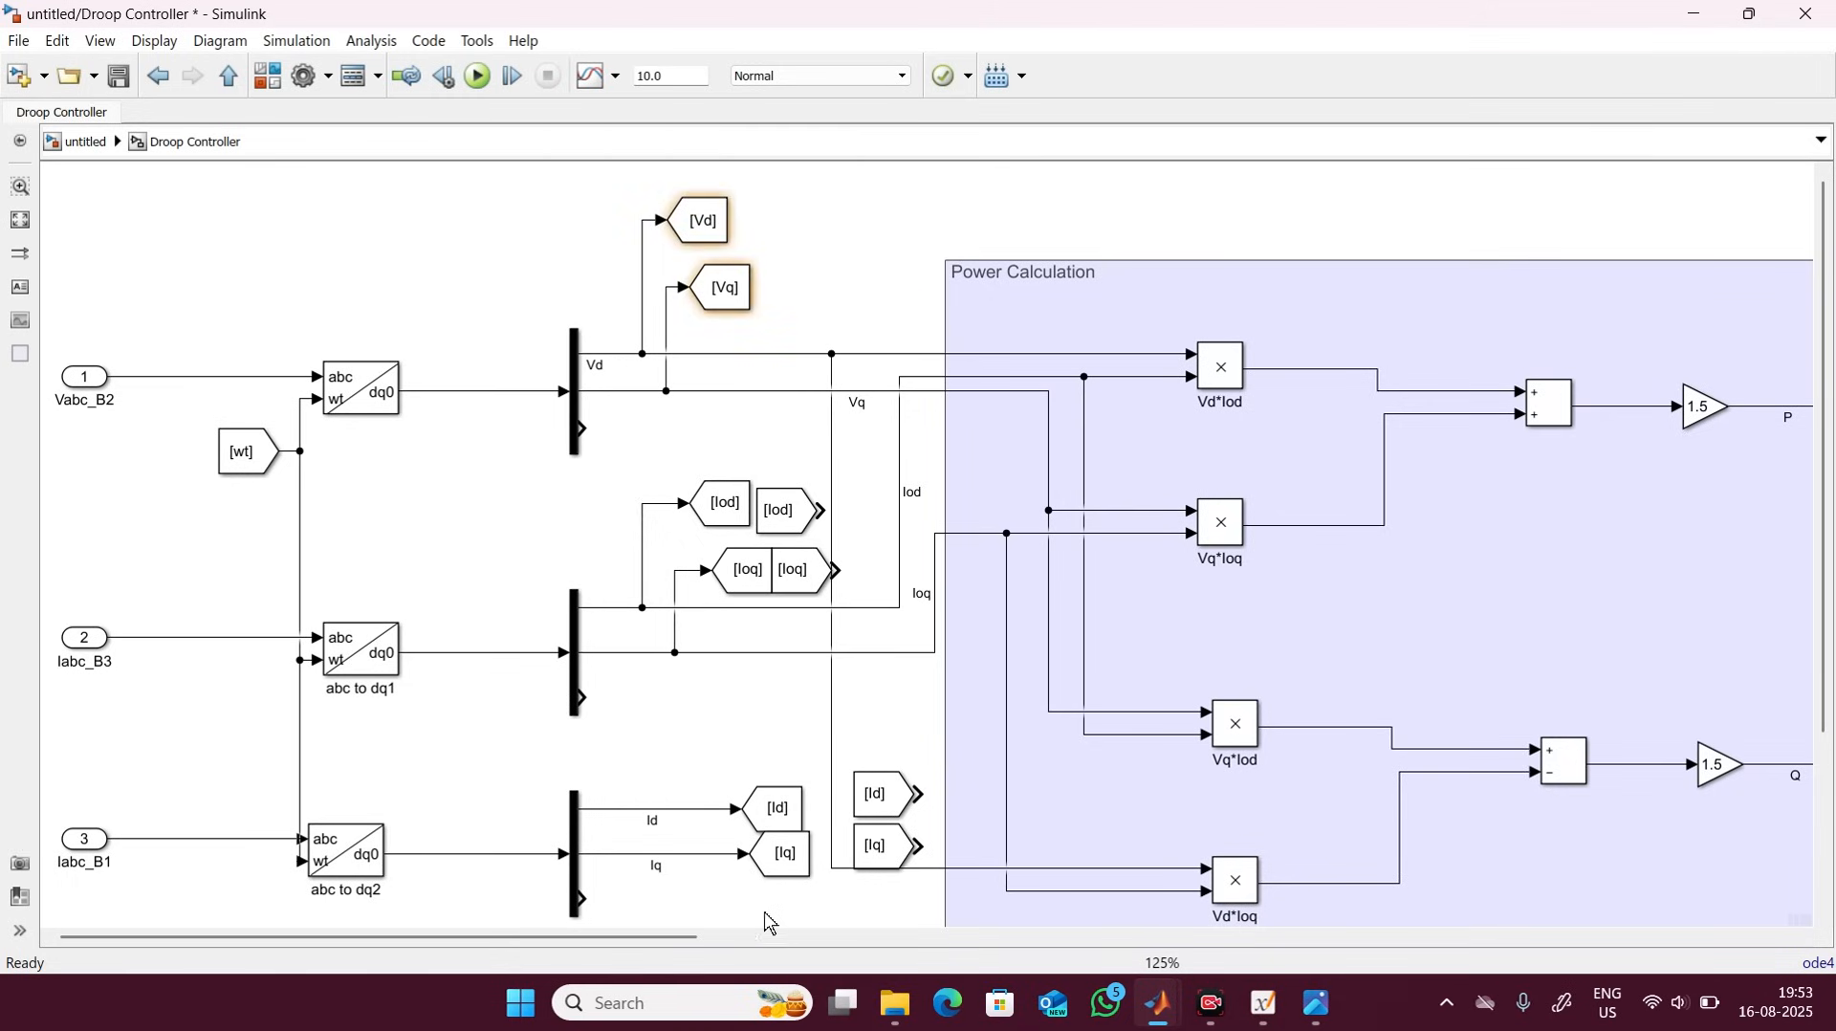
left_click_drag(658, 920, 1824, 890)
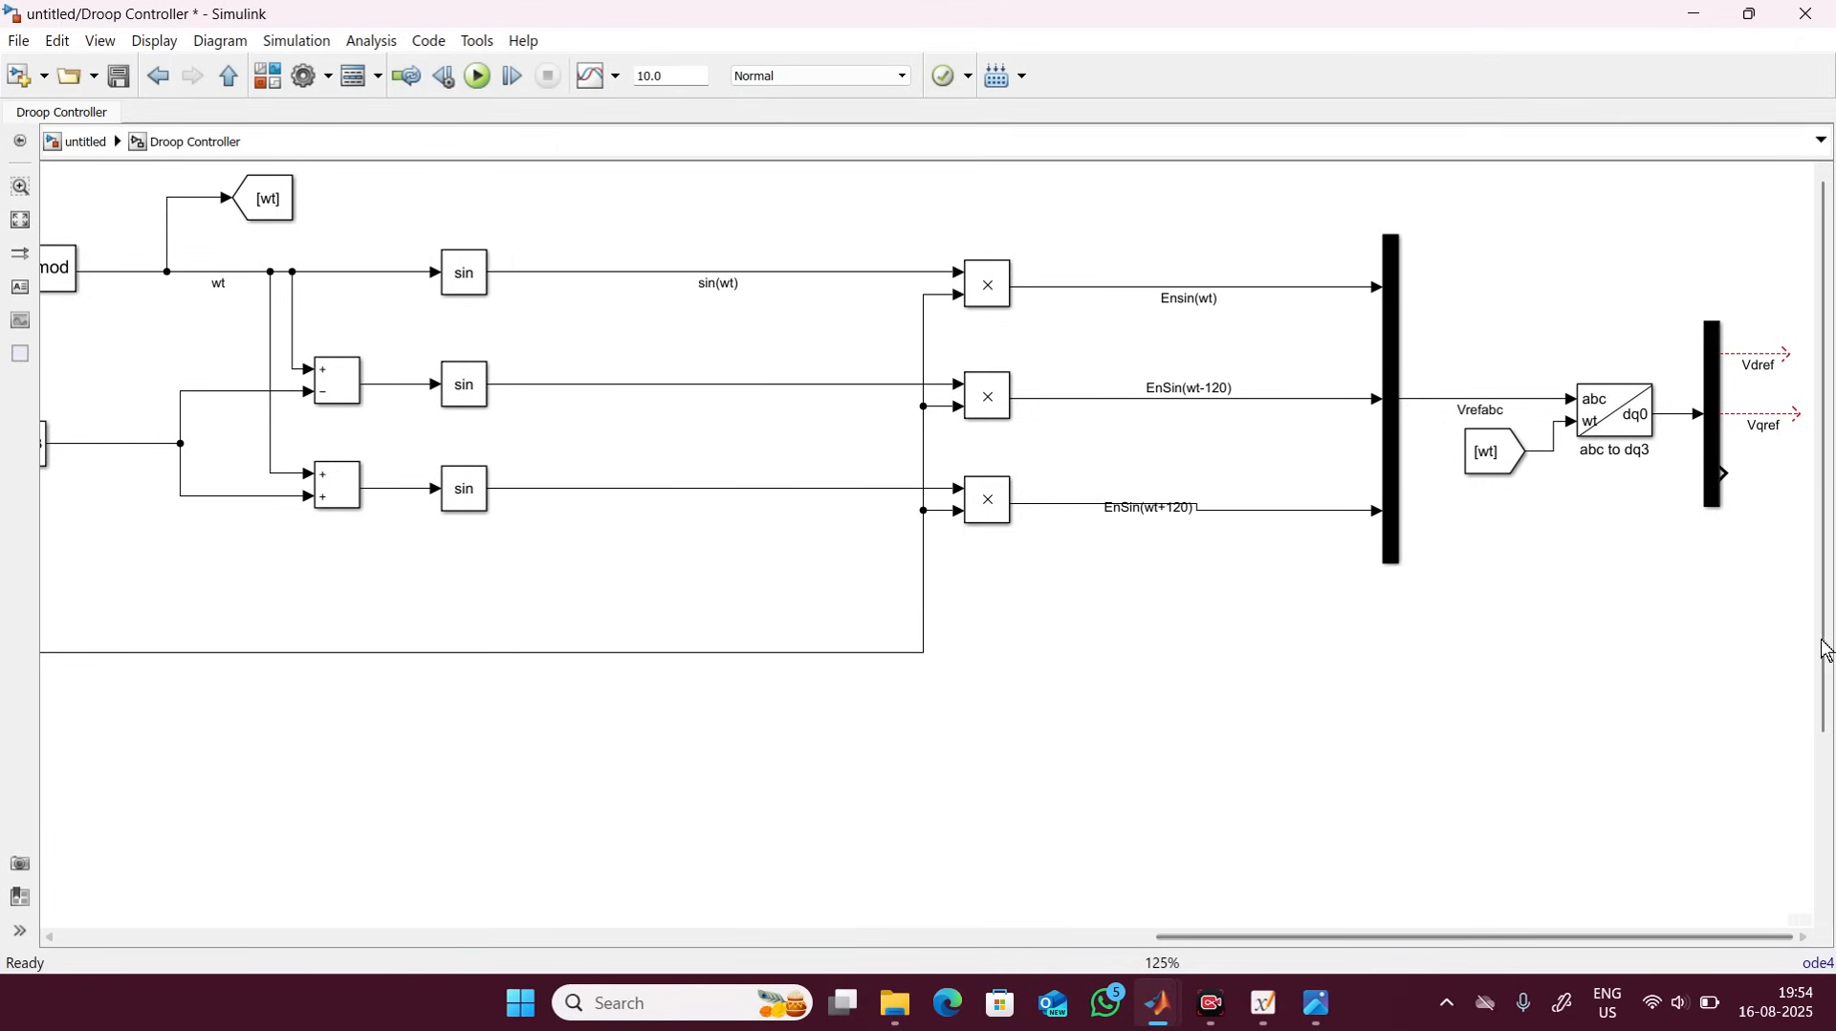
left_click_drag(1655, 797, 1829, 799)
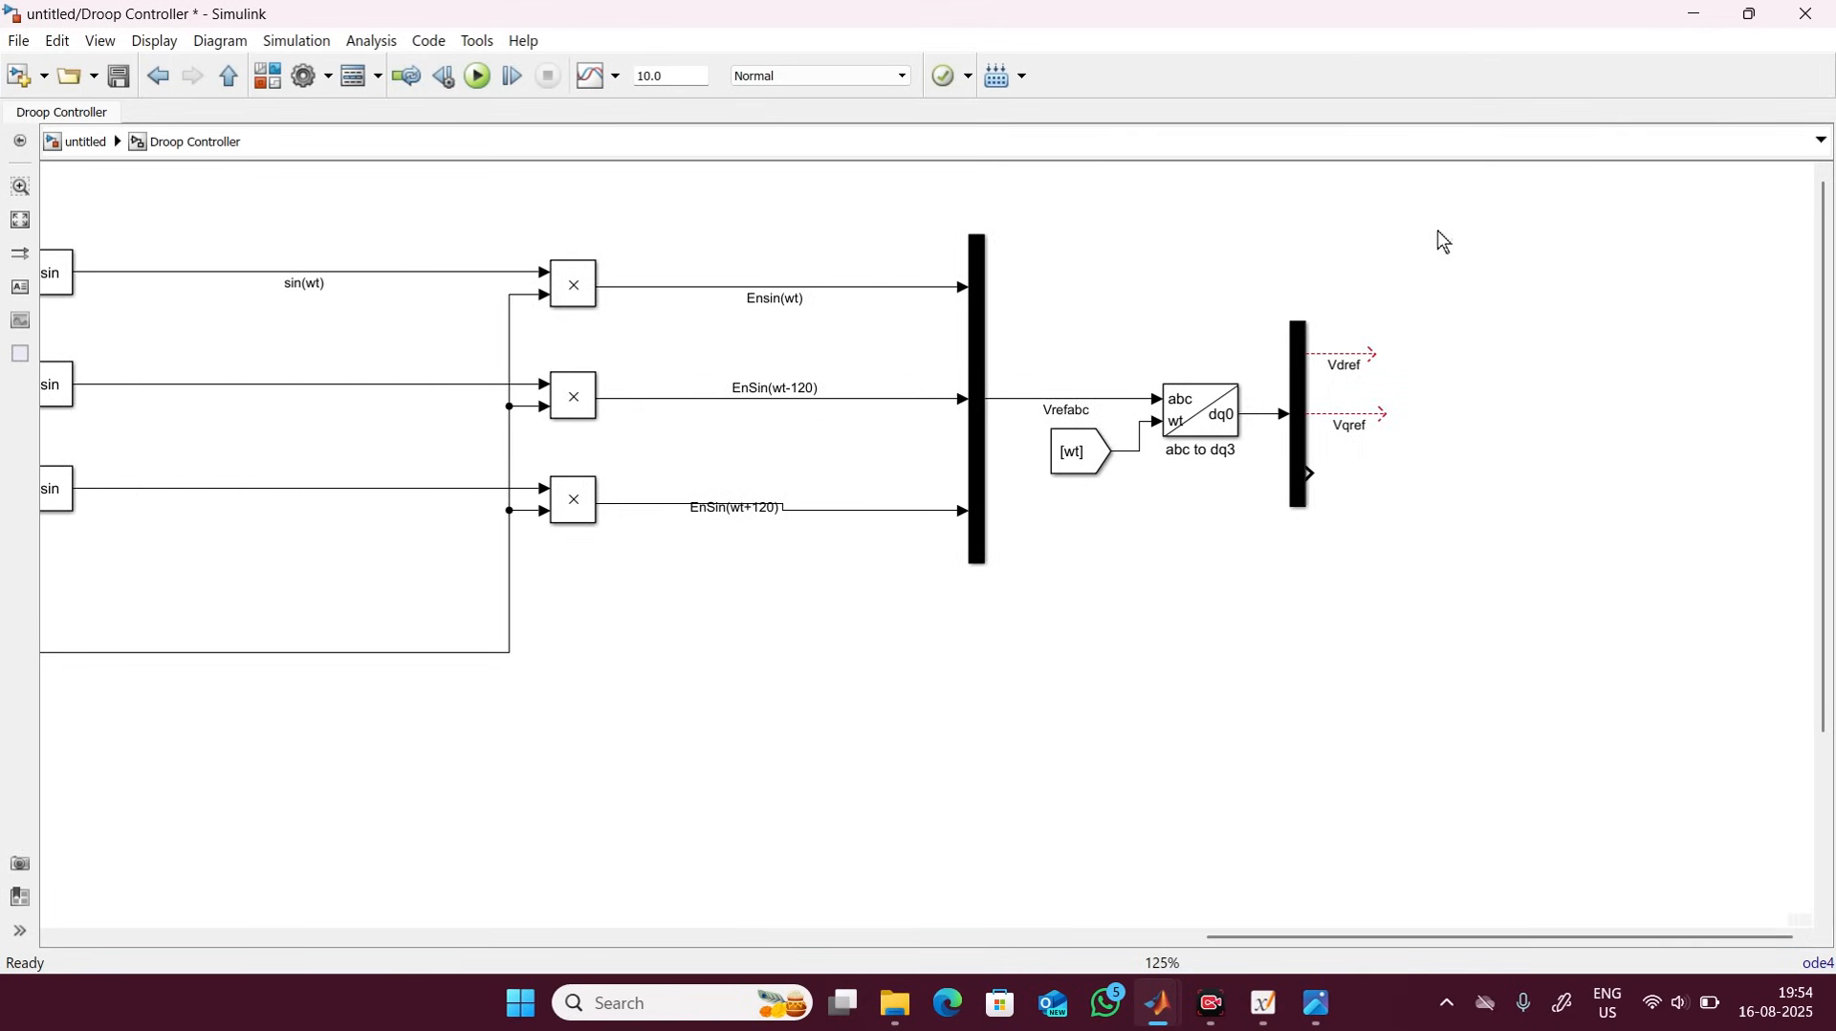
key("ctrl+v")
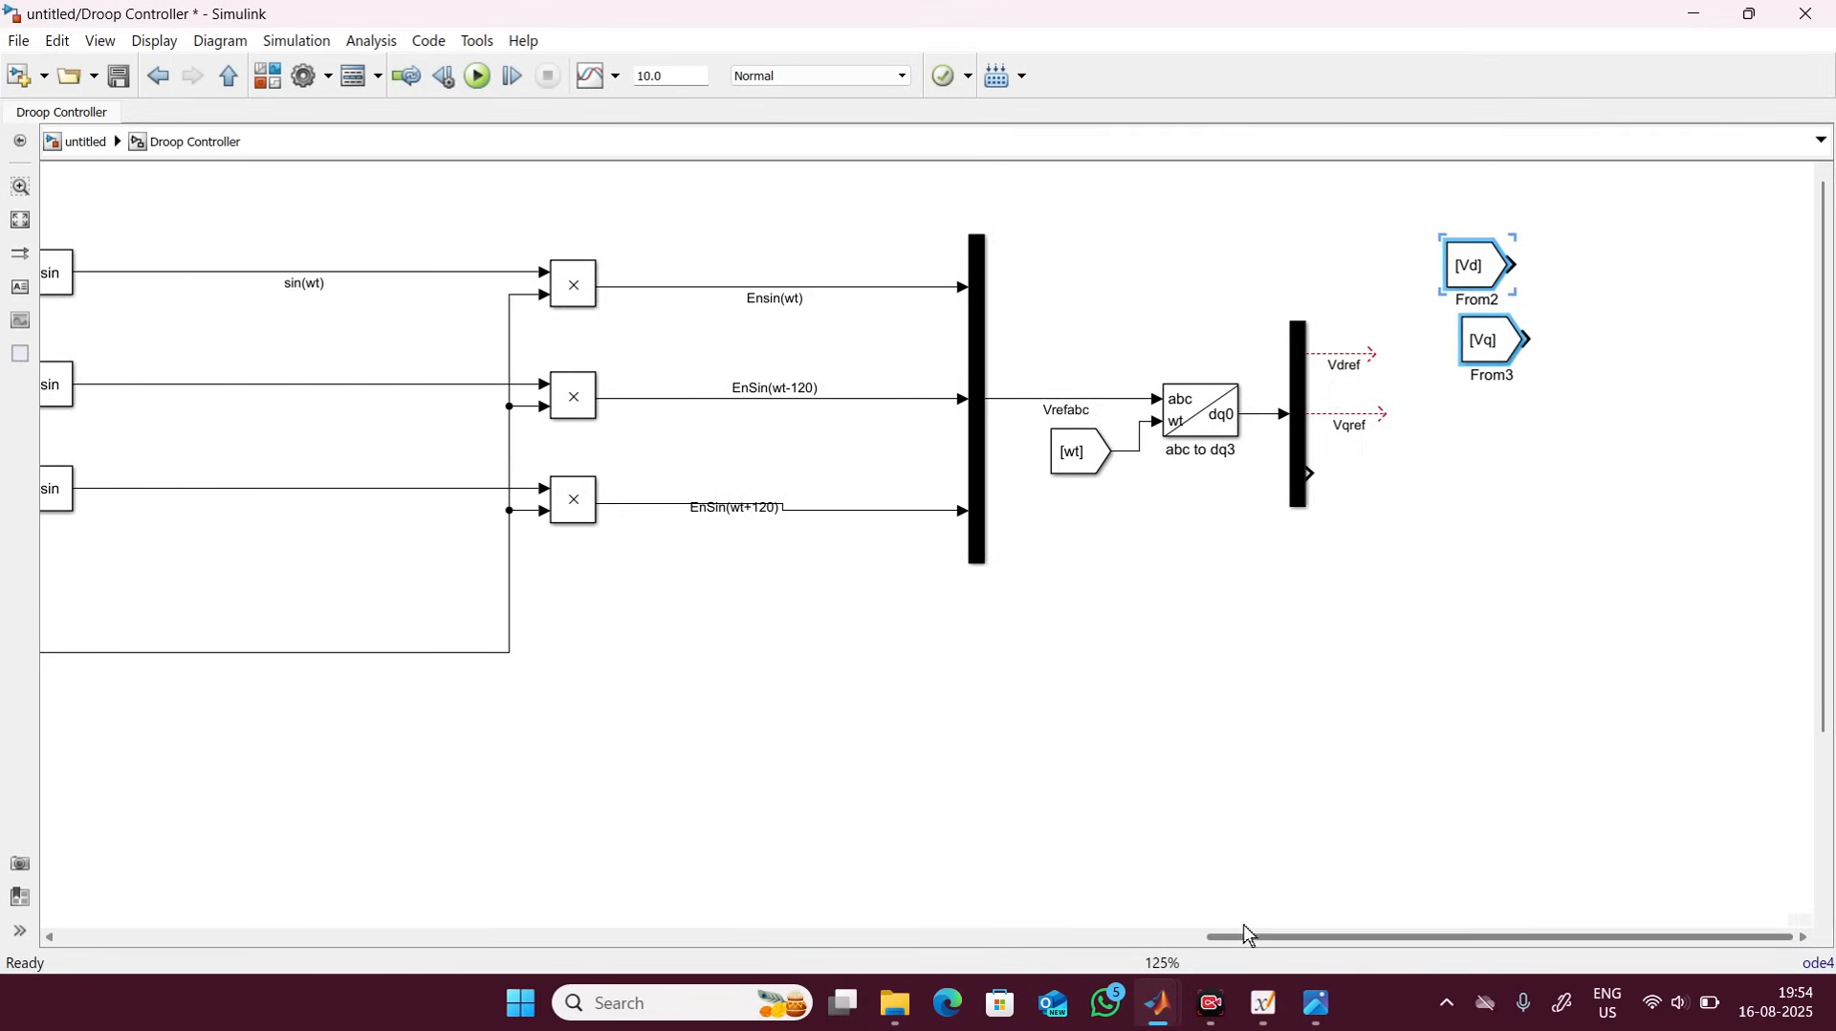
Cut the Iod and Ioq From blocks and paste them well below the relocated Vd and Vq From blocks.
left_click_drag(1245, 933, 160, 843)
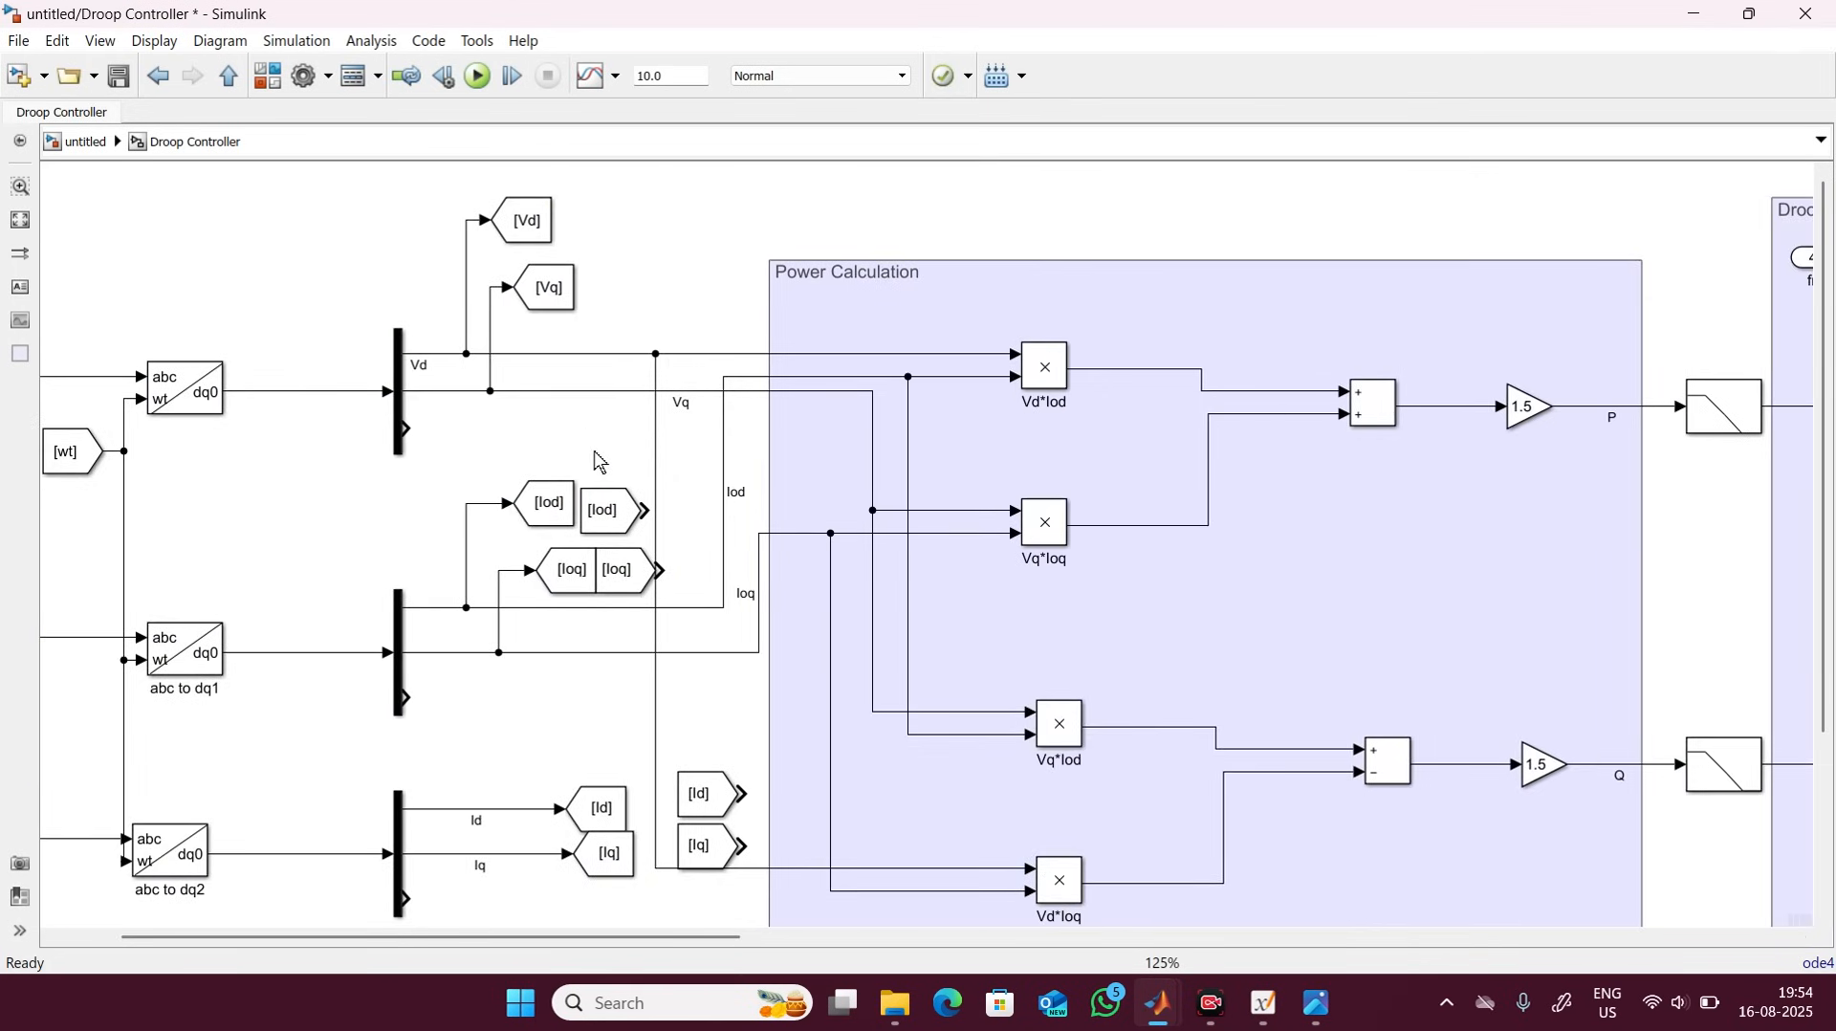
left_click(614, 525)
left_click_drag(629, 463, 621, 563)
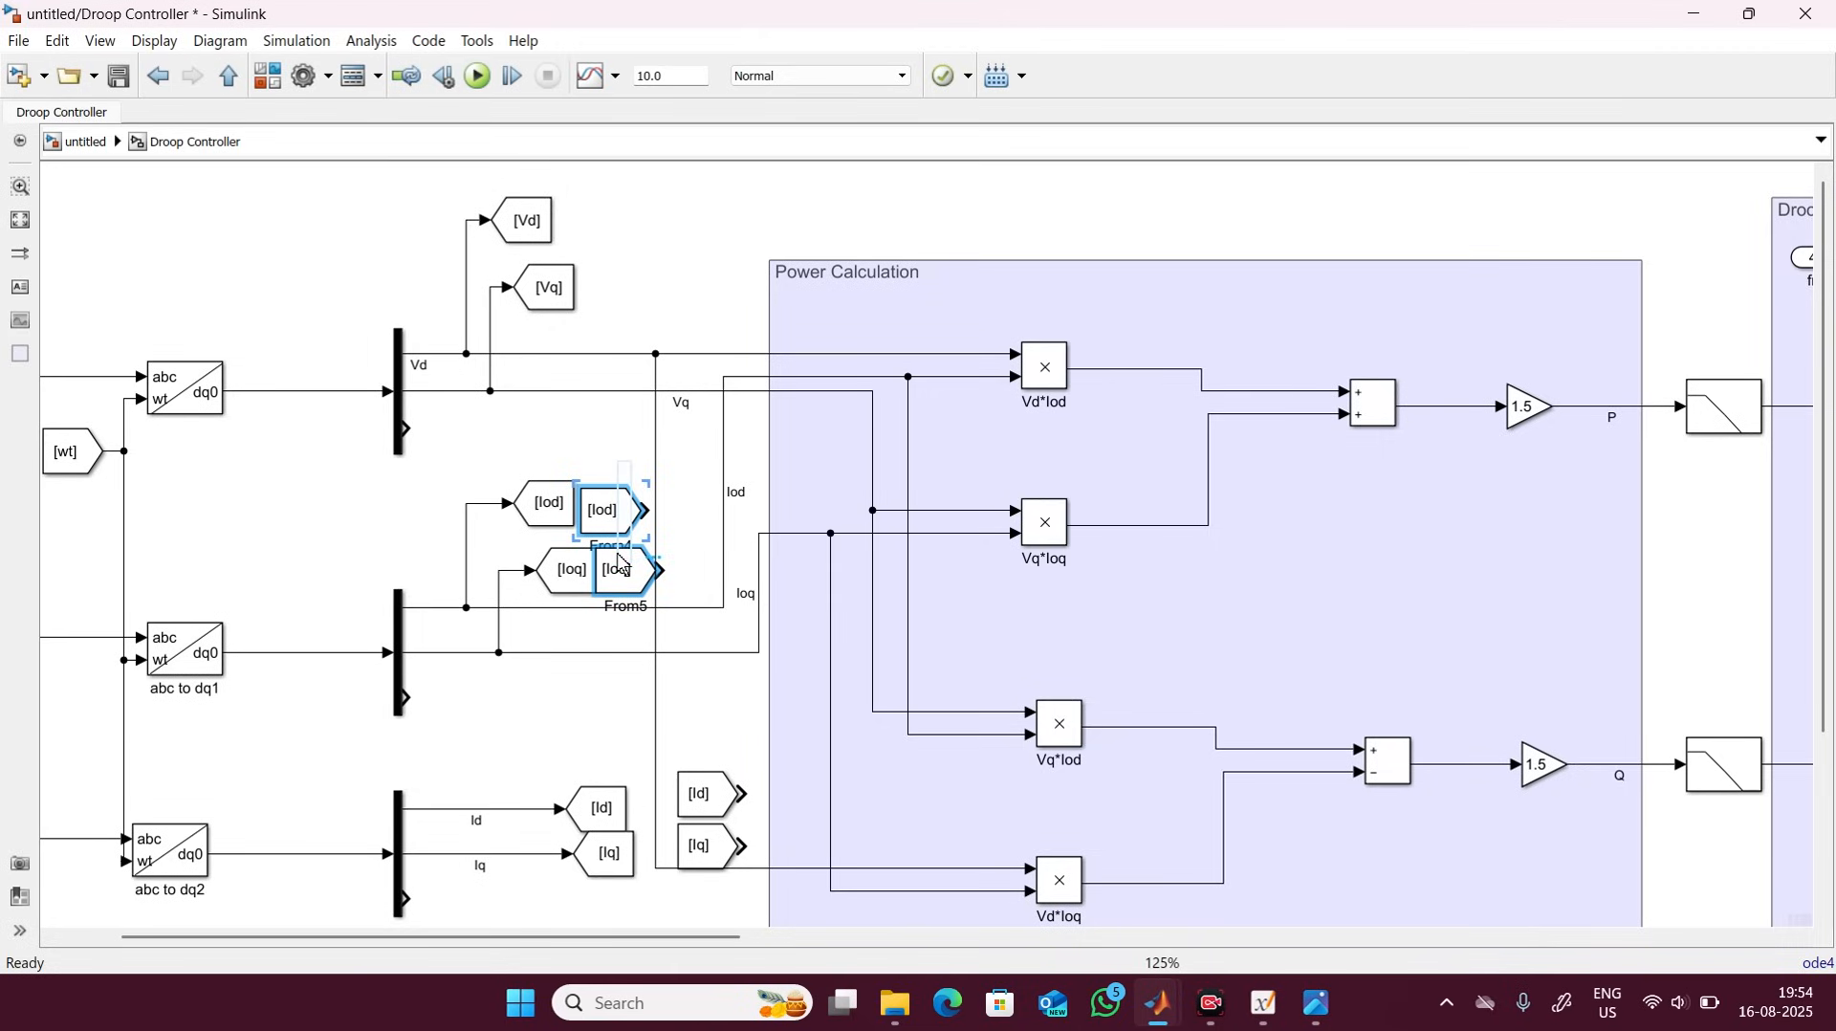
key("Delete")
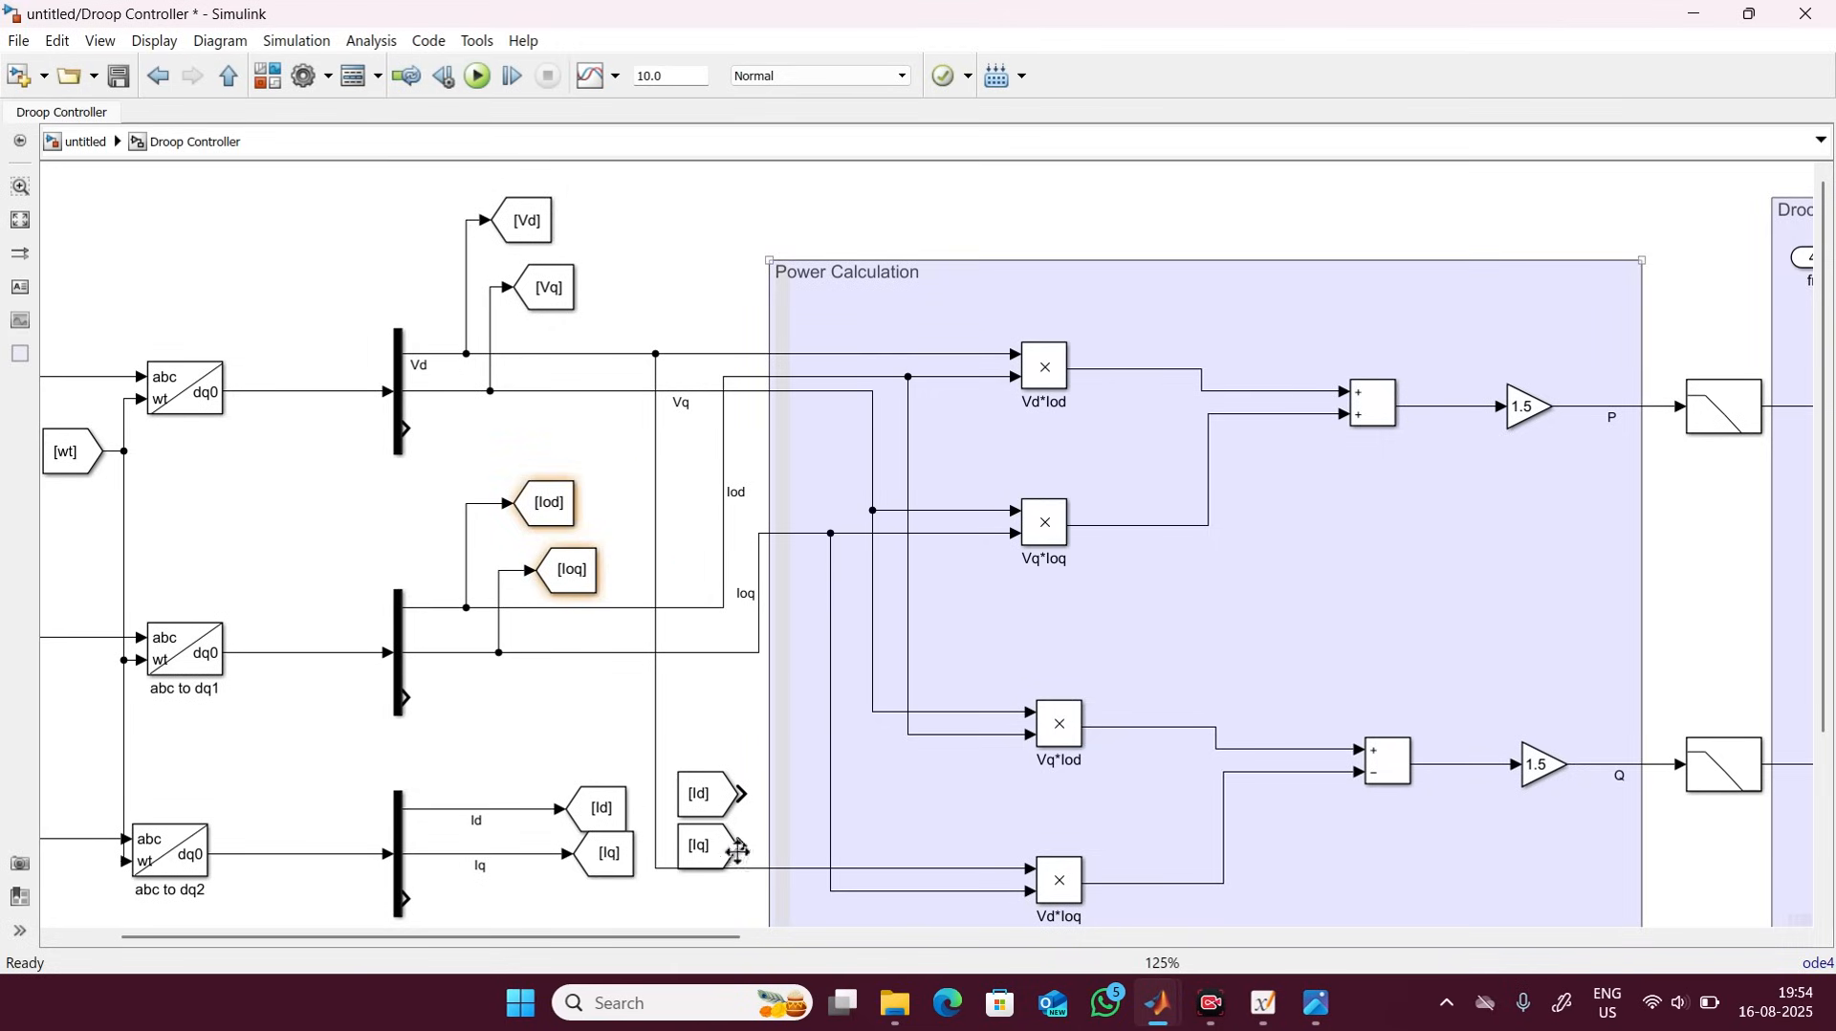
left_click_drag(686, 935, 1813, 937)
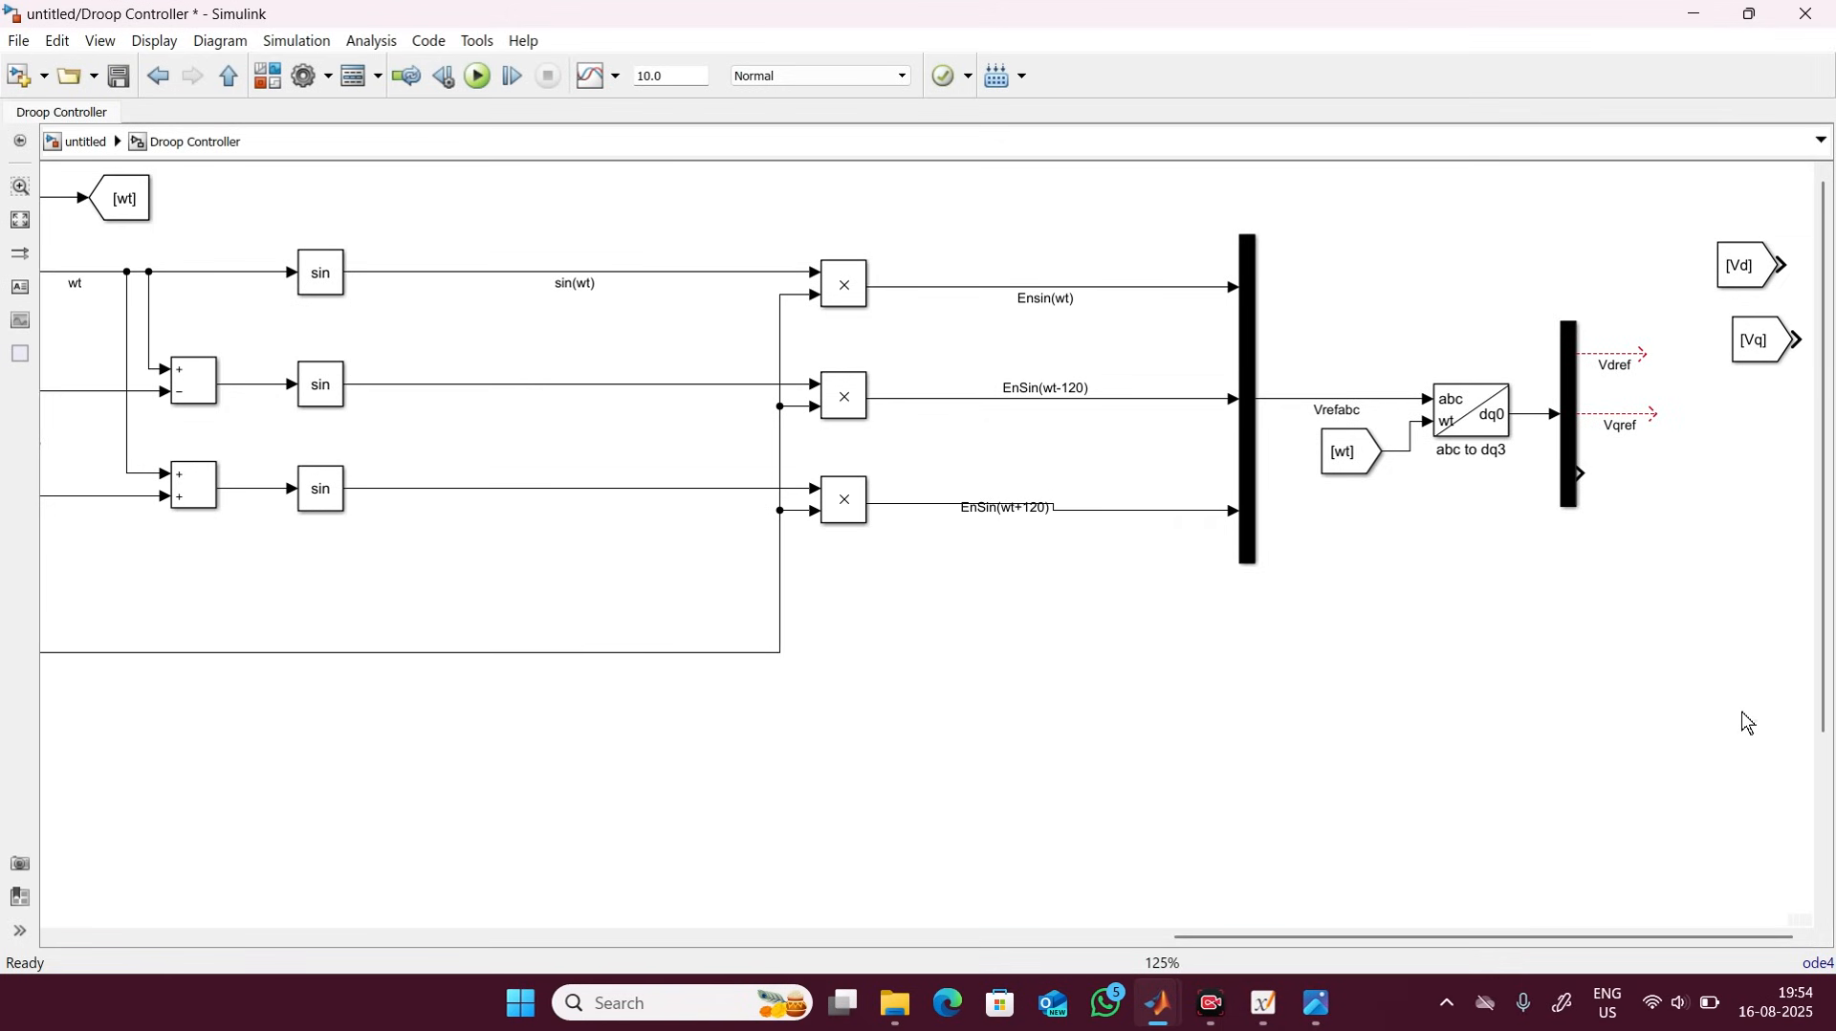
key("ctrl+v")
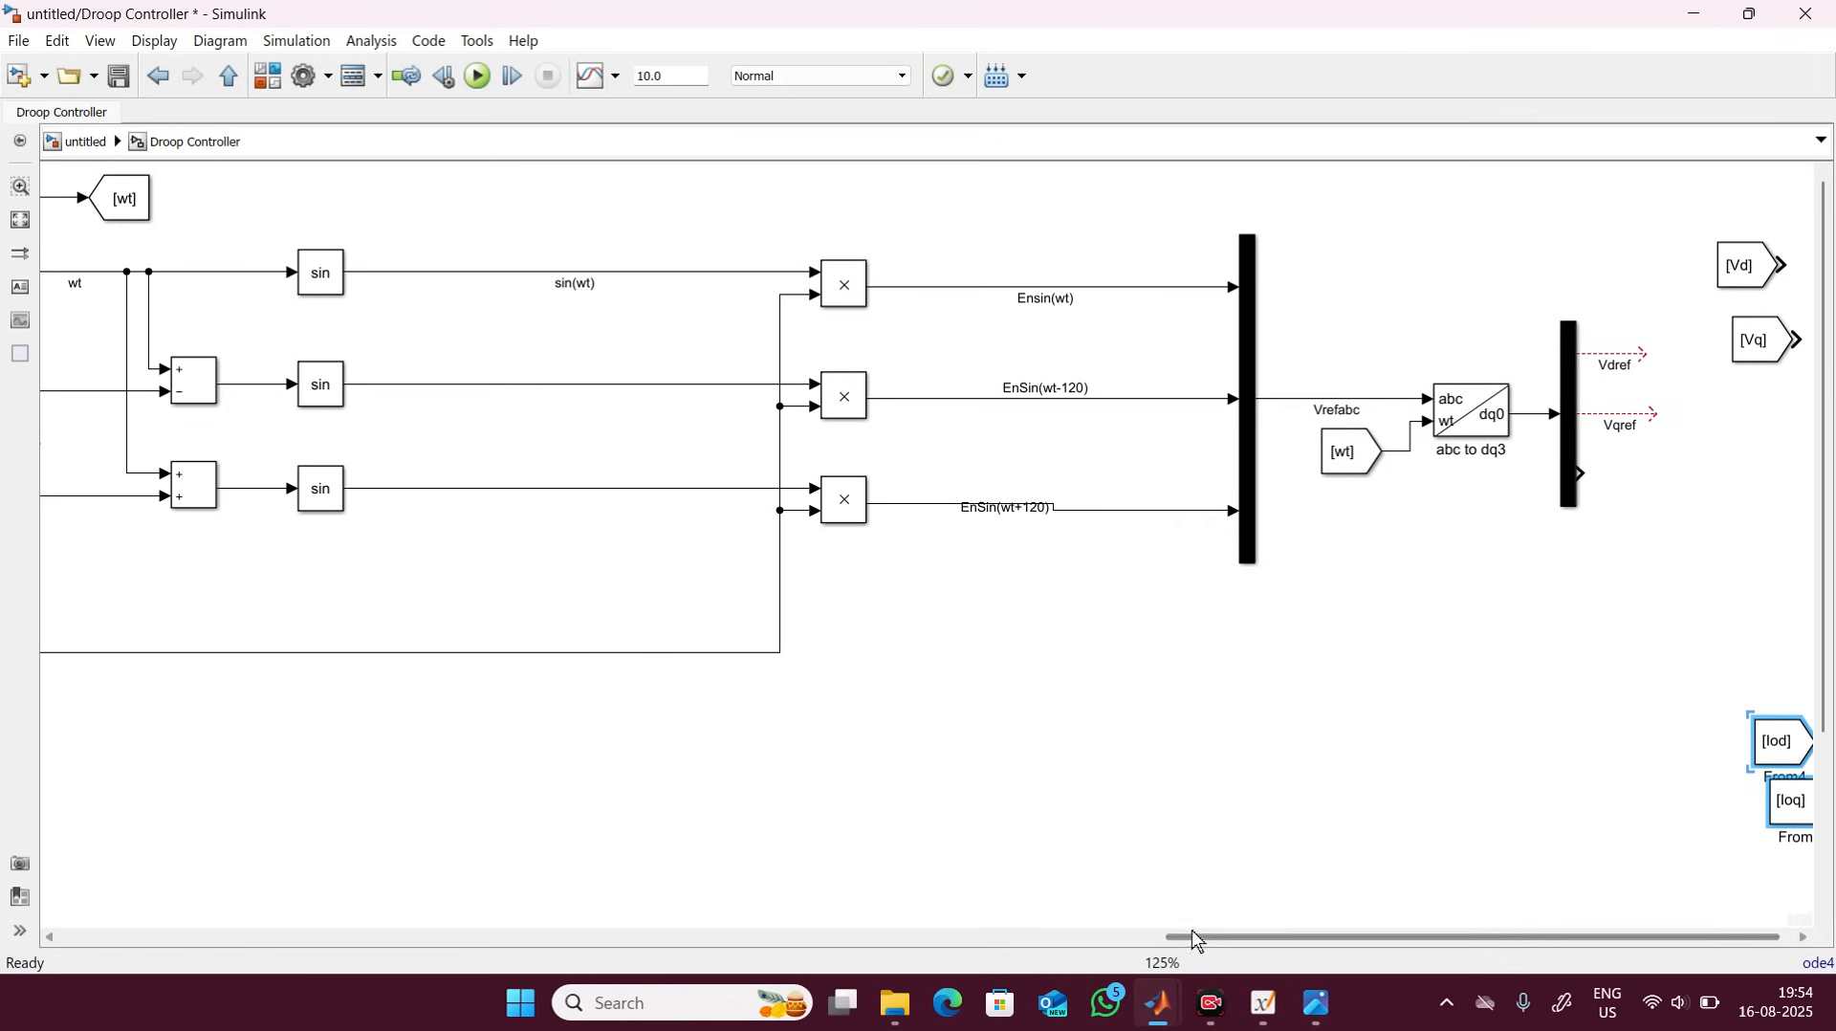
Cut the Id and Iq From blocks and paste them in the empty area beyond the Iod and Ioq From blocks.
left_click_drag(1195, 938, 204, 918)
left_click_drag(531, 748, 532, 846)
key("Delete")
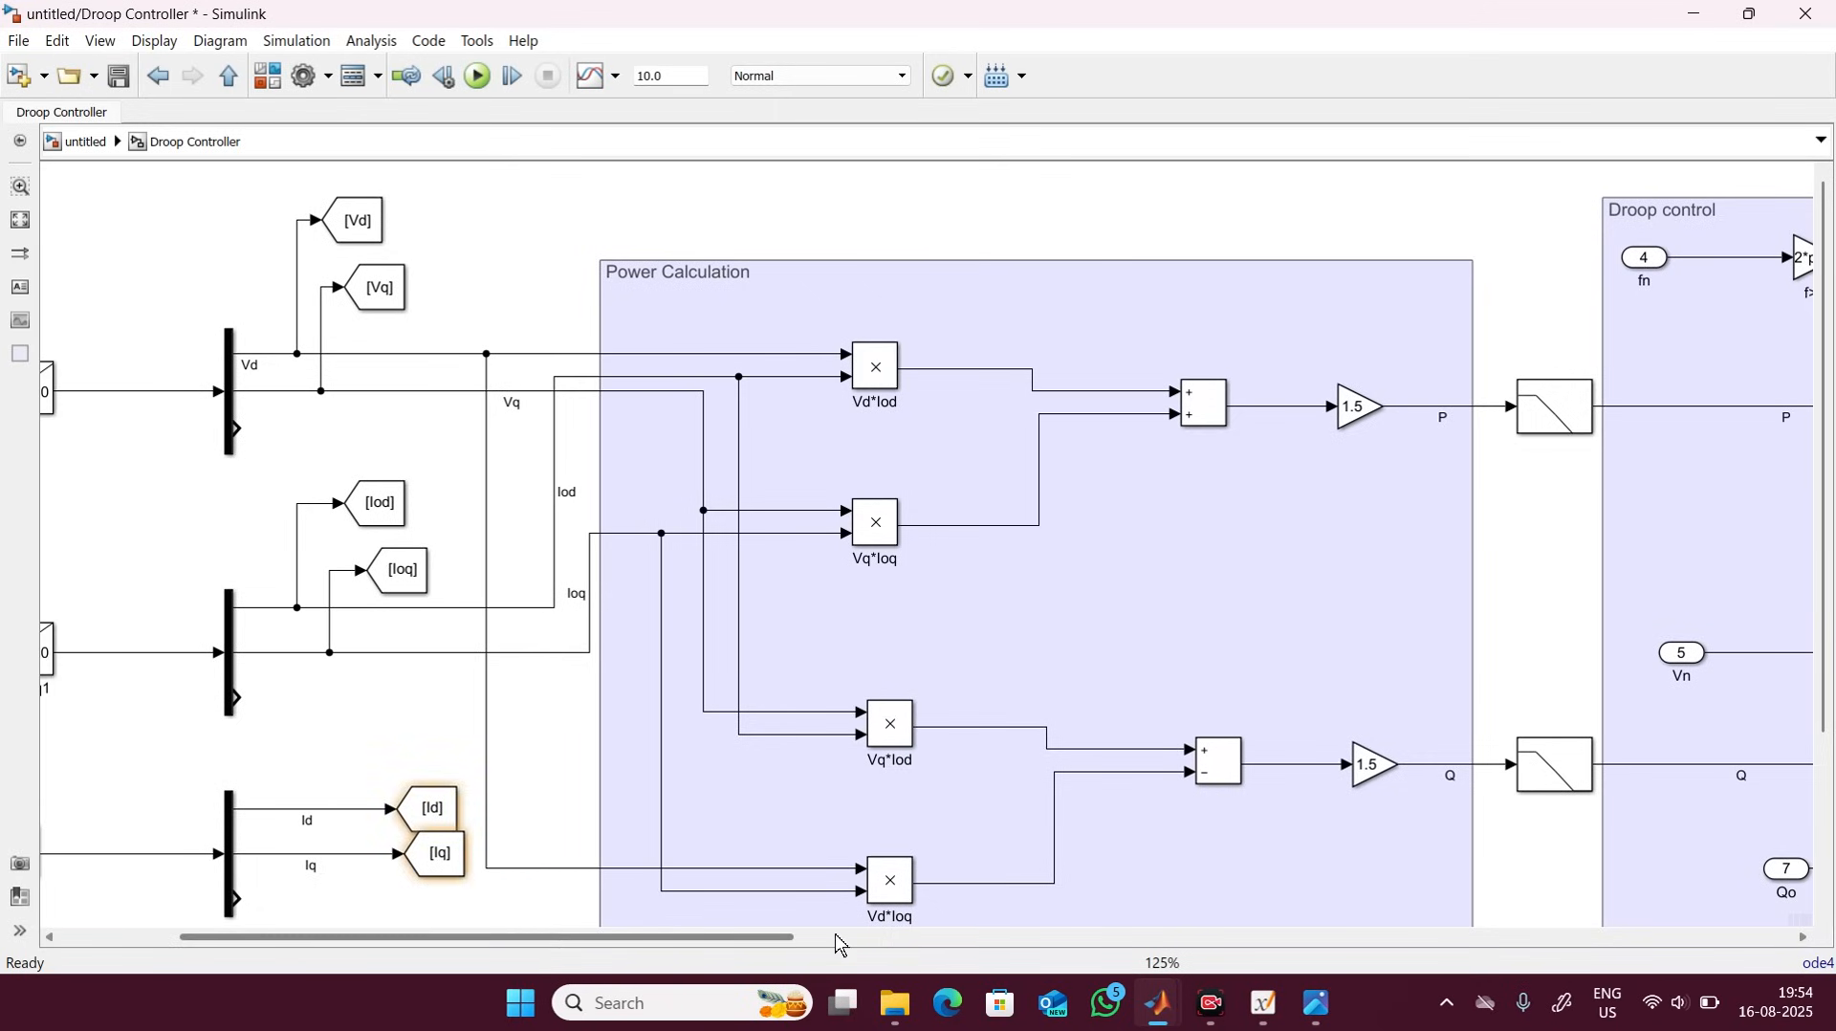
left_click_drag(766, 936, 1742, 832)
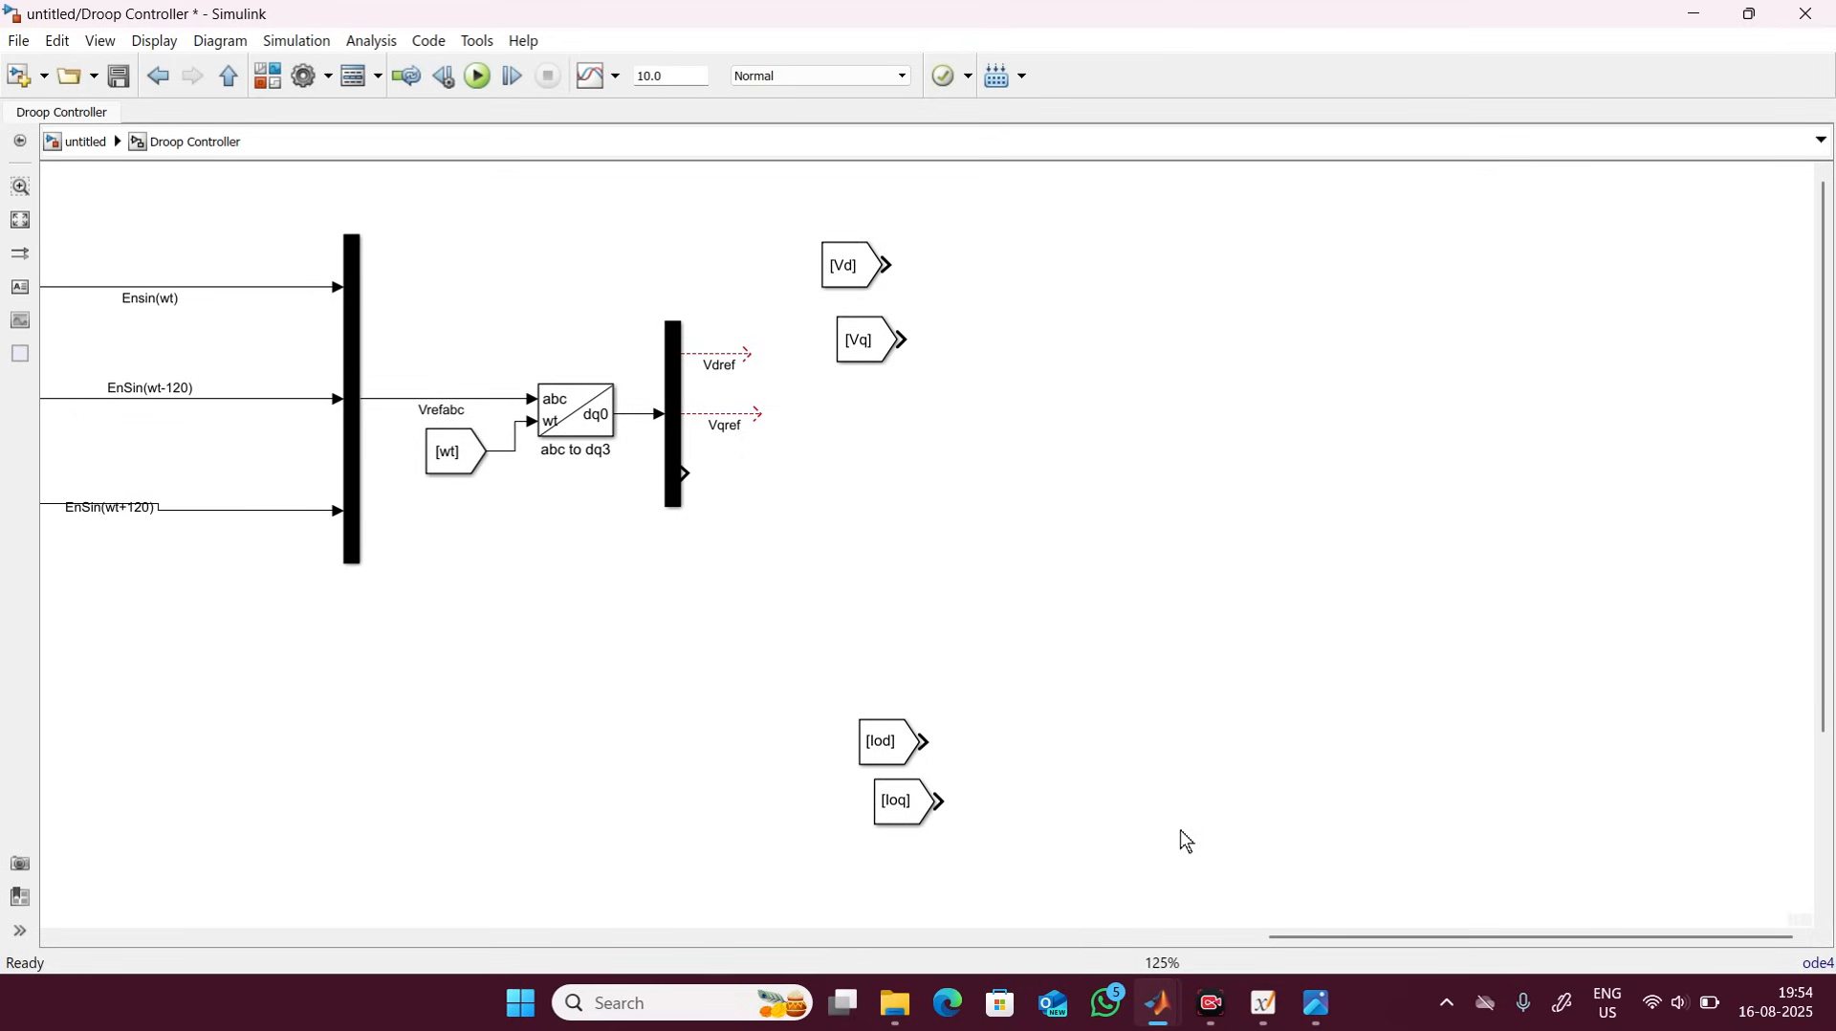
key("ctrl+v")
left_click_drag(1209, 849, 1448, 796)
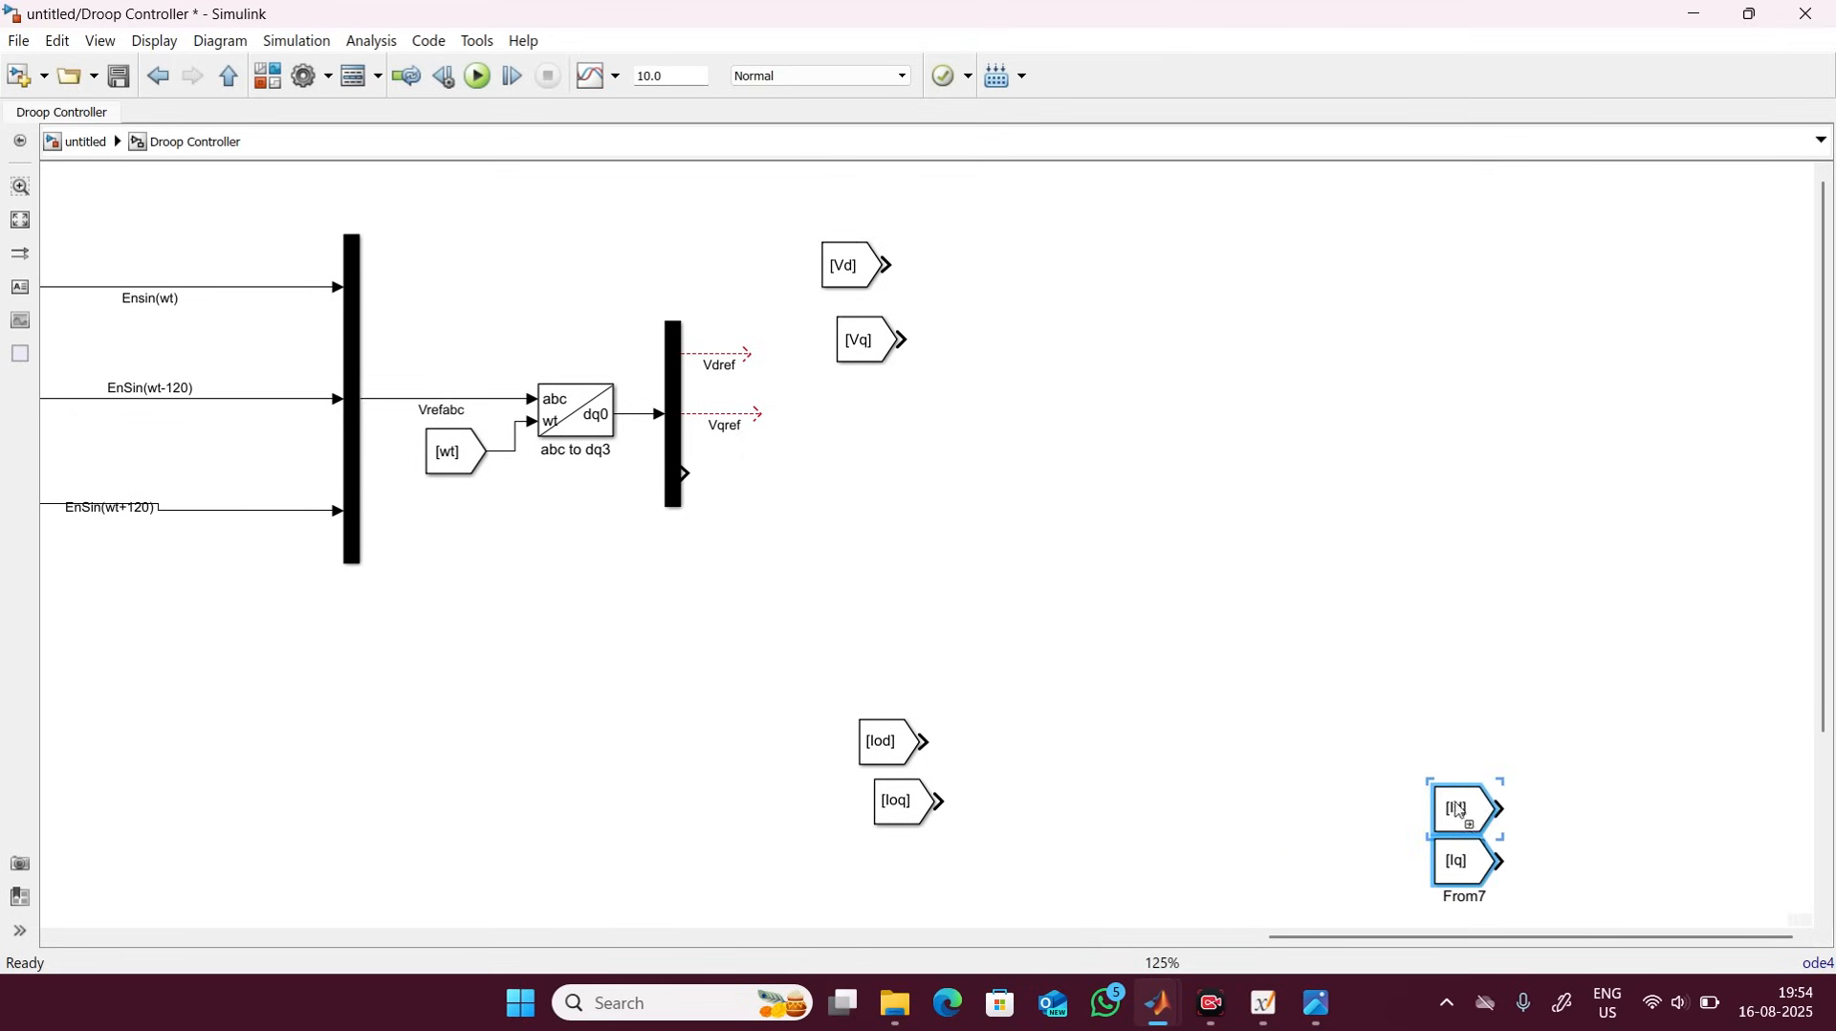
left_click(1125, 495)
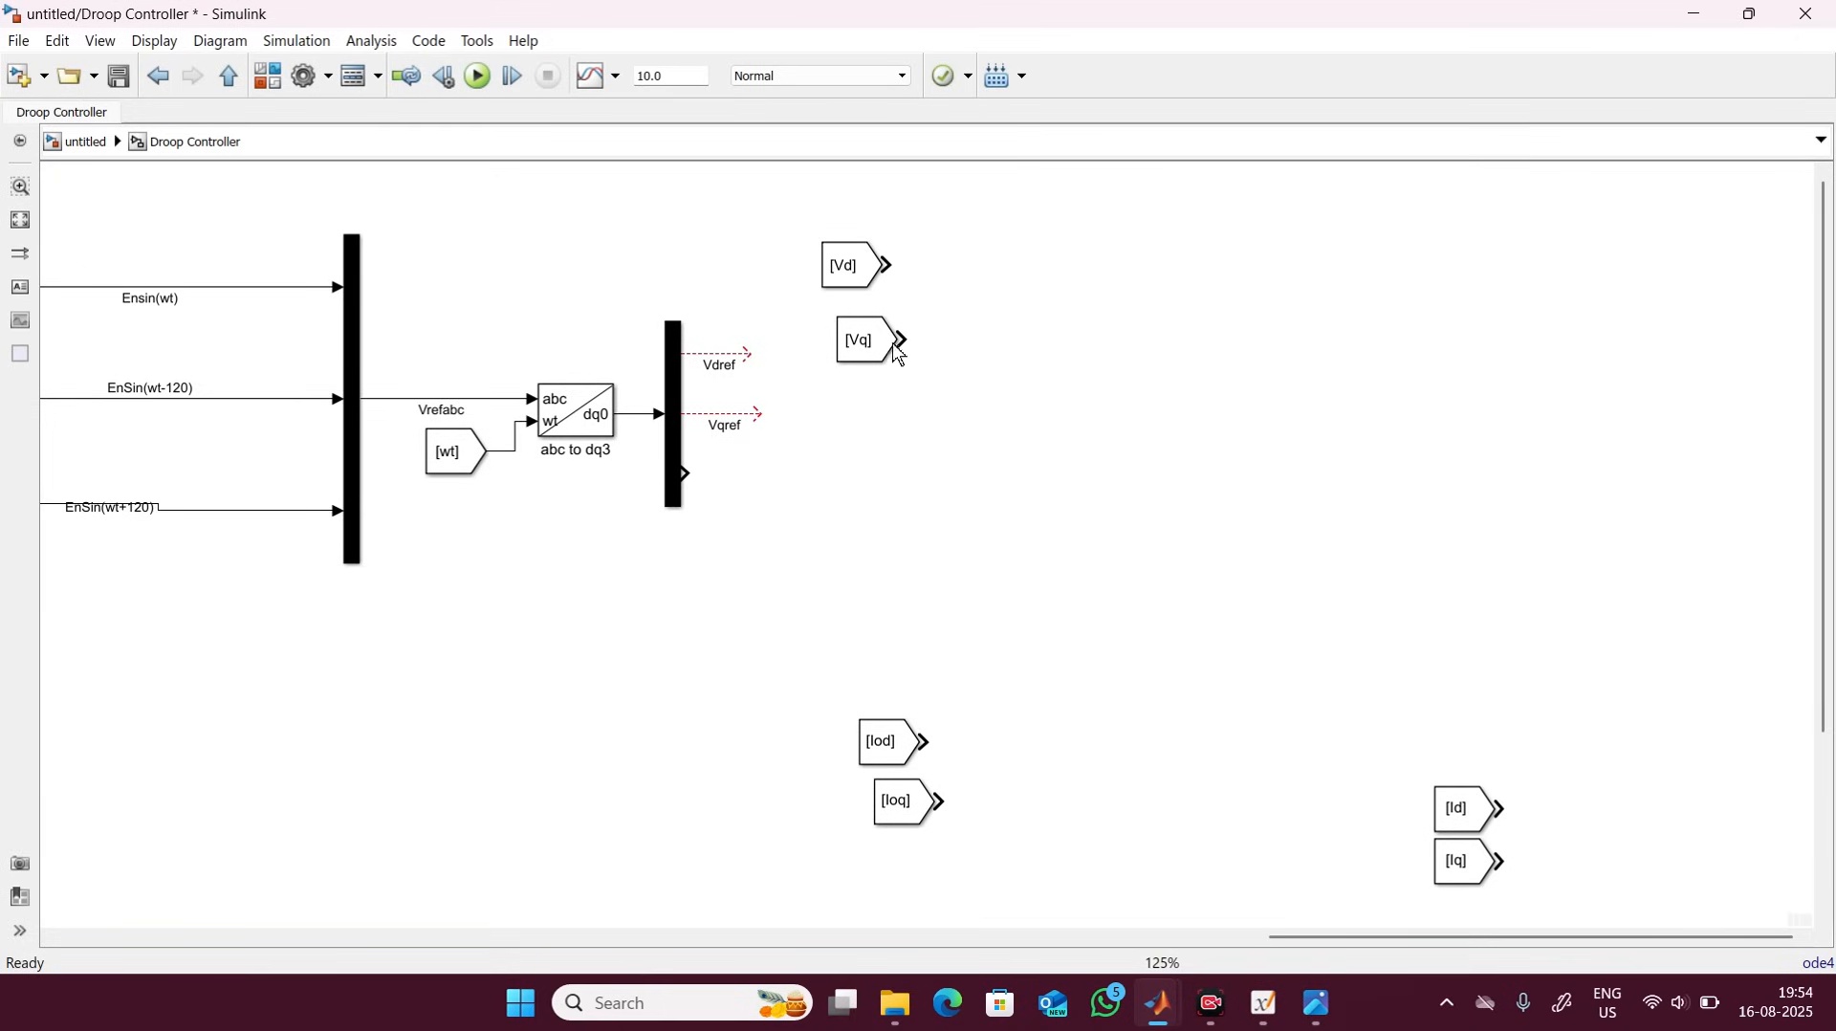
Move the Vq From block below the Vdref/Vqref demux and add a Sum block connected to the Vd From block.
left_click_drag(861, 341, 822, 579)
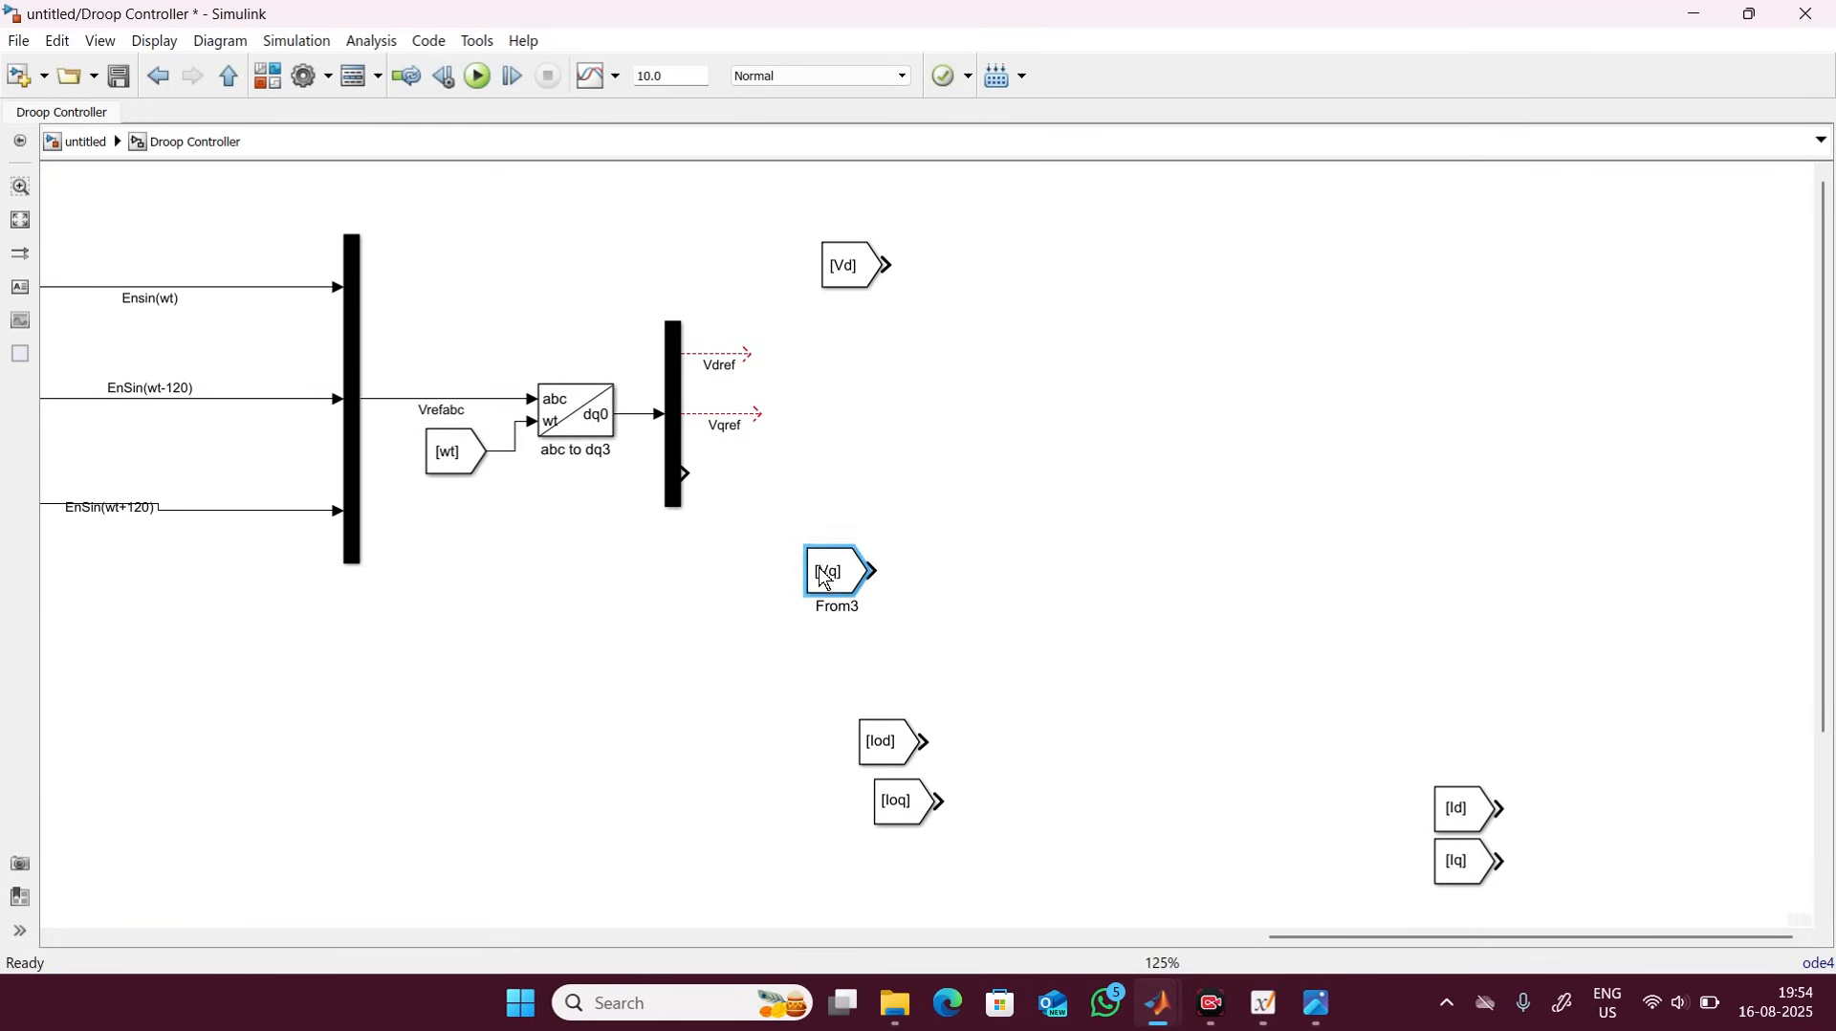
double_click(1016, 379)
type("sum")
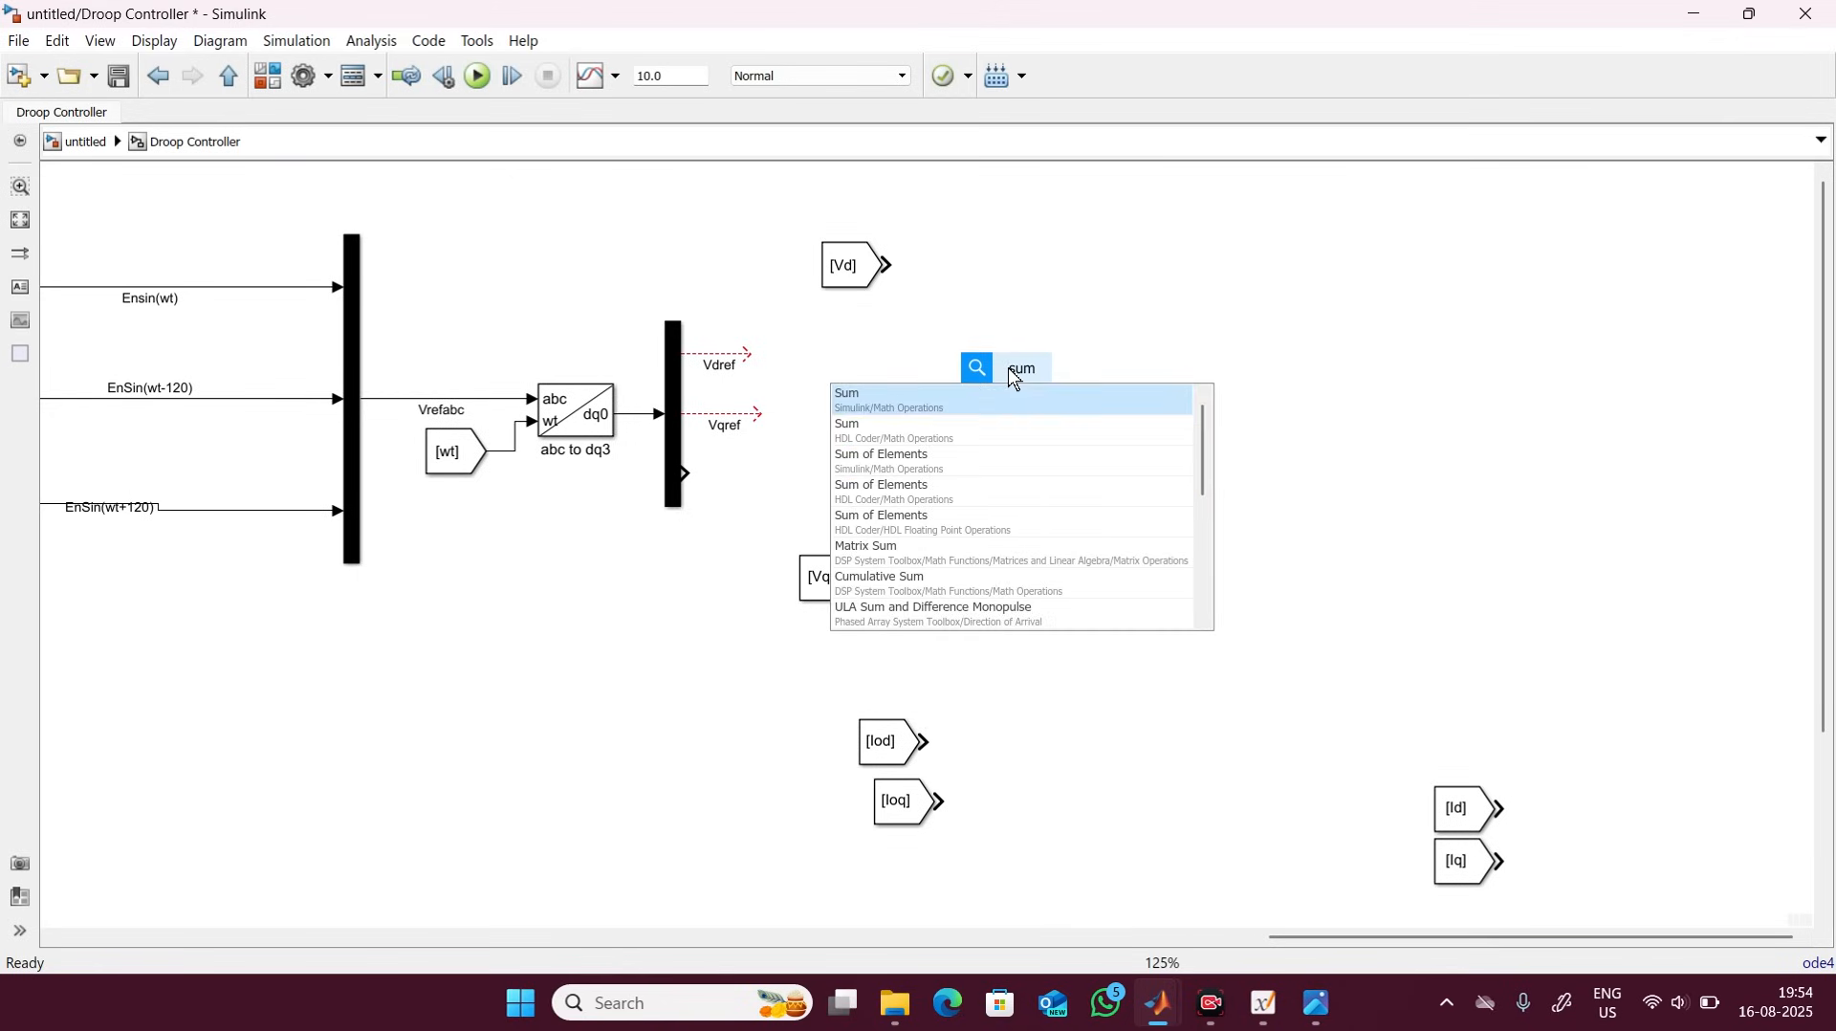
key("Return")
left_click_drag(1009, 381, 1038, 269)
left_click(971, 268)
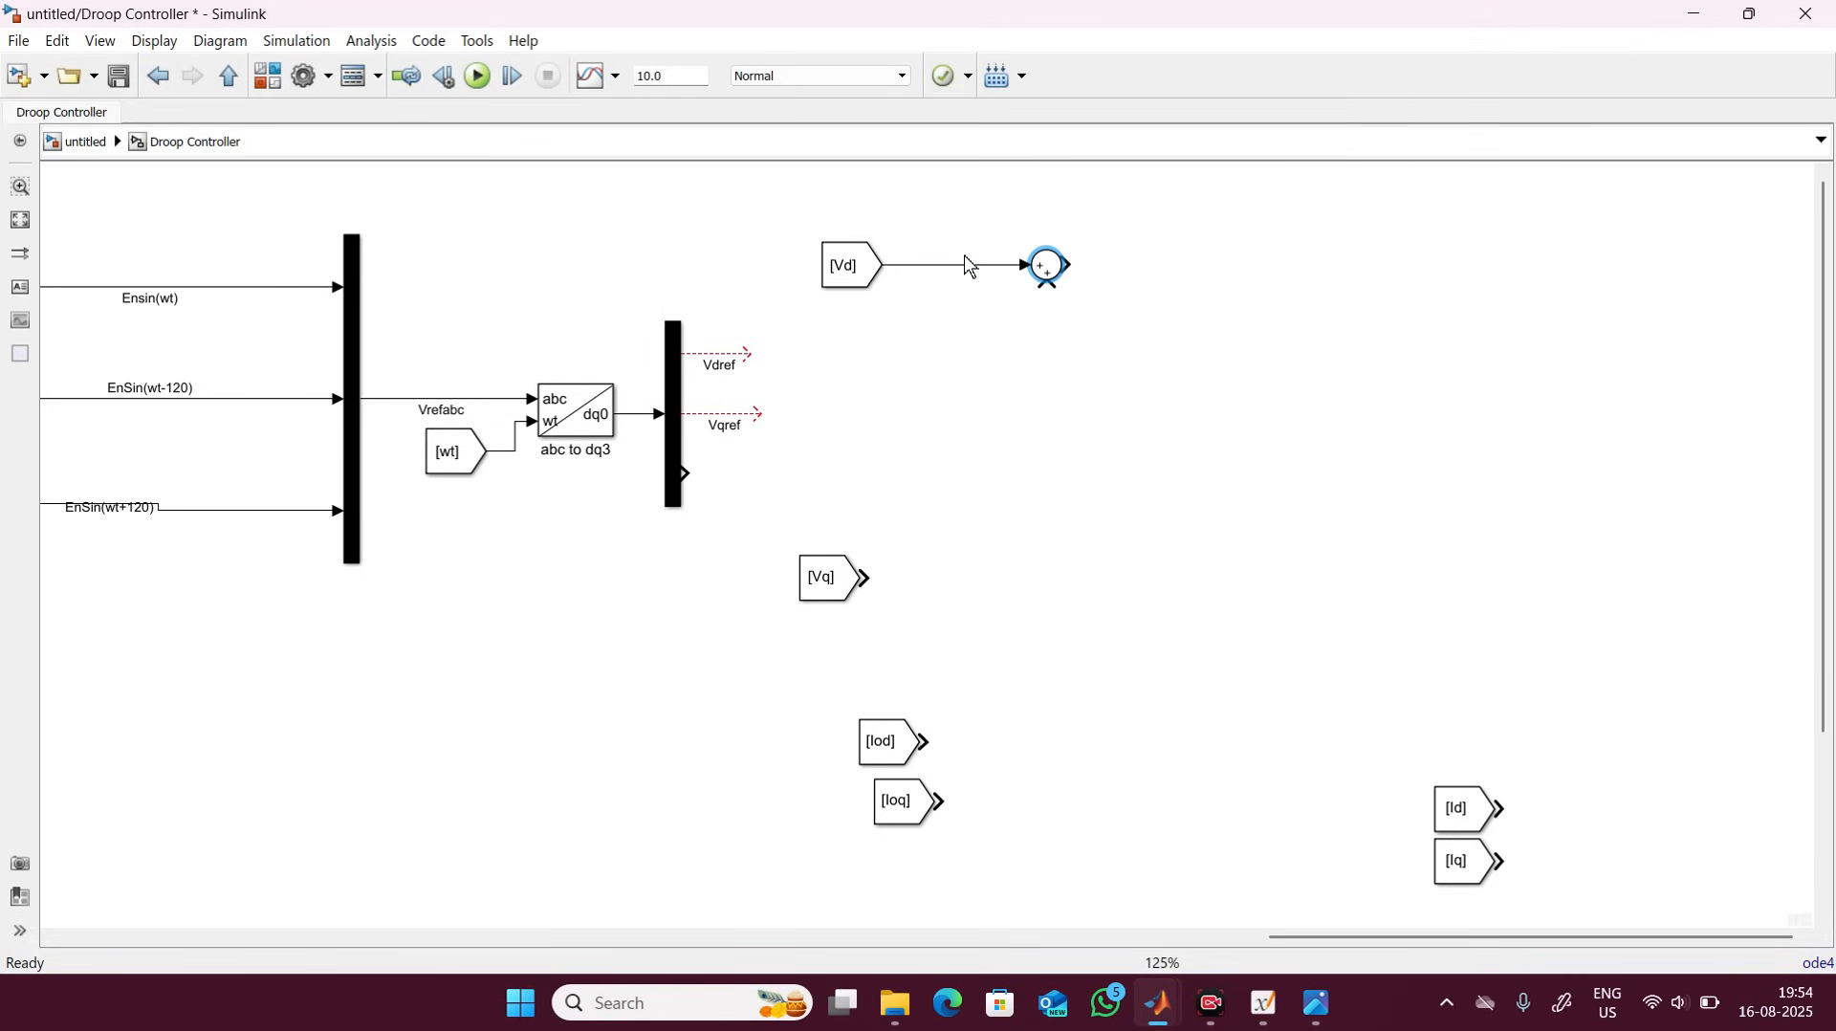
Set the list of signs of the Sum block fed by Vd to |-+.
double_click(1040, 271)
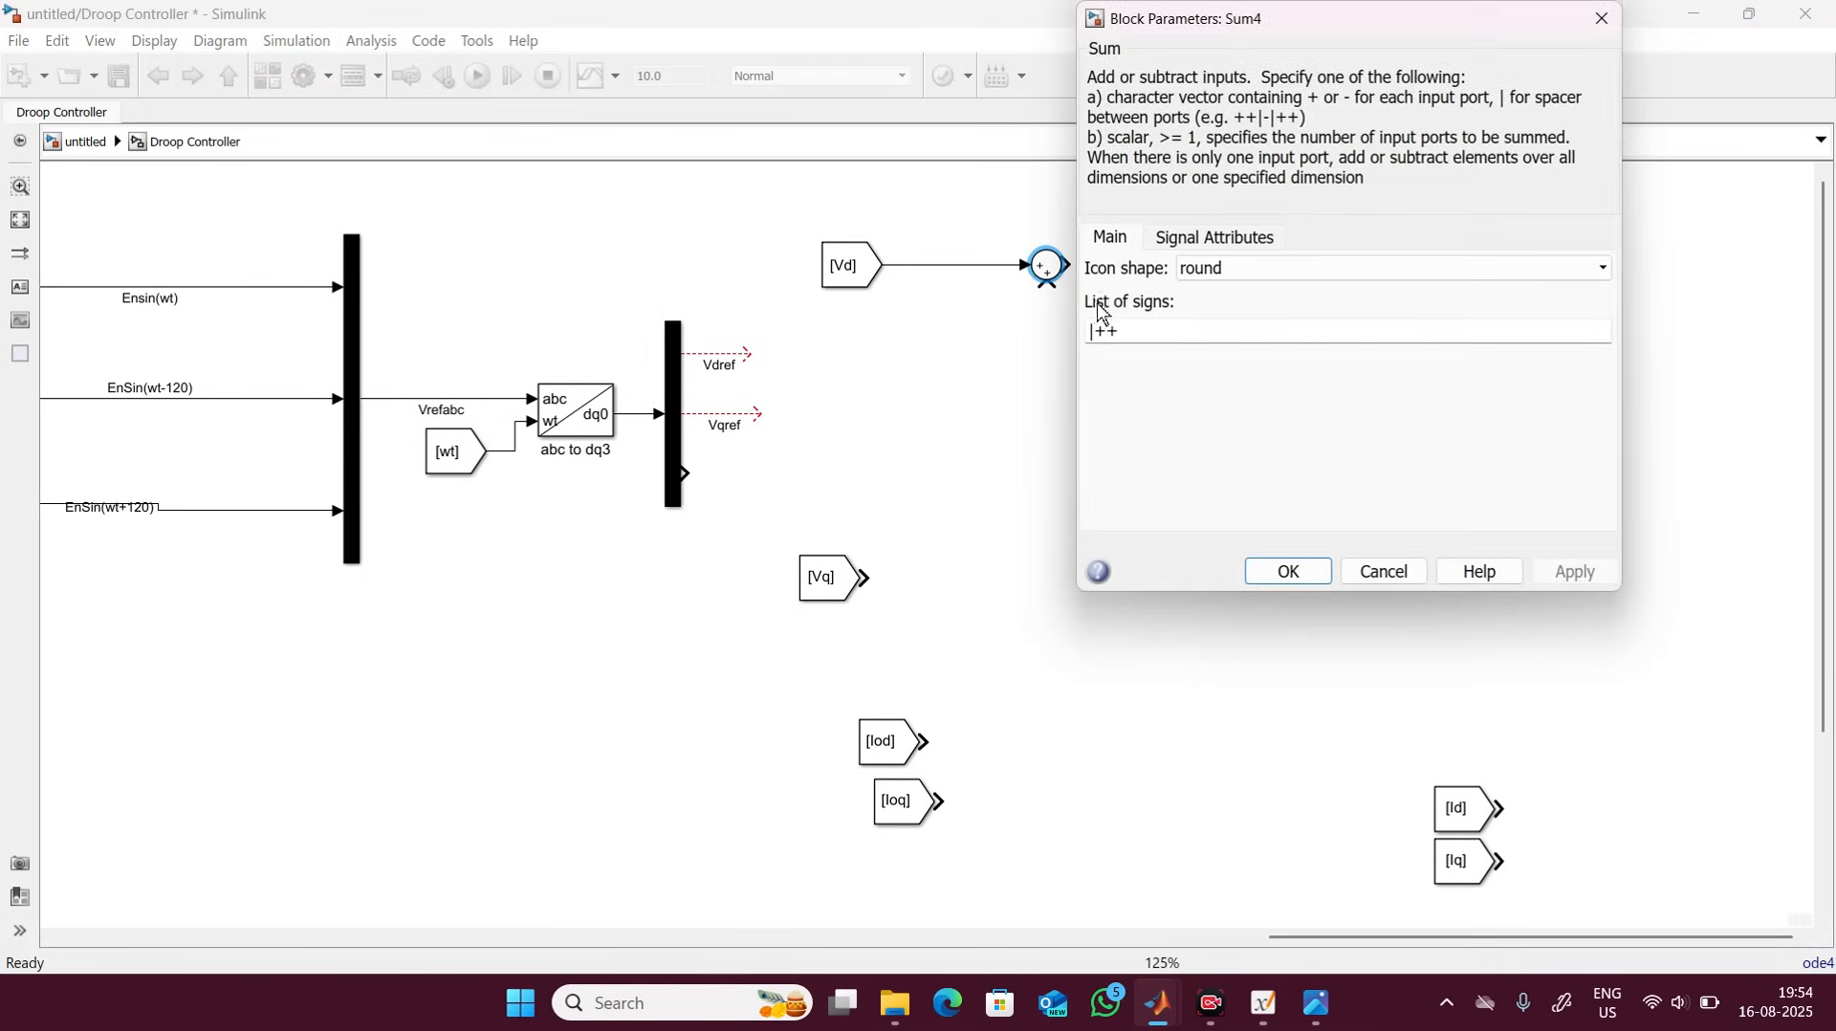
double_click(1119, 330)
type("|+")
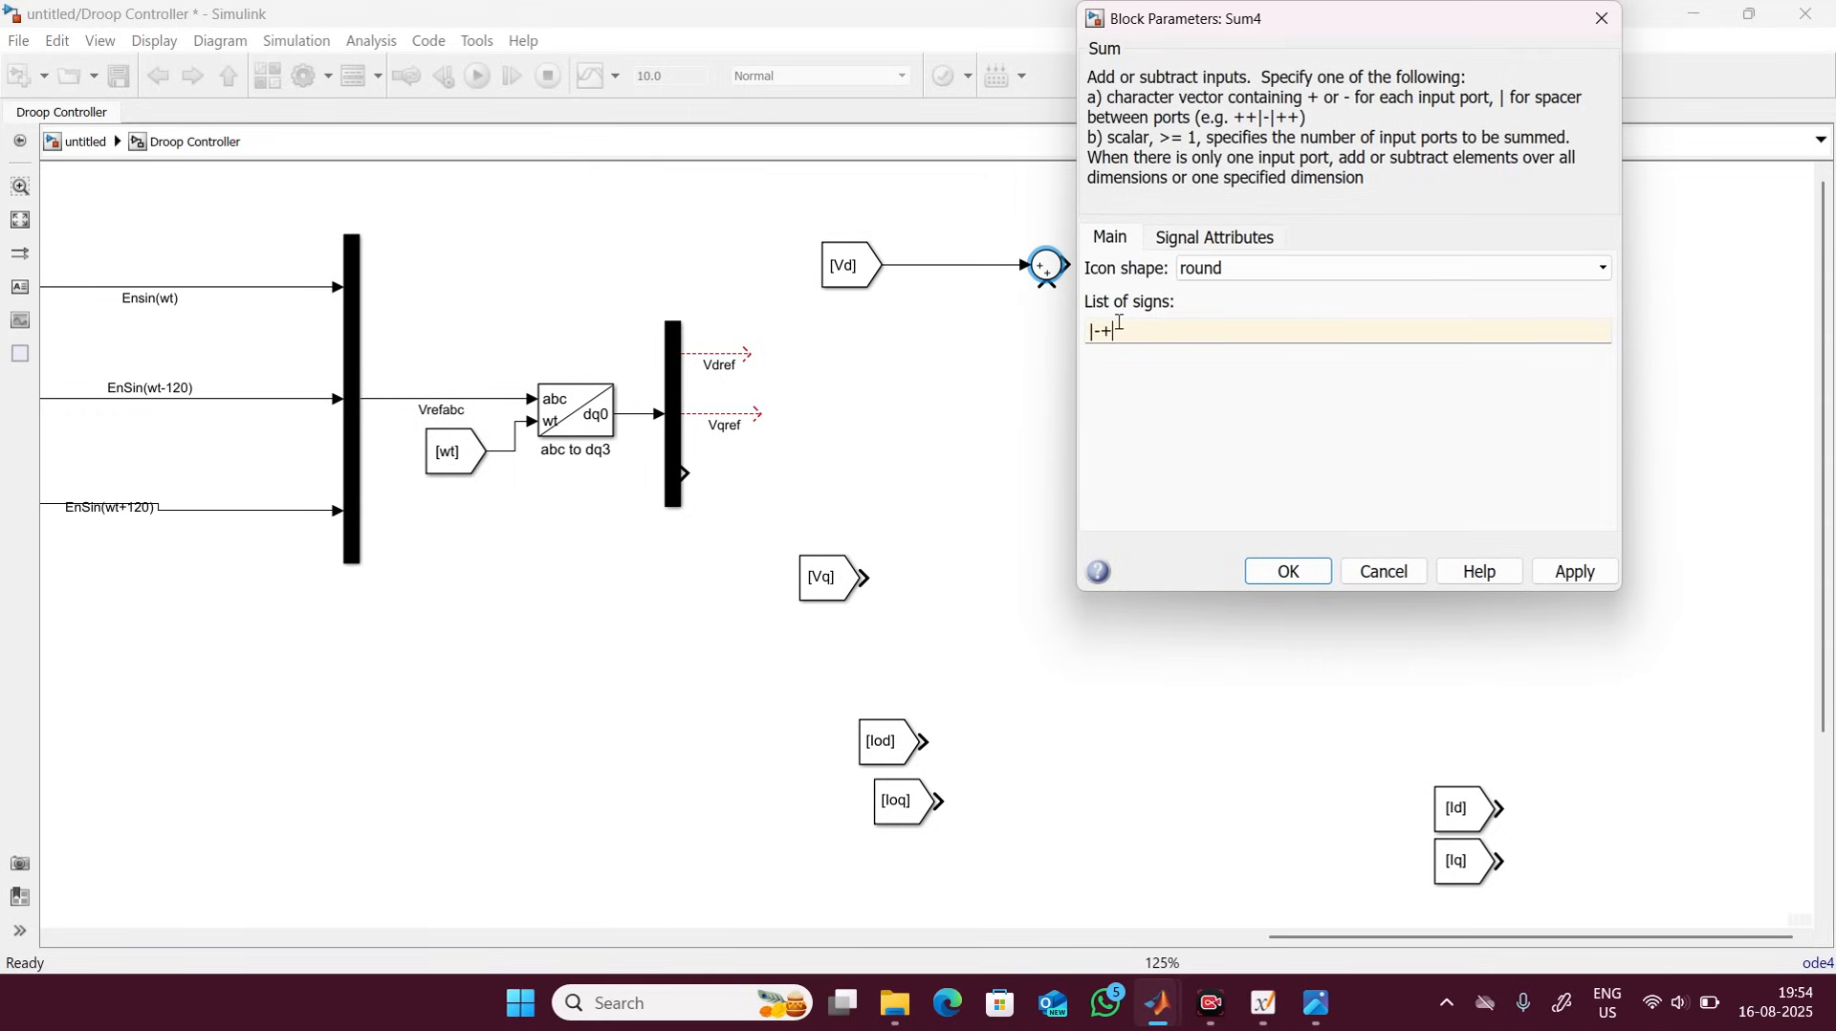
key("Return")
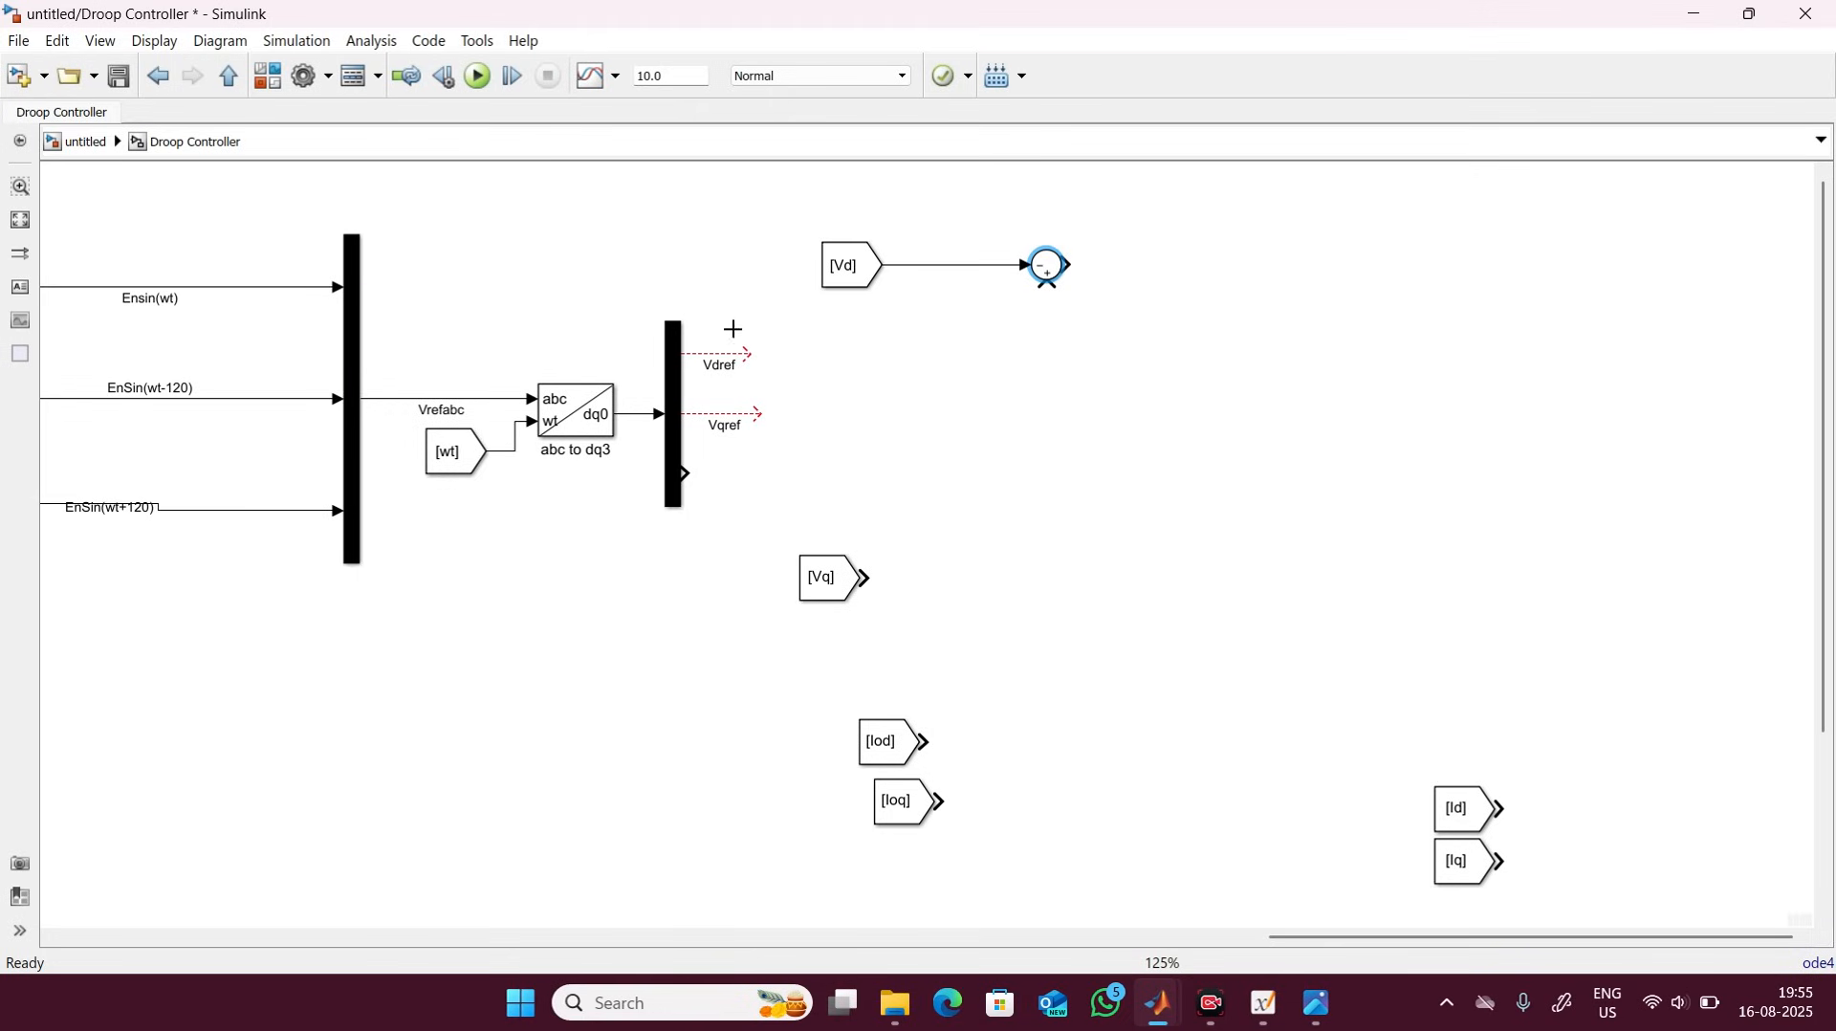
Connect Vdref to the plus input of the Vd Sum block and shift the Vd From block, Sum block and Vdref line higher.
left_click_drag(734, 329, 1047, 285)
left_click(1042, 263)
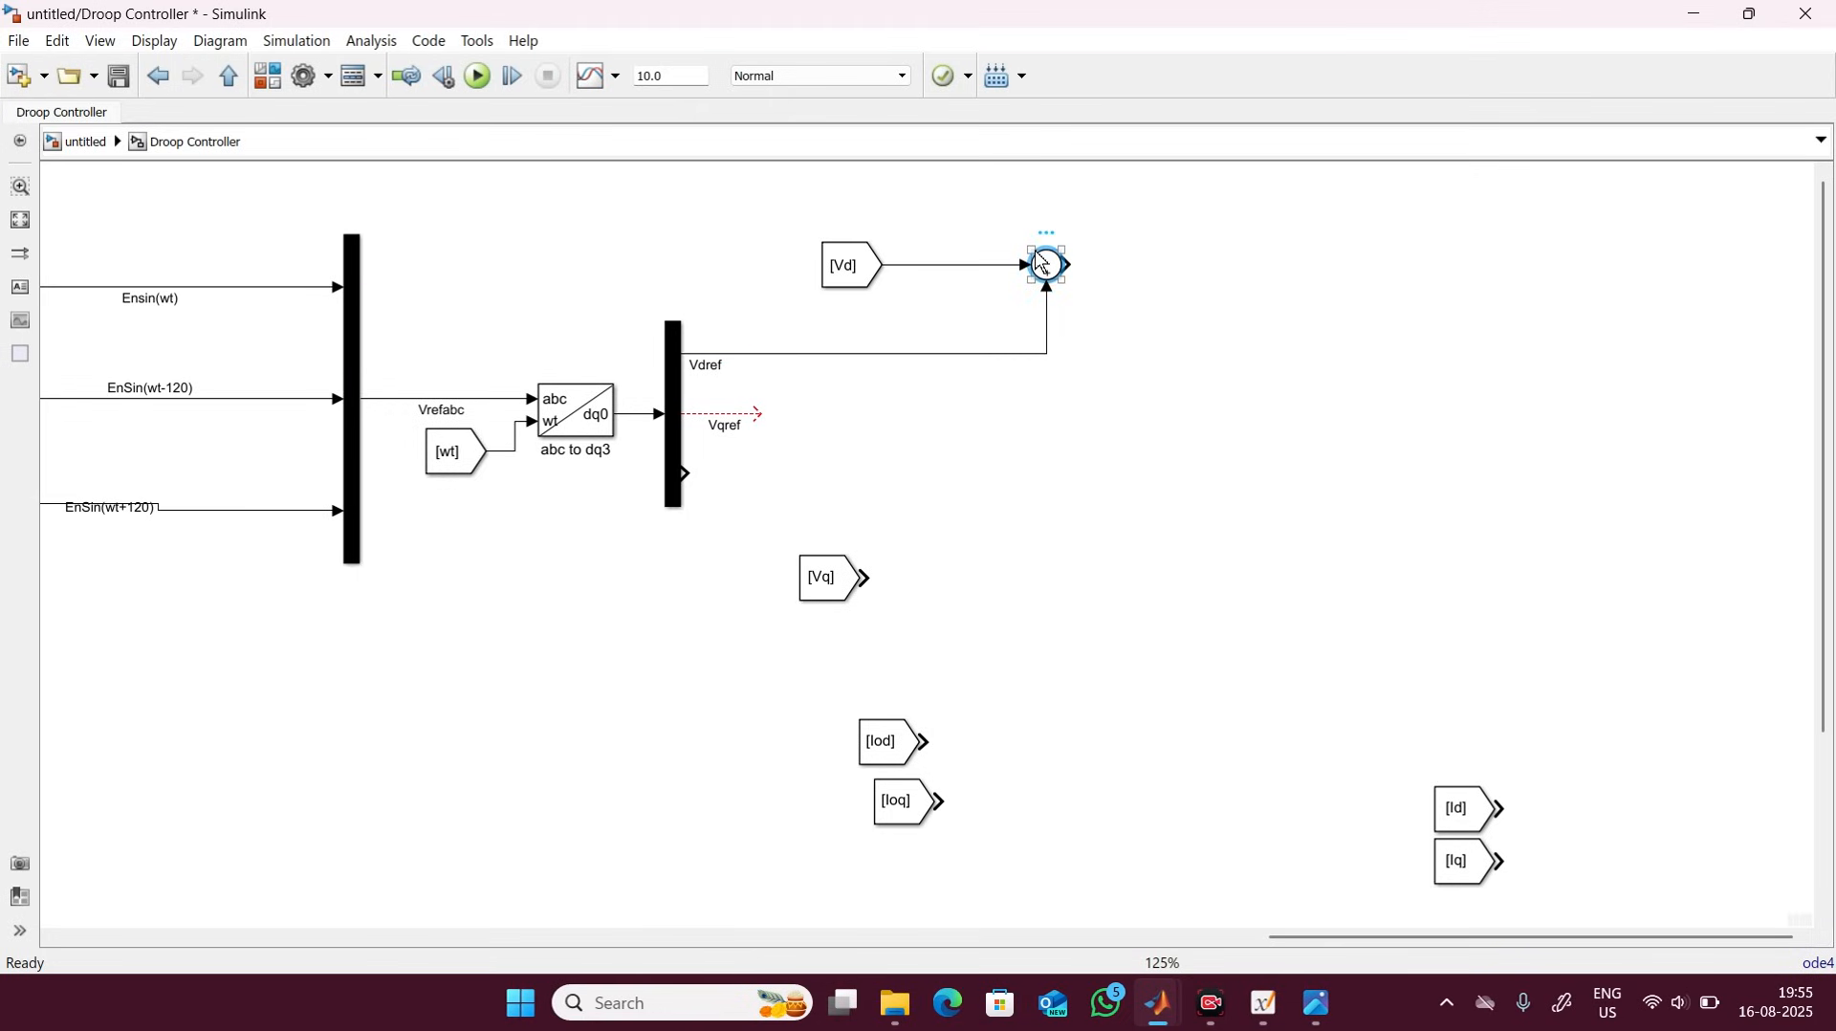
left_click_drag(792, 213, 1096, 314)
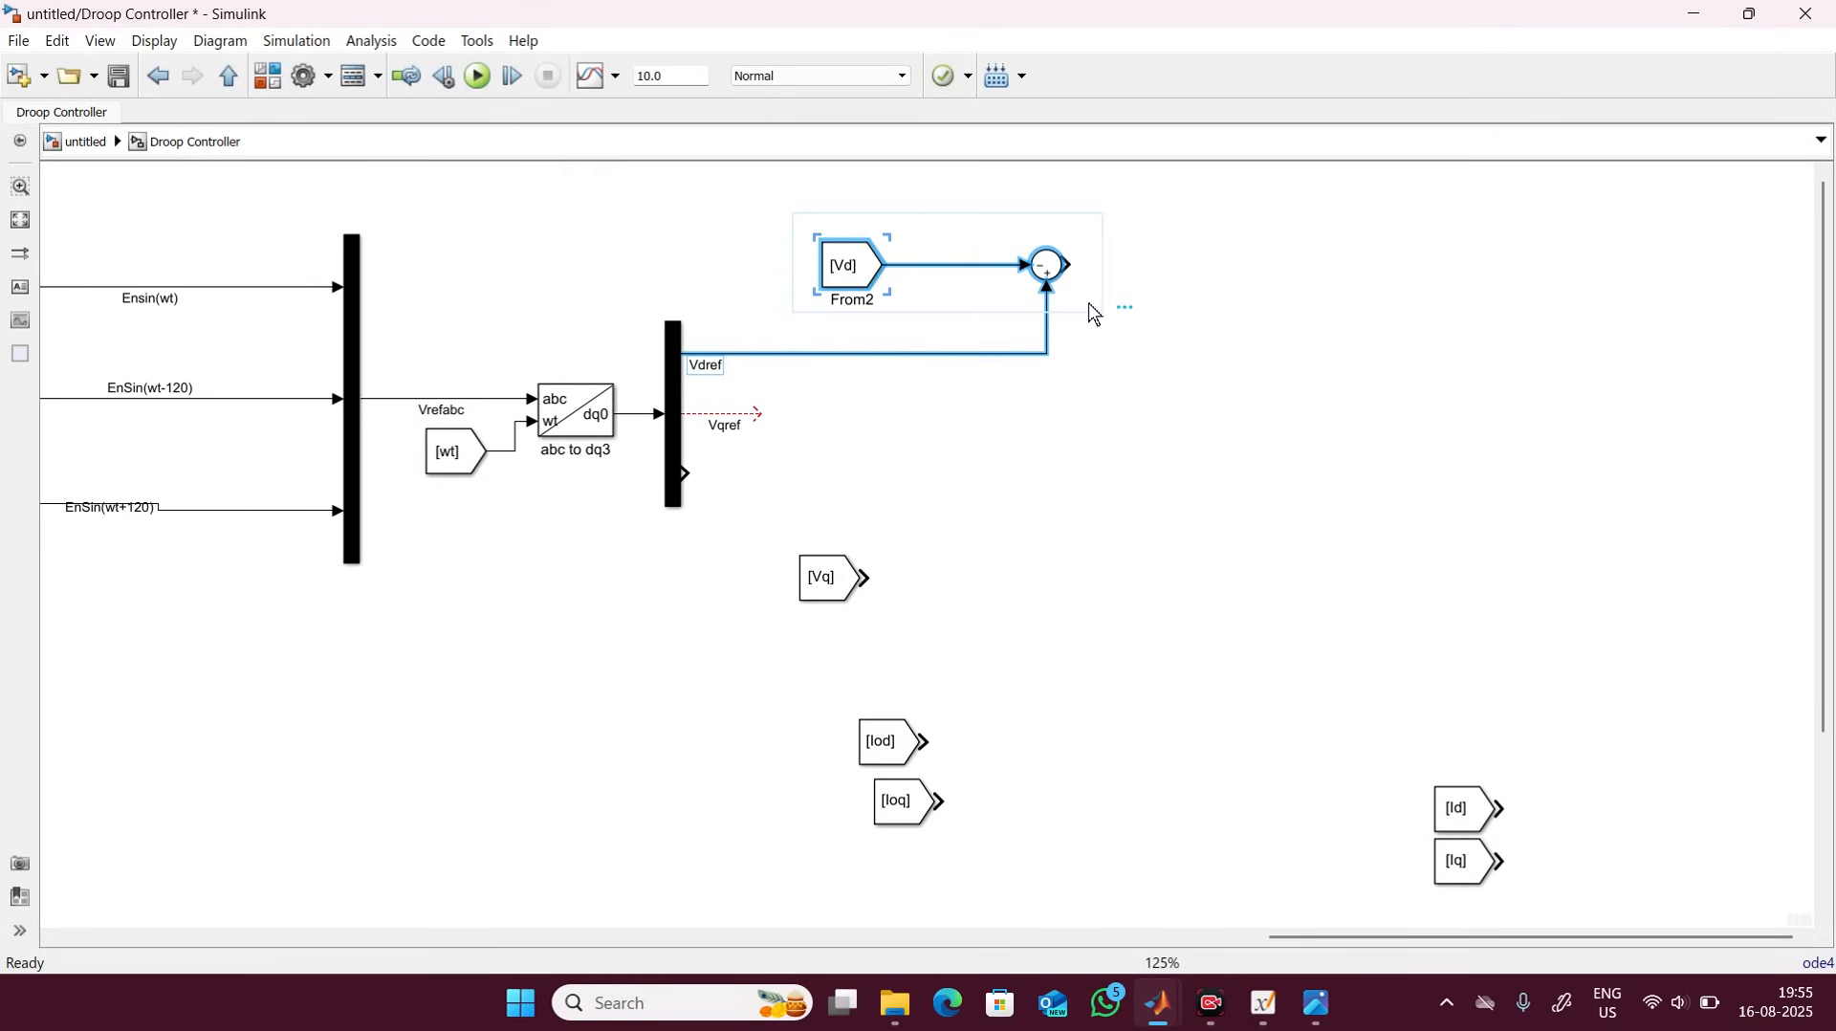
key("Up")
key("Up")
key("Up")
key("Up")
key("Up")
key("Up")
key("Up")
key("Up")
key("Up")
key("Up")
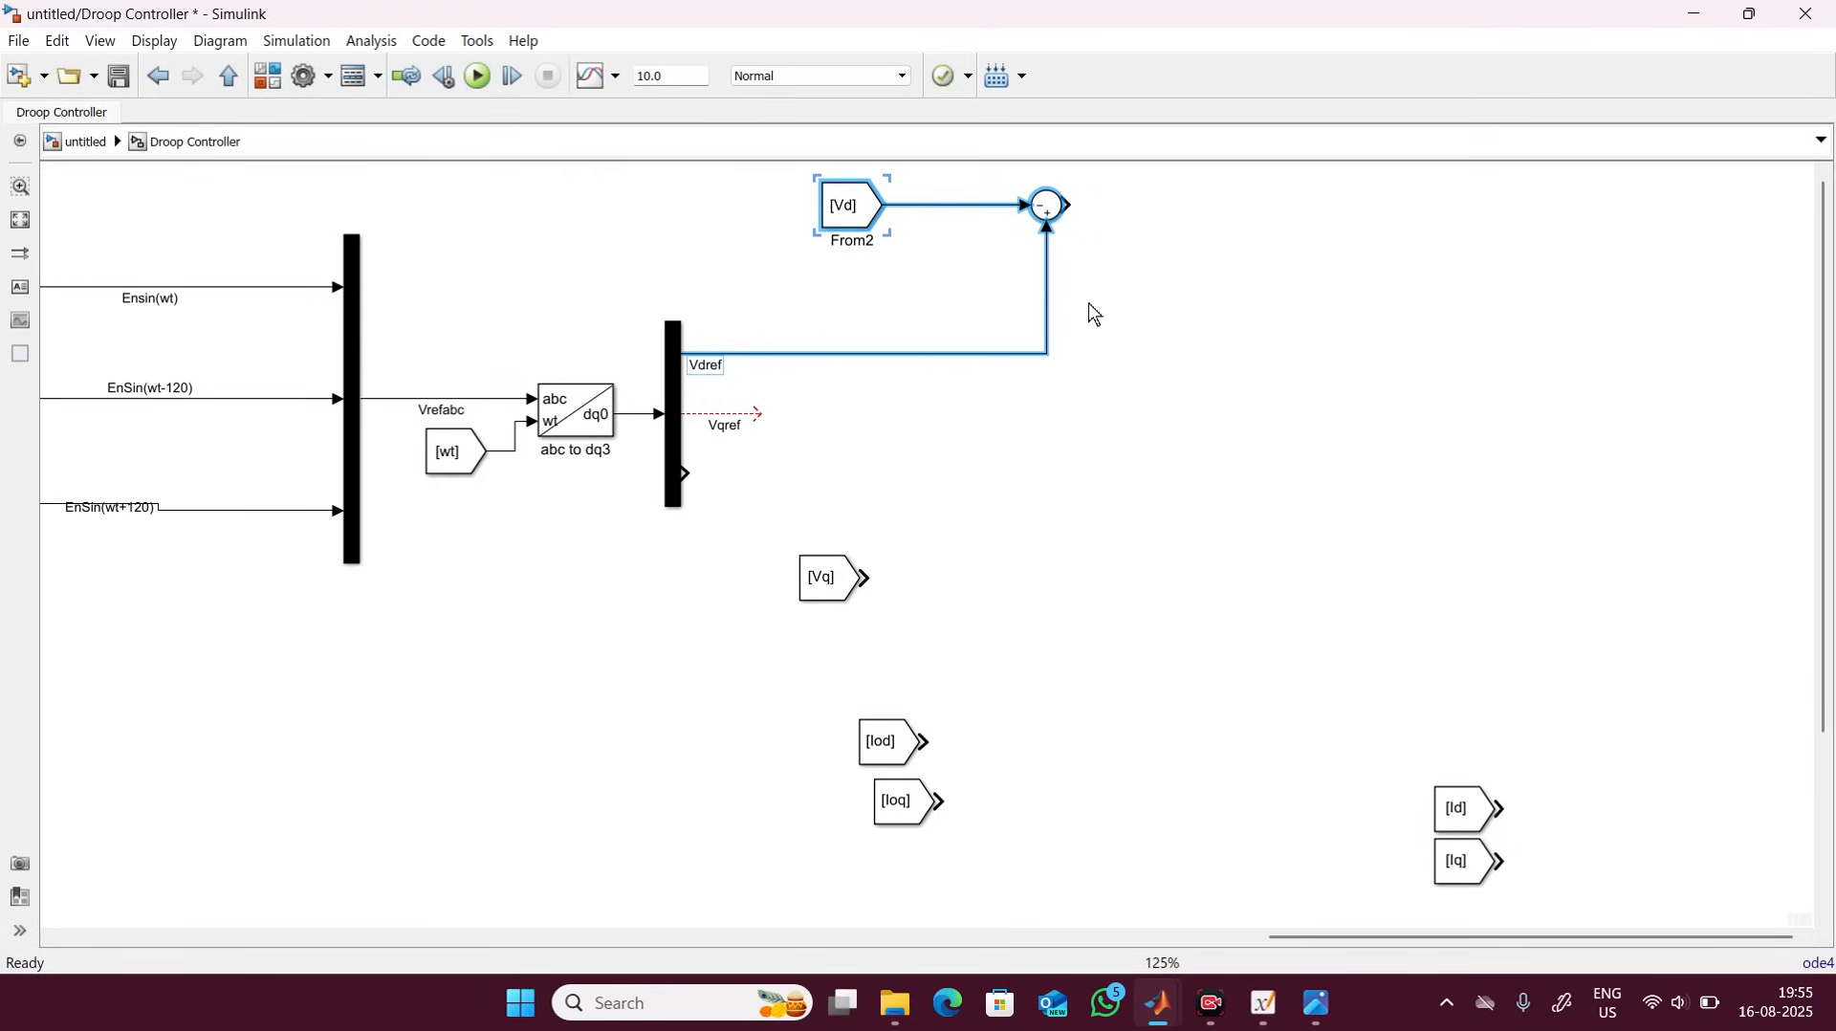
left_click_drag(951, 352, 943, 270)
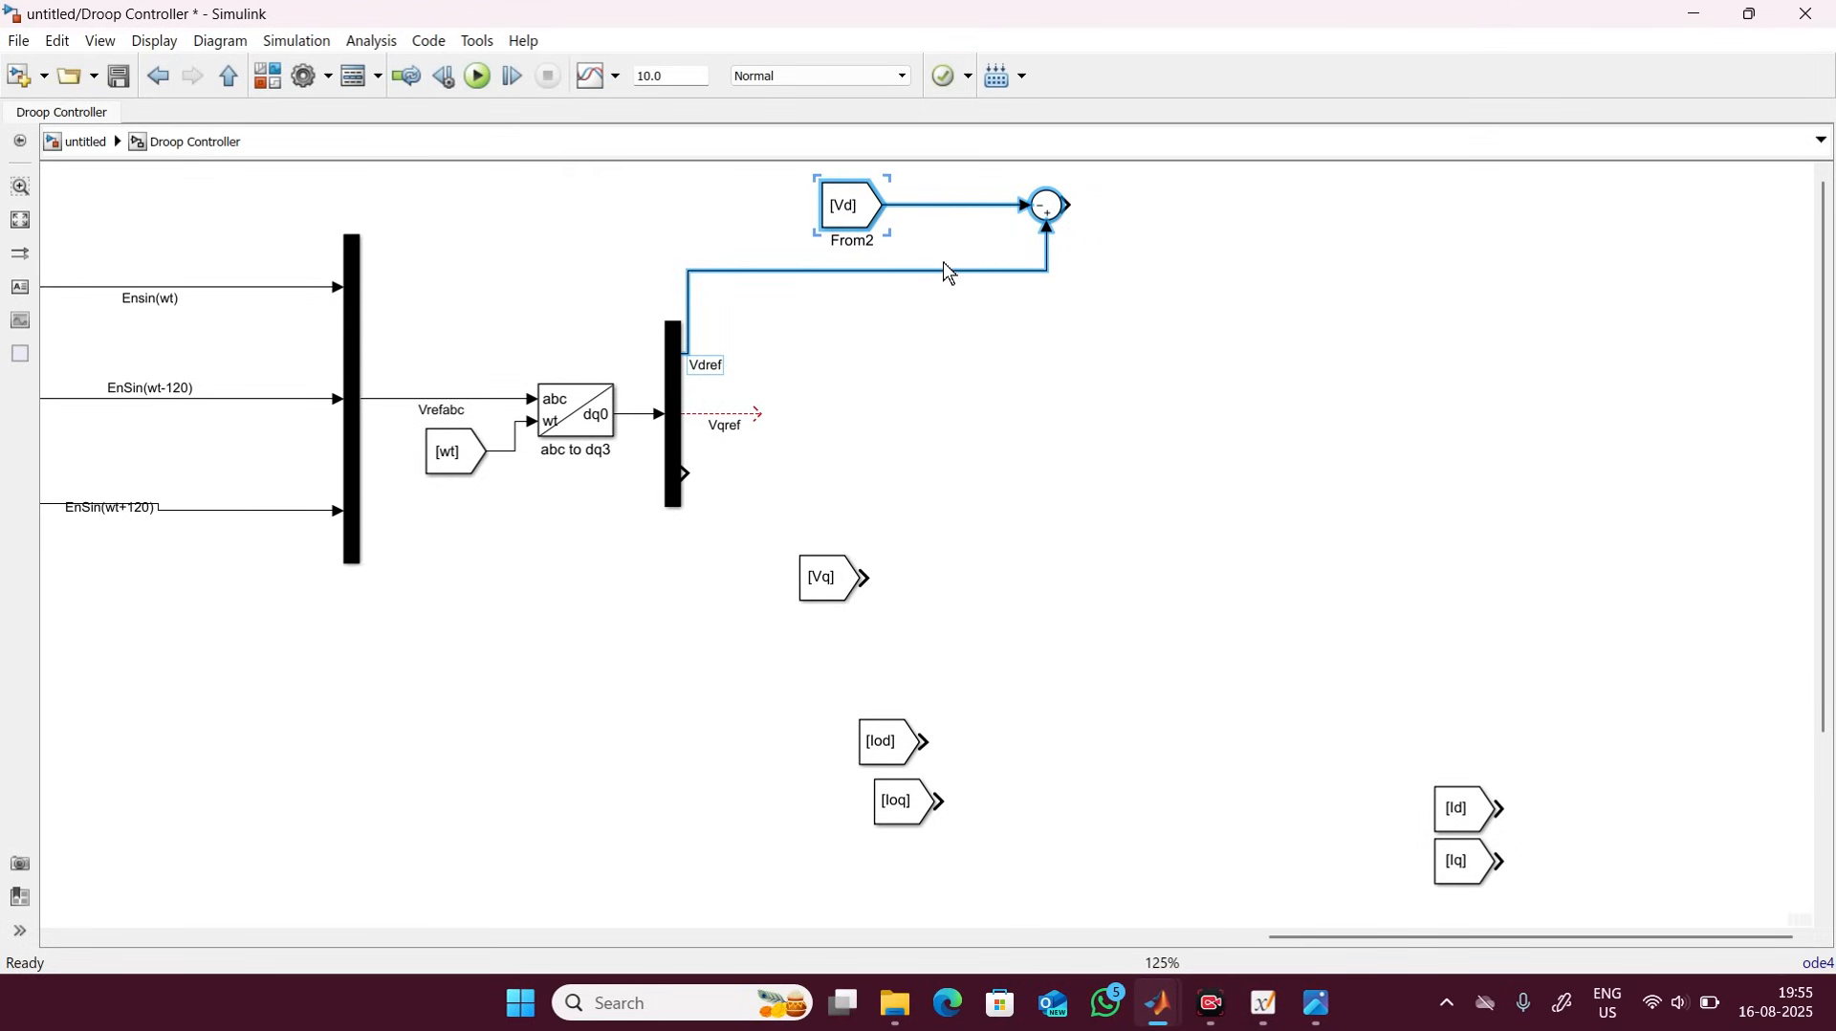
left_click(1040, 337)
Copy the Sum block below the Vd branch and connect the relocated Vq From block and Vqref to its inputs.
left_click(1046, 206)
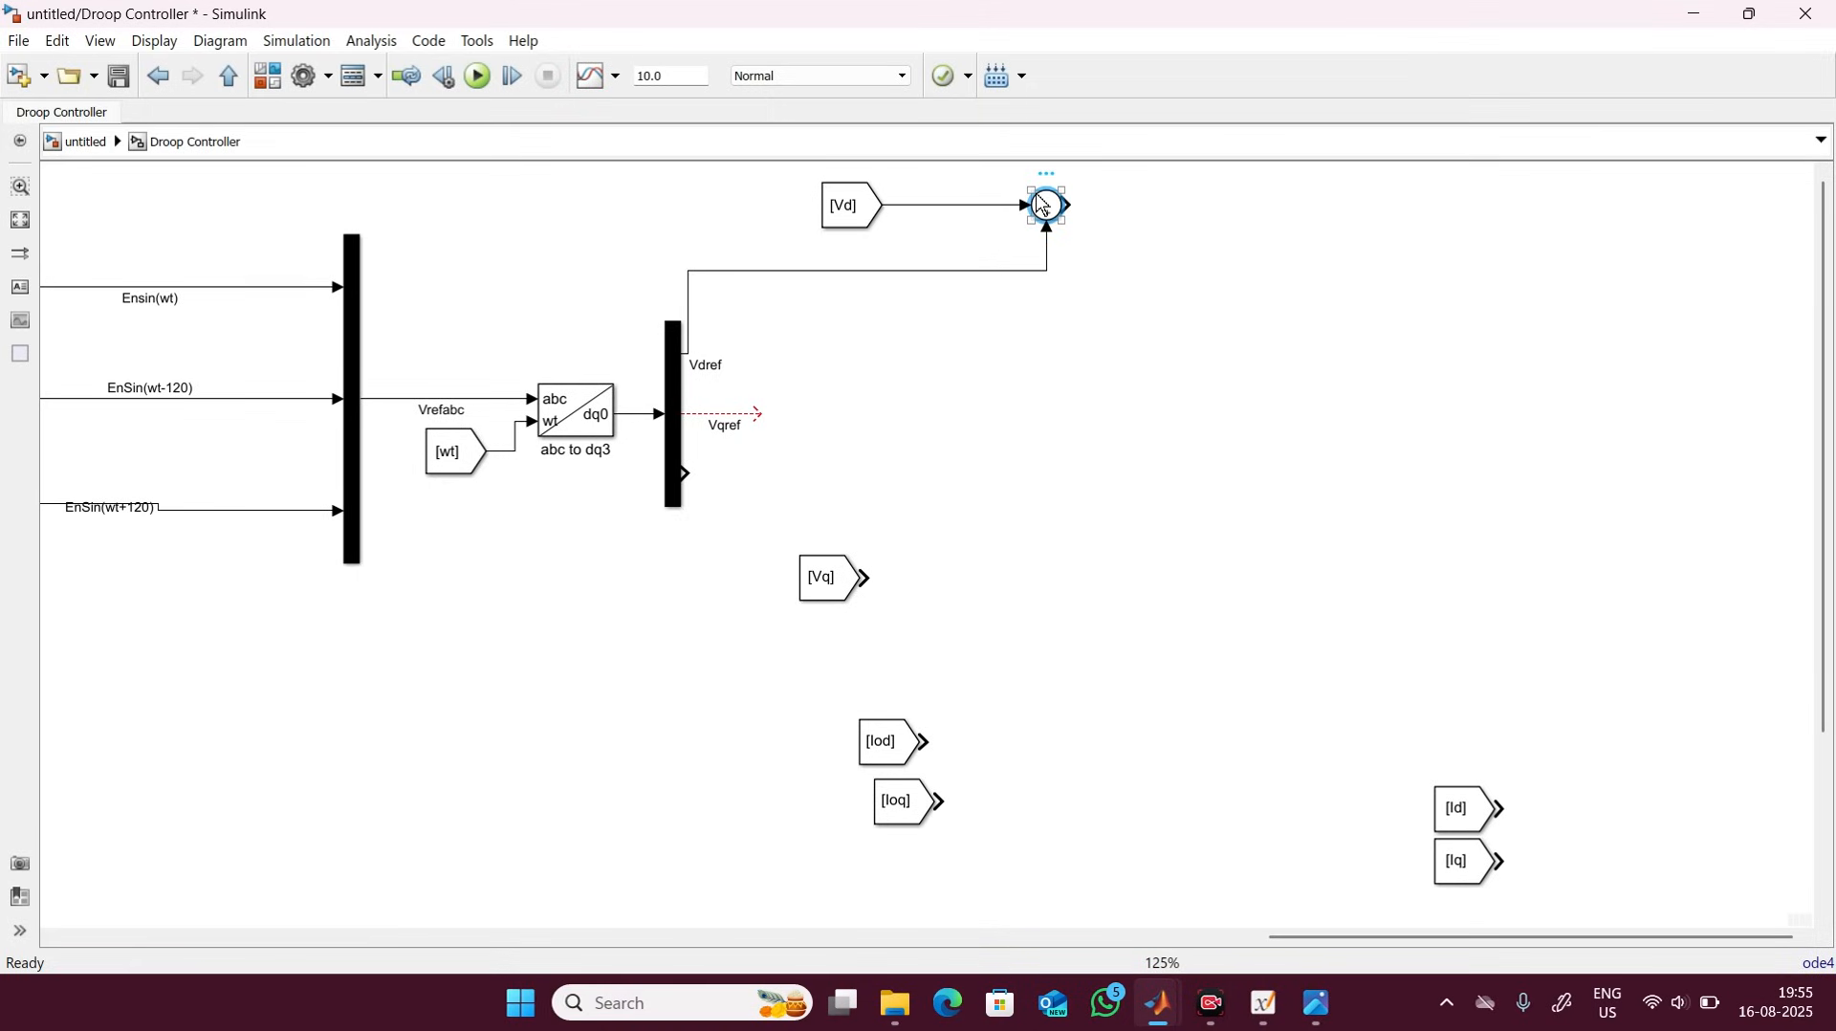
left_click_drag(1043, 206, 1030, 423)
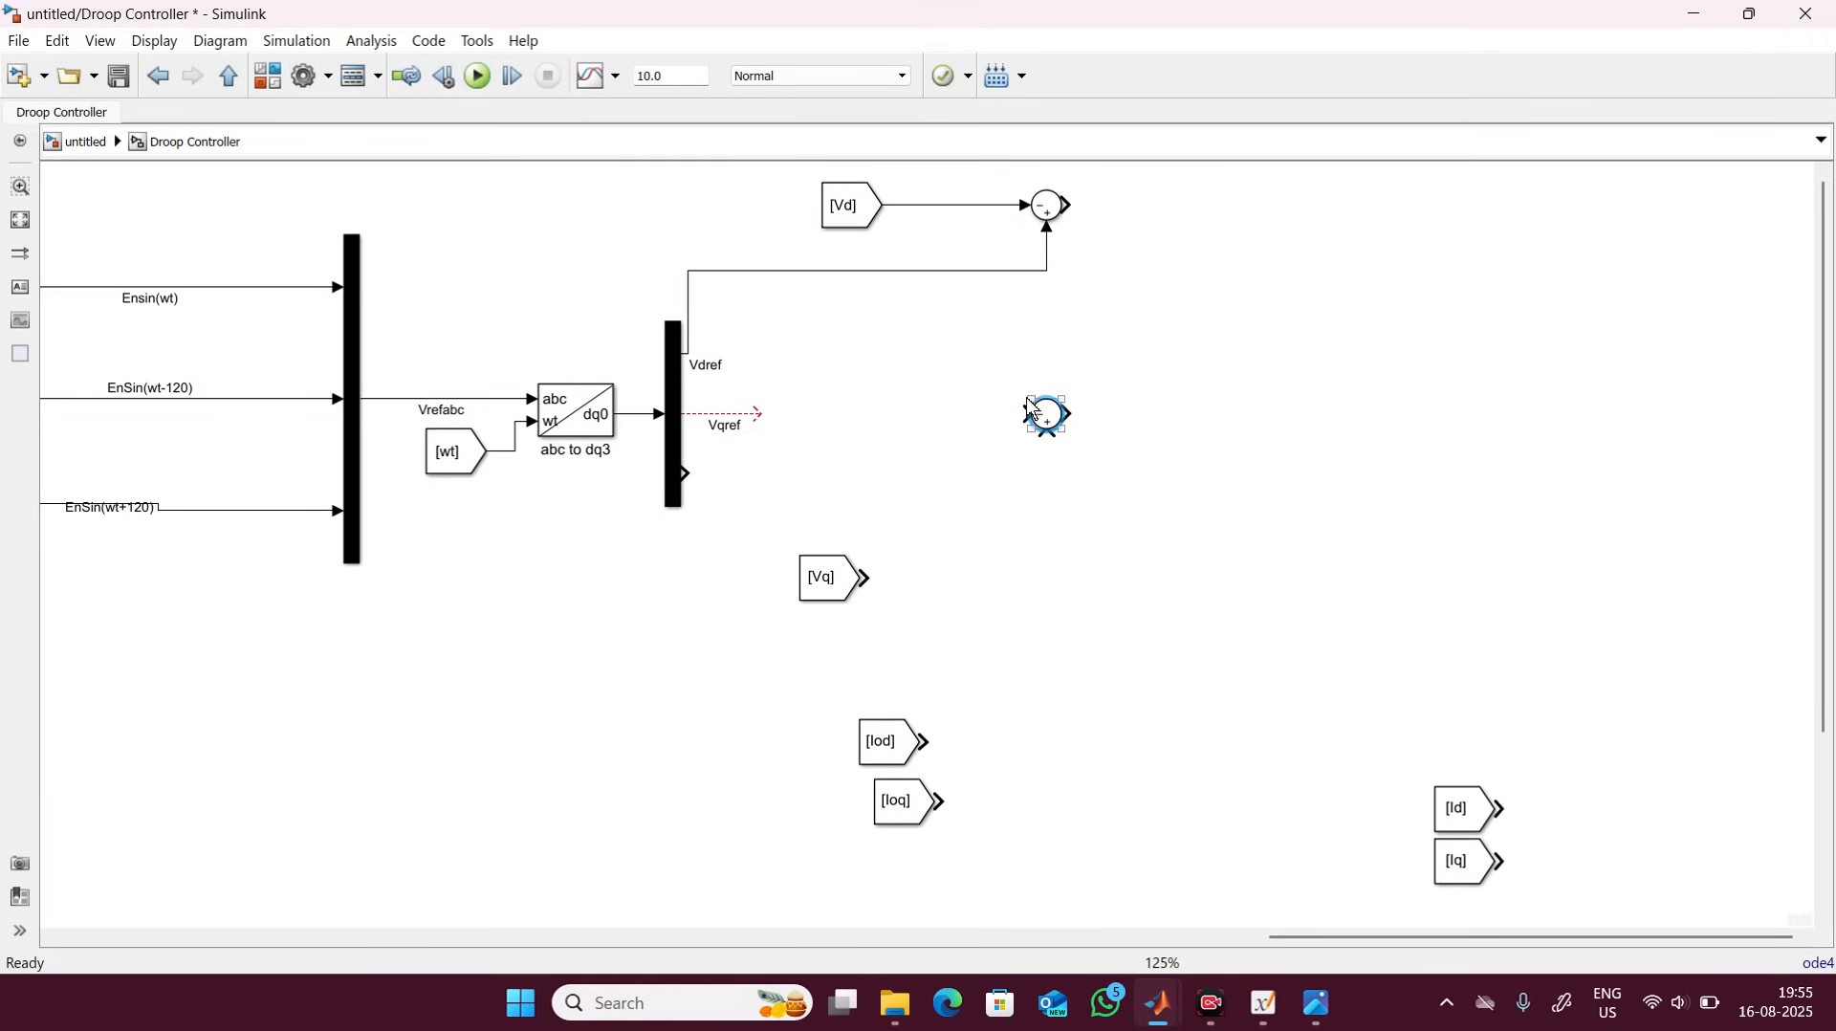
left_click_drag(1028, 412, 1033, 366)
left_click_drag(819, 578, 856, 360)
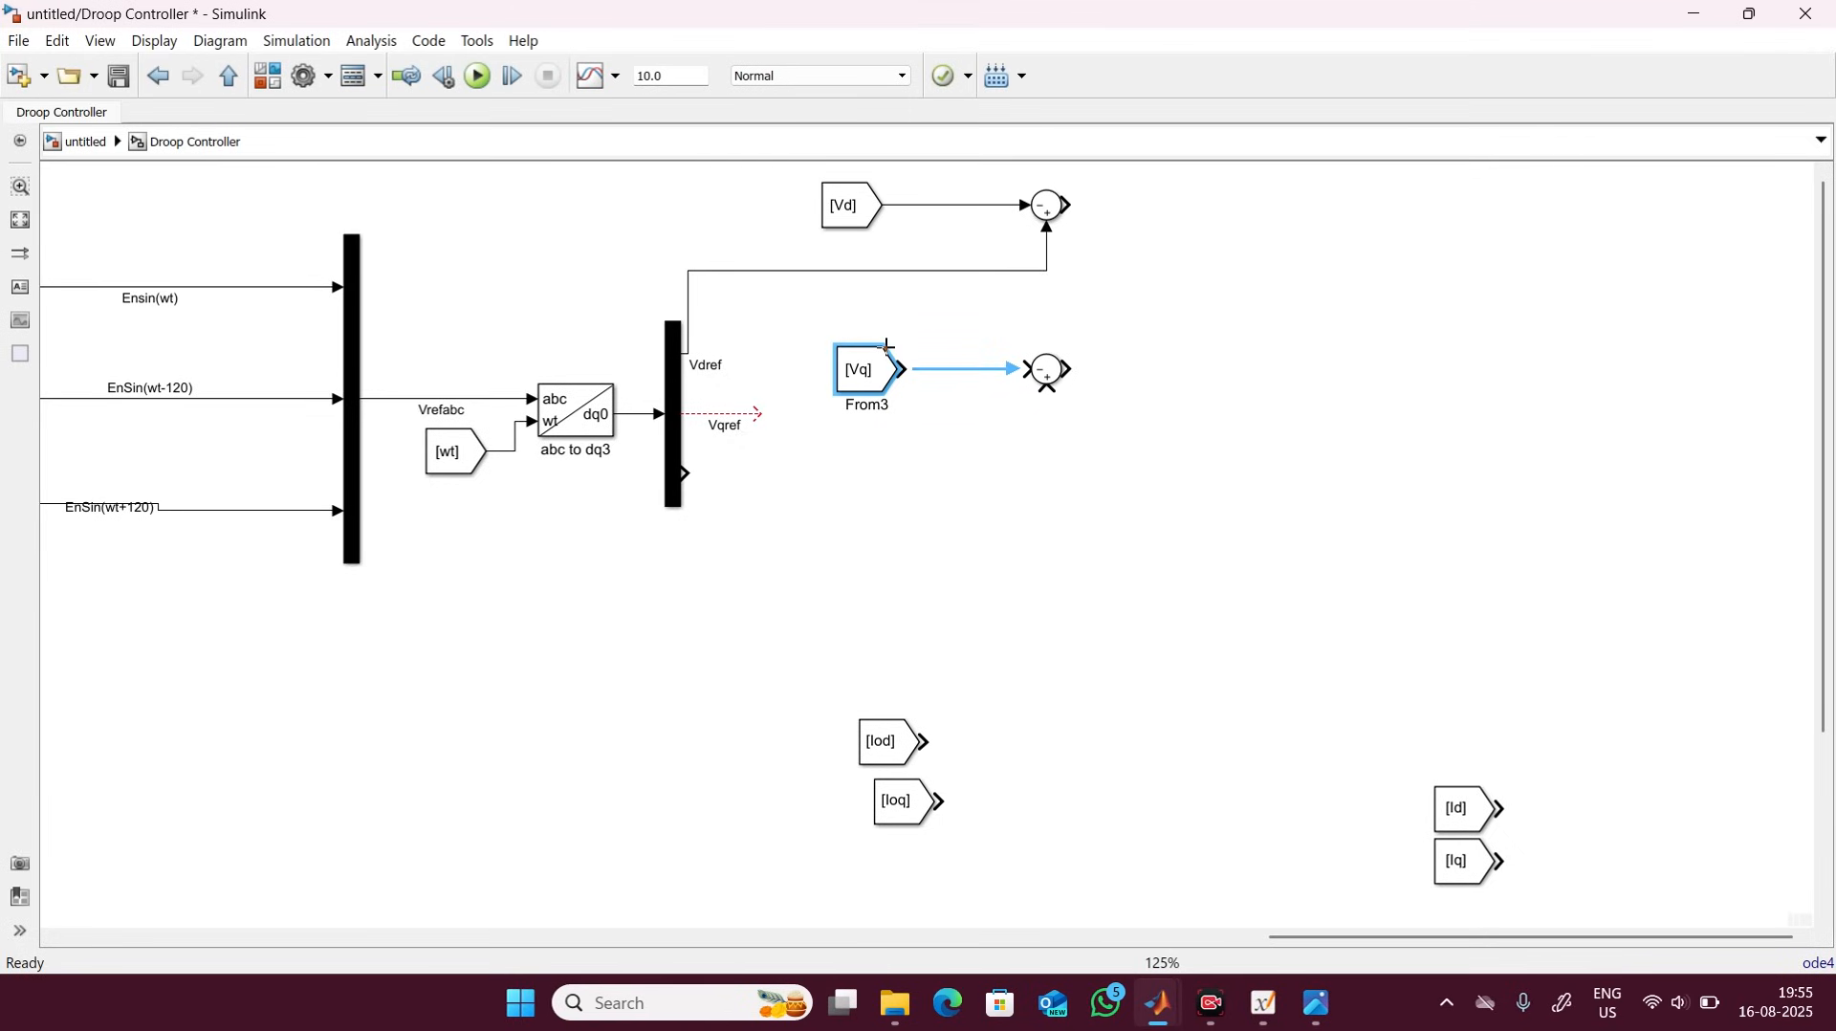
left_click_drag(760, 413, 1031, 400)
left_click(950, 459)
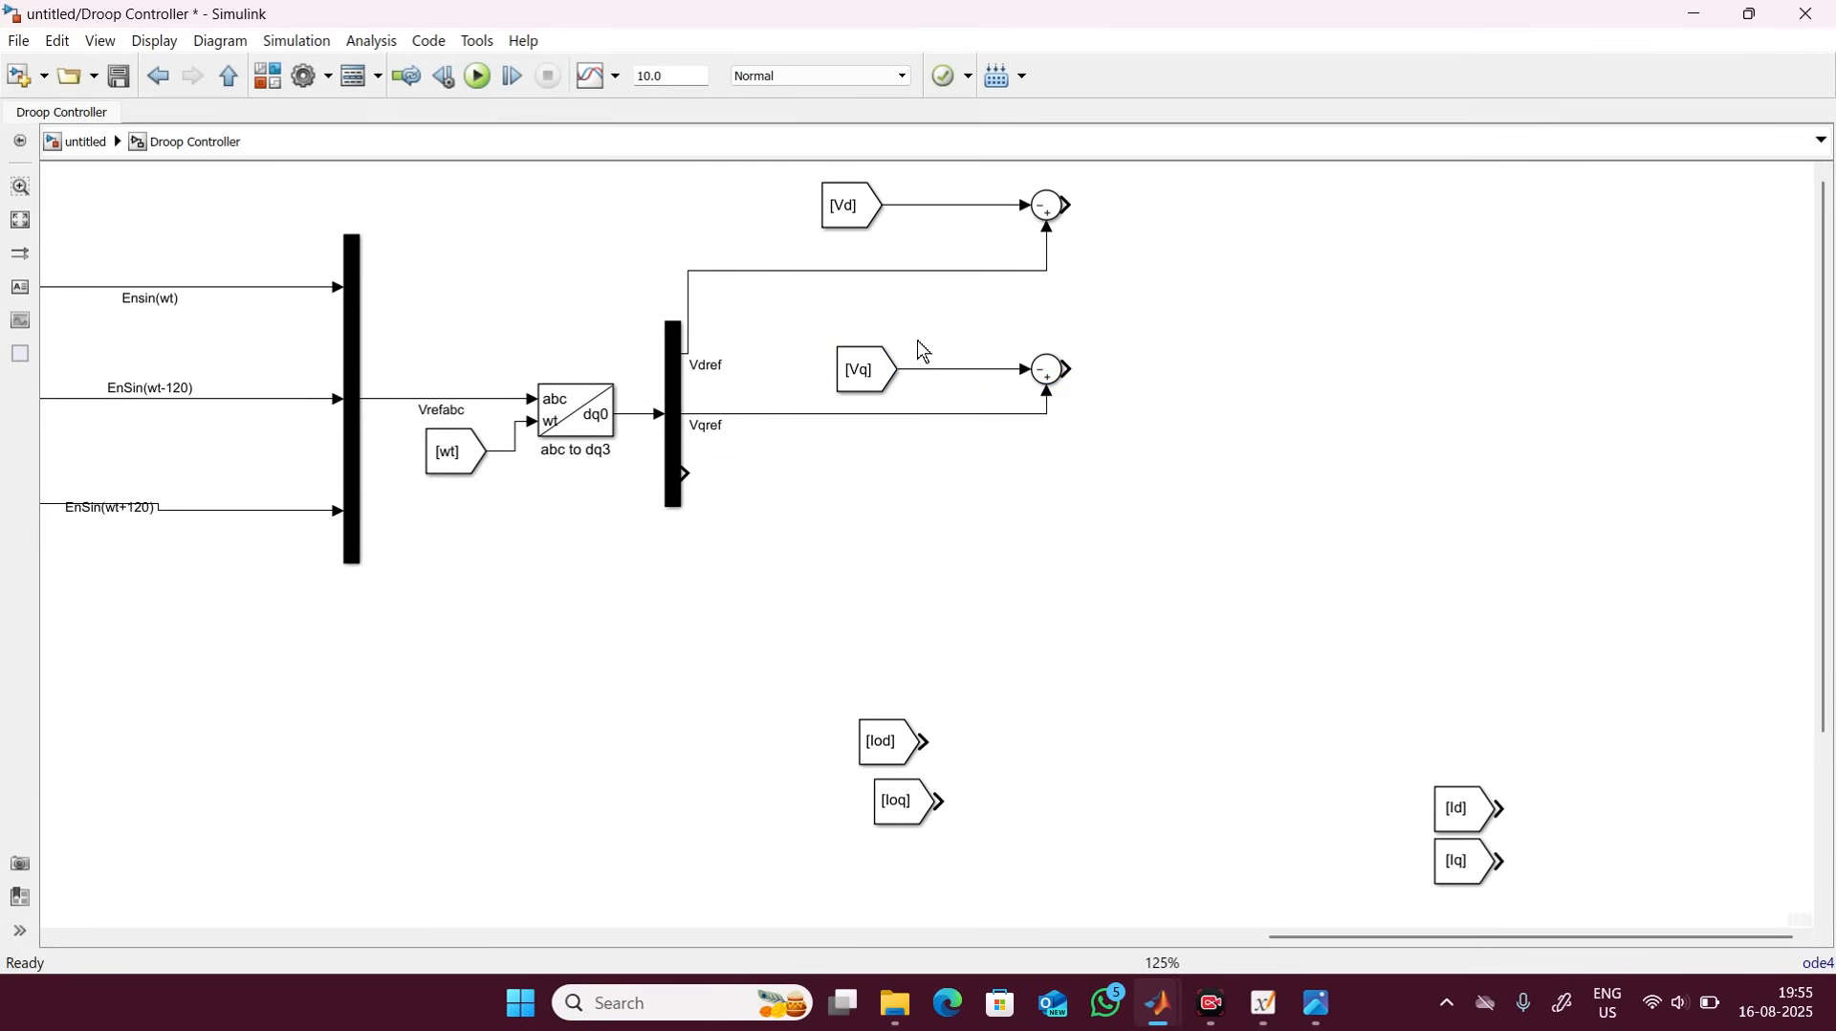
Nudge the Vq From block and its Sum block up together so they sit further above the Vqref line.
left_click_drag(810, 320, 1057, 369)
key("Up")
key("Up")
key("Up")
key("Up")
key("Up")
key("Up")
key("Up")
key("Up")
key("Up")
key("Up")
key("Up")
key("Up")
key("Up")
key("Up")
key("Up")
key("Up")
key("Up")
key("Up")
key("Up")
key("Up")
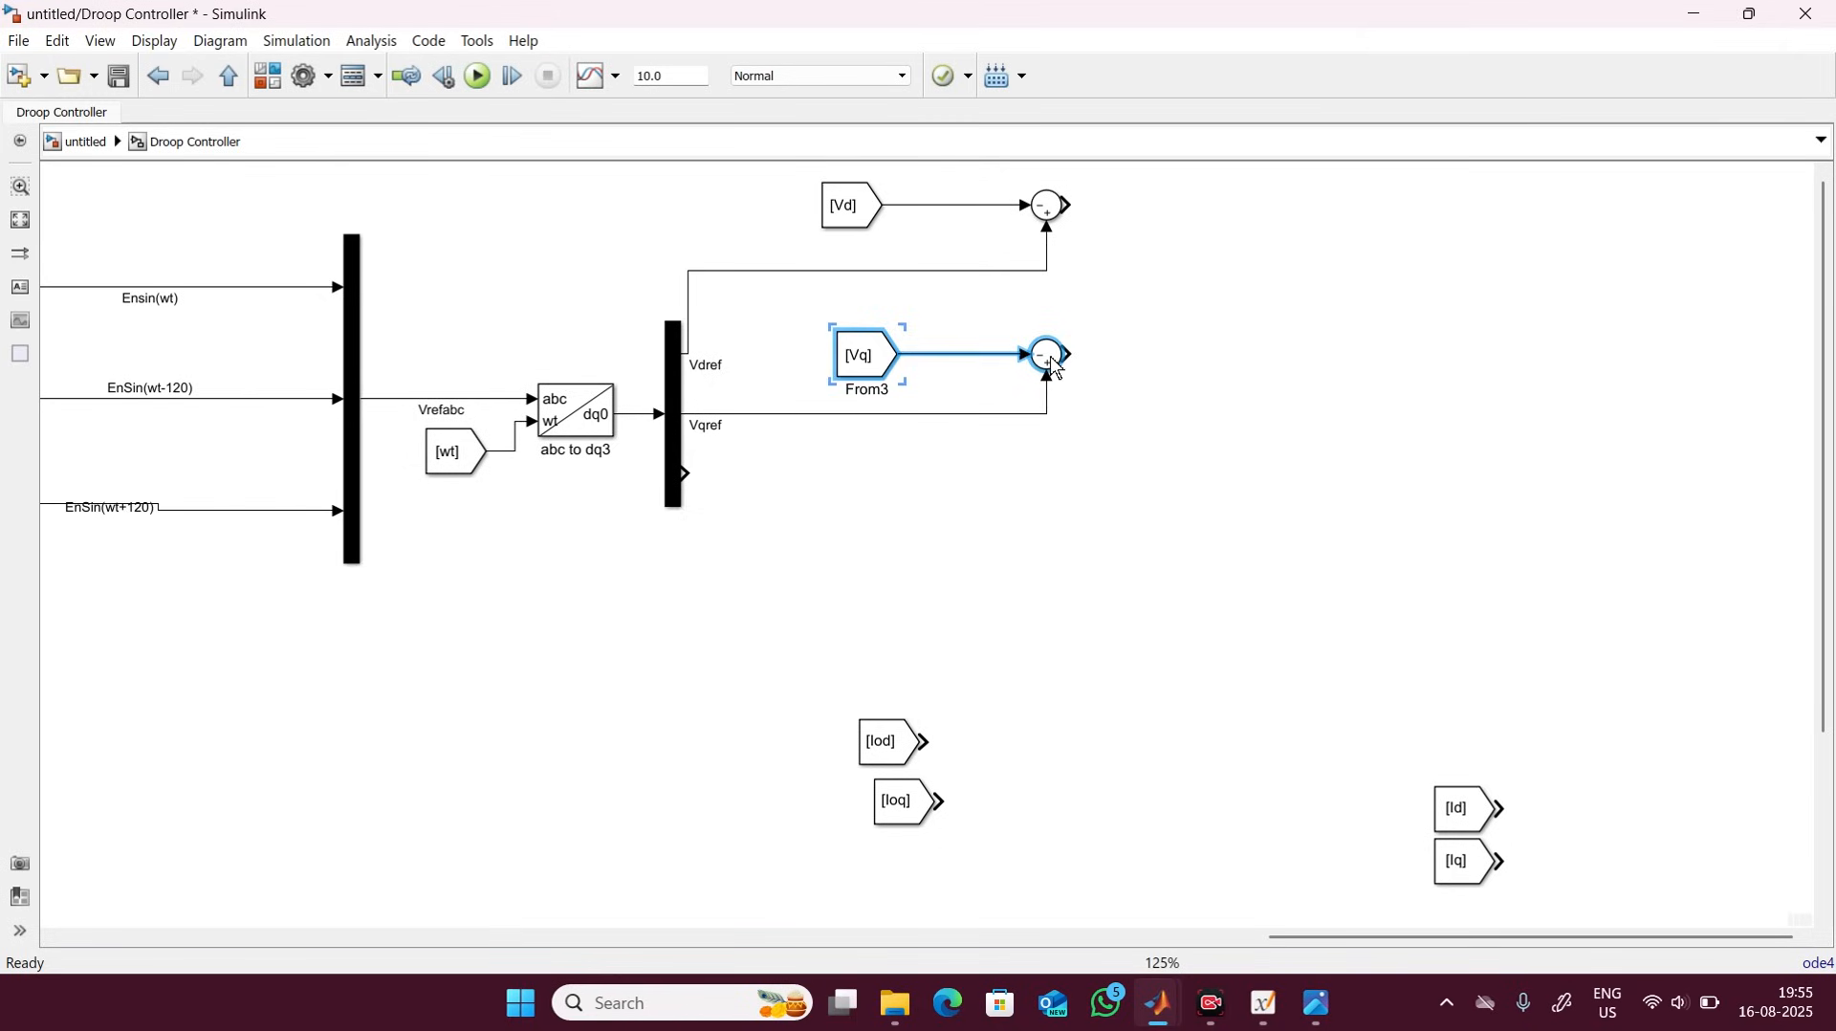
left_click(1119, 388)
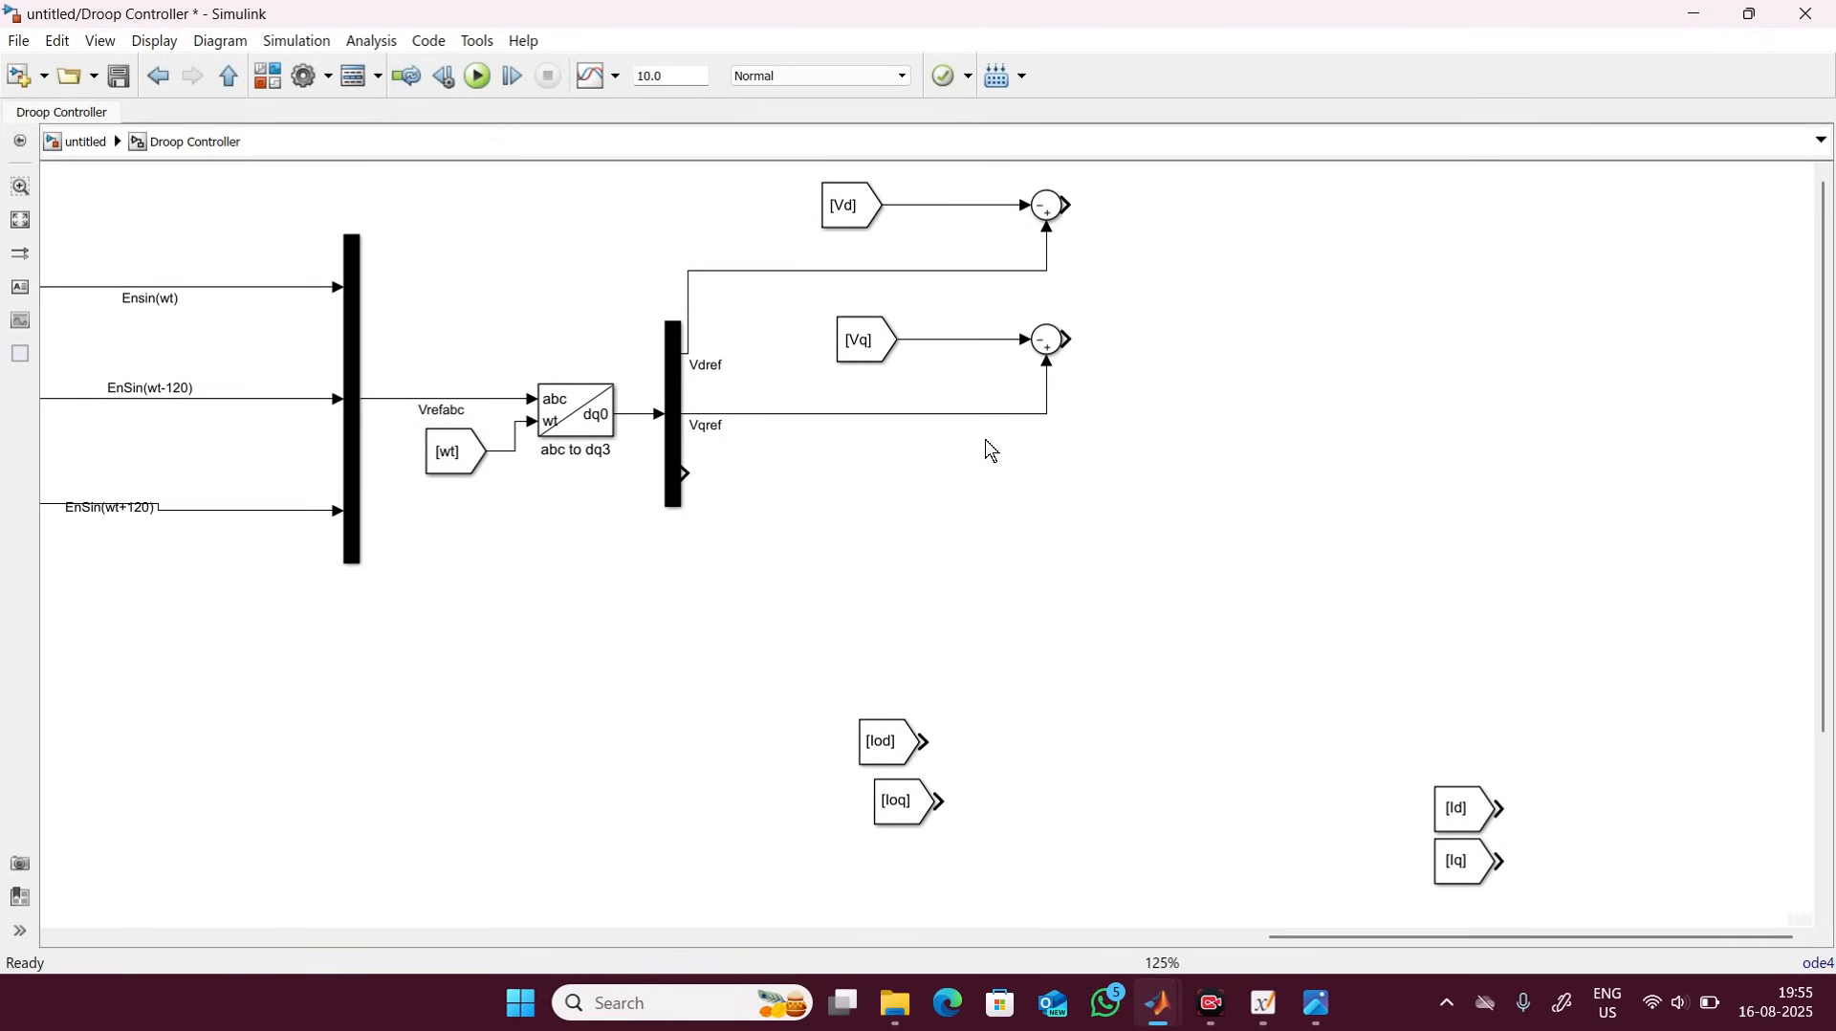
Raise the Vd From block, its Sum block and the Vdref line to widen the gap above the Vq branch.
scroll(1564, 191, "up", 5)
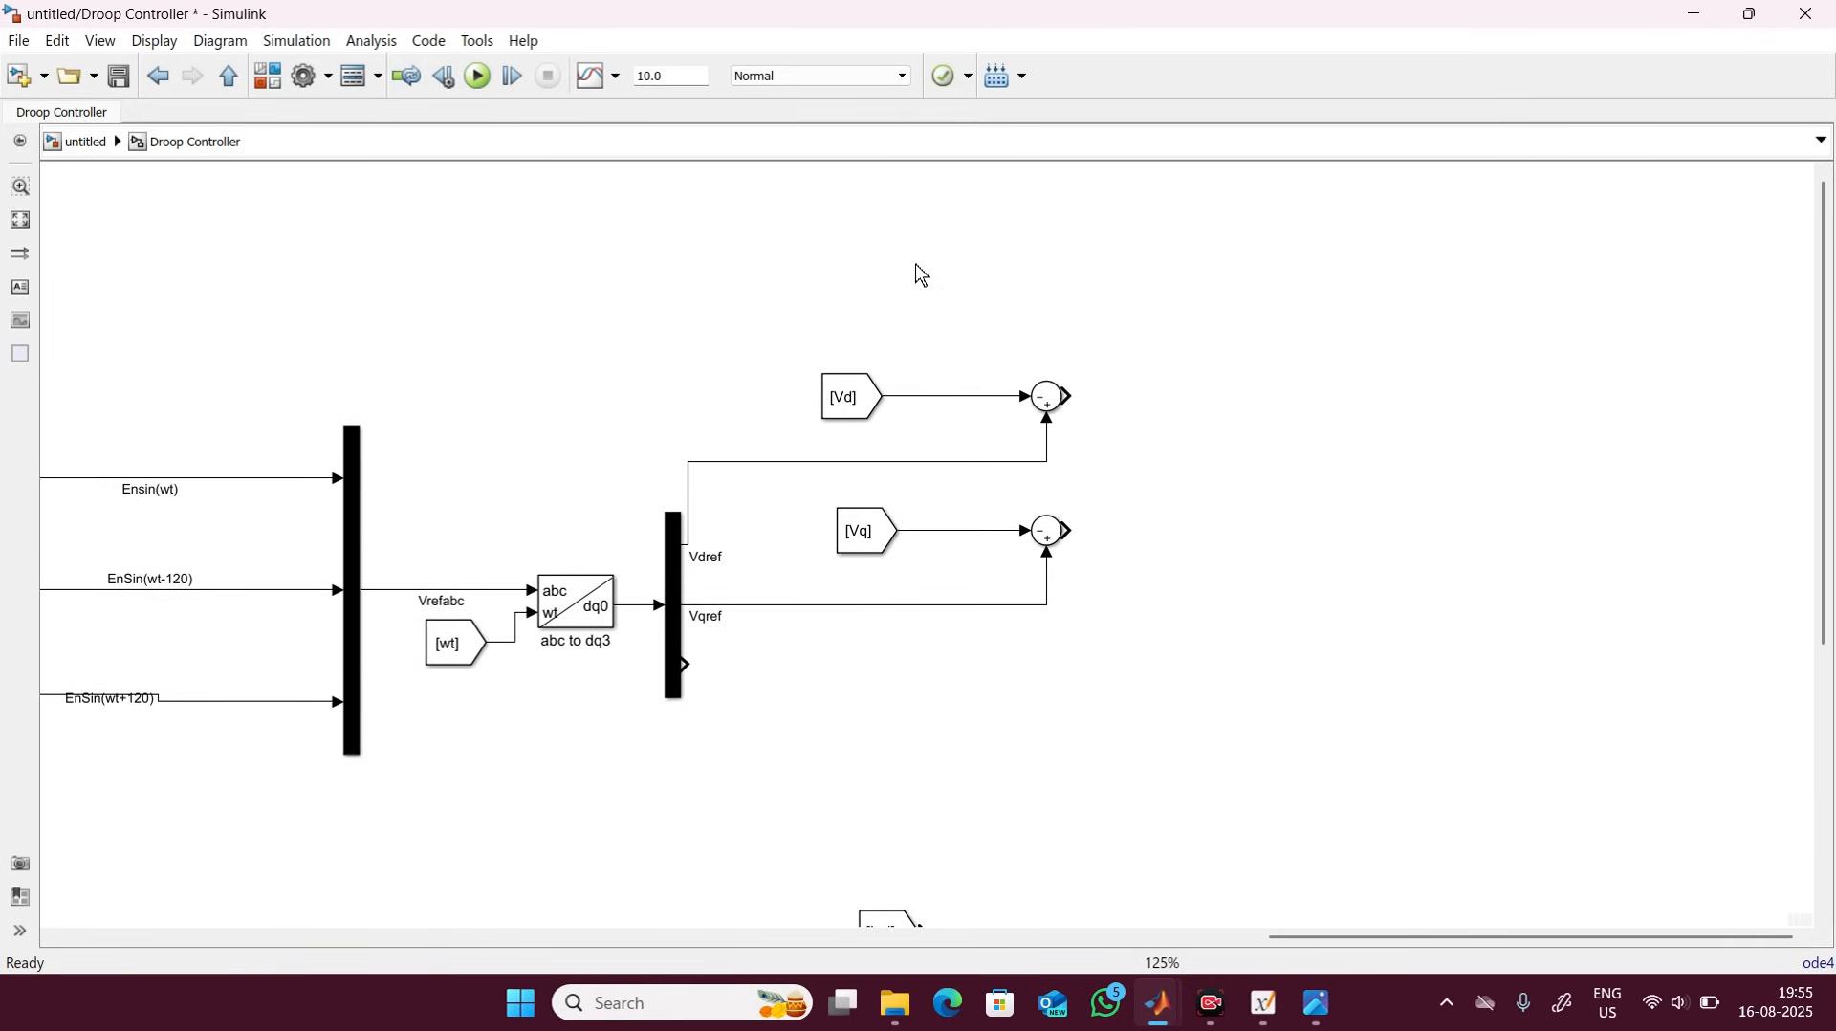
left_click_drag(799, 328, 1105, 467)
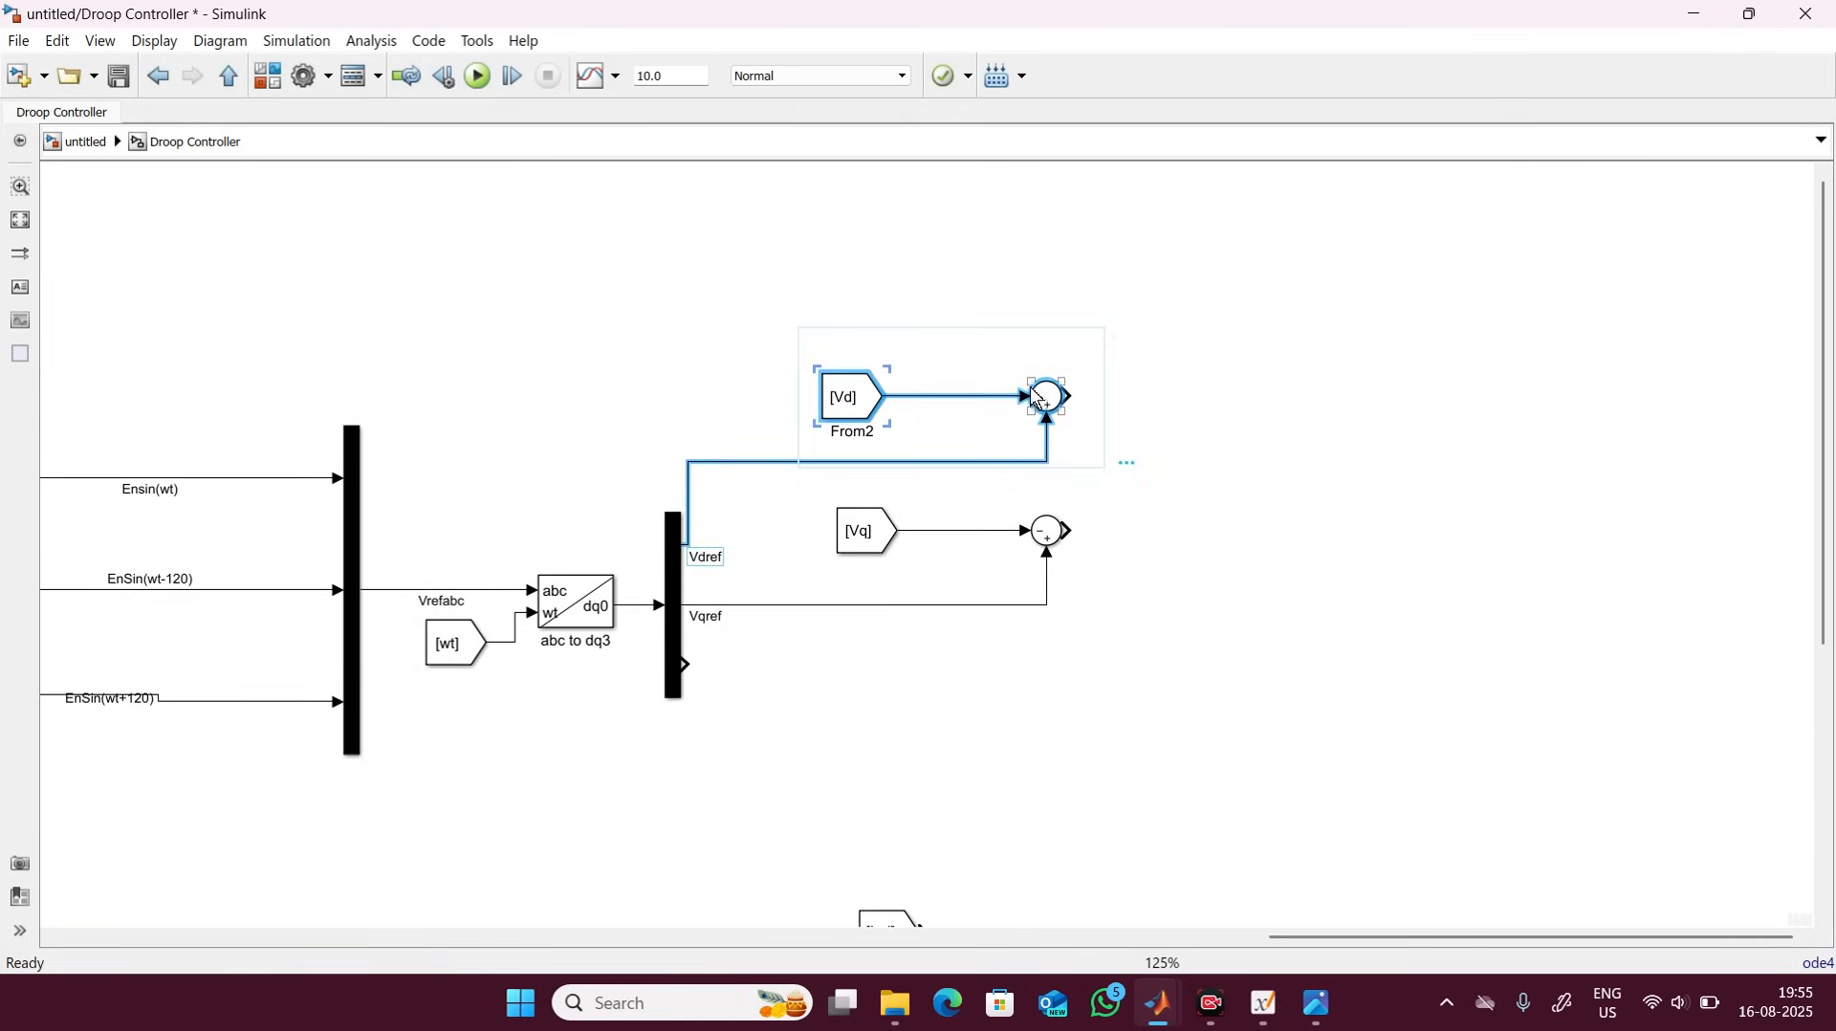
left_click_drag(1040, 401, 1046, 280)
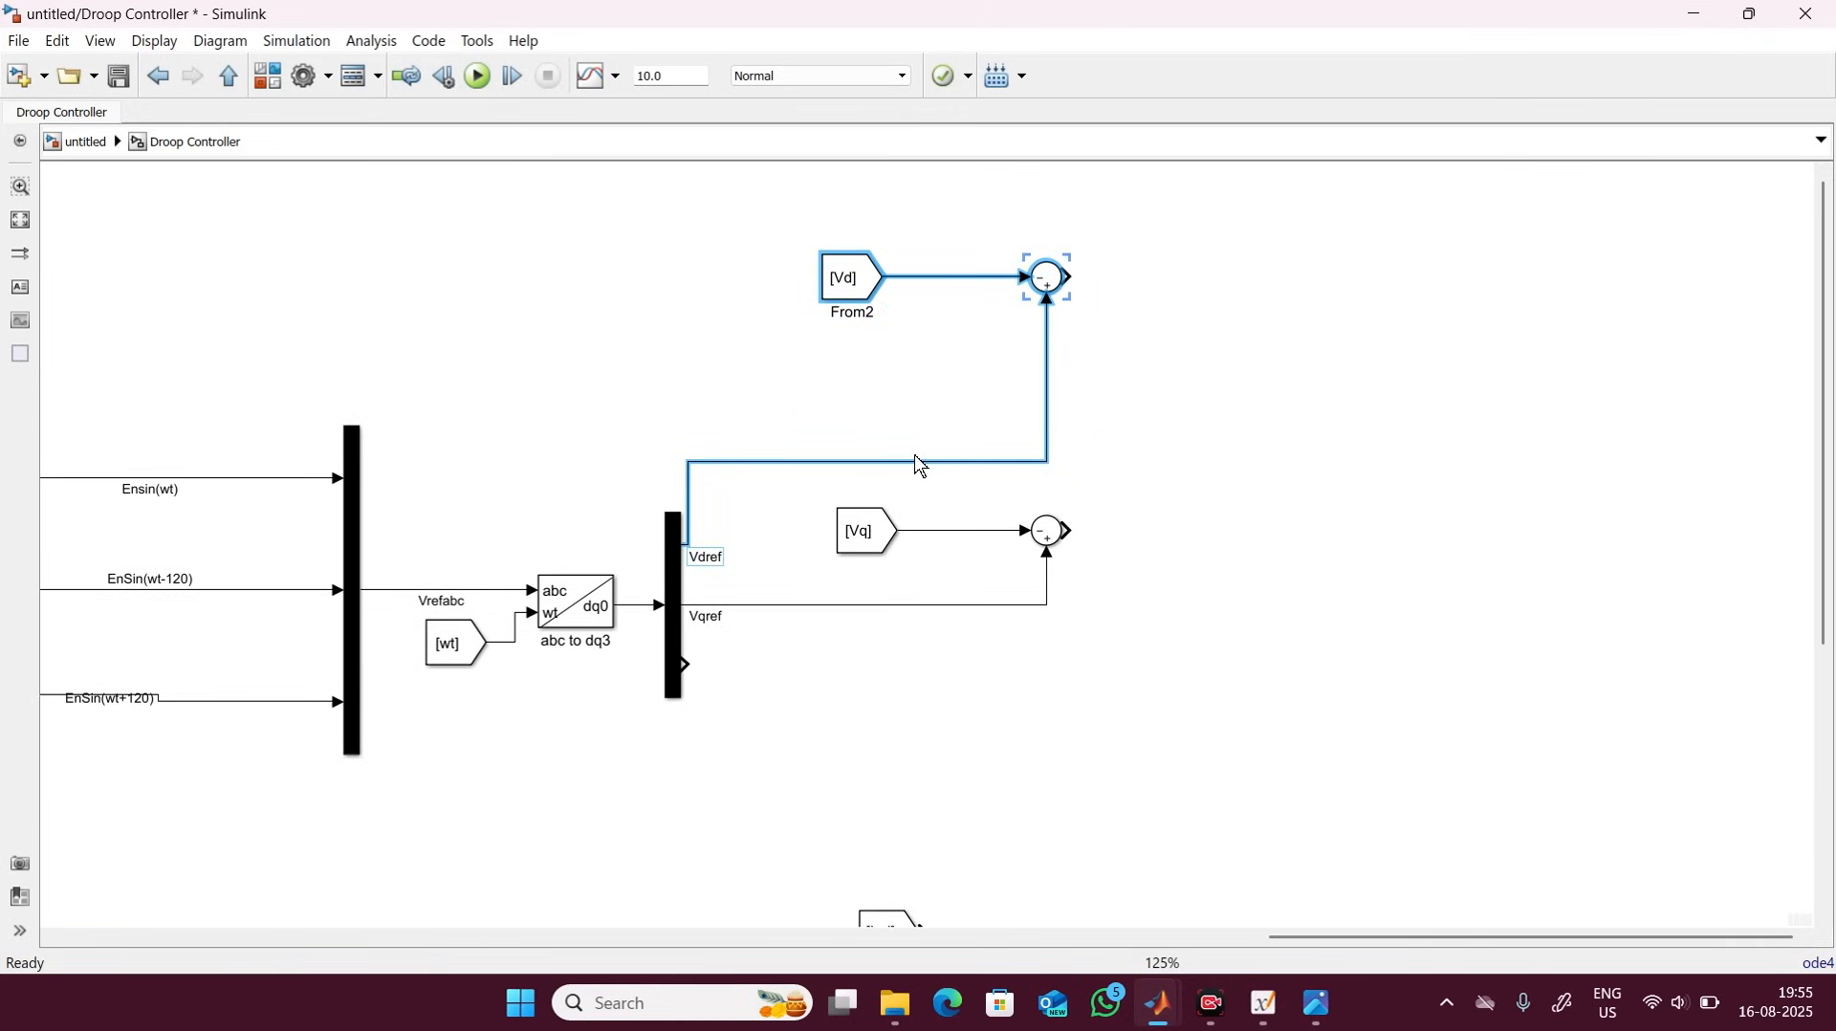
left_click_drag(920, 466, 919, 360)
left_click(1107, 485)
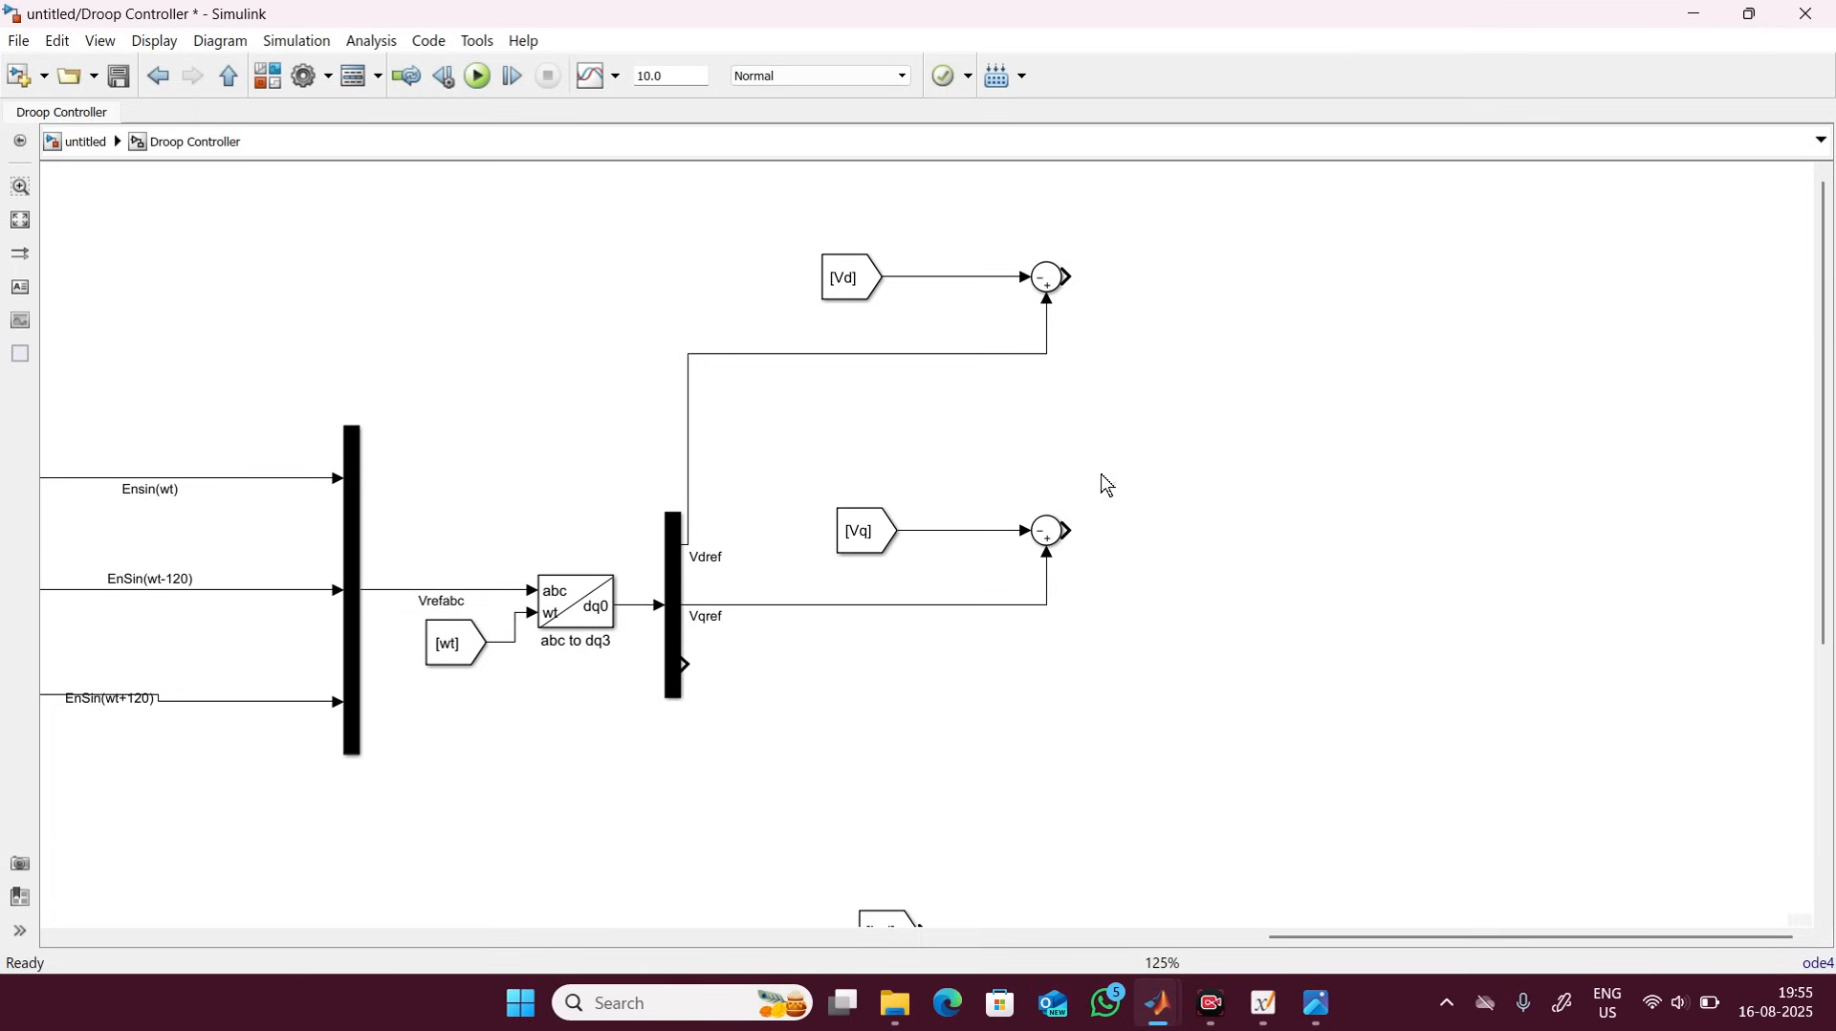
Add a PID Controller block and connect its input to the output of the Vd Sum block.
double_click(1222, 336)
type("pid")
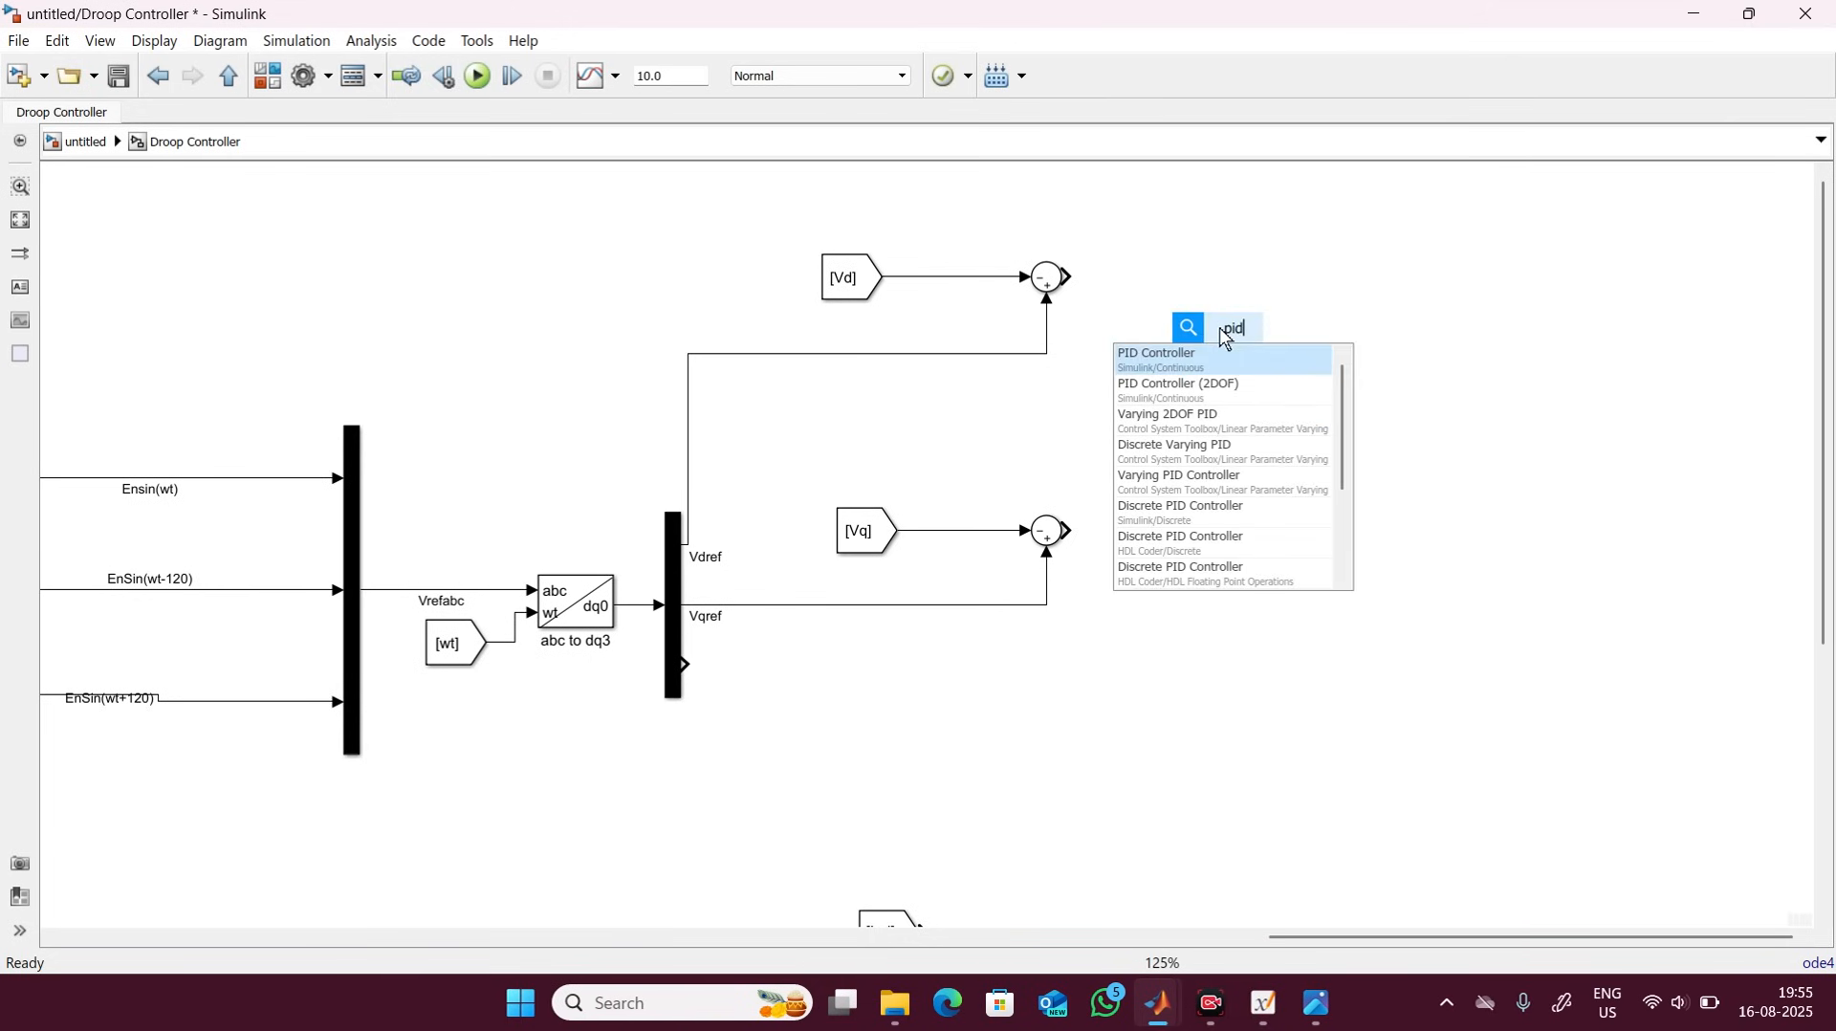
key("Return")
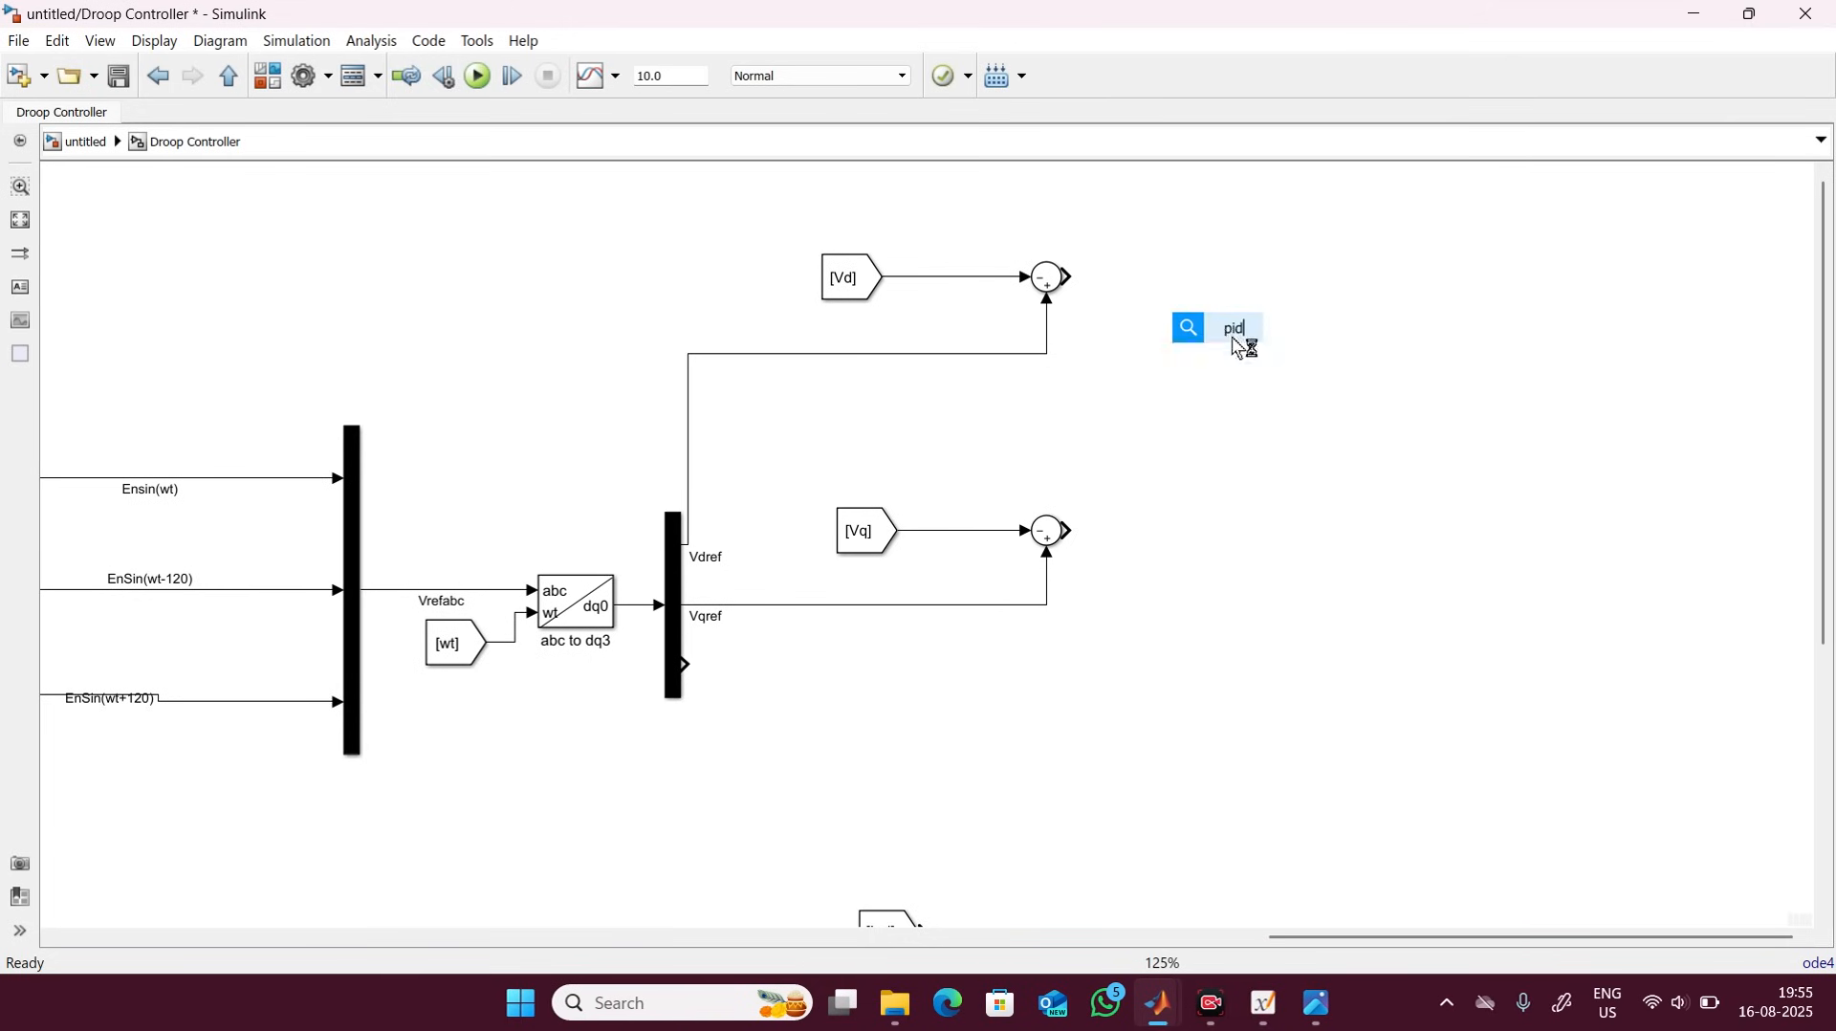
left_click_drag(1224, 337, 1208, 277)
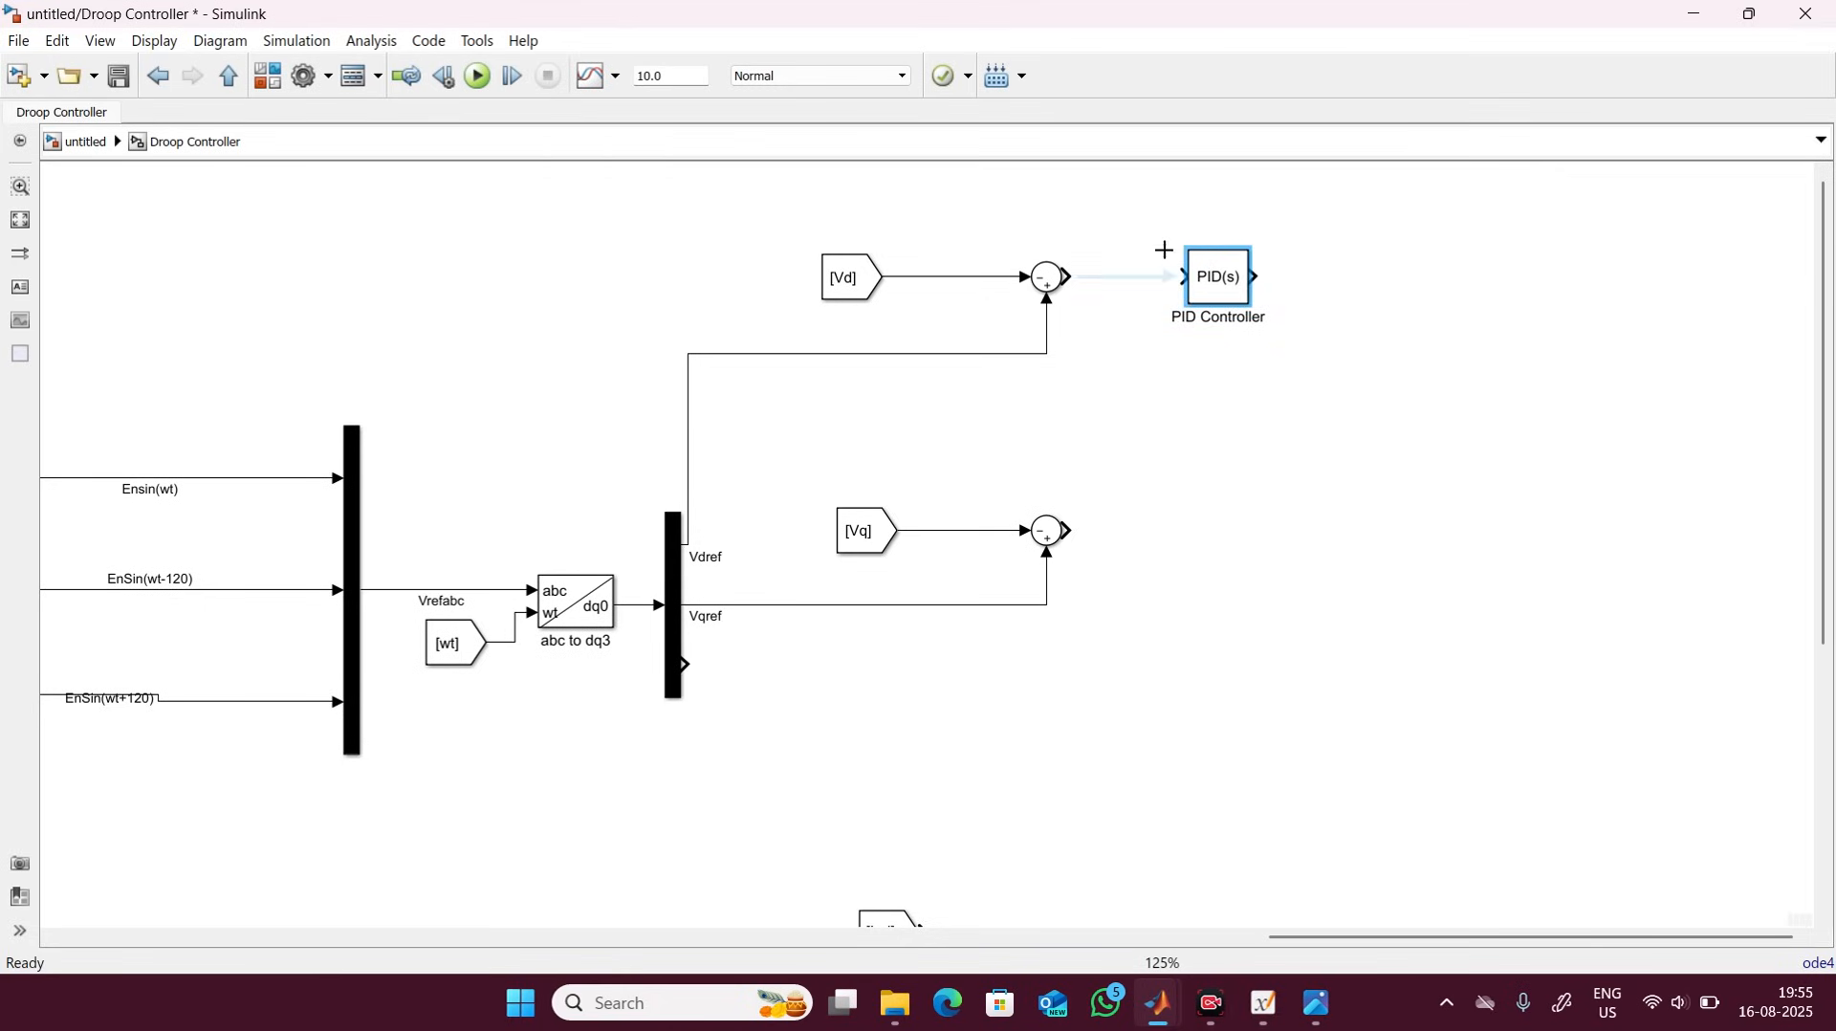
Configure the PID Controller as a discrete-time PI controller with proportional gain 0.1 and integral gain 100.
double_click(1218, 292)
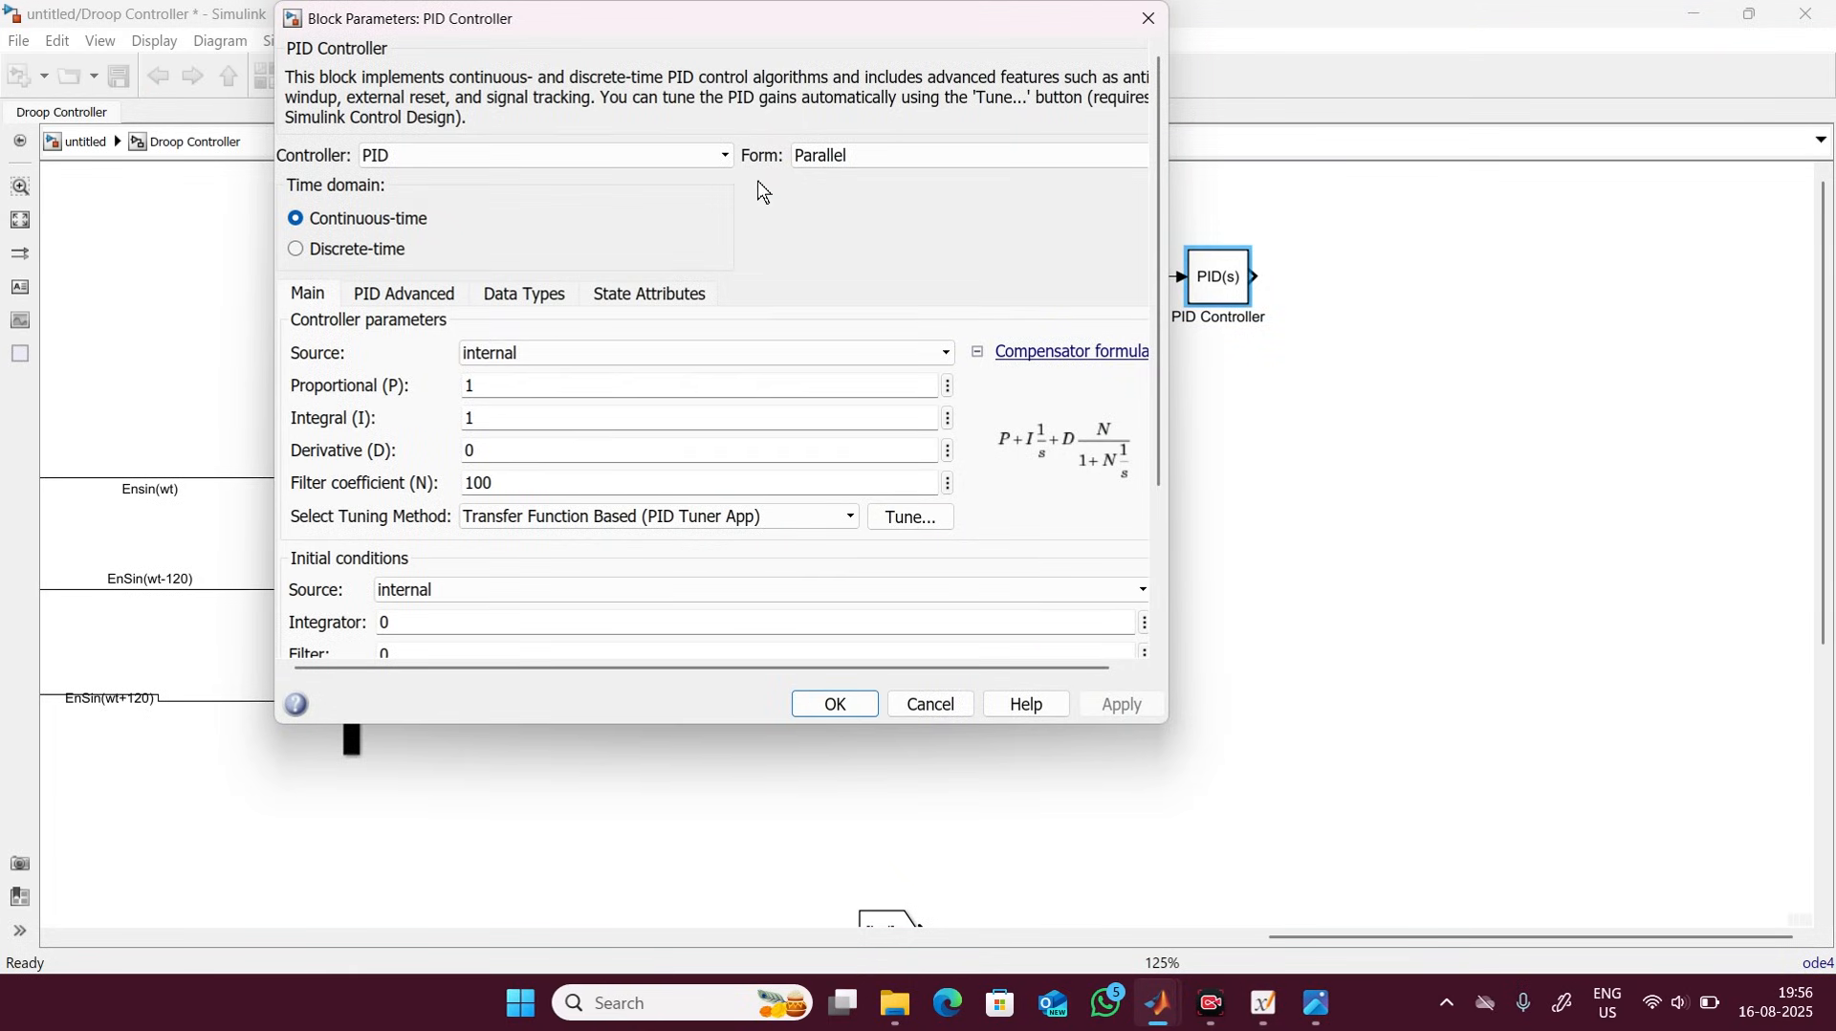
left_click(294, 248)
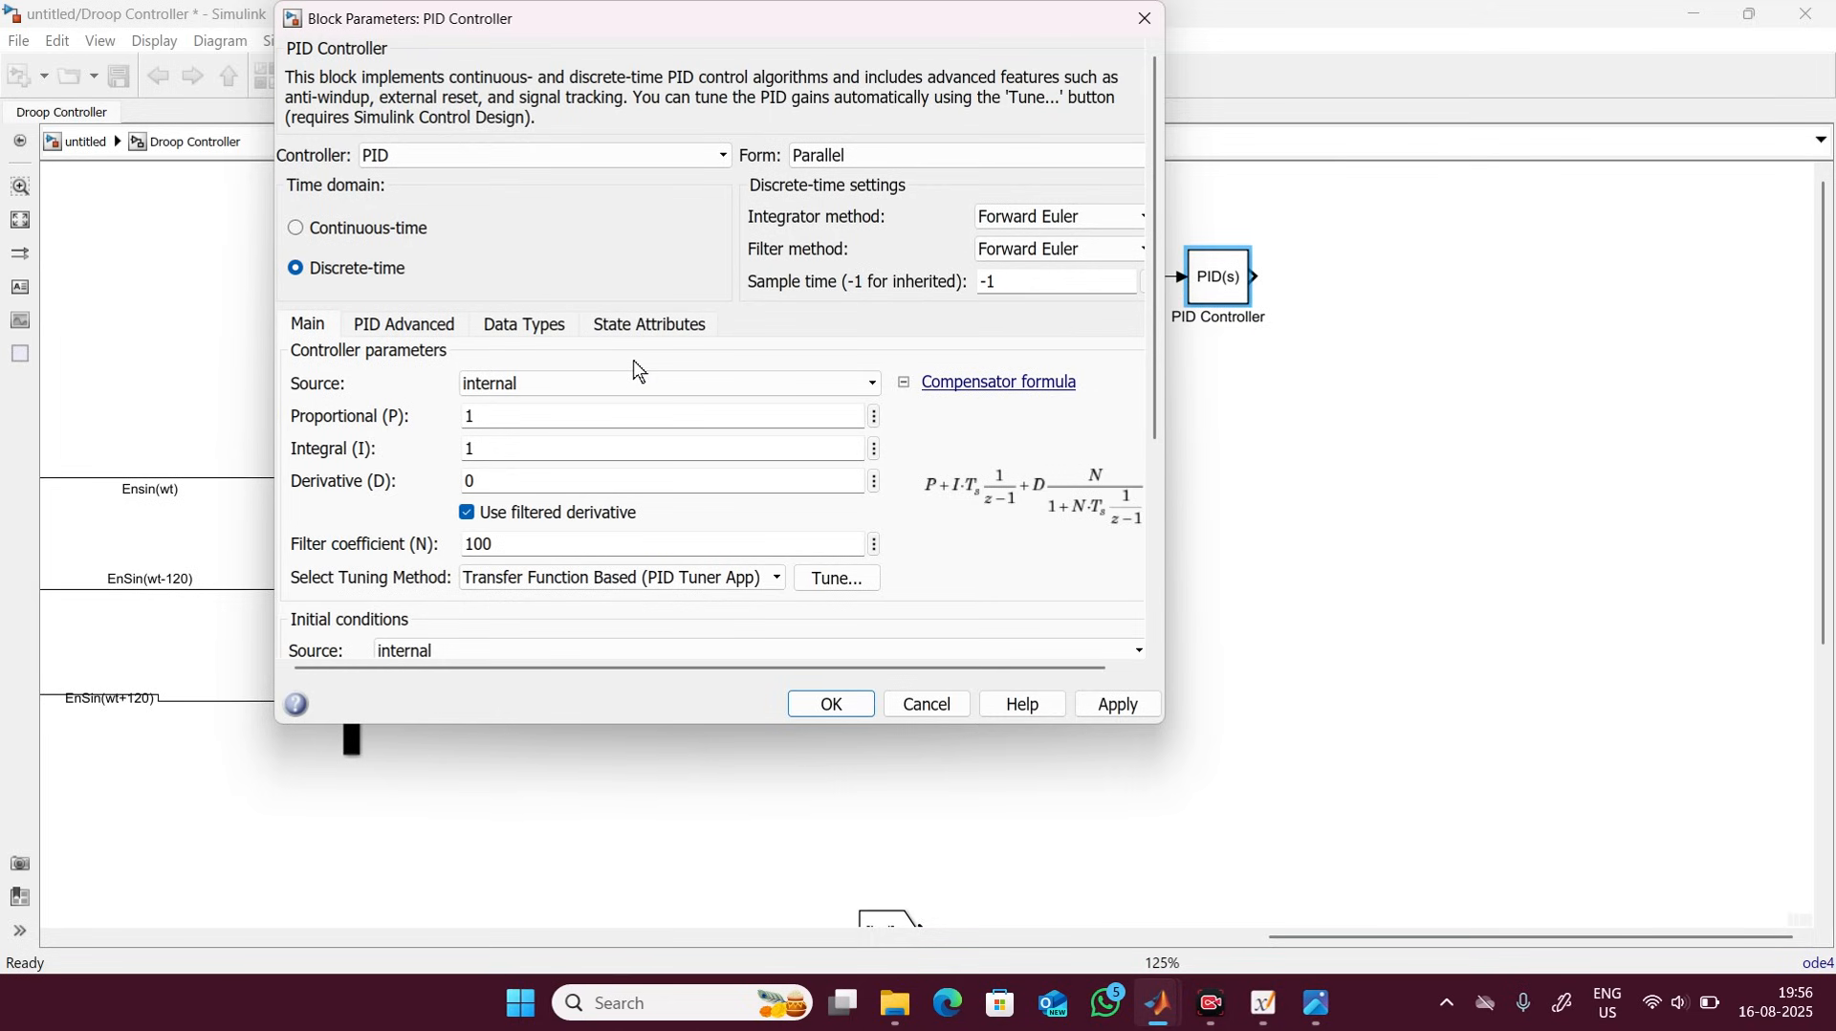
double_click(521, 405)
type("0.")
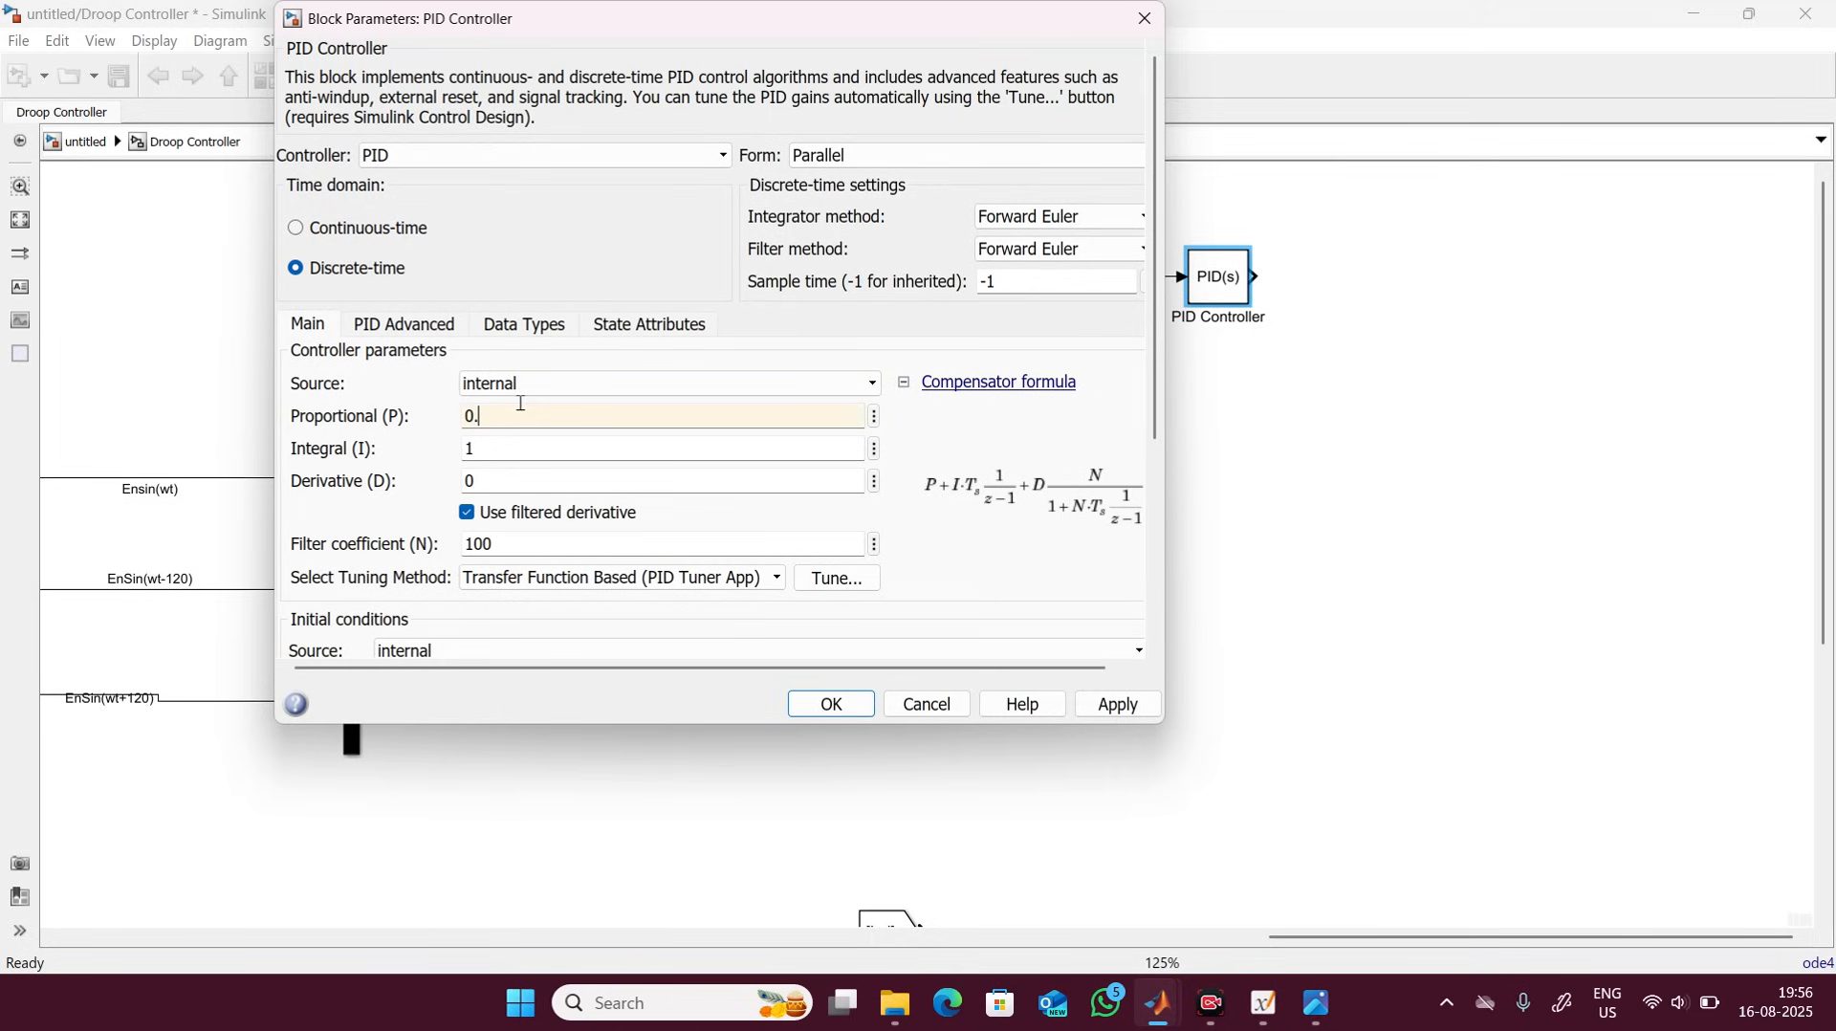
type("1")
double_click(515, 440)
type("1")
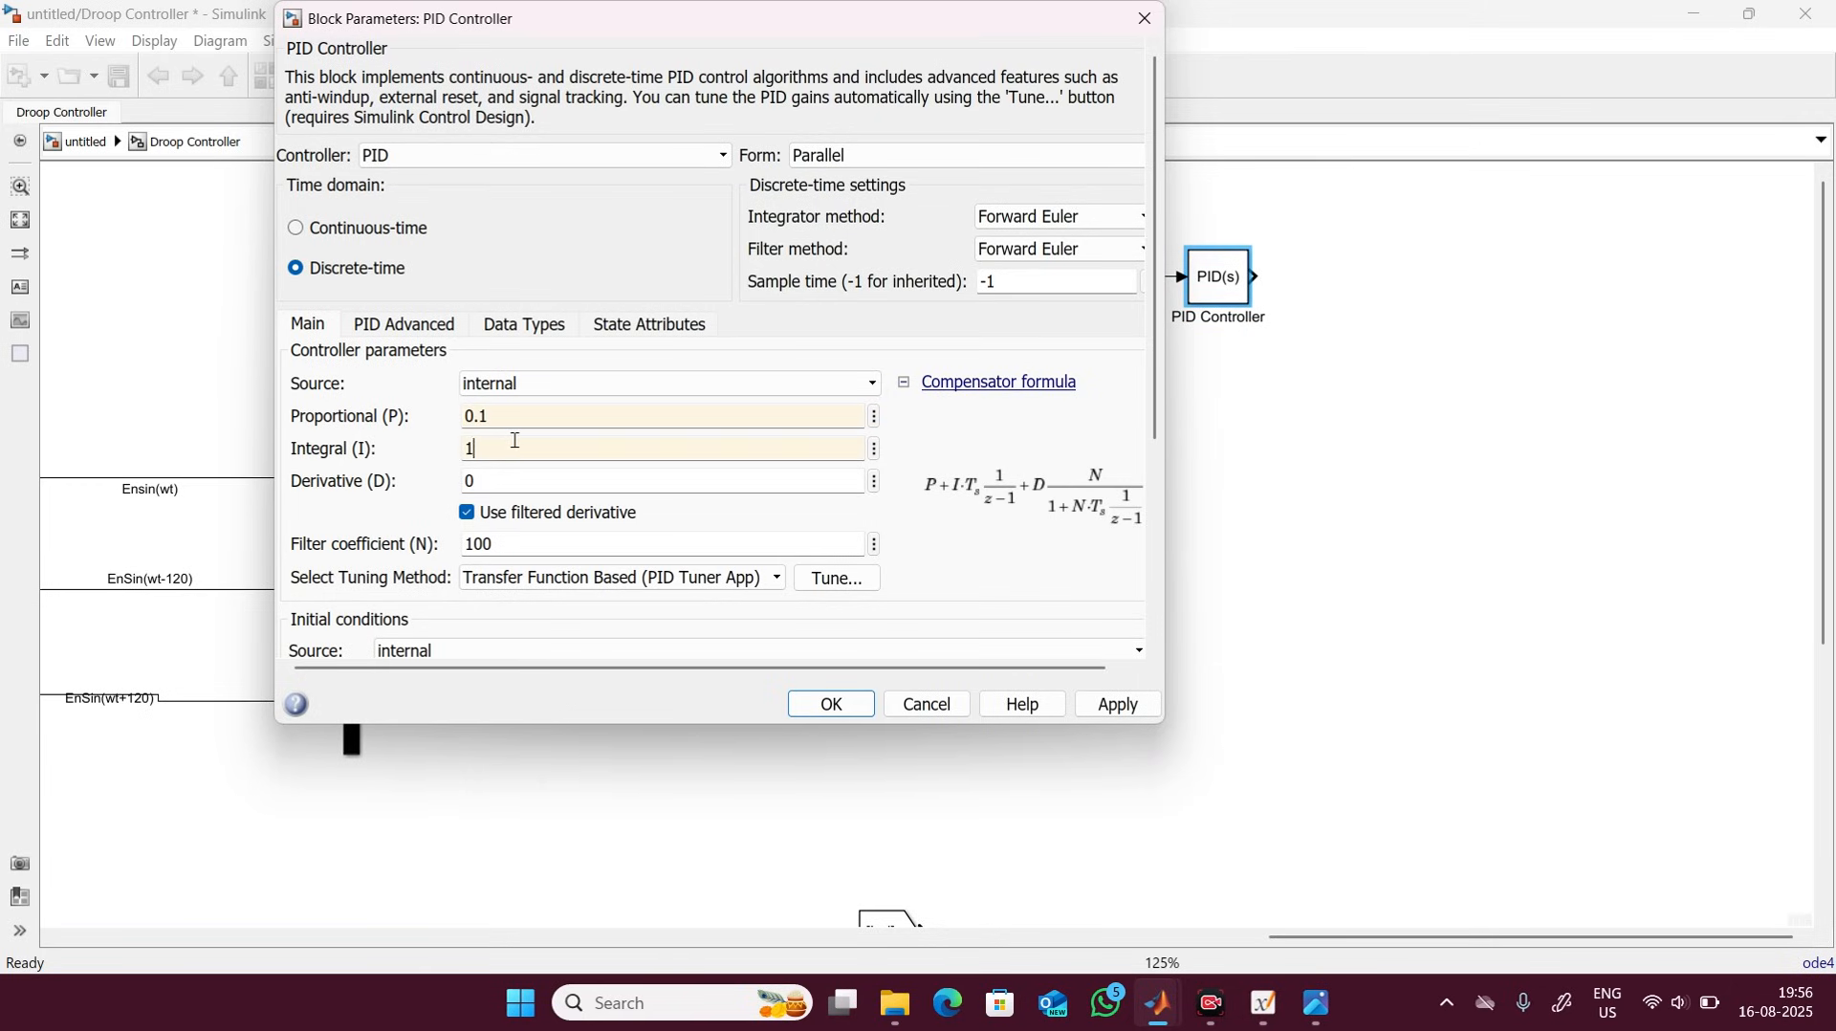
left_click(692, 156)
left_click(367, 196)
left_click(1090, 704)
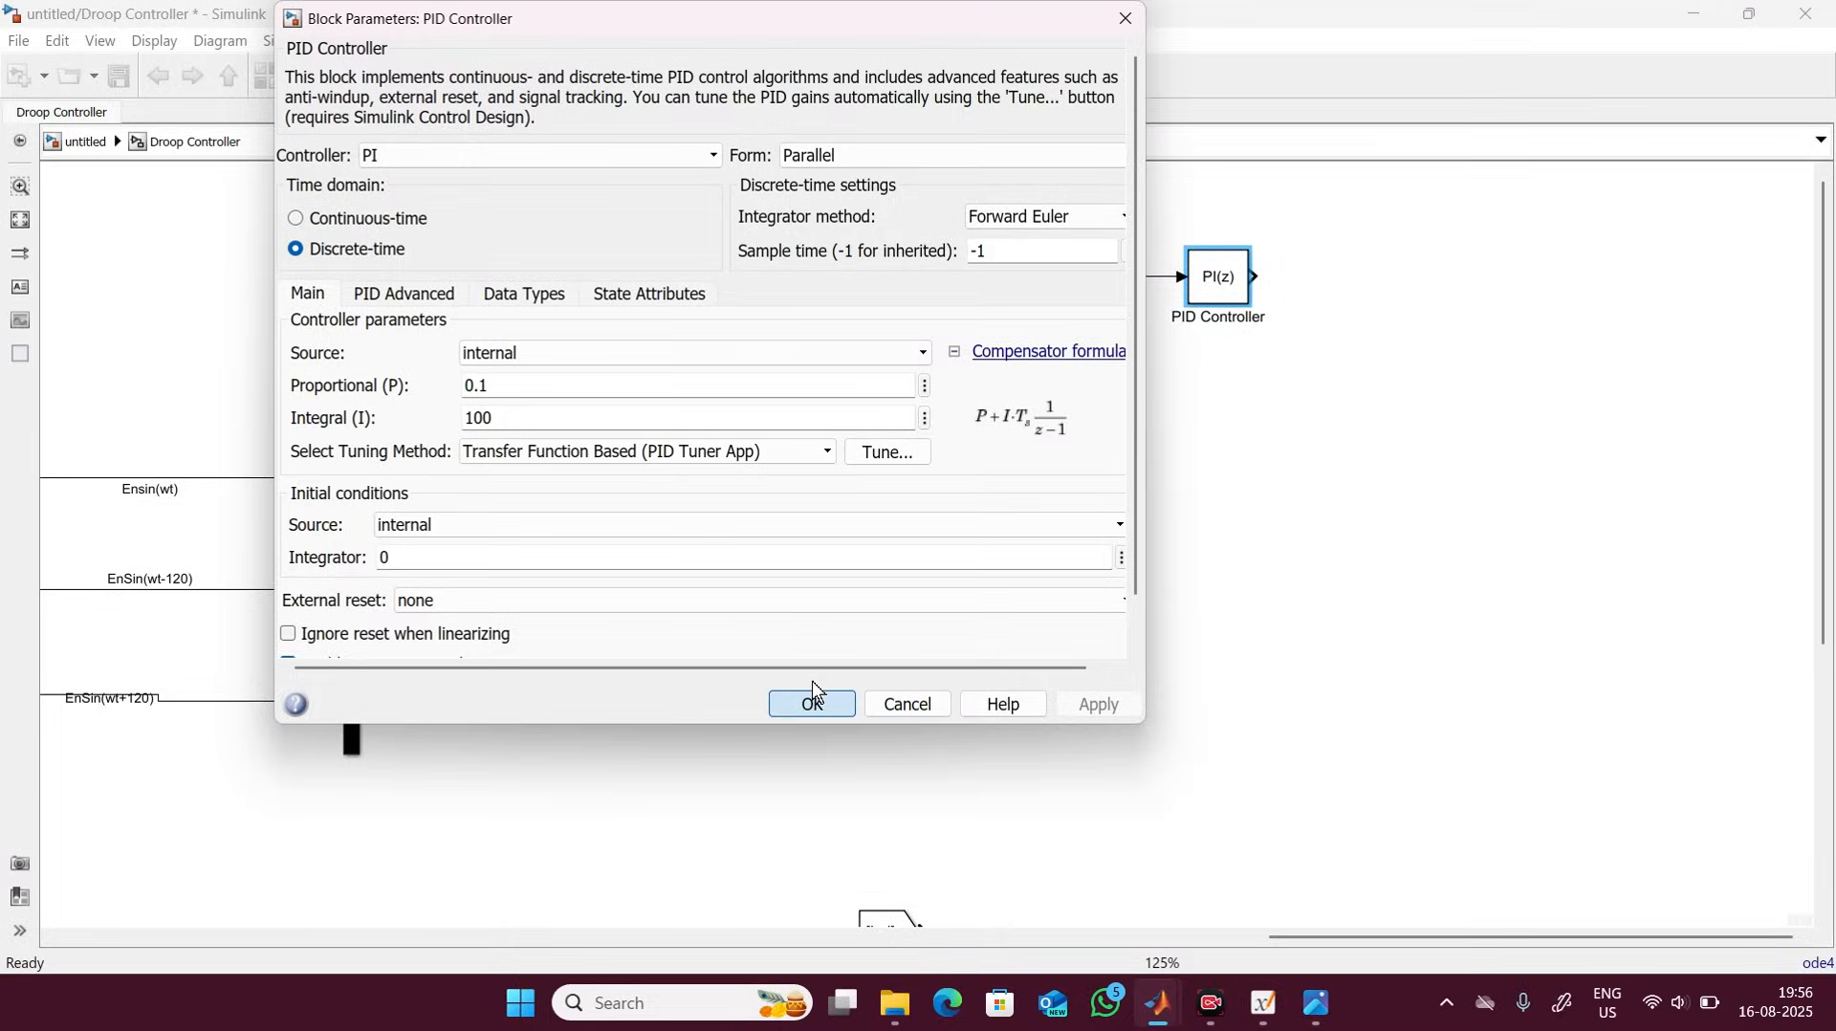
left_click(813, 702)
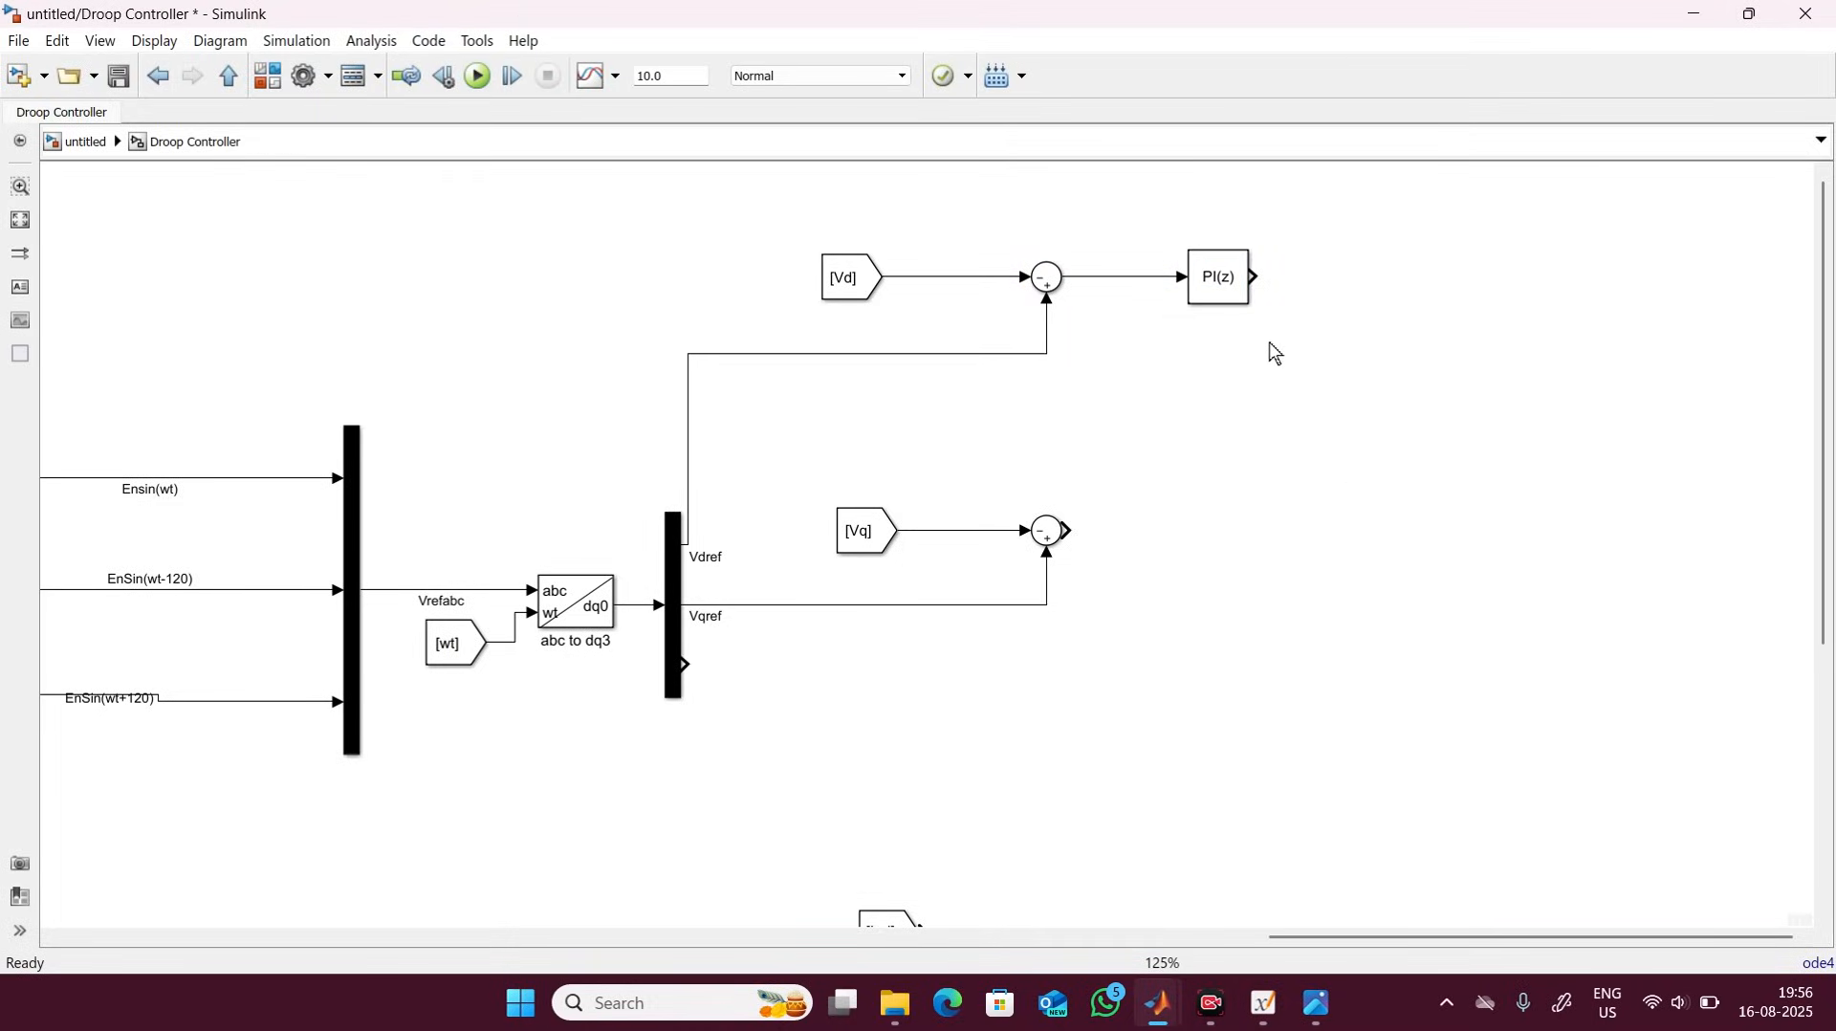
Duplicate the PI controller and connect the copy to the output of the Vq Sum block.
left_click(1224, 297)
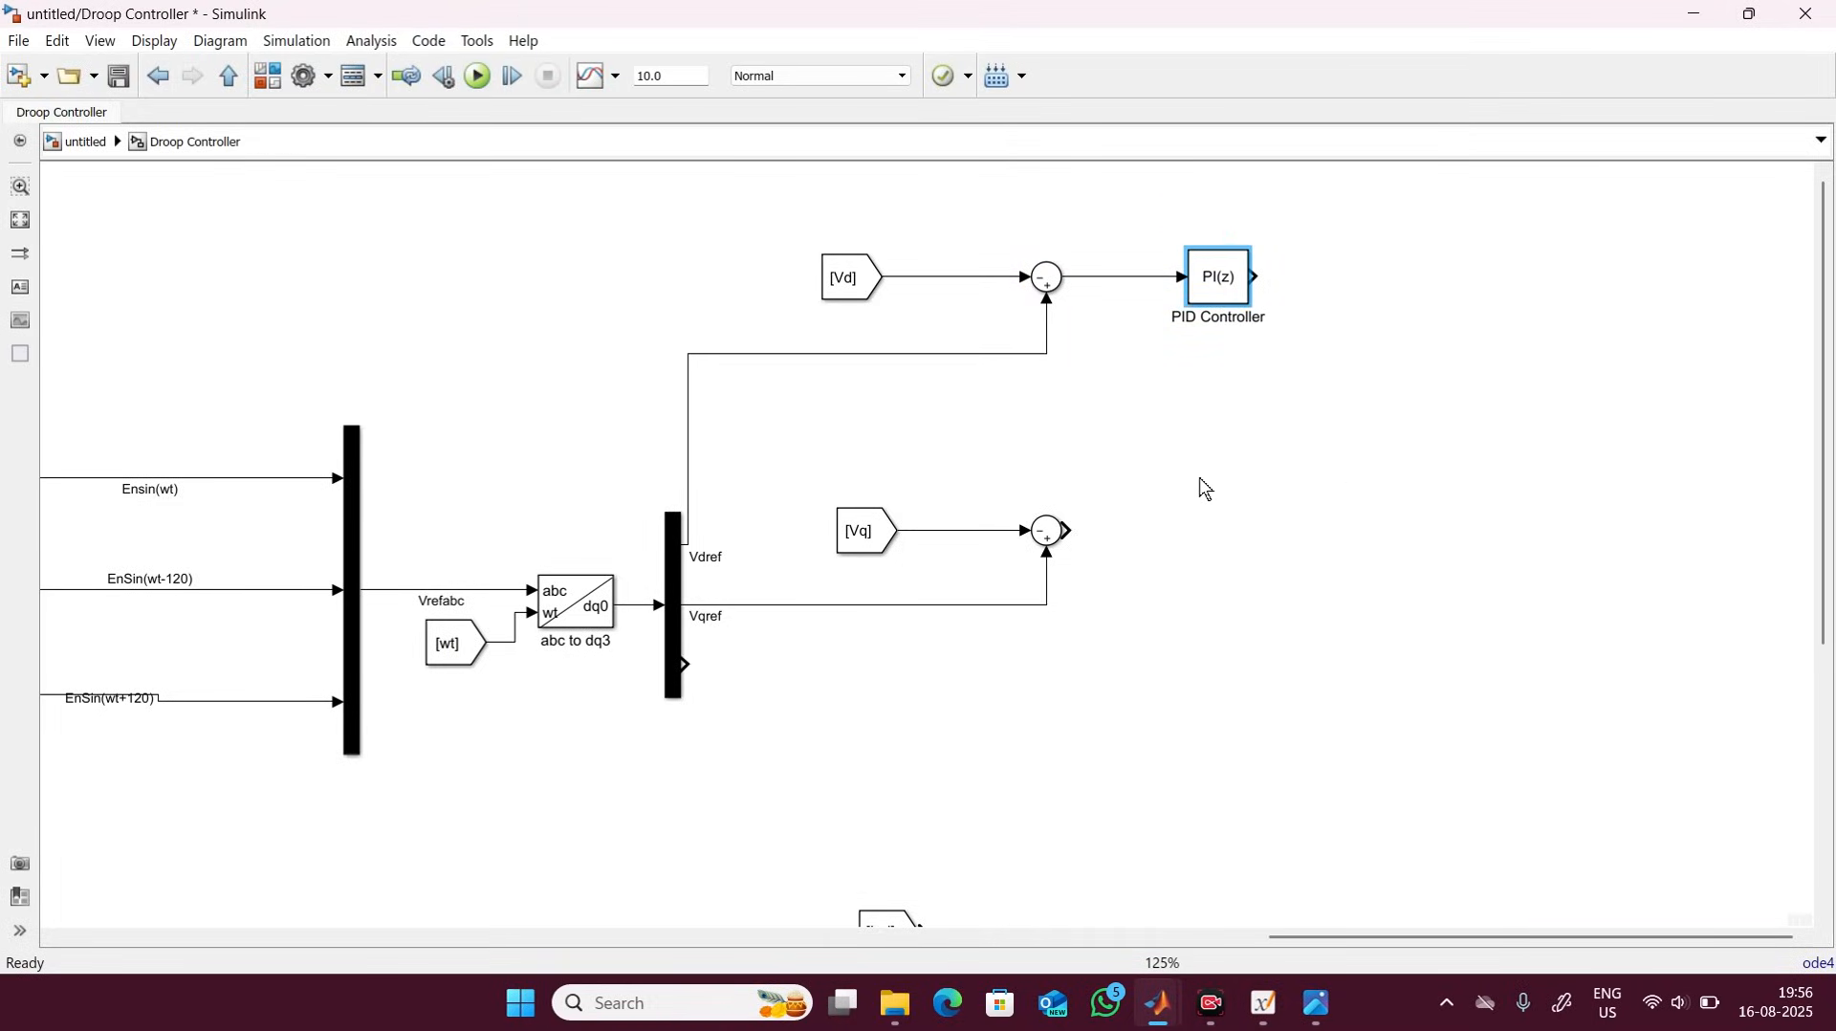
key("ctrl+v")
left_click_drag(1230, 517, 1171, 531)
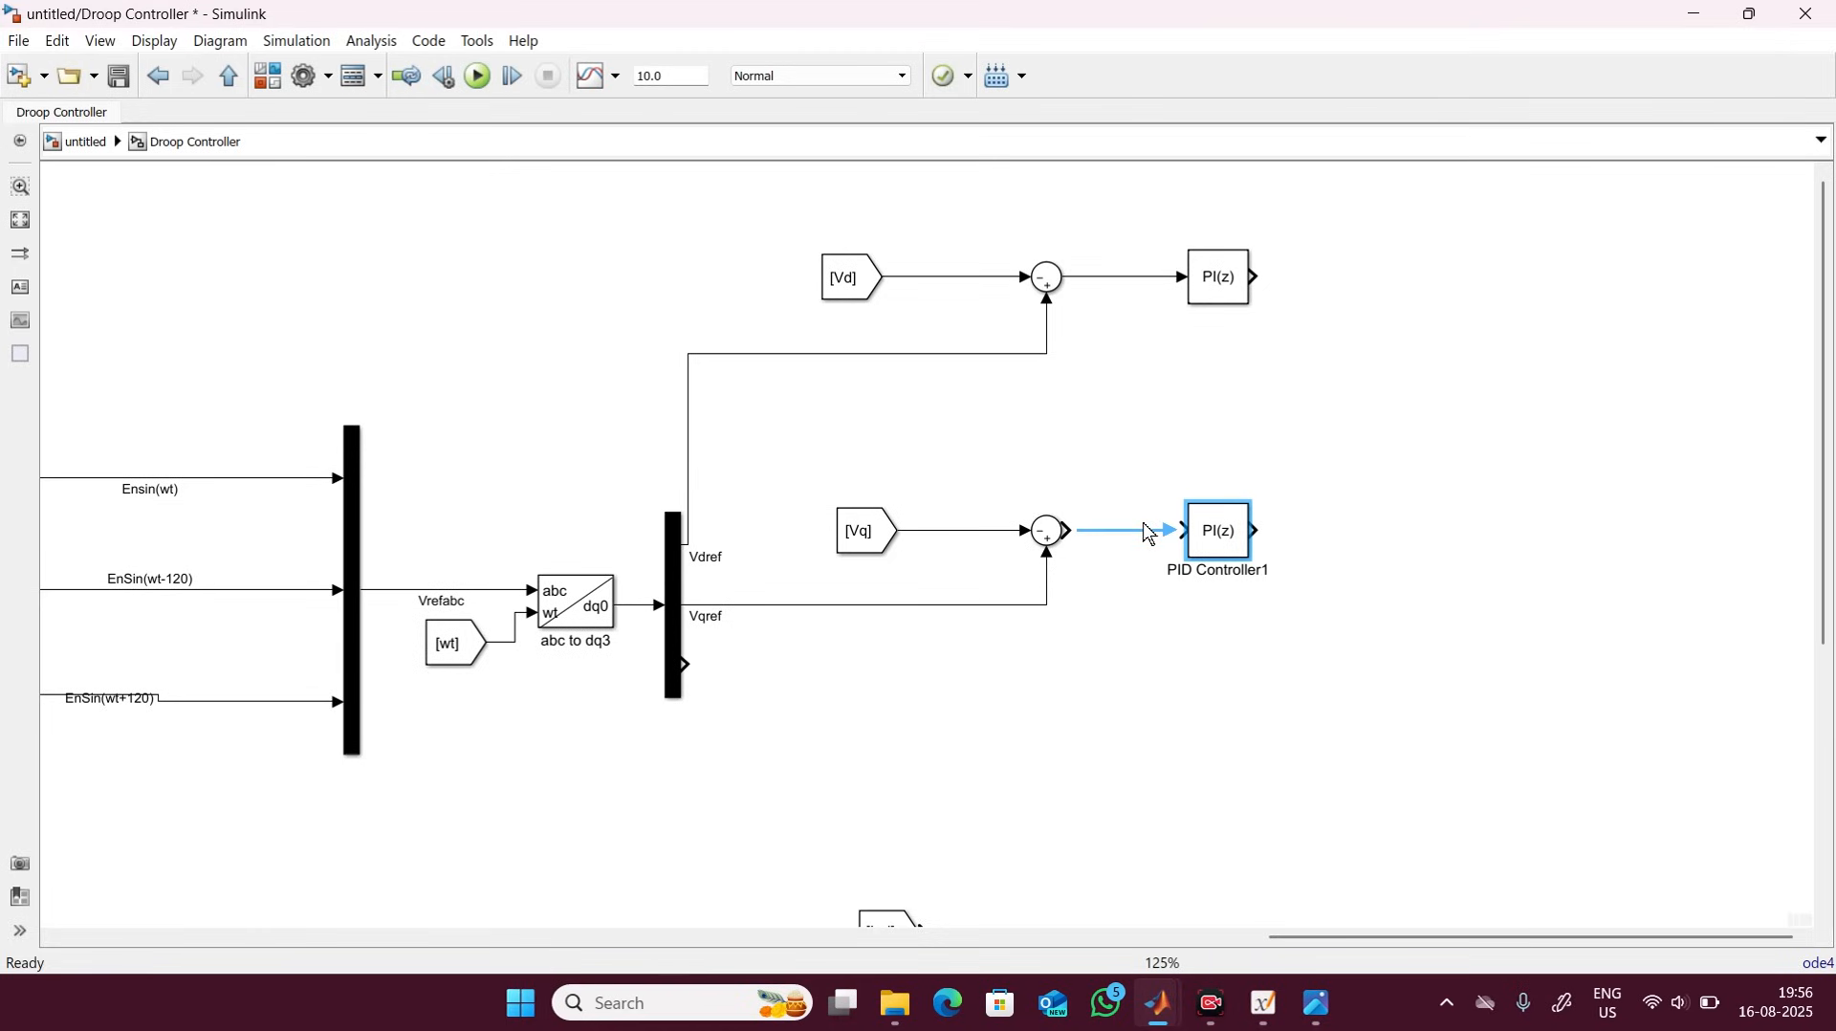
left_click(1378, 529)
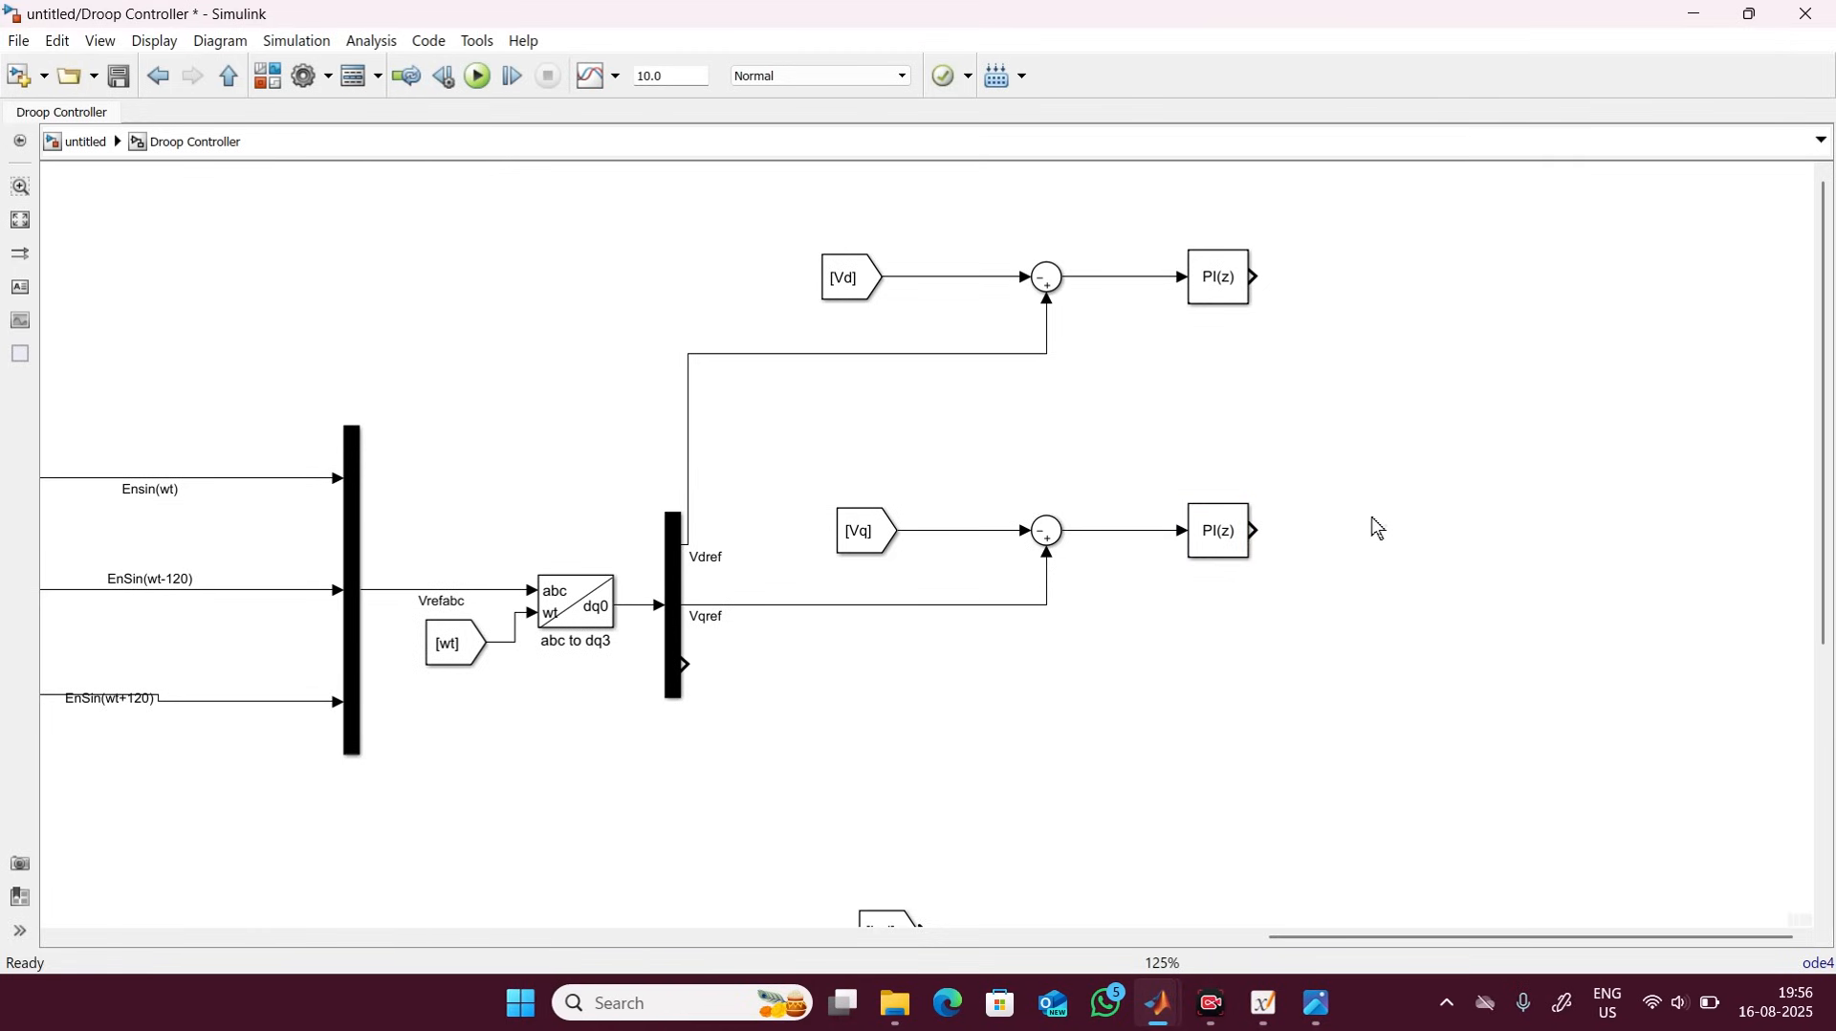
Copy the Sum block beyond the Vd branch's PI controller and connect it to the controller's output.
left_click(1045, 279)
key("ctrl+c")
key("ctrl+v")
mouse_move(1378, 300)
left_mouse_down()
mouse_move(1451, 277)
mouse_move(1363, 277)
left_mouse_up()
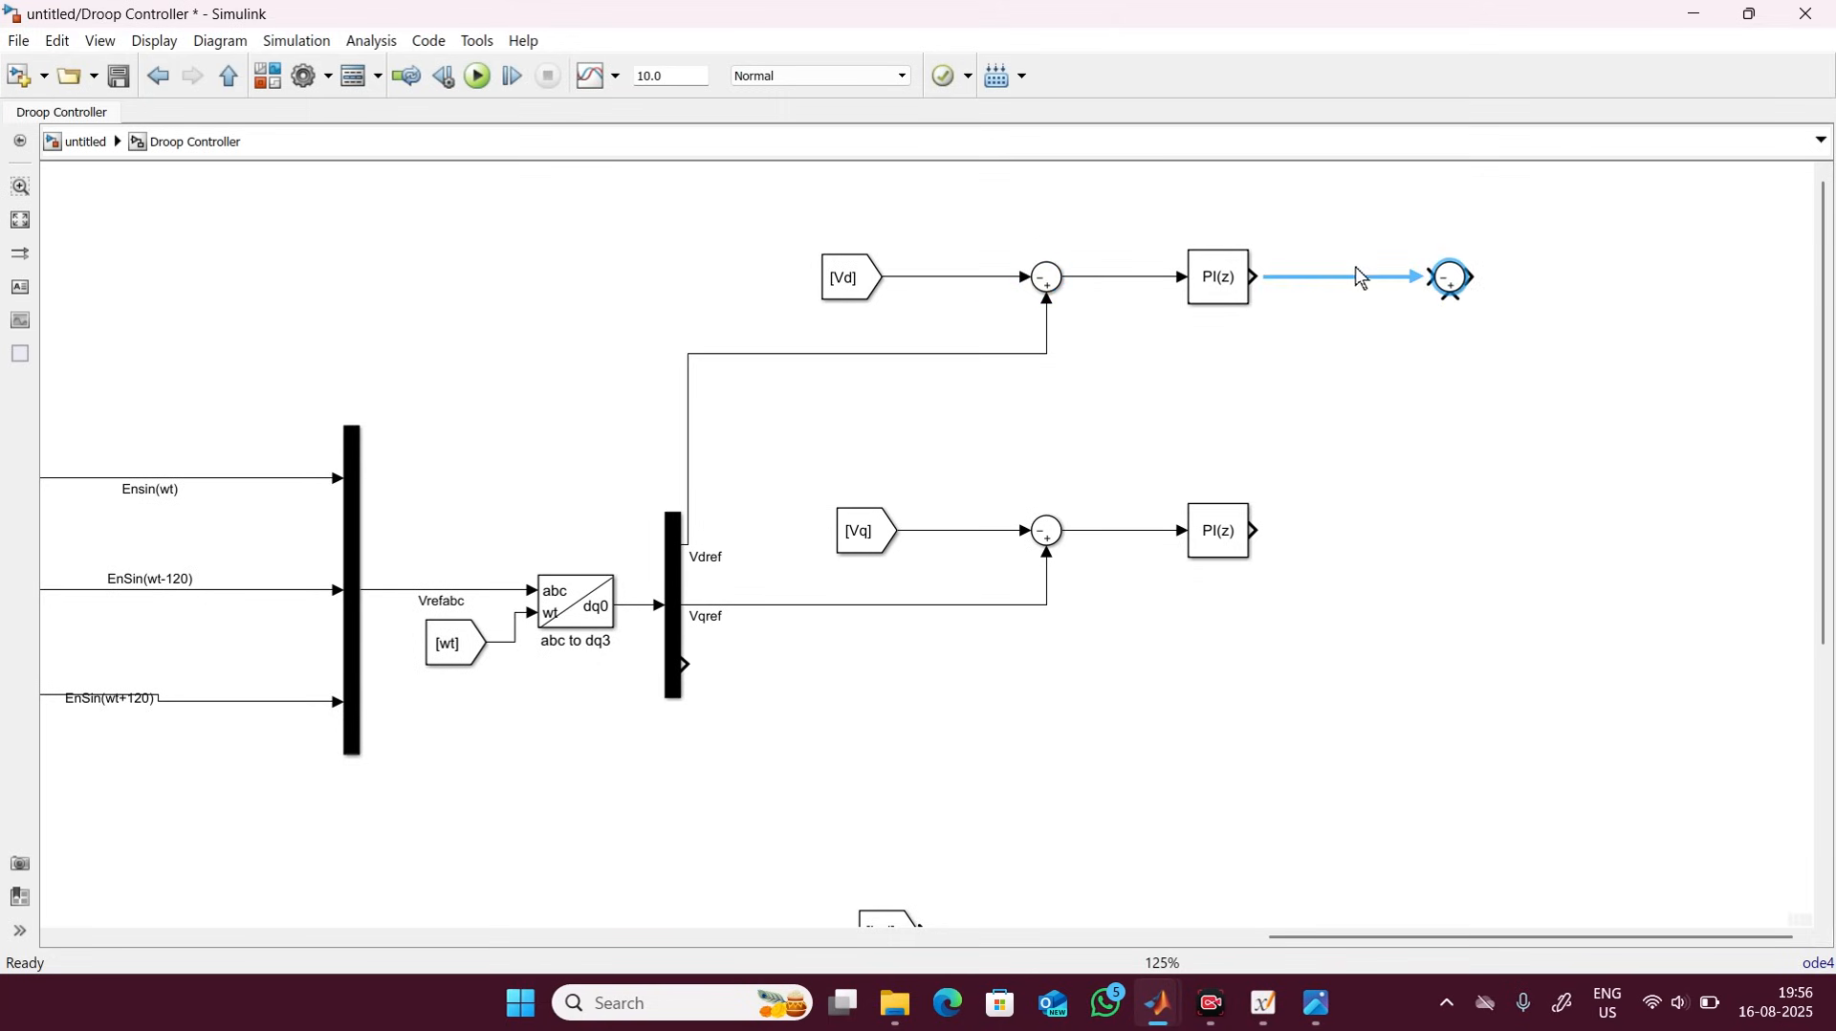
left_click(1446, 277)
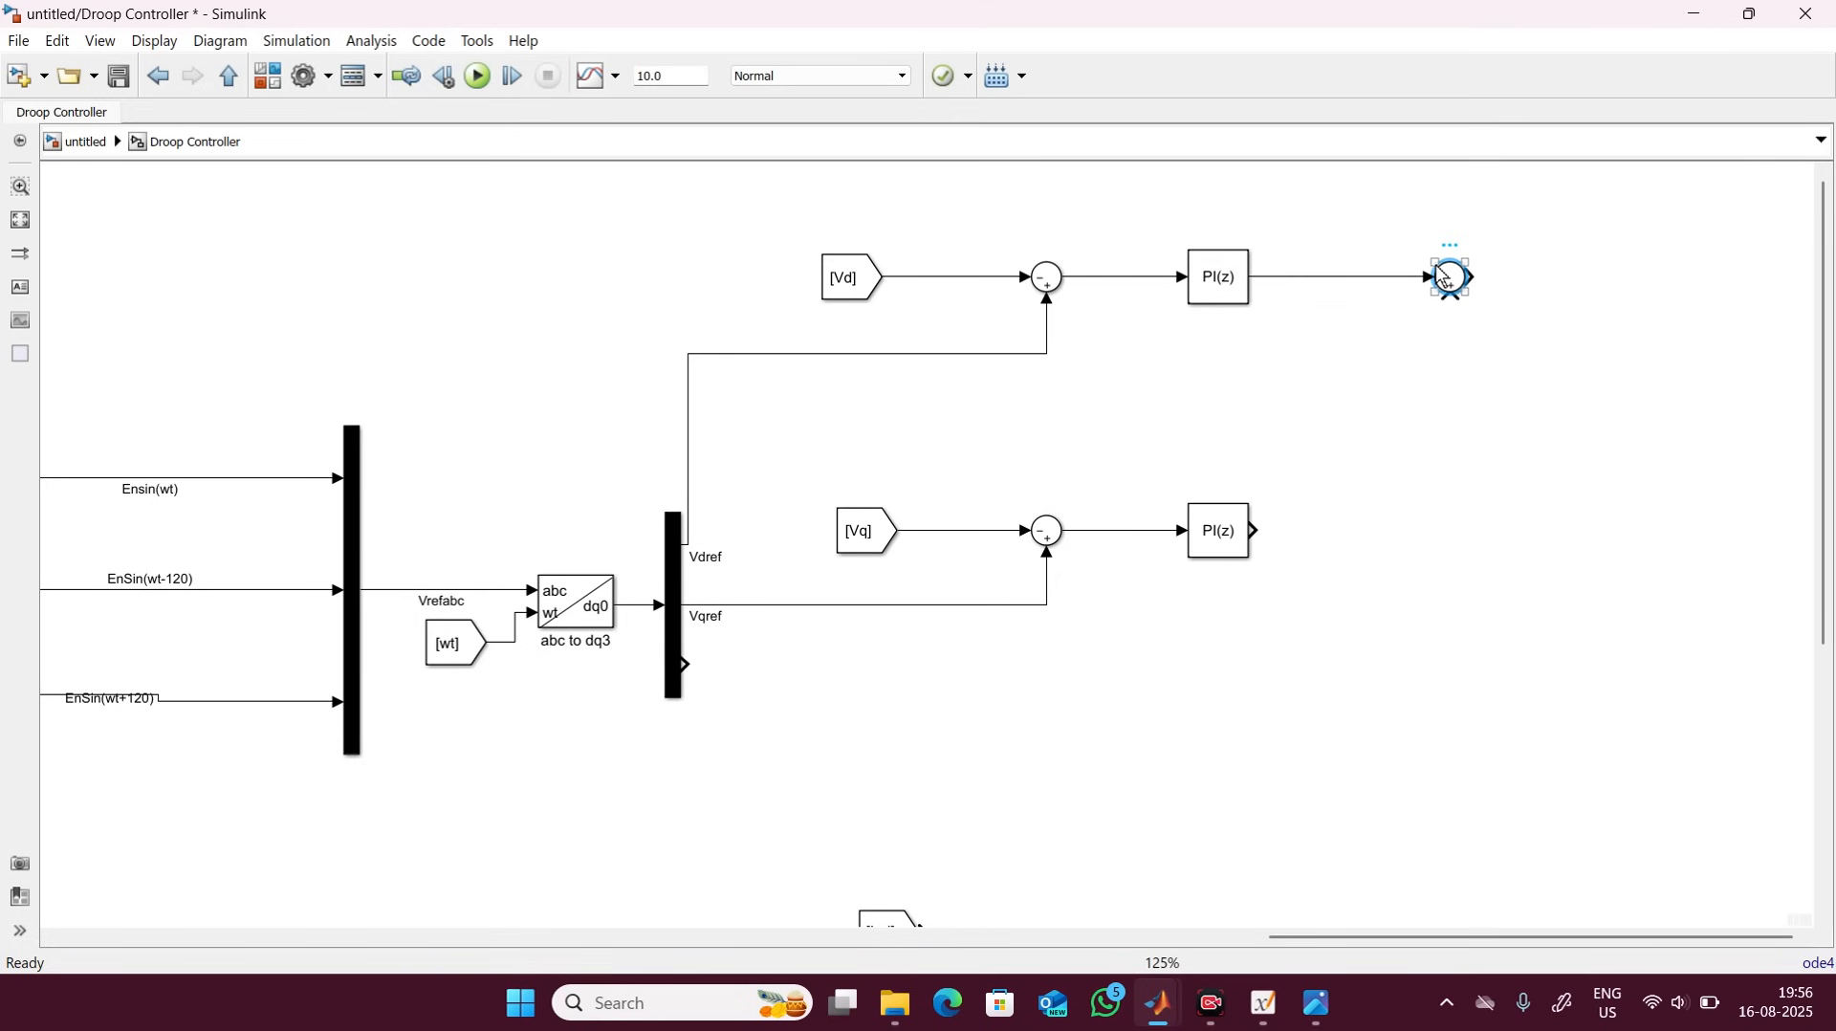
Set the list of signs of the Sum block after the Vd branch's PI controller to |++-.
double_click(1446, 277)
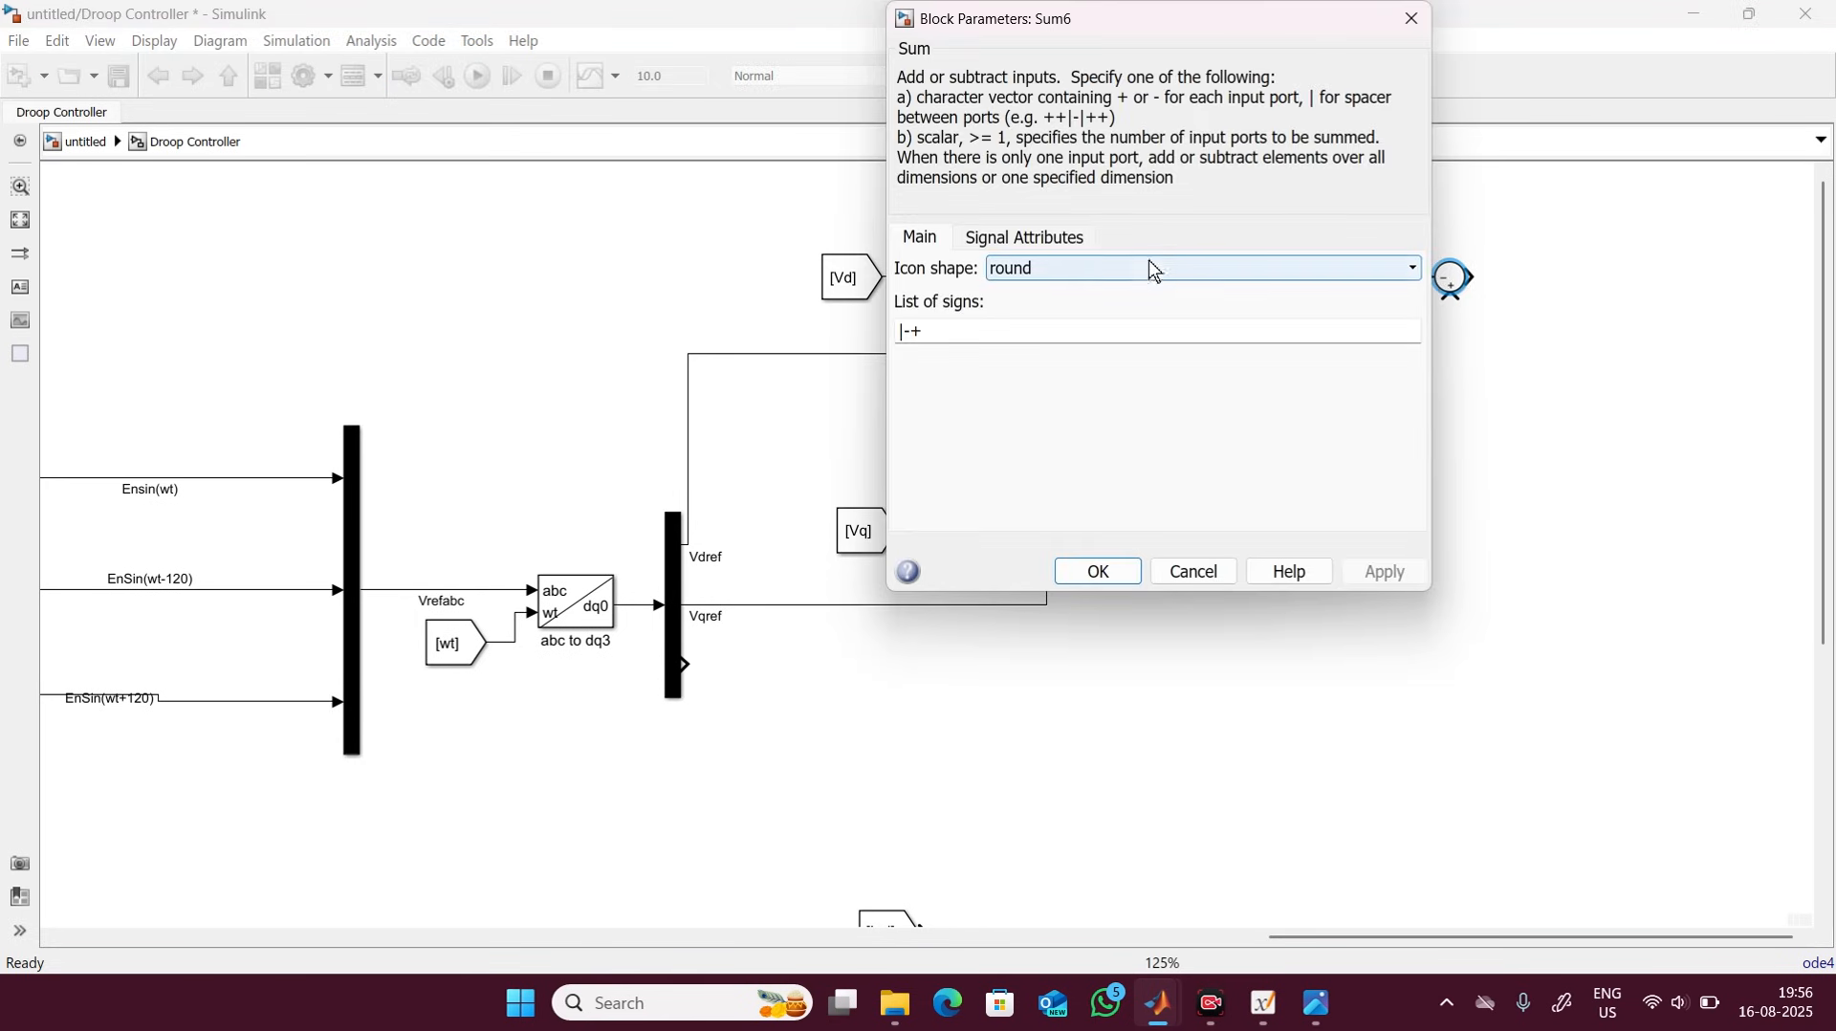
double_click(974, 317)
key("Right")
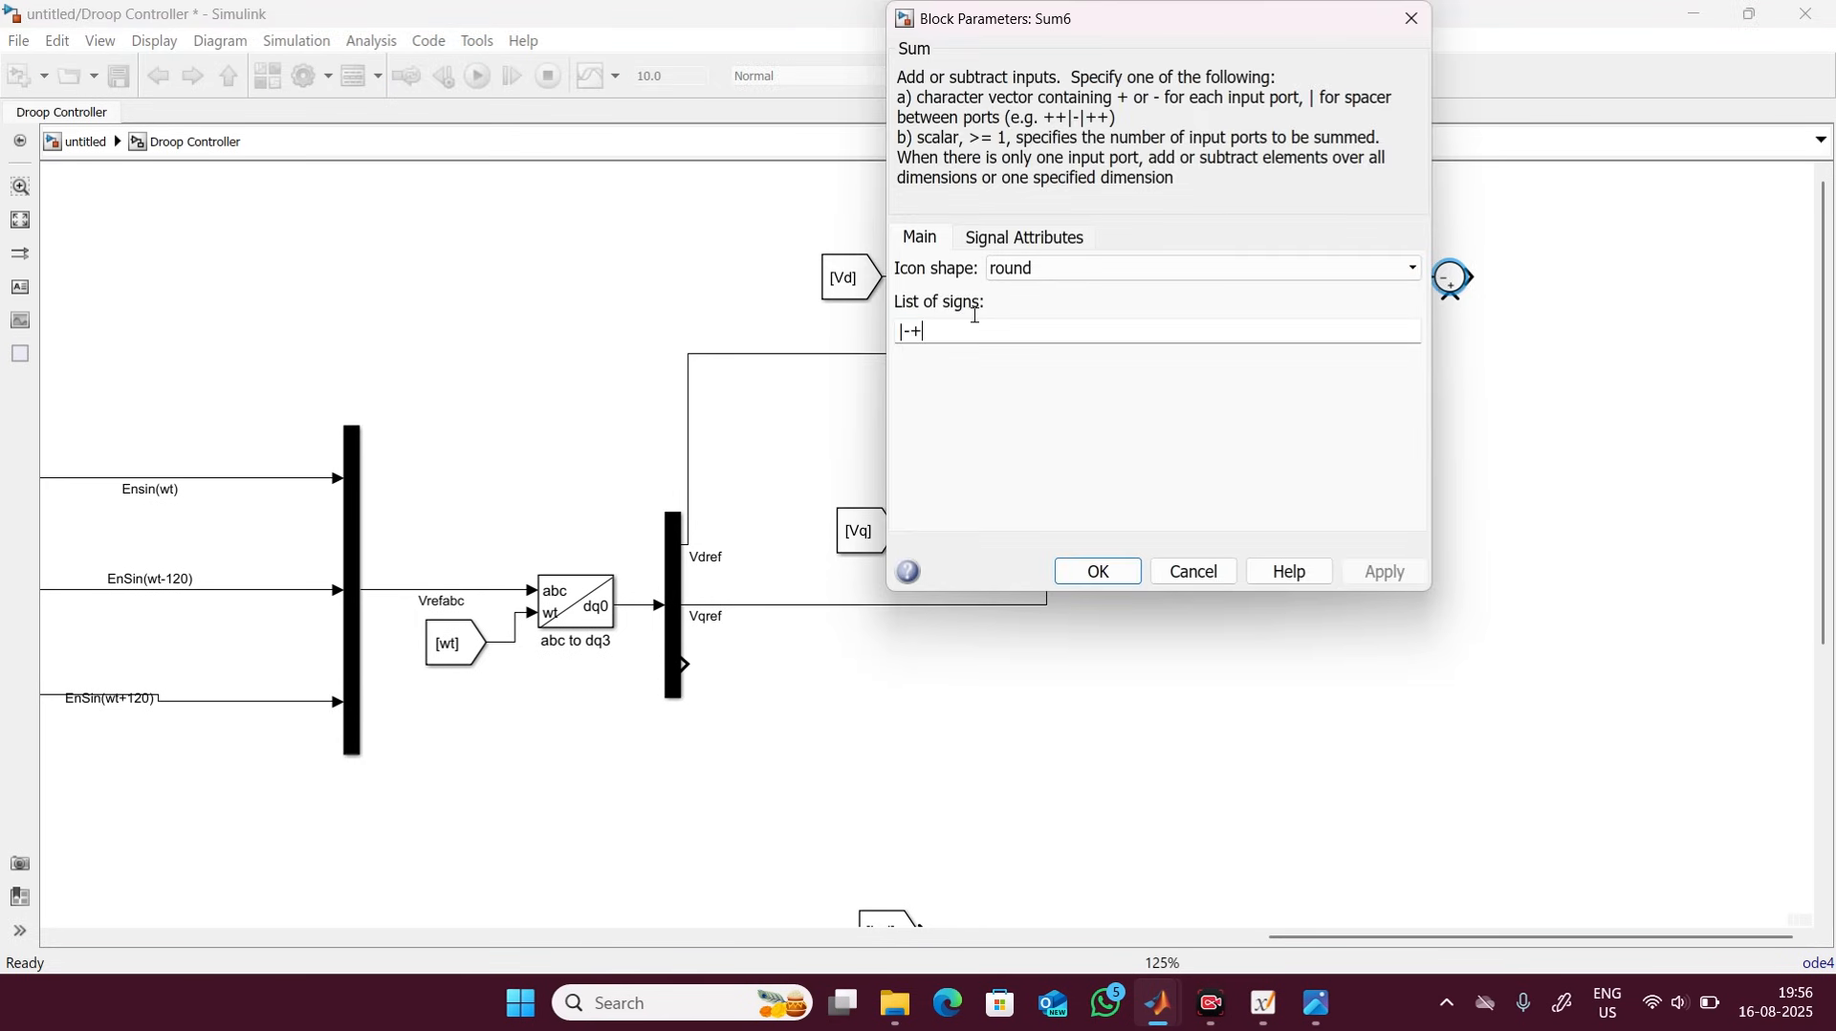
key("BackSpace")
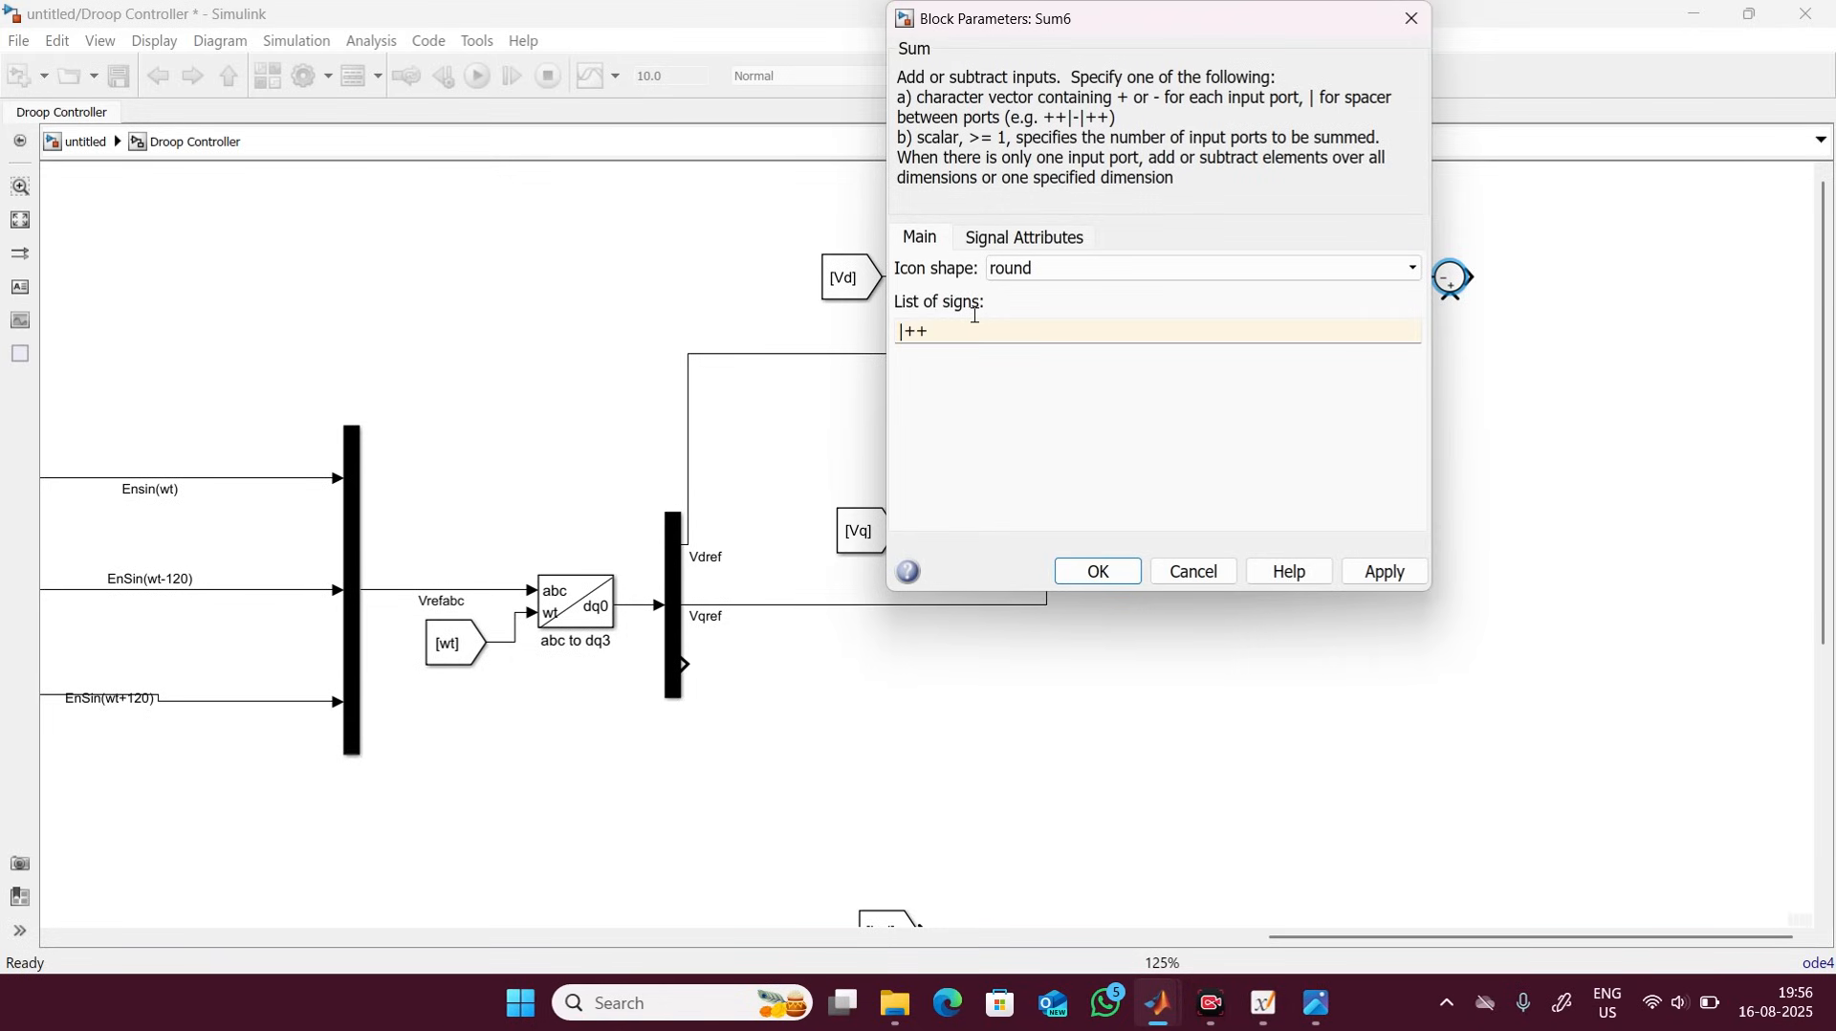
key("Return")
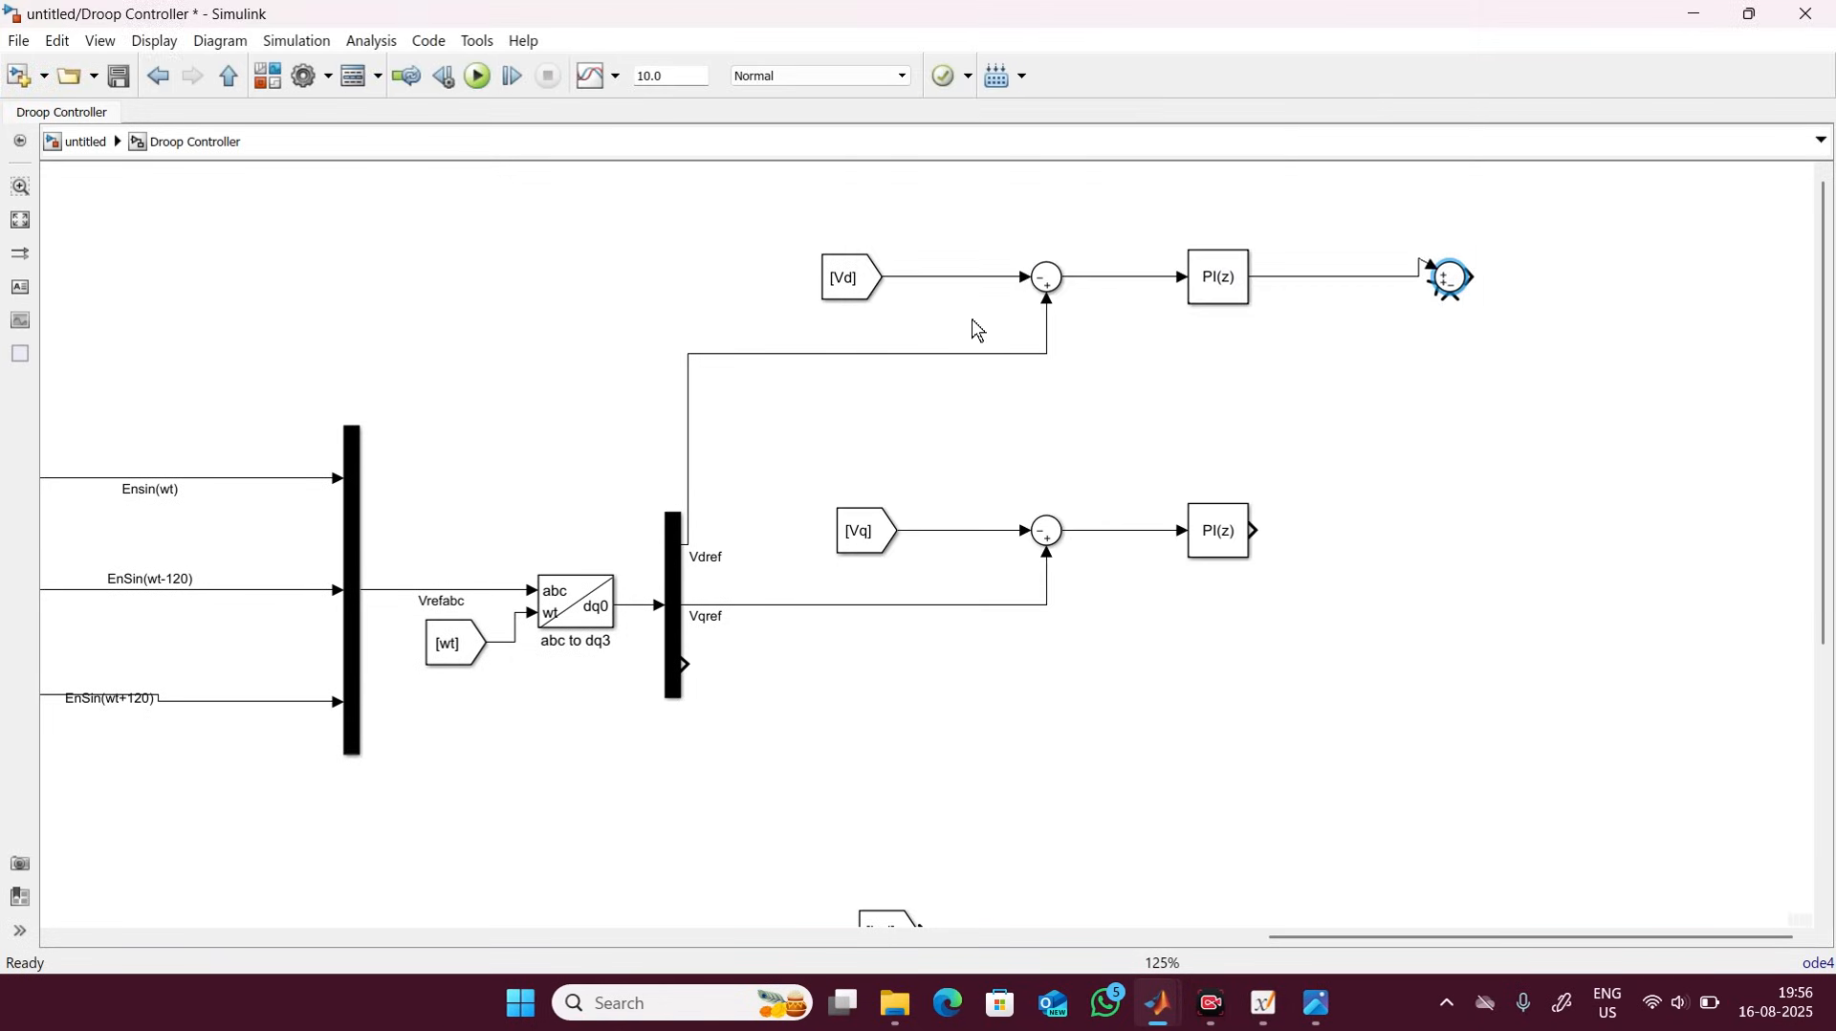
Delete the three-input Sum block after the Vd branch's PI controller along with its connecting line.
left_click(1382, 273)
key("Delete")
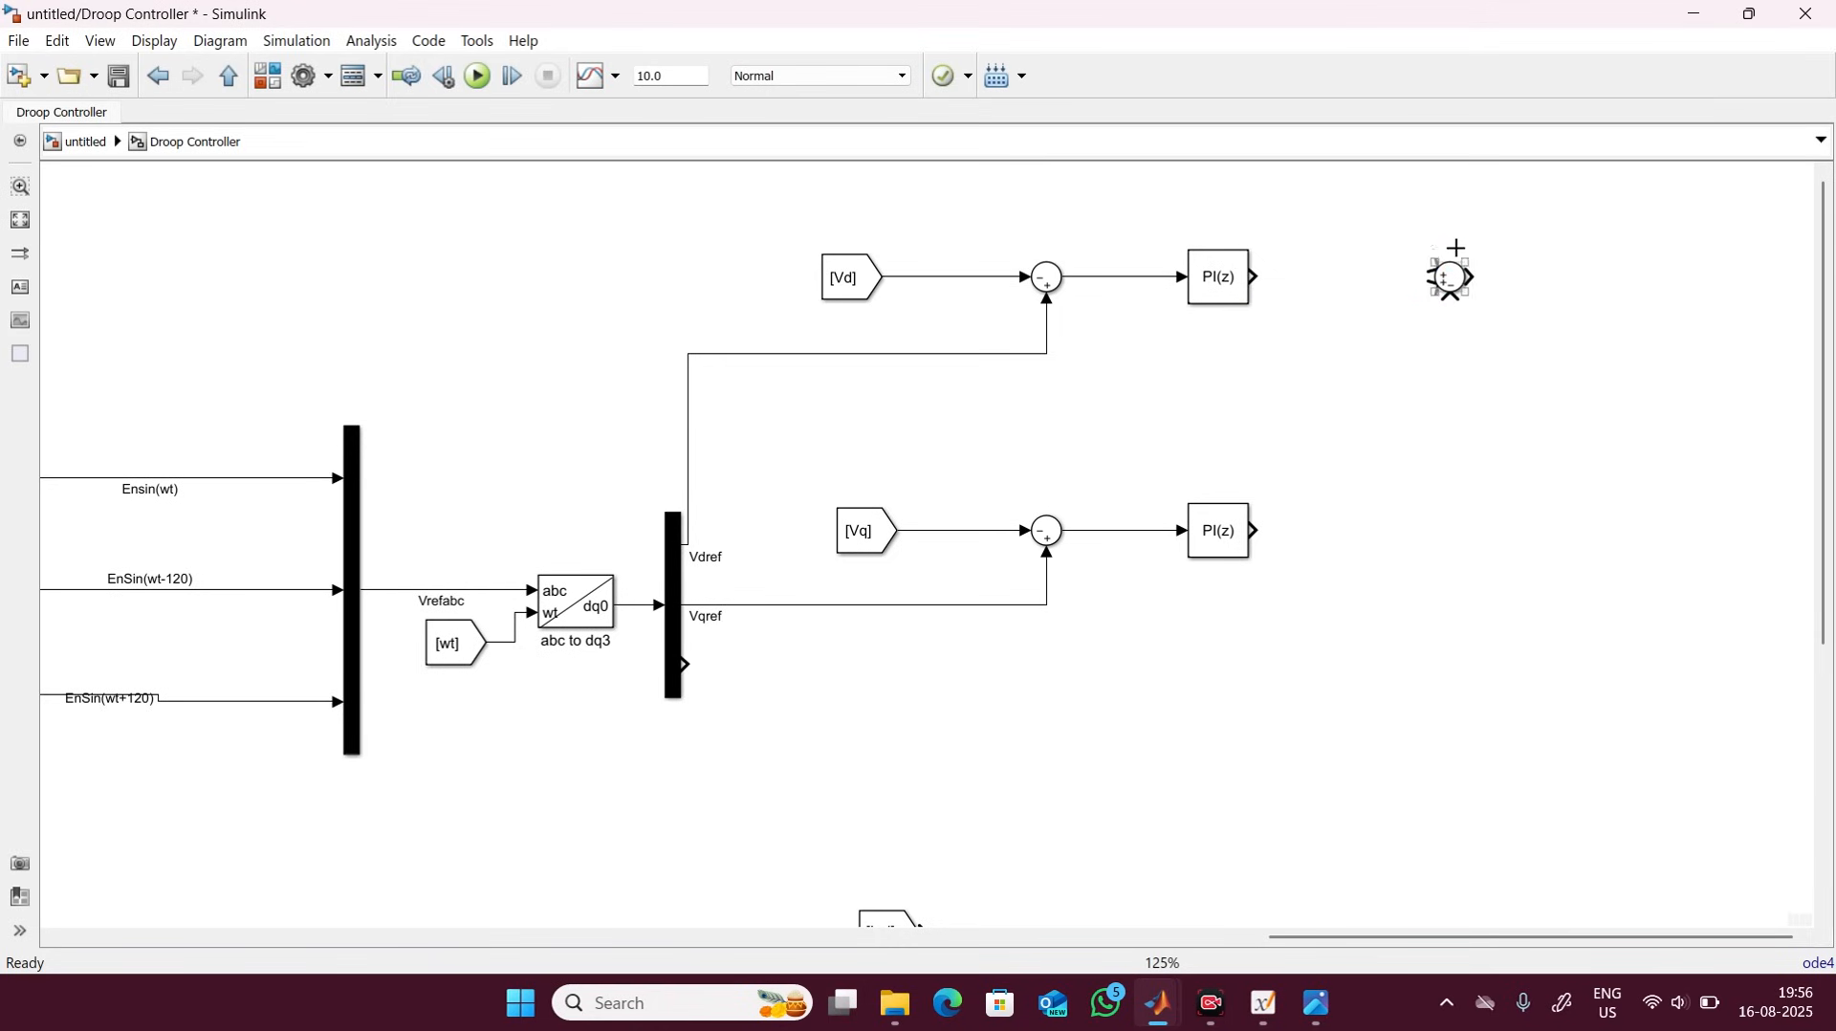
left_click(1439, 275)
left_click(1433, 261)
double_click(1441, 277)
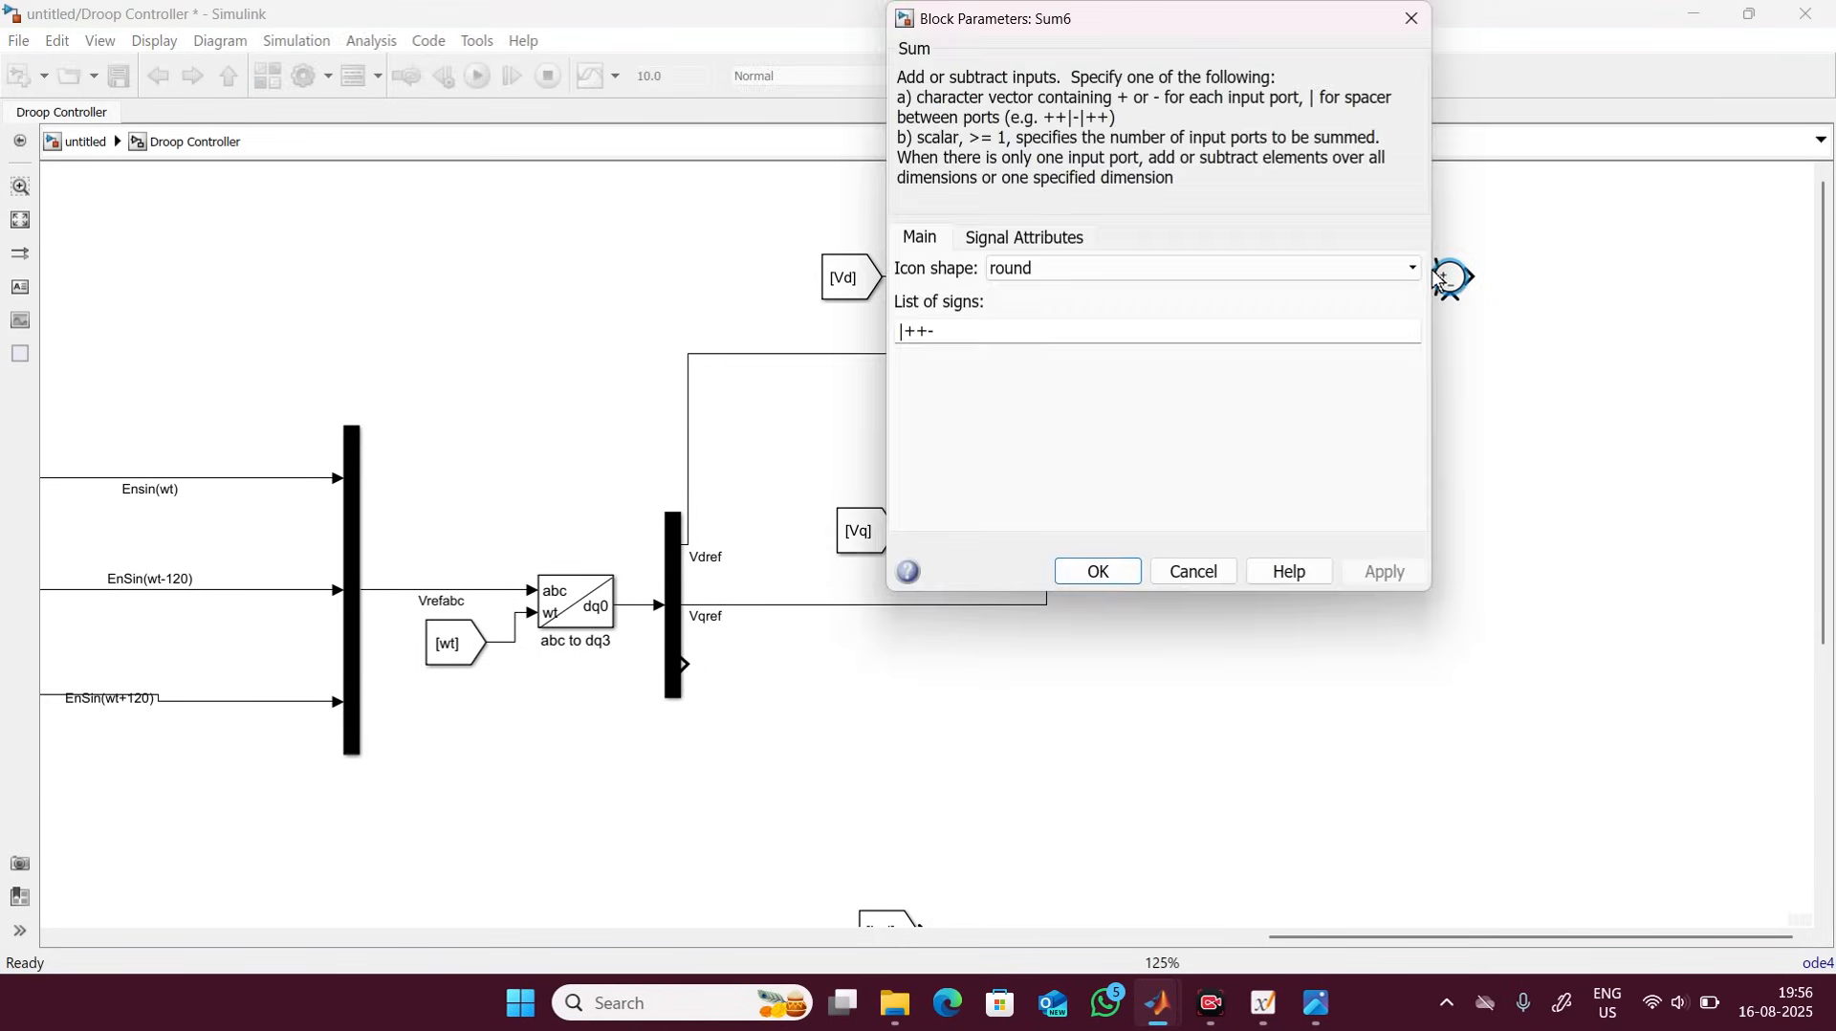
left_click(1411, 17)
key("Delete")
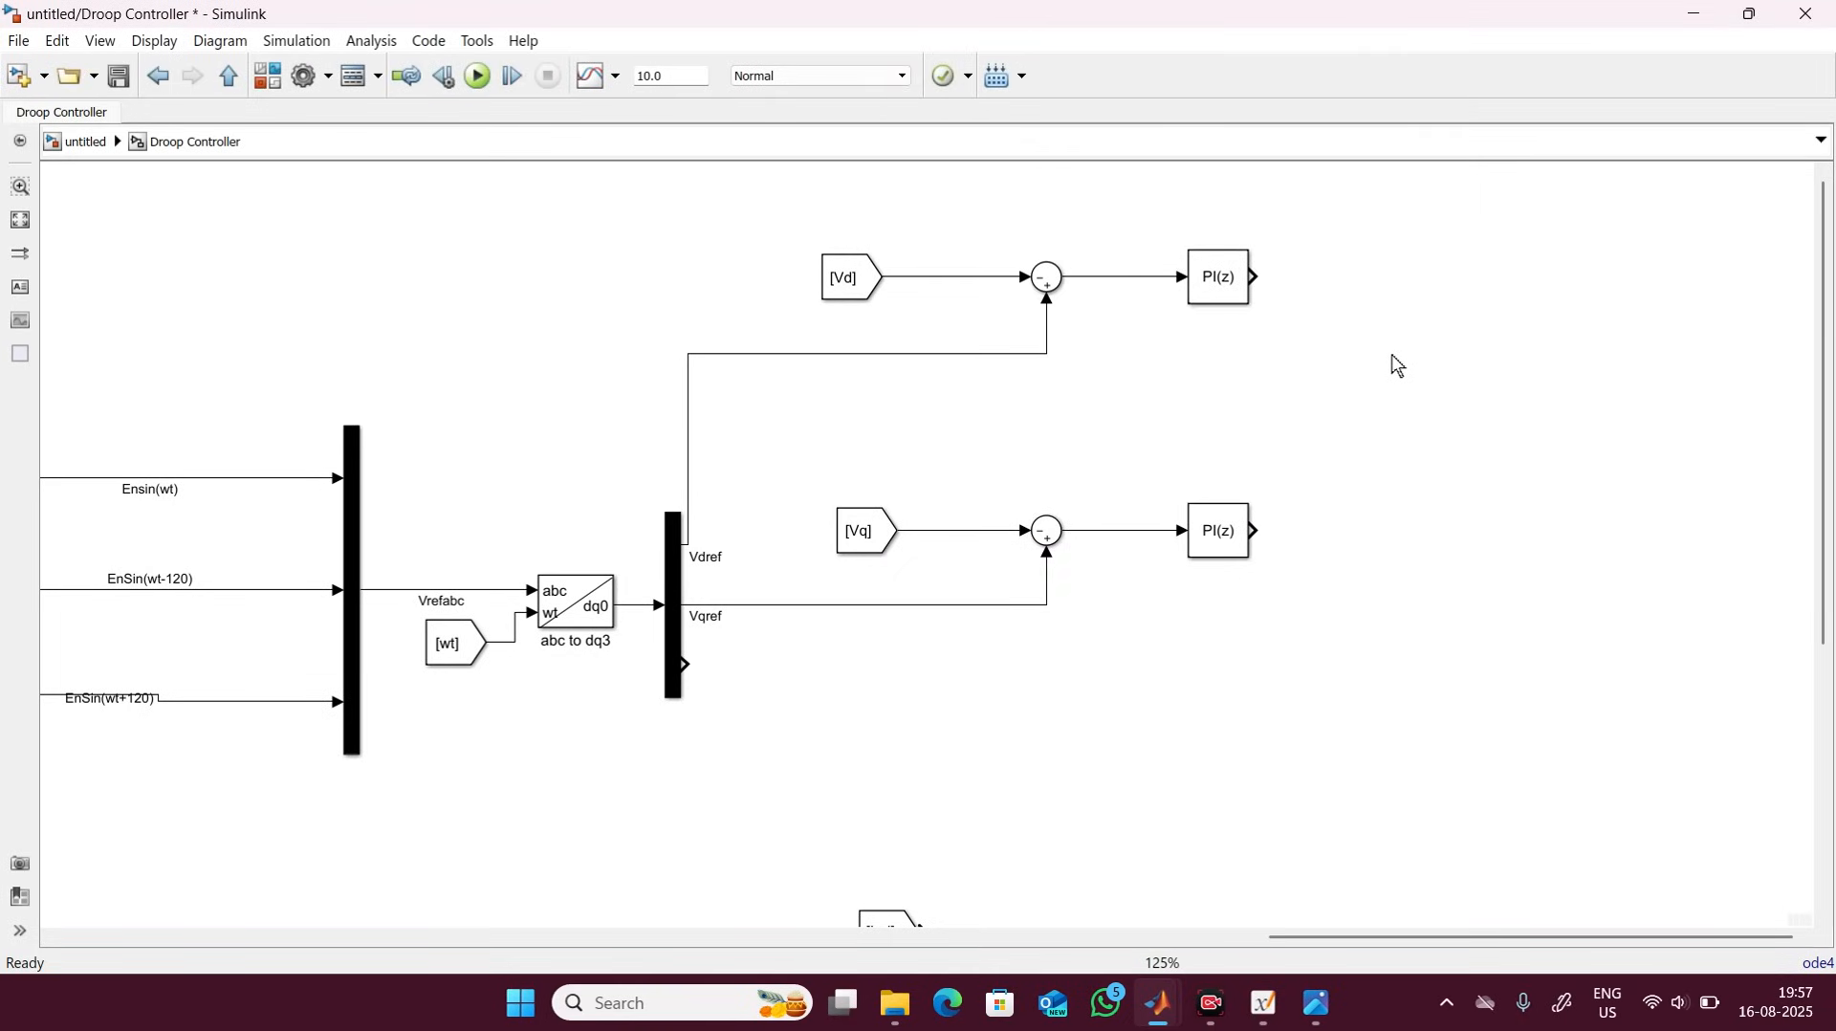
Add a new Sum block beyond the Vd branch's PI controller.
double_click(1394, 361)
type("sum")
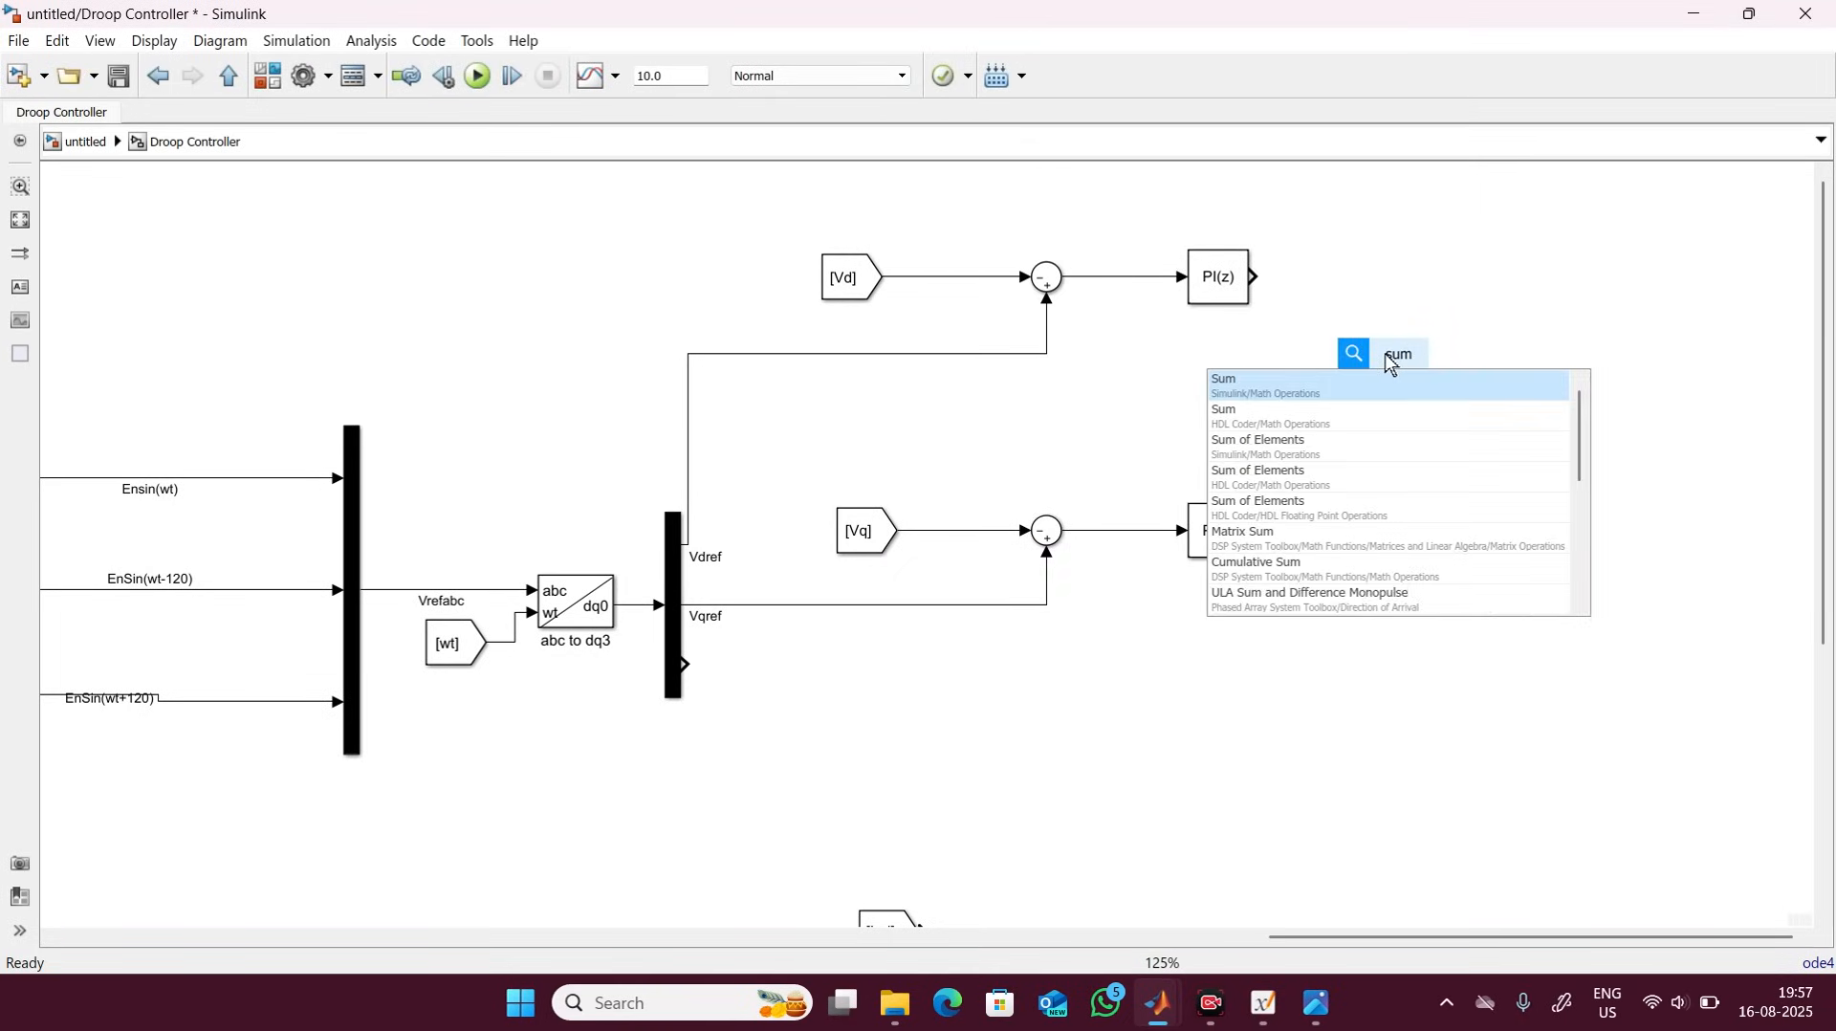
key("Return")
left_click_drag(1393, 369, 1399, 310)
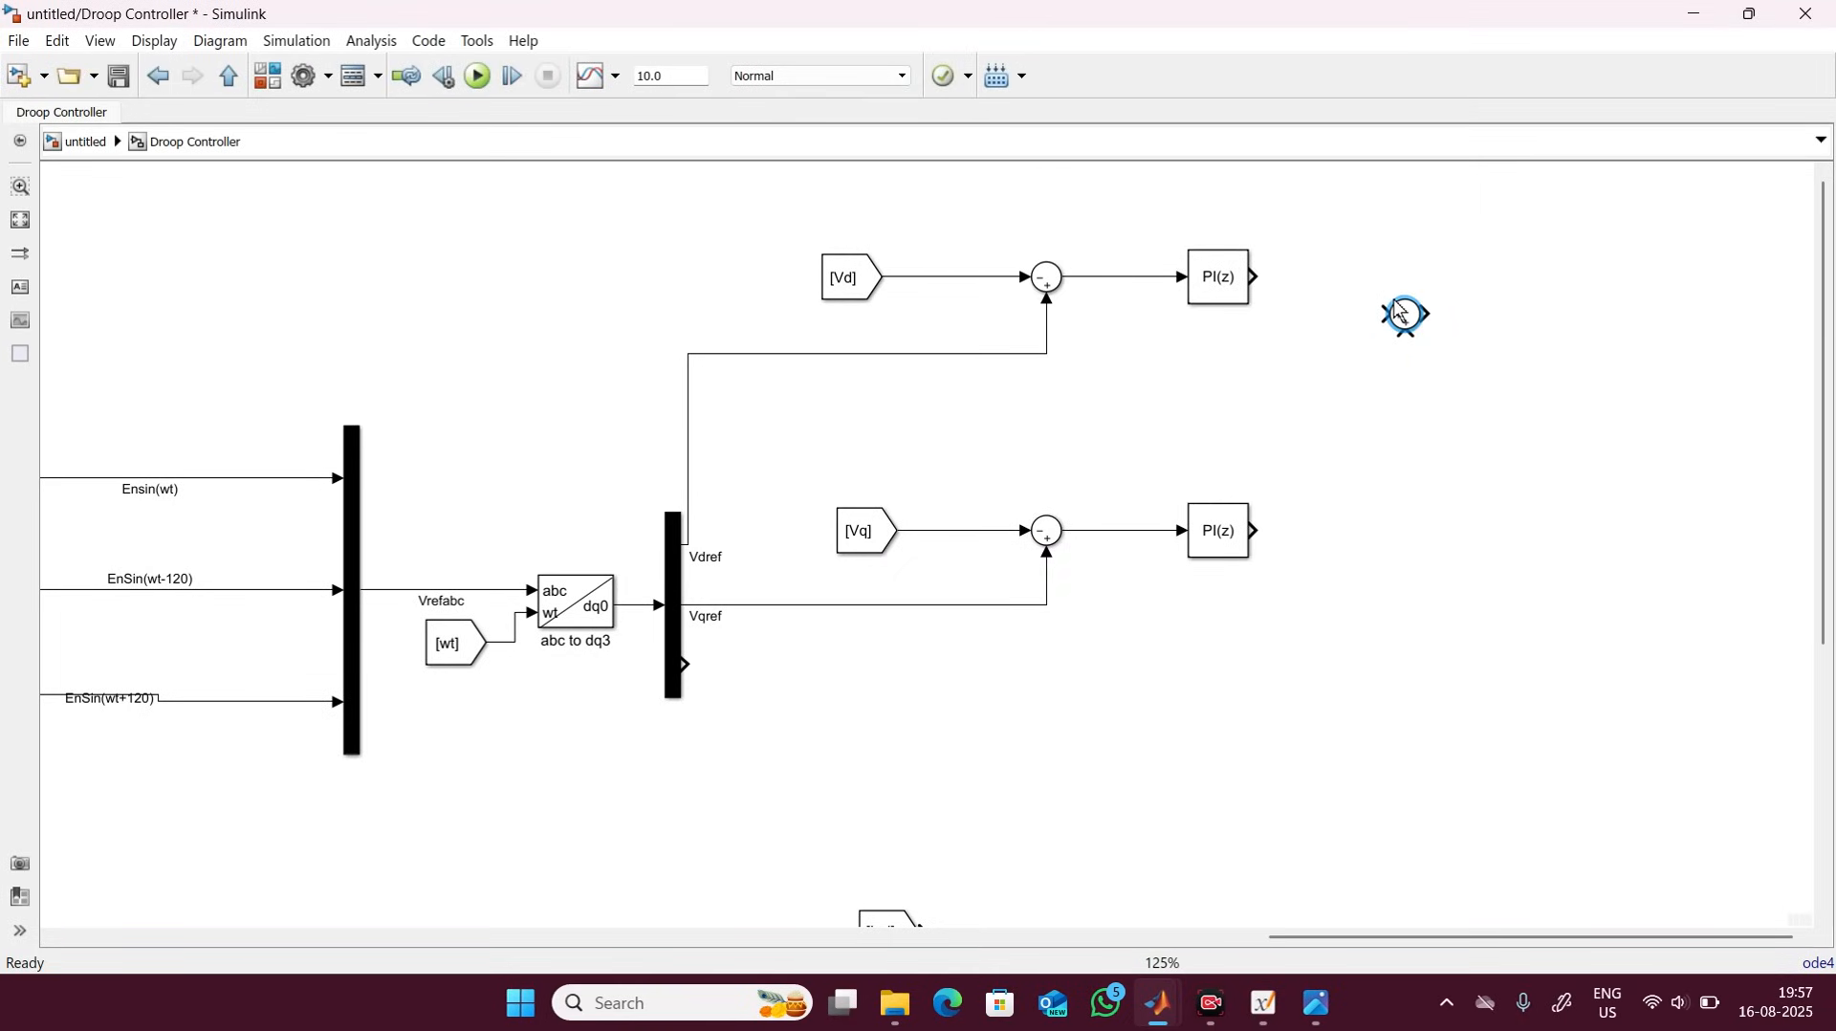
Set the new Sum block's list of signs to ++- and connect it to the output of the Vd branch's PI controller.
double_click(1400, 310)
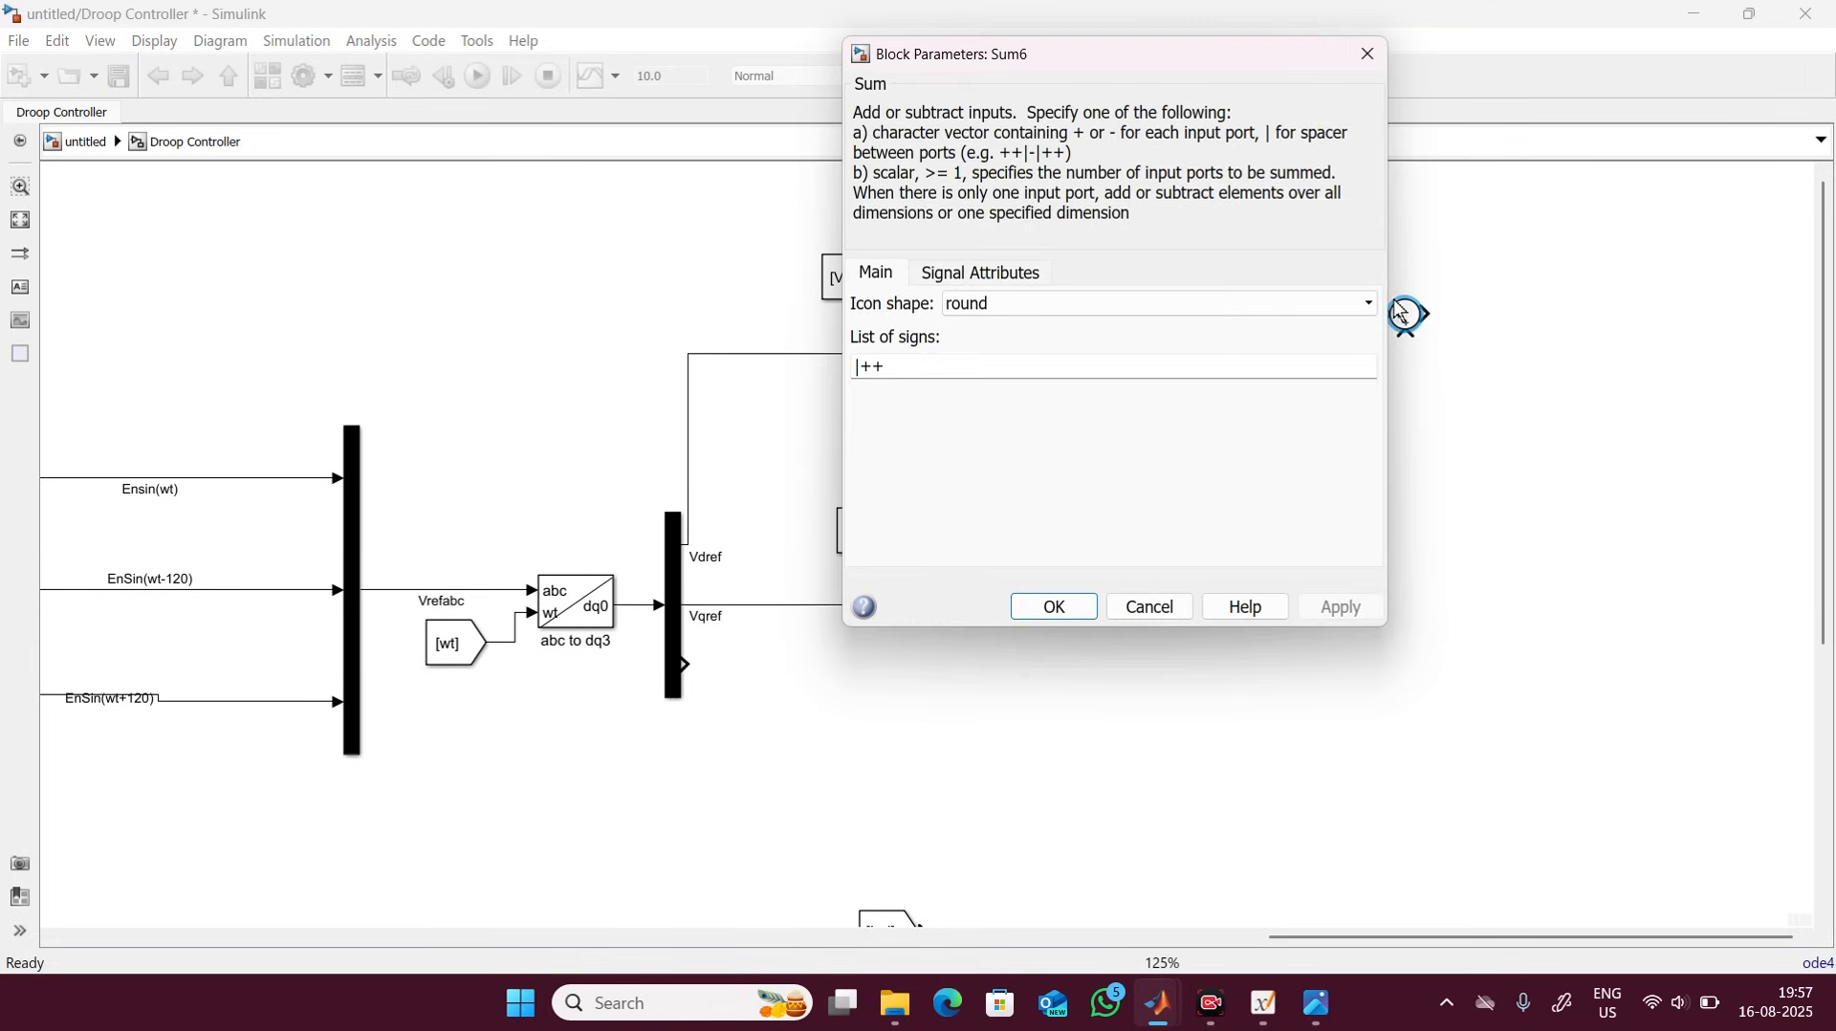
double_click(894, 361)
key("BackSpace")
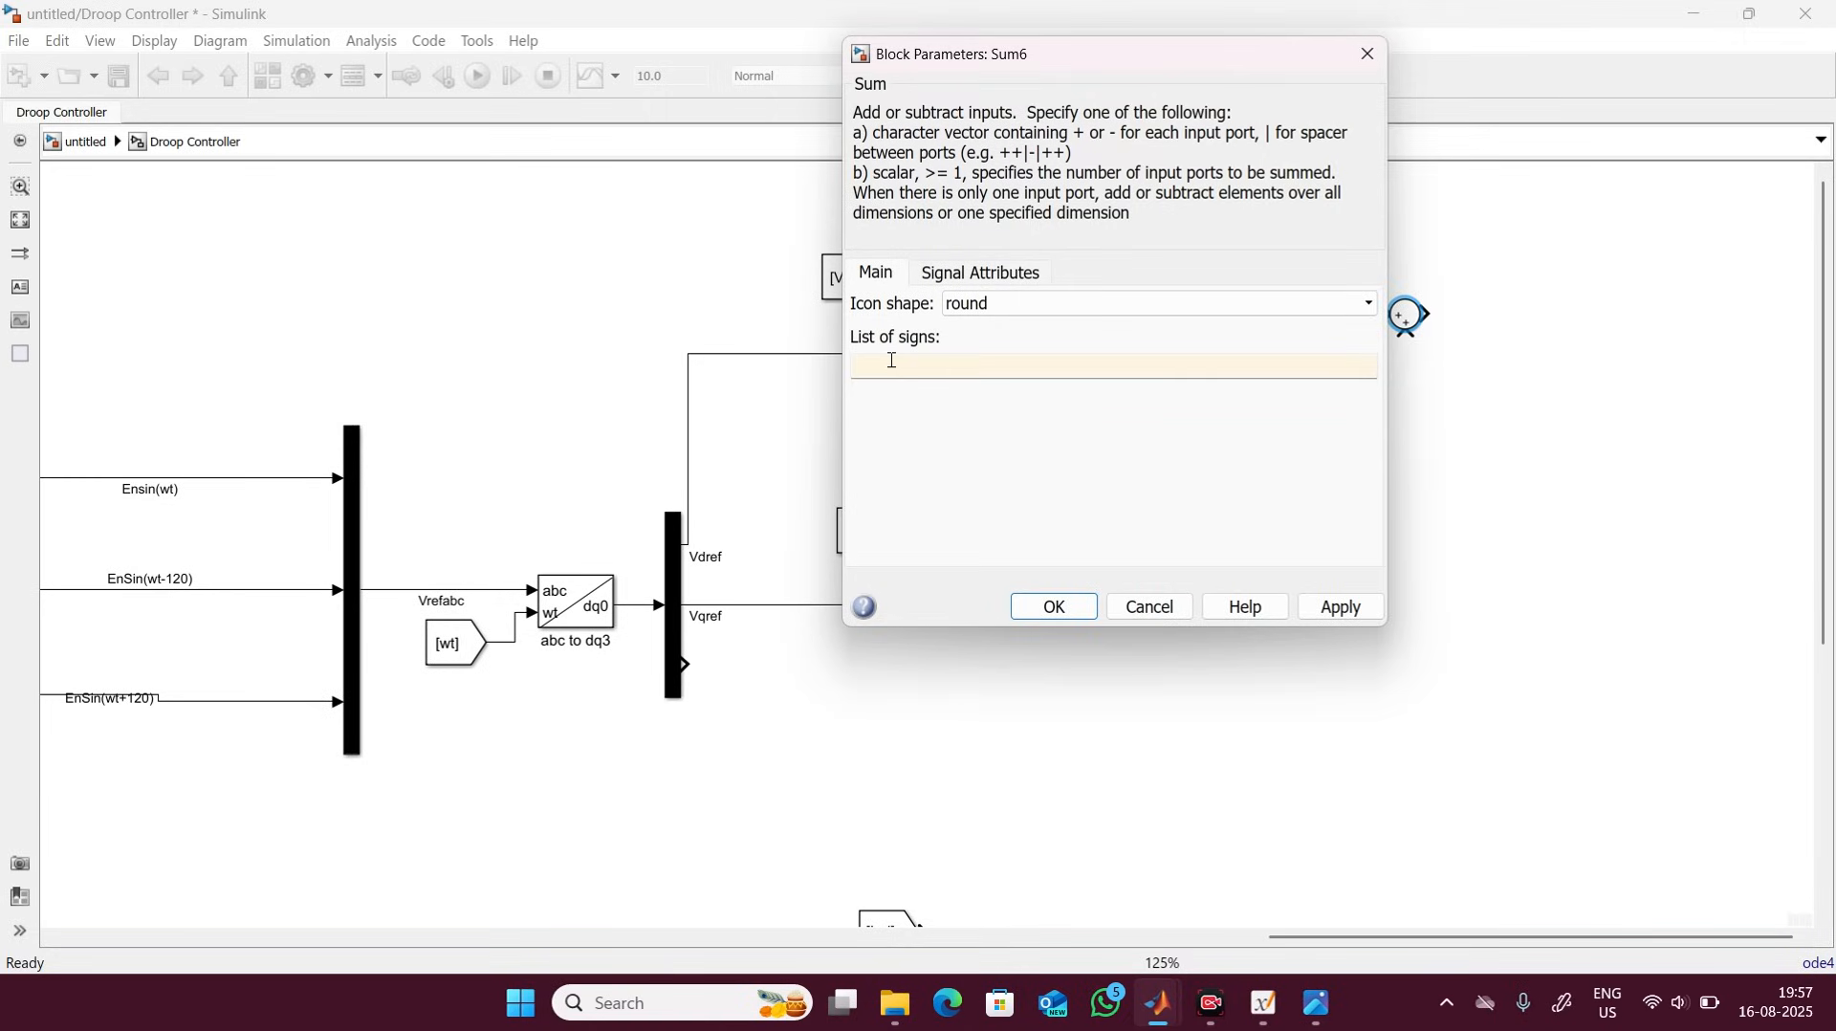
type("++-")
key("Return")
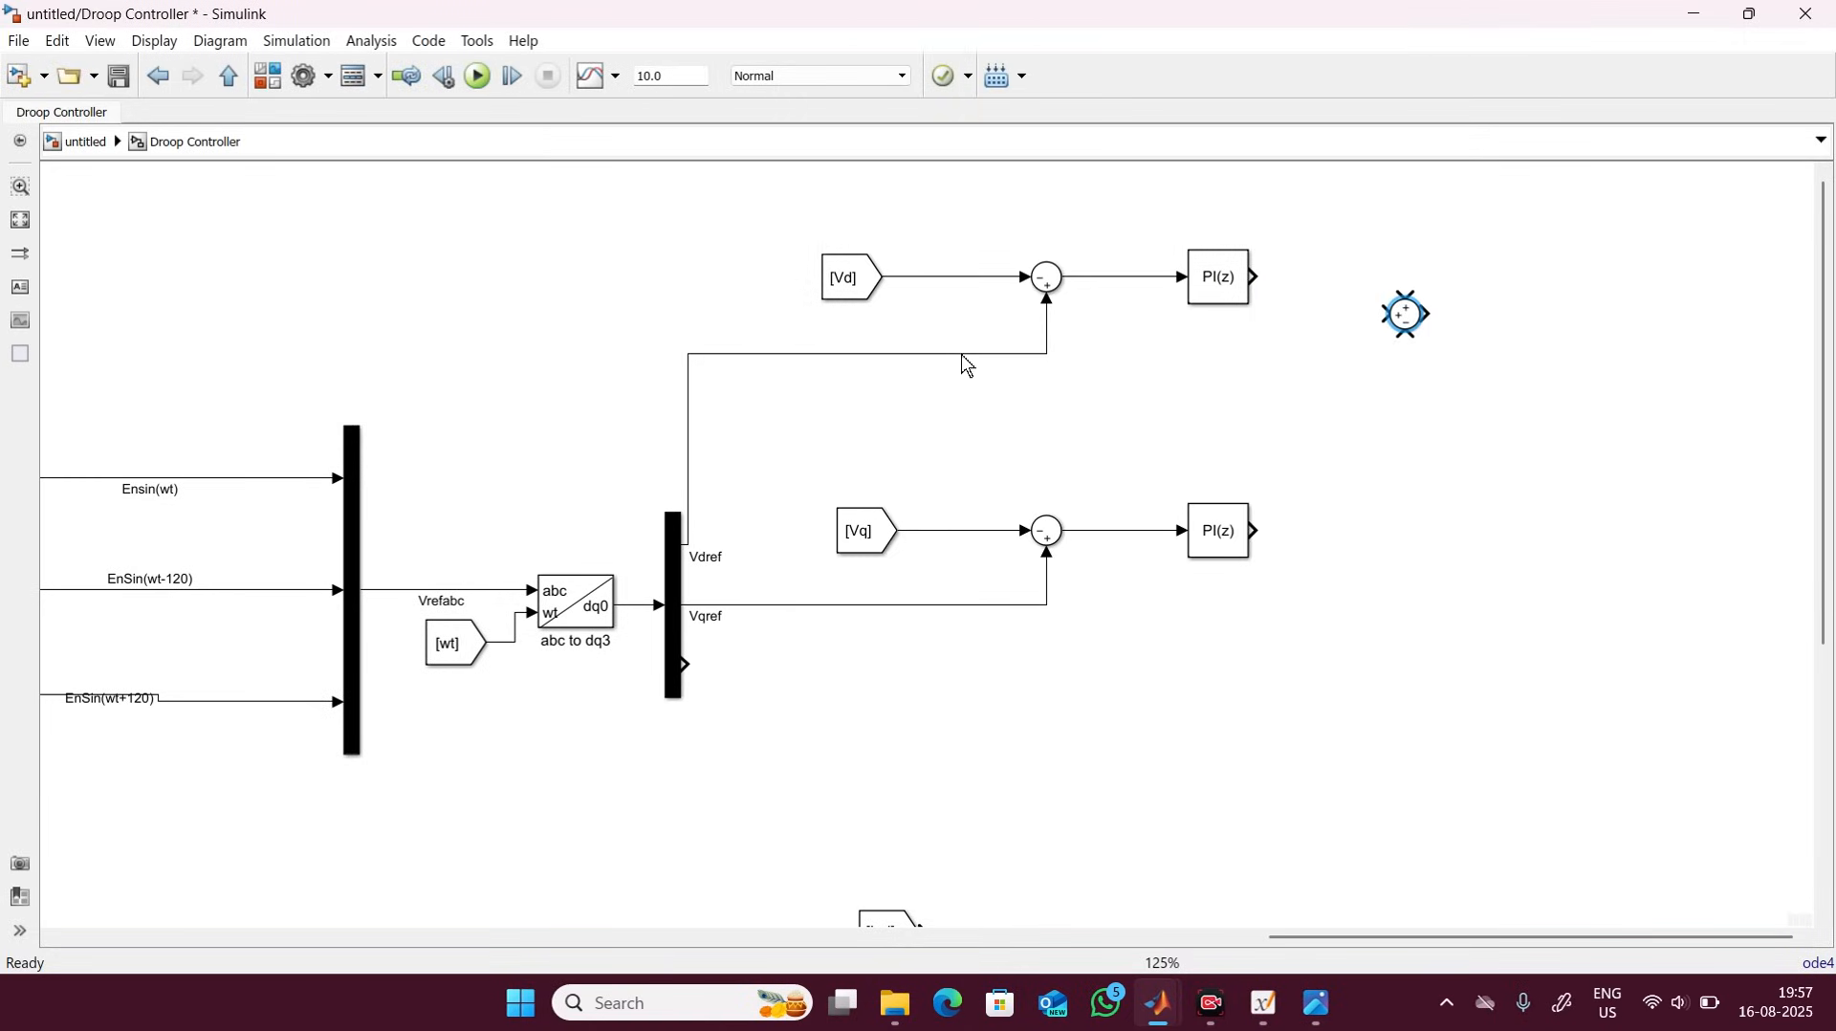
left_click_drag(1404, 311, 1402, 245)
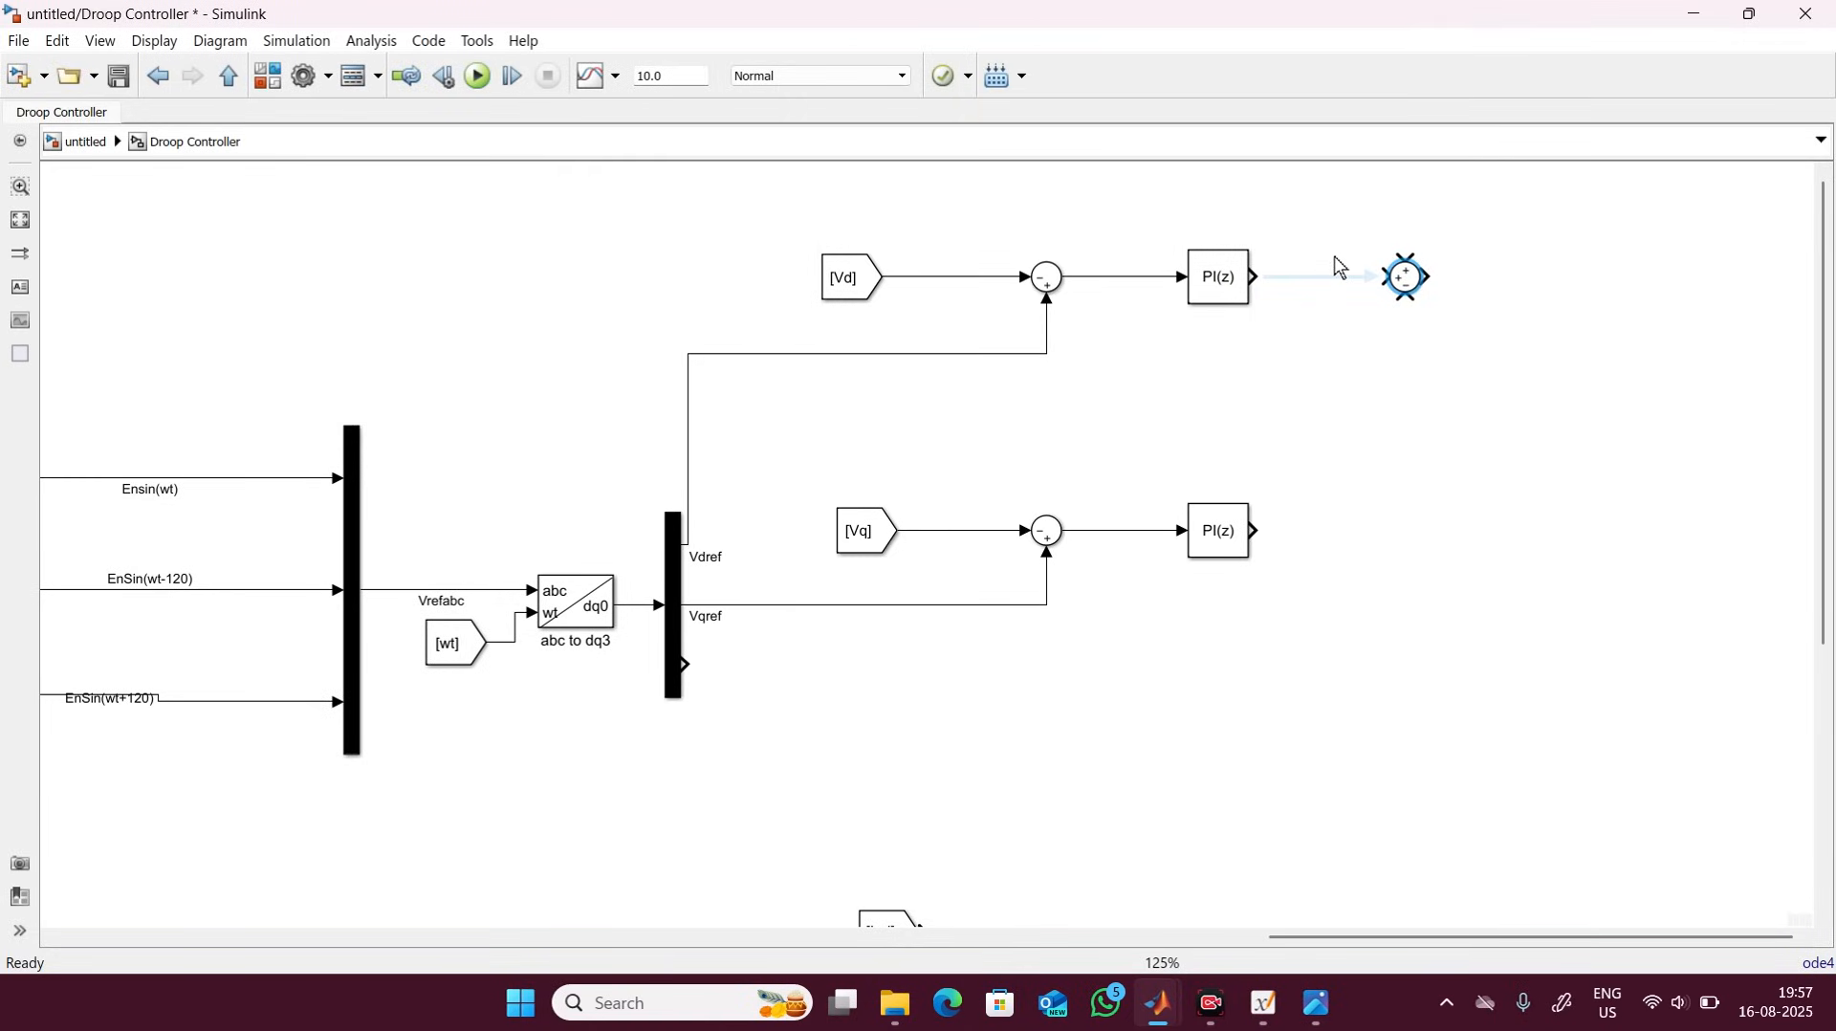
left_click(1344, 275)
Duplicate the three-input Sum block into the Vq branch and connect it to the output of that branch's PI controller.
left_click(1398, 280)
key("ctrl+c")
key("ctrl+v")
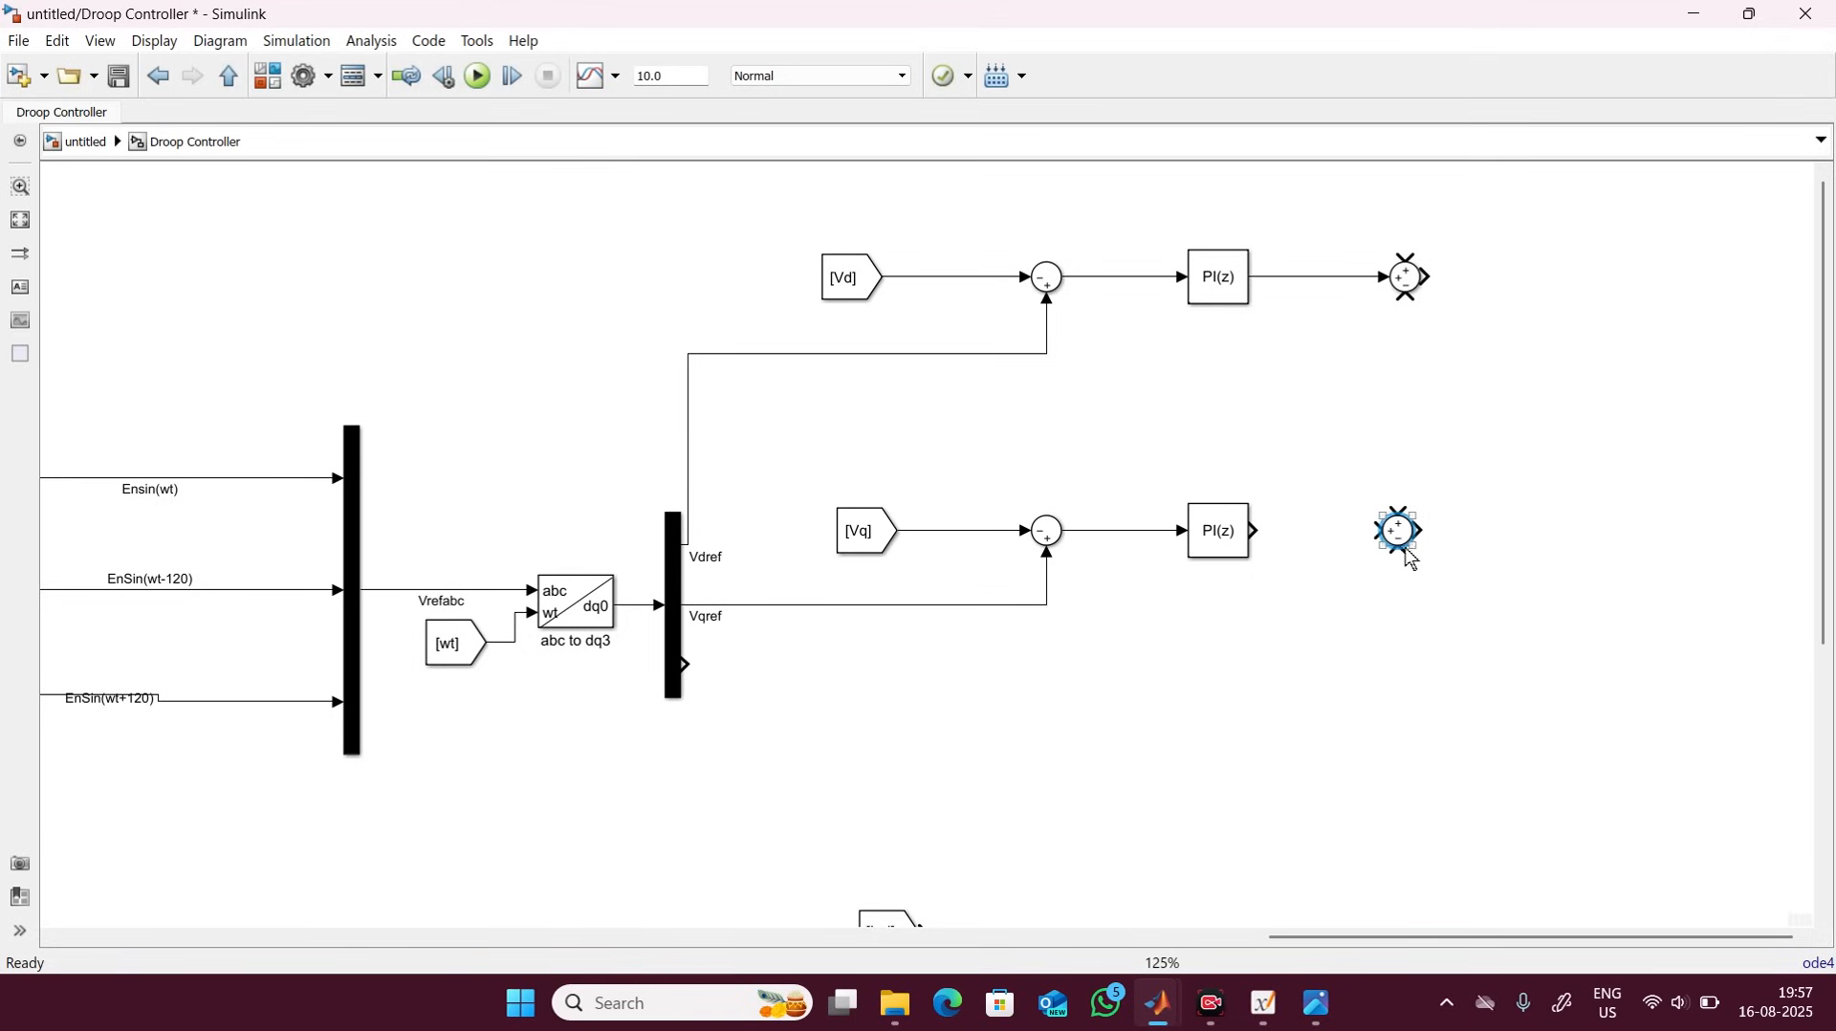
left_click_drag(1397, 549, 1435, 548)
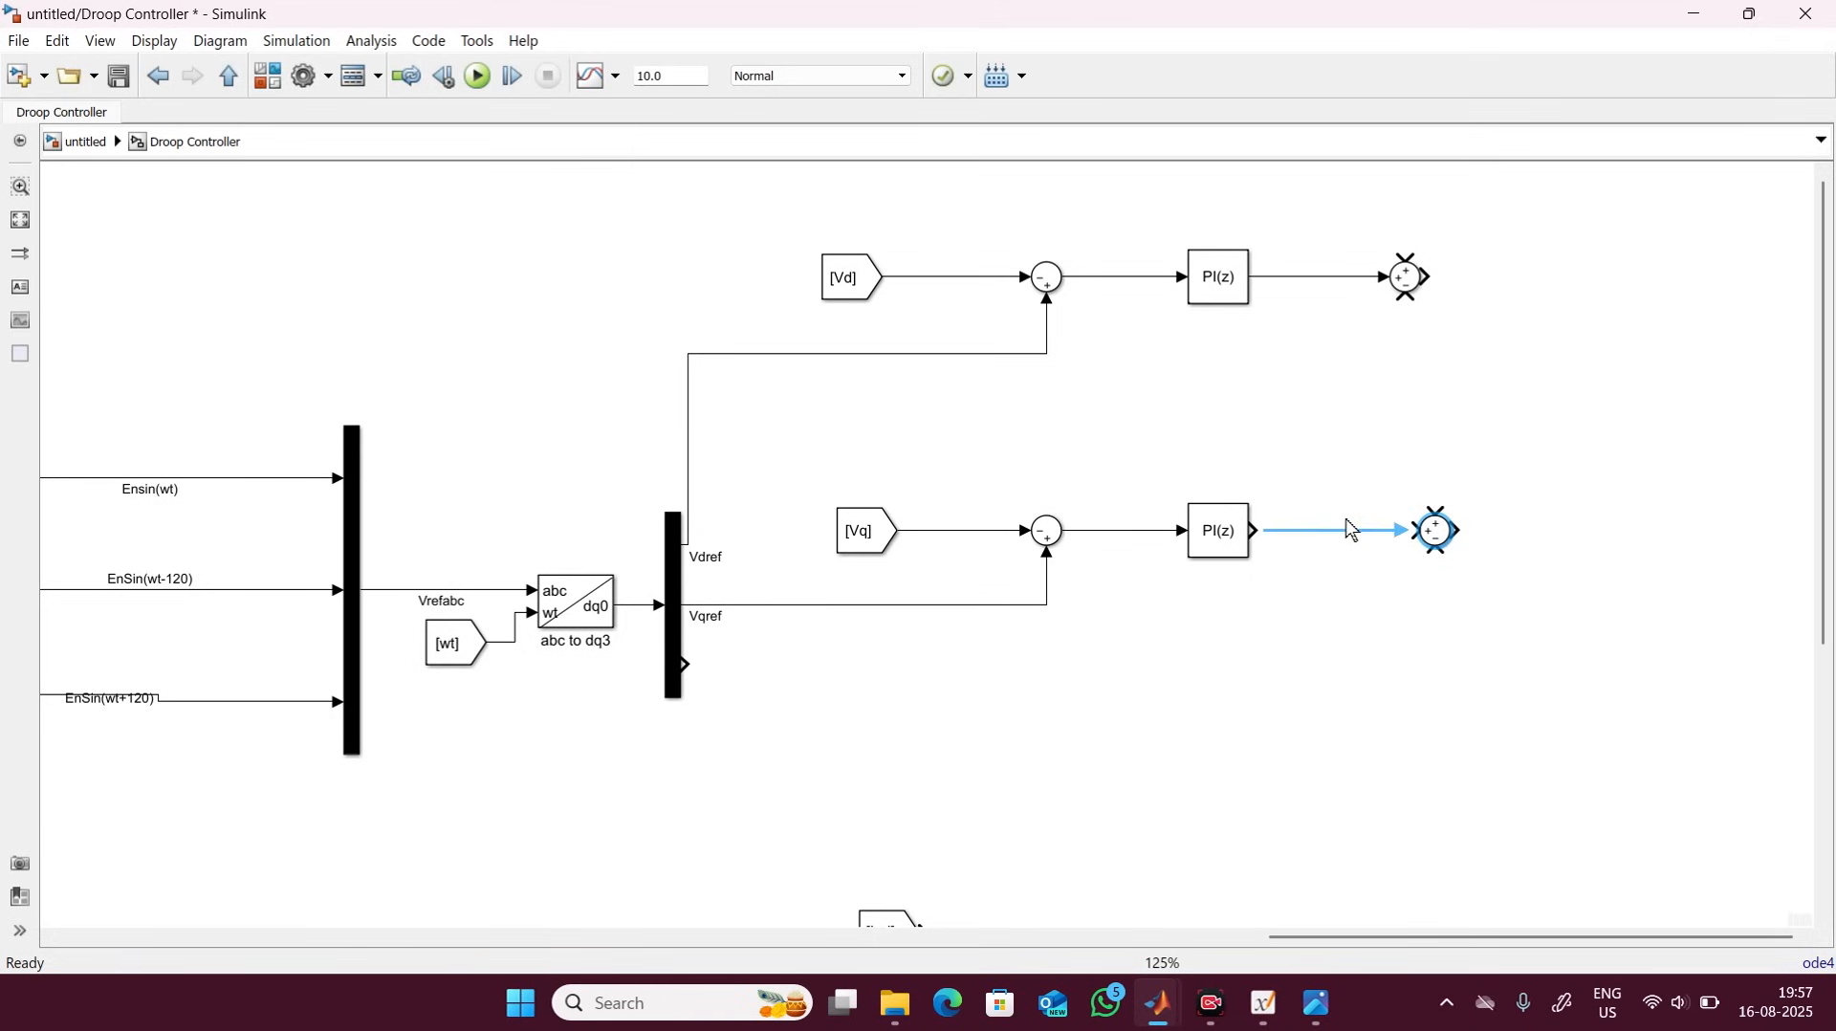
left_click(1353, 531)
Set the list of signs of the Sum block after the Vq branch's PI controller to +++.
left_click(1433, 532)
double_click(1434, 531)
triple_click(990, 581)
type("++-")
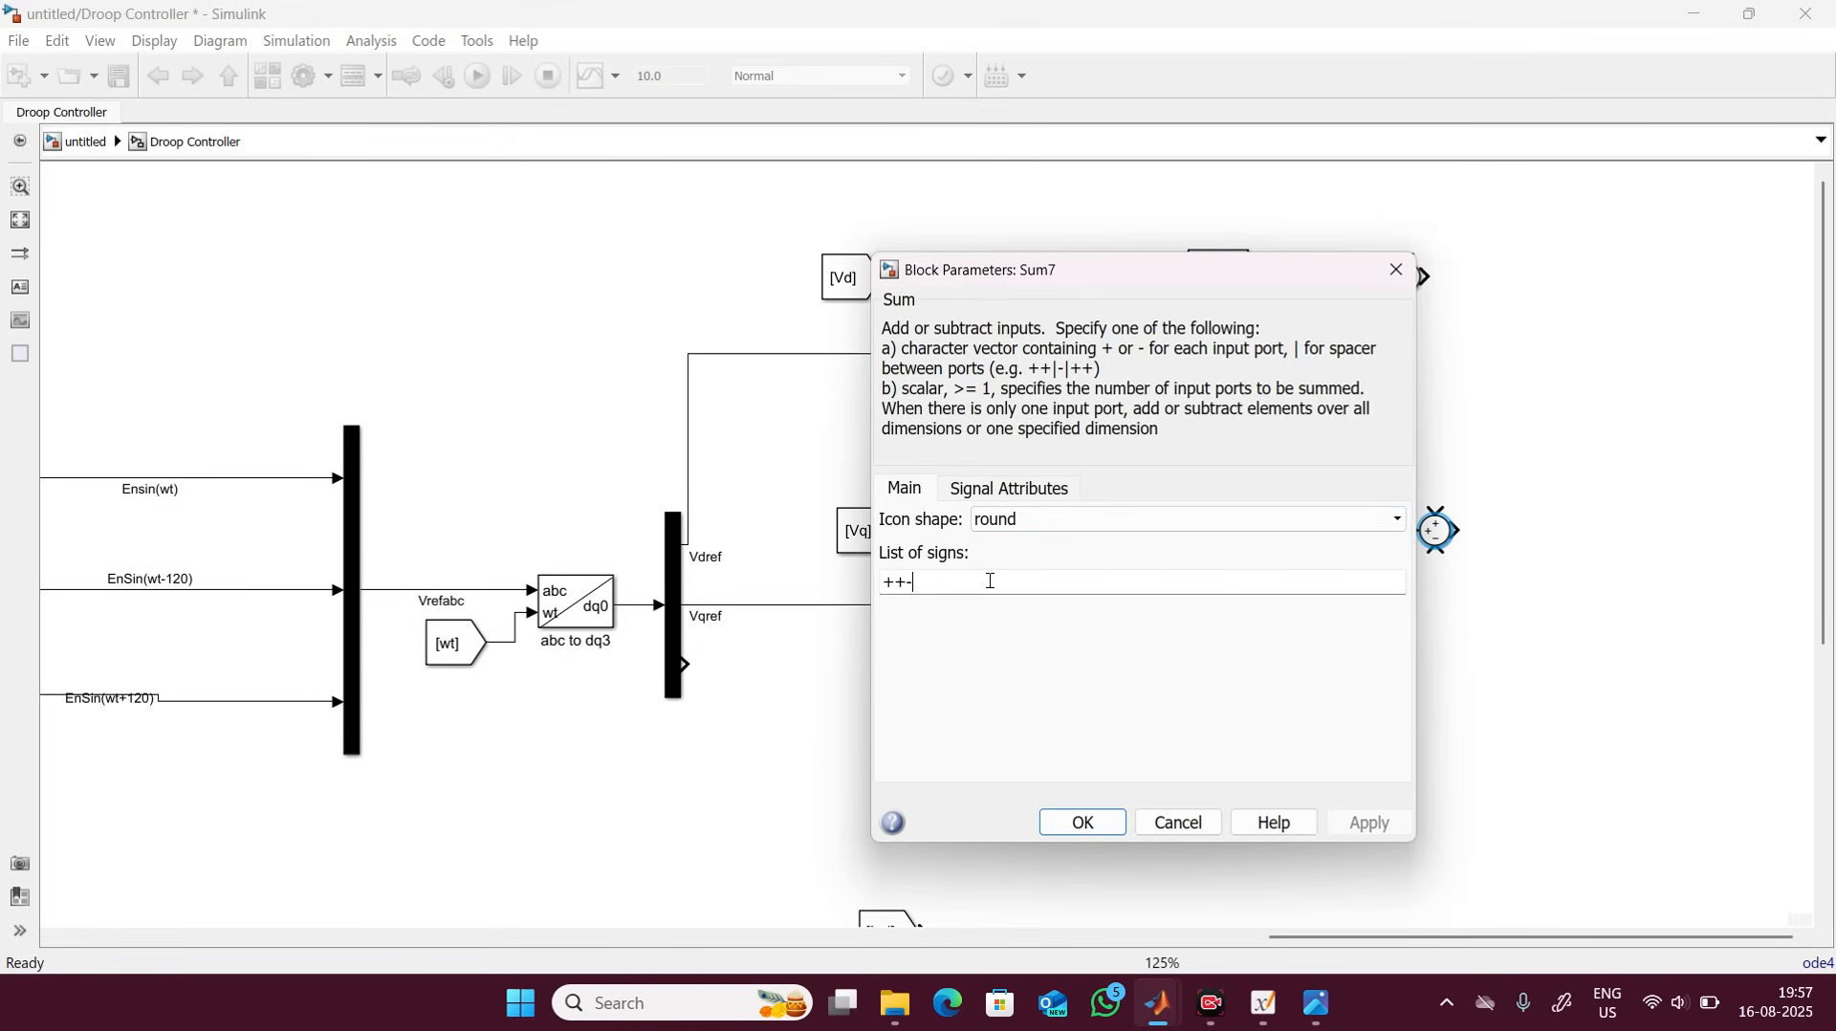
key("BackSpace")
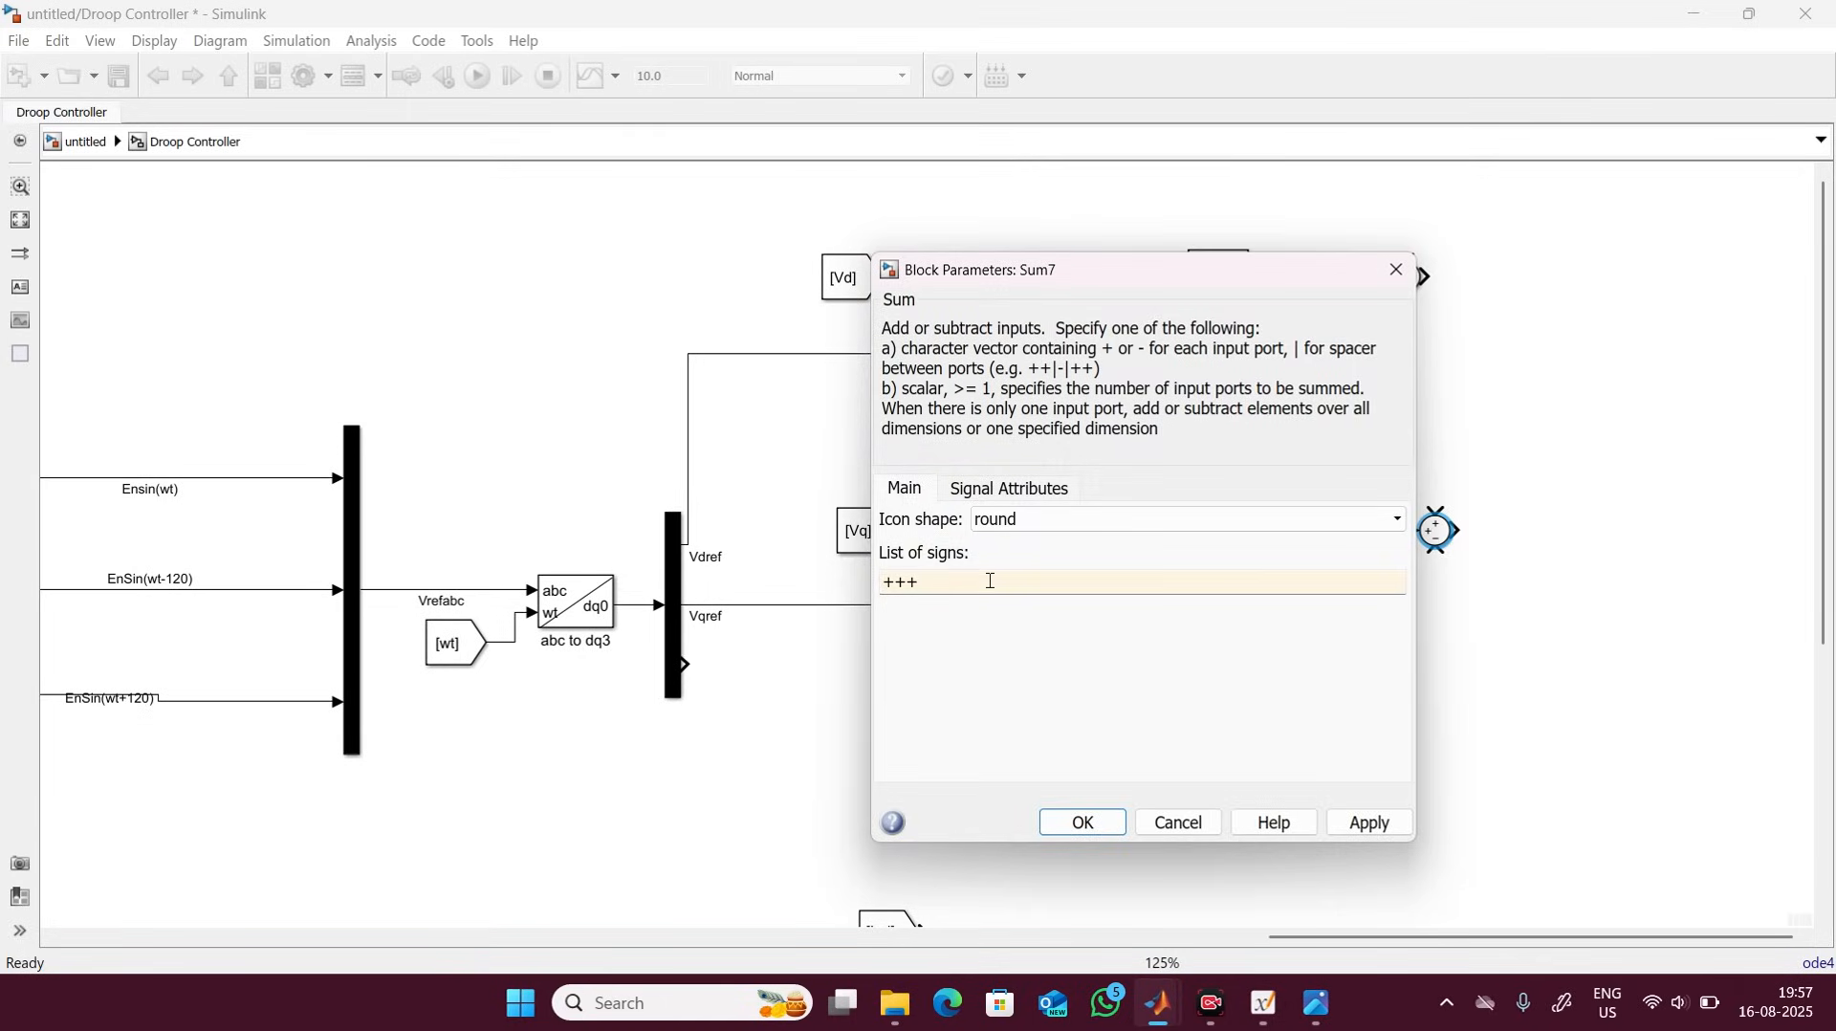
type("+")
key("Return")
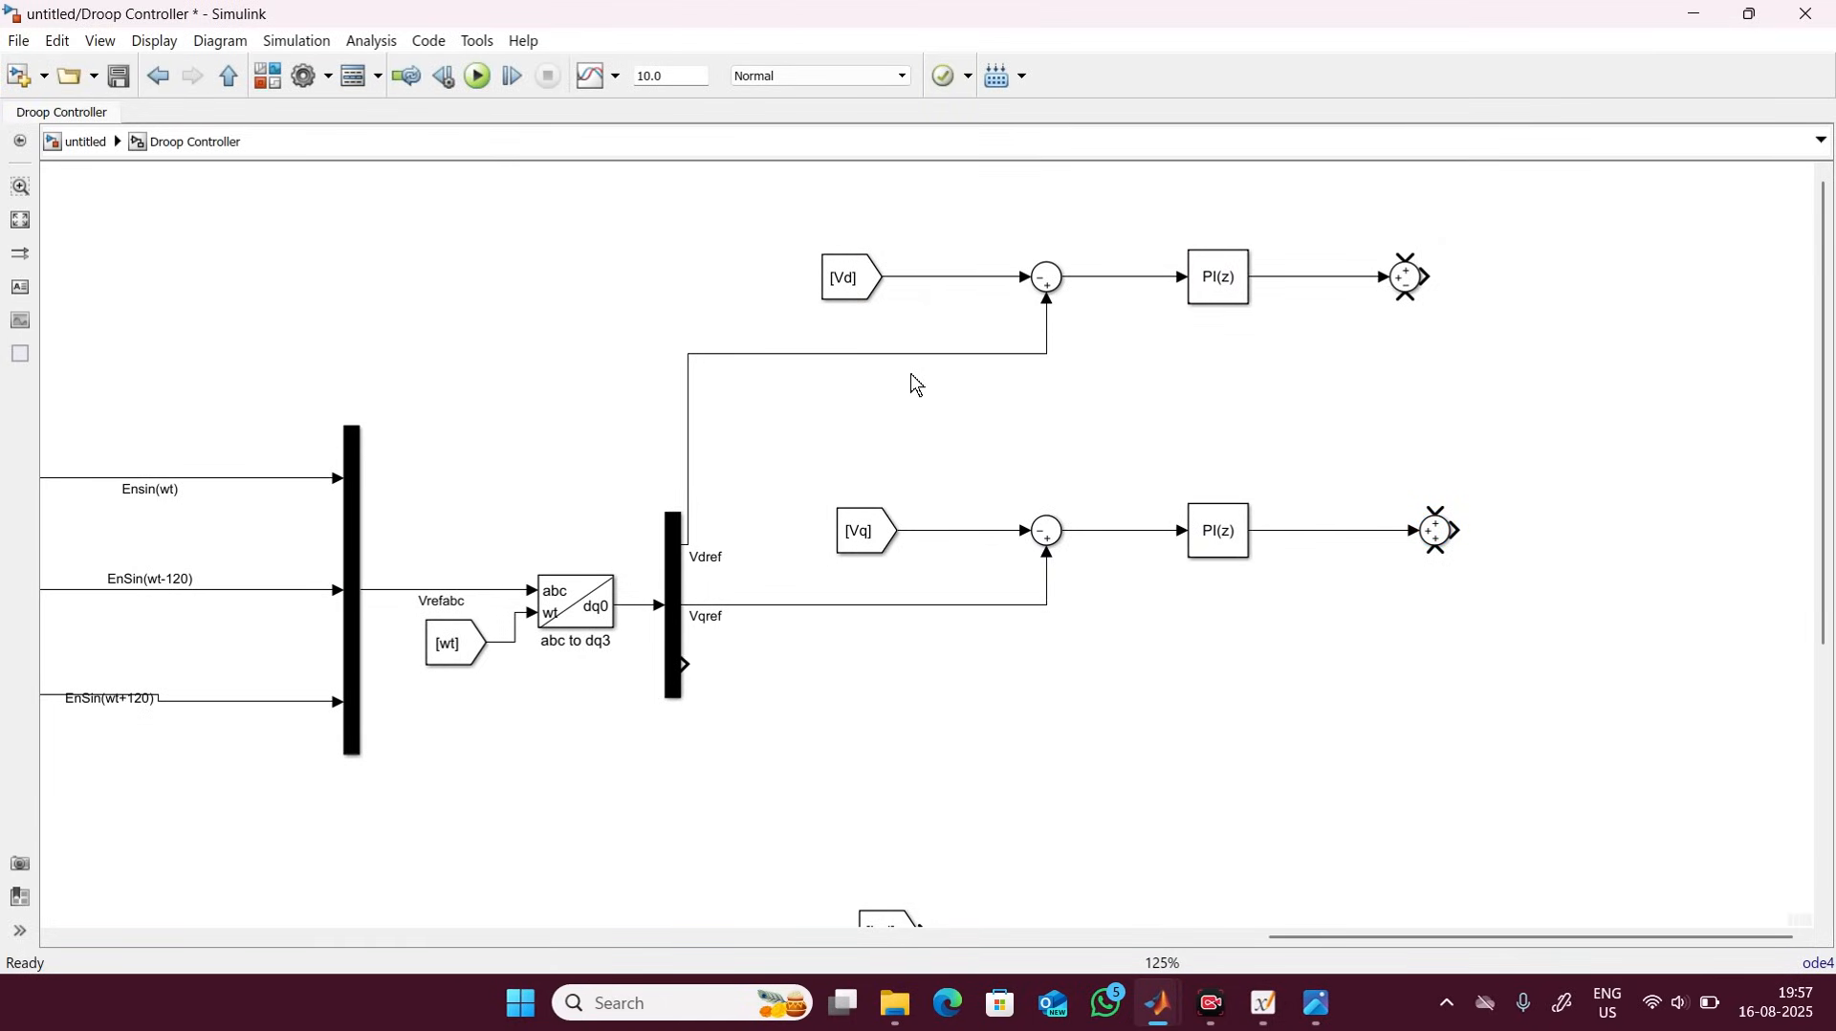
Add a Gain block below the Vd branch's PI controller and connect its output to the minus input of the three-input Sum block.
double_click(1121, 396)
type("gain")
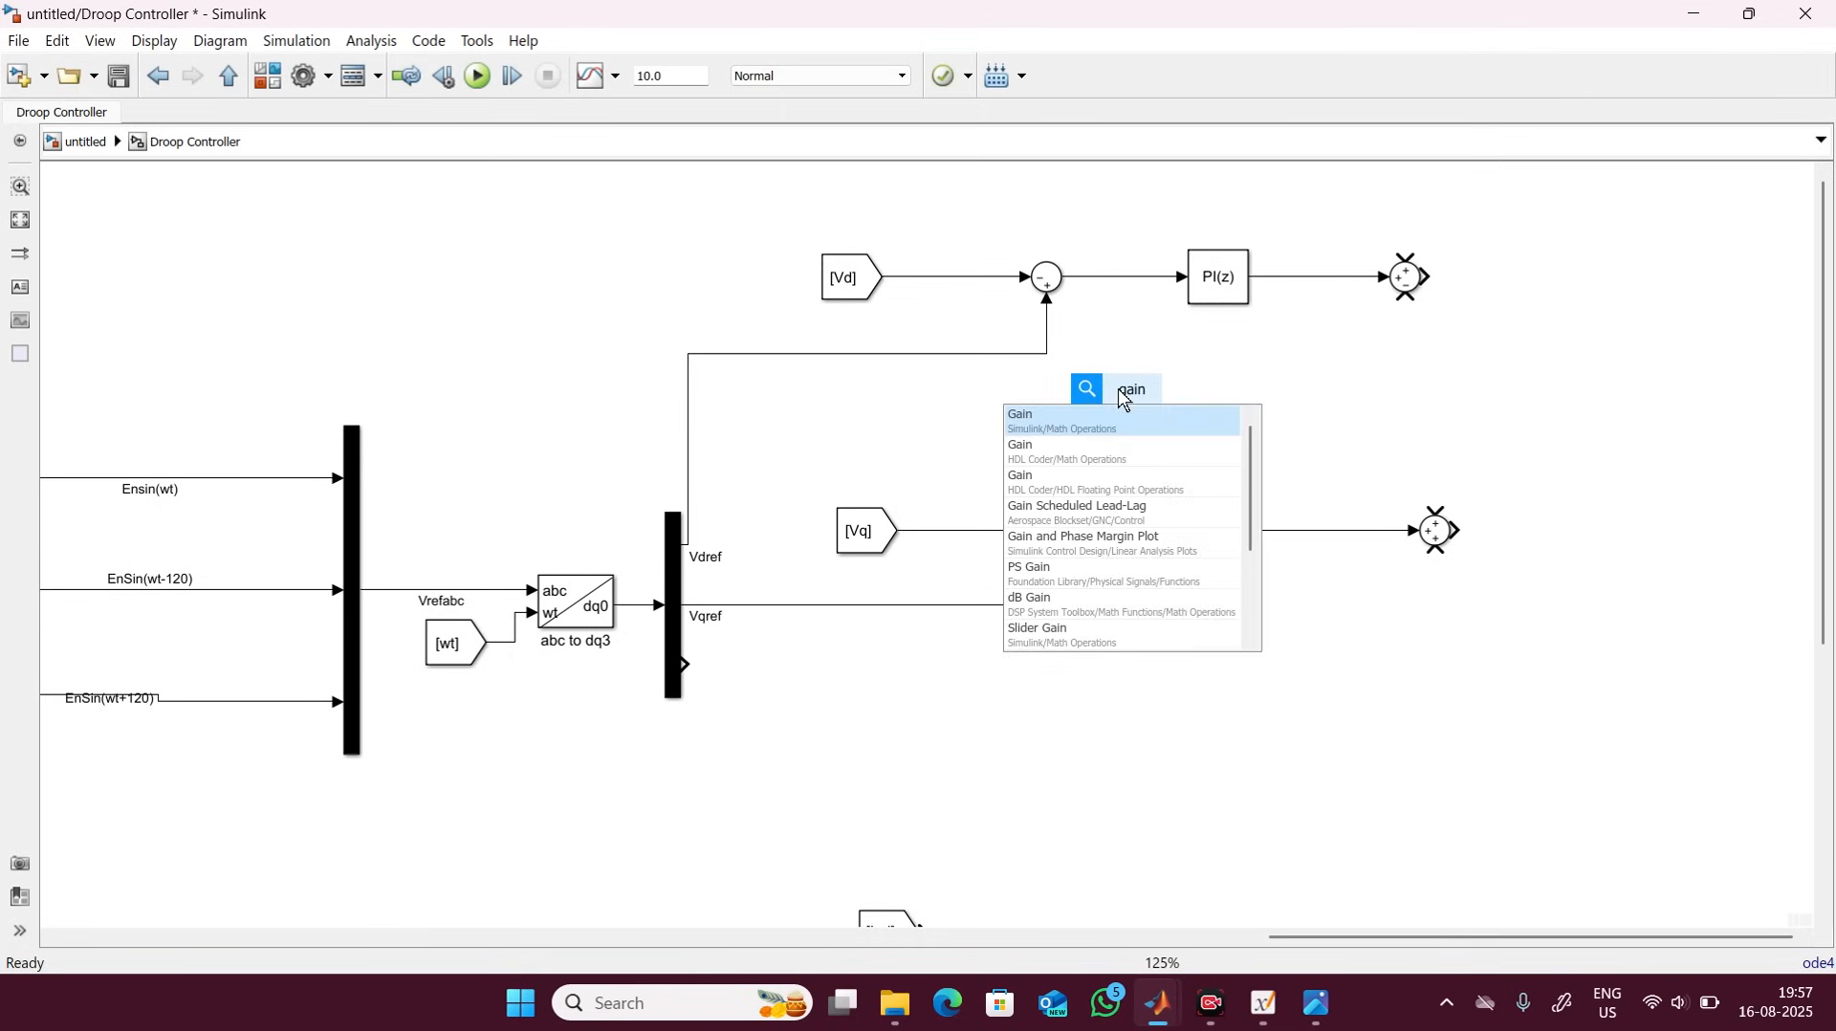
key("Return")
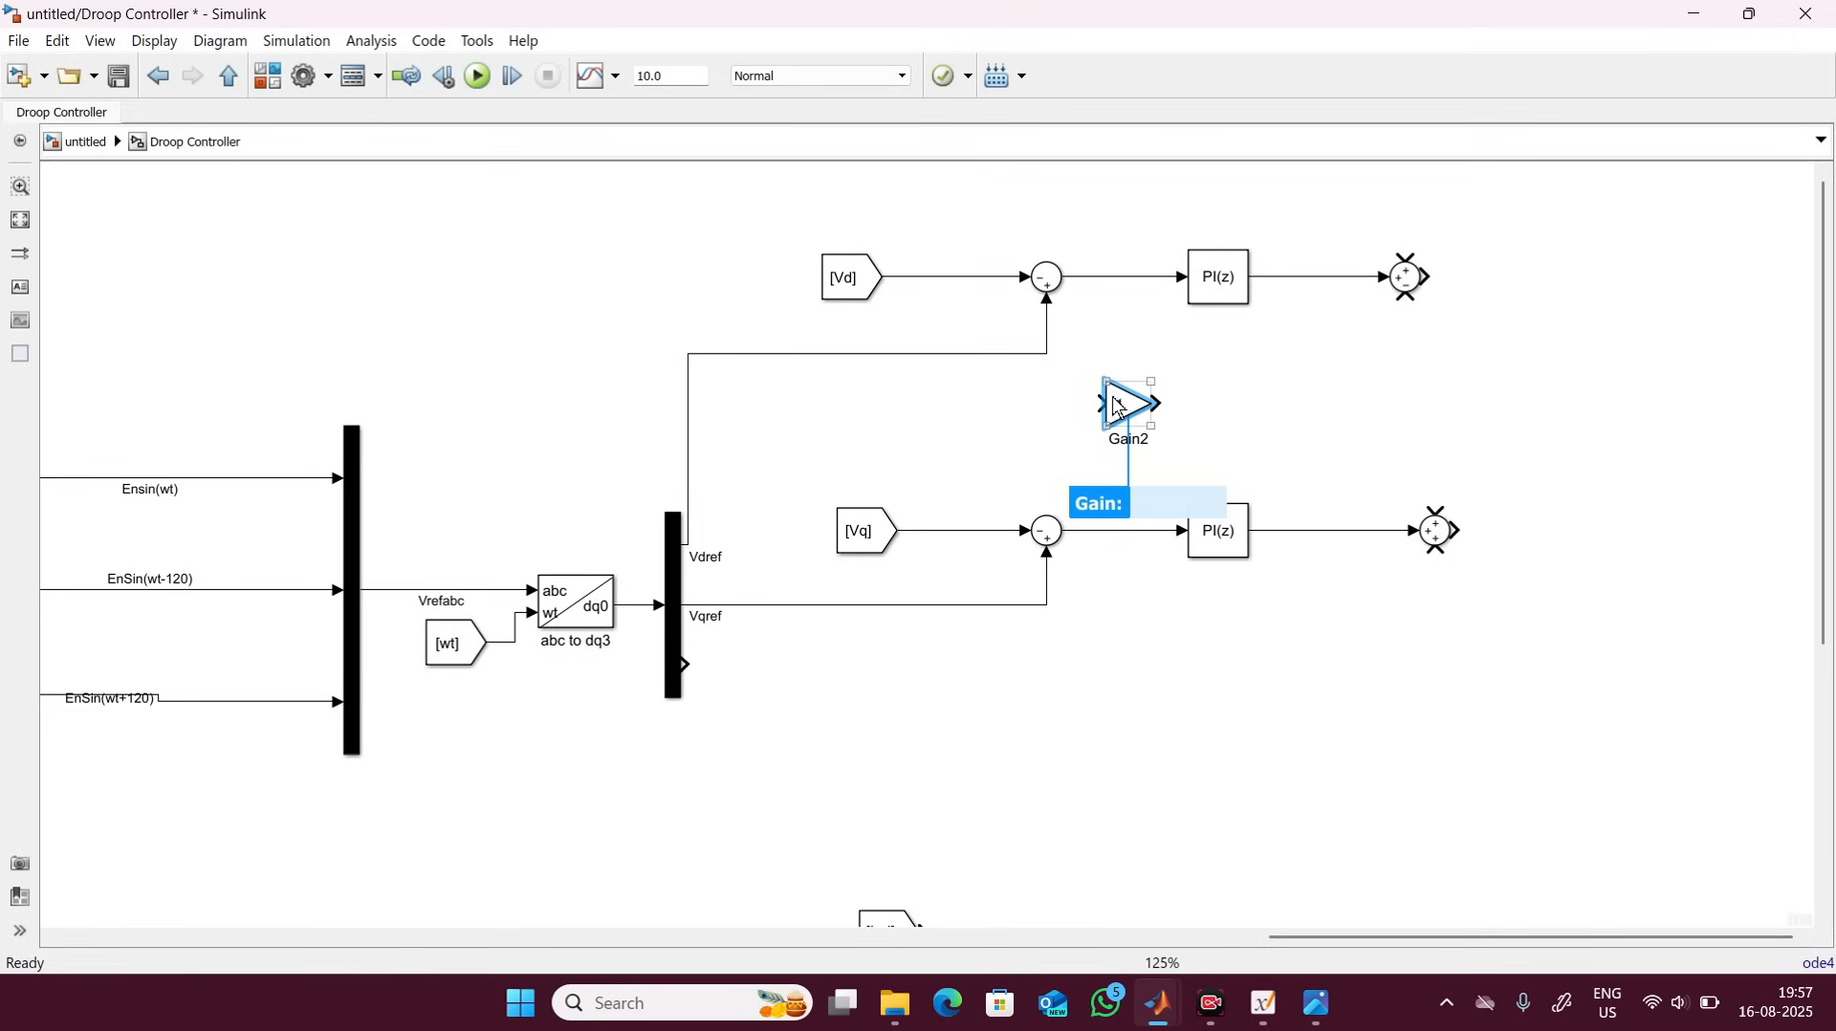
left_click_drag(1116, 409, 1395, 284)
left_click_drag(1213, 388, 1201, 359)
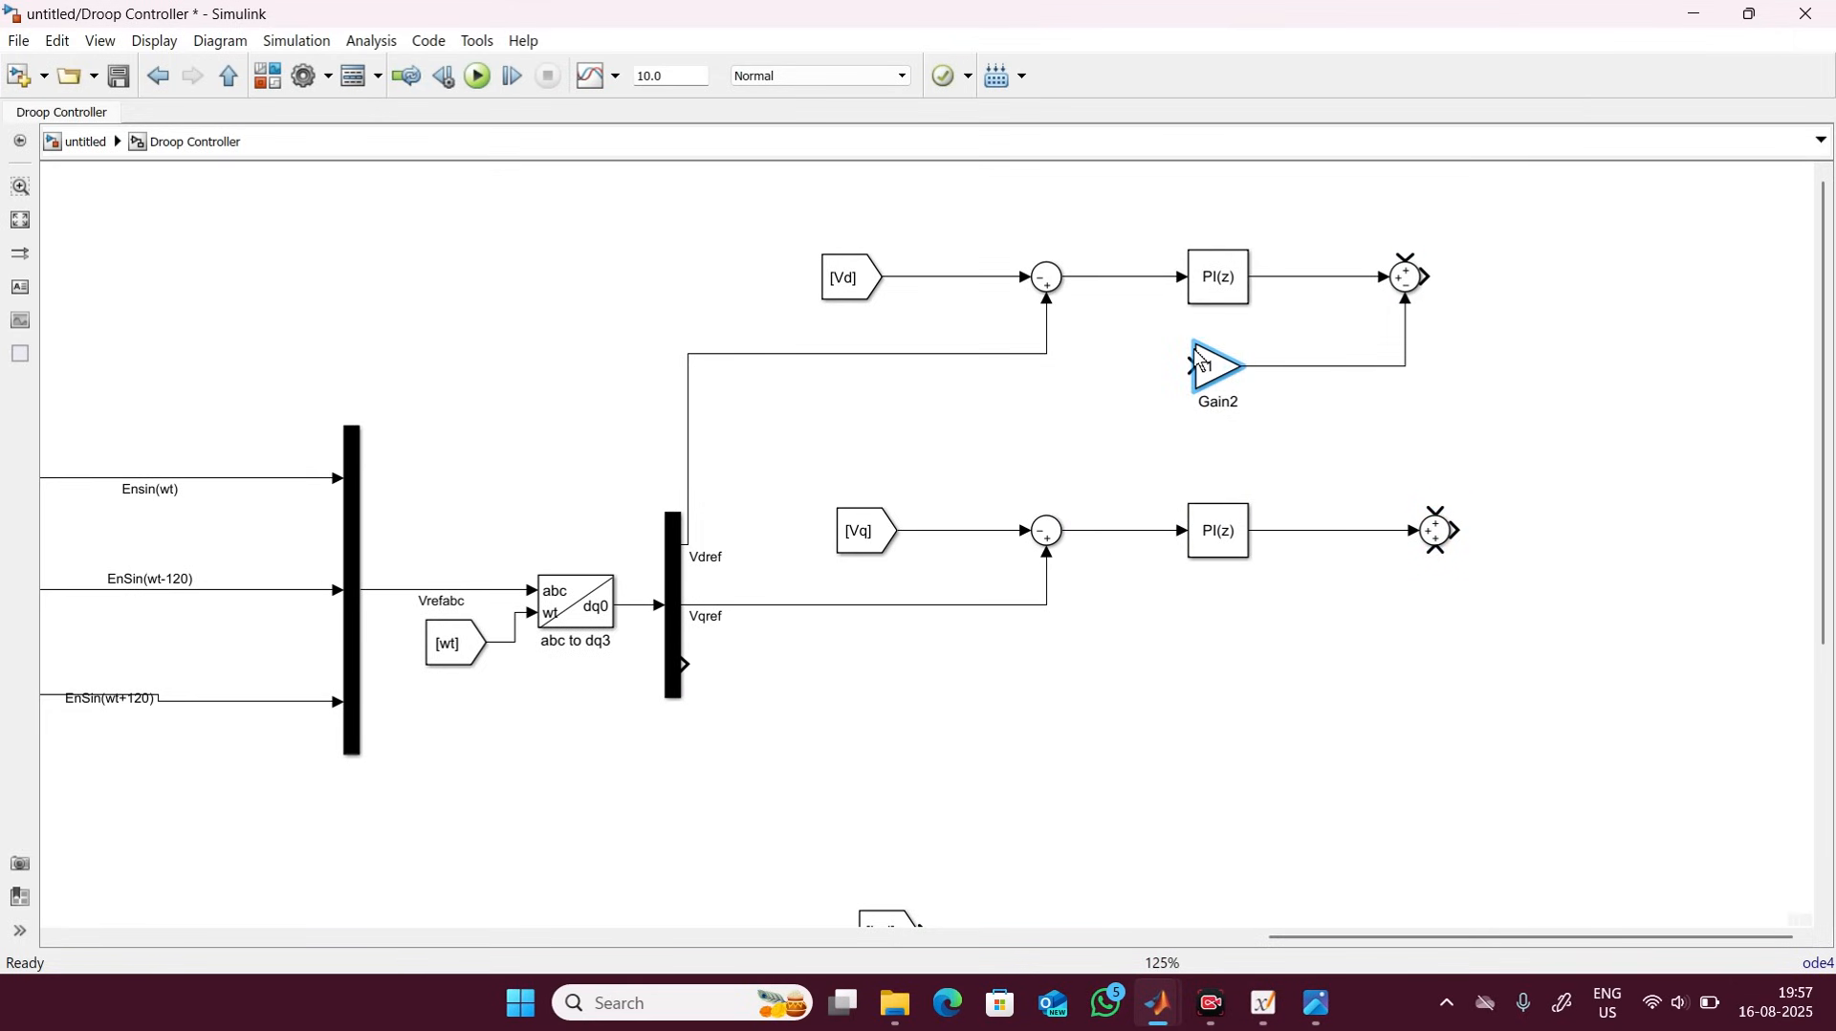
left_click(1203, 371)
double_click(1203, 371)
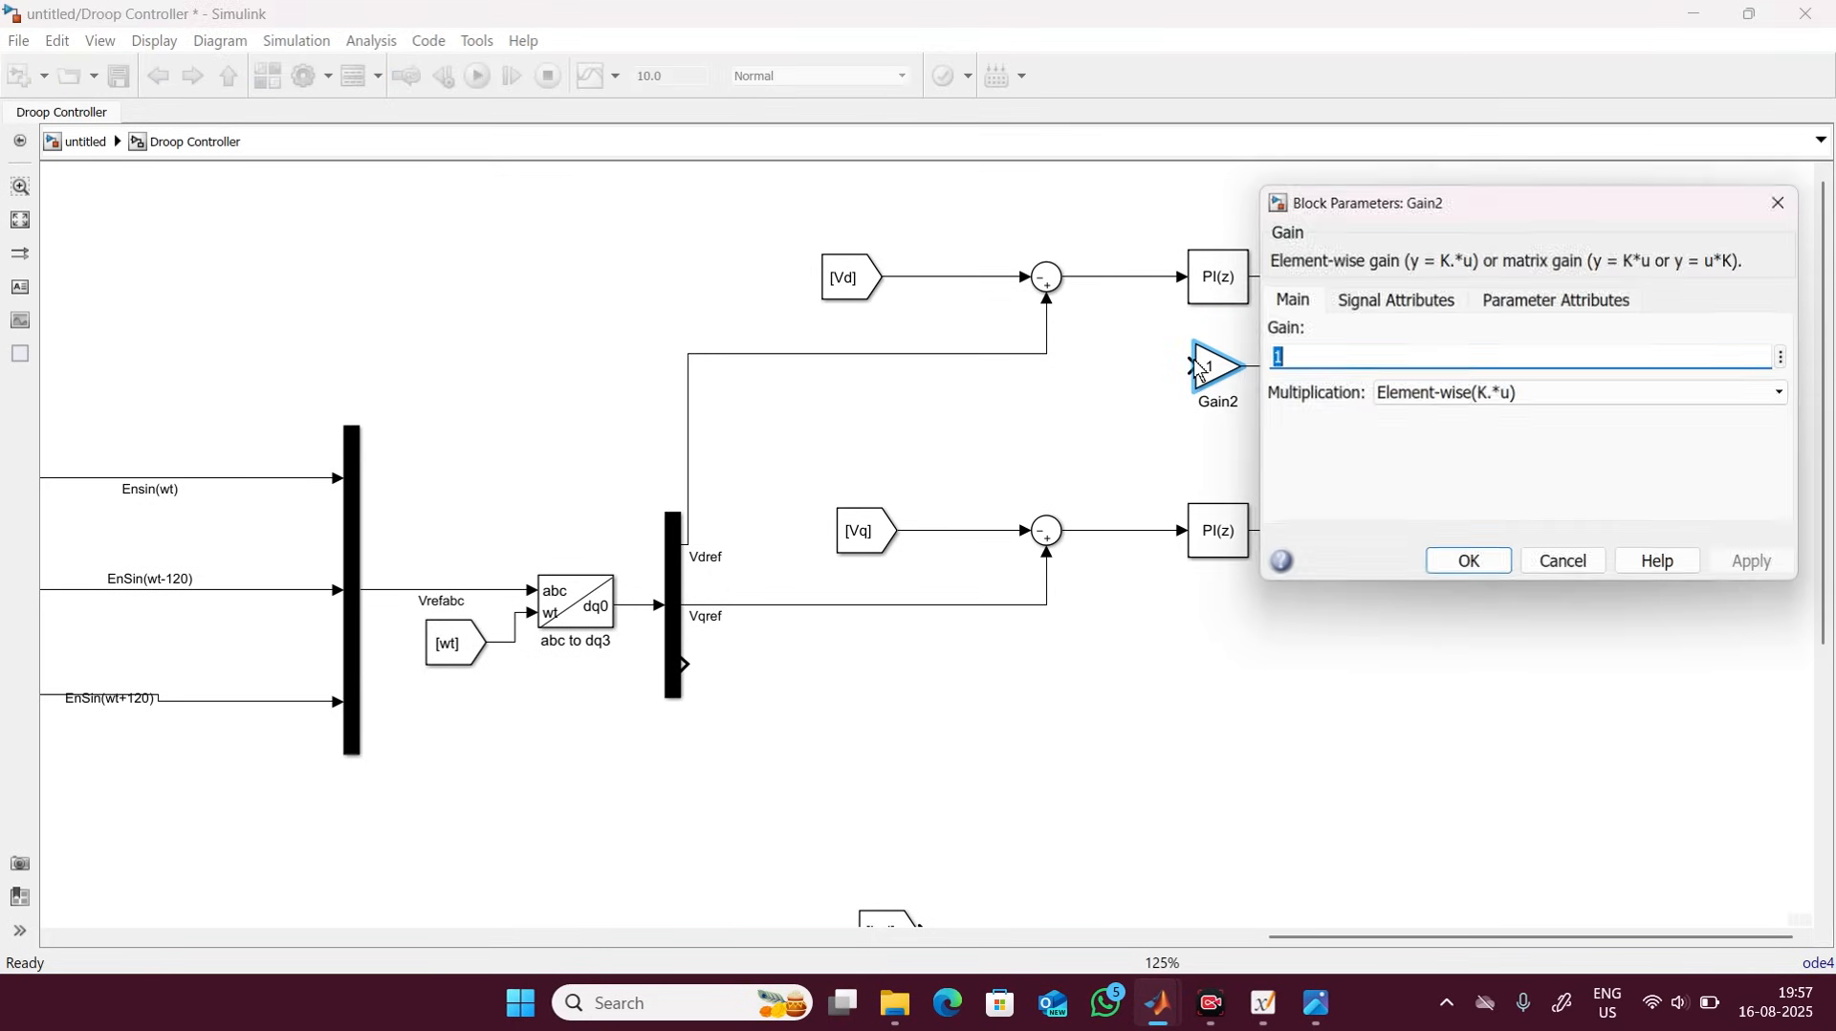
left_click(1782, 202)
Rename the Gain block below the Vd branch's PI controller as WC.
left_click(1225, 397)
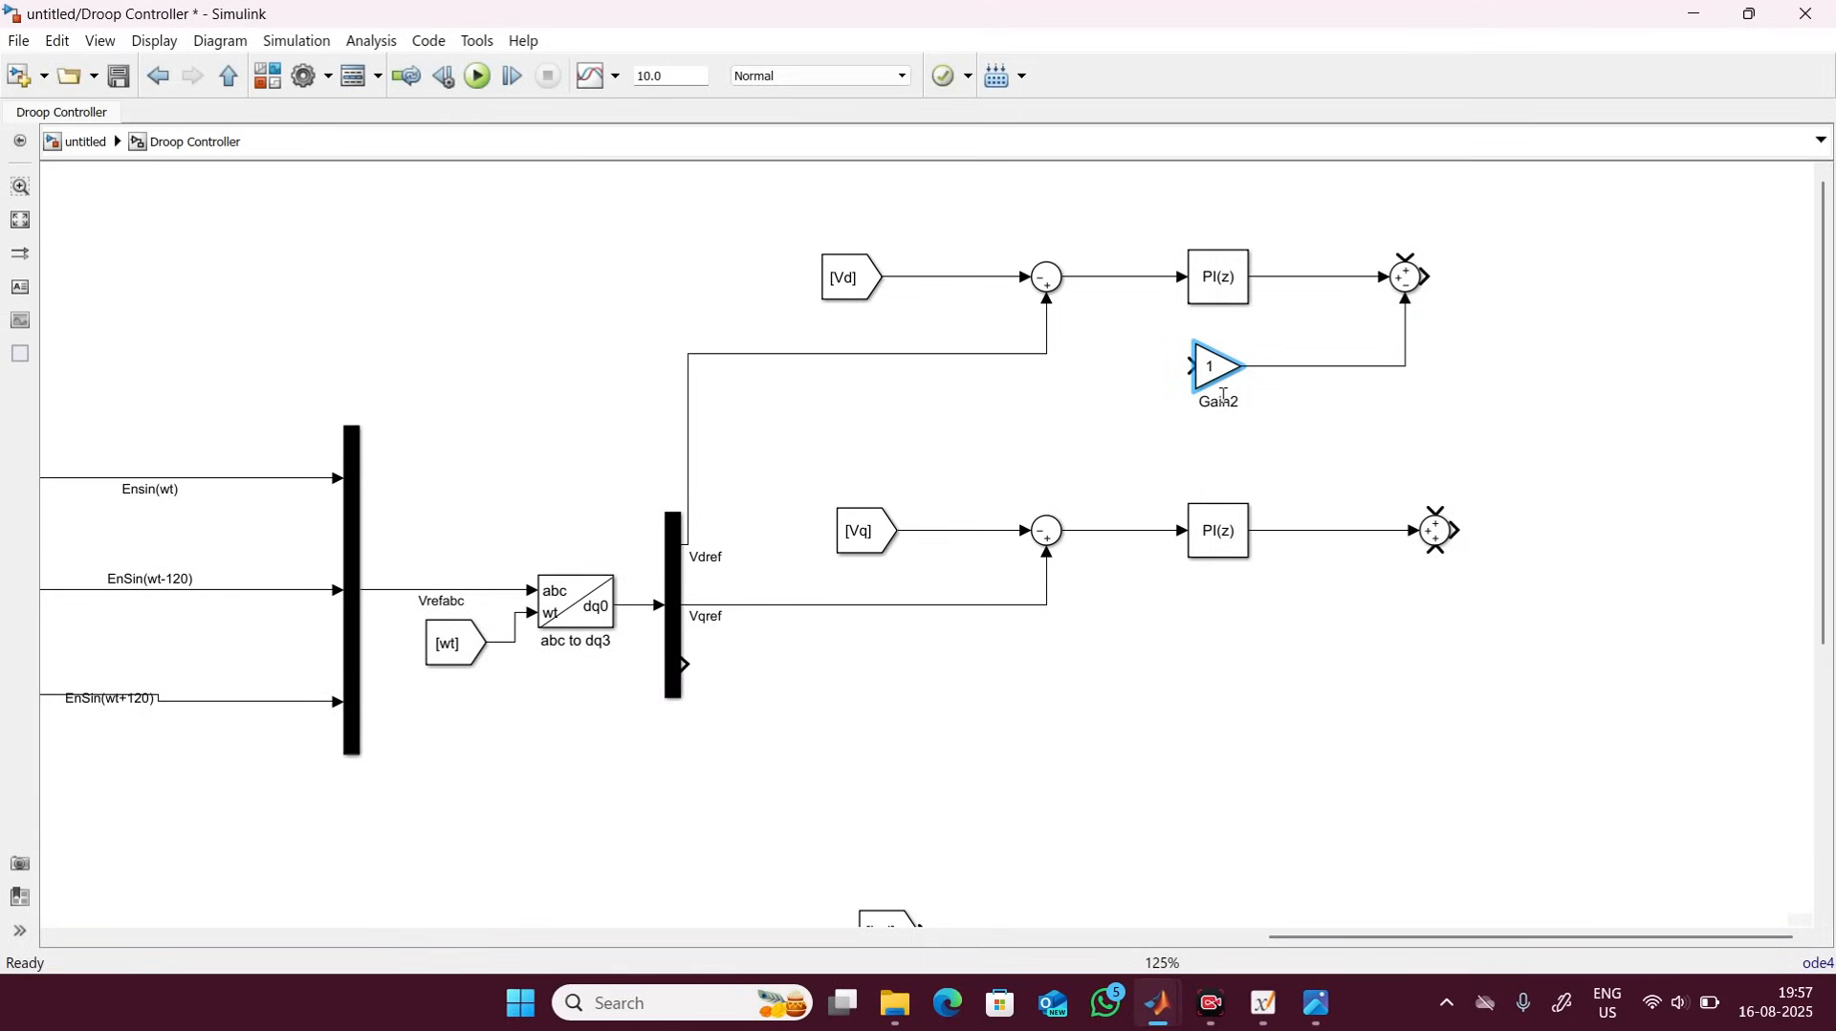
key("ctrl+a")
type("Gc")
left_click(1353, 394)
Set the gain of the WC block to 2*pi*50*80e-6.
left_click(1207, 368)
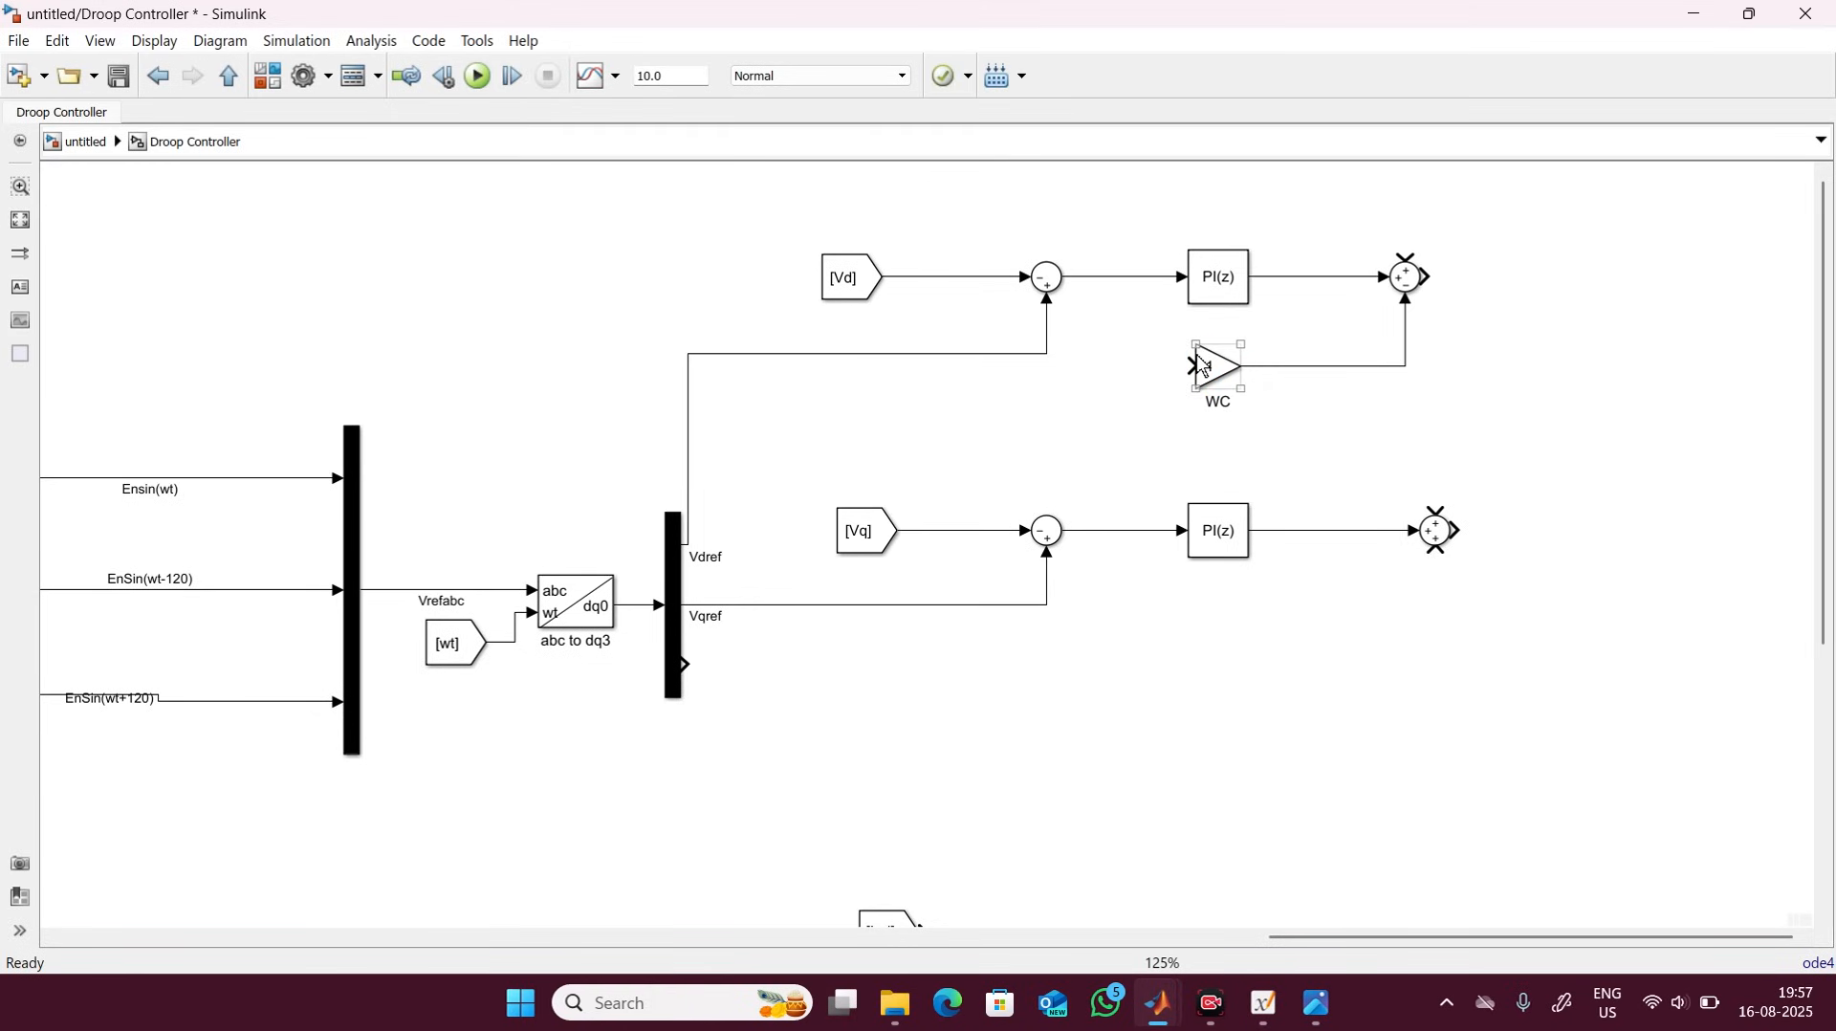
double_click(1207, 368)
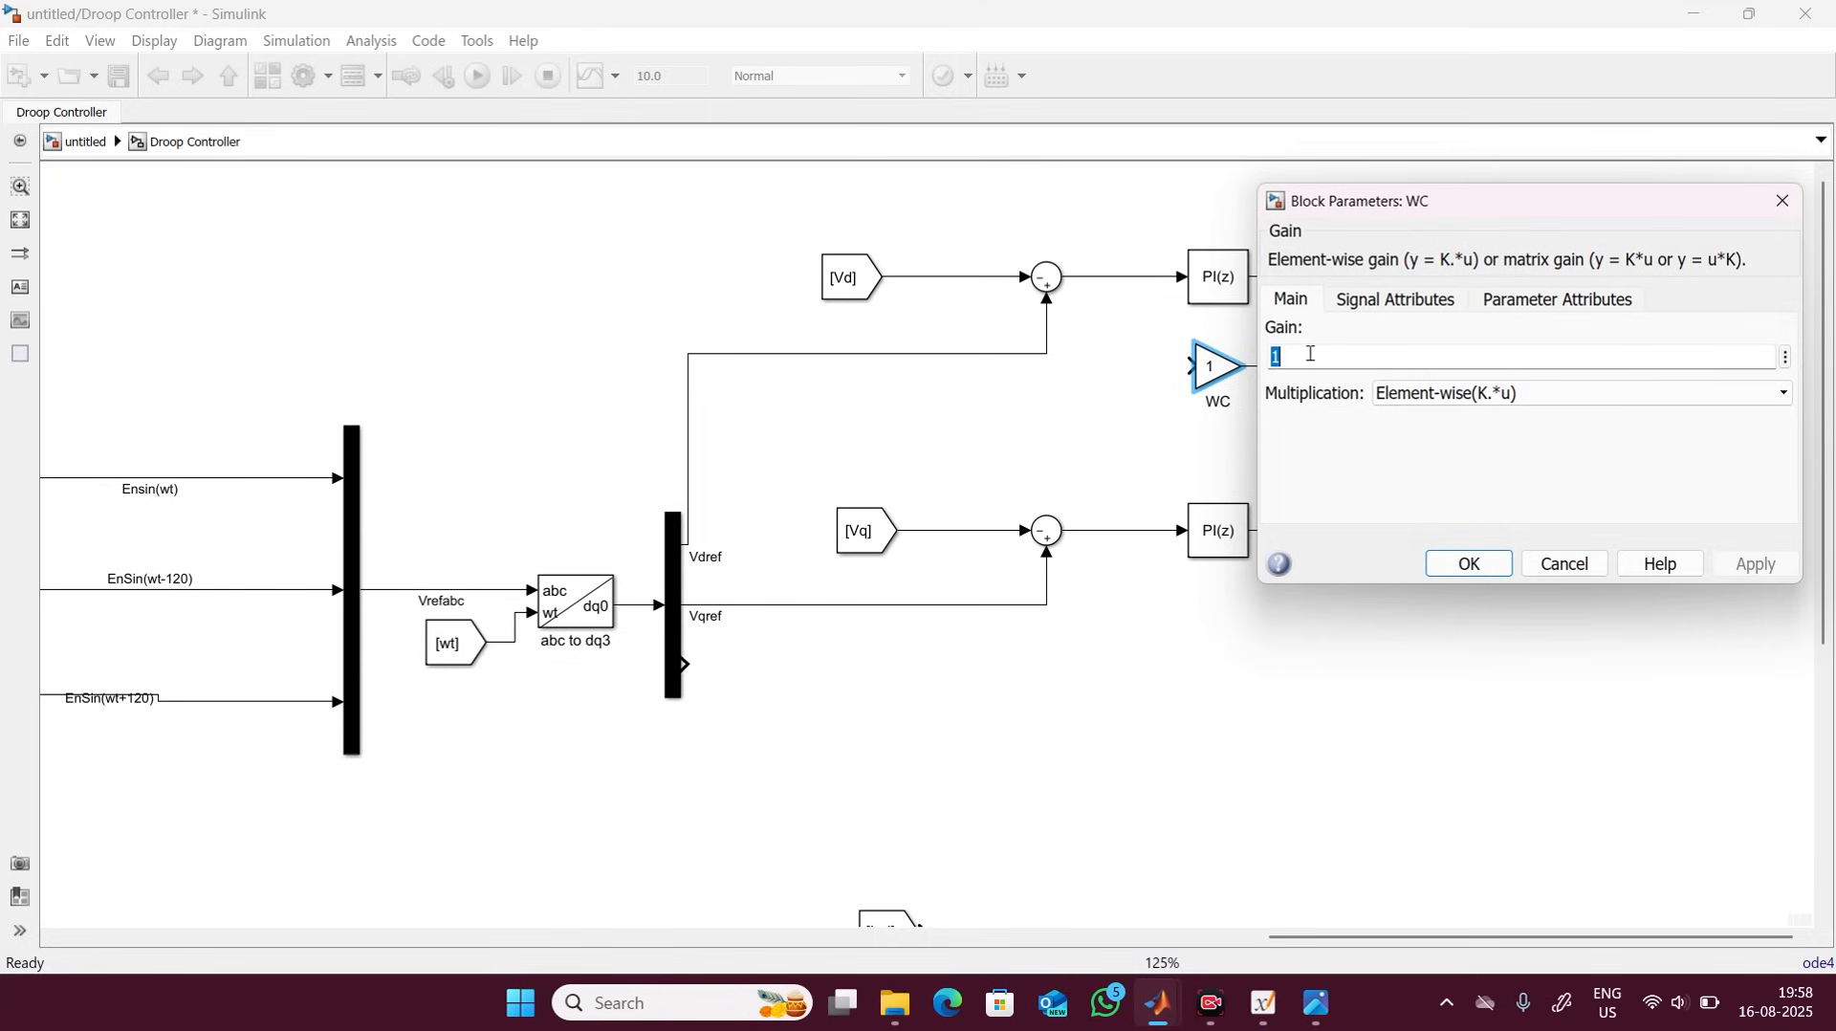
key("BackSpace")
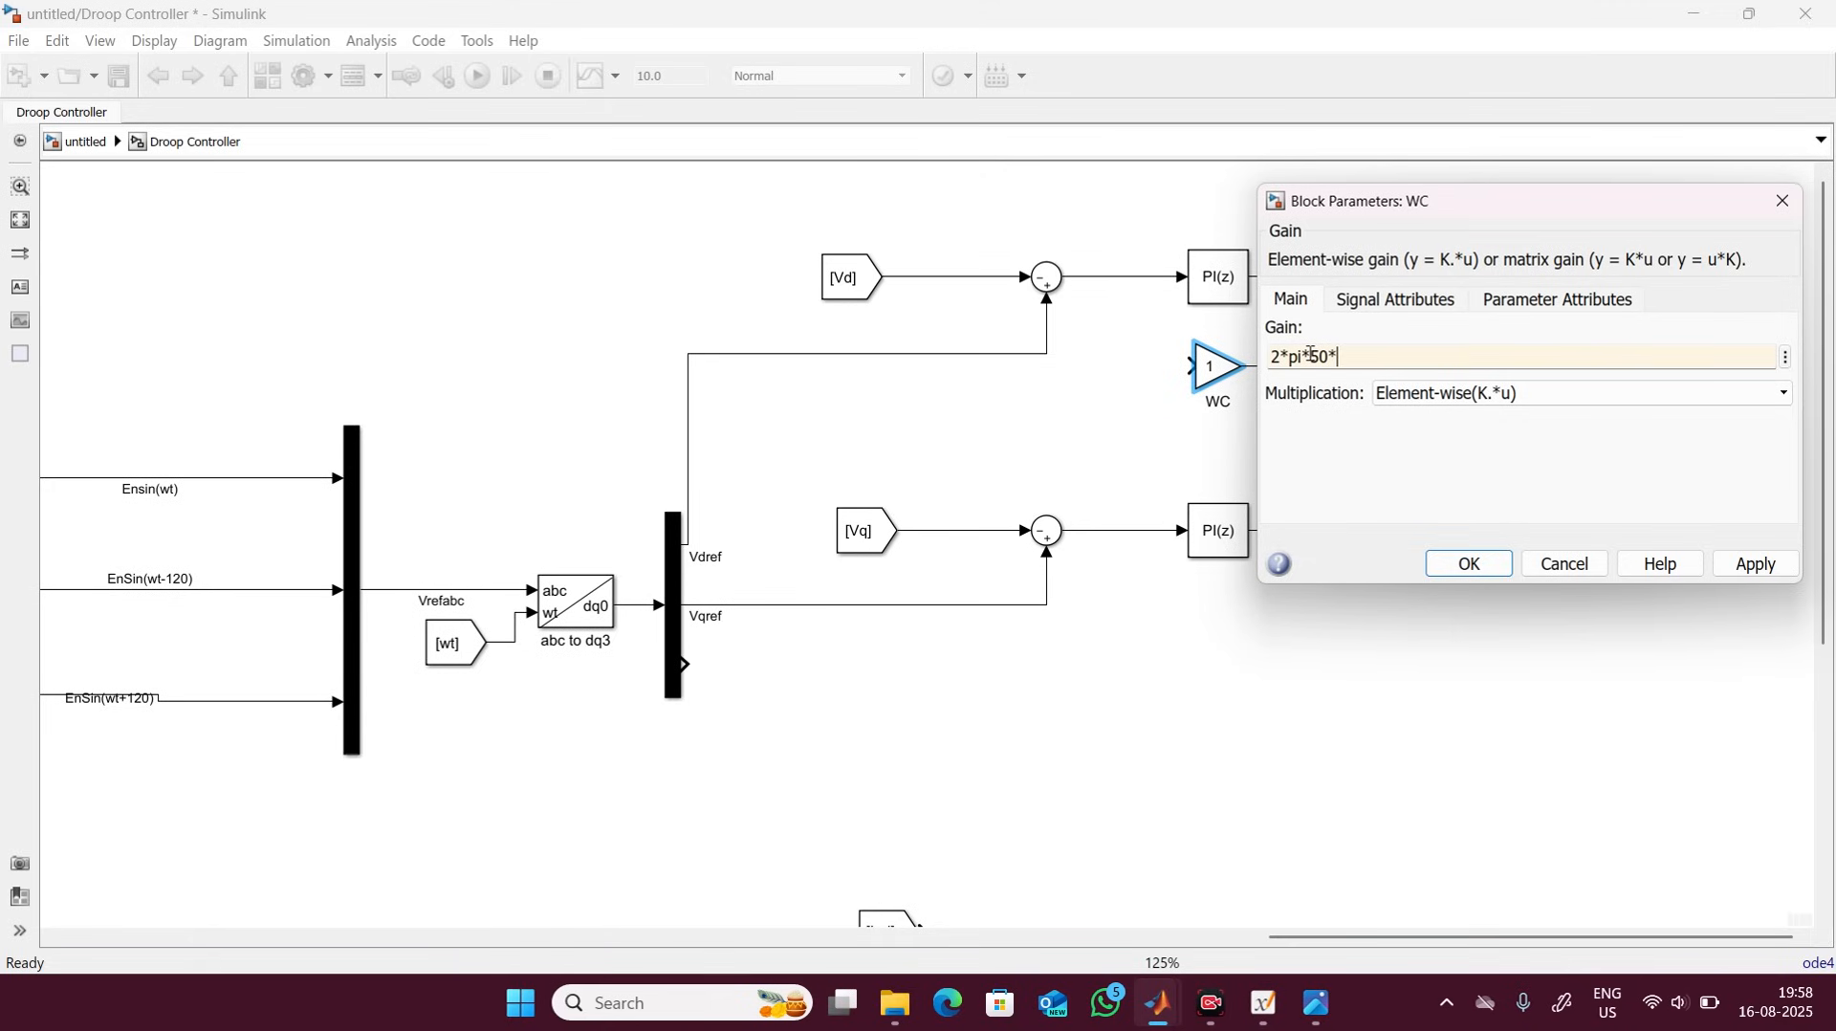
type("80e-6")
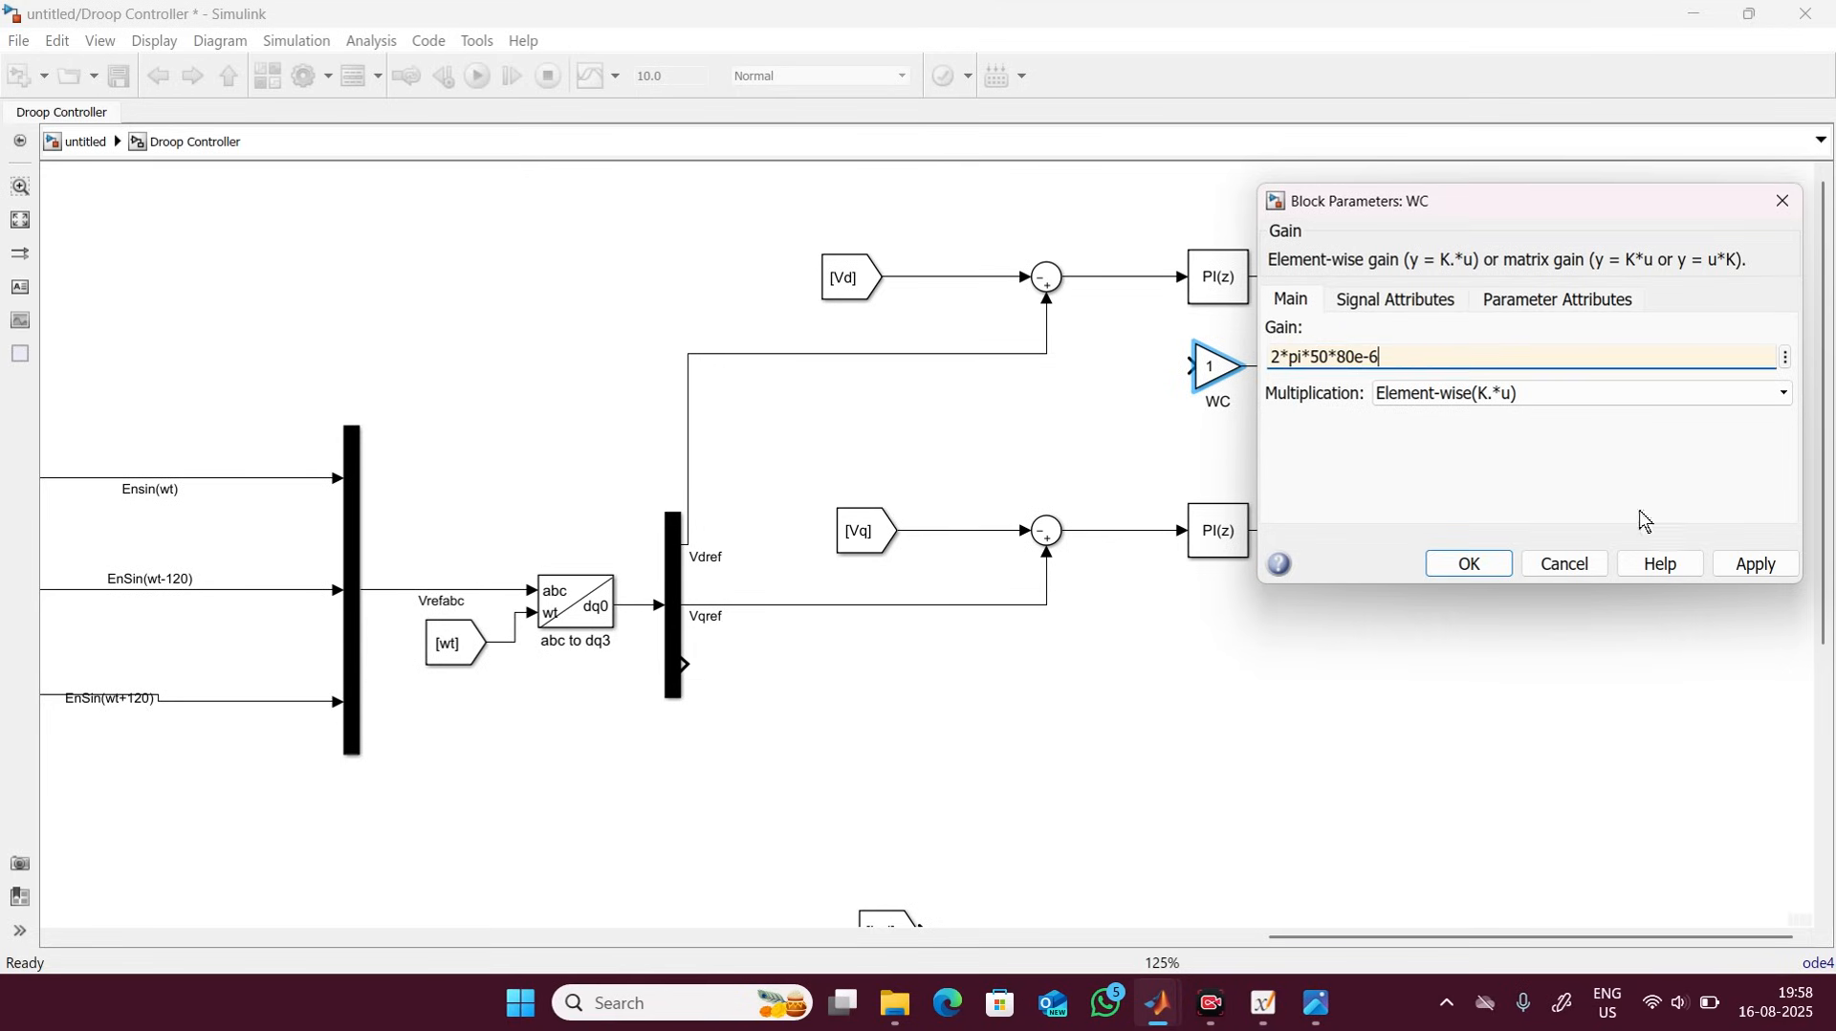
left_click(1756, 564)
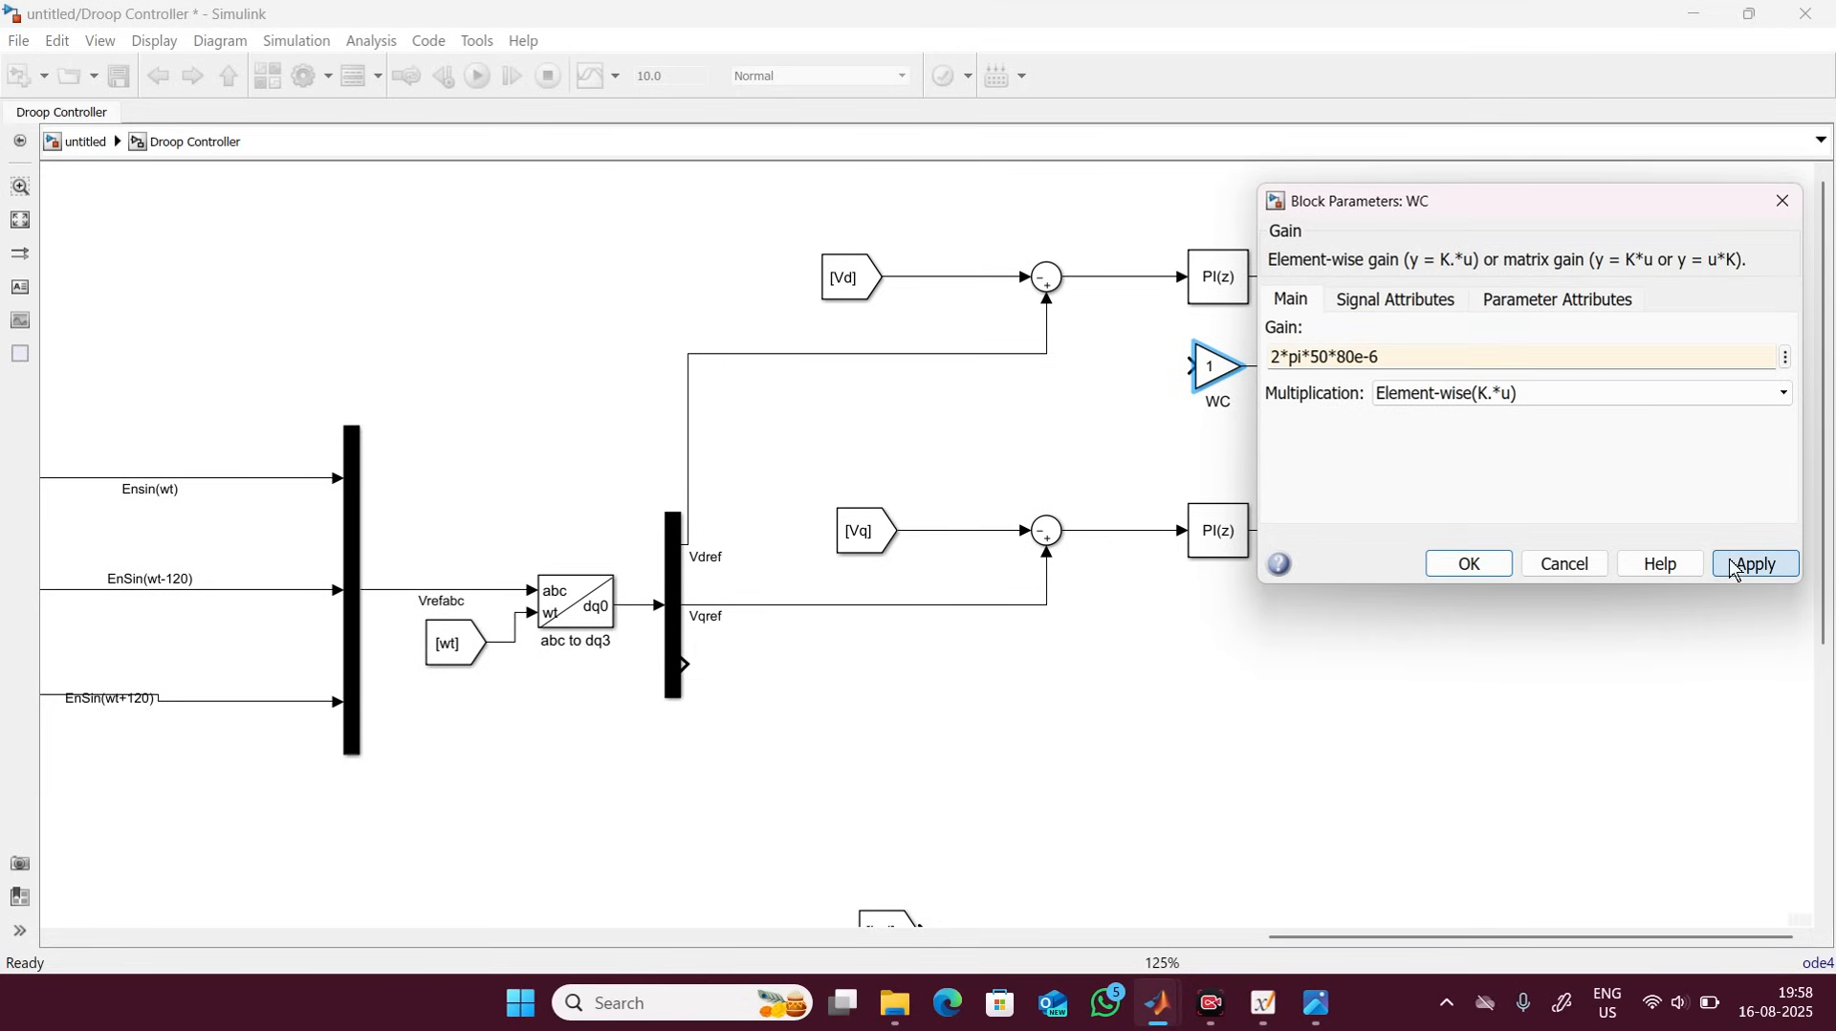
left_click(1466, 565)
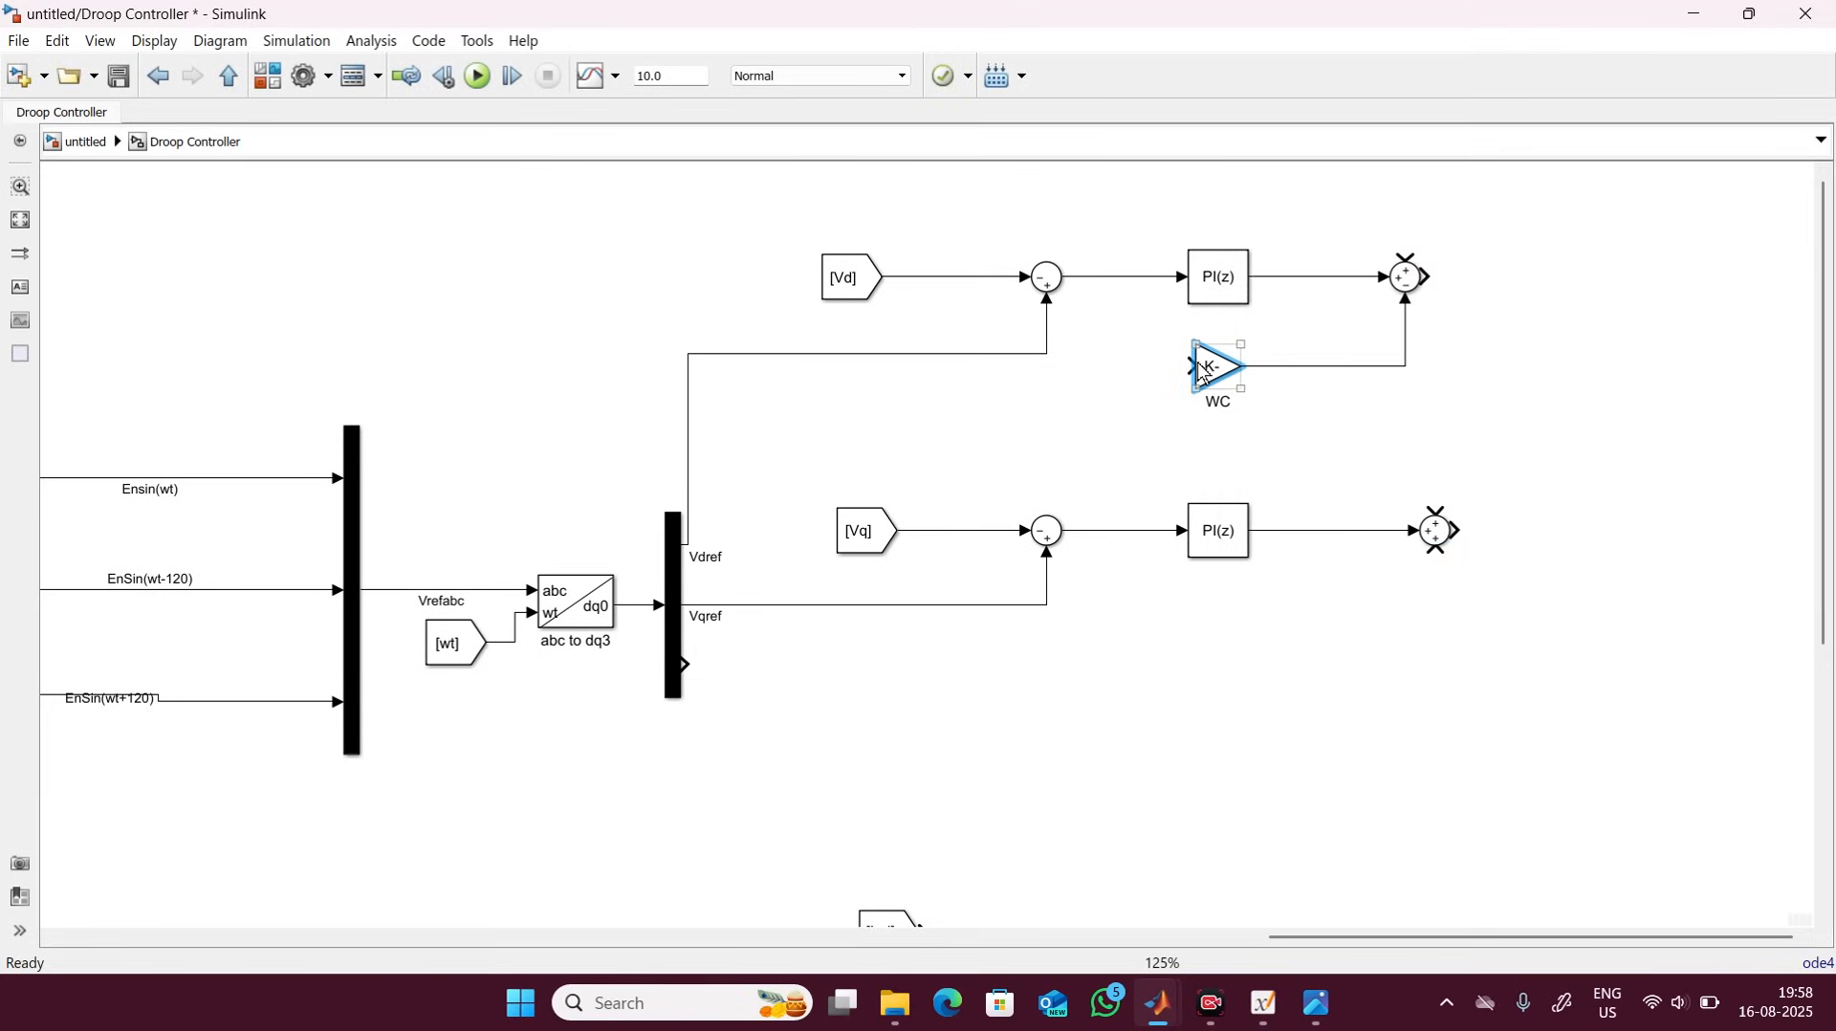
Duplicate the WC gain above the Vq branch's PI controller and connect it to the upper input of that branch's three-input Sum block.
left_click(1195, 428)
key("ctrl+v")
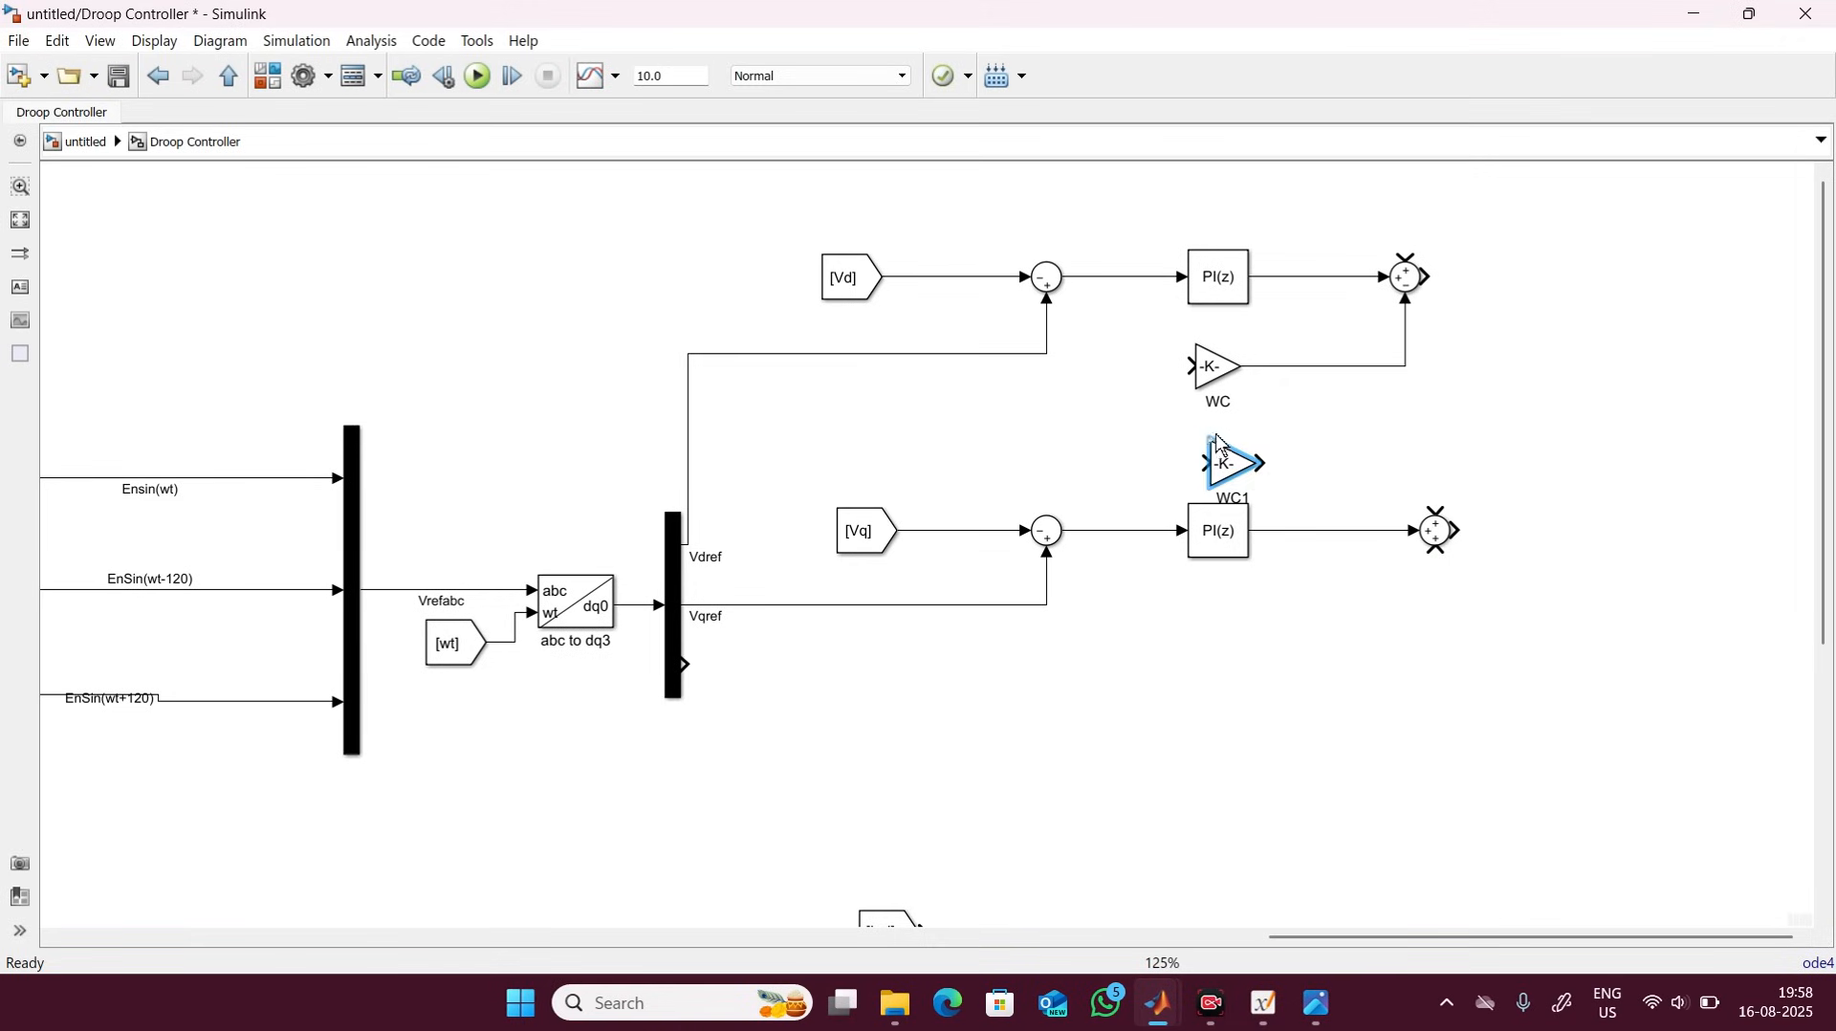
left_click_drag(1224, 469, 1434, 511)
Cross-couple the branches by feeding Vq into the WC gain and Vd into its duplicate, straightening the Vd branch line.
left_click(1213, 367)
mouse_move(1191, 366)
left_mouse_down()
mouse_move(1082, 365)
mouse_move(932, 511)
left_mouse_up()
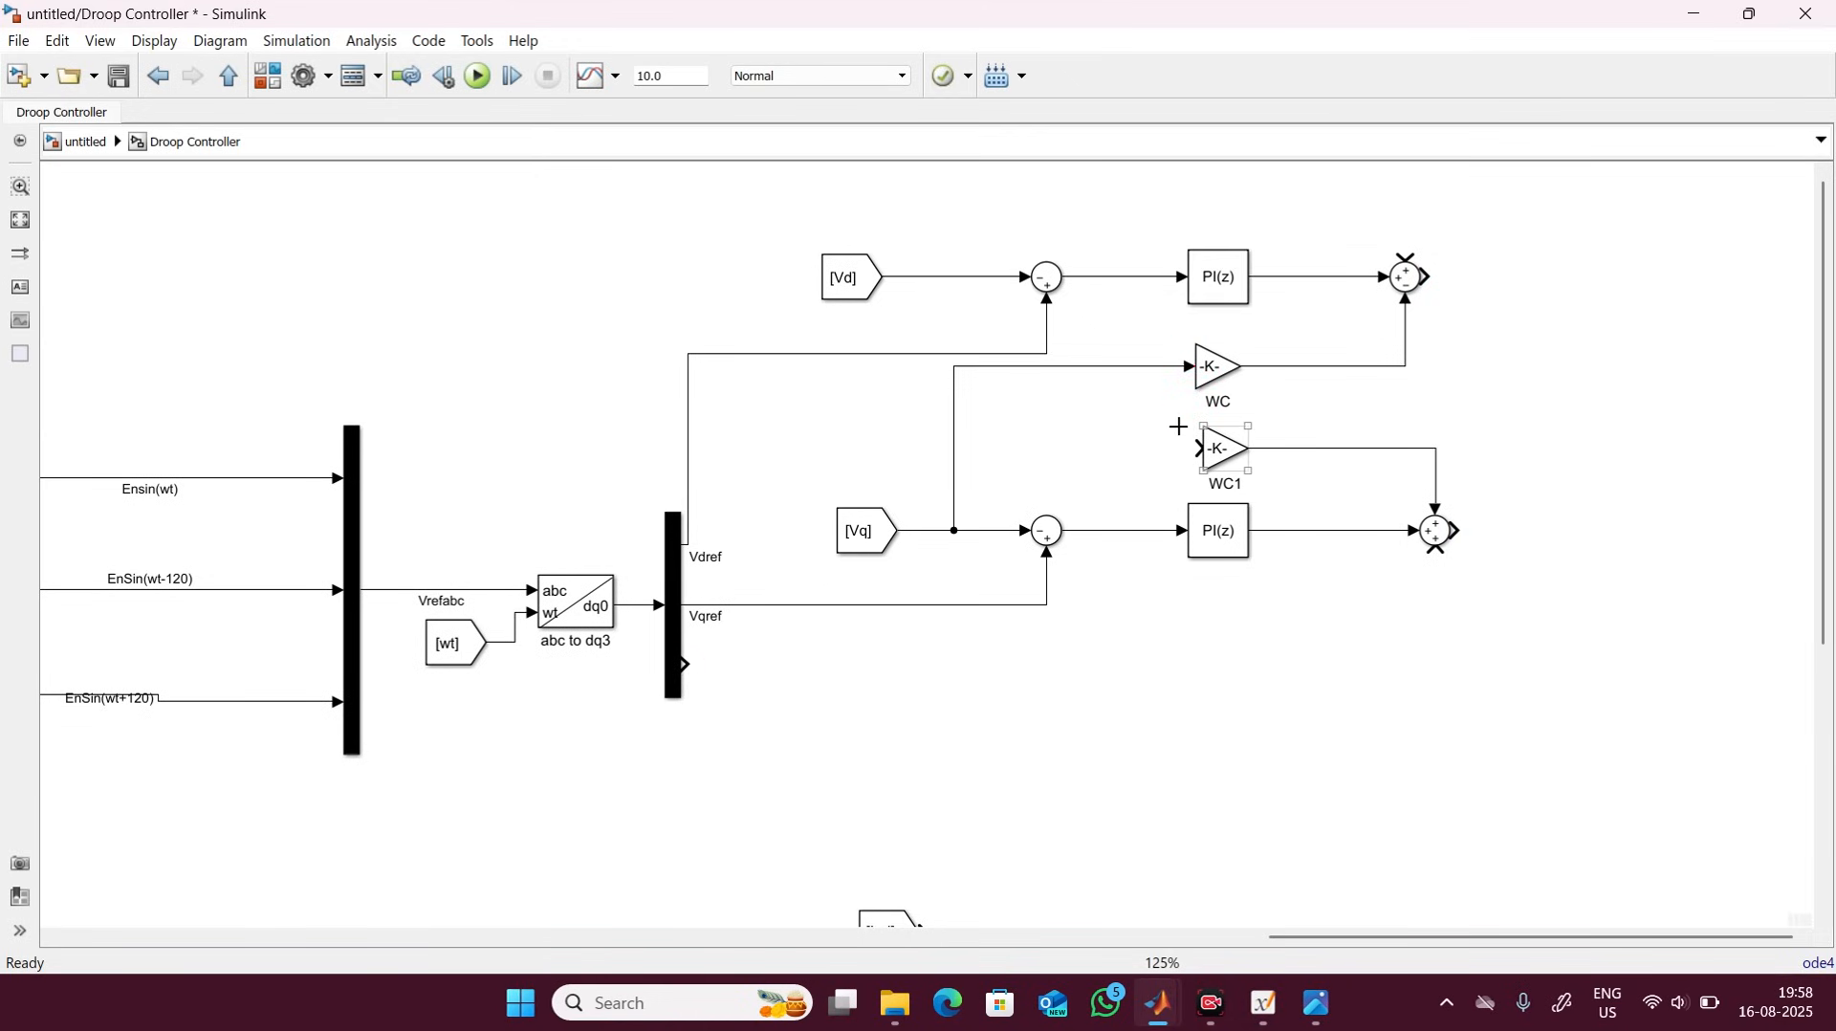
left_click_drag(1198, 448, 937, 261)
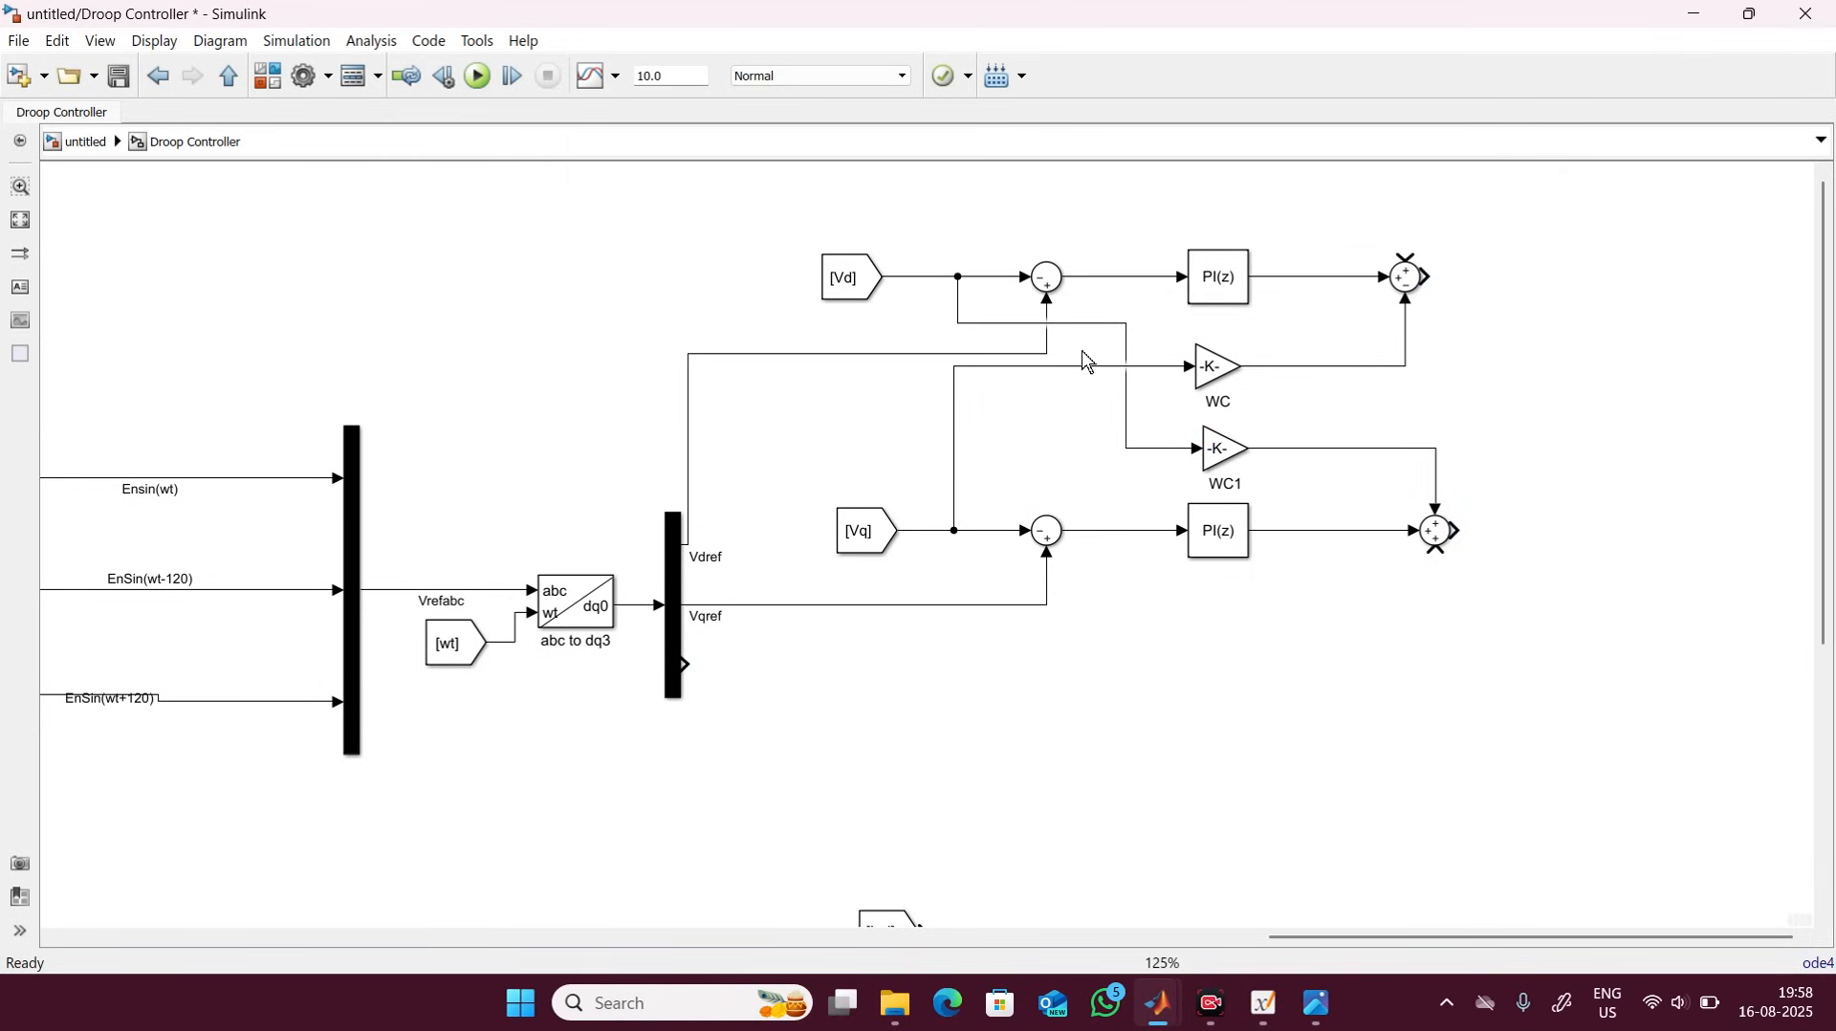
left_click_drag(1116, 346, 954, 370)
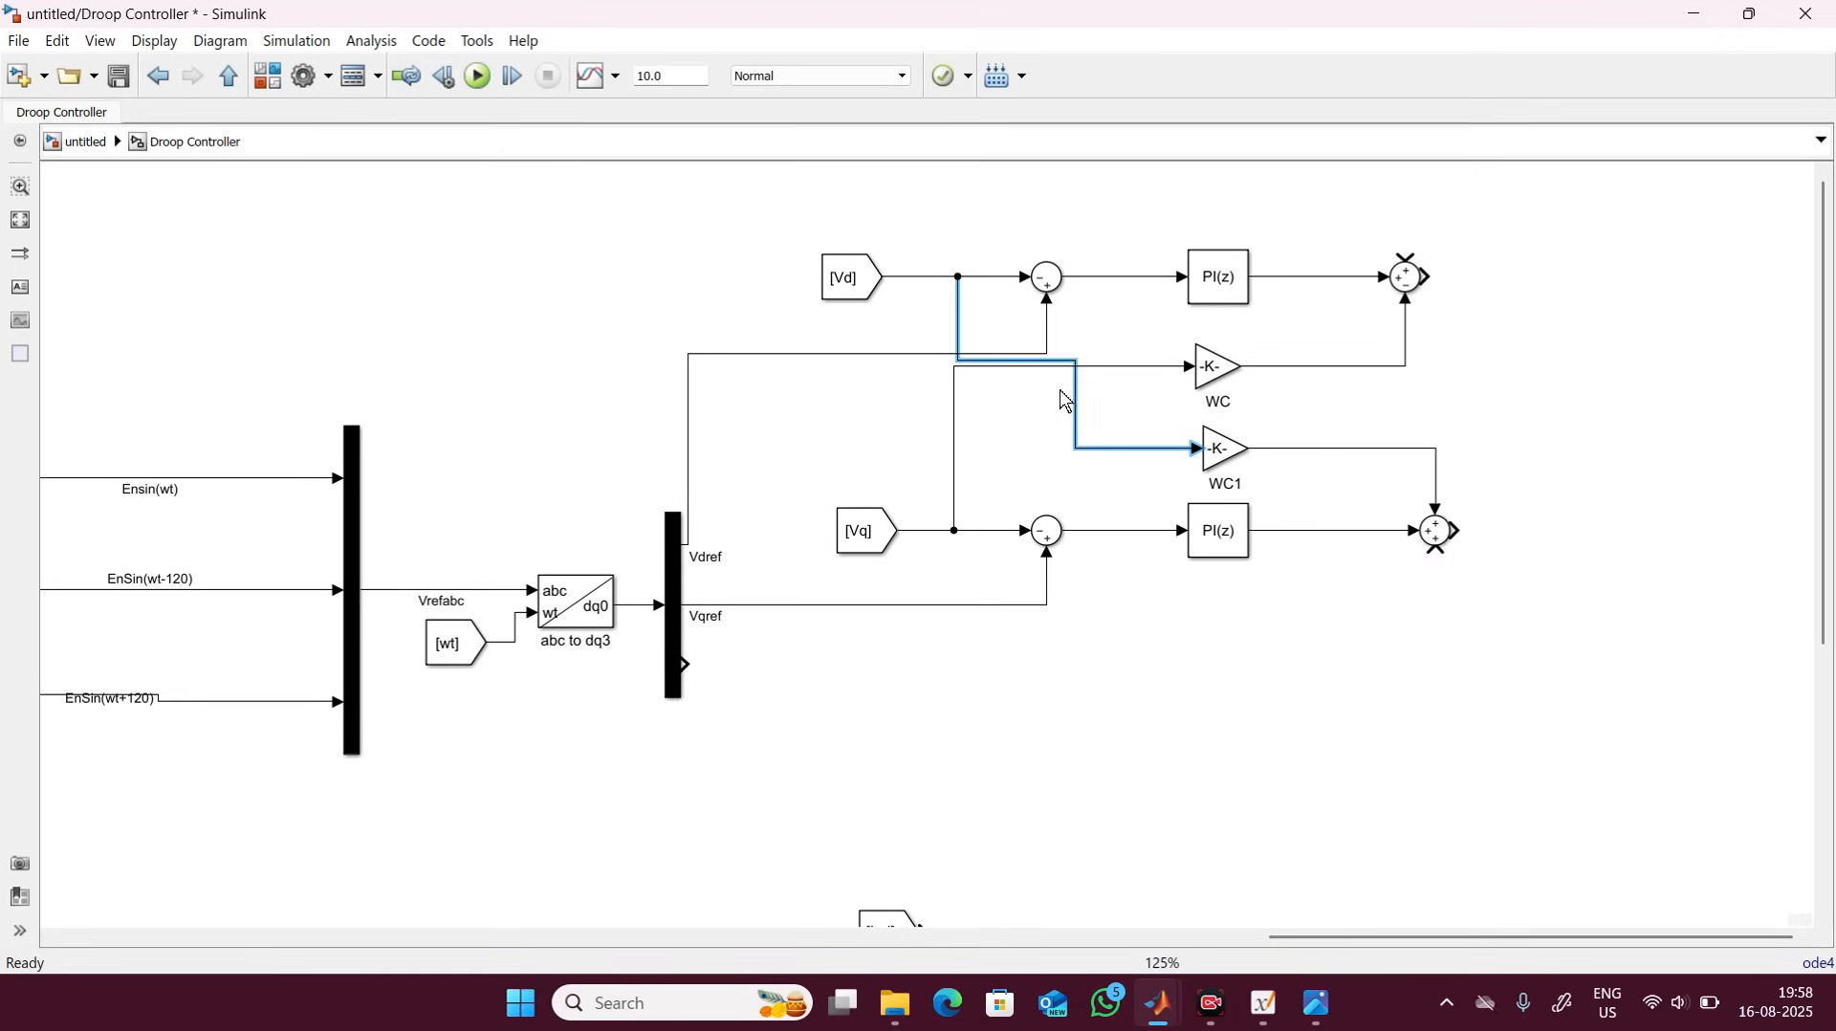
left_click_drag(1069, 398, 939, 404)
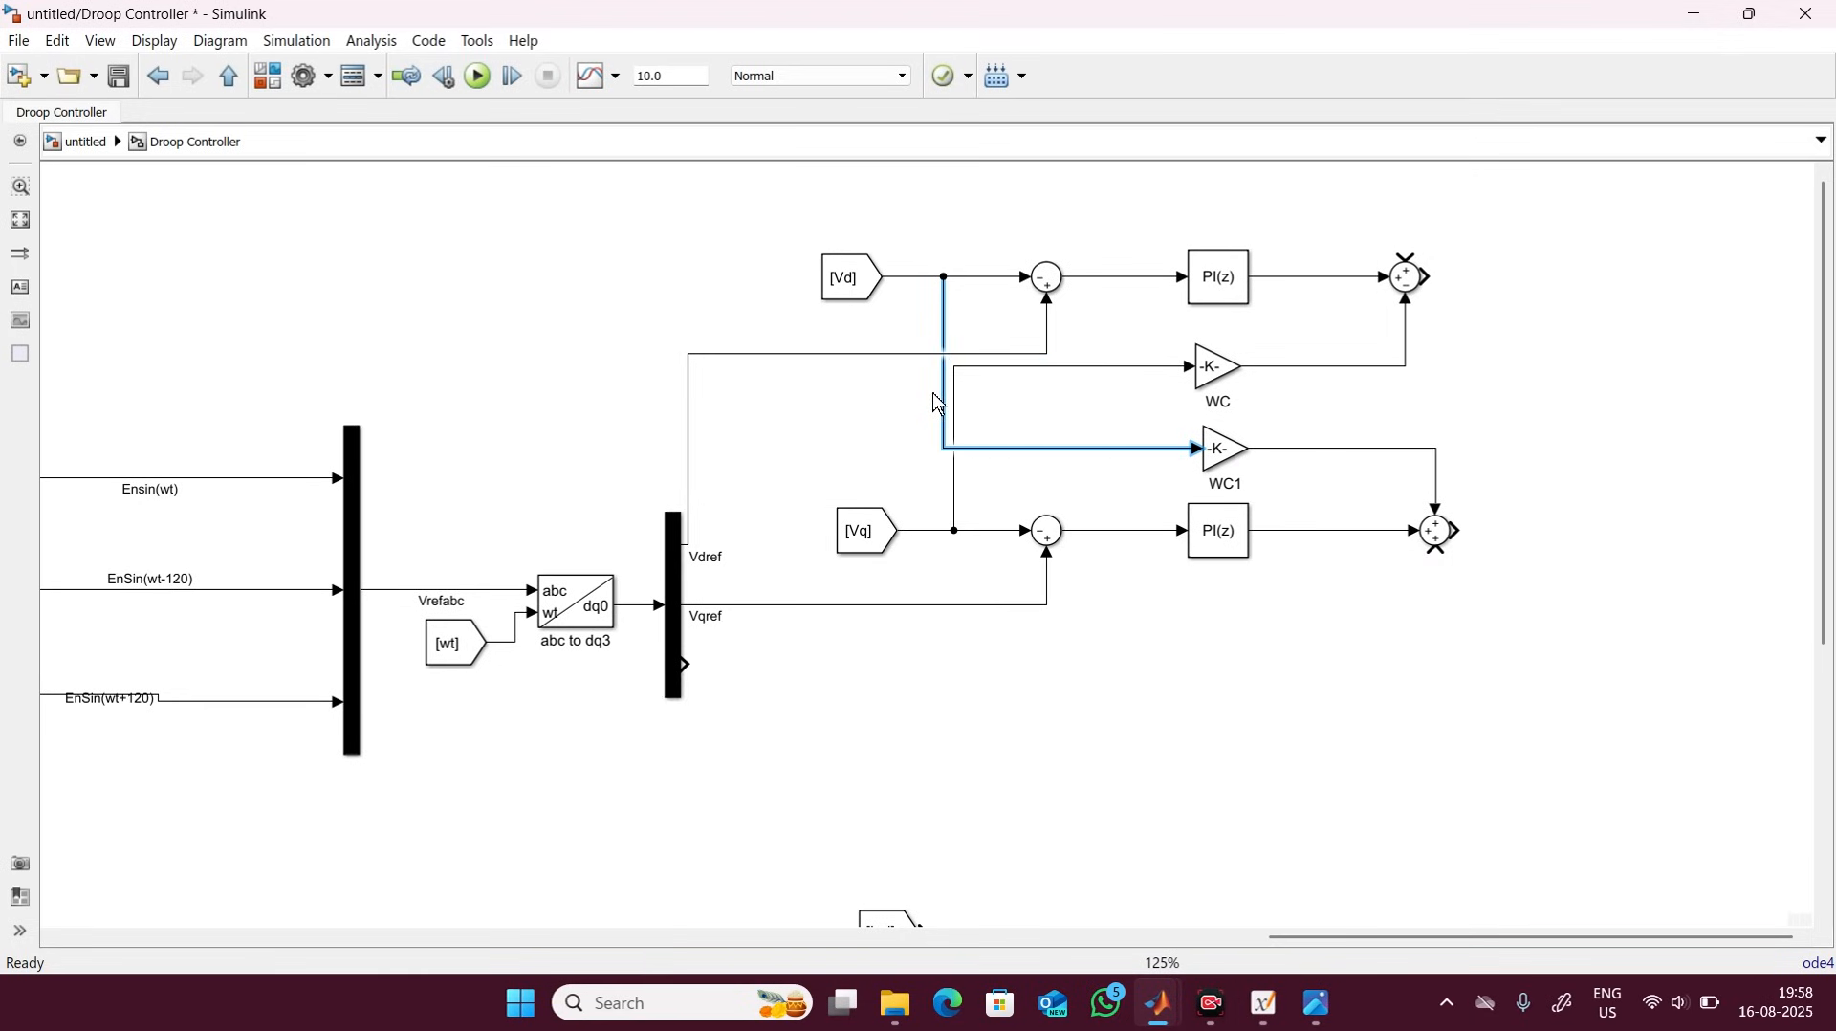
left_click(1030, 412)
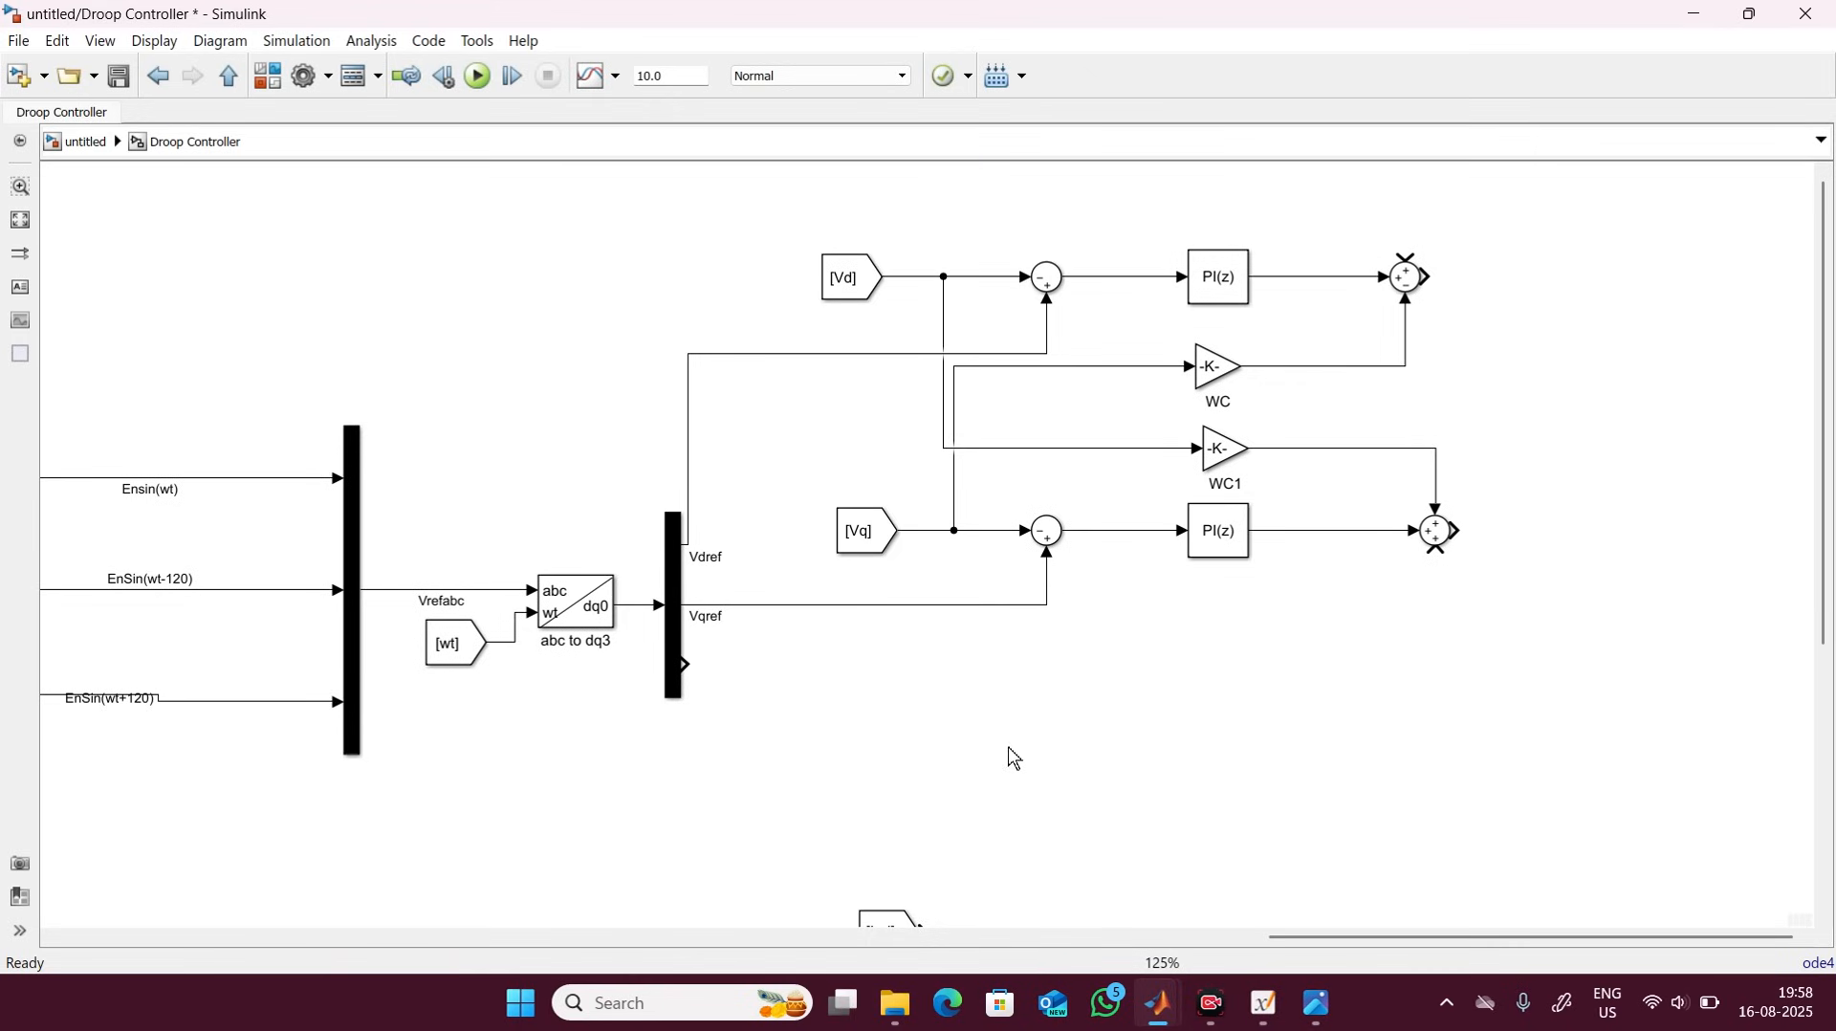
Copy the Iod and Ioq From blocks and paste them below the Vq branch's PI controller.
left_click_drag(1806, 554, 1807, 644)
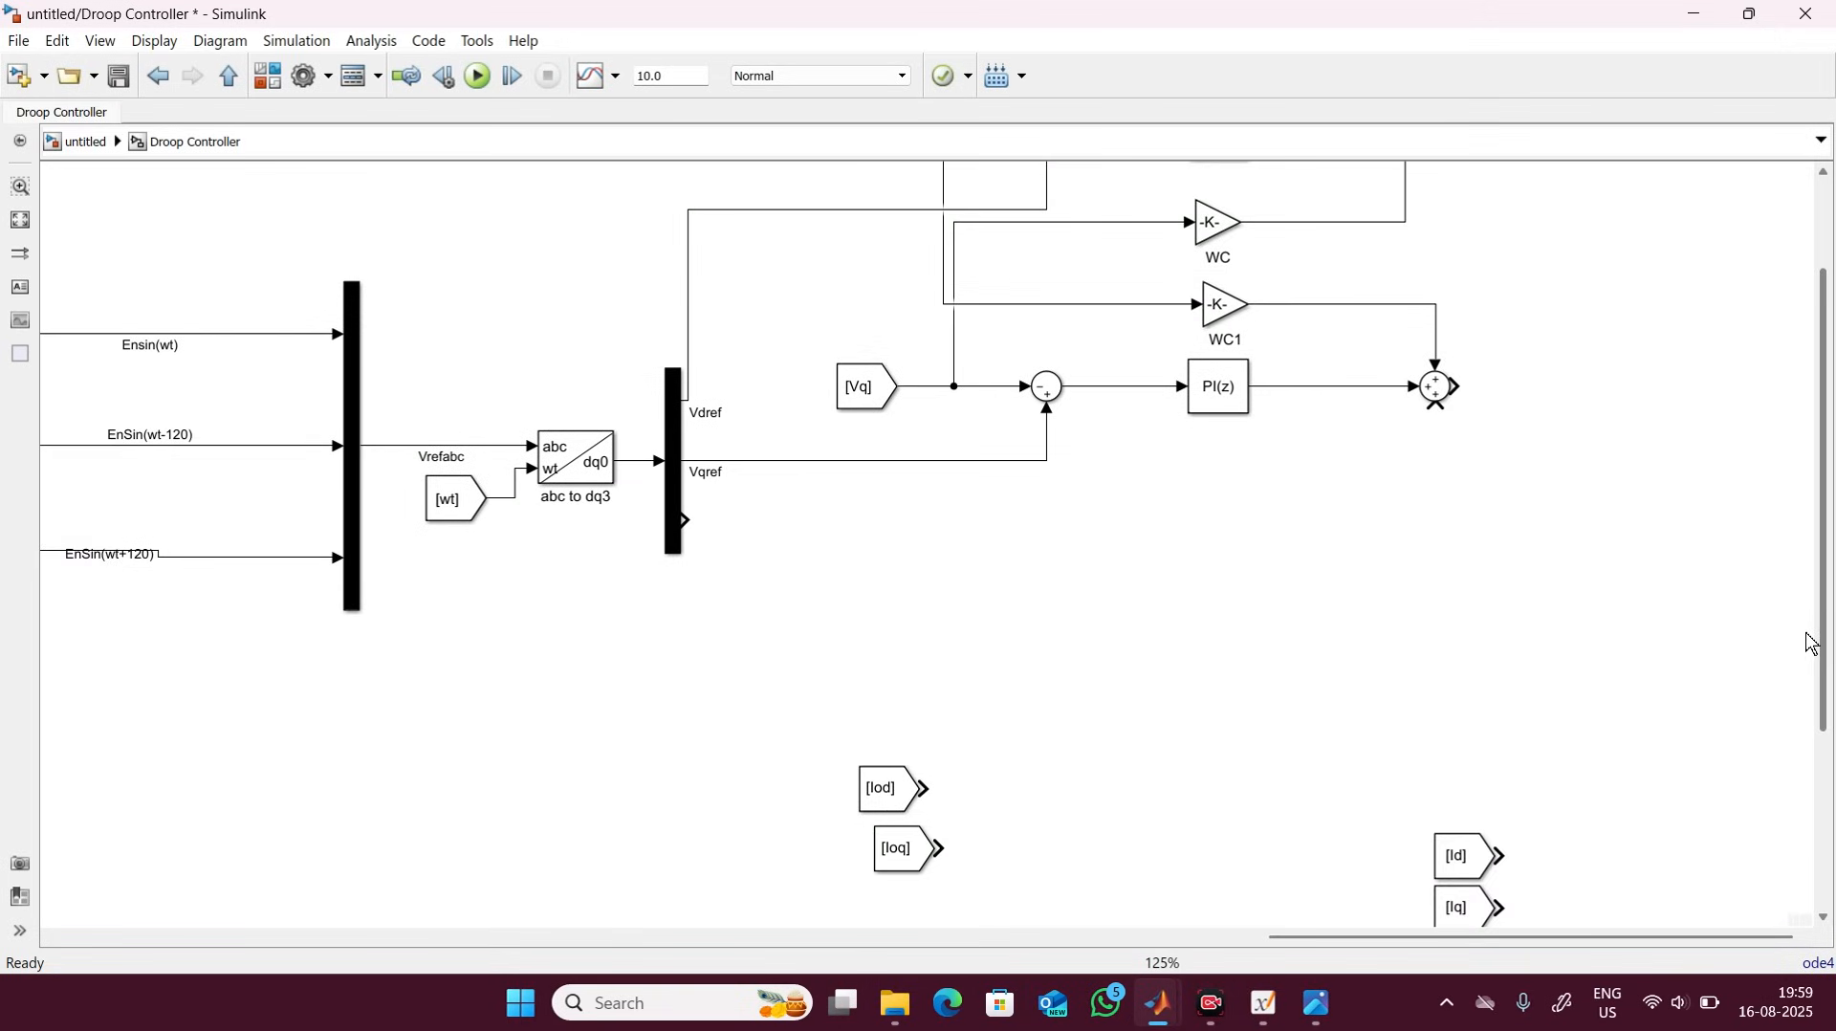
left_click(881, 762)
left_click(919, 872, "shift")
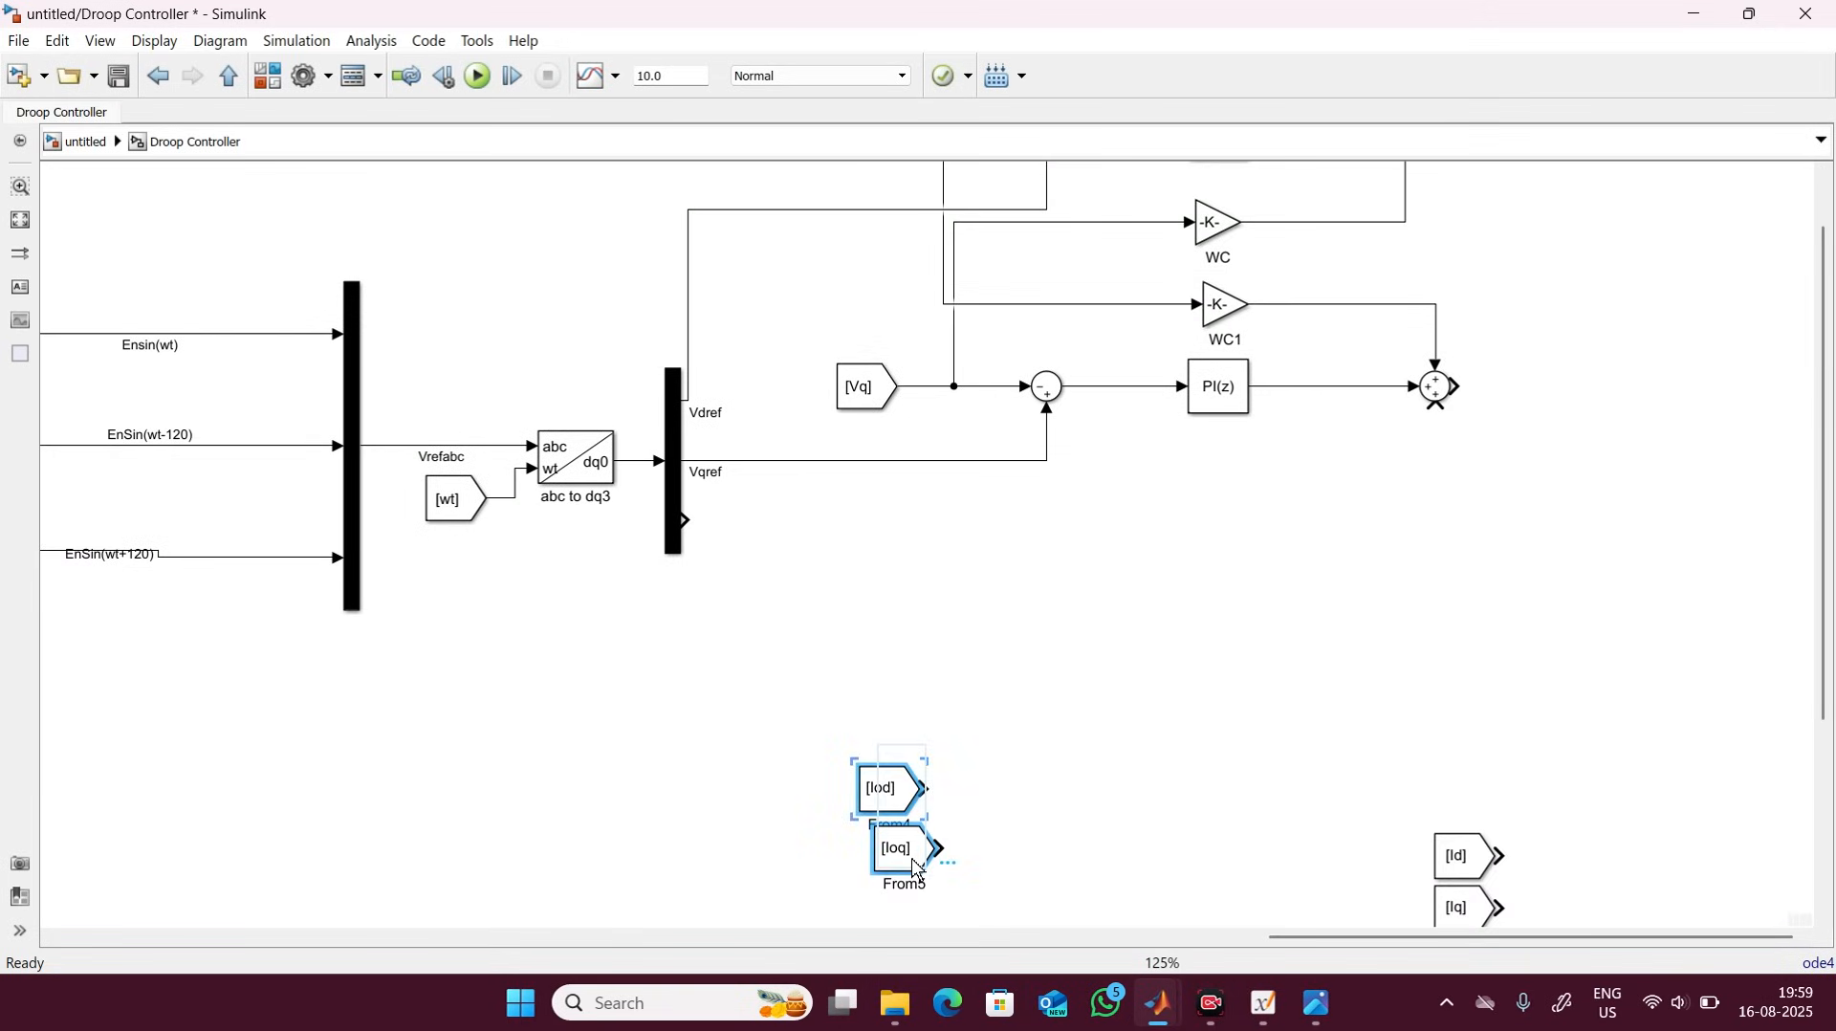
left_click_drag(1807, 443, 1802, 329)
left_click(1275, 583)
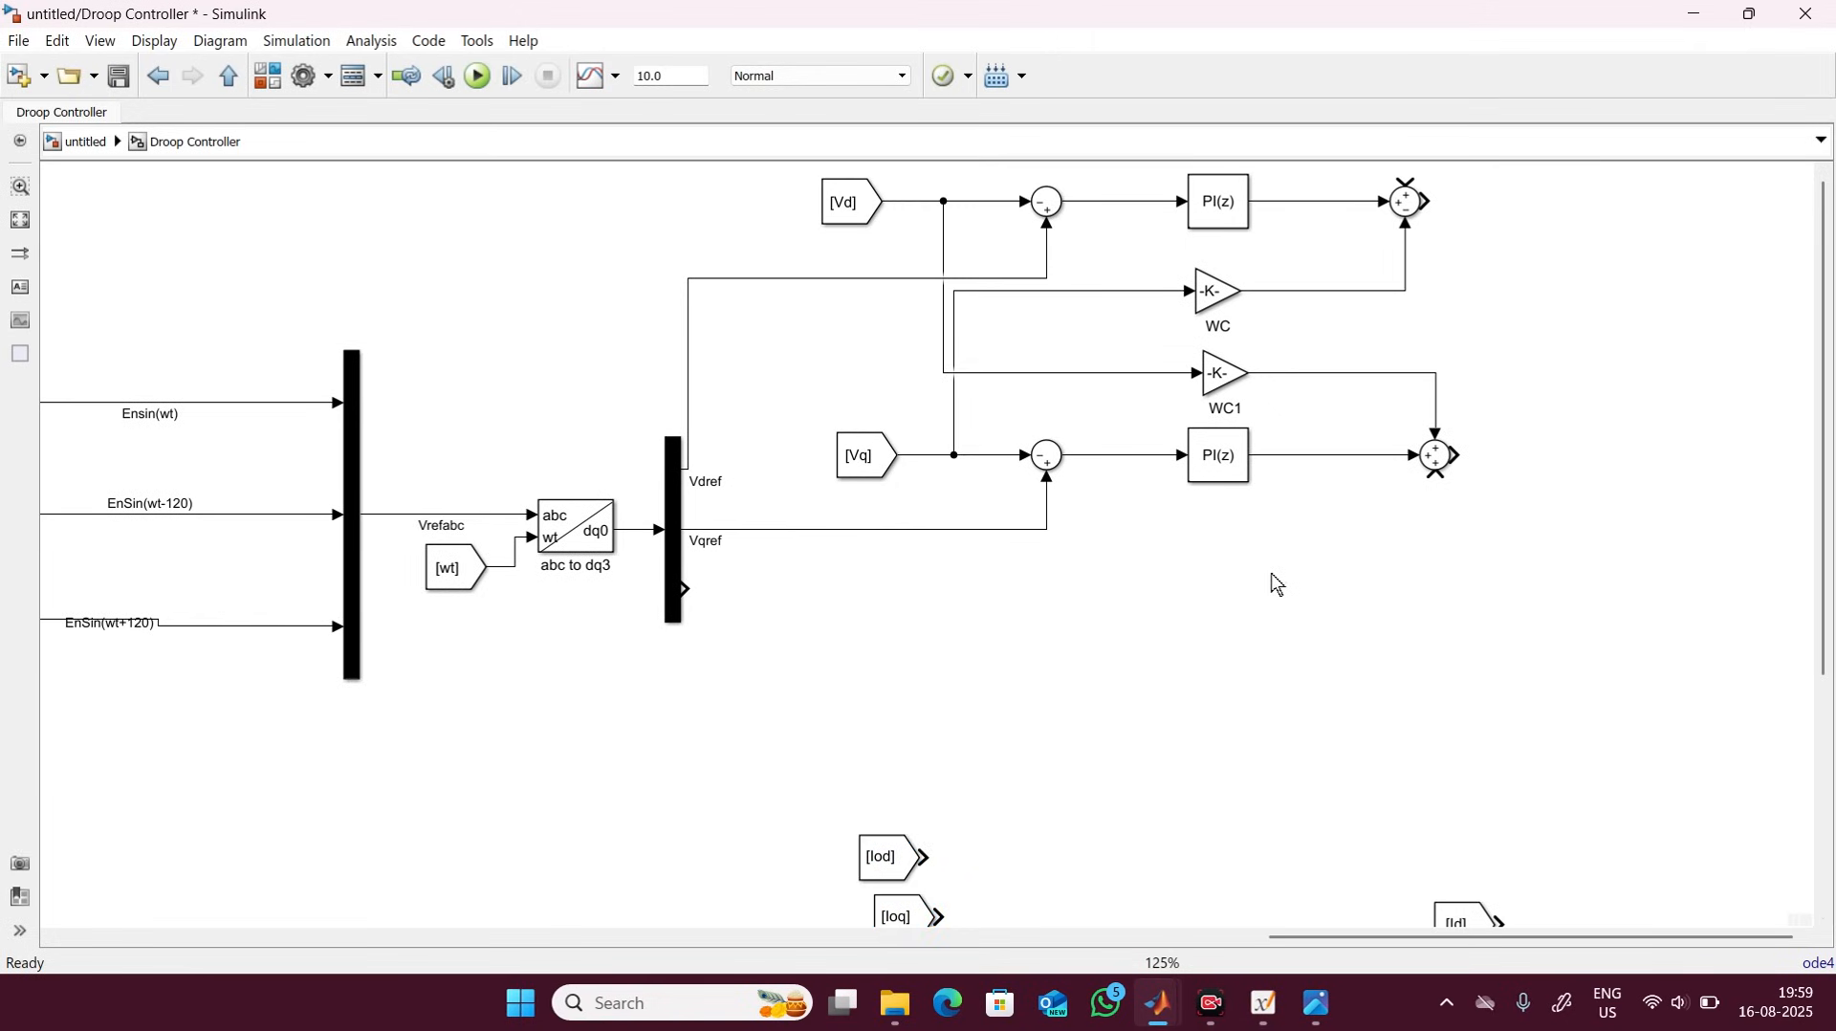
key("ctrl+v")
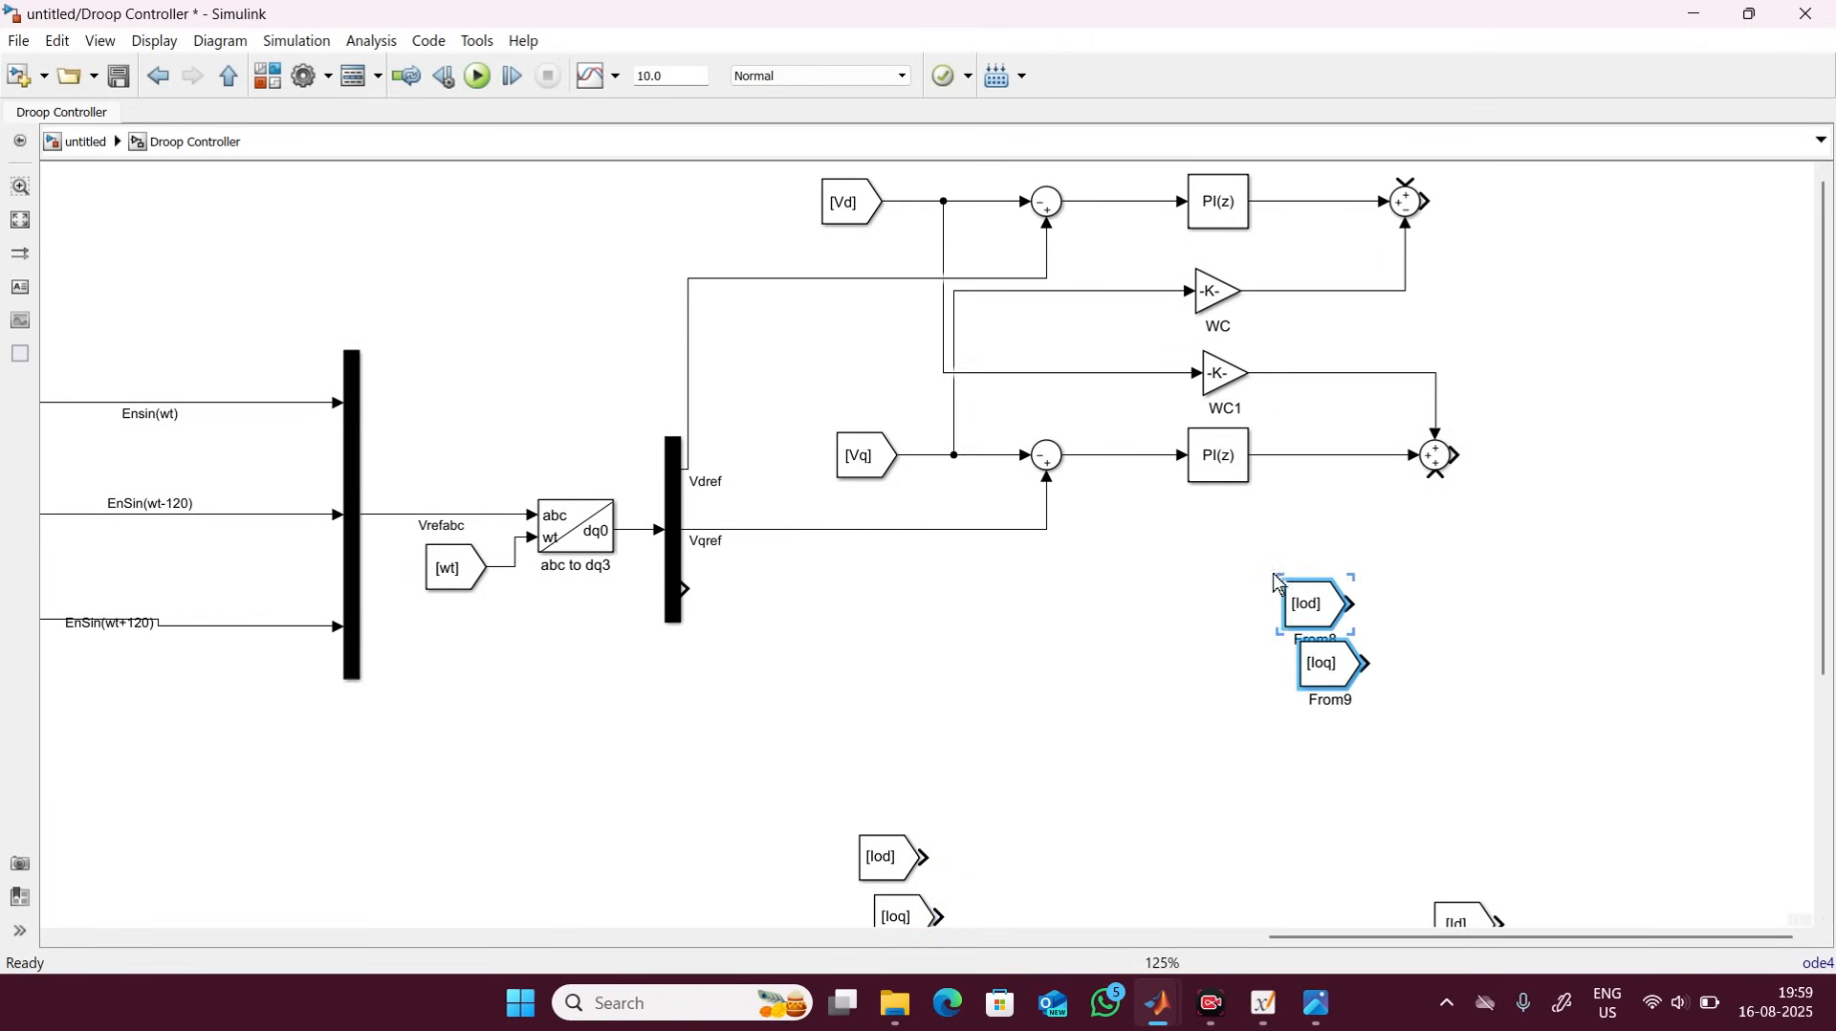
Move the Iod copy above the Vd branch's line and the Ioq copy just below the Vq branch's PI controller.
left_click(1197, 631)
left_click_drag(1301, 606, 1100, 170)
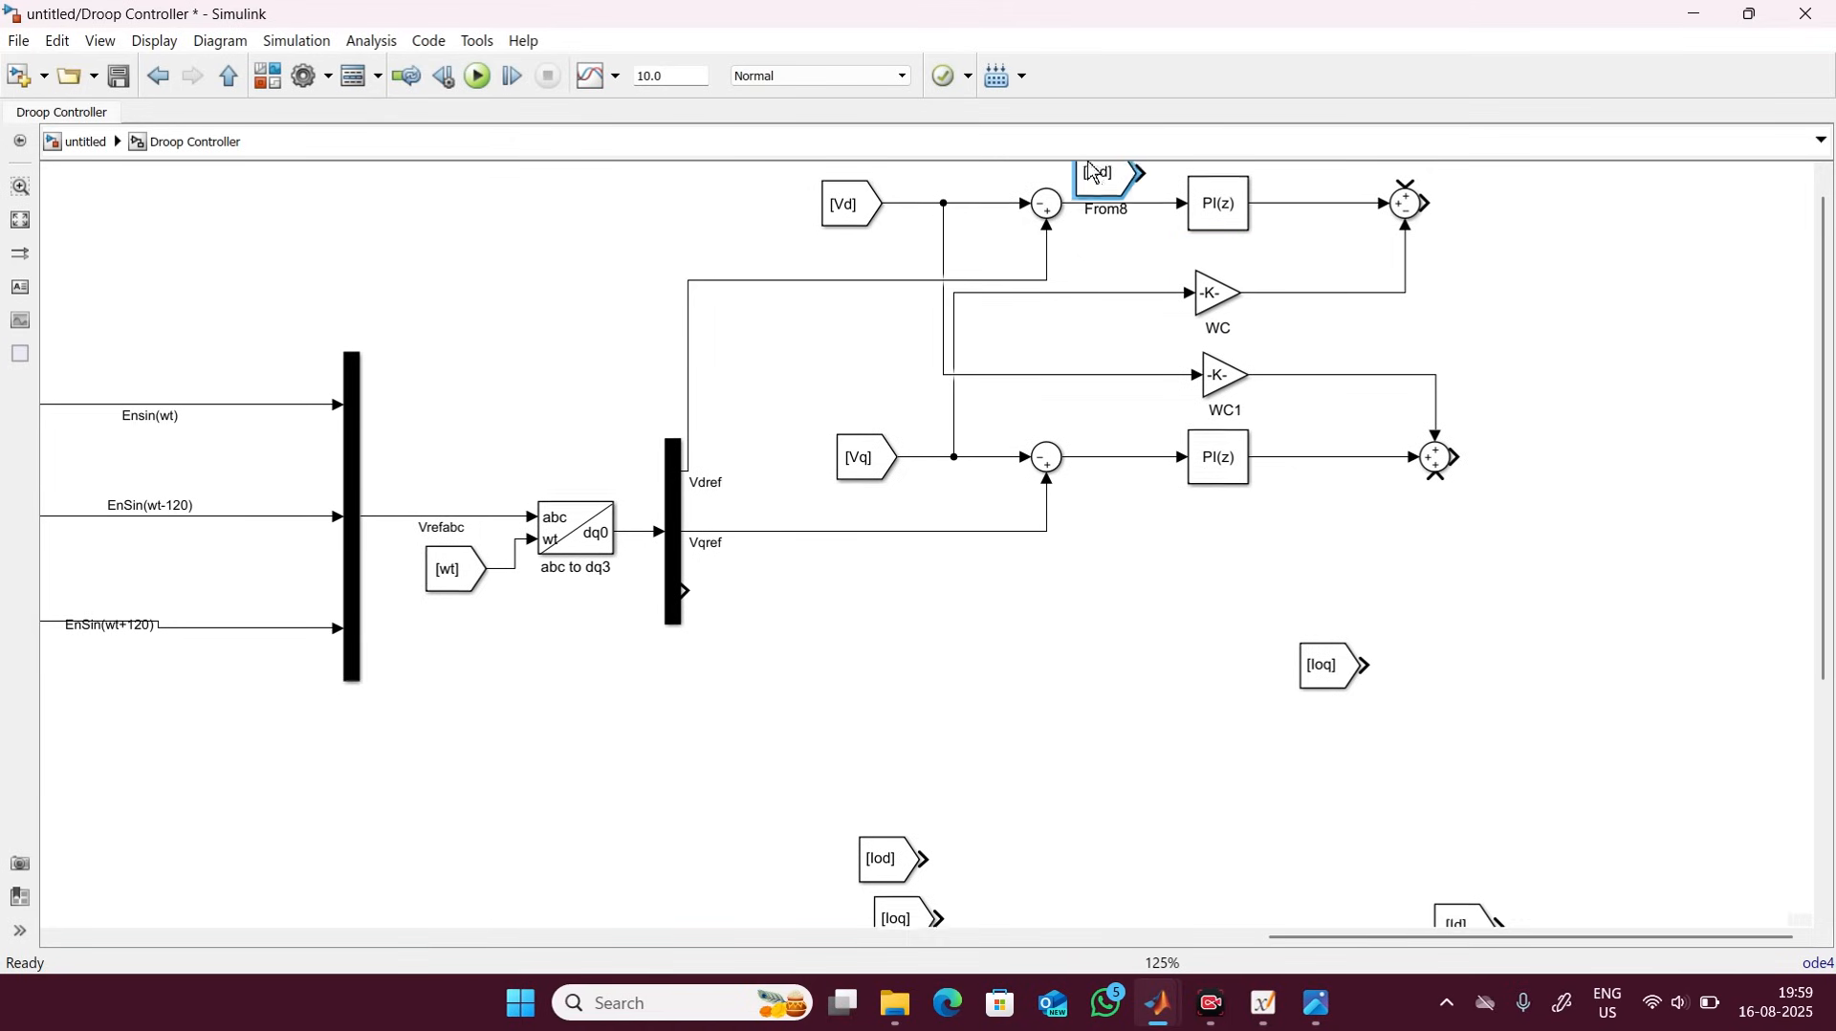
left_click_drag(1329, 681, 1206, 561)
left_click(1414, 615)
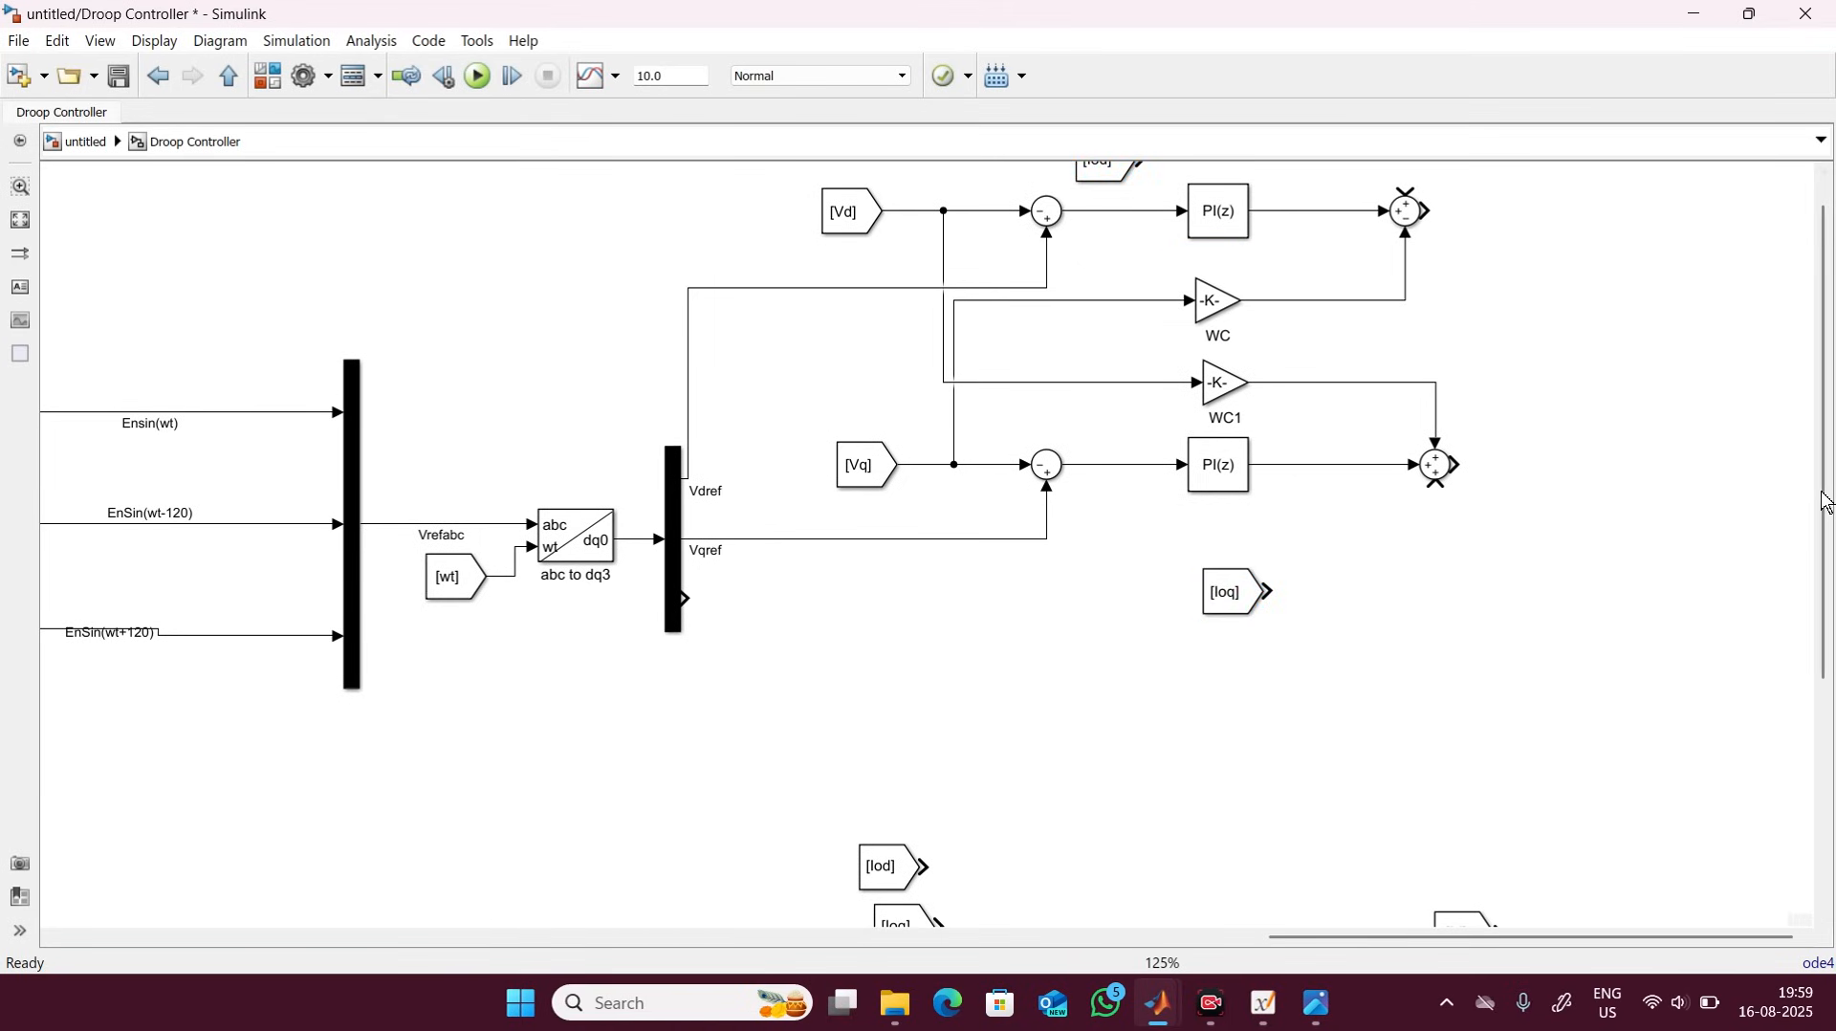
scroll(1806, 488, "up", 1)
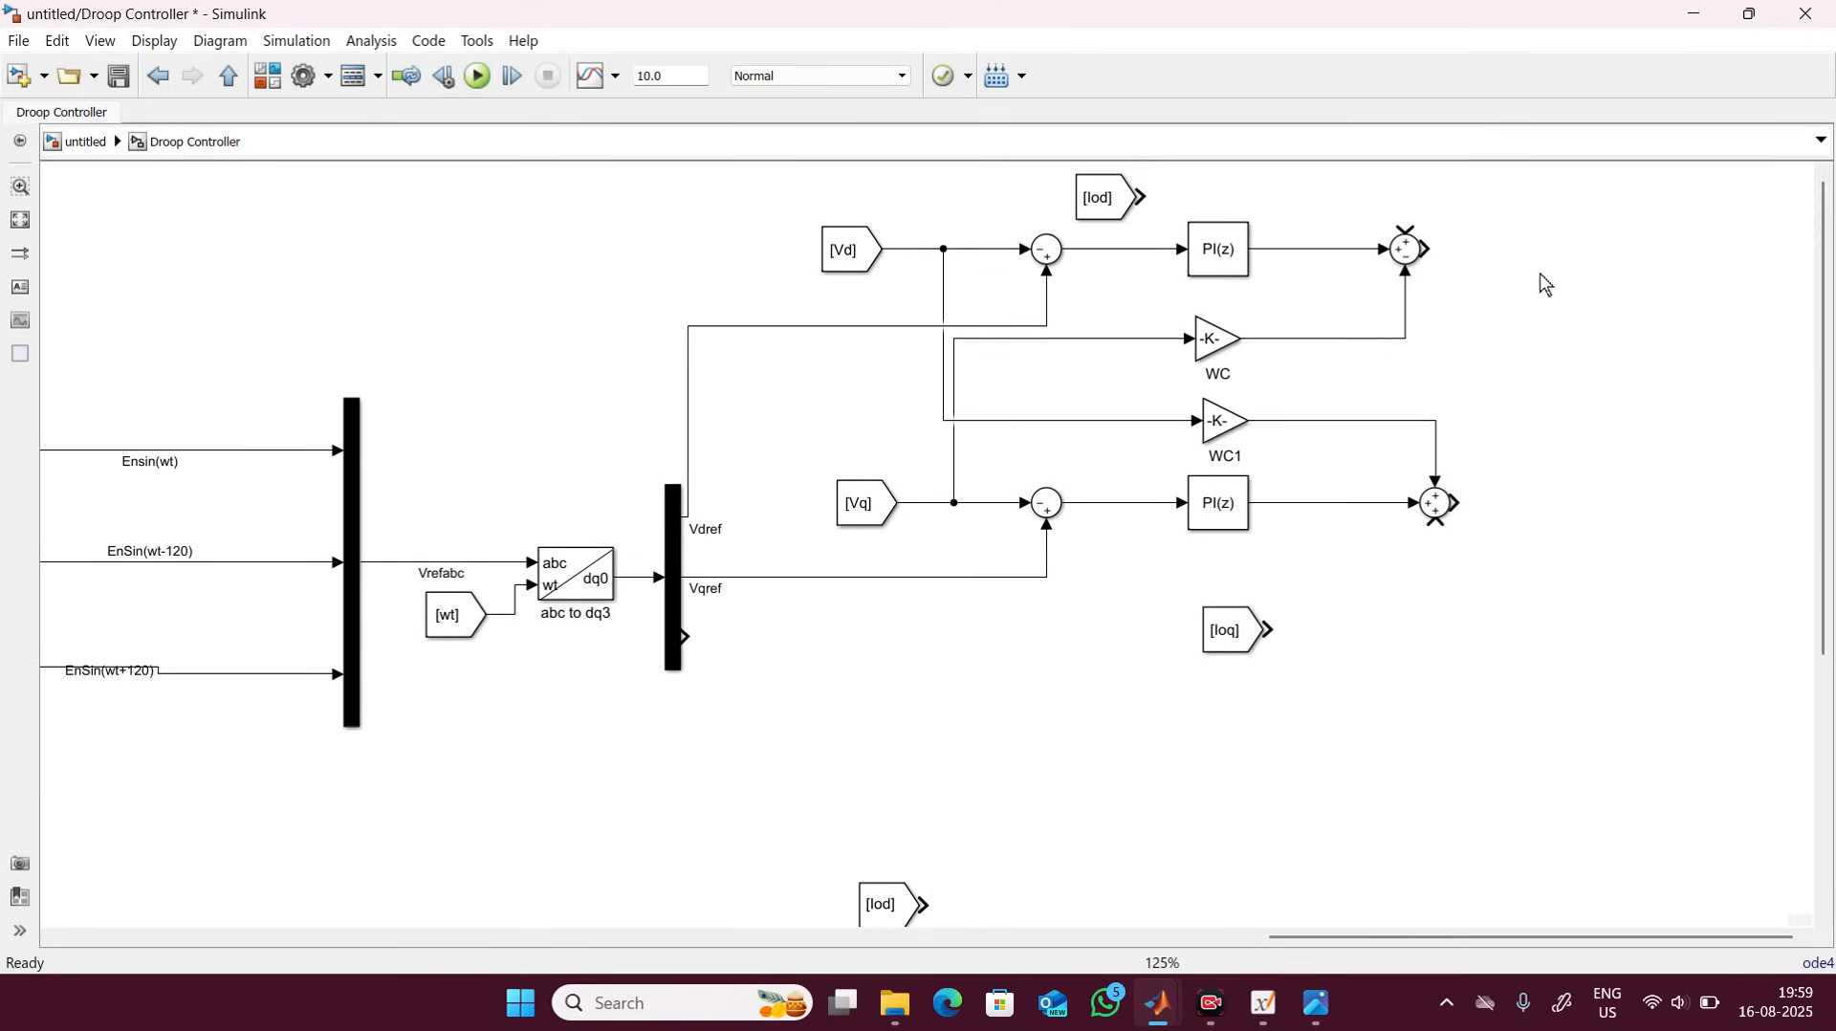
Reposition the Iod From block above the Vd branch and add a Gain block fed by it.
scroll(1566, 216, "up", 3)
mouse_move(1101, 333)
left_mouse_down()
mouse_move(1221, 254)
mouse_move(1127, 258)
left_mouse_up()
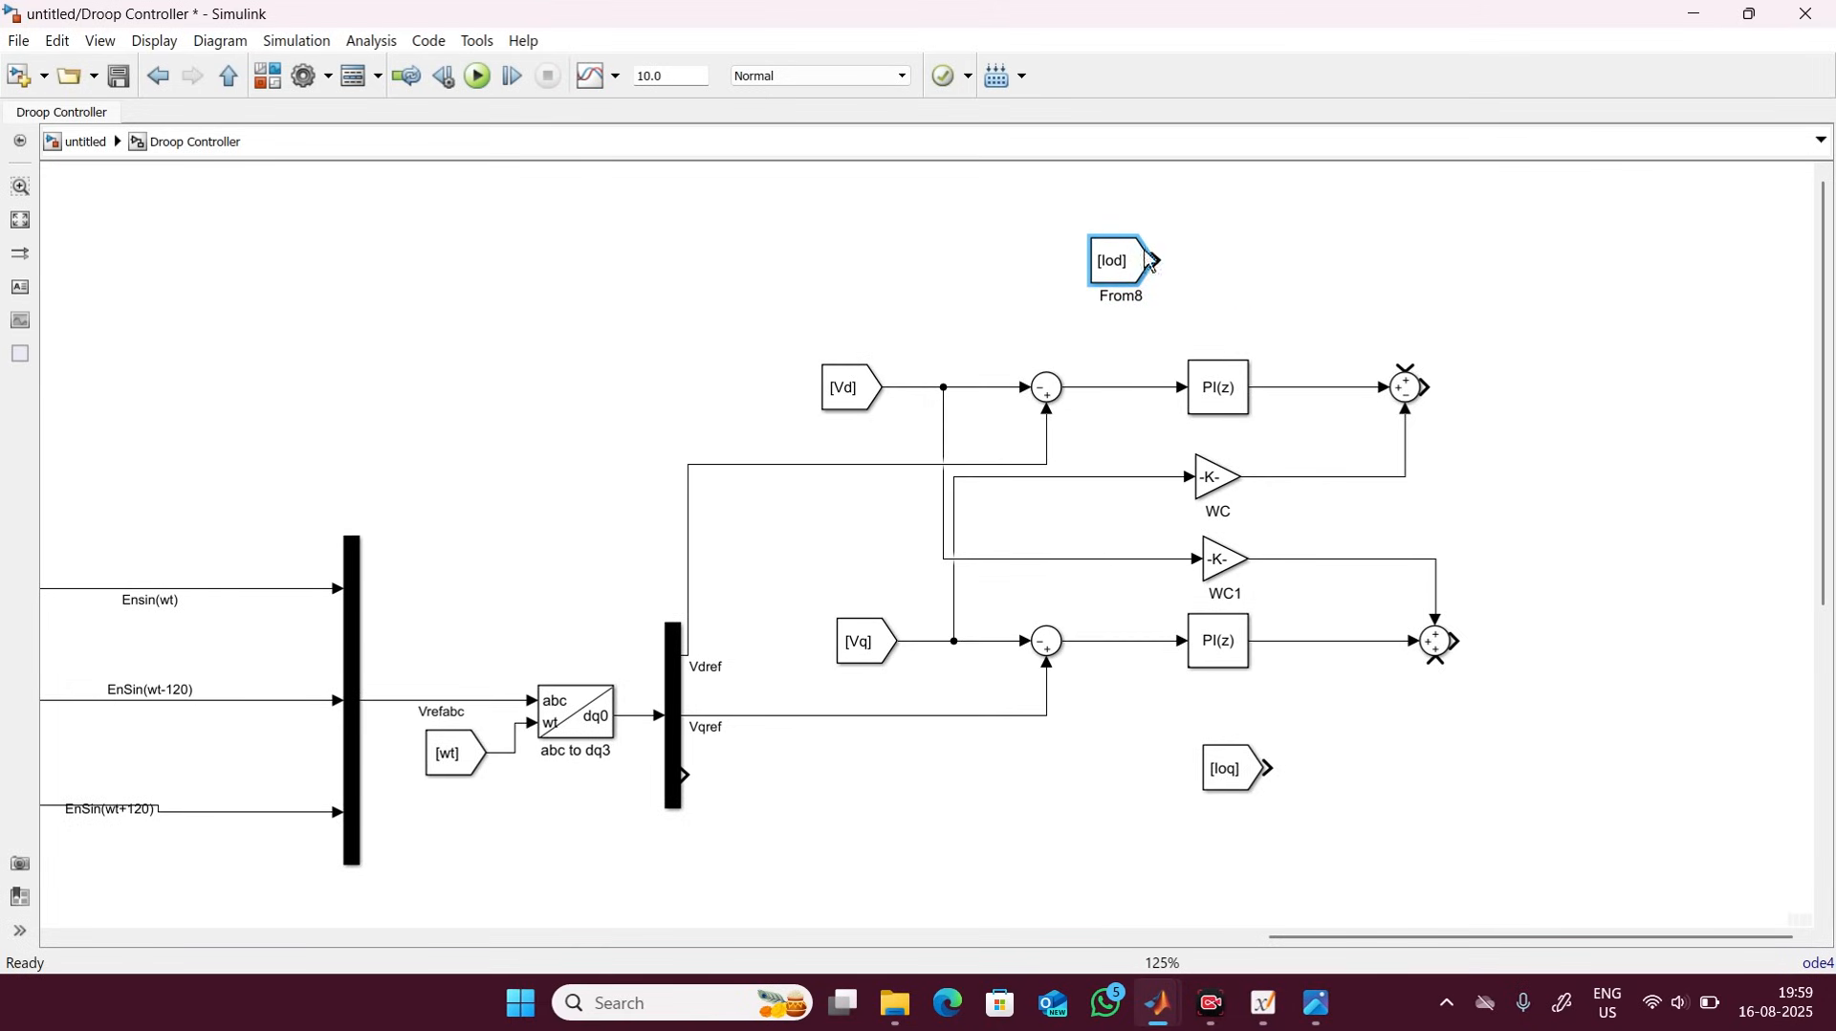
double_click(1213, 275)
type("gain")
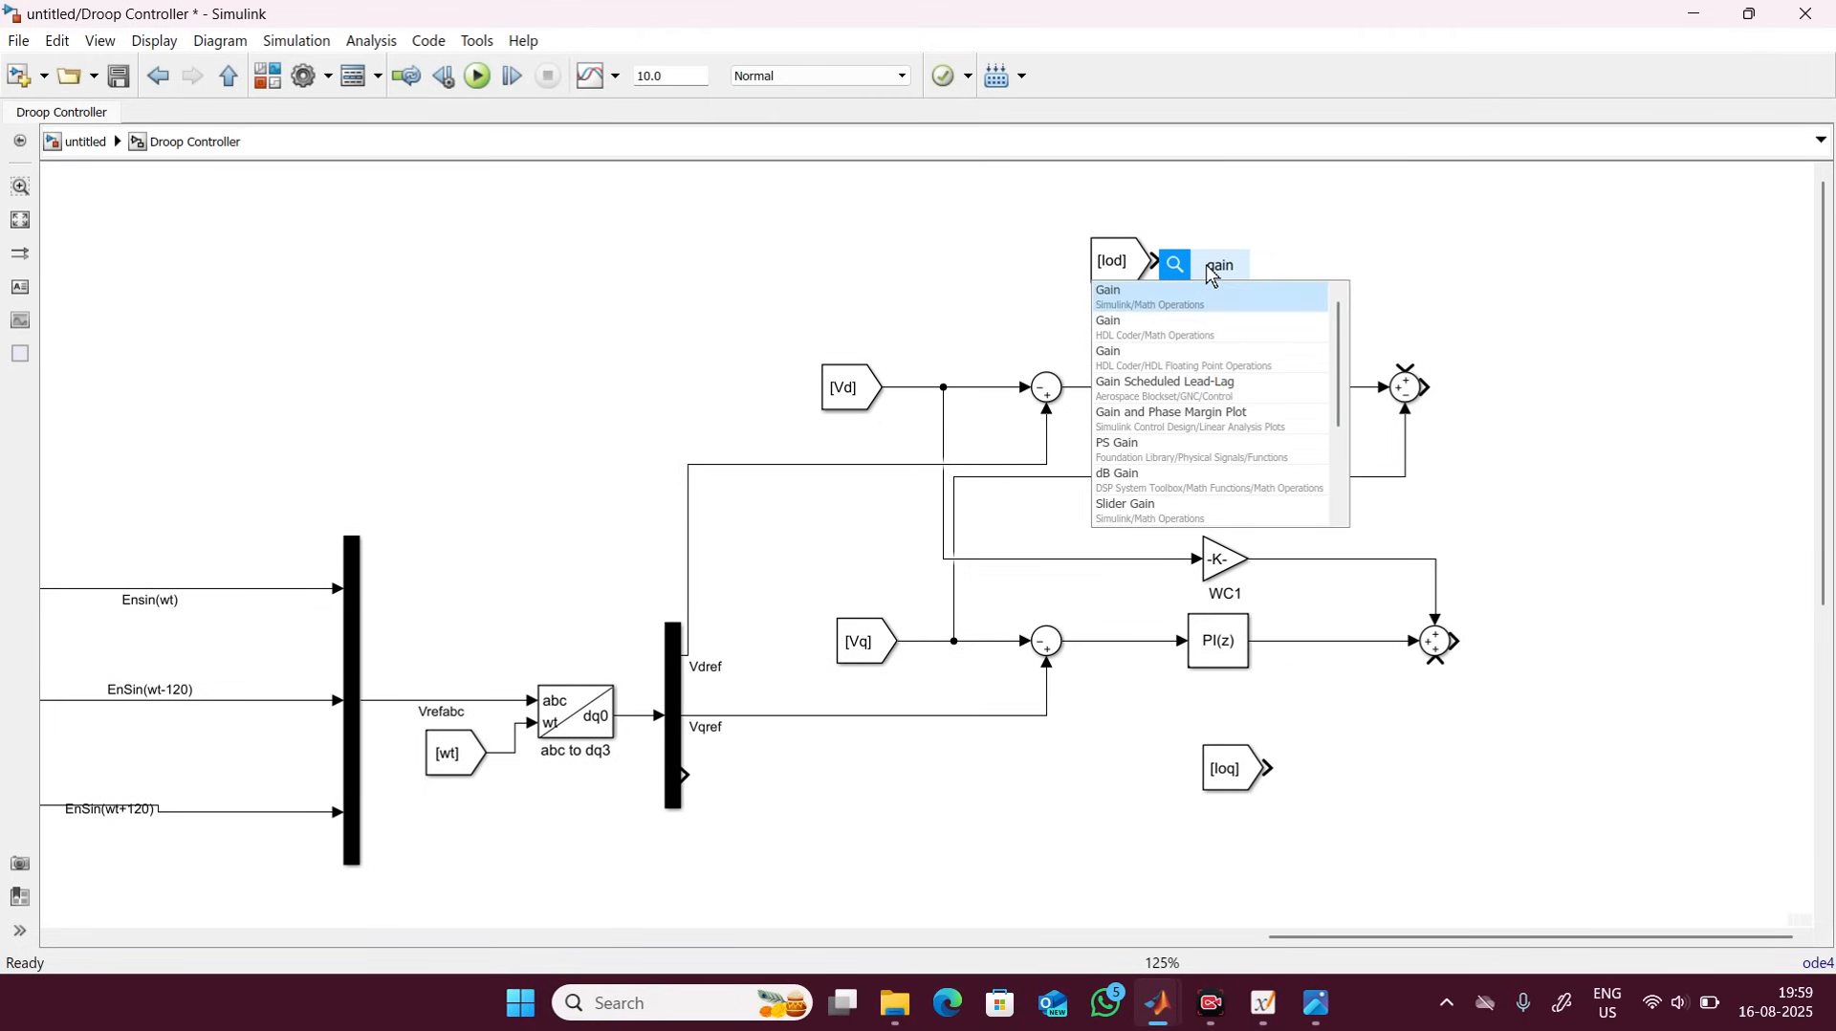
key("Return")
left_click_drag(1212, 275, 1211, 252)
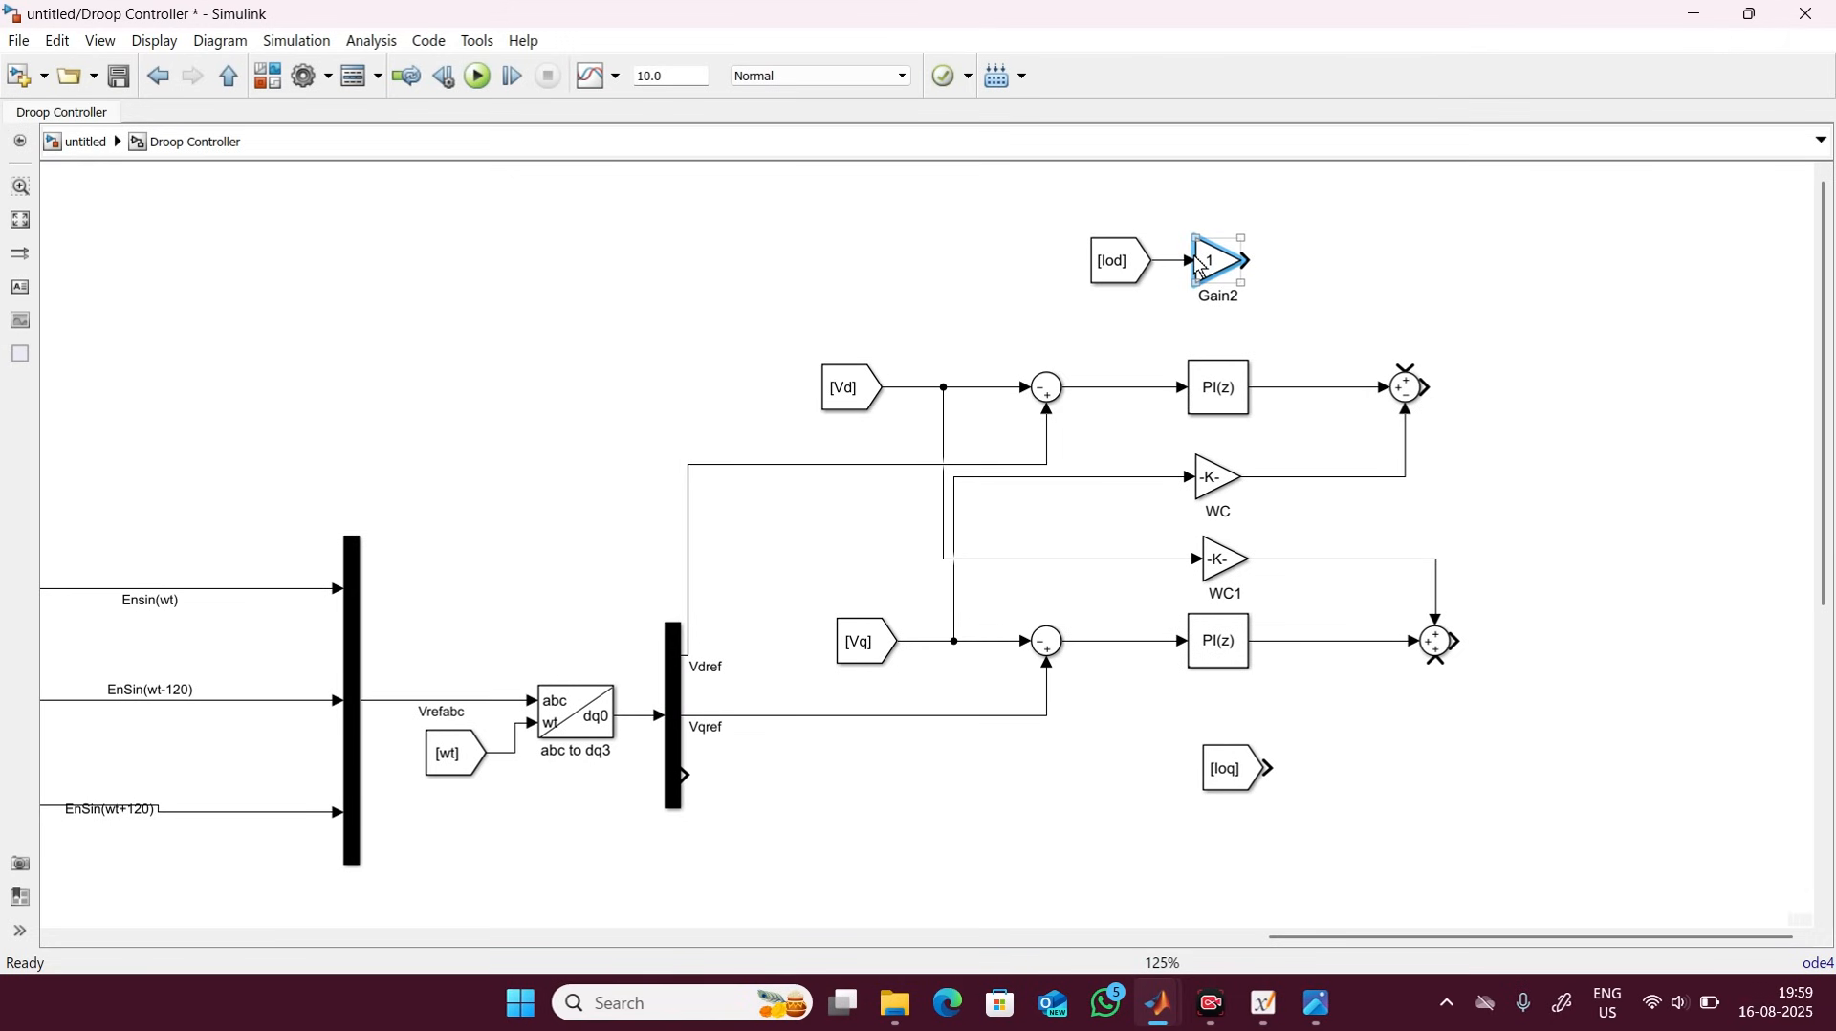
Set the Iod path's gain to .7 and connect its output to the upper input of the Vd branch's three-input Sum.
double_click(1209, 262)
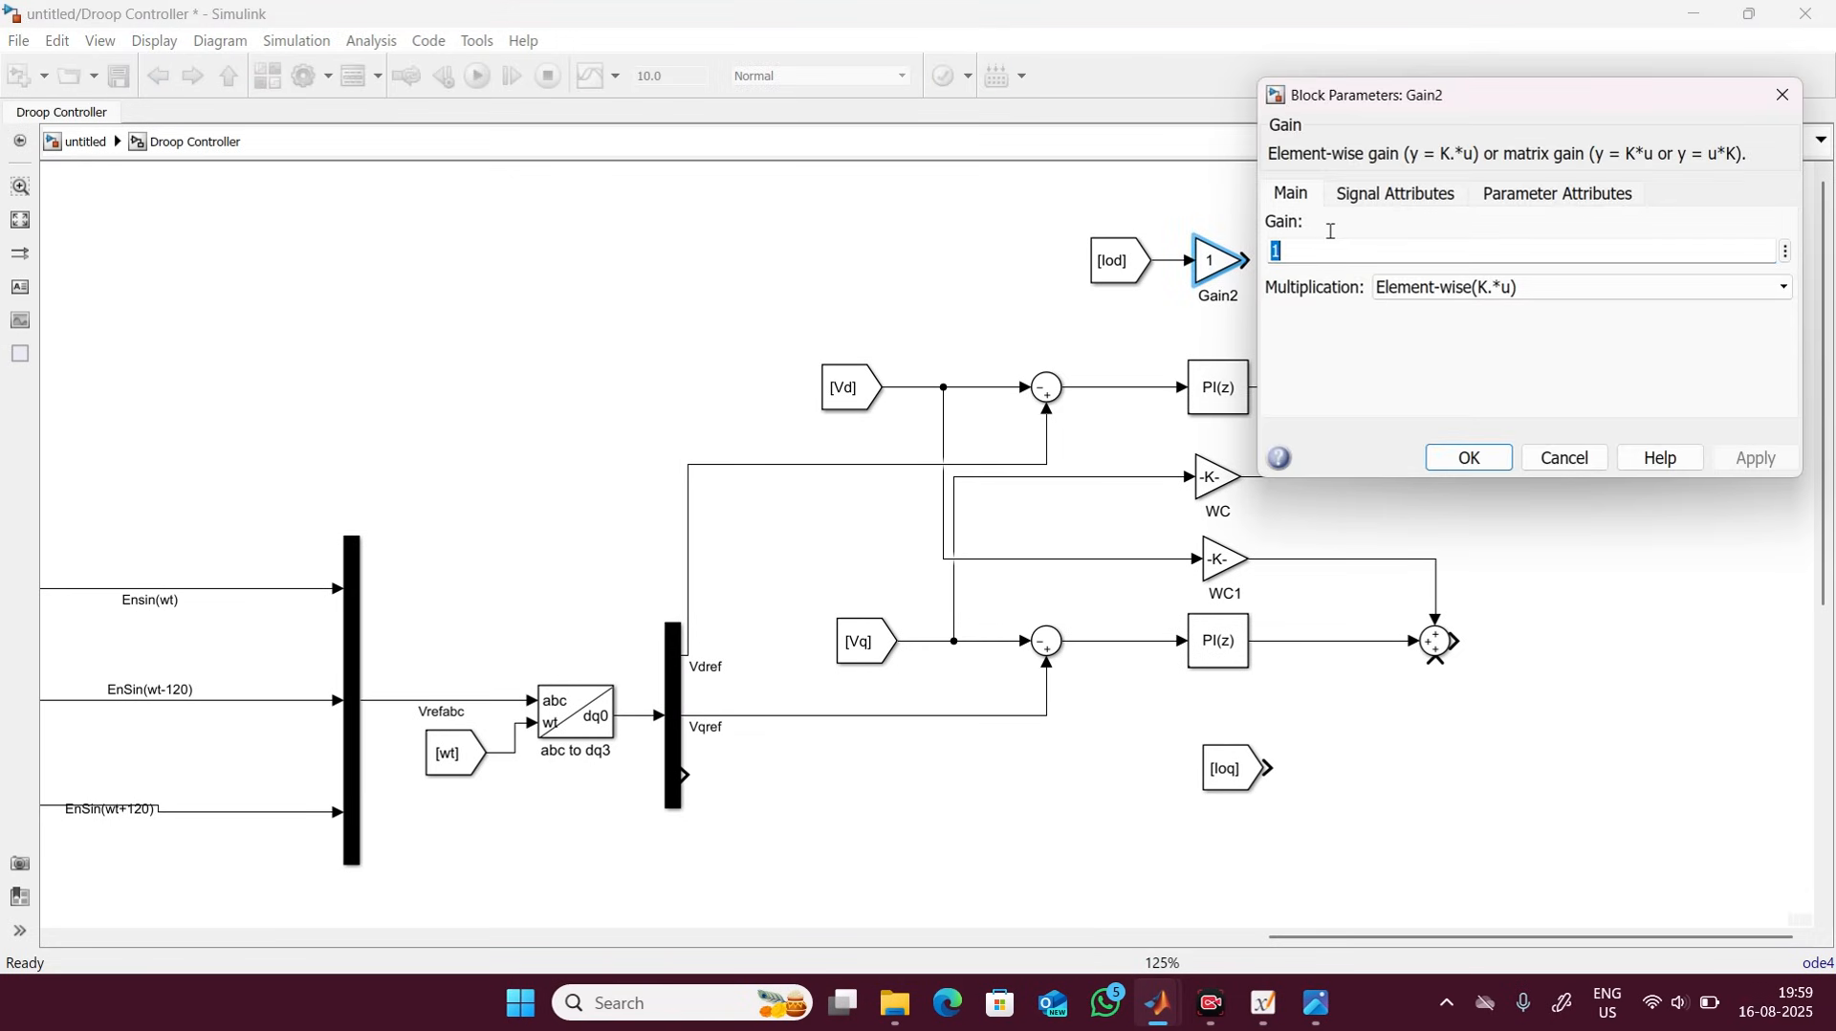
type(".7")
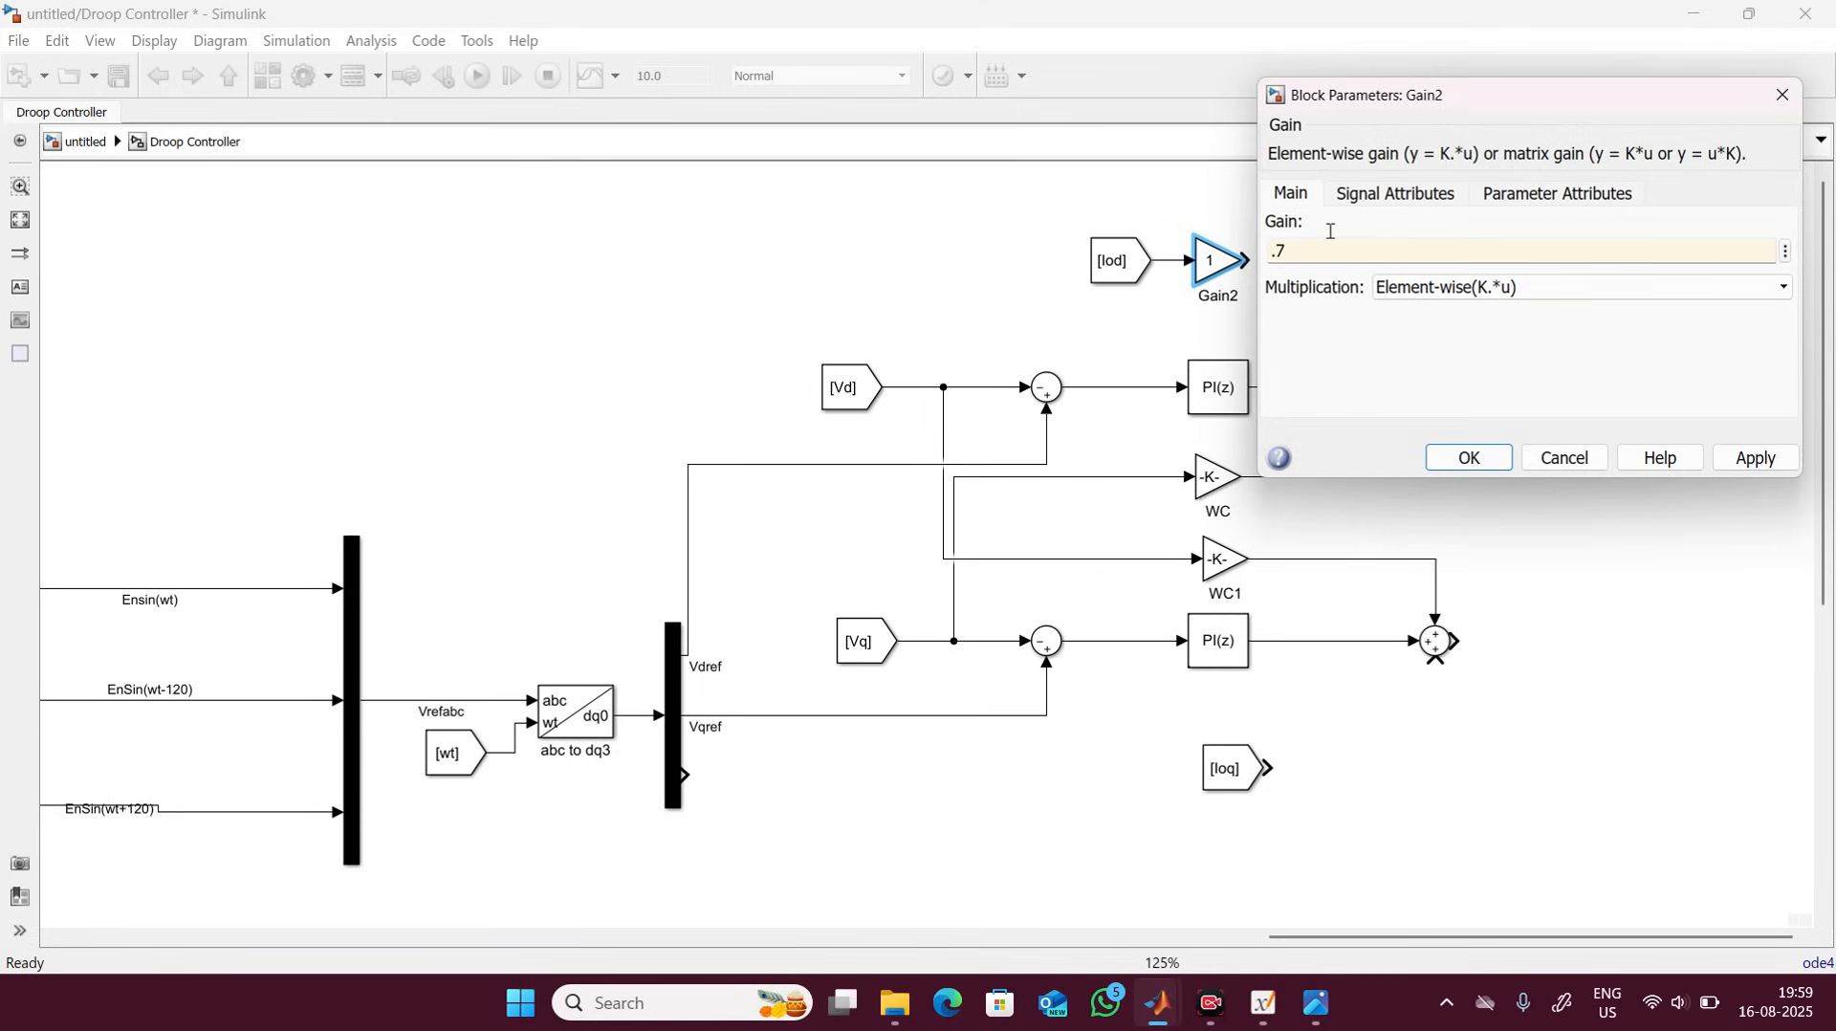
key("Return")
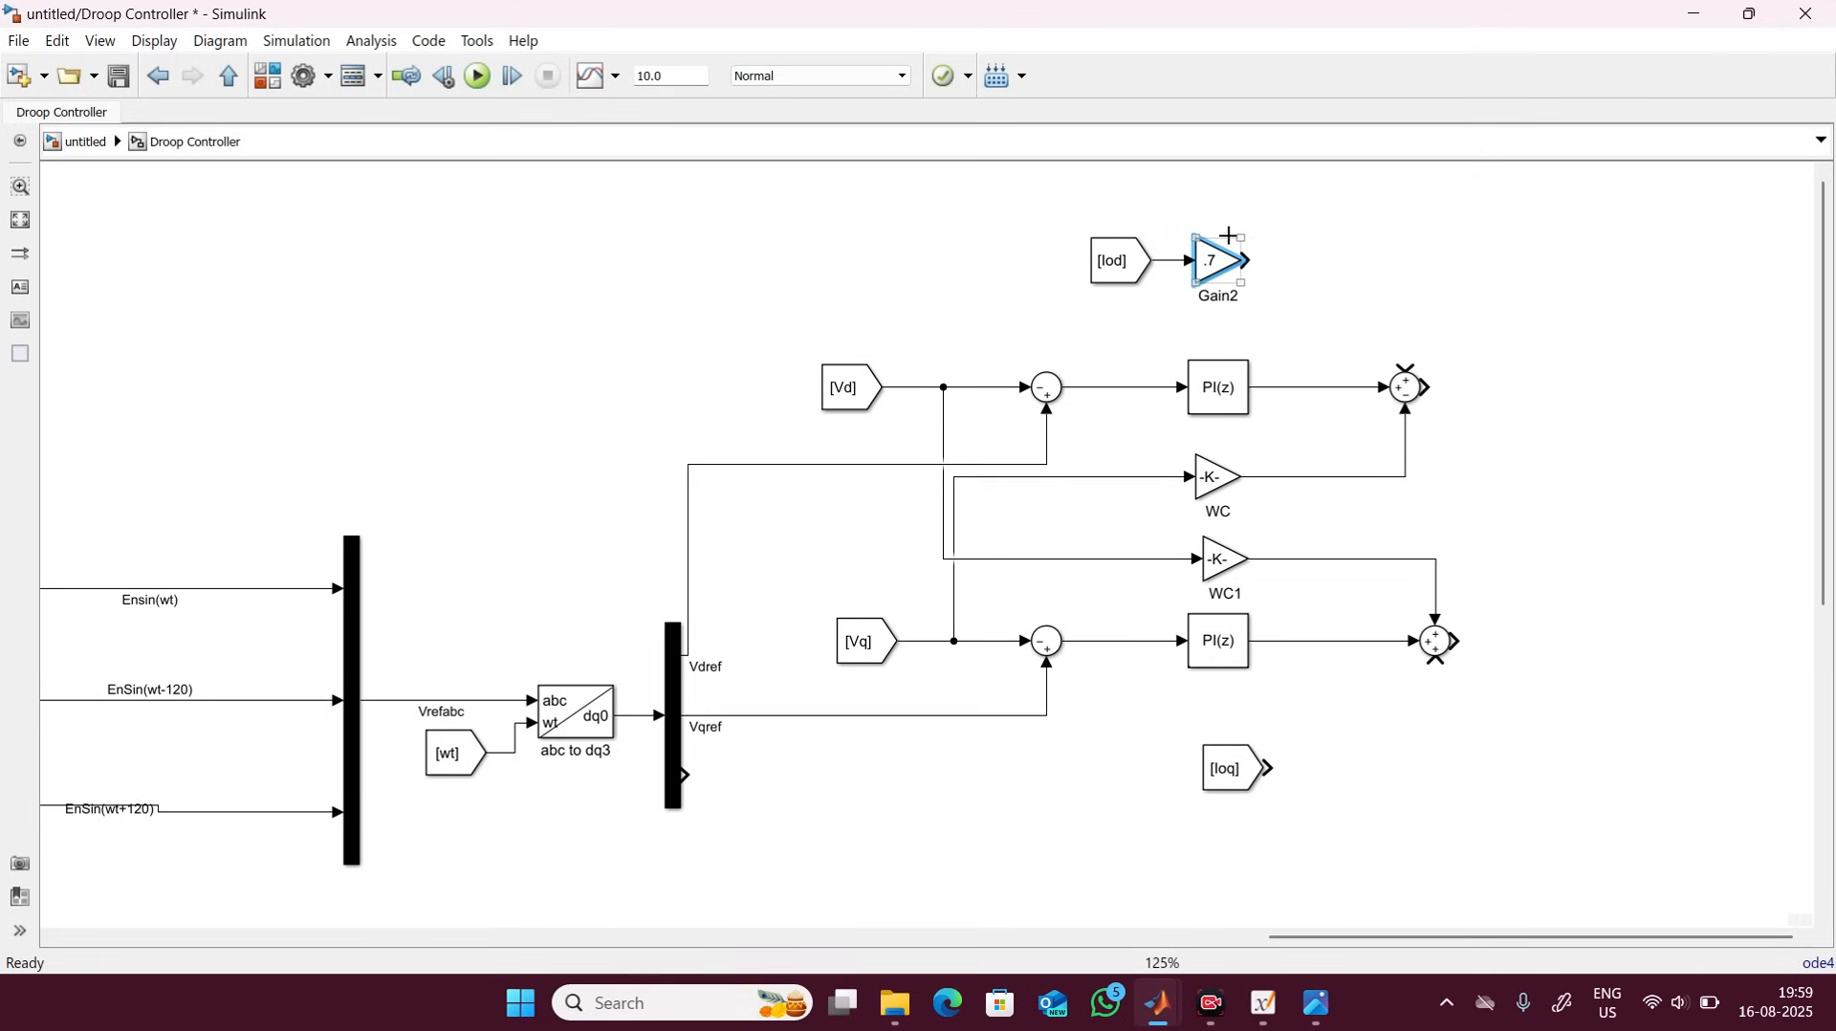
left_click_drag(1245, 260, 1382, 341)
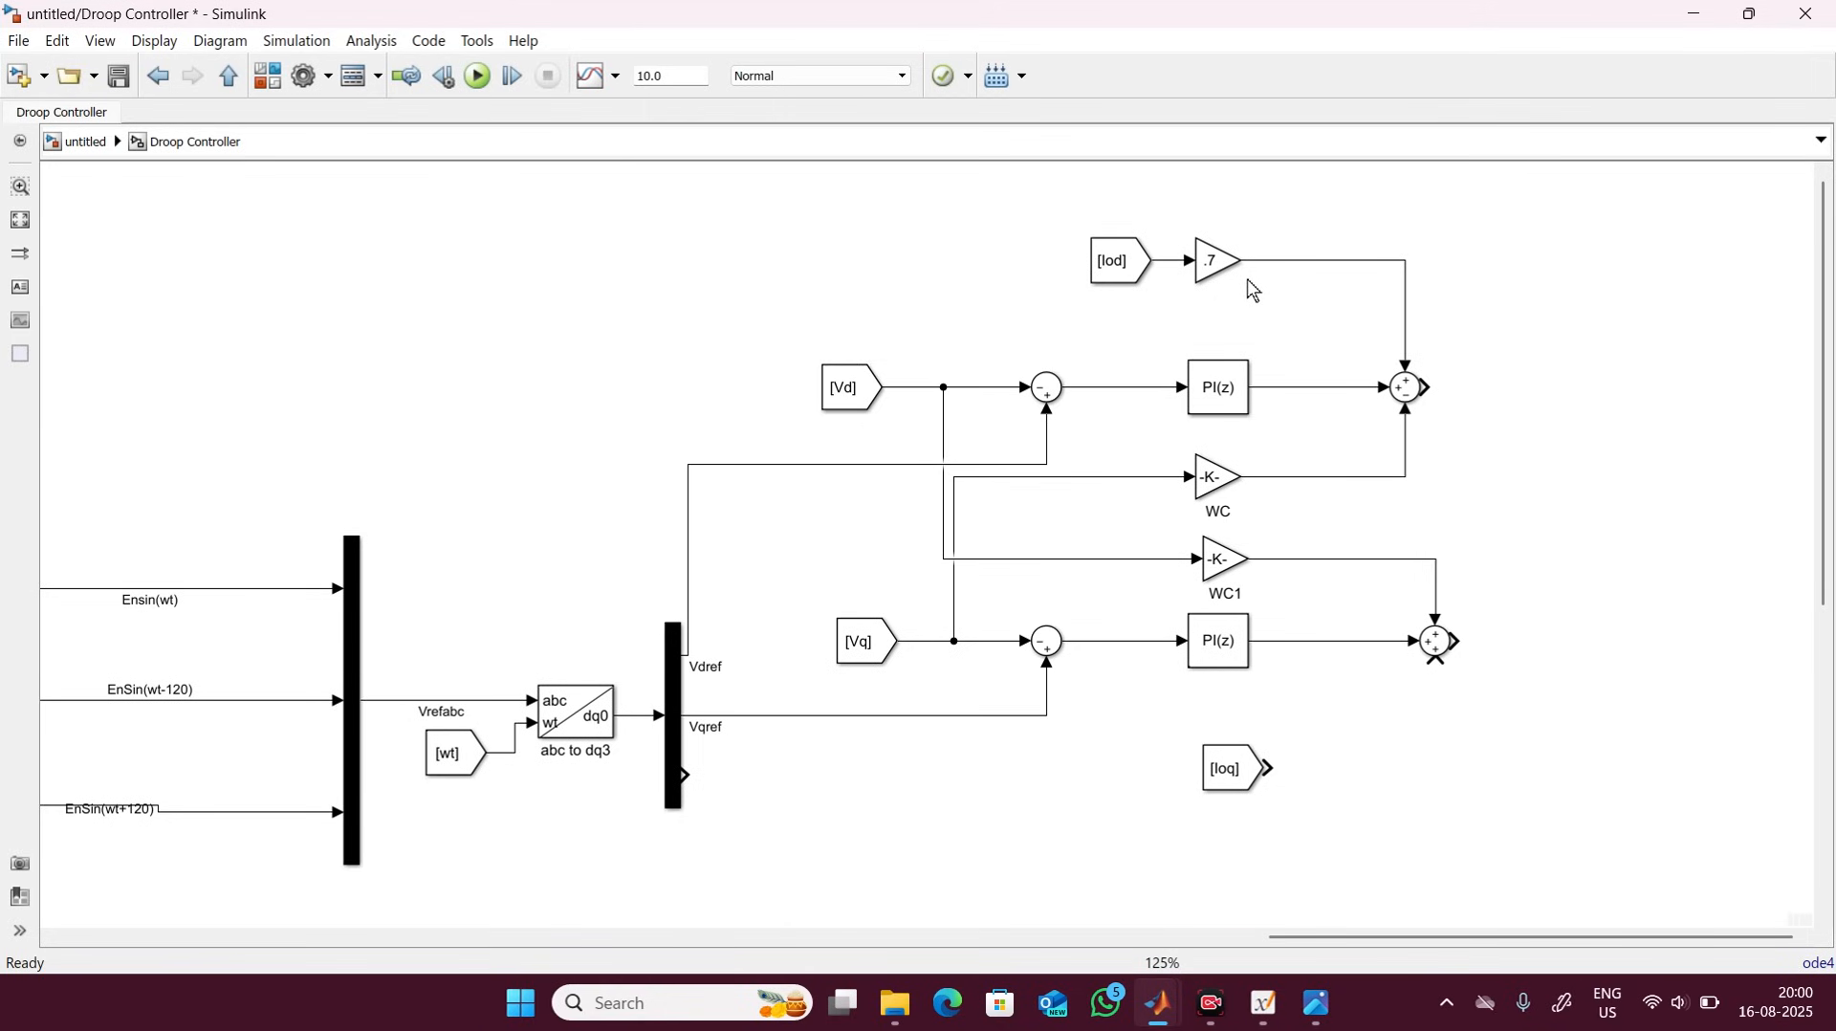
Duplicate the .7 gain below the Vq branch's PI controller and wire Ioq through it to that branch's three-input Sum.
left_click(1210, 260)
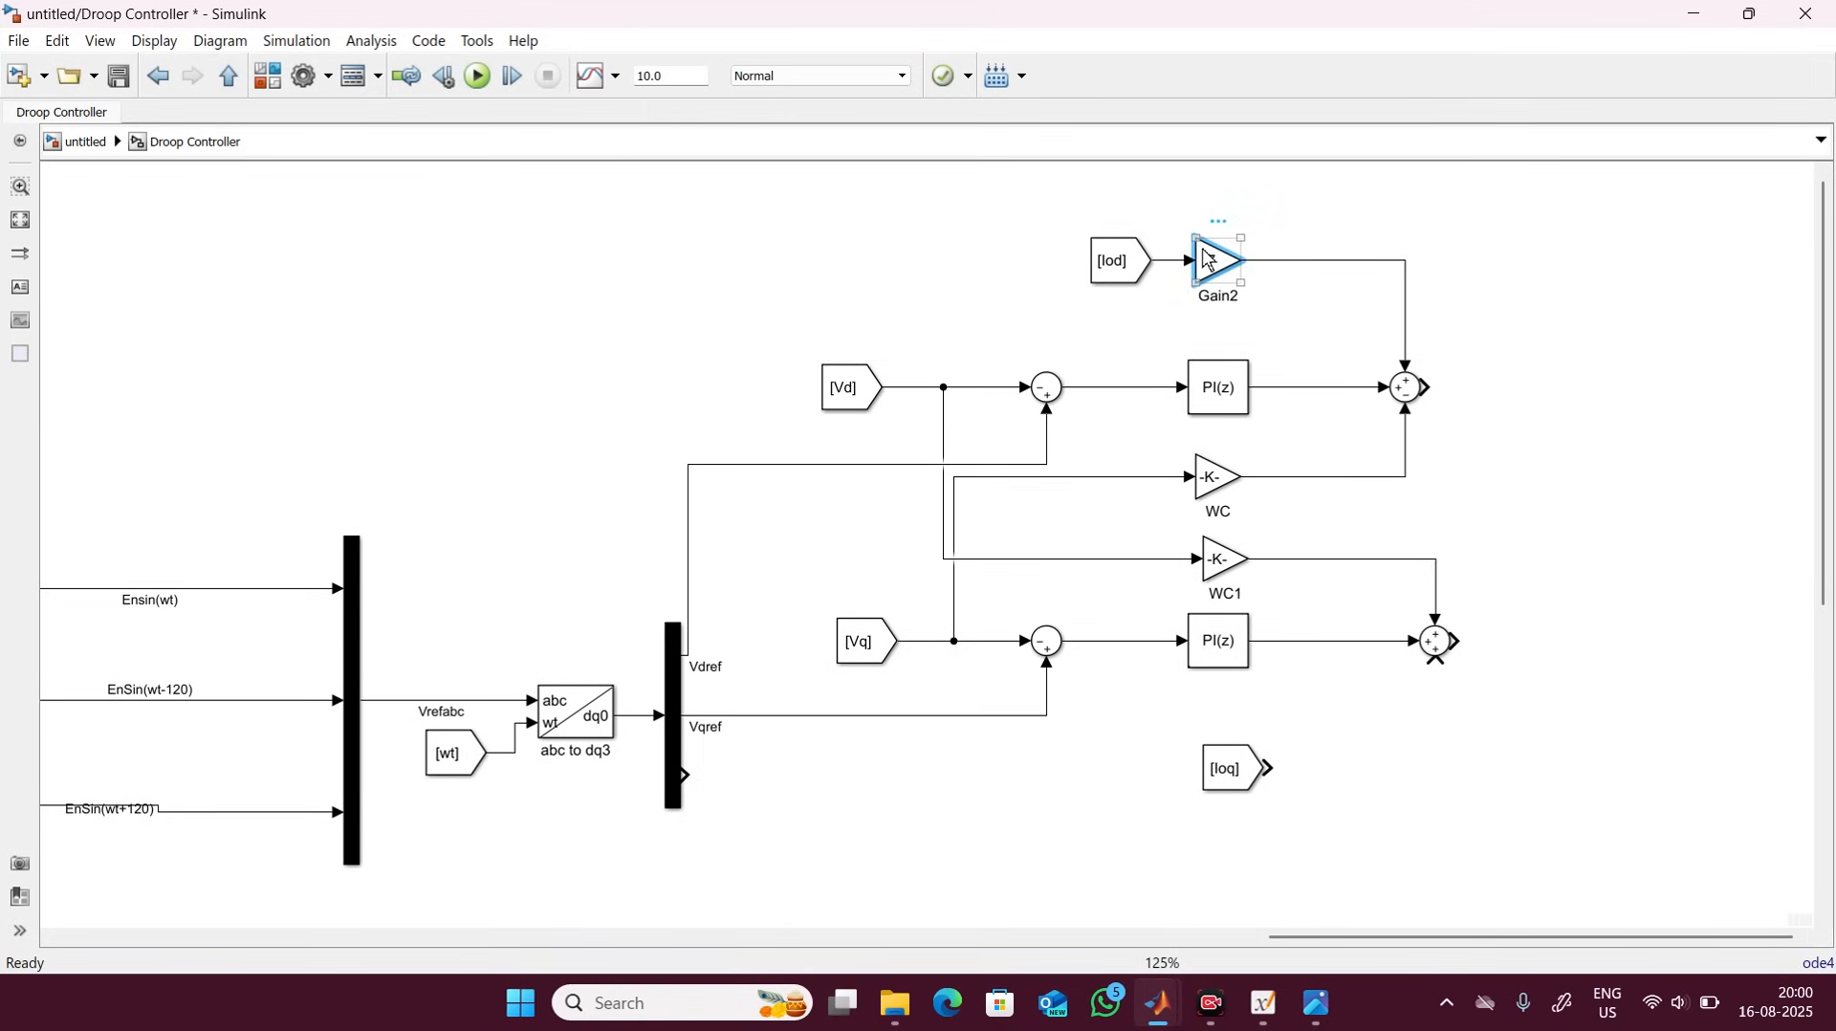
left_click(1291, 722)
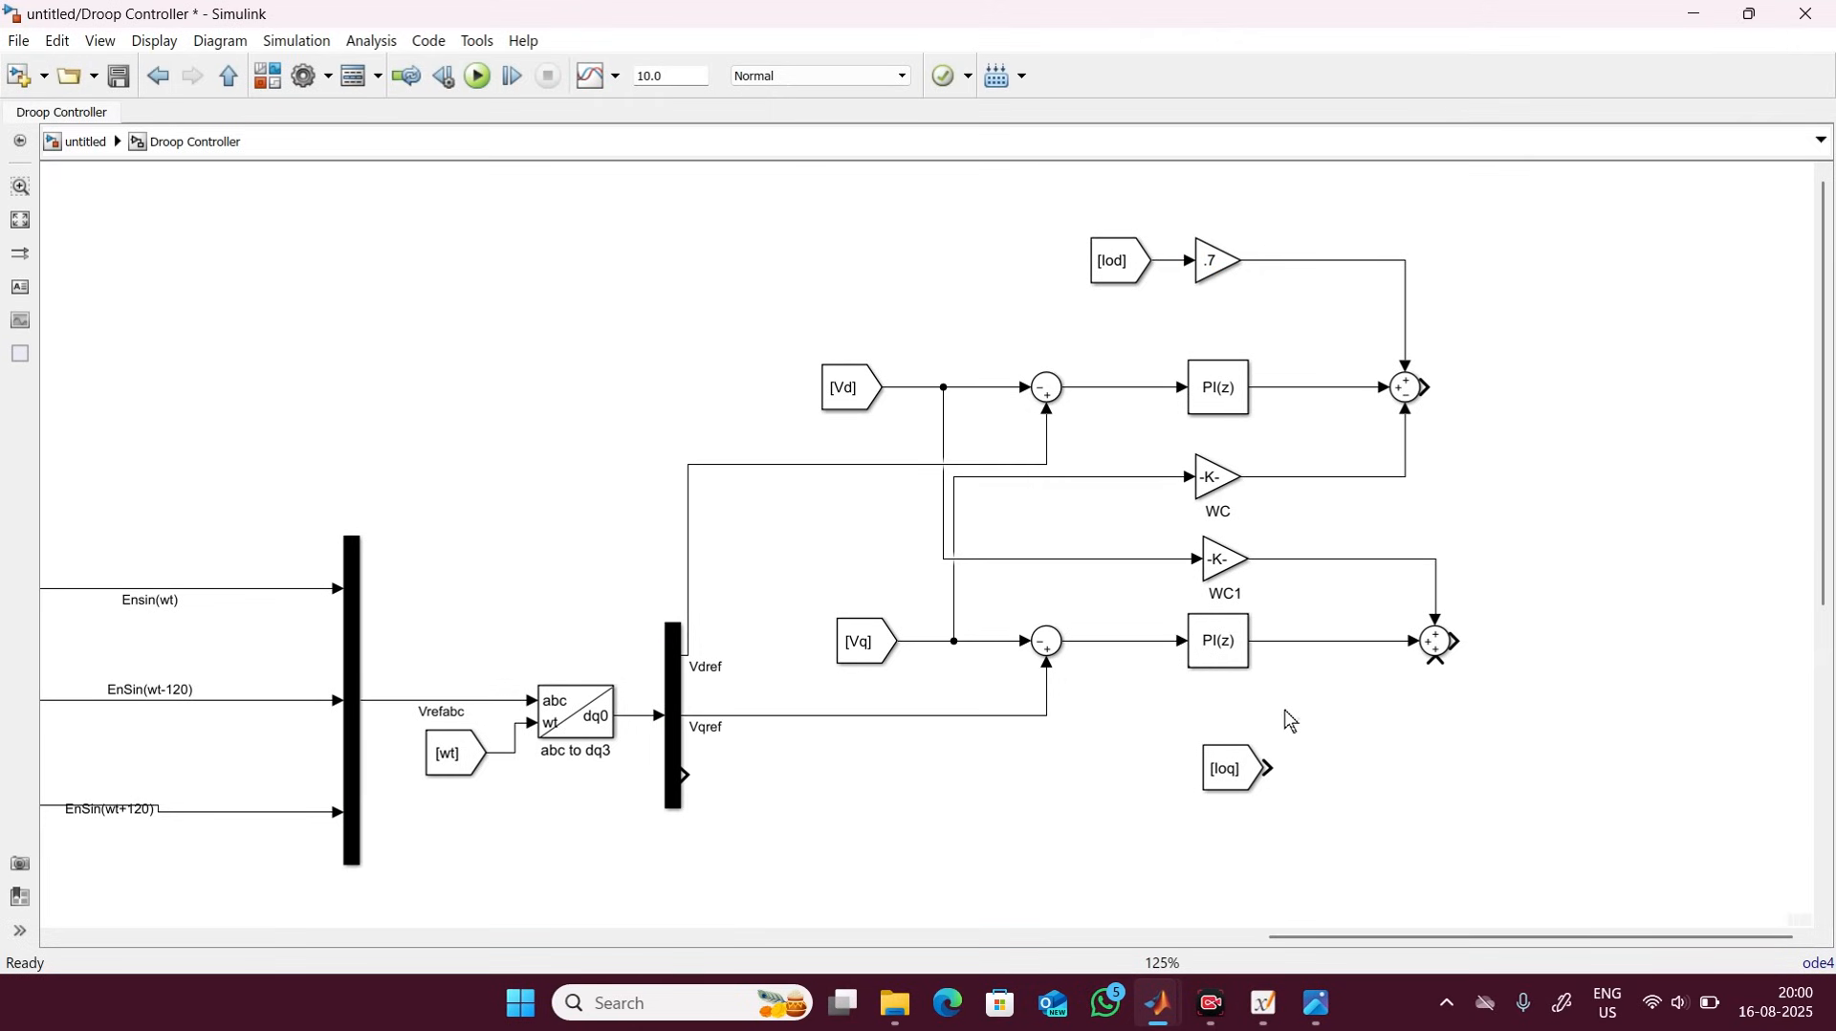
key("ctrl+v")
left_click_drag(1293, 737, 1145, 732)
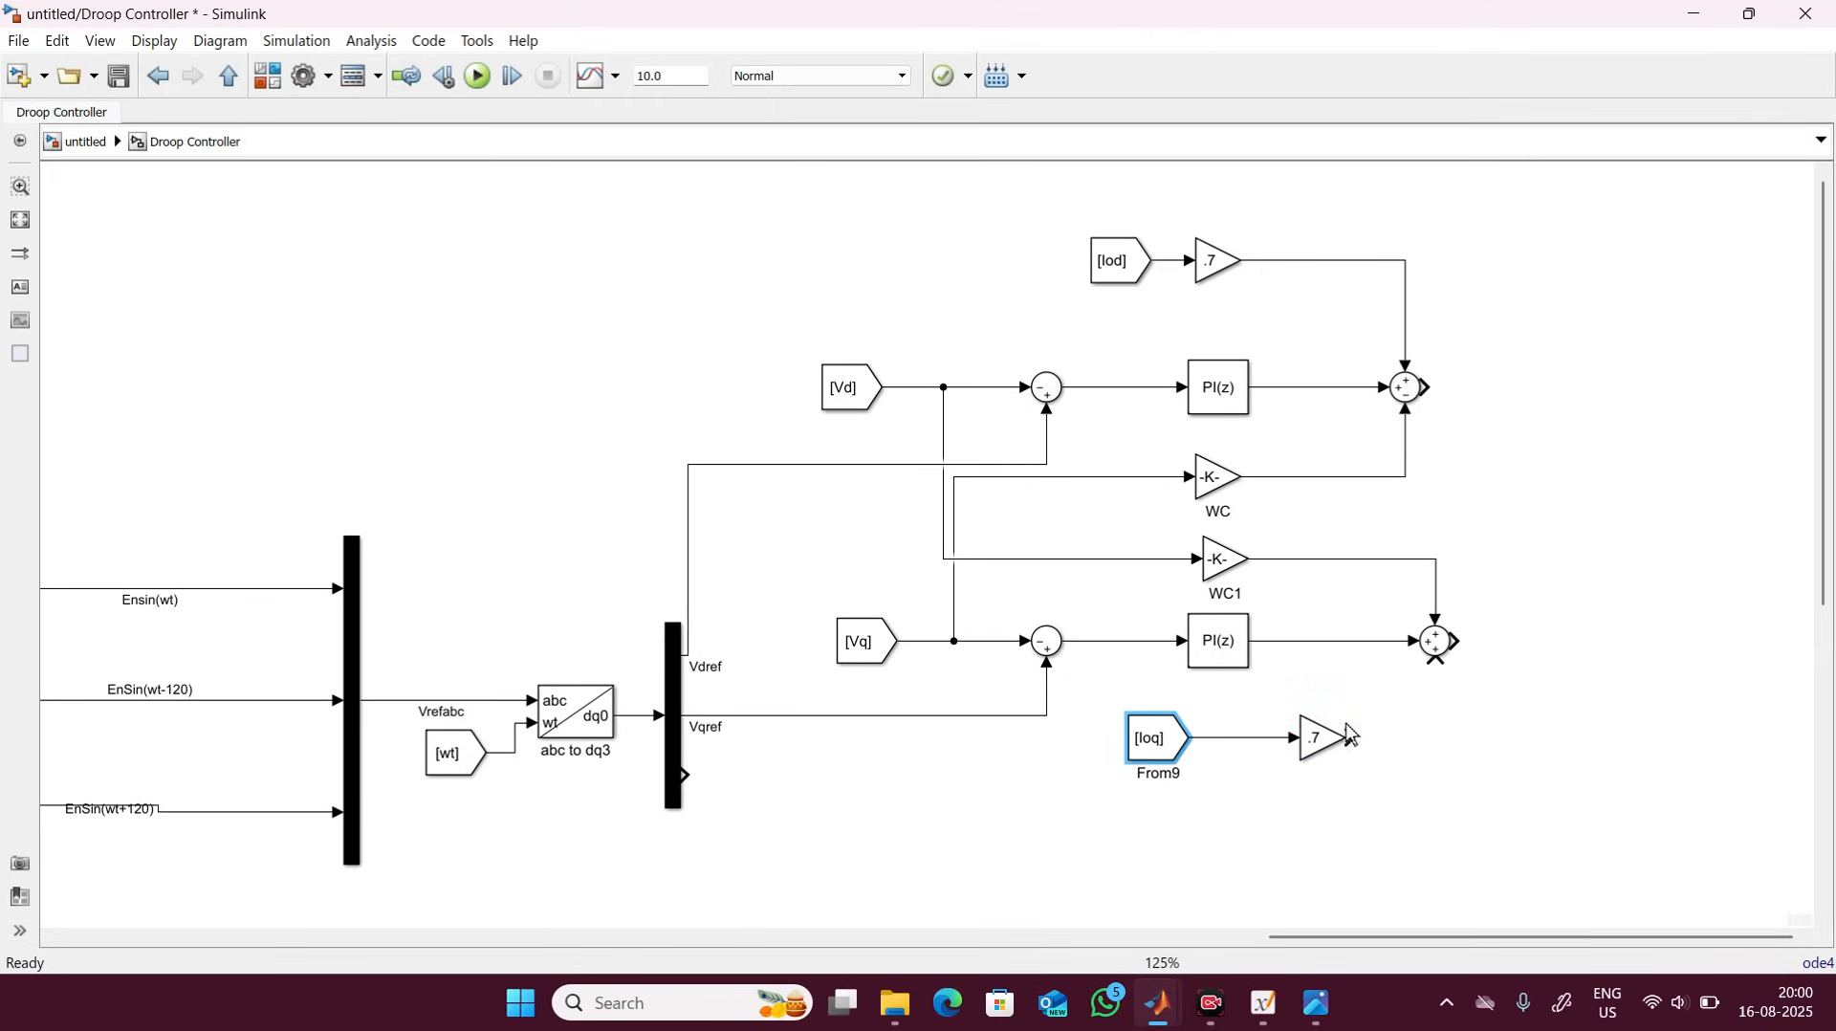
left_click_drag(1350, 737, 1436, 660)
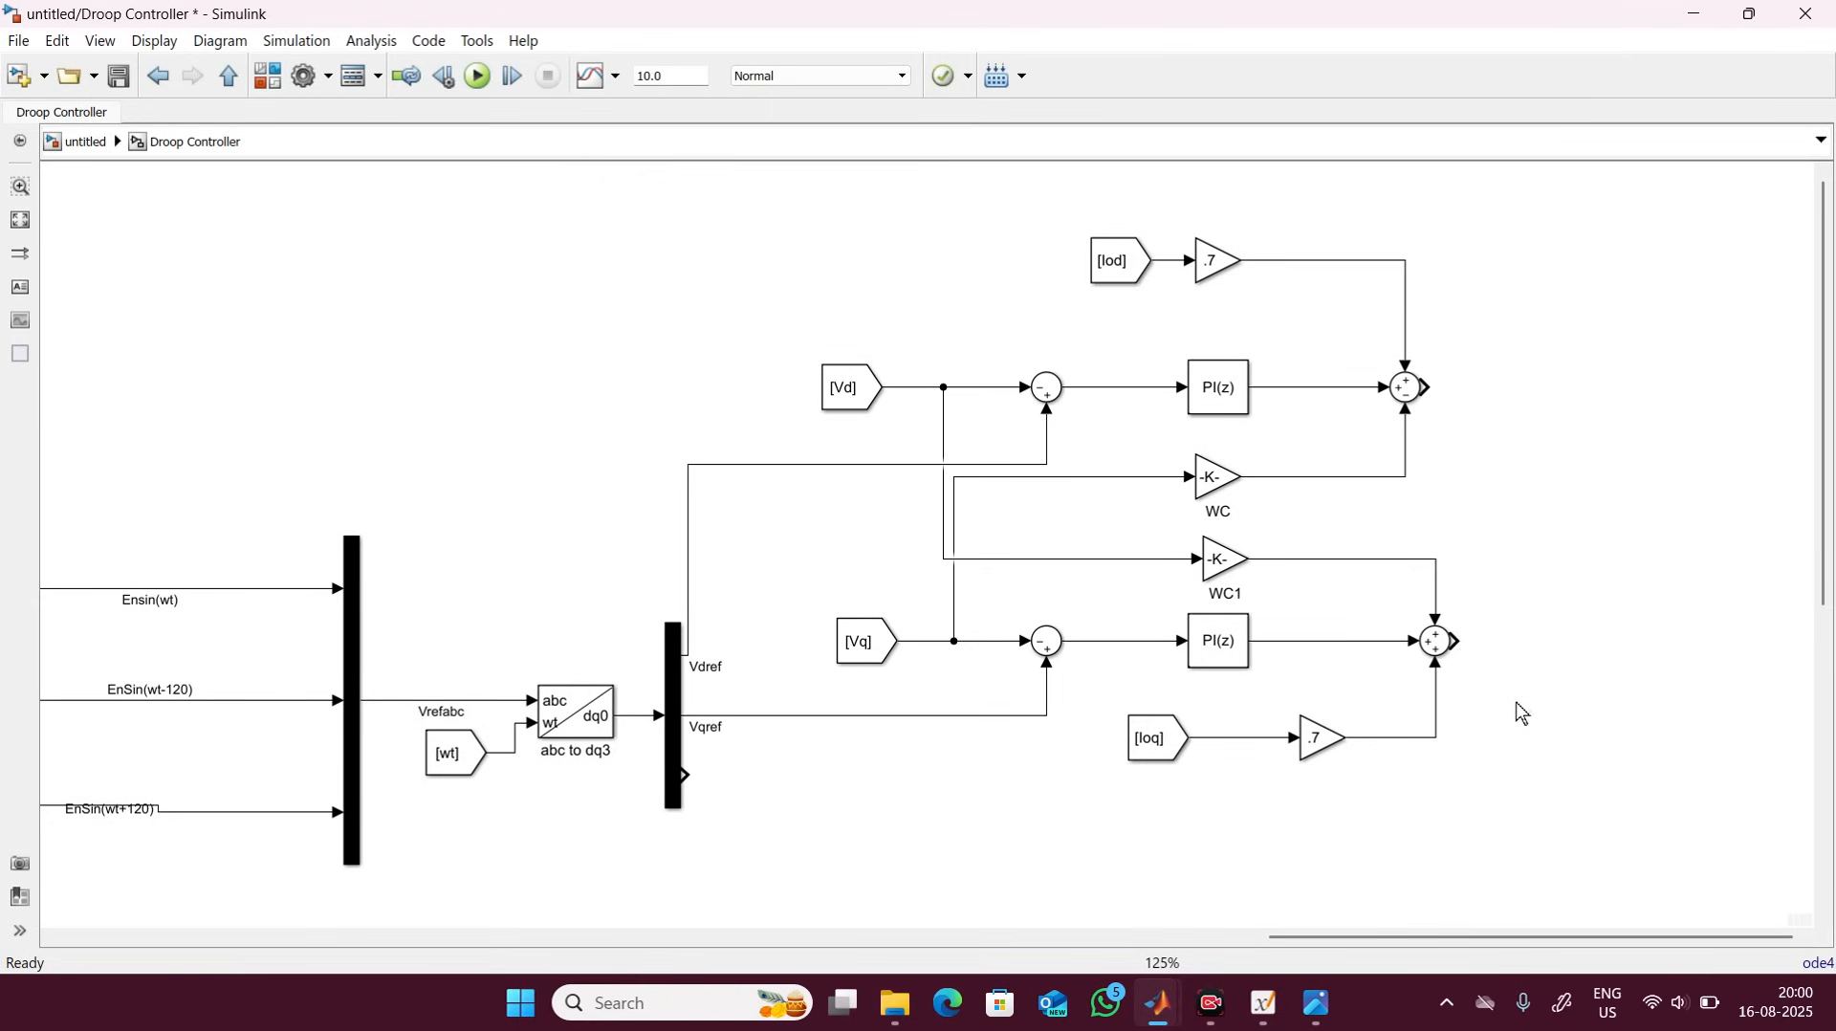
Draw output lines from both three-input Sum blocks, labelling the Vd branch's output Idref and the Vq branch's output Iqref.
mouse_move(1427, 388)
left_mouse_down()
mouse_move(1544, 361)
mouse_move(1499, 385)
left_mouse_up()
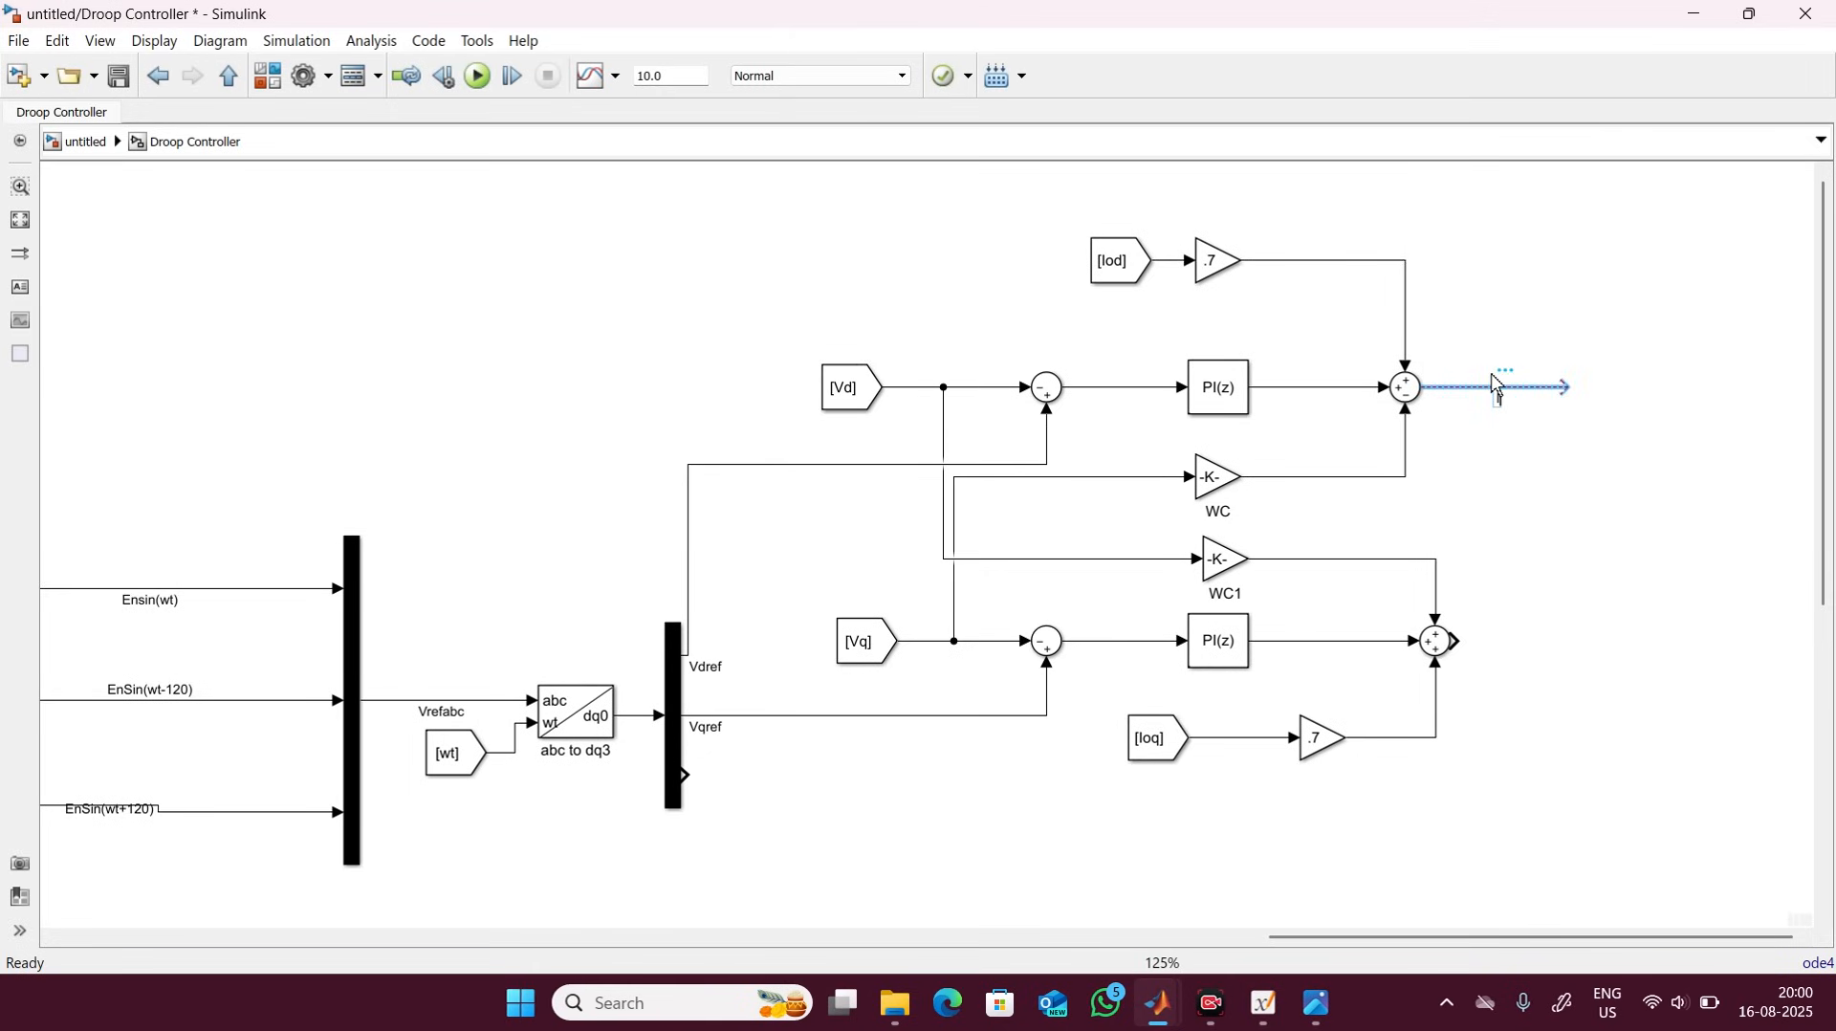
type("Idref")
left_click(1533, 516)
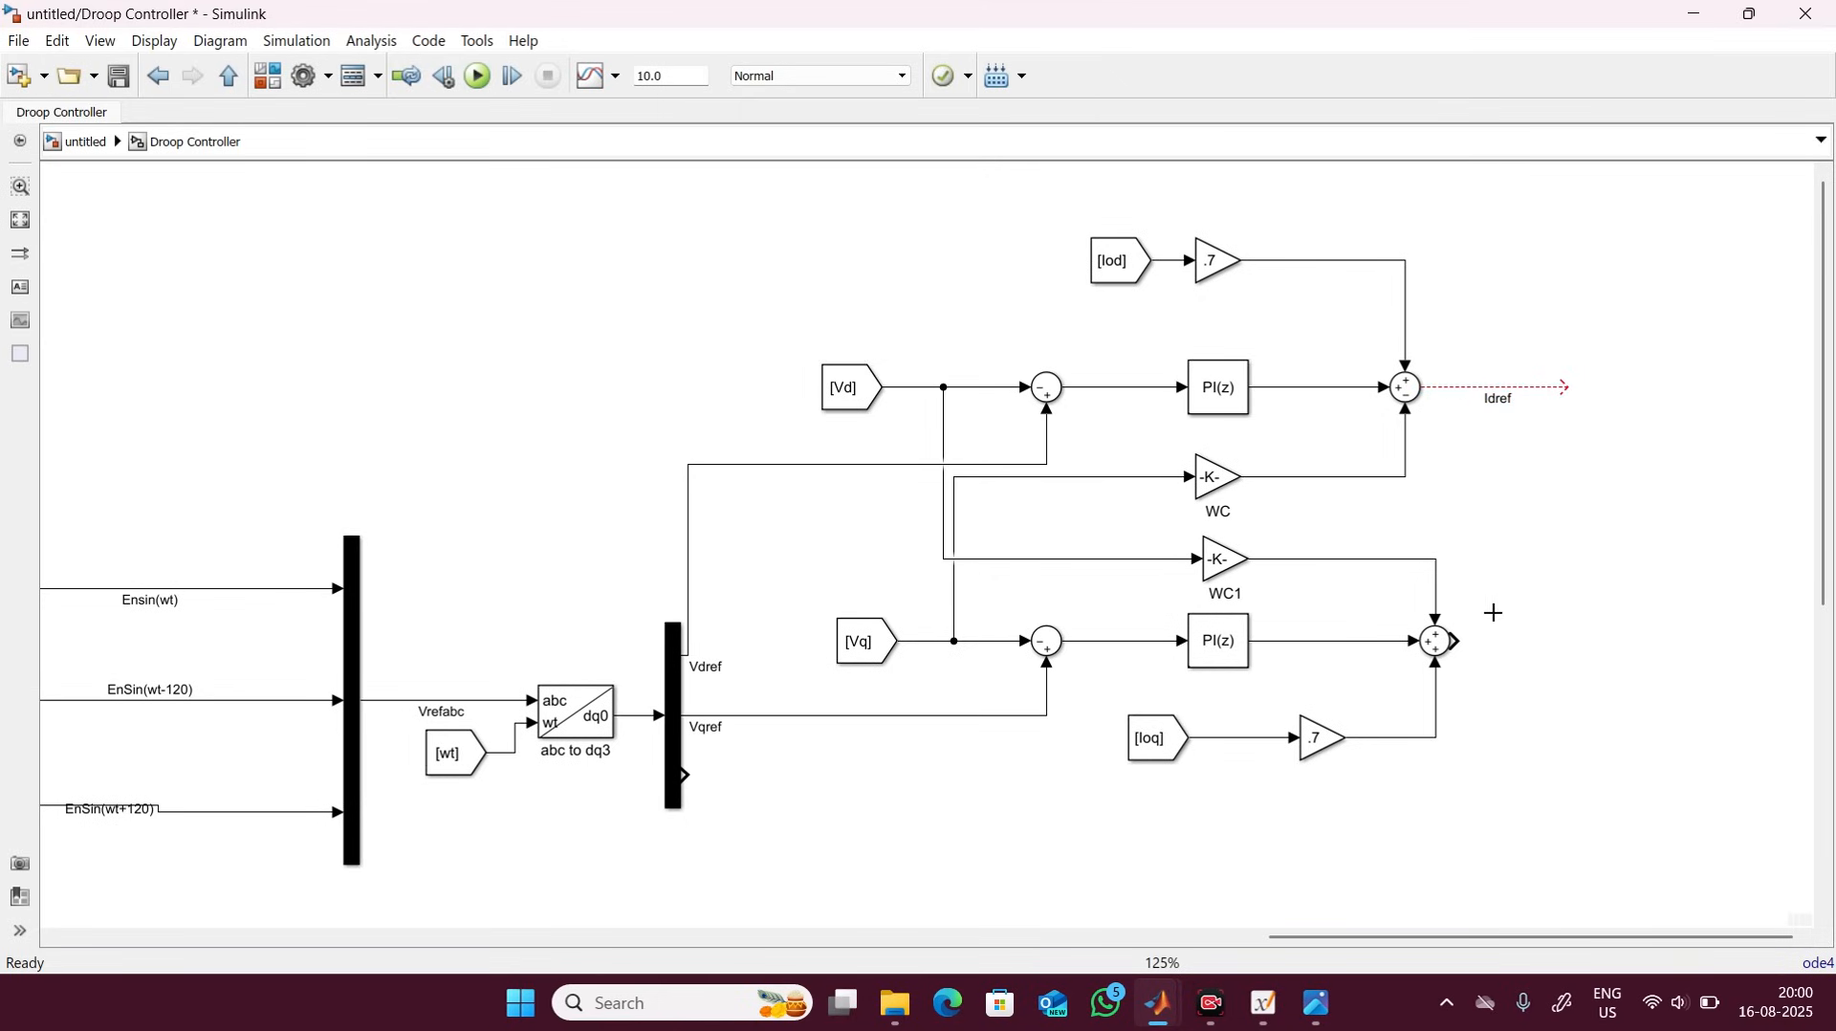
left_click_drag(1454, 641, 1607, 638)
double_click(1545, 639)
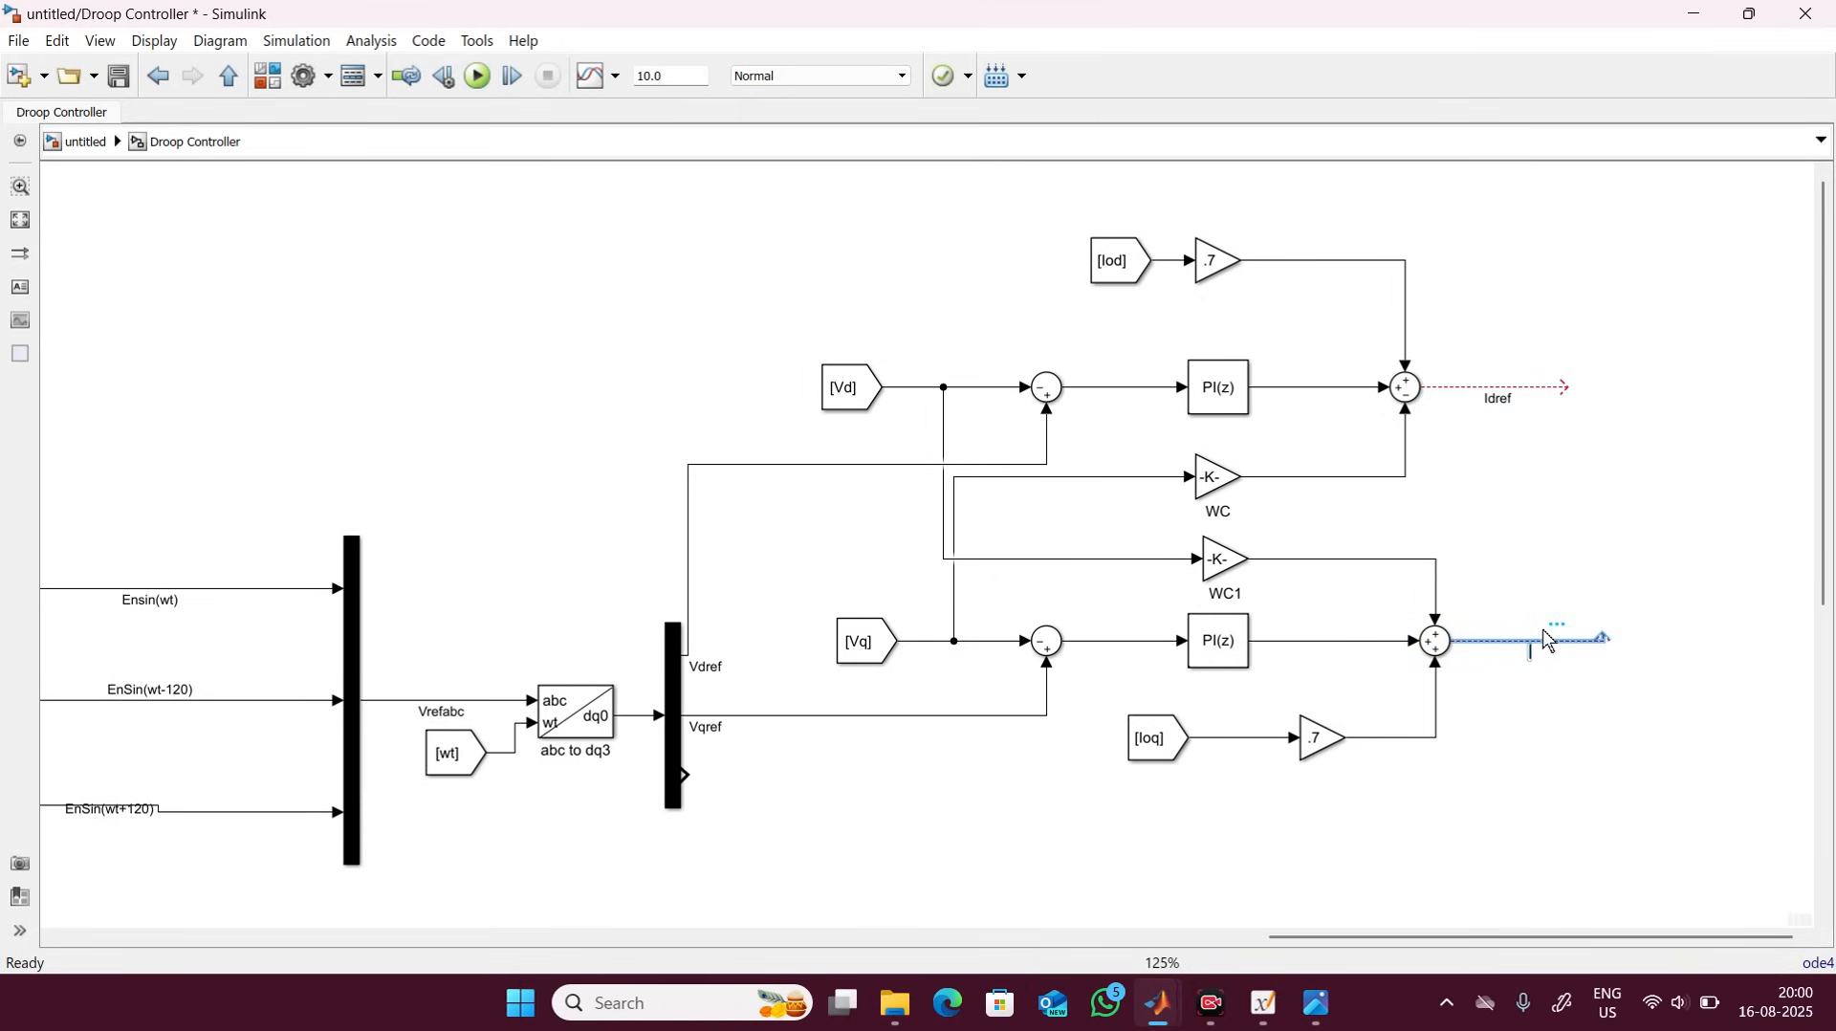
type("Iqref")
left_click(1559, 685)
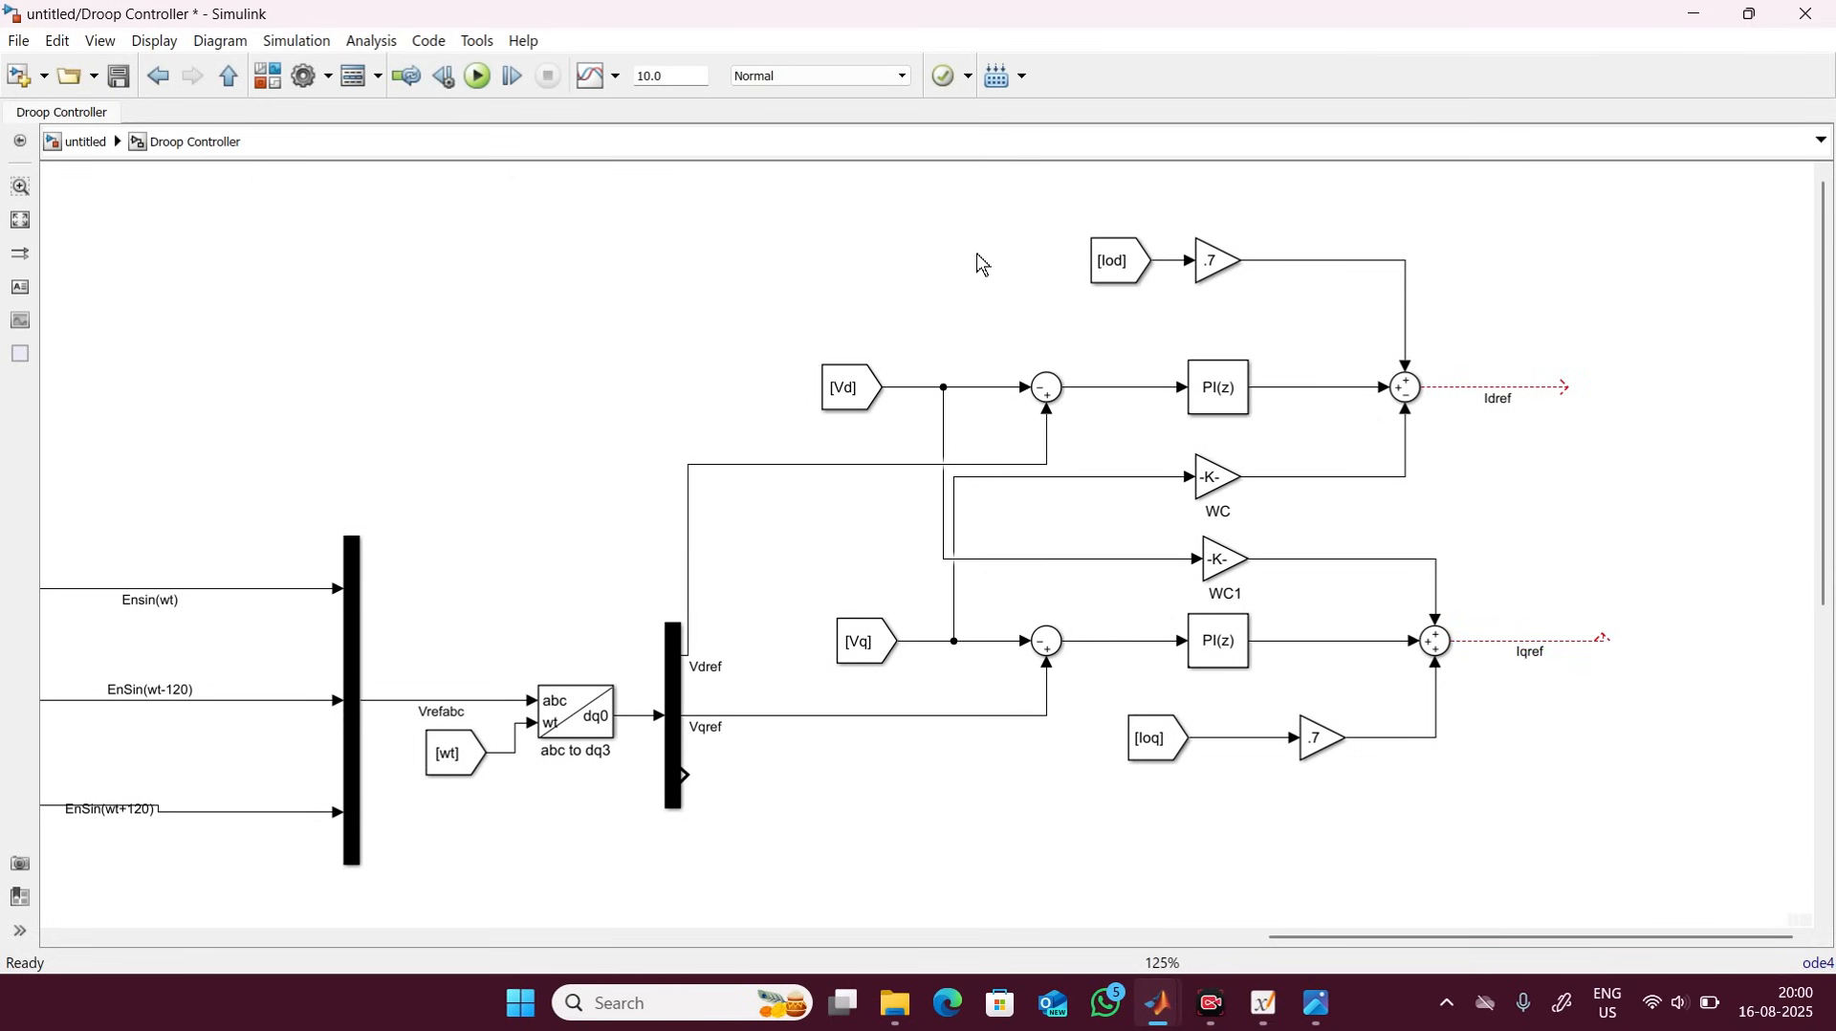
Enclose the Vd and Vq control branches in an area titled "Voltage control loops".
left_click_drag(929, 186, 1530, 819)
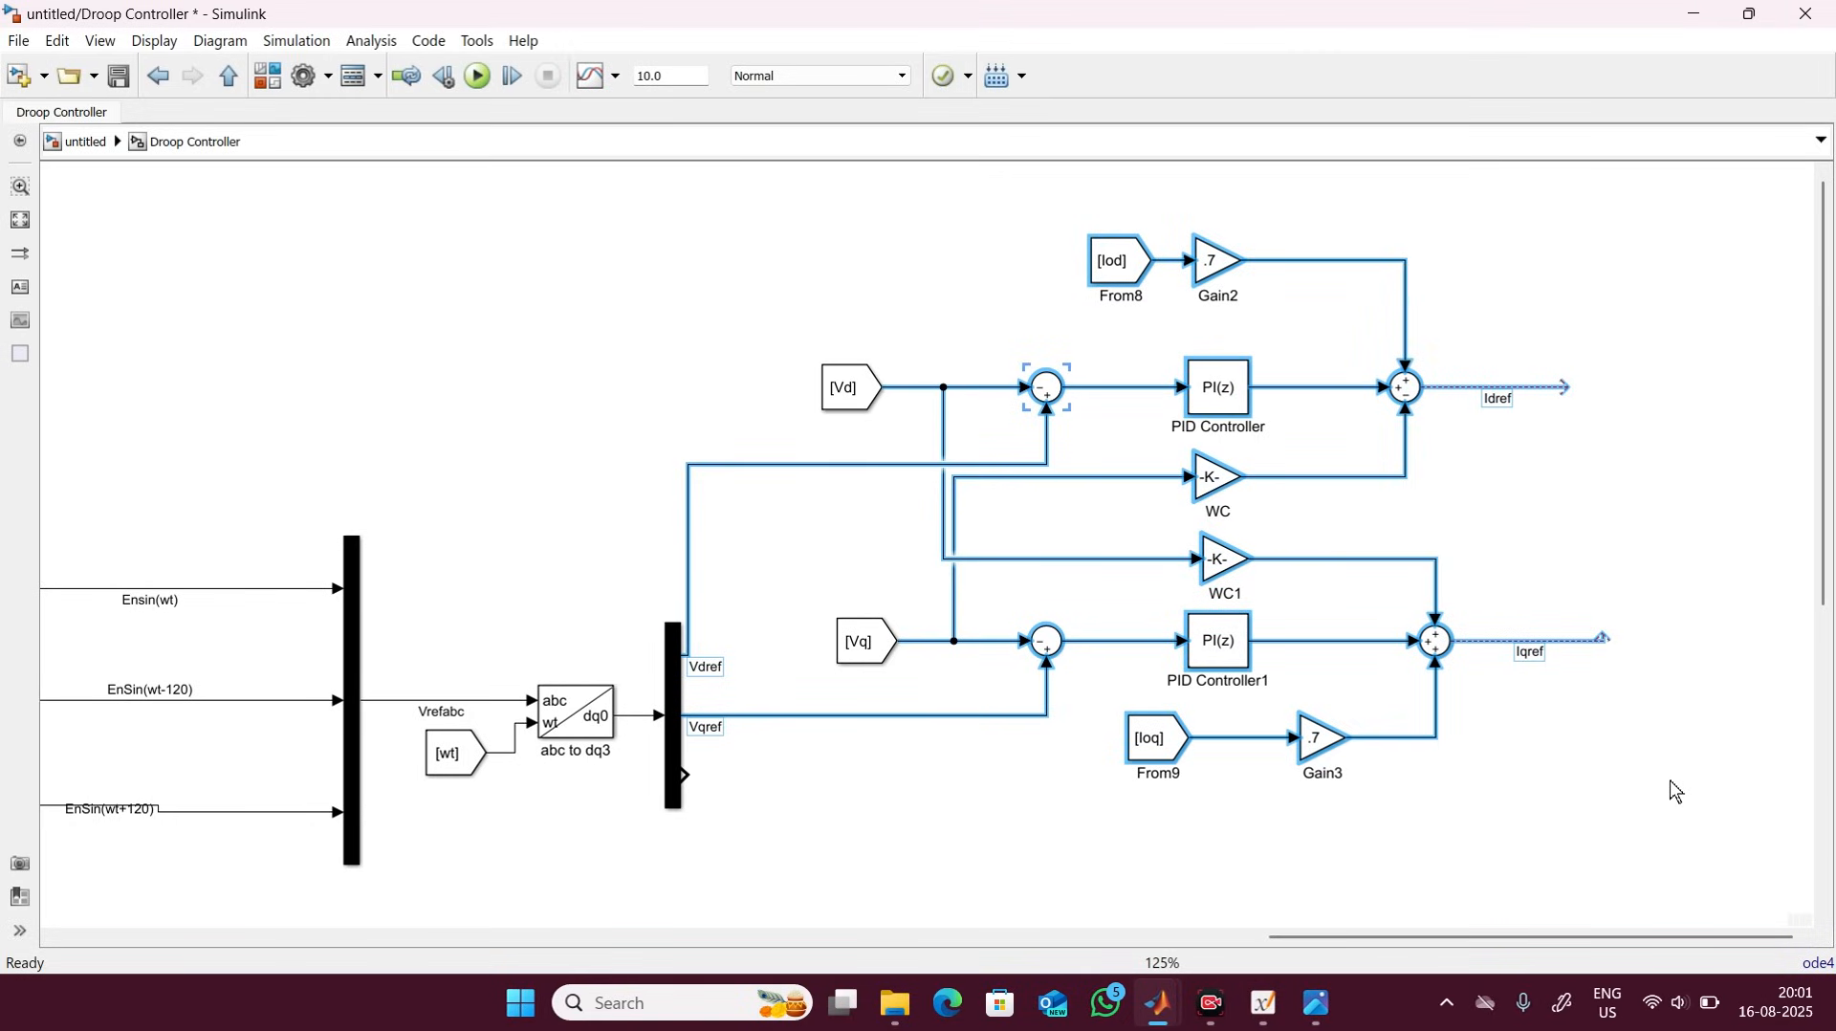
left_click(1012, 332)
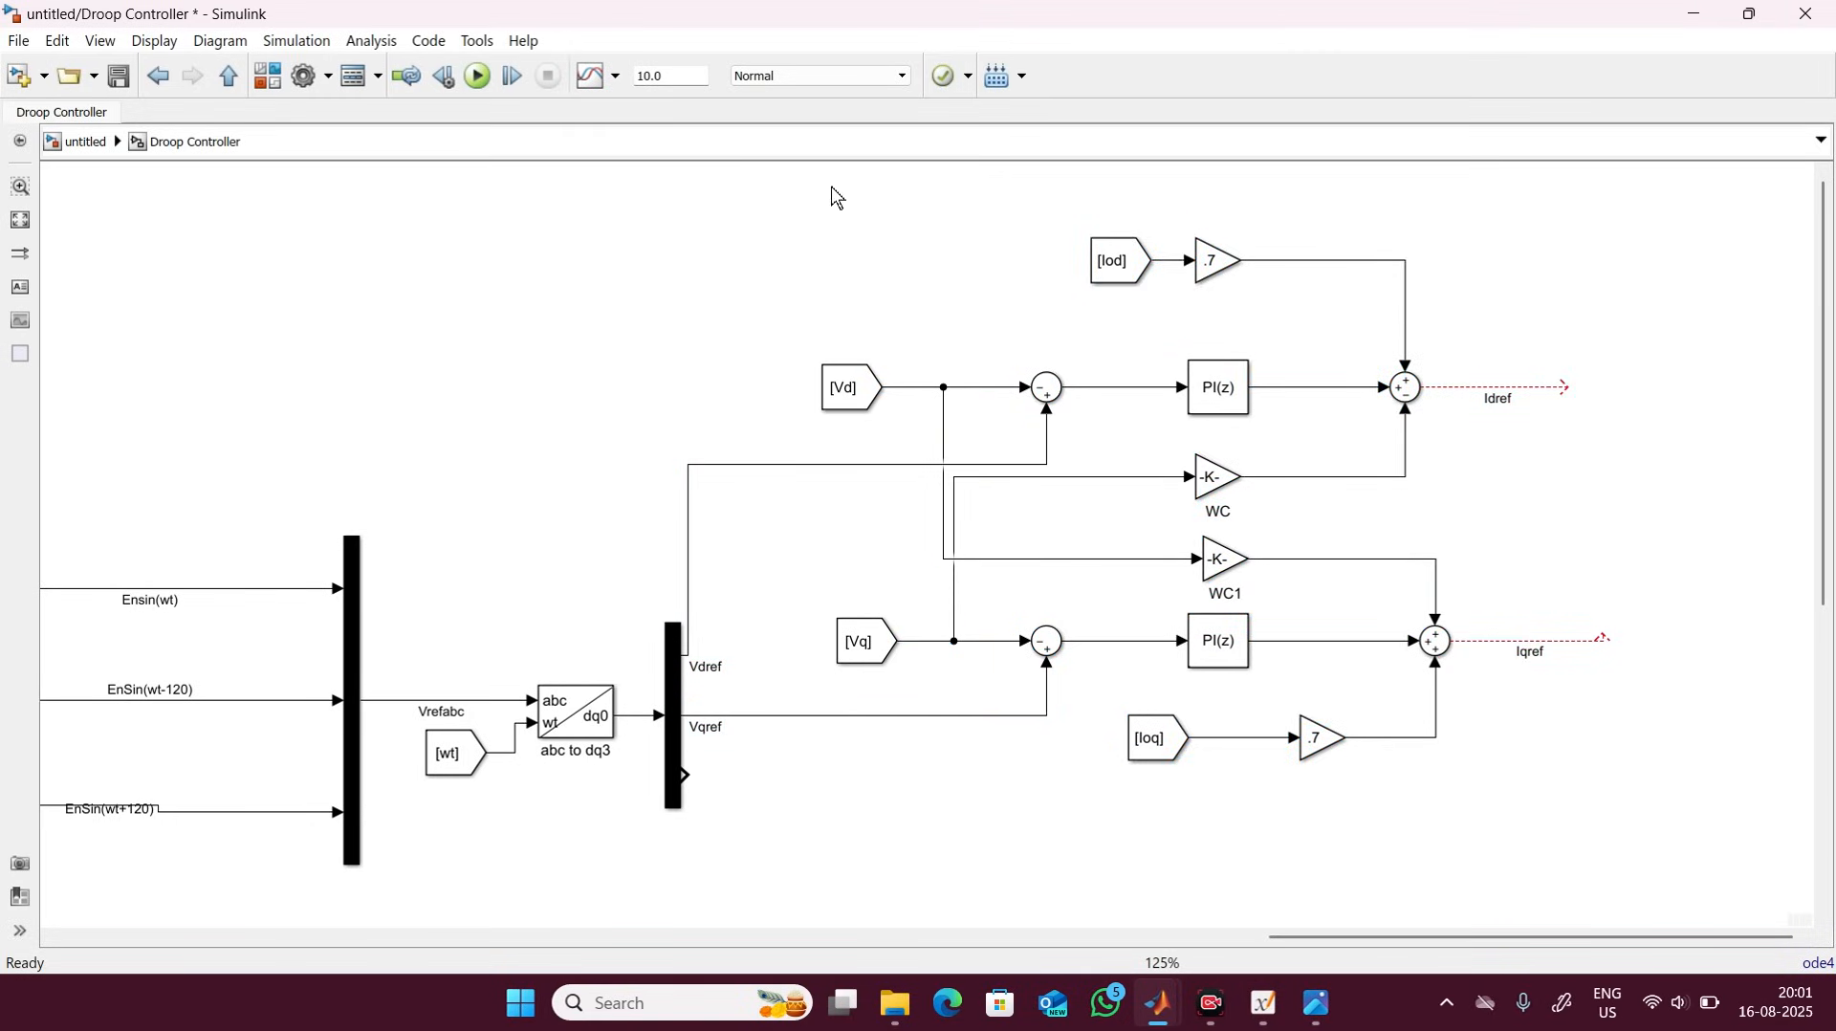
left_click_drag(797, 196, 1549, 840)
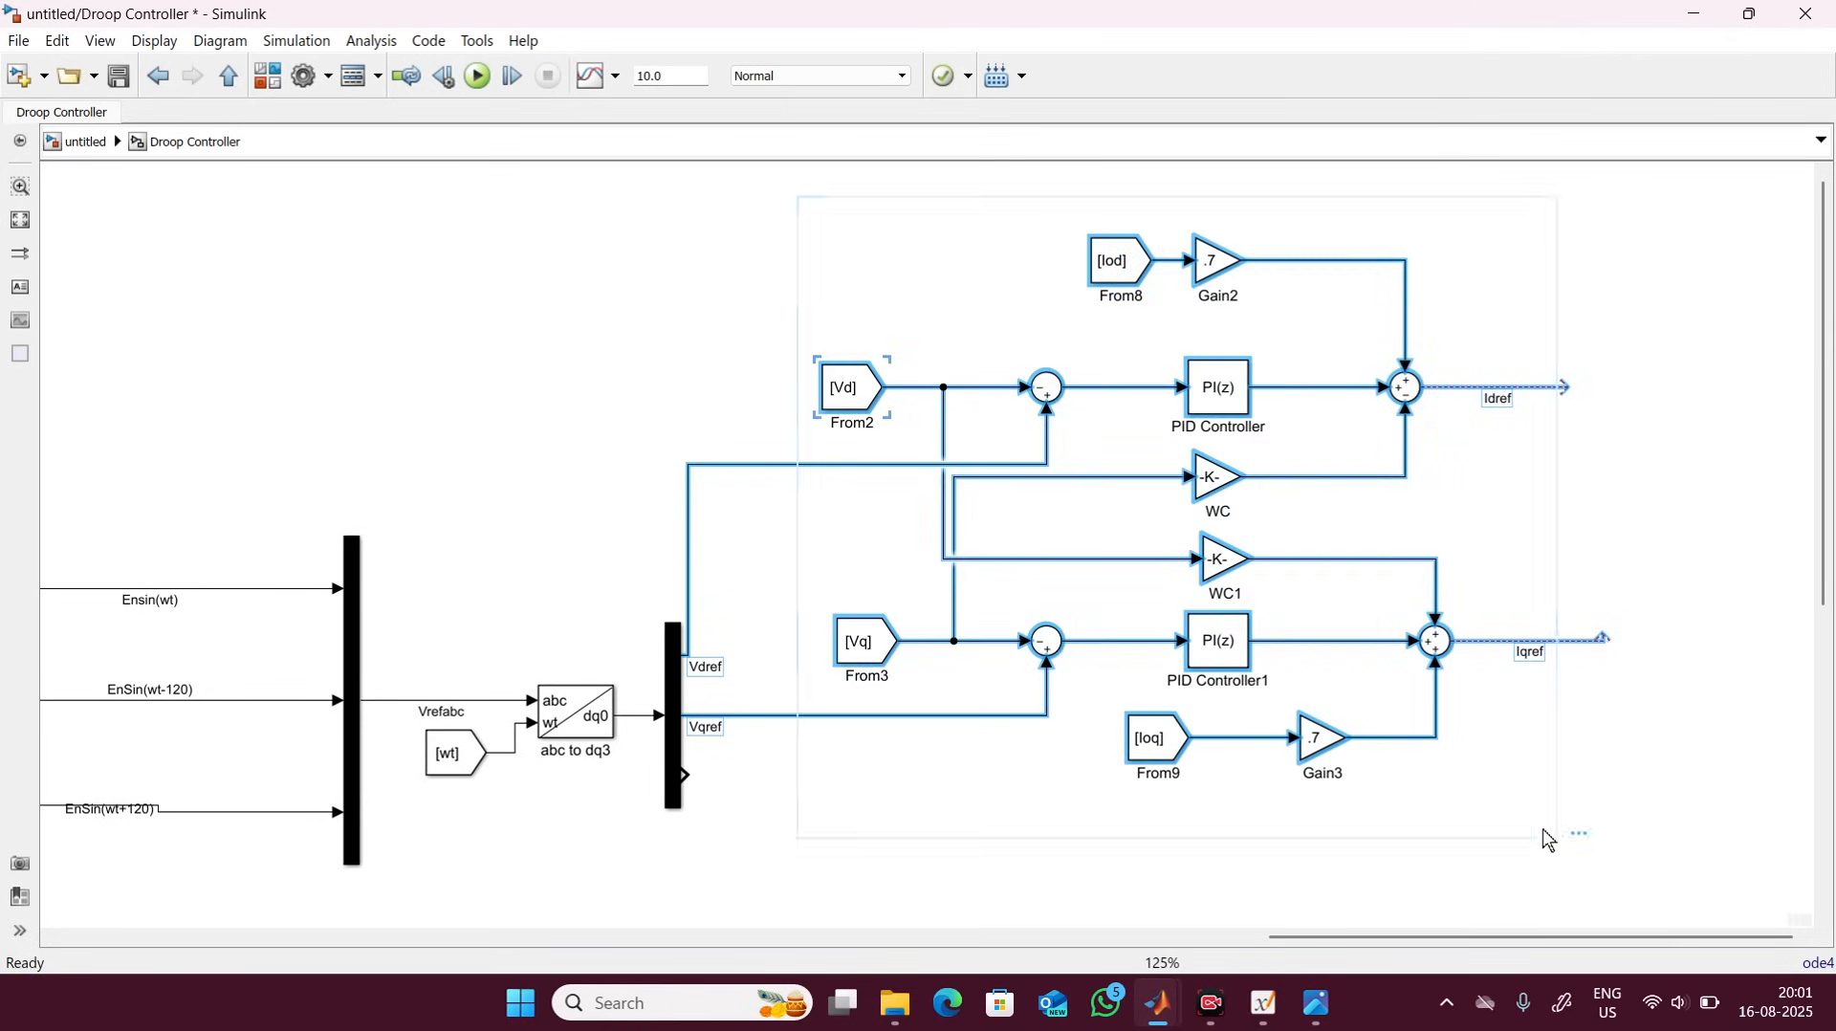
mouse_move(1580, 832)
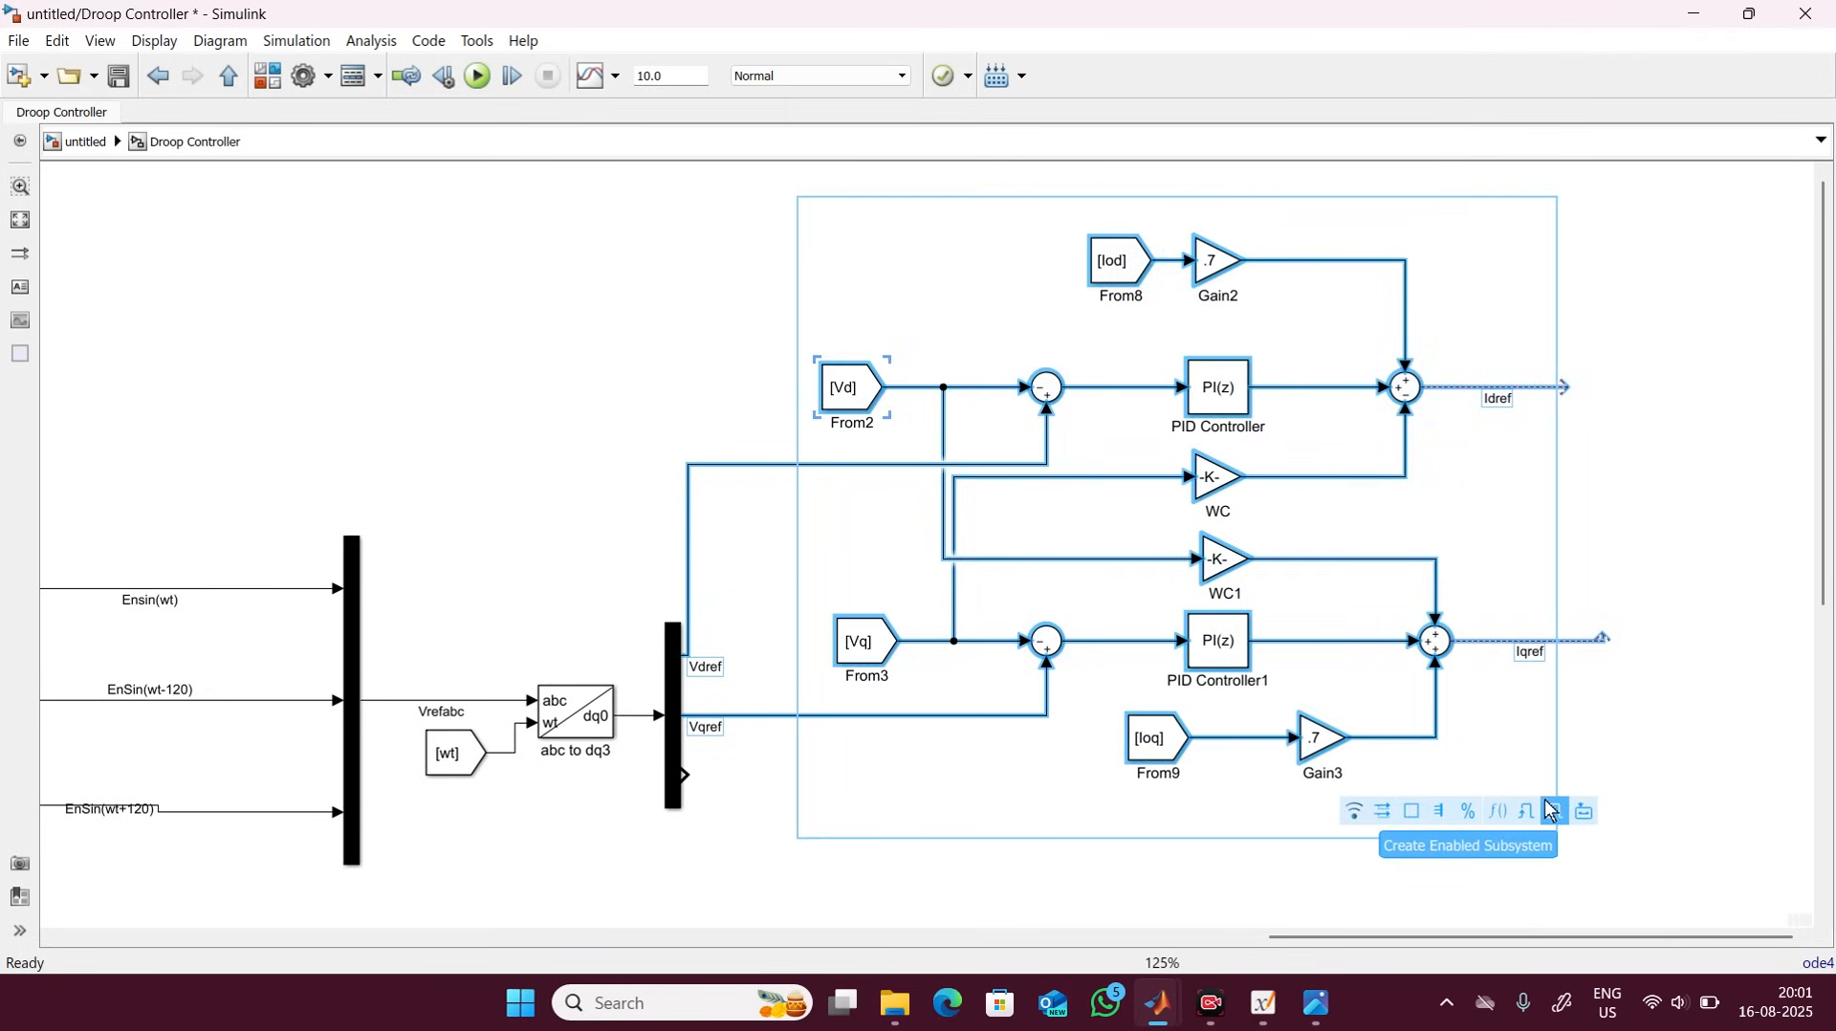
left_click(1402, 812)
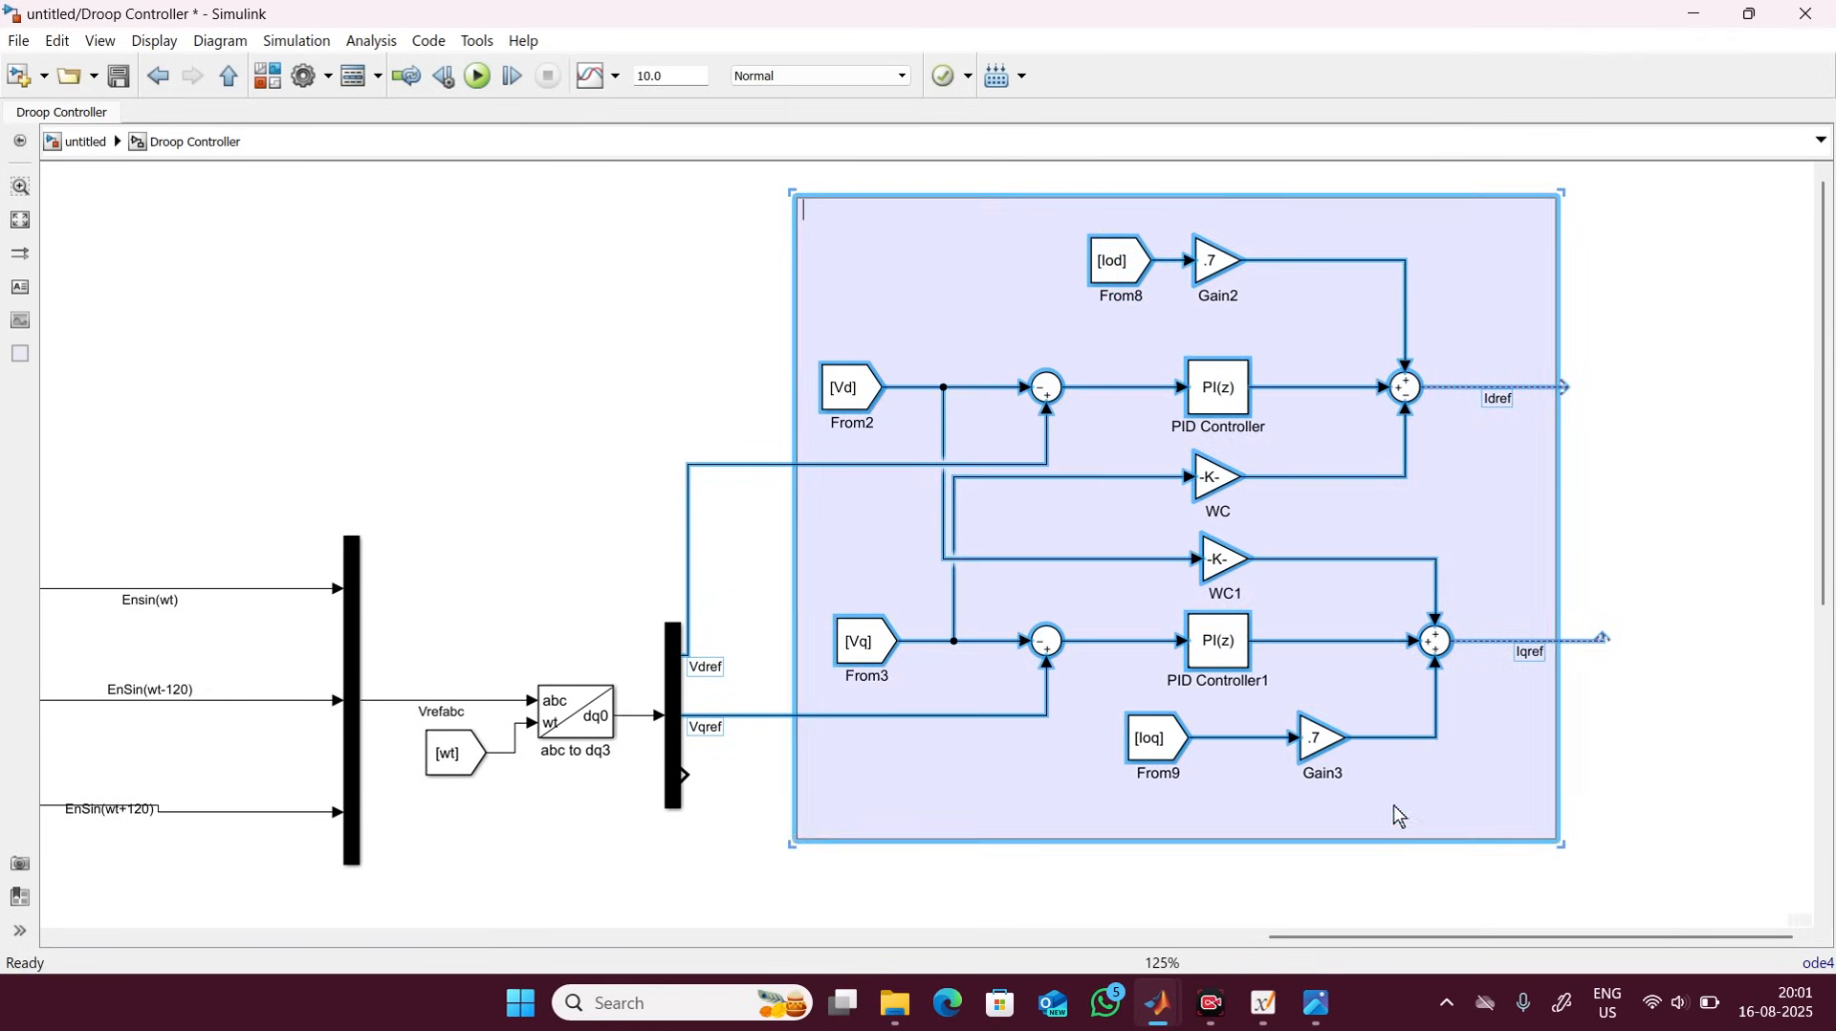
type("V")
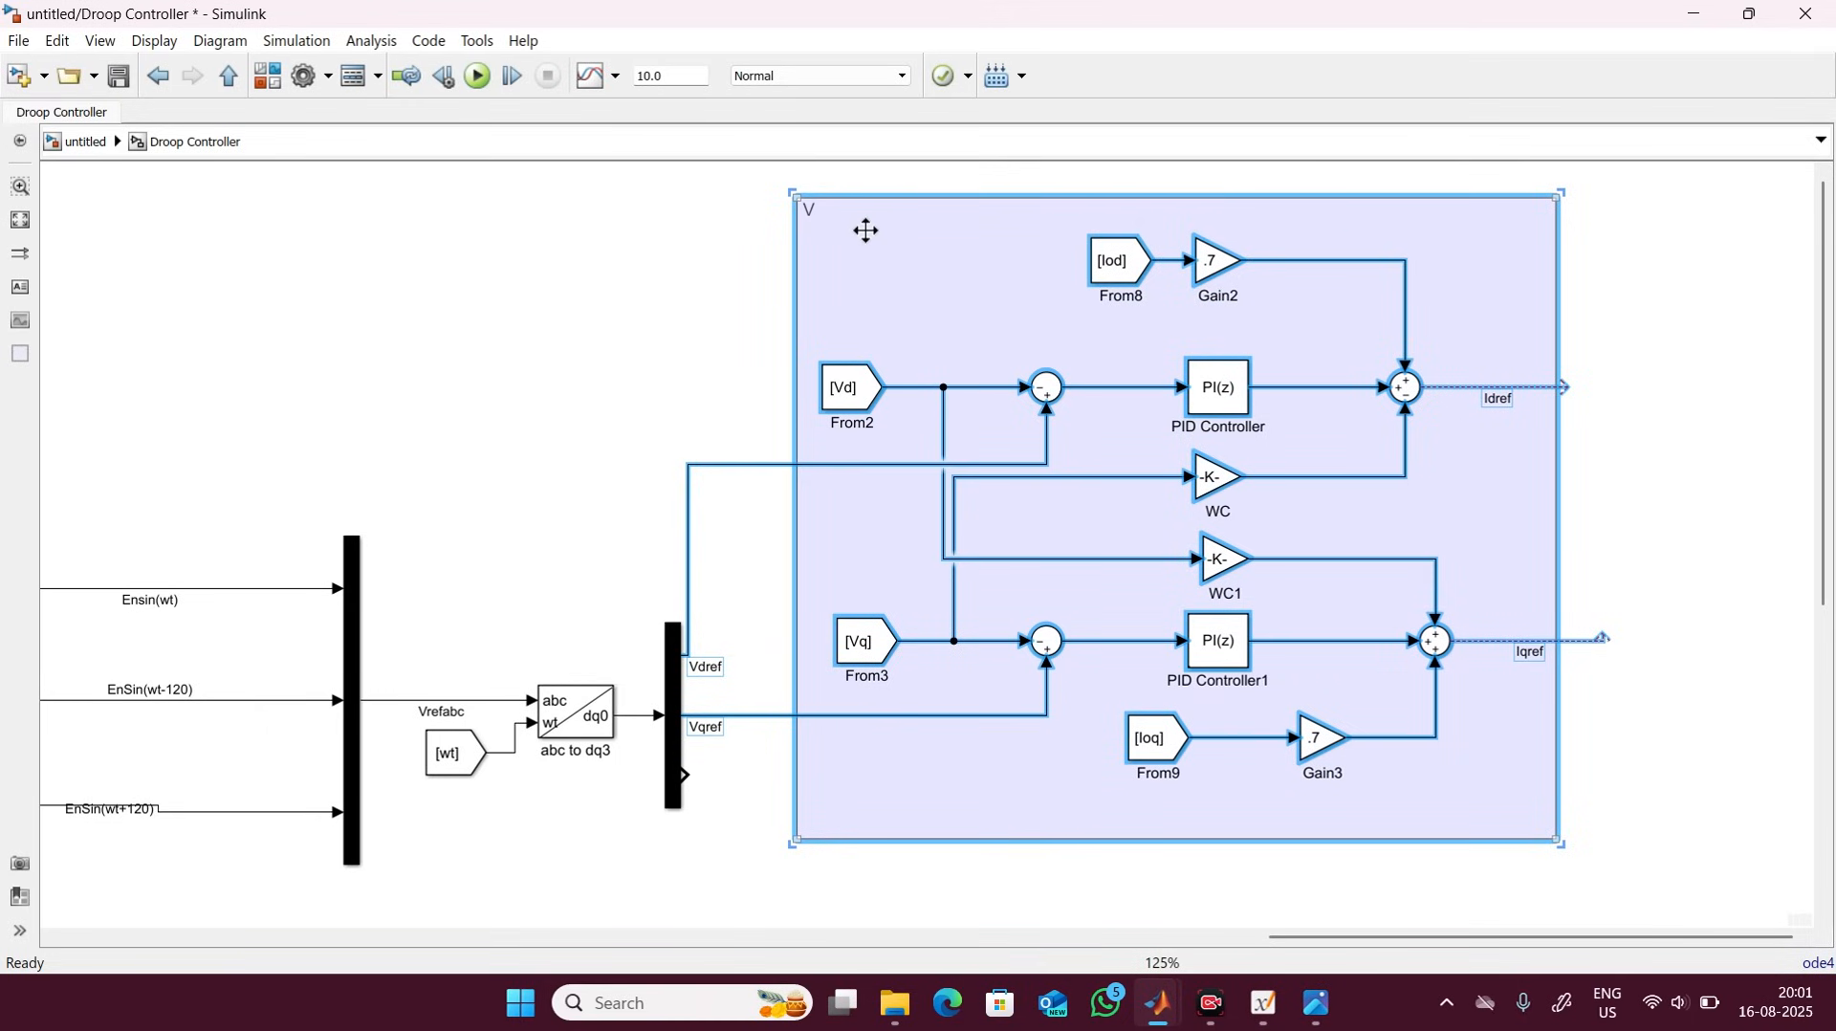
type("oltage control loops")
left_click(1626, 476)
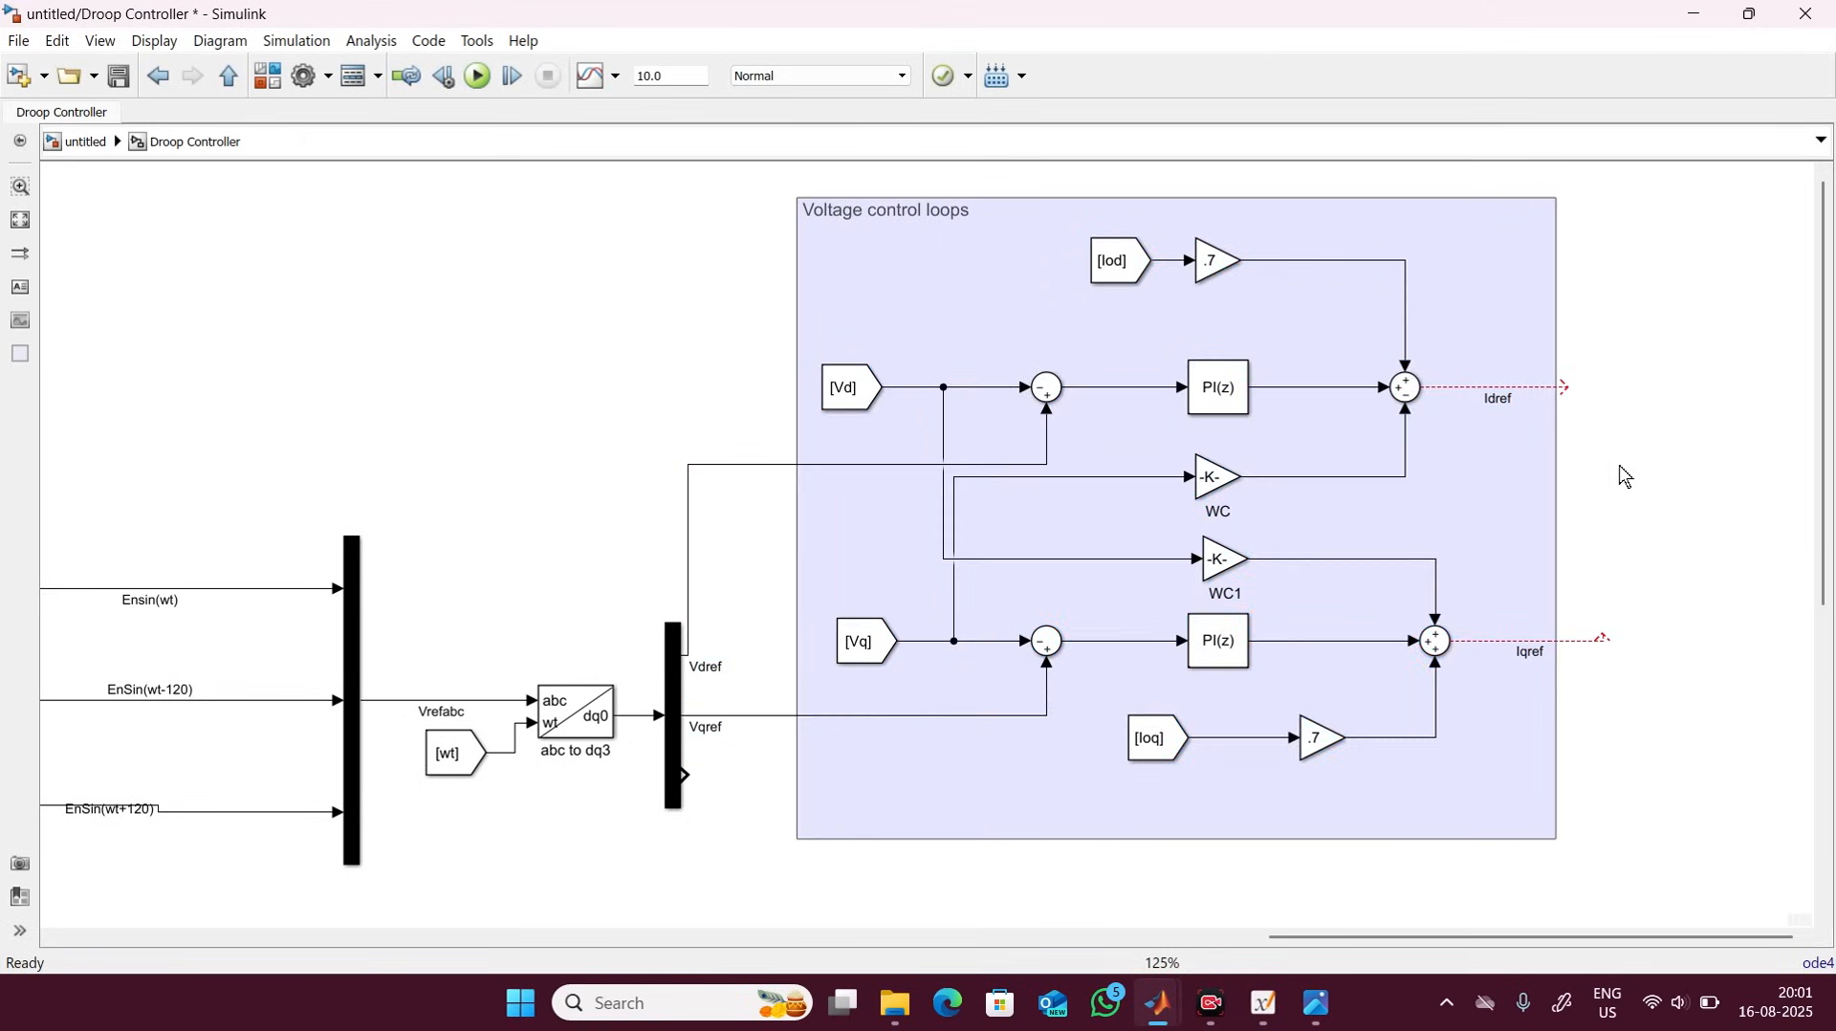
Duplicate the Vd branch's two-input Sum block outside the Voltage control loops area, in line with Idref.
left_click_drag(1697, 831, 1827, 828)
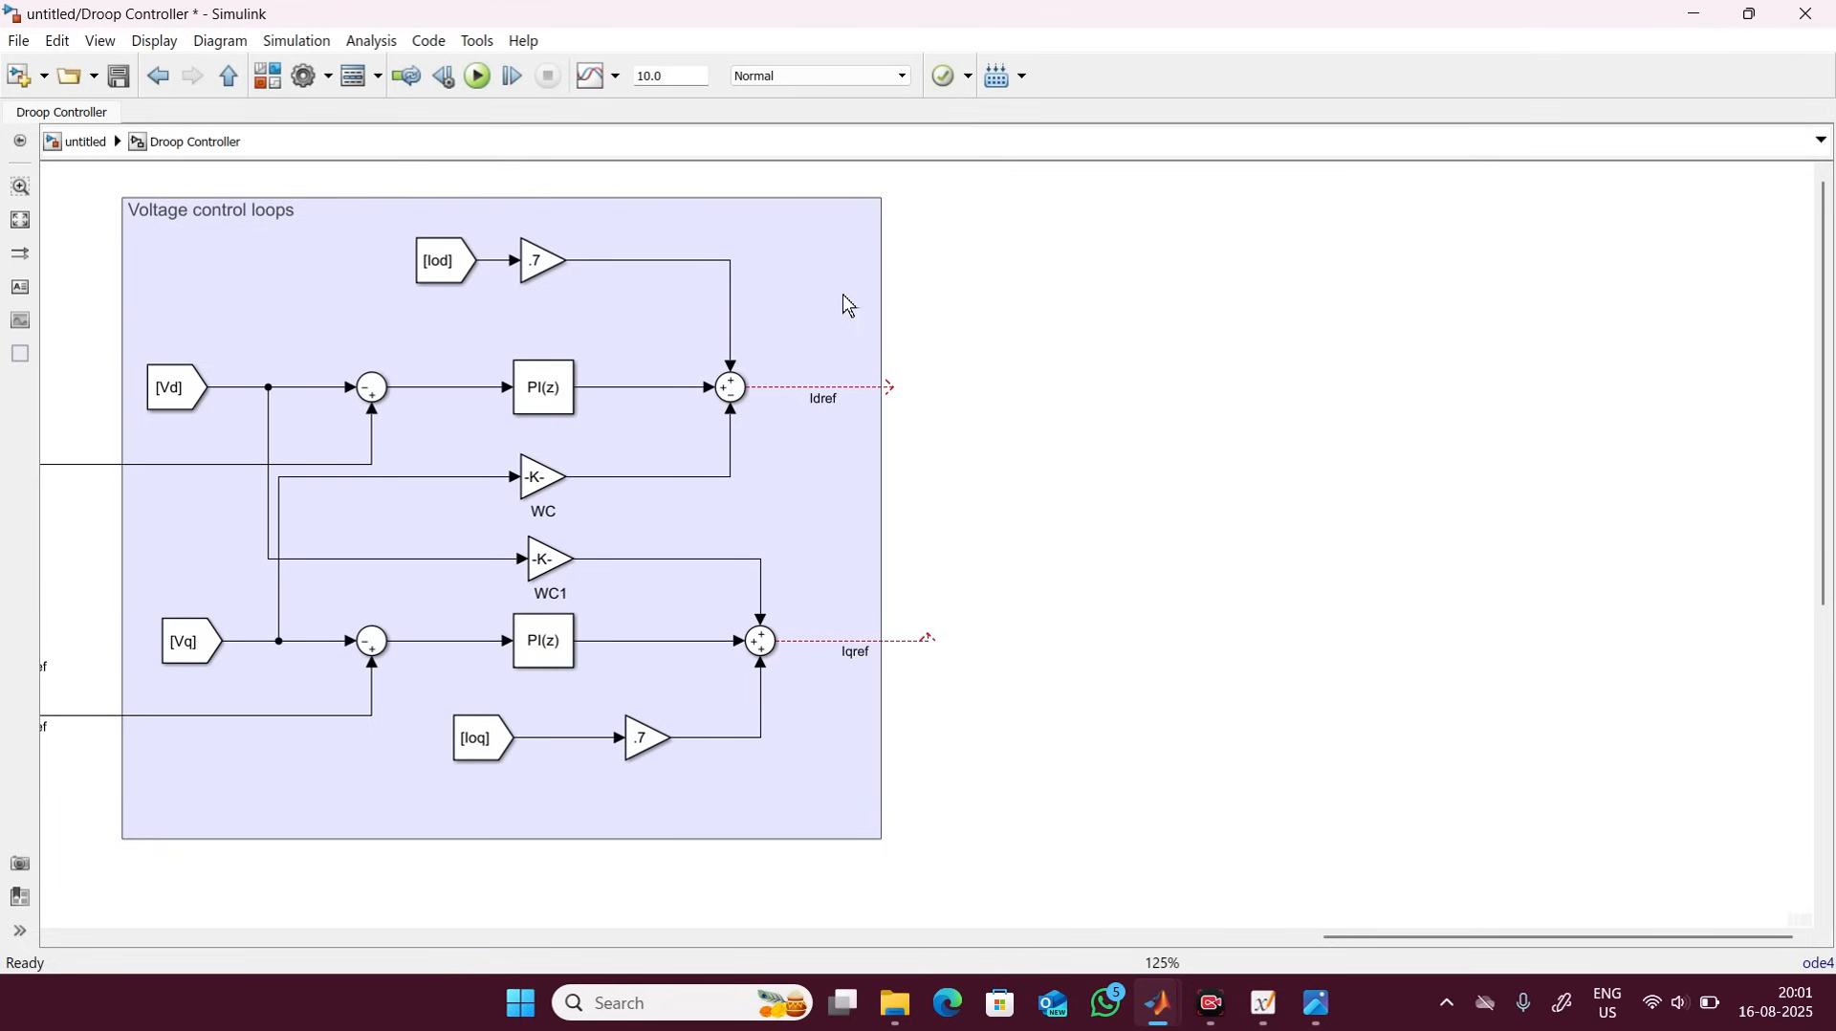
left_click(410, 365)
left_click_drag(366, 388, 1031, 387)
Set the duplicated Sum block's list of signs to |+- and connect the Idref line to its positive input.
double_click(1031, 387)
double_click(1105, 438)
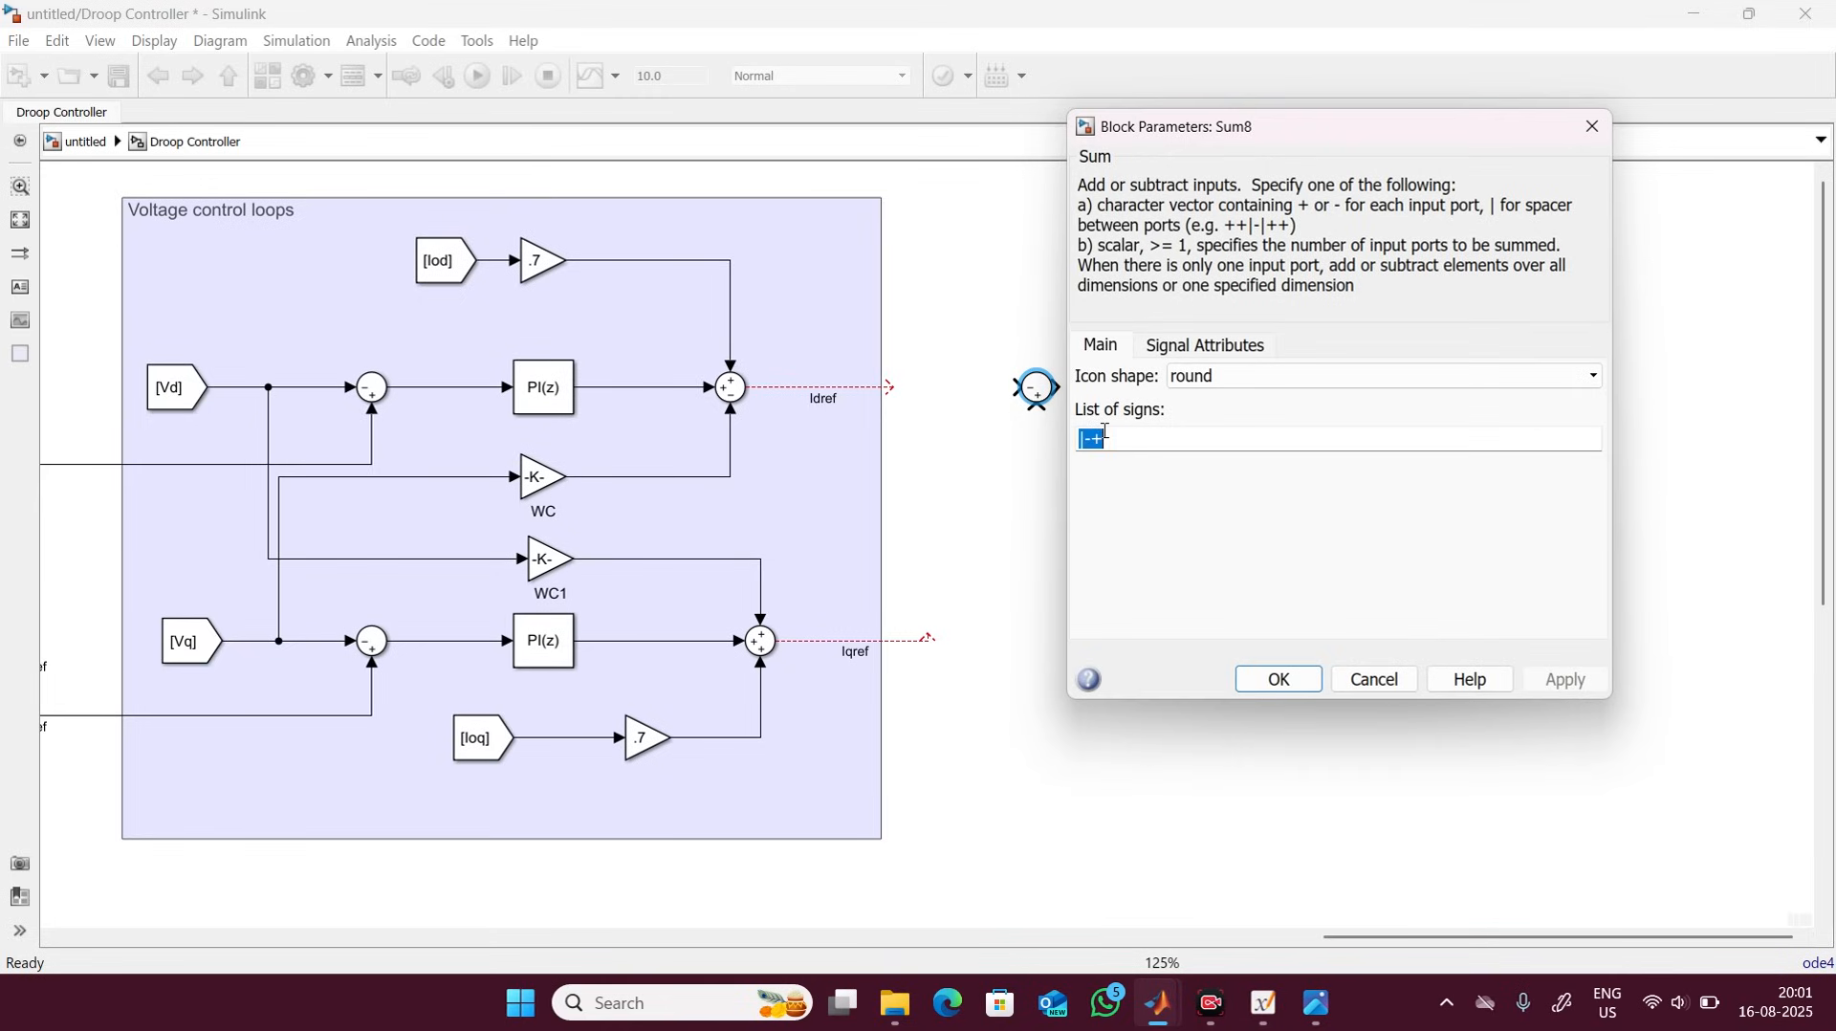
left_click(1104, 432)
key("BackSpace")
key("BackSpace")
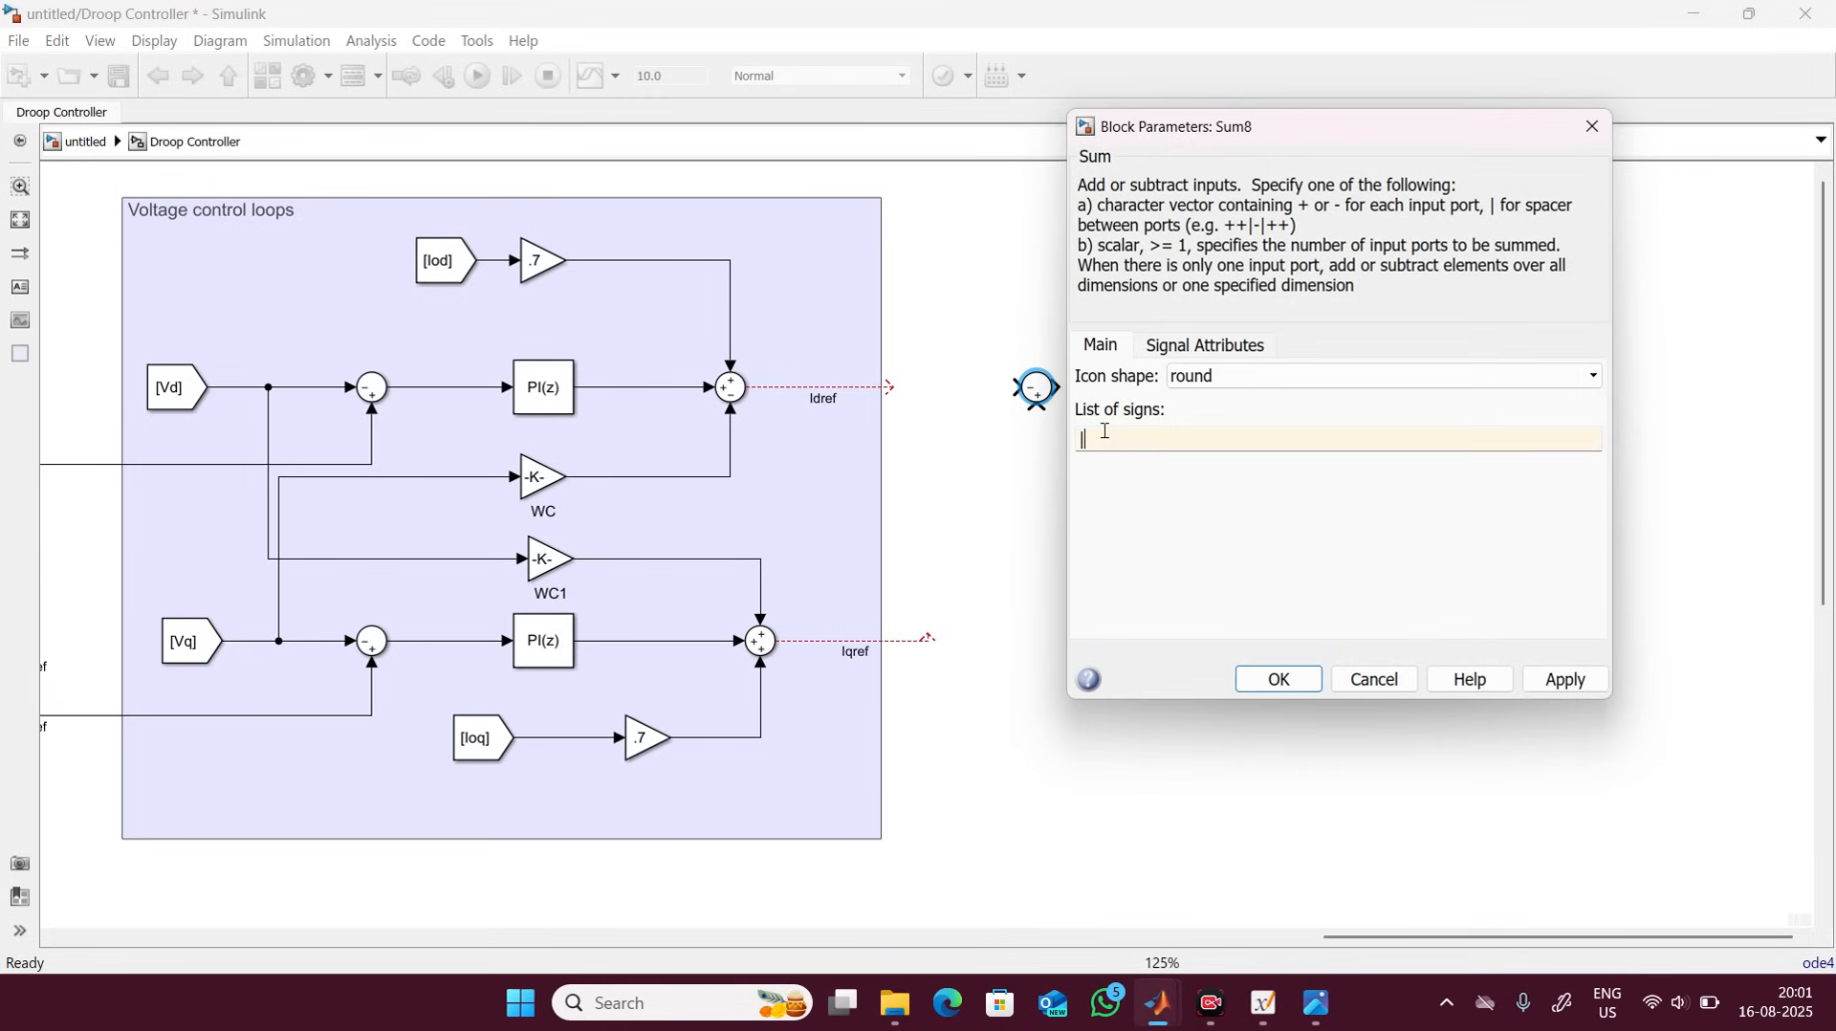
type("+-")
key("Return")
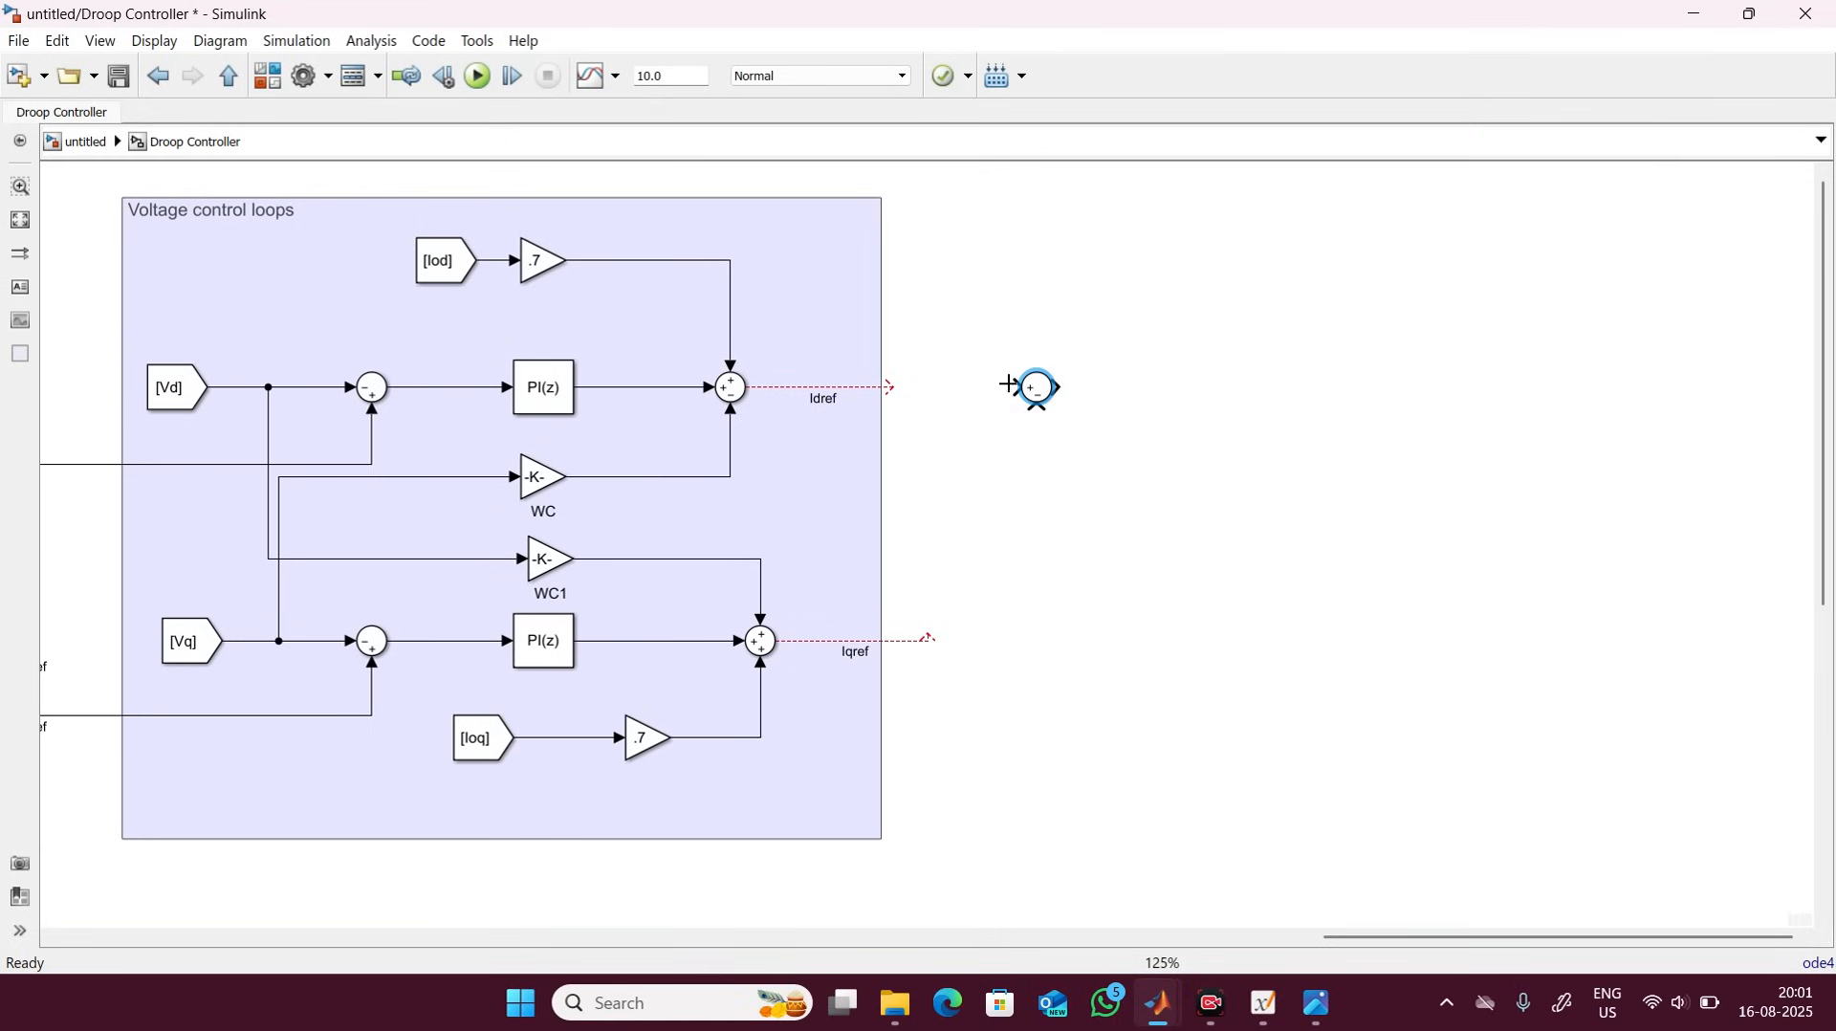
left_click_drag(894, 388, 1002, 368)
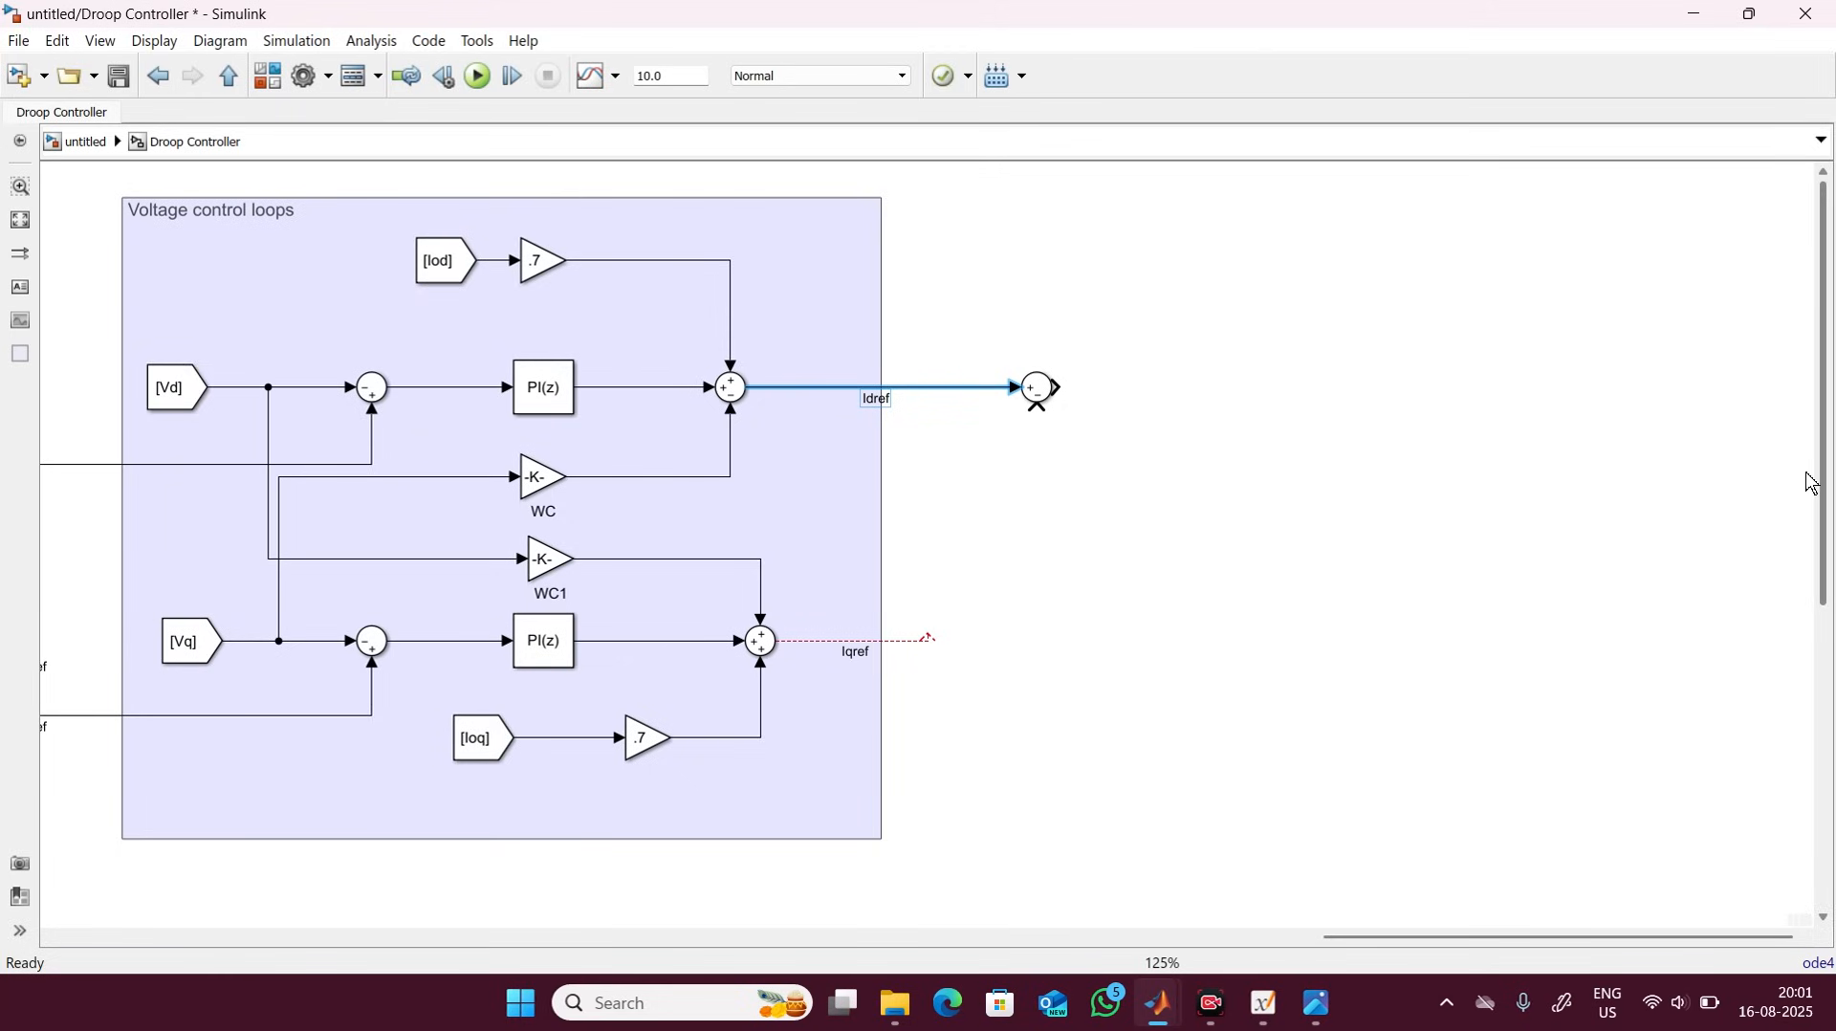
Move the Id and Iq From blocks from below the diagram to just right of the Voltage control loops area.
left_click_drag(1823, 498, 1826, 656)
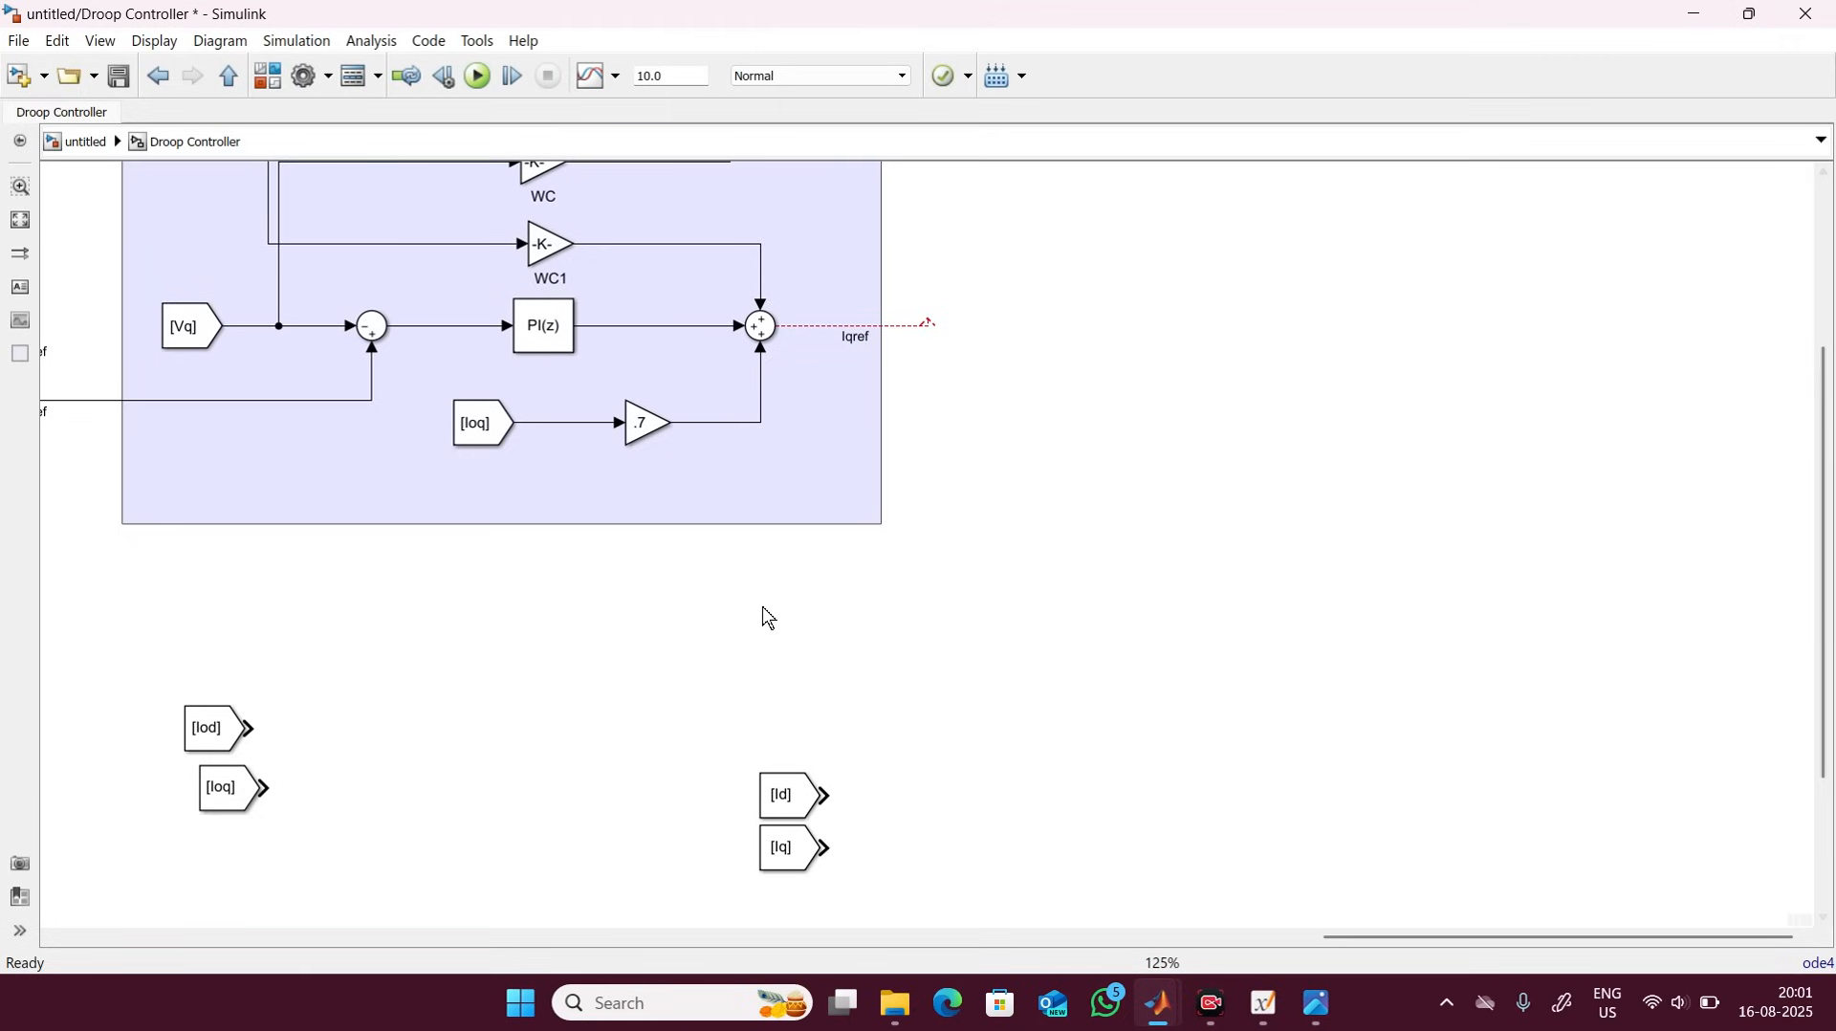
left_click(790, 798)
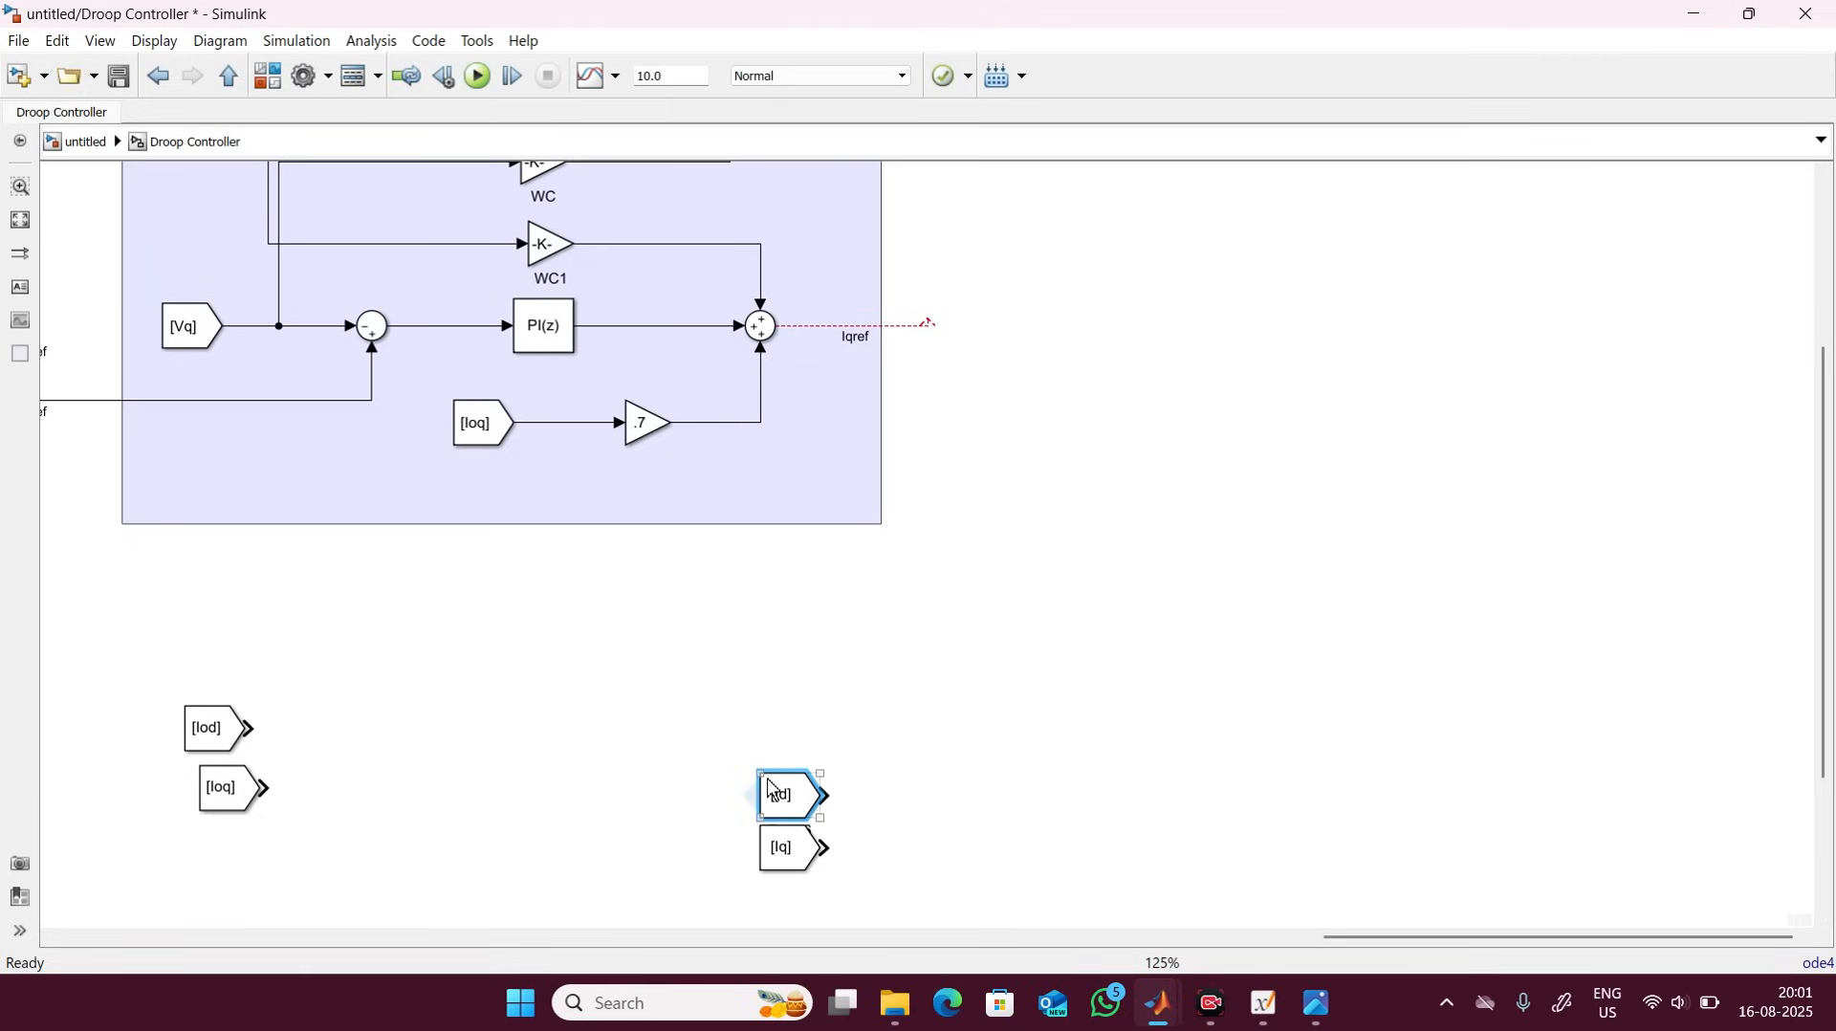
left_click_drag(775, 792, 1003, 256)
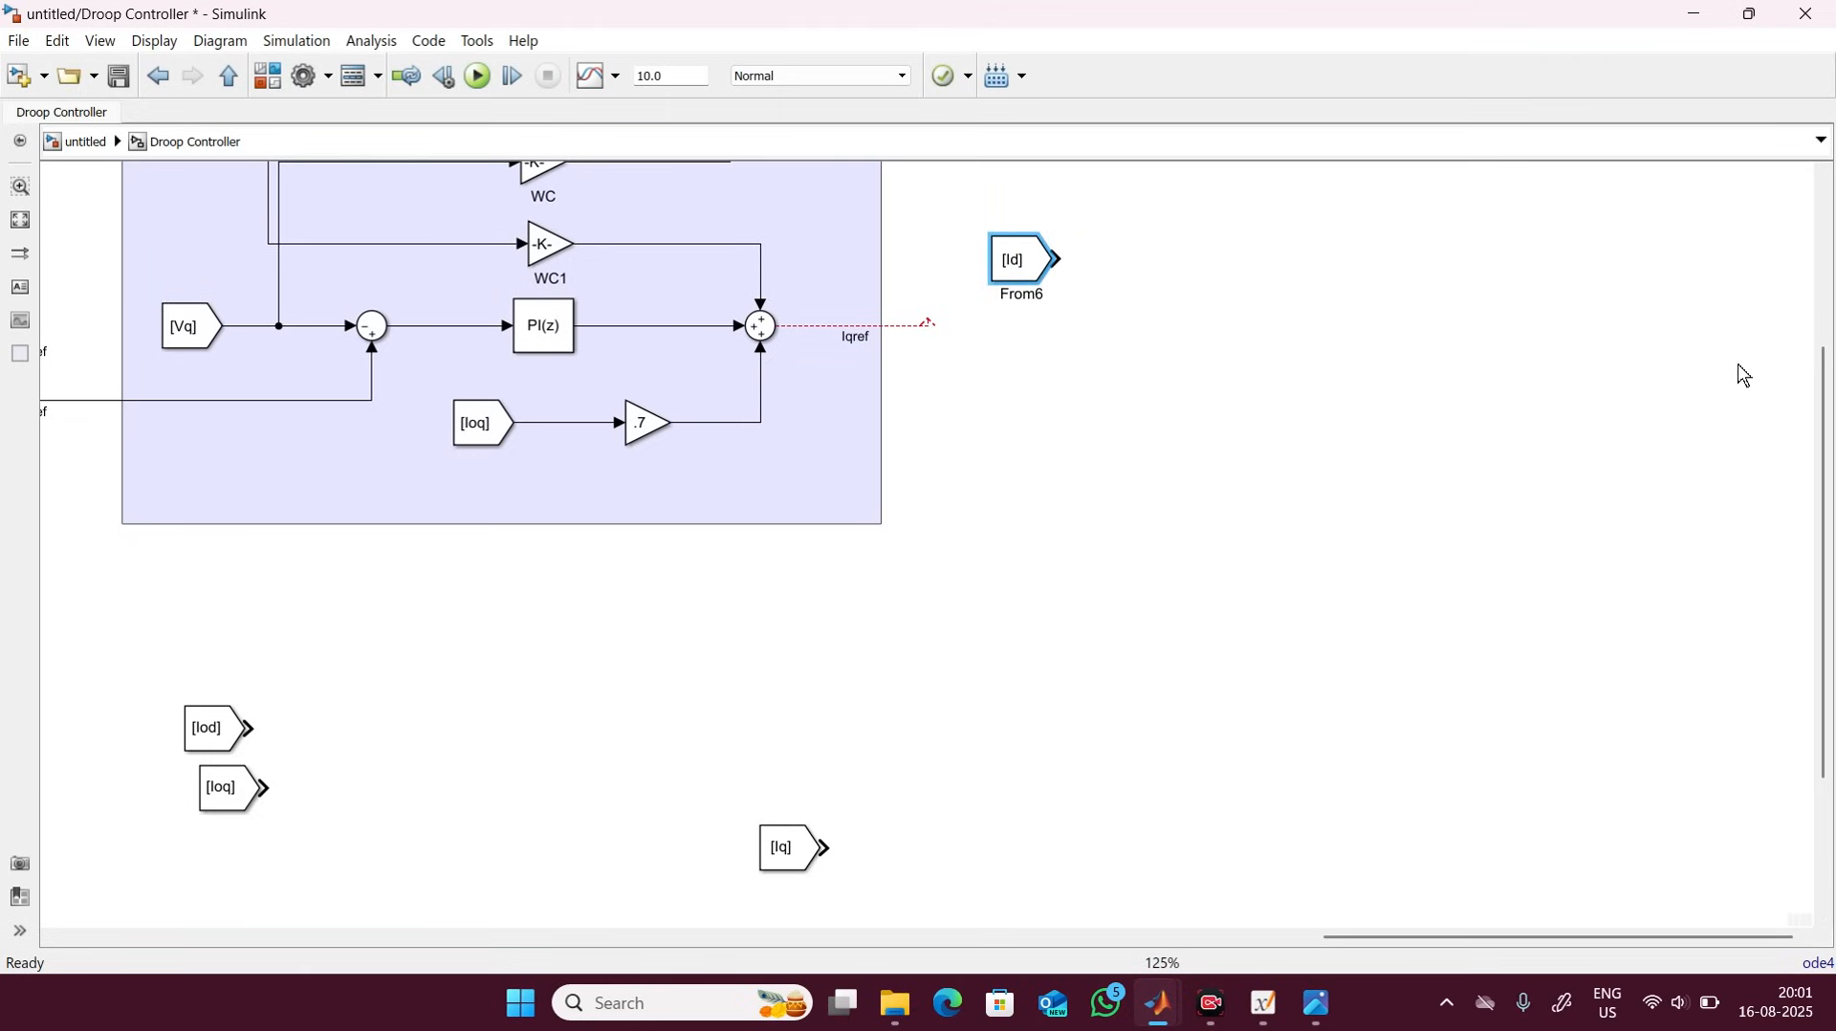
scroll(1804, 319, "up", 5)
scroll(1803, 344, "down", 4)
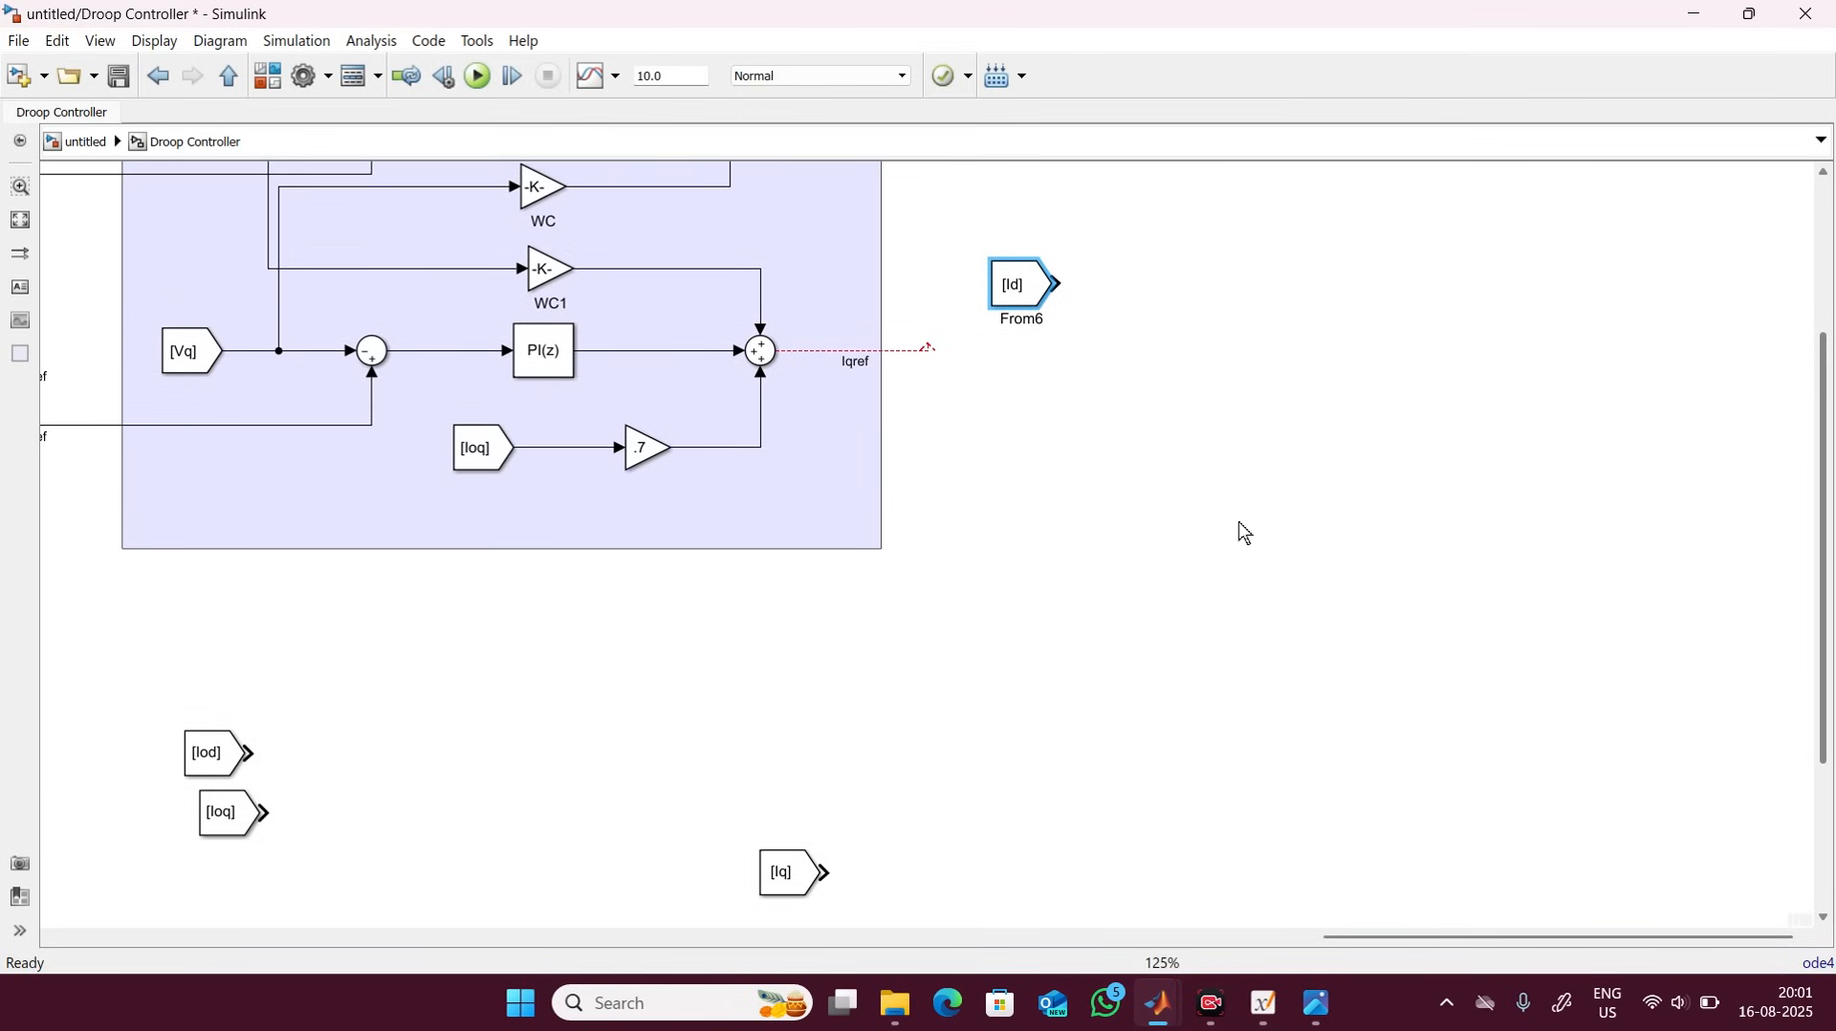
left_click_drag(799, 863, 950, 471)
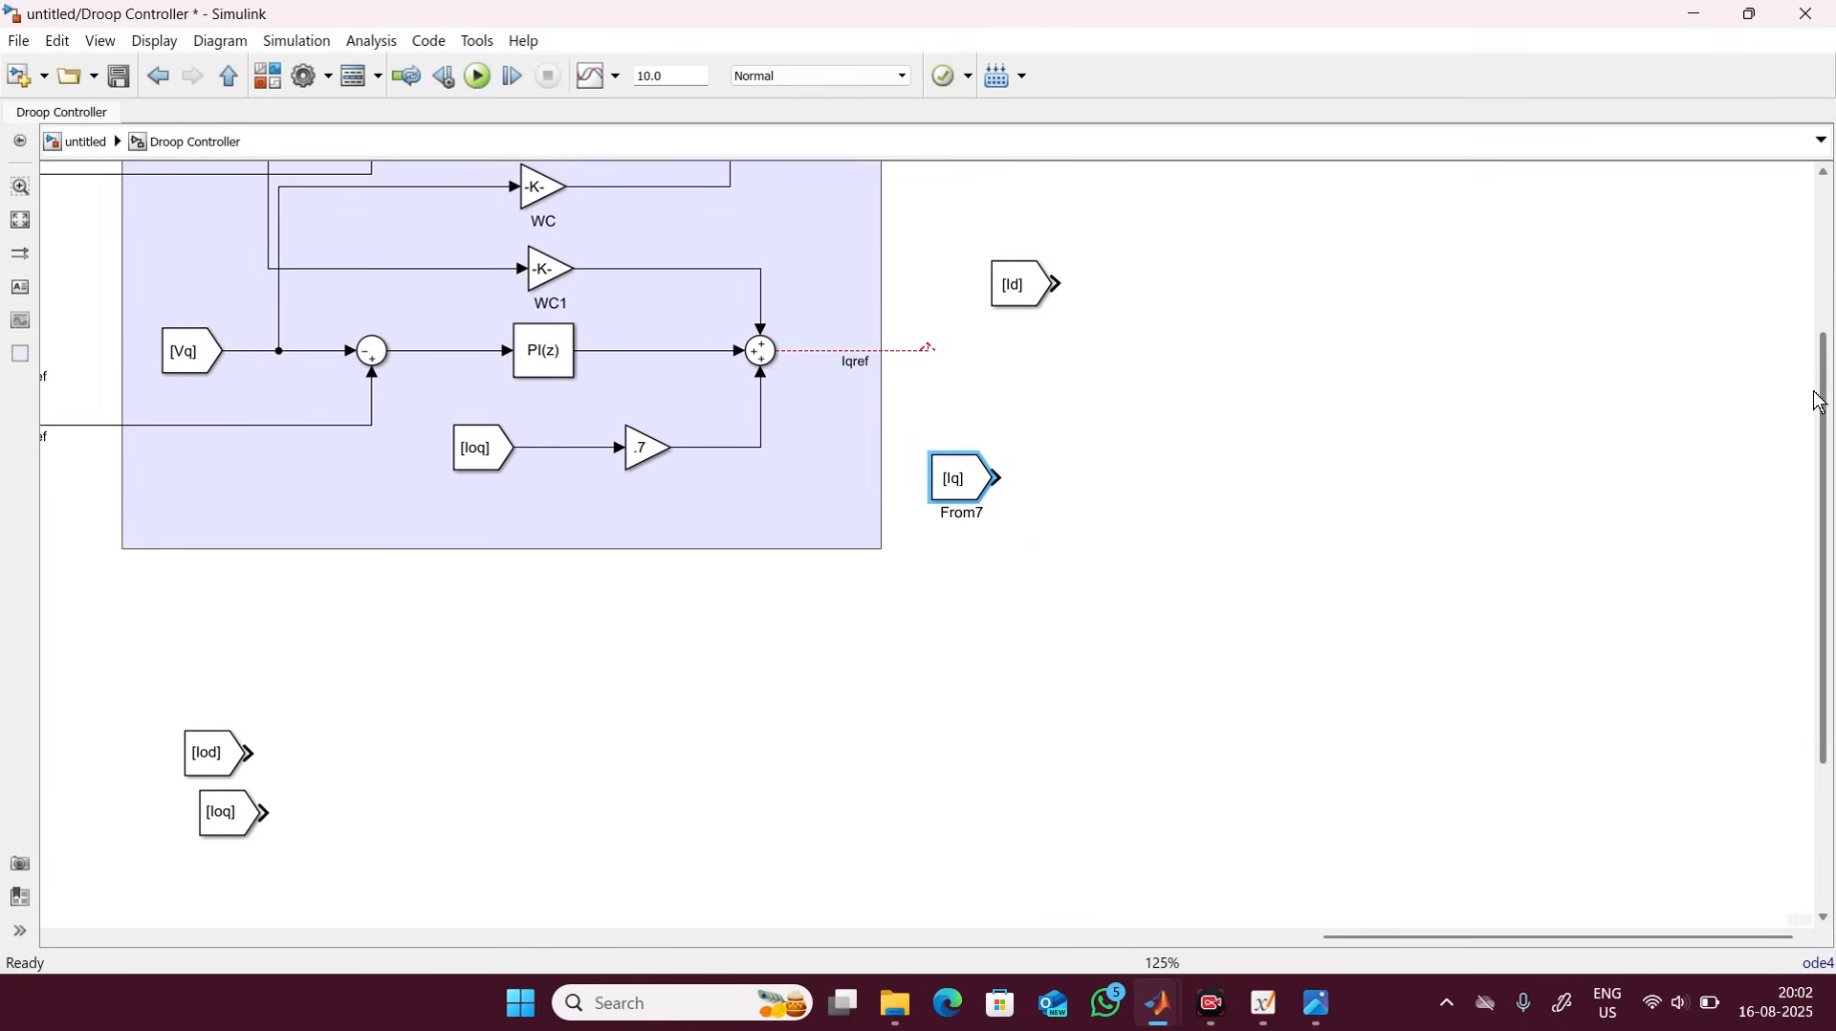
left_click_drag(1820, 402, 1800, 262)
Connect Id to the negative input of Idref's Sum block and duplicate that Sum near the end of the Iqref line.
left_click(1007, 524)
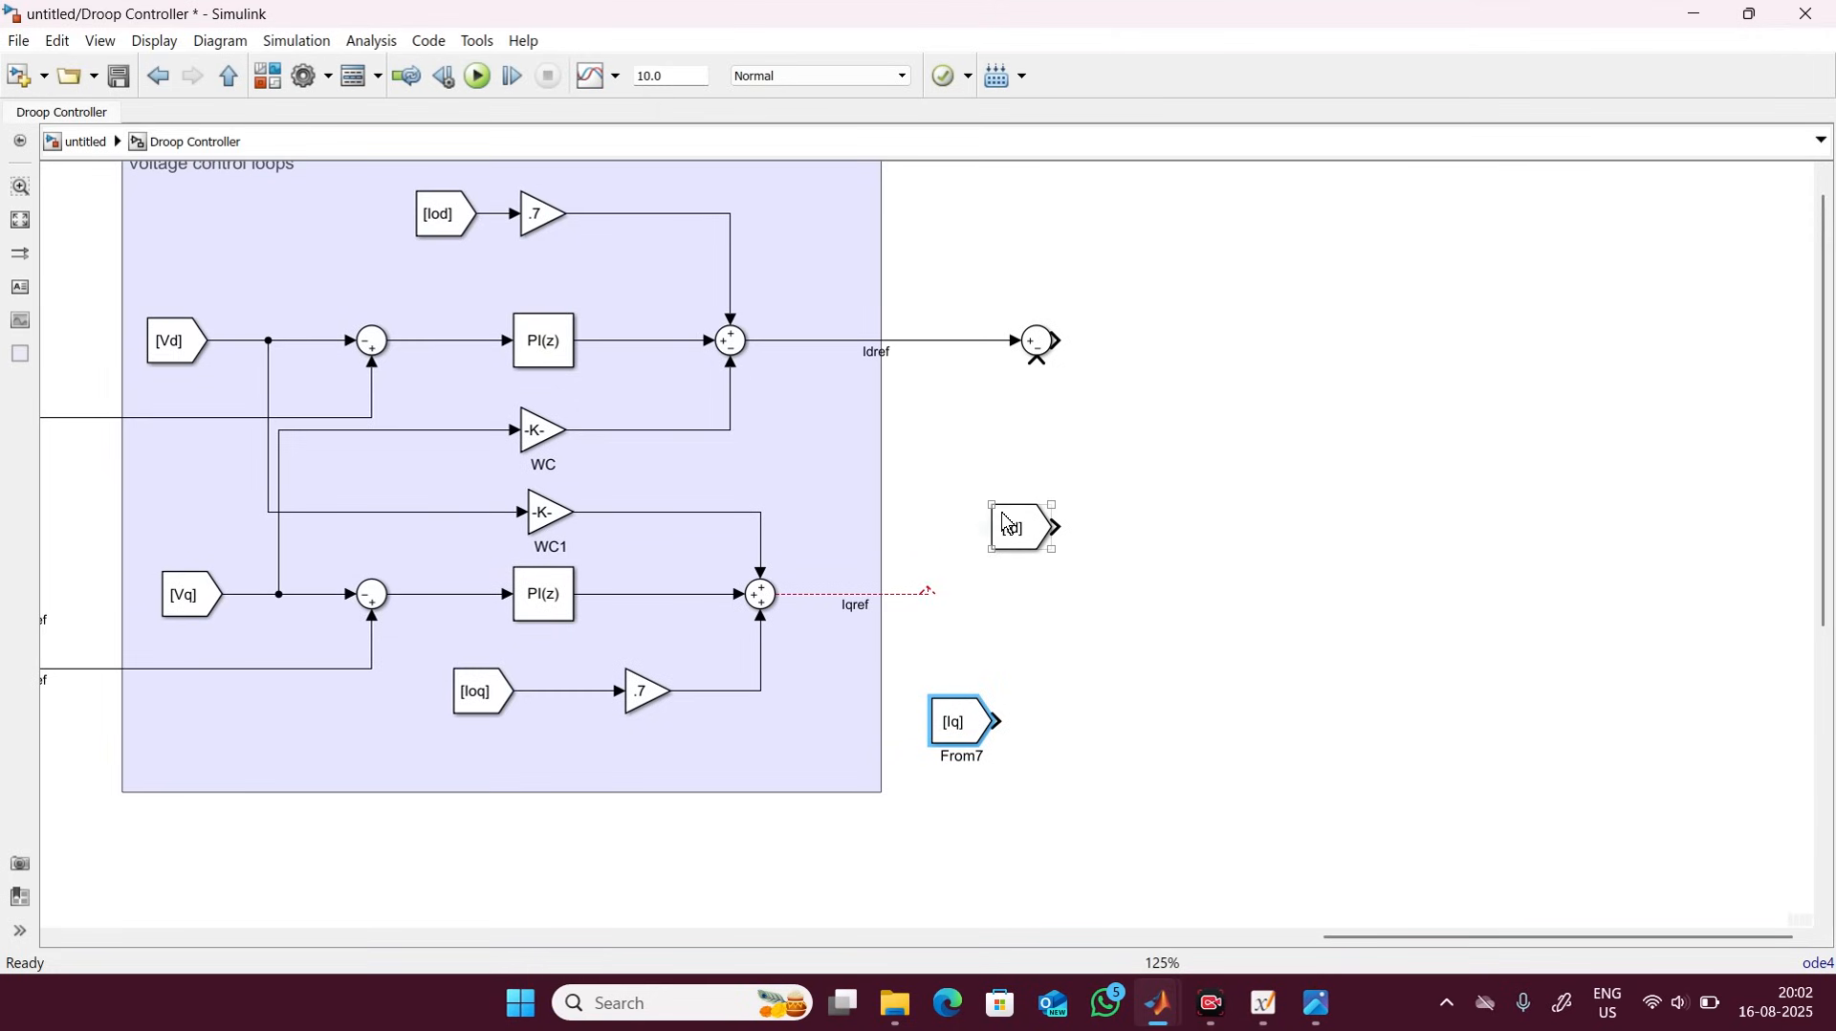
mouse_move(1007, 525)
left_mouse_down()
mouse_move(902, 424)
mouse_move(983, 337)
mouse_move(1031, 342)
left_mouse_up()
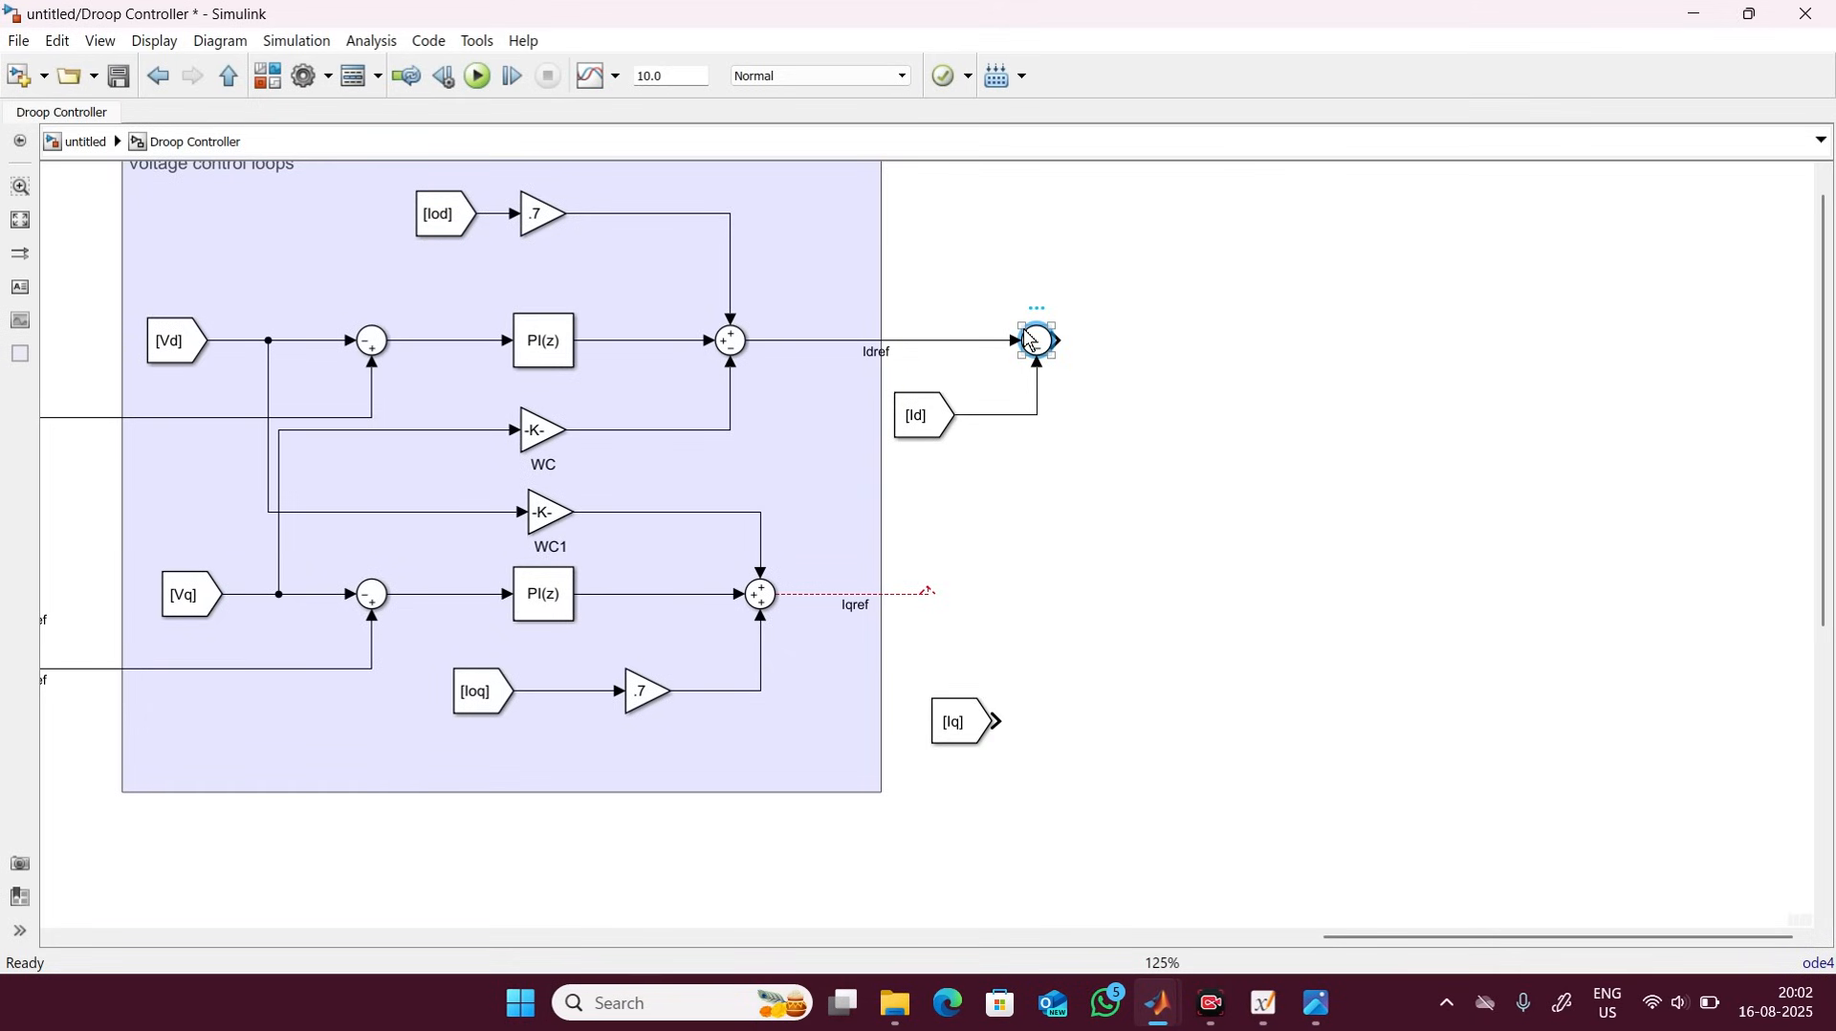
key("ctrl+c")
key("ctrl+v")
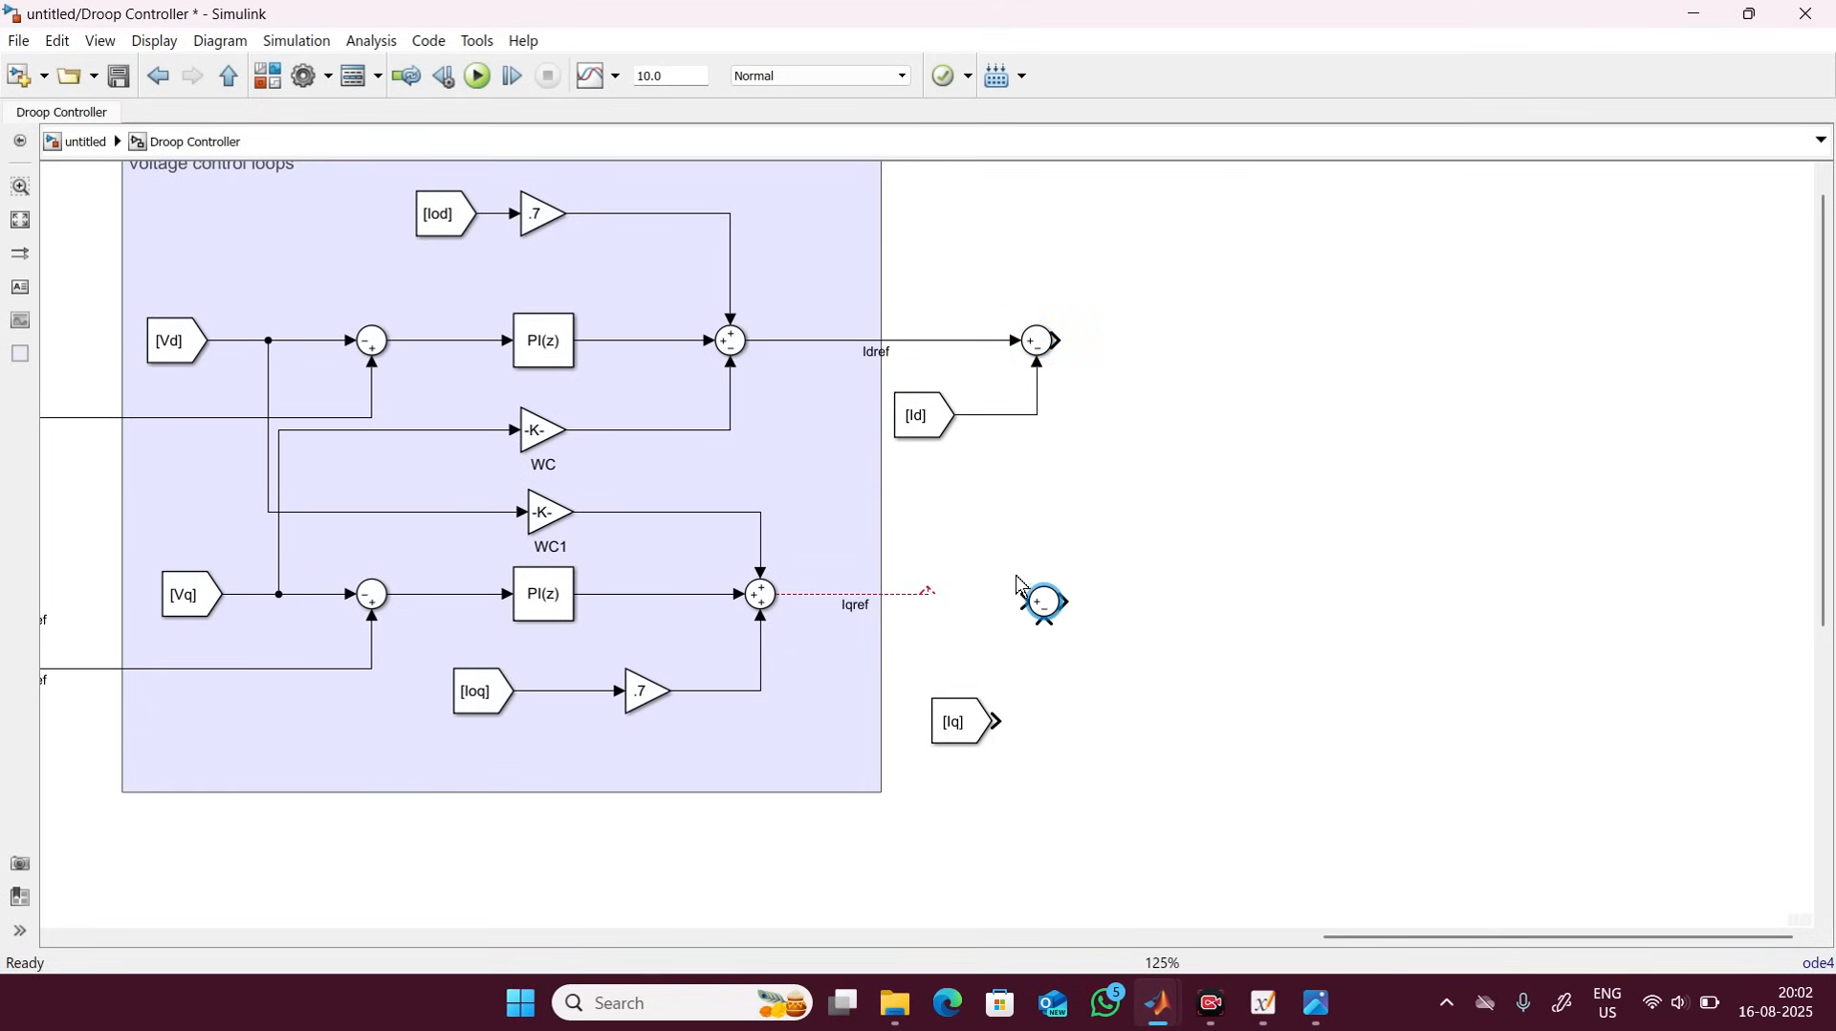
Connect Iqref to the duplicated Sum's positive input and Iq to its negative input, aligning the Iq block beneath the Iqref line.
mouse_move(927, 590)
left_mouse_down()
mouse_move(992, 574)
mouse_move(1036, 595)
left_mouse_up()
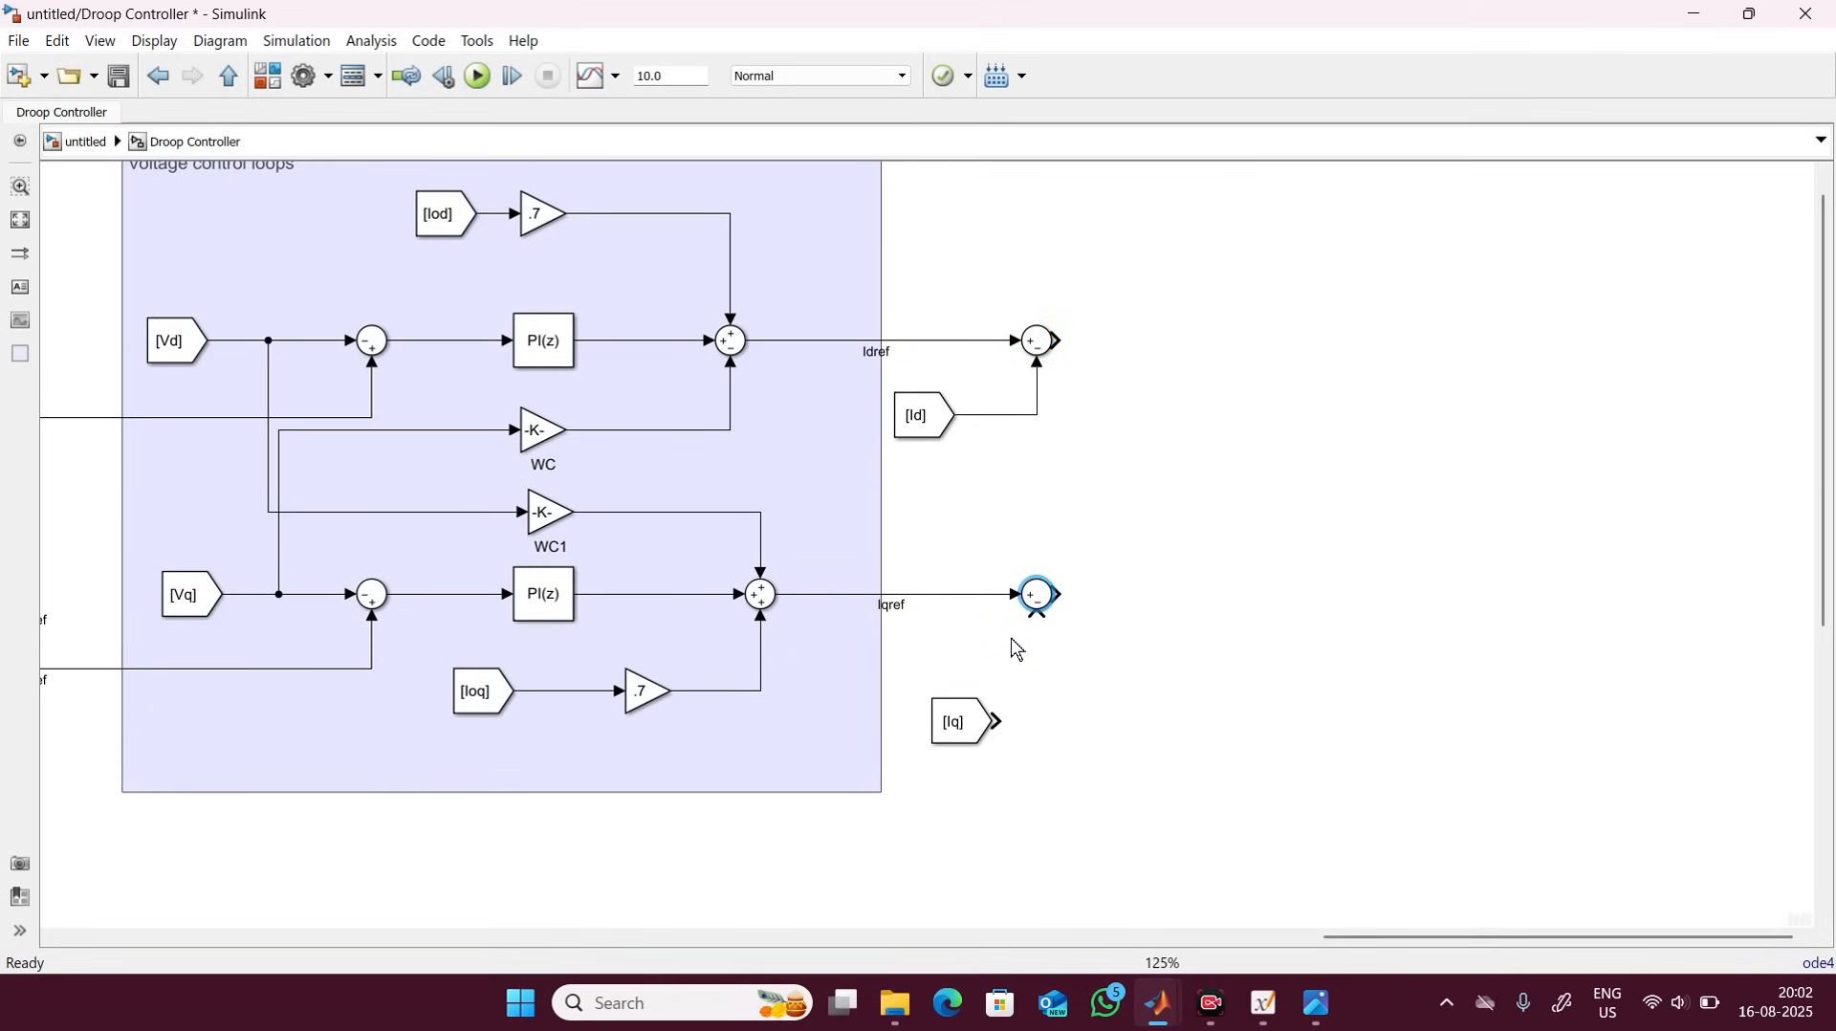
left_click_drag(996, 722, 1011, 614)
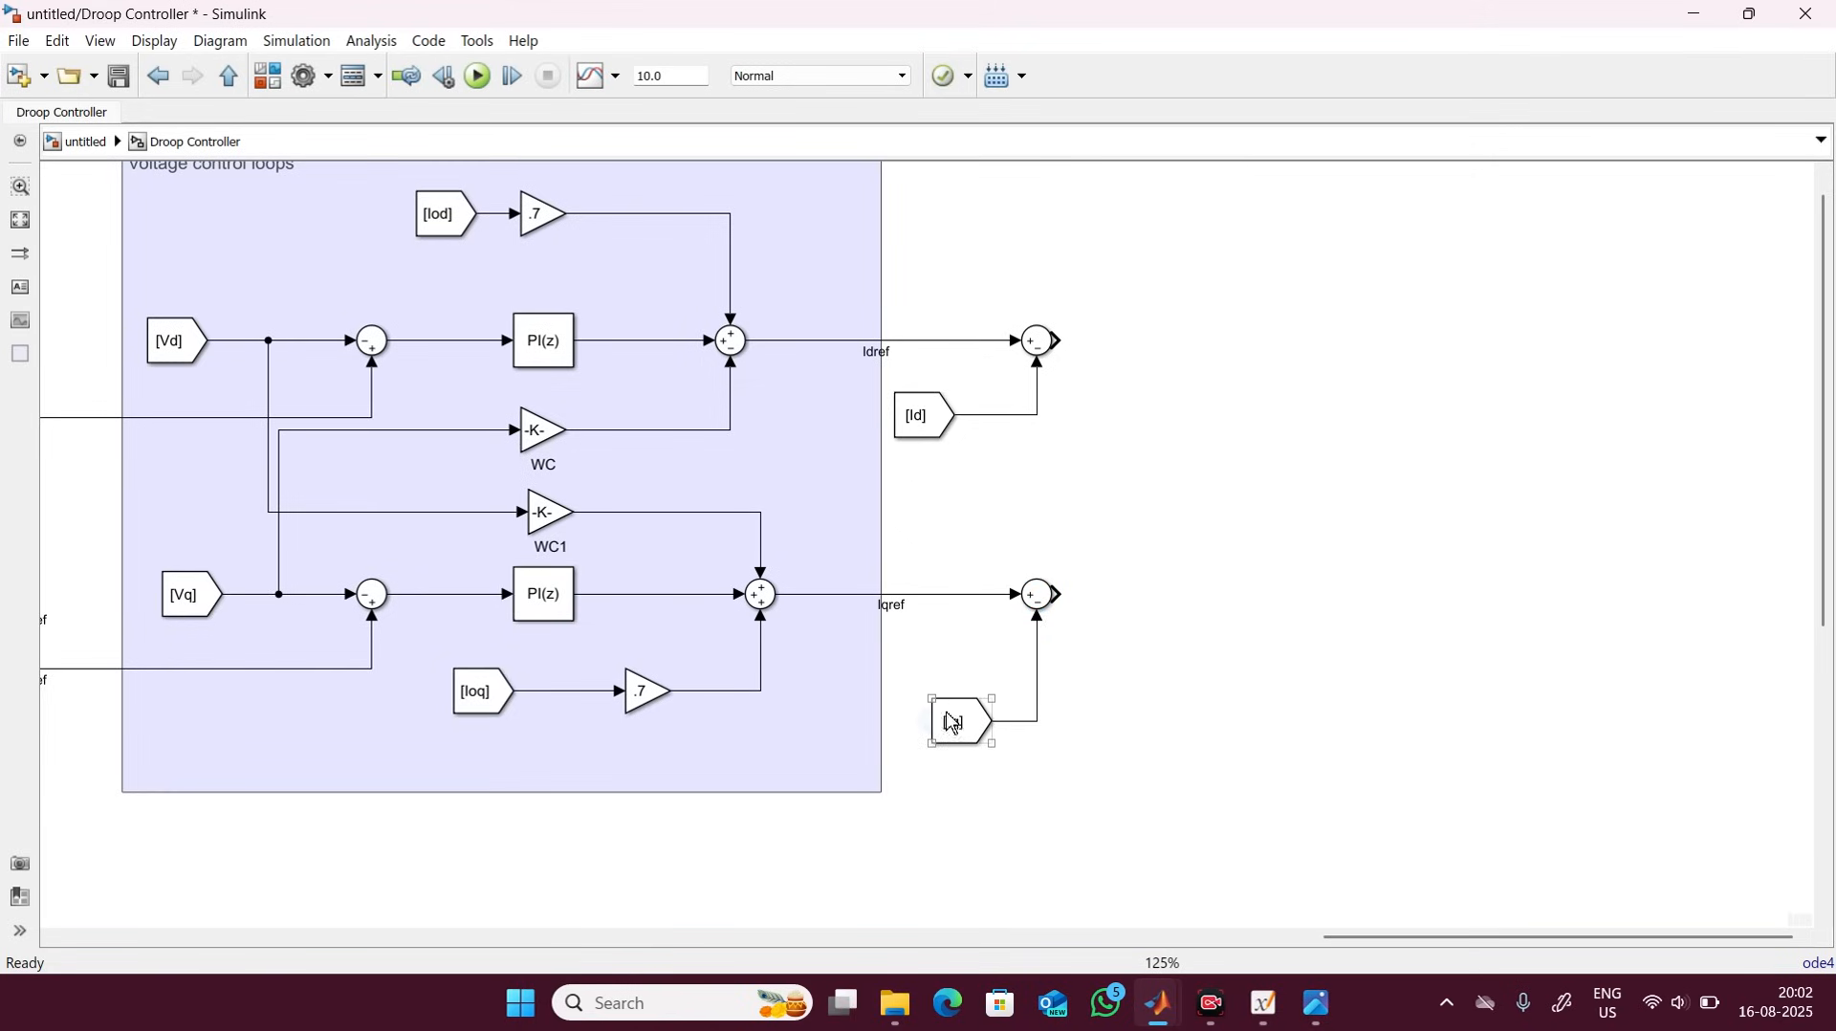
left_click_drag(955, 720, 917, 671)
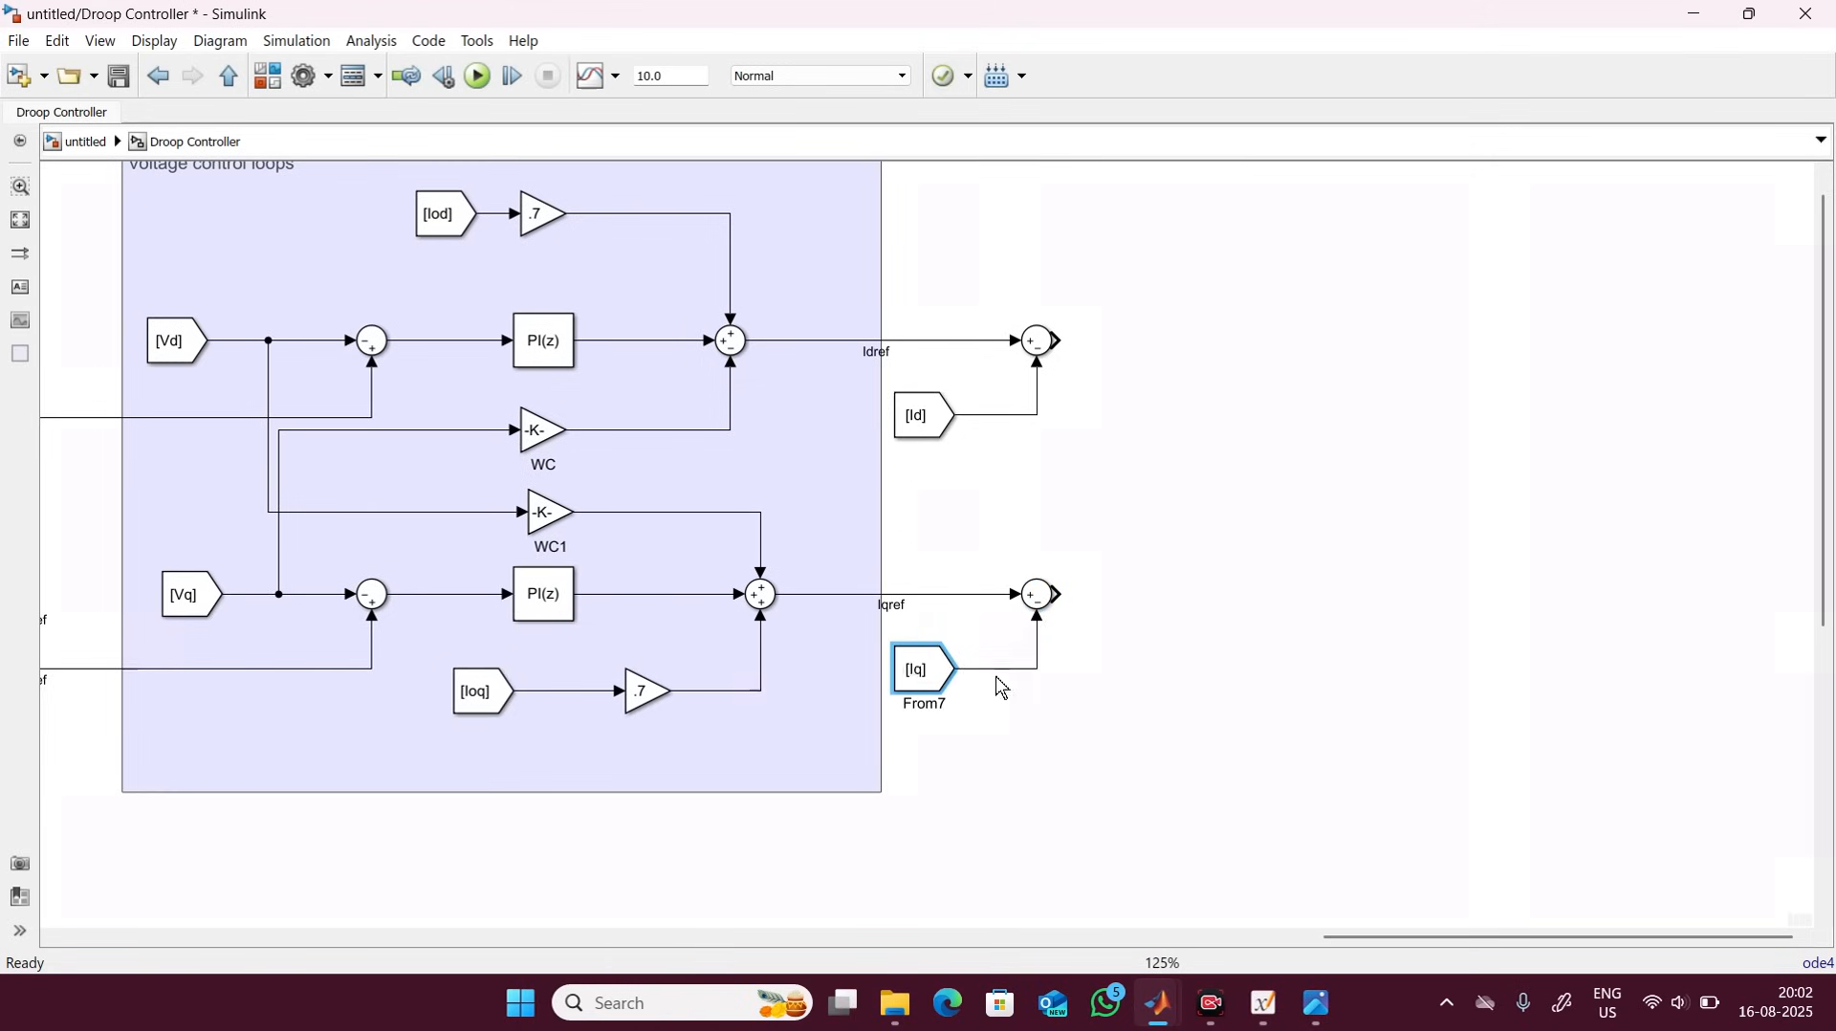
left_click(1067, 717)
Duplicate the Vd branch's PI controller after Idref's Sum block and connect the Sum output to it.
left_click(540, 344)
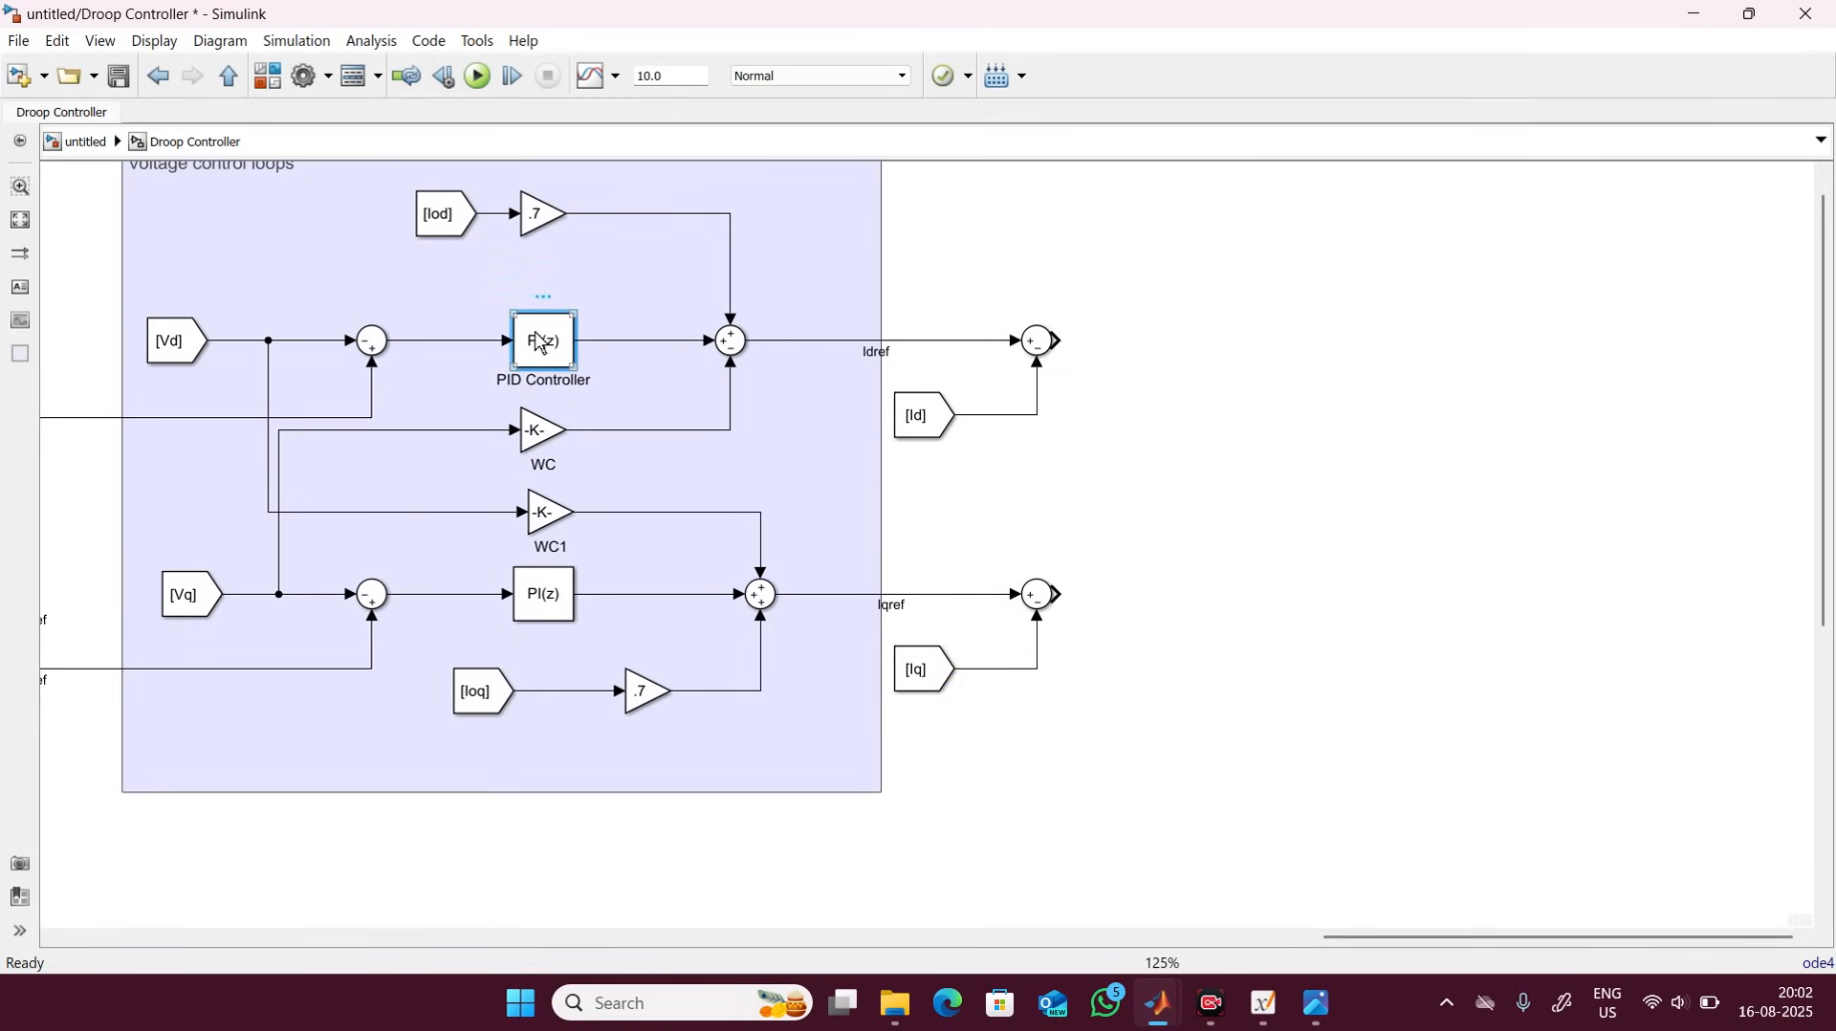
key("ctrl+v")
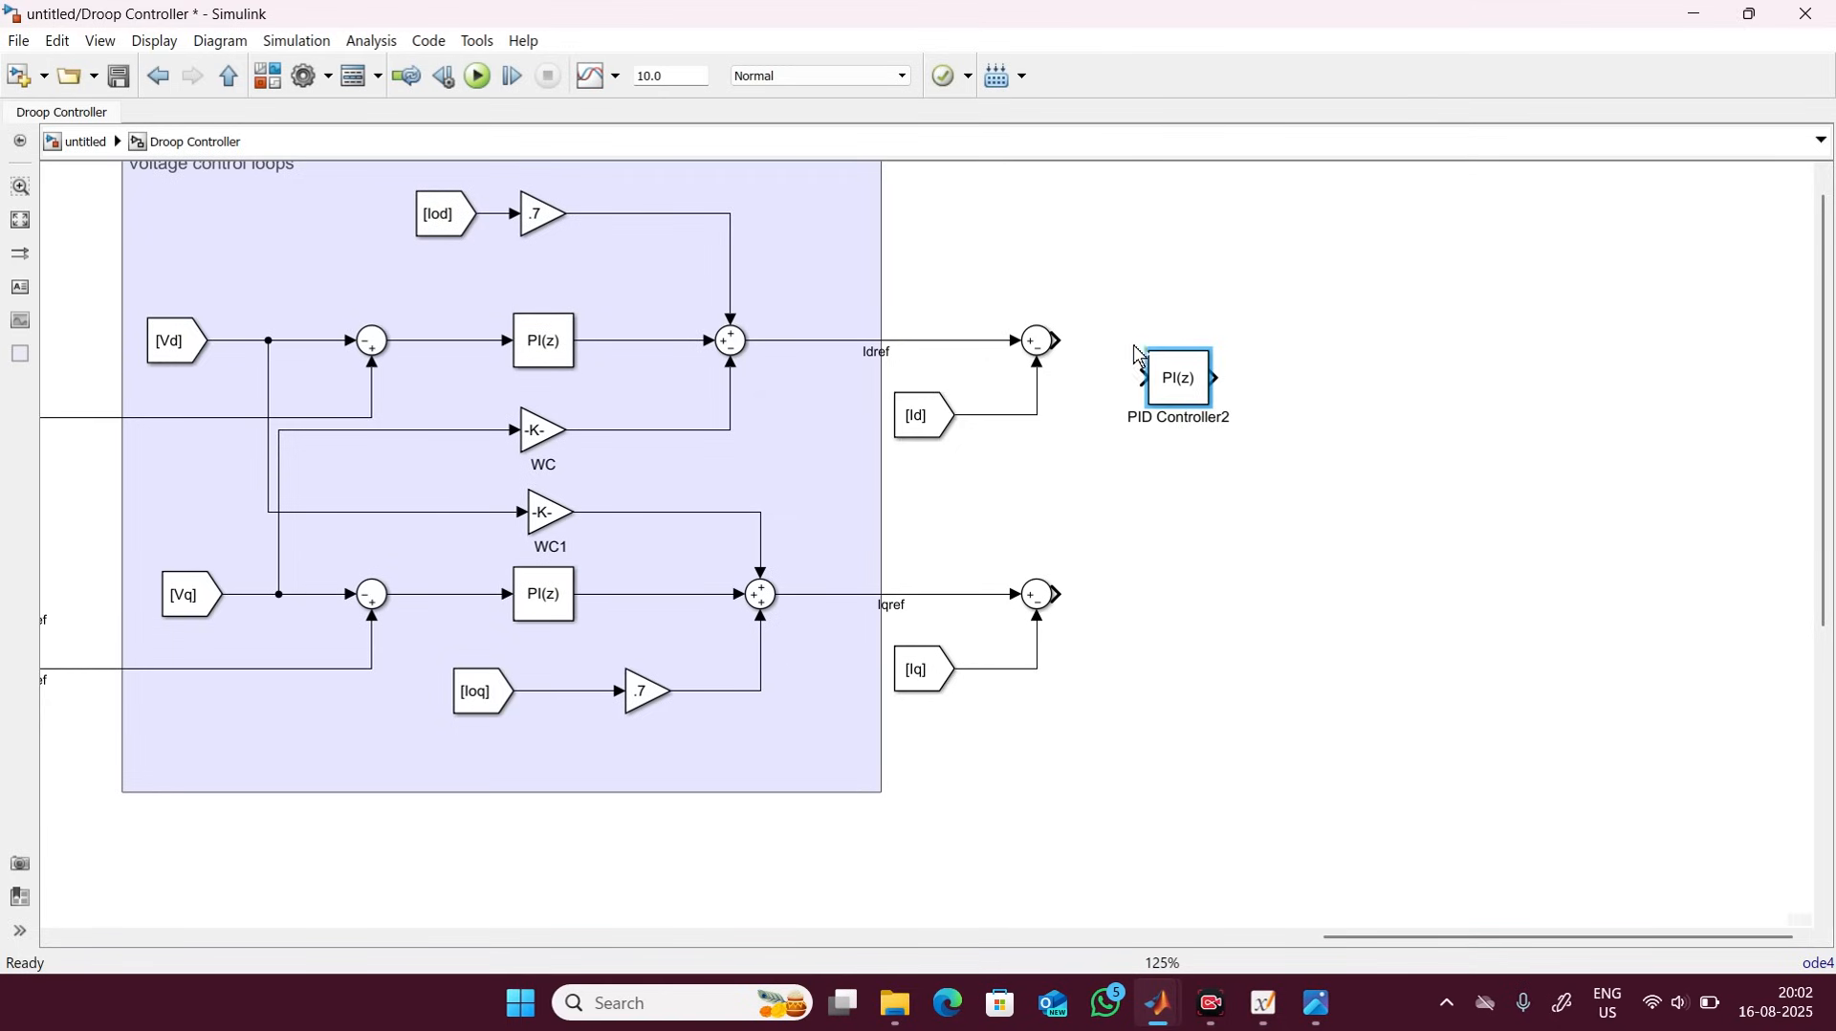
left_click_drag(1167, 378, 1182, 340)
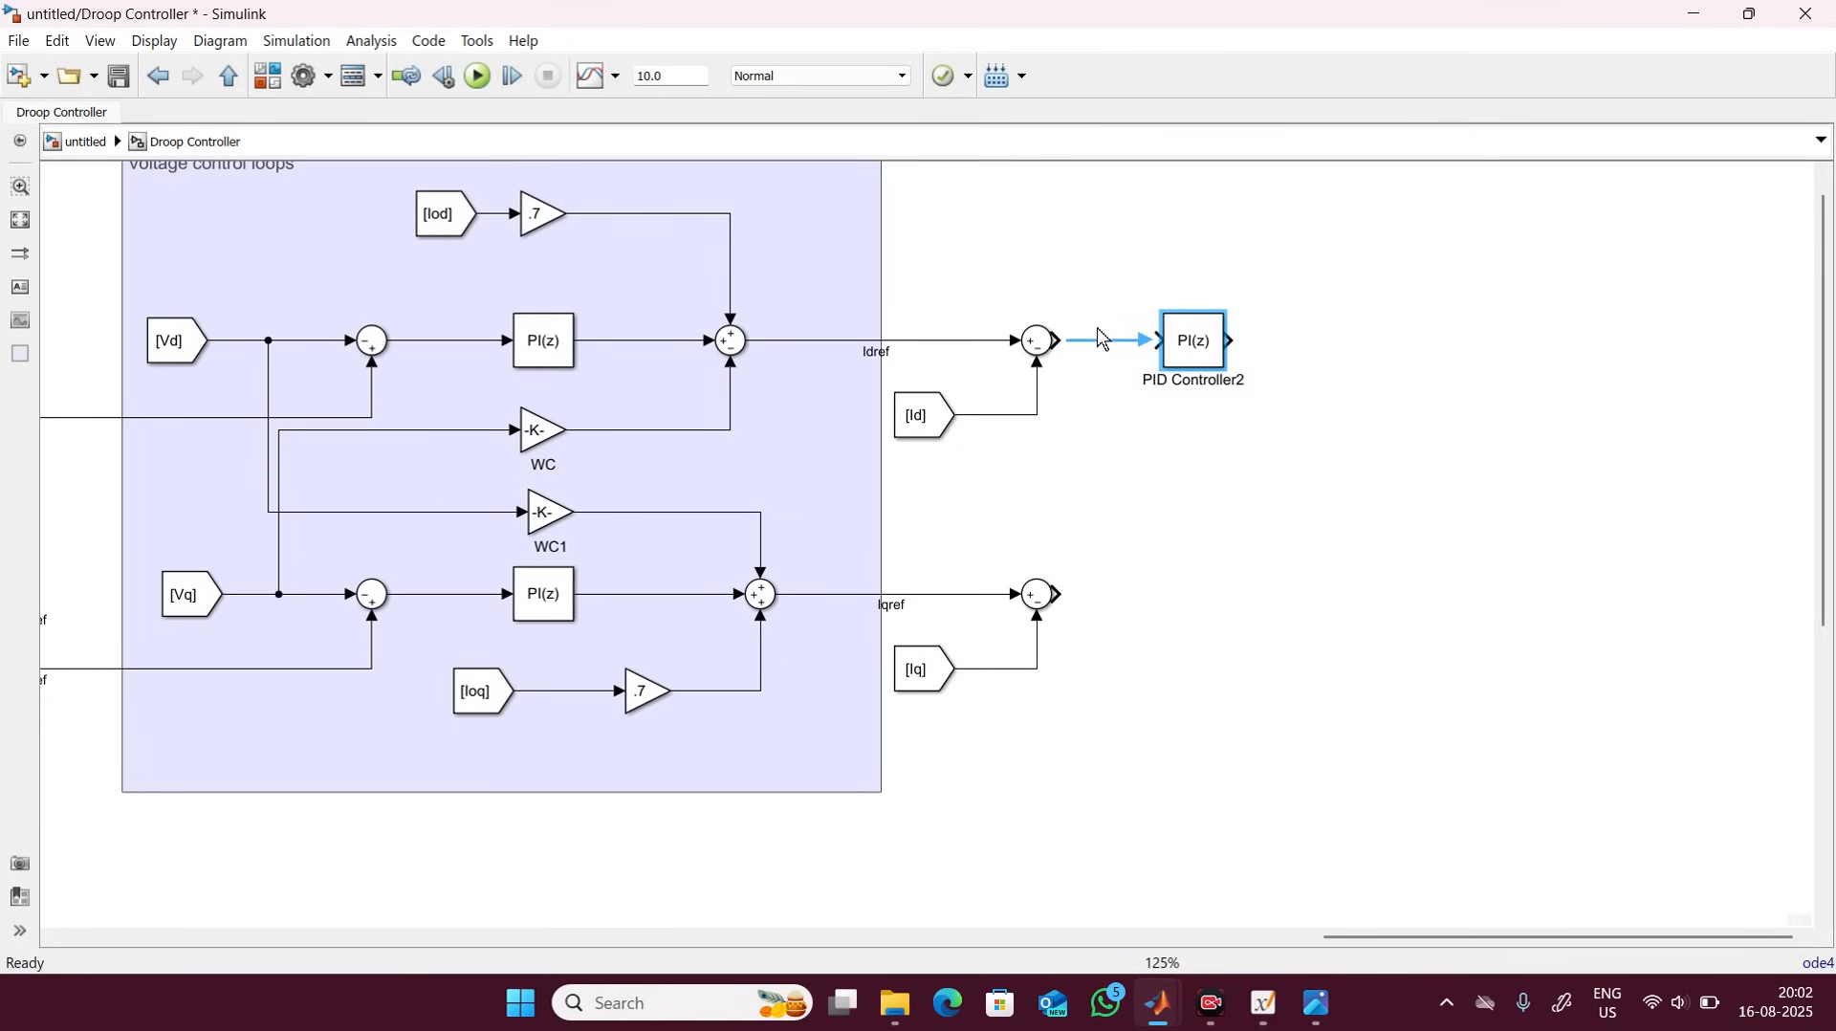
left_click(1099, 336)
Set the Idref branch's new PI controller to a proportional gain of 32 and an integral gain of 300.
left_click(1183, 350)
double_click(1183, 350)
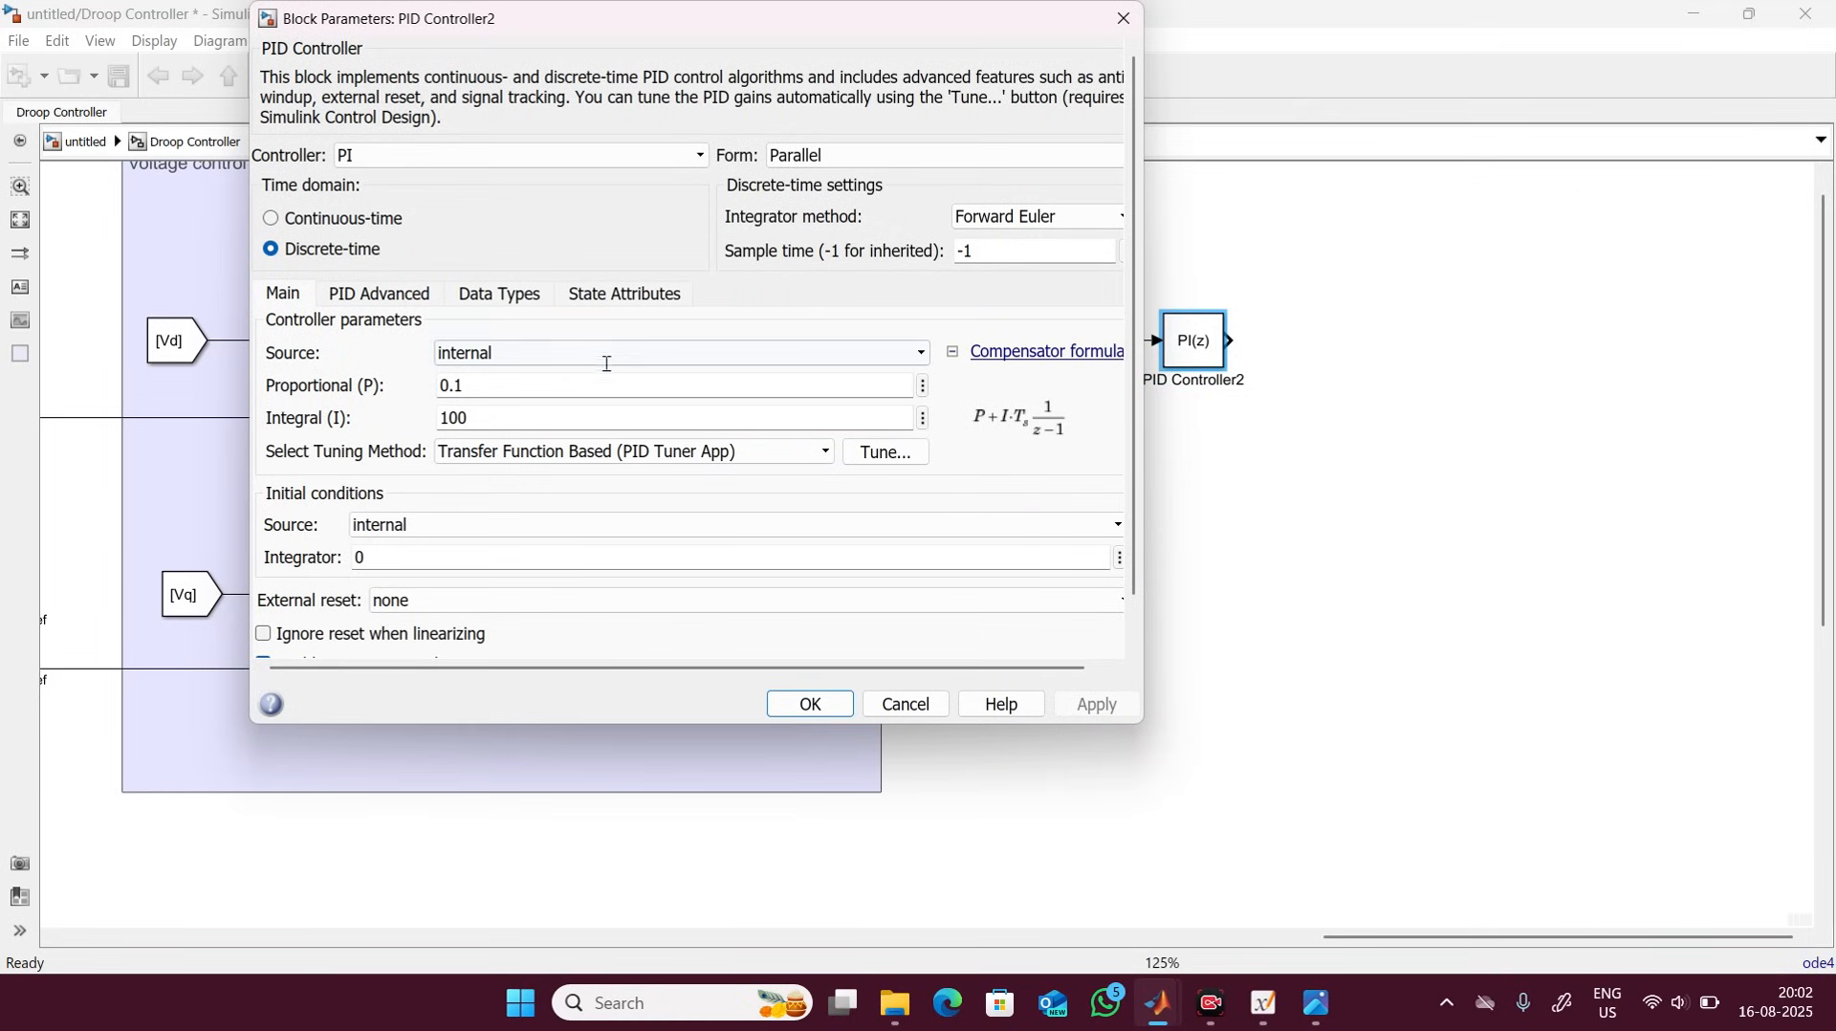
double_click(483, 384)
type("32")
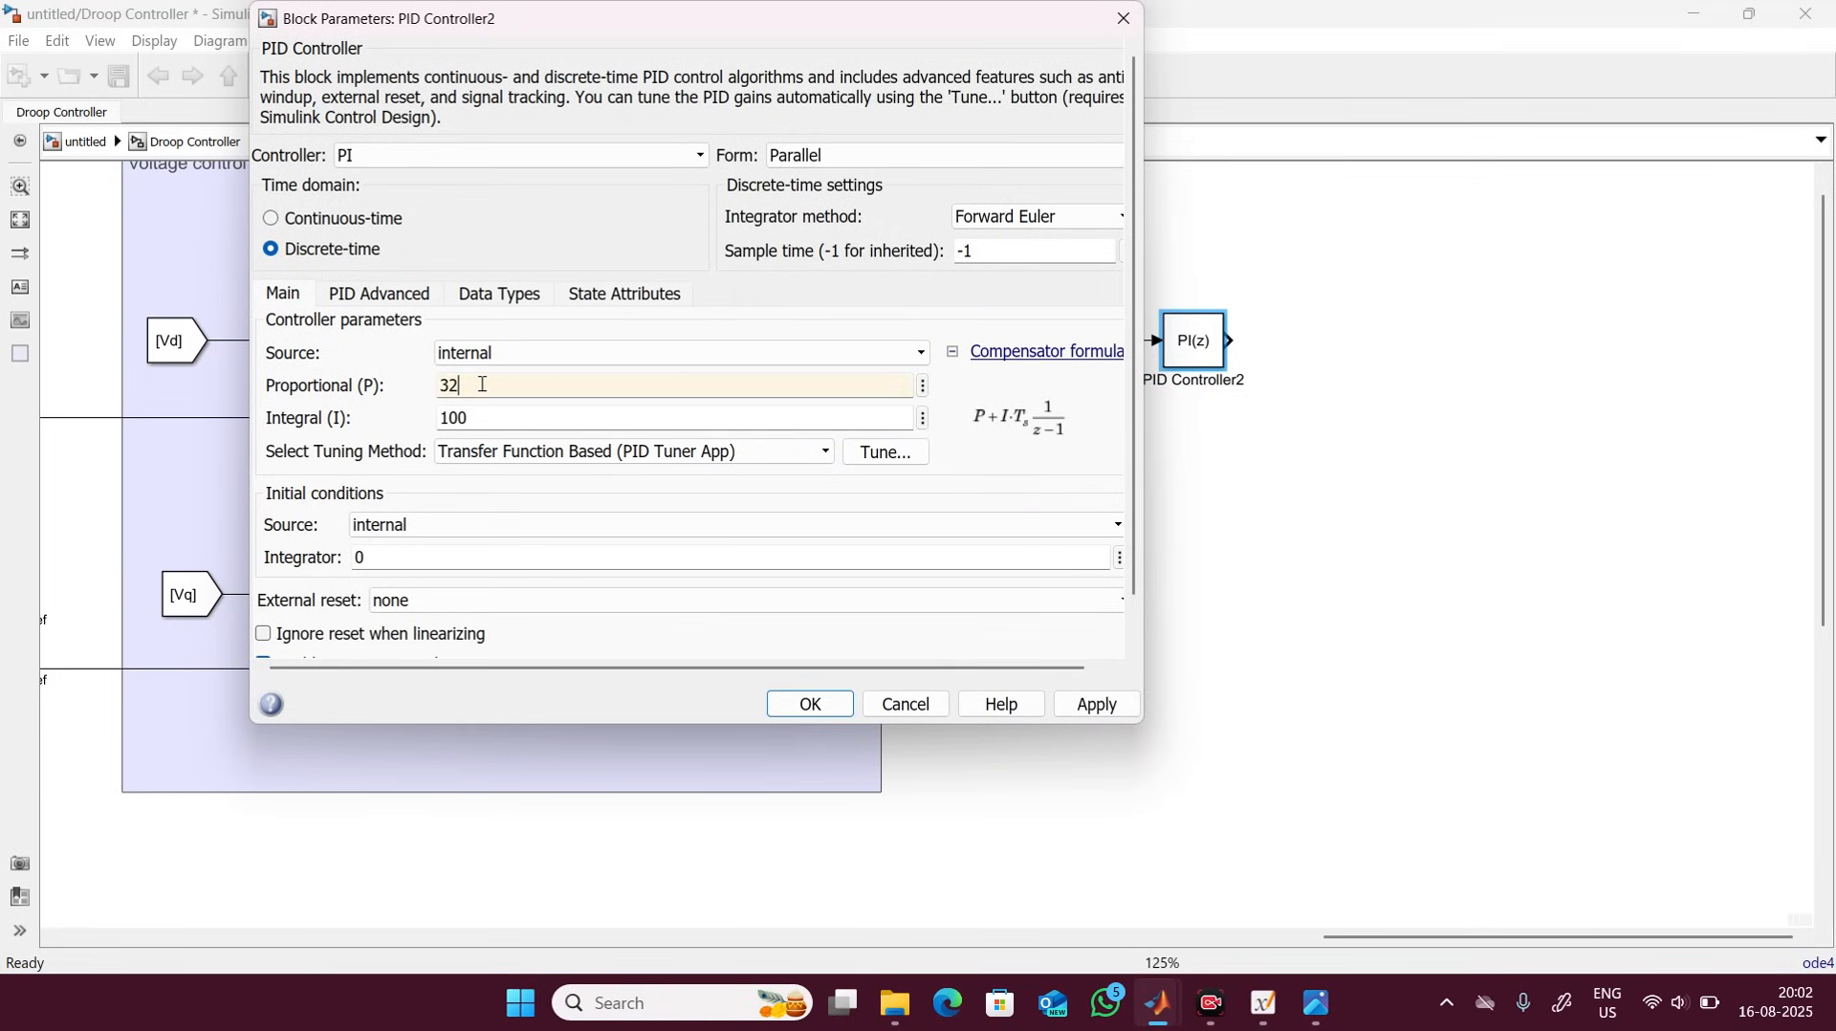
double_click(470, 410)
type("300")
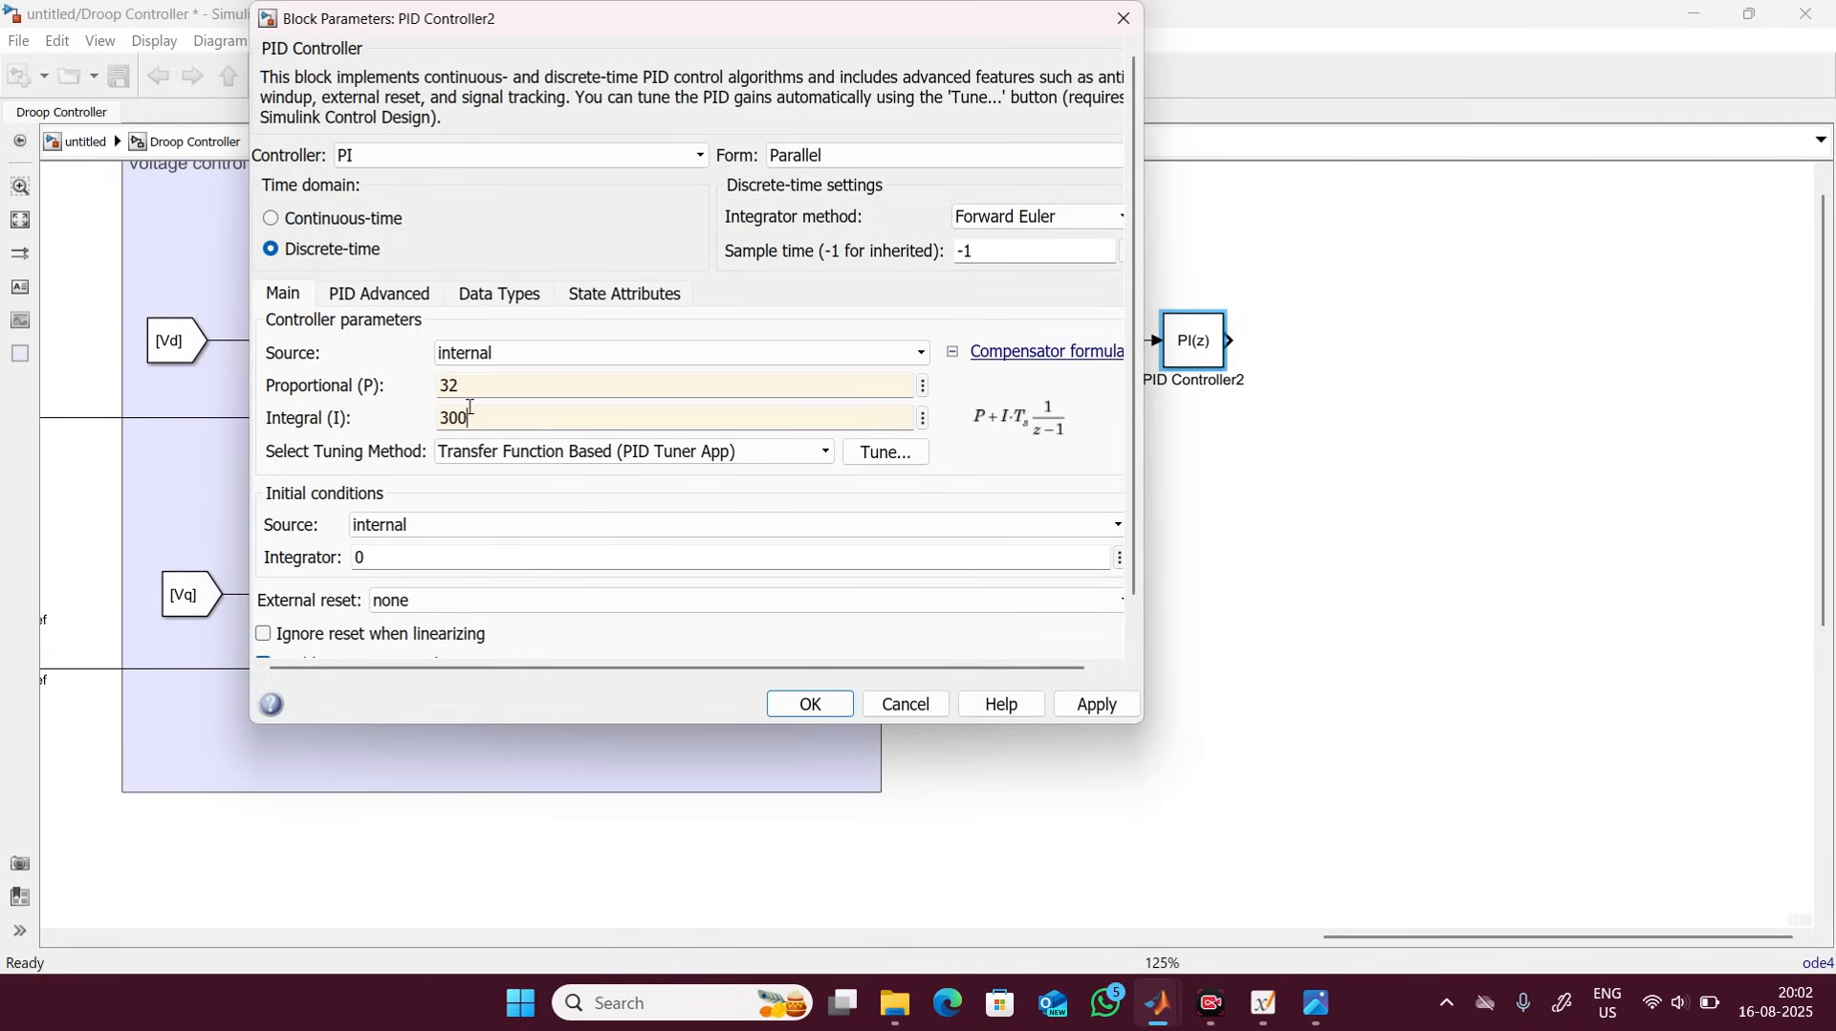
key("Return")
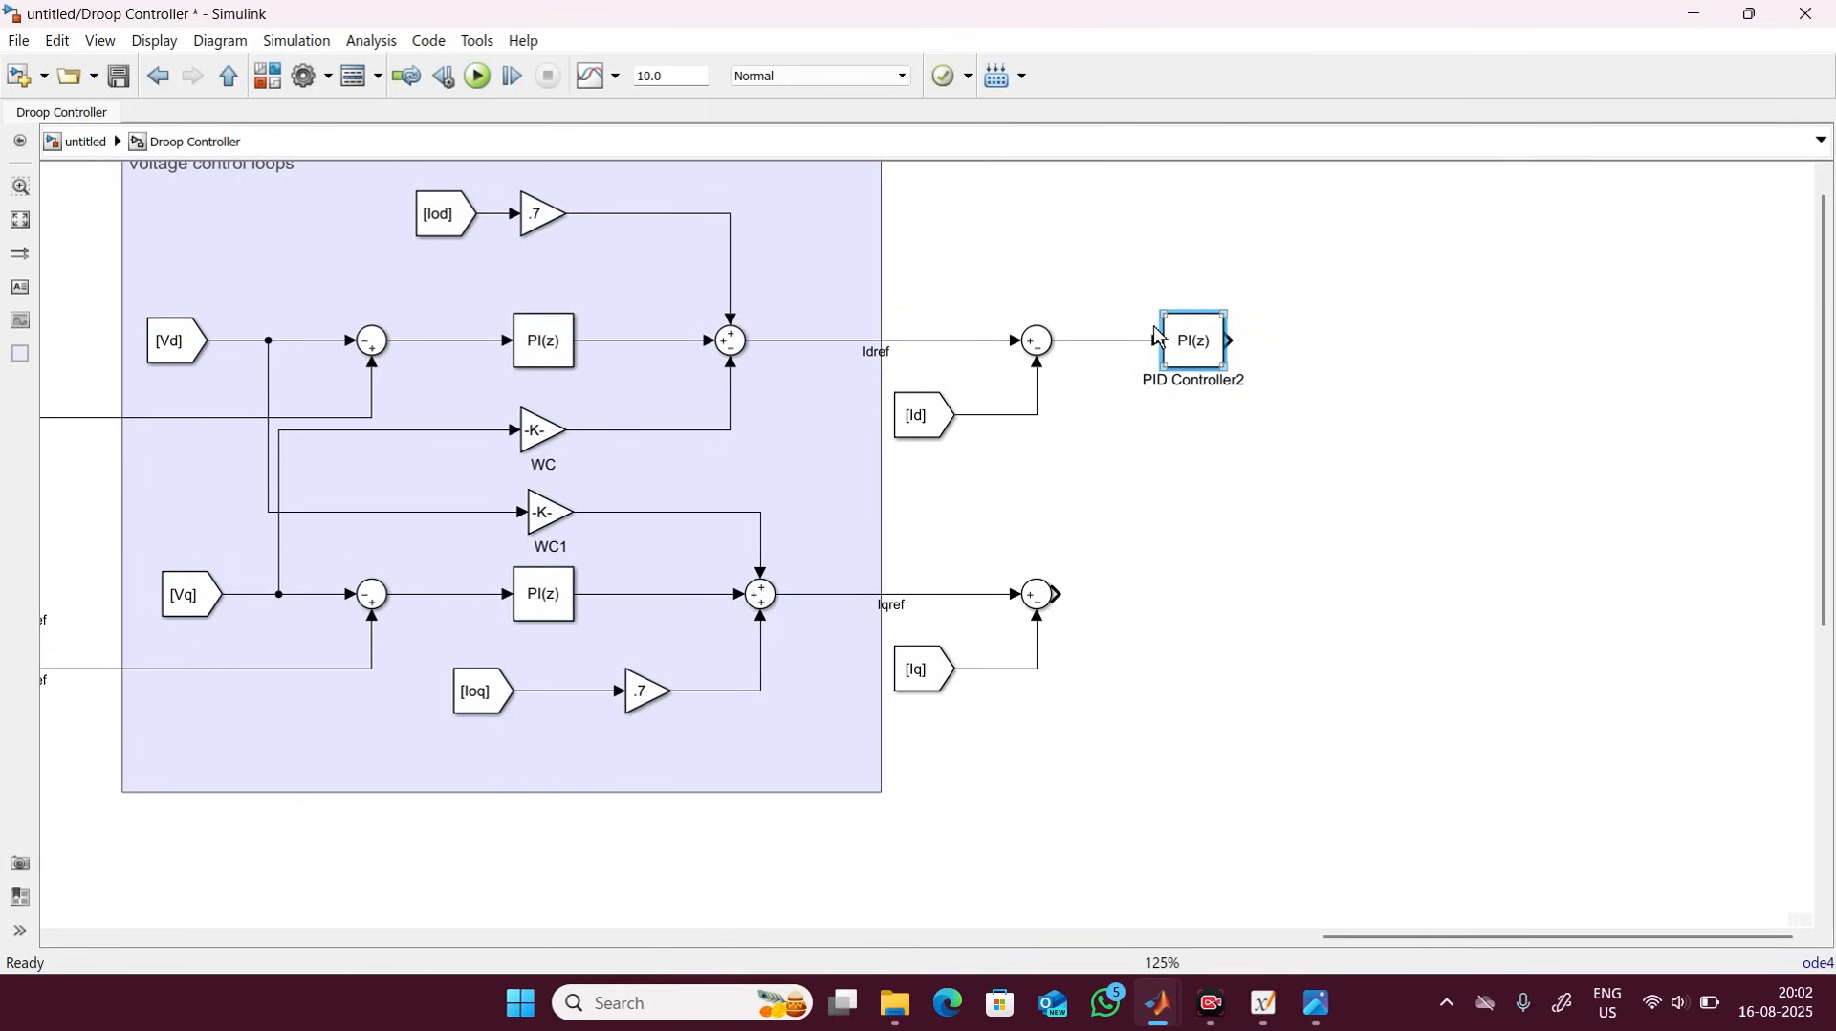
Duplicate the Idref branch's PI controller into the Iqref branch and connect it to that branch's Sum output.
key("ctrl+c")
key("ctrl+v")
left_click_drag(1210, 534, 1195, 594)
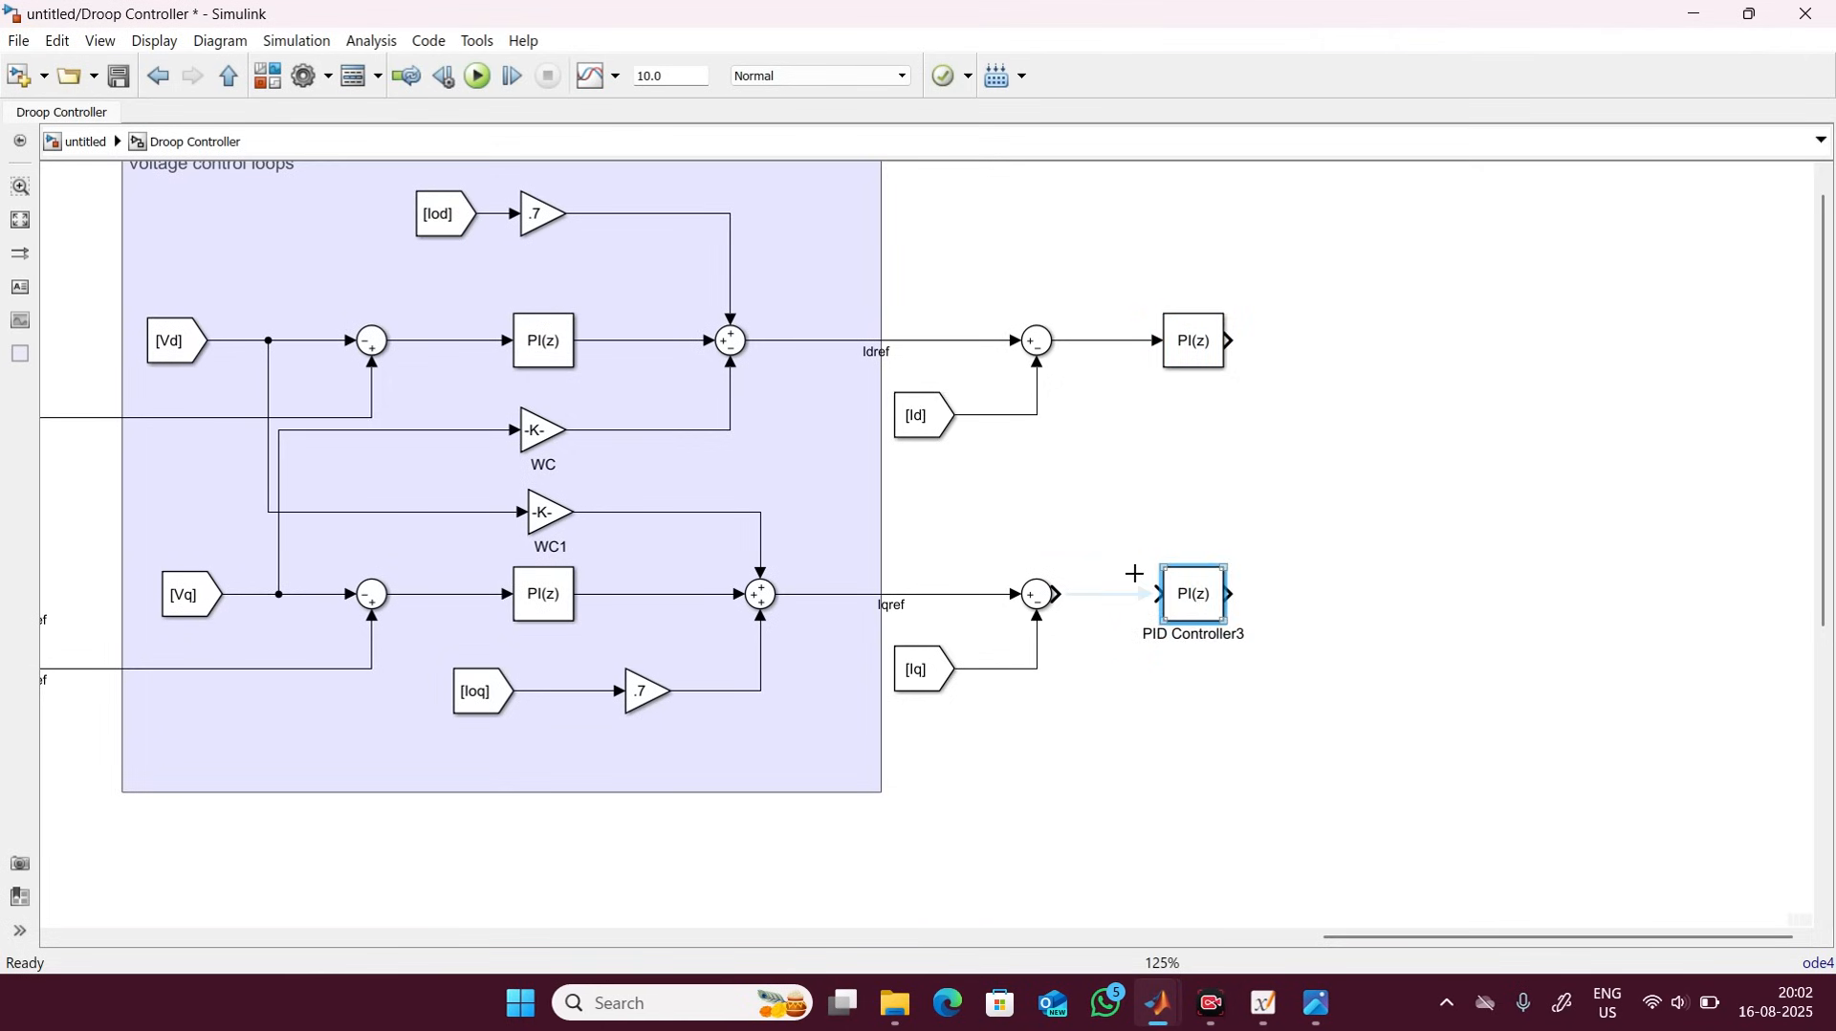
left_click(1137, 594)
left_click(1387, 540)
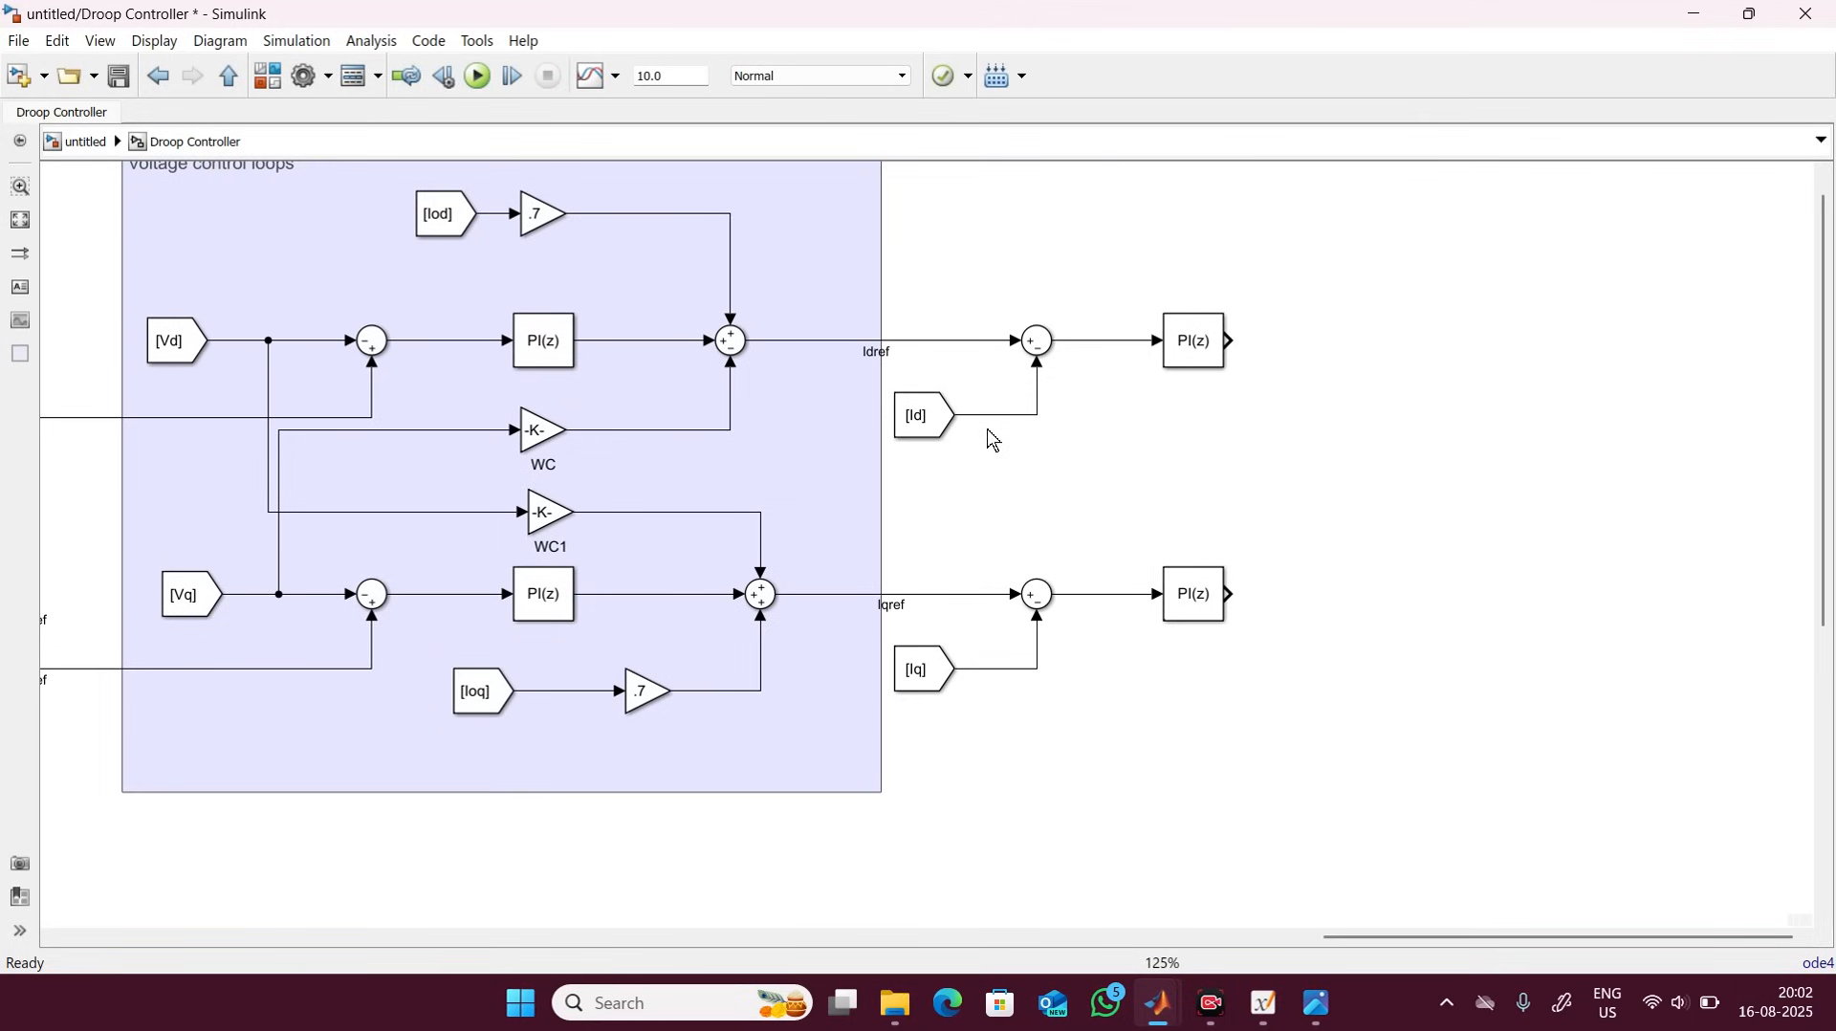
Duplicate the WC gain block into the space below the Idref branch's PI controller.
left_click(531, 436)
key("ctrl+c")
key("ctrl+v")
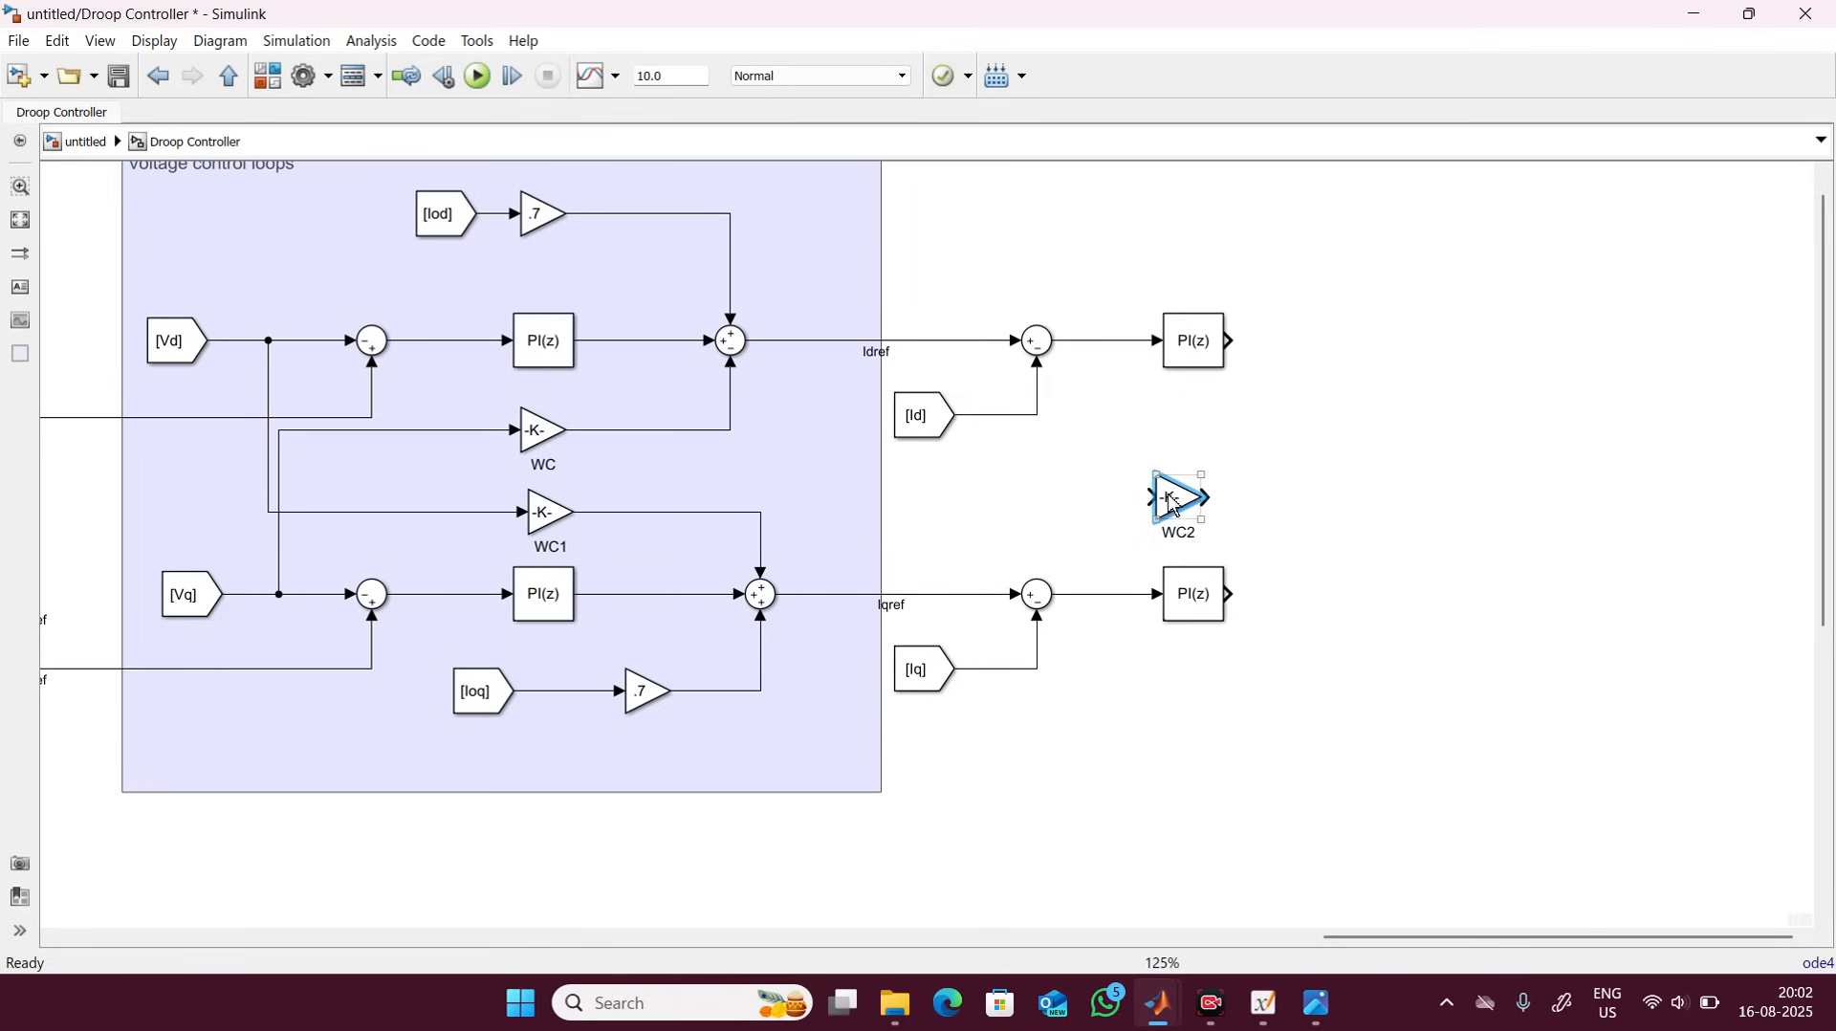
left_click_drag(1175, 505, 1144, 446)
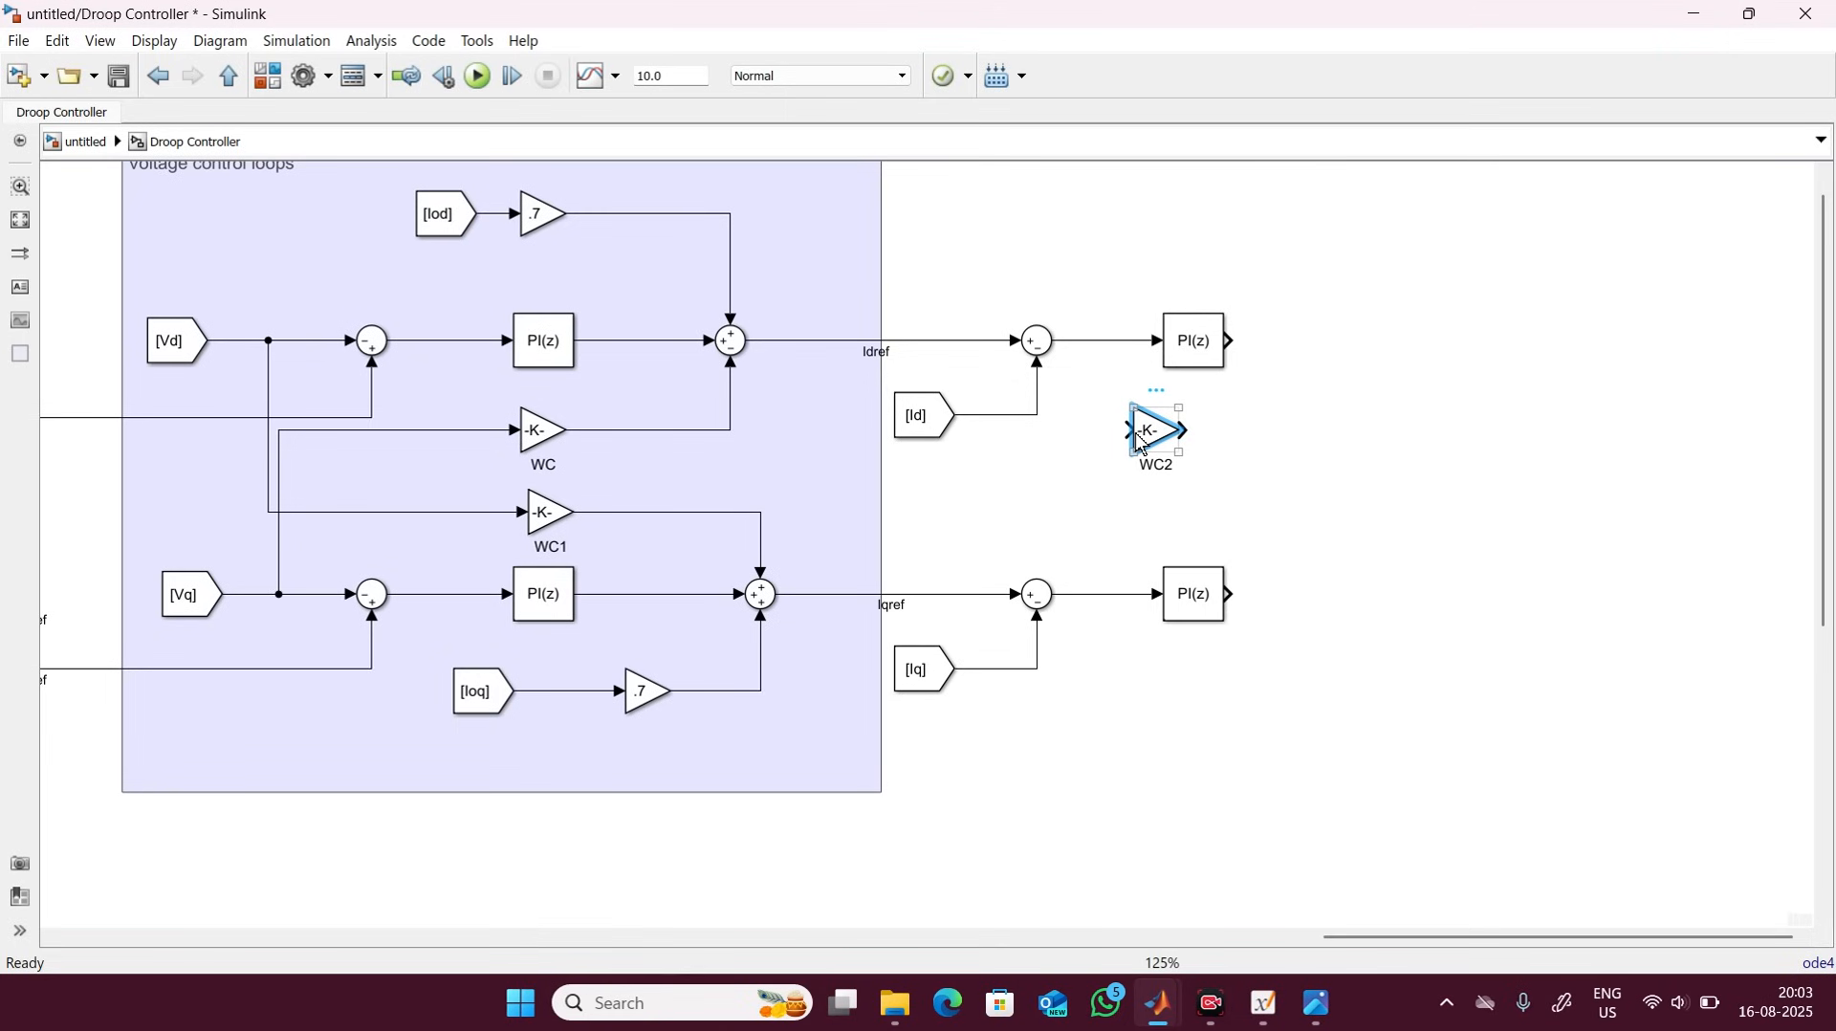
Set the duplicated gain block's gain to 2*pi*50*1.8e-3.
double_click(1144, 446)
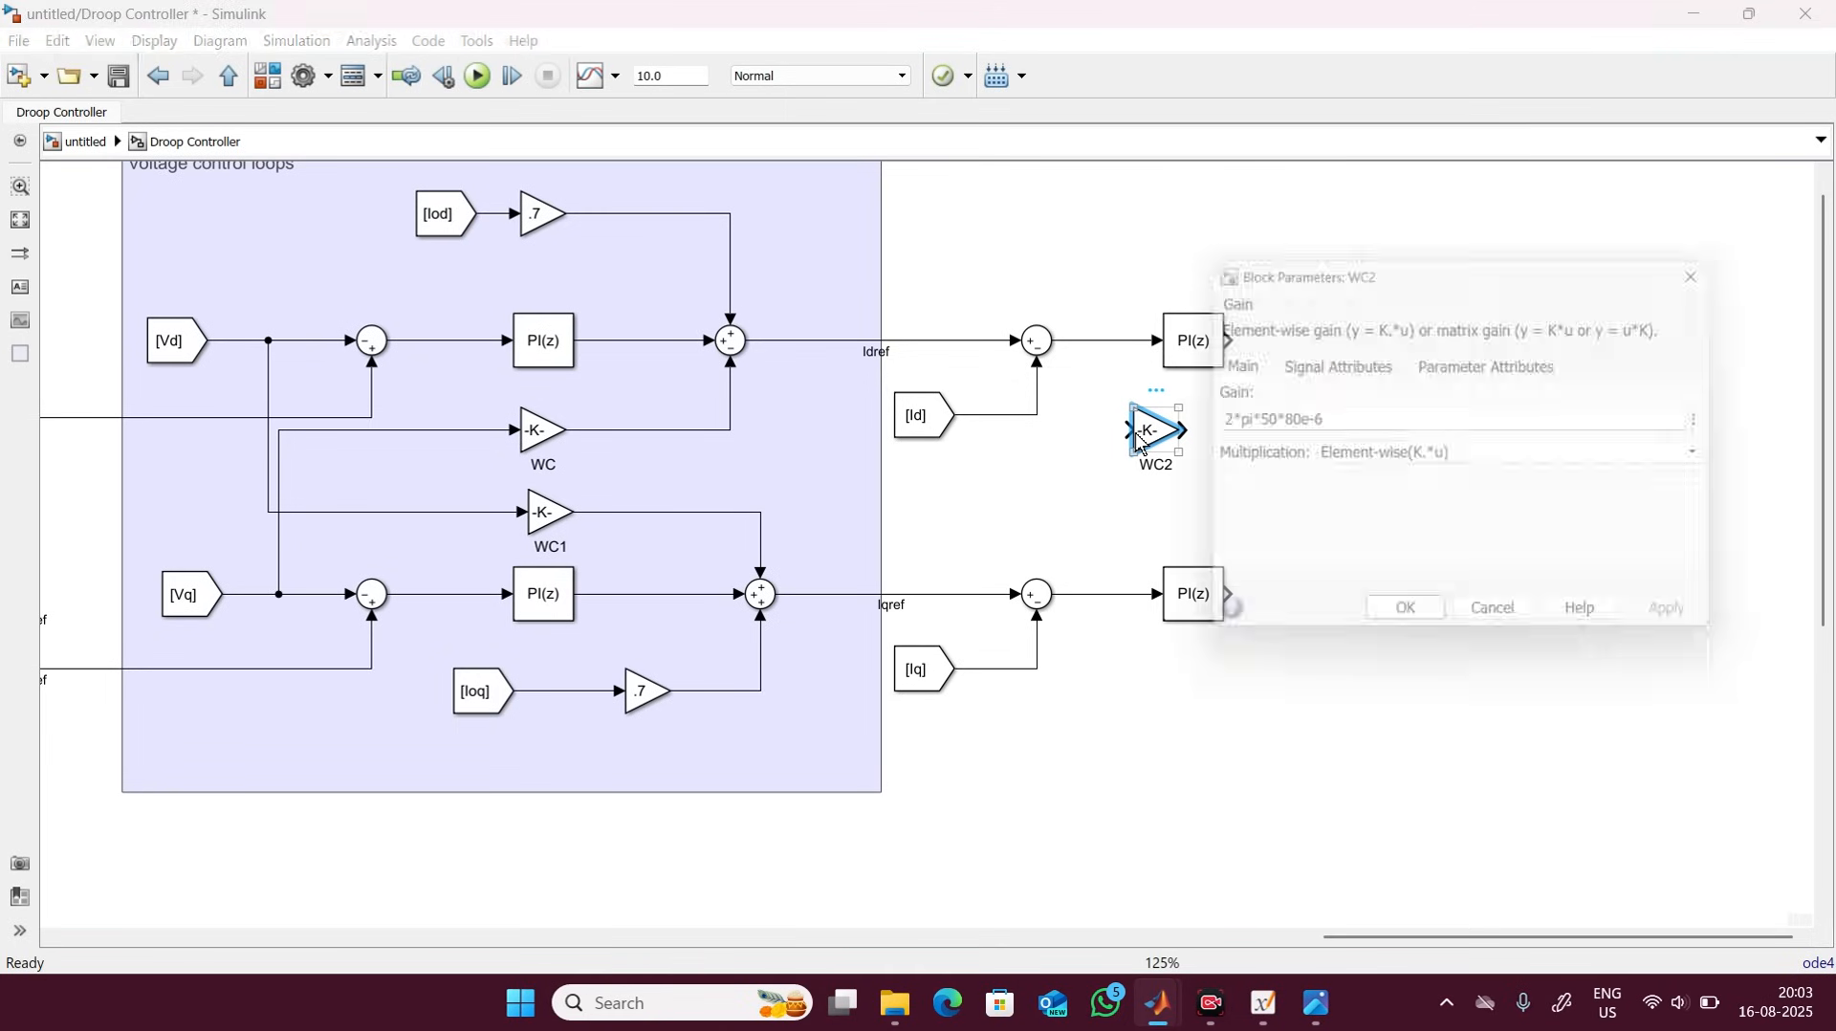
left_click(1356, 409)
key("BackSpace")
key("BackSpace")
key("BackSpace")
key("BackSpace")
key("BackSpace")
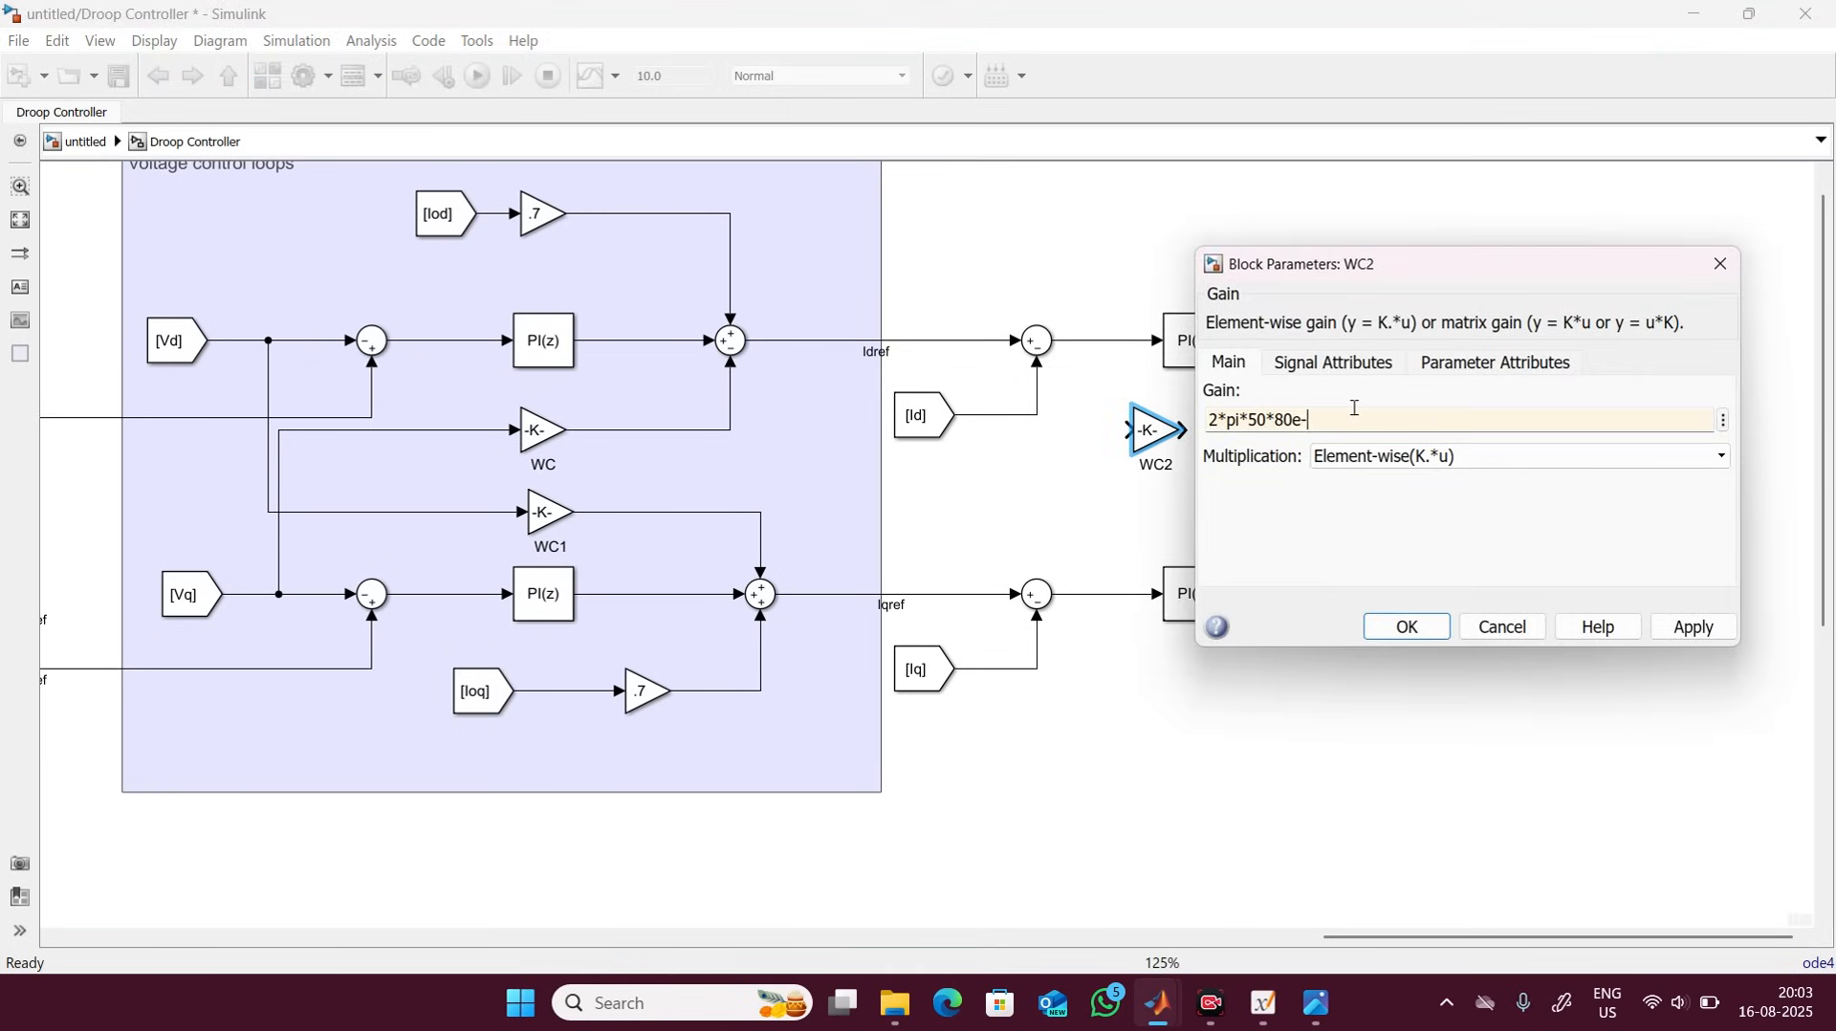
type("1.8e-3")
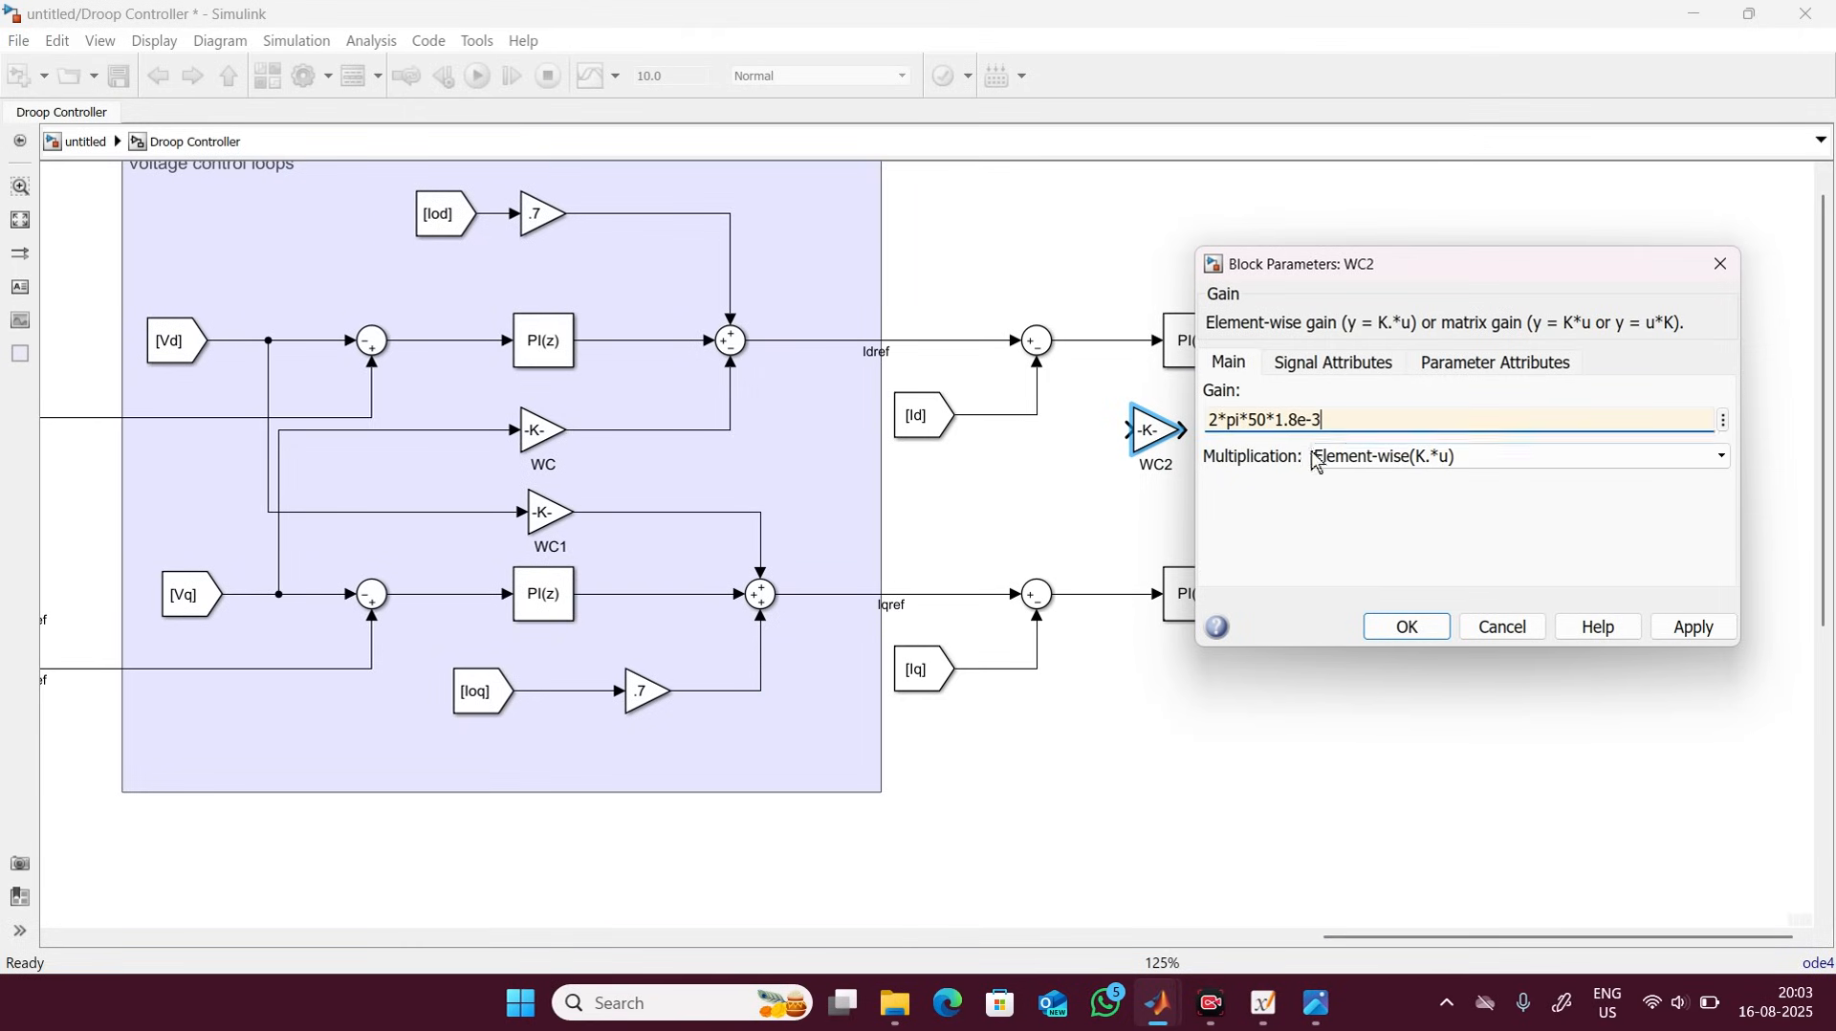
left_click(1384, 625)
Rename the duplicated gain block WL and shift it slightly closer to the Id block.
left_click(1129, 433)
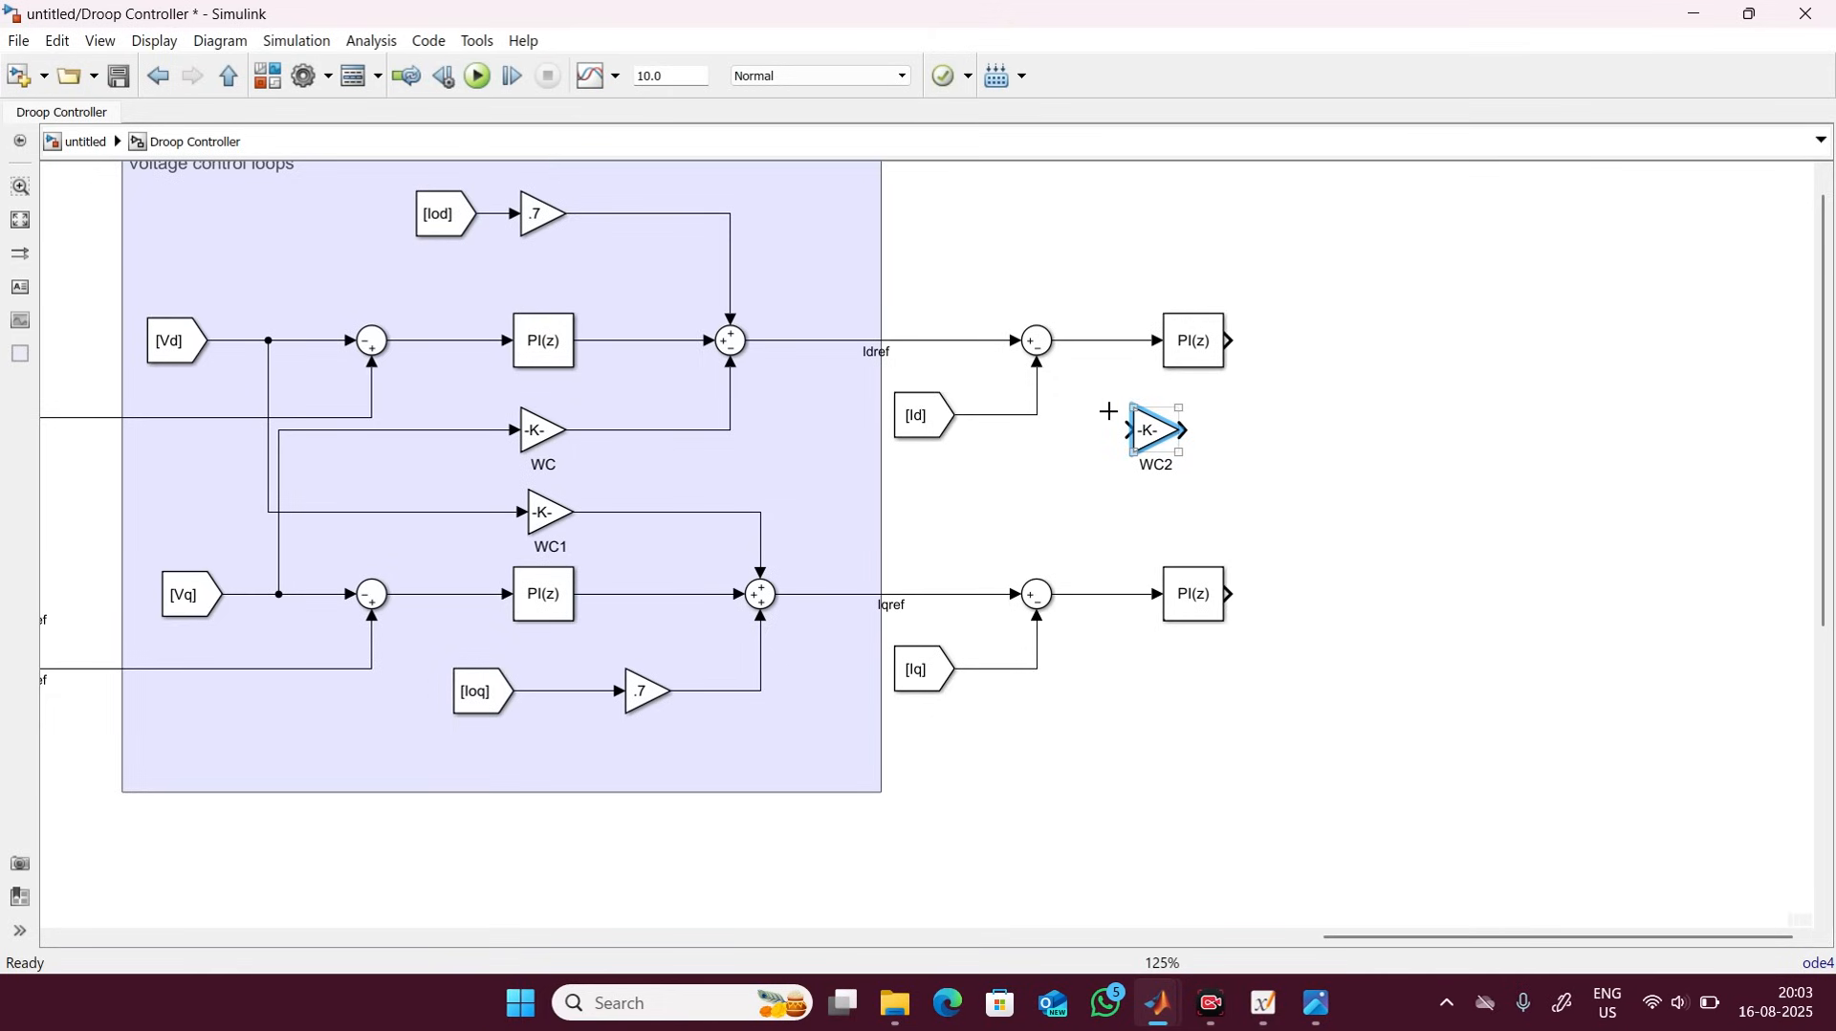
left_click(1157, 463)
key("Right")
key("BackSpace")
key("BackSpace")
type("L")
left_click(1225, 494)
left_click_drag(1135, 422, 1108, 428)
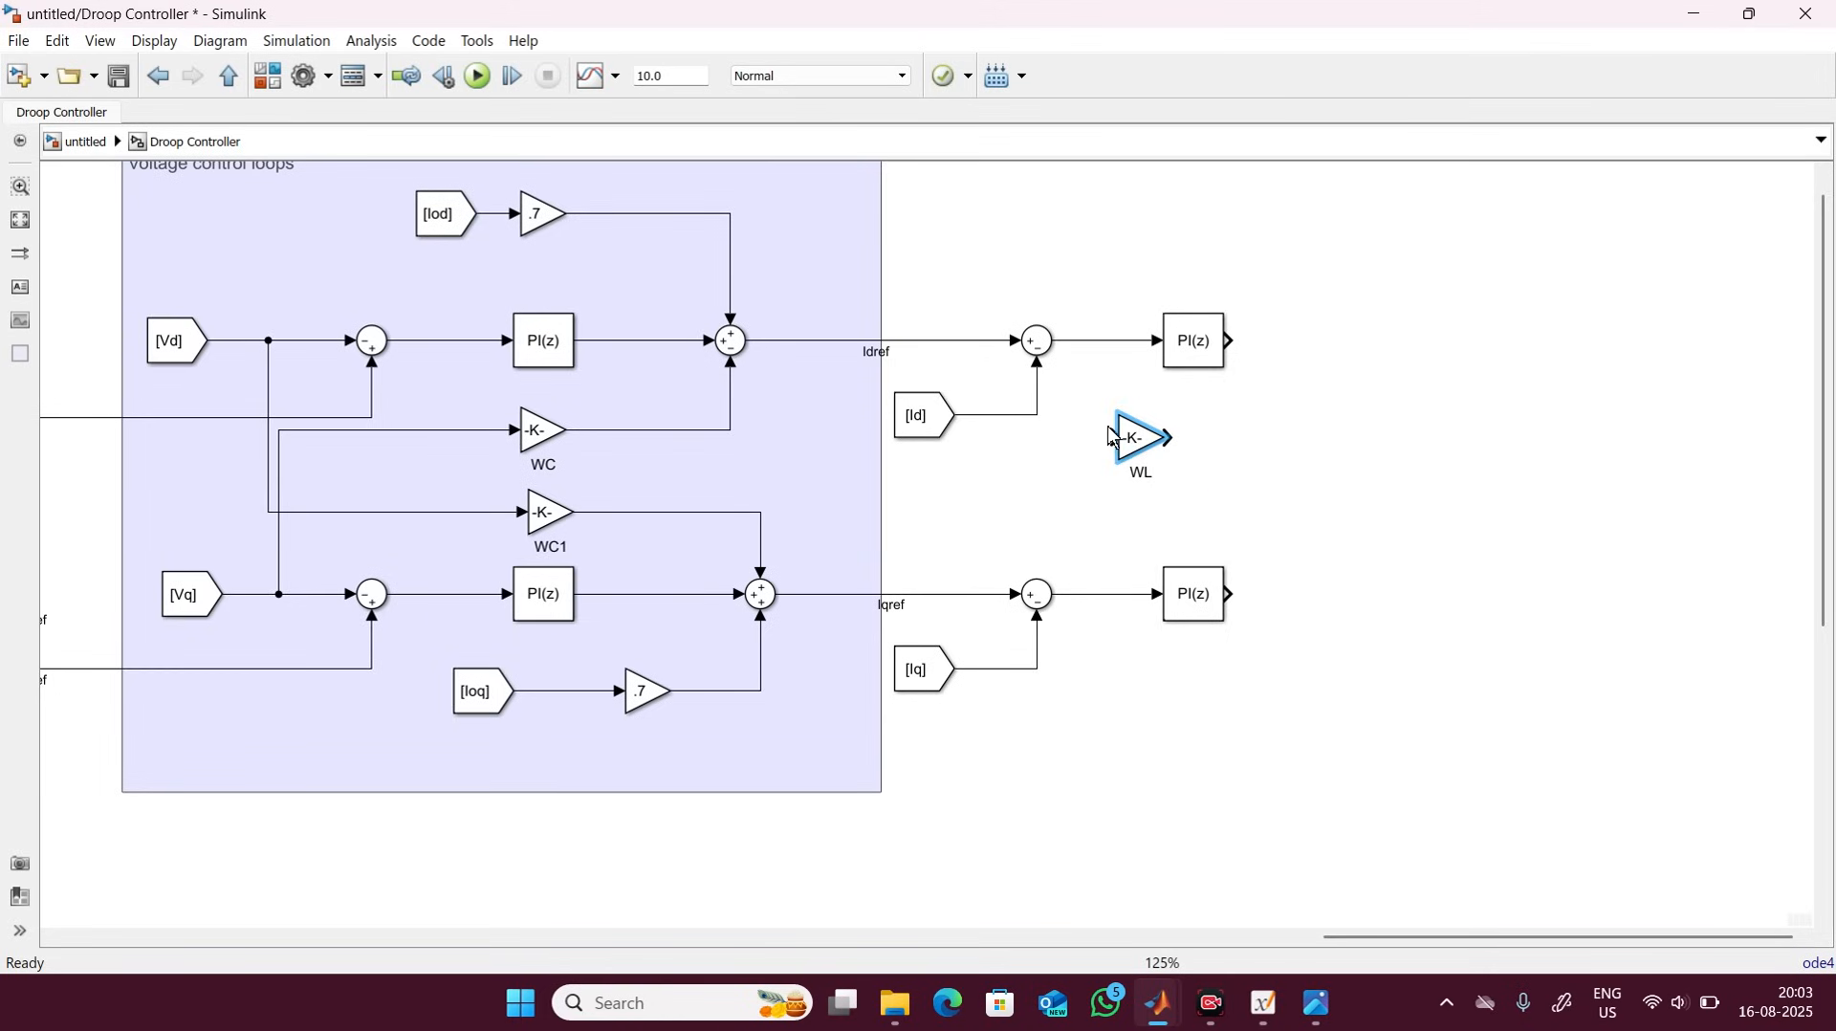
Duplicate the WL gain block directly beneath itself, above the Iqref branch.
left_click(1128, 441)
left_click_drag(1128, 441, 1132, 520)
left_click(1261, 531)
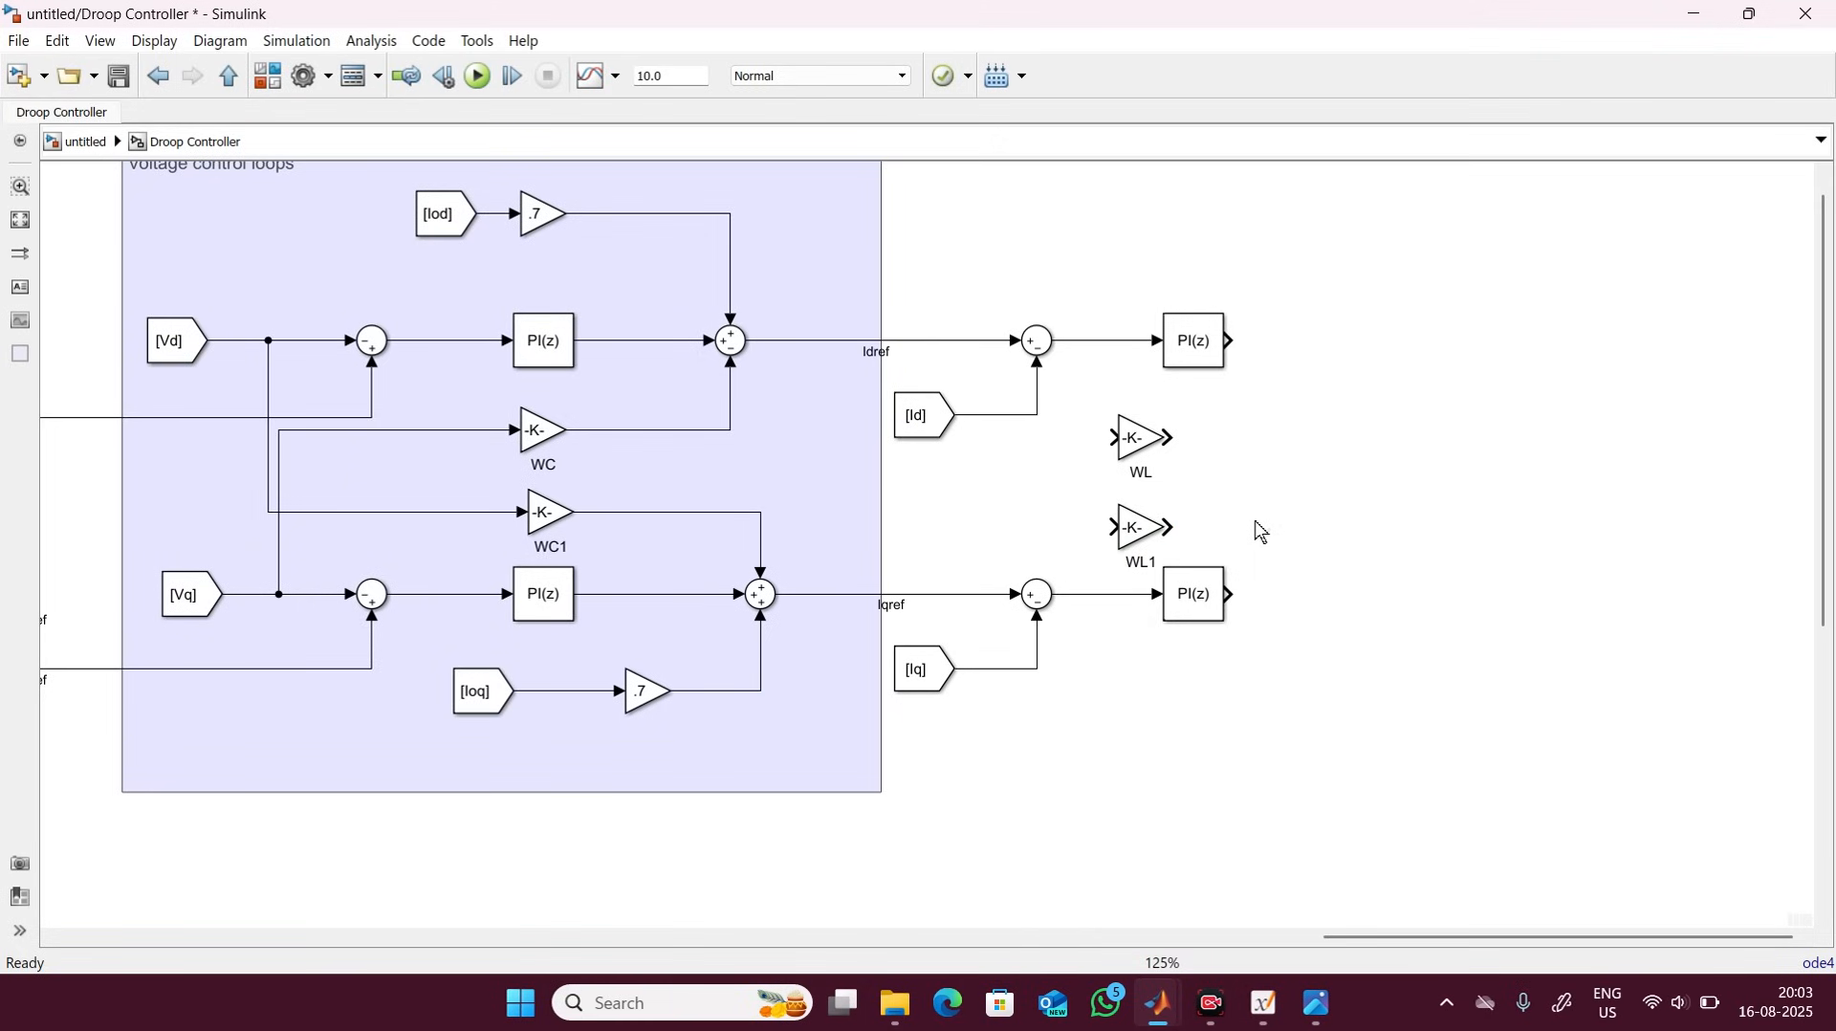
left_click(1021, 330)
double_click(1369, 427)
type("um")
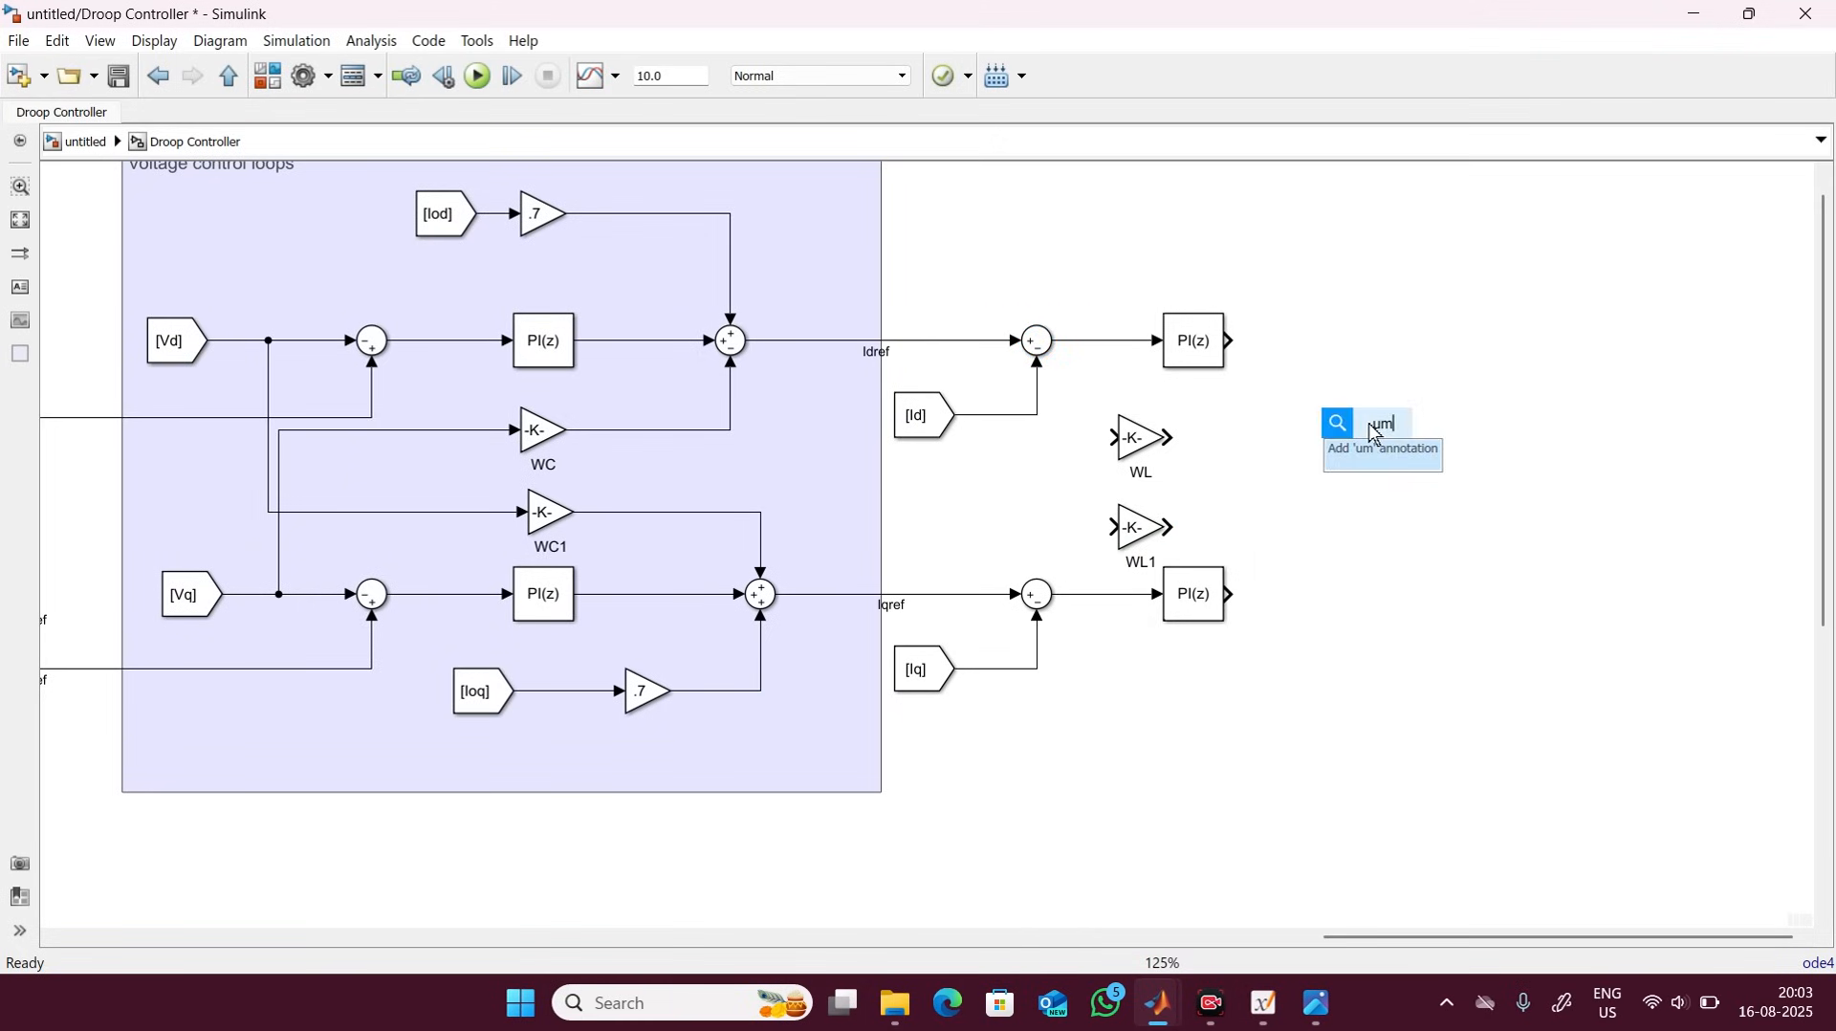
key("Return")
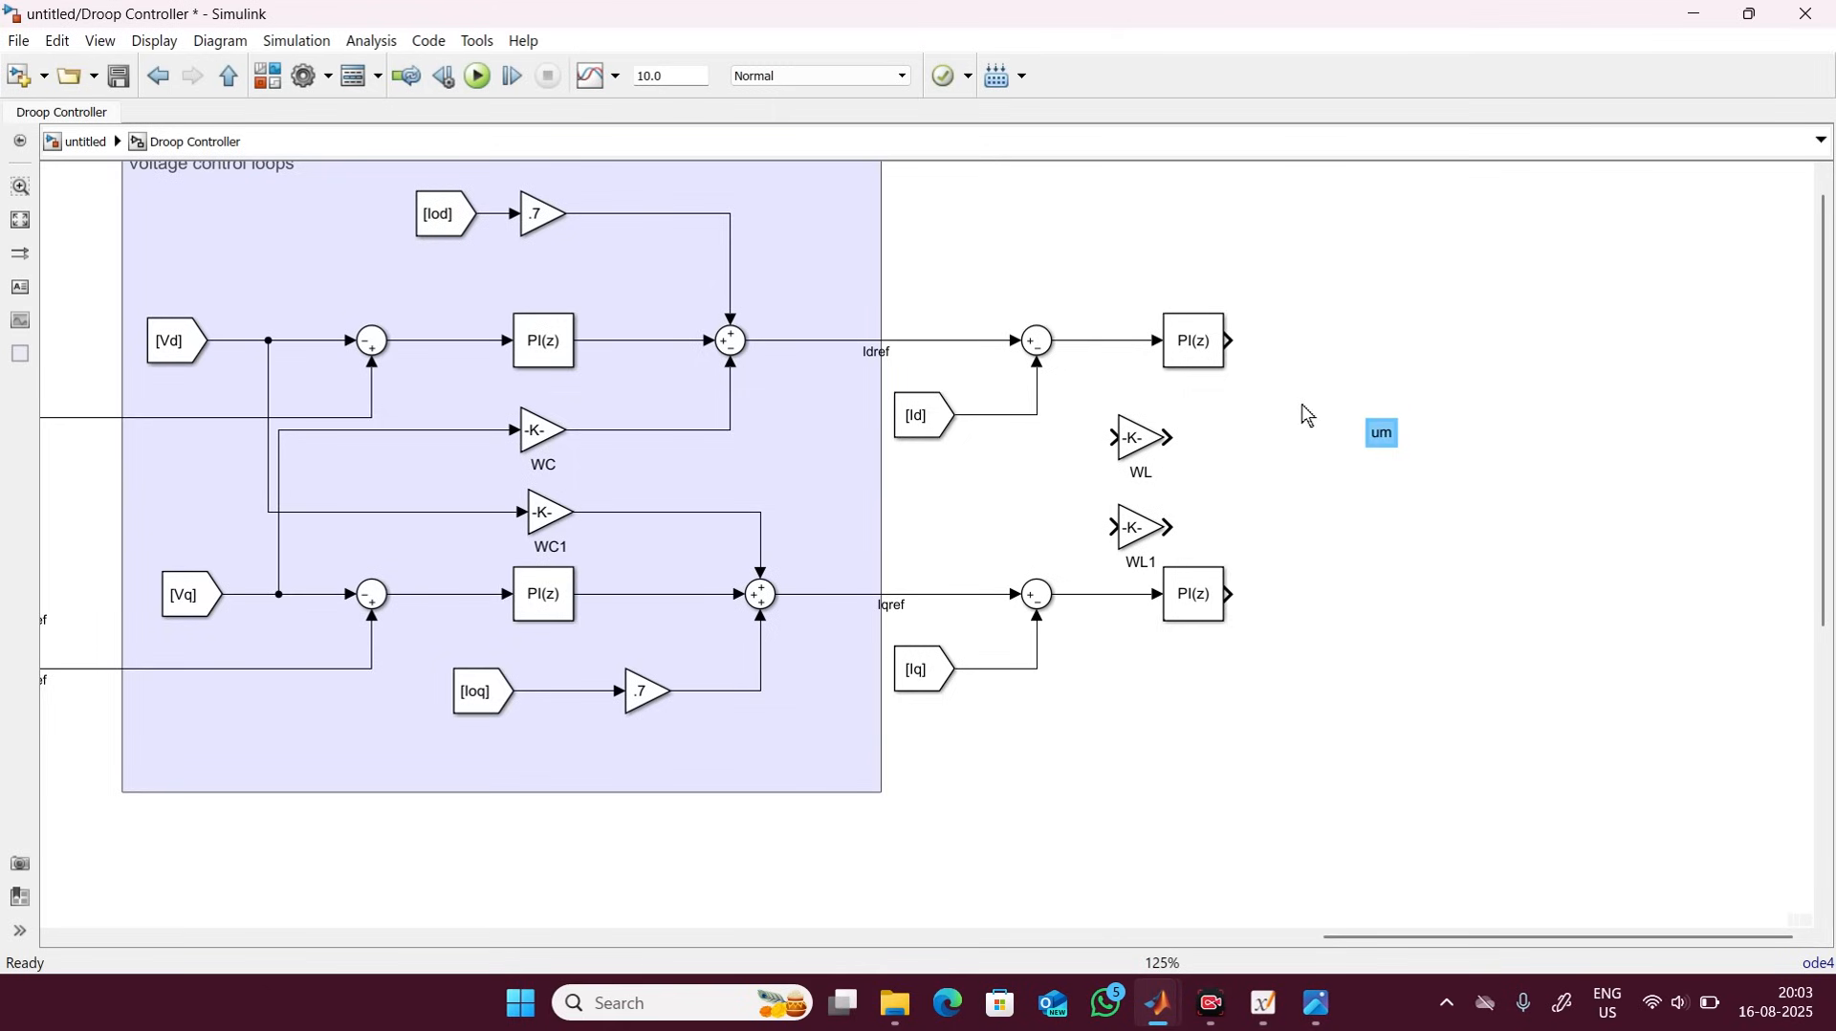
left_click(1369, 419)
left_click(1539, 472)
left_click_drag(1442, 445, 1345, 421)
key("Delete")
Insert a Simulink Sum block and attach it to the output of the Idref branch's PI controller.
double_click(1337, 423)
type("sum")
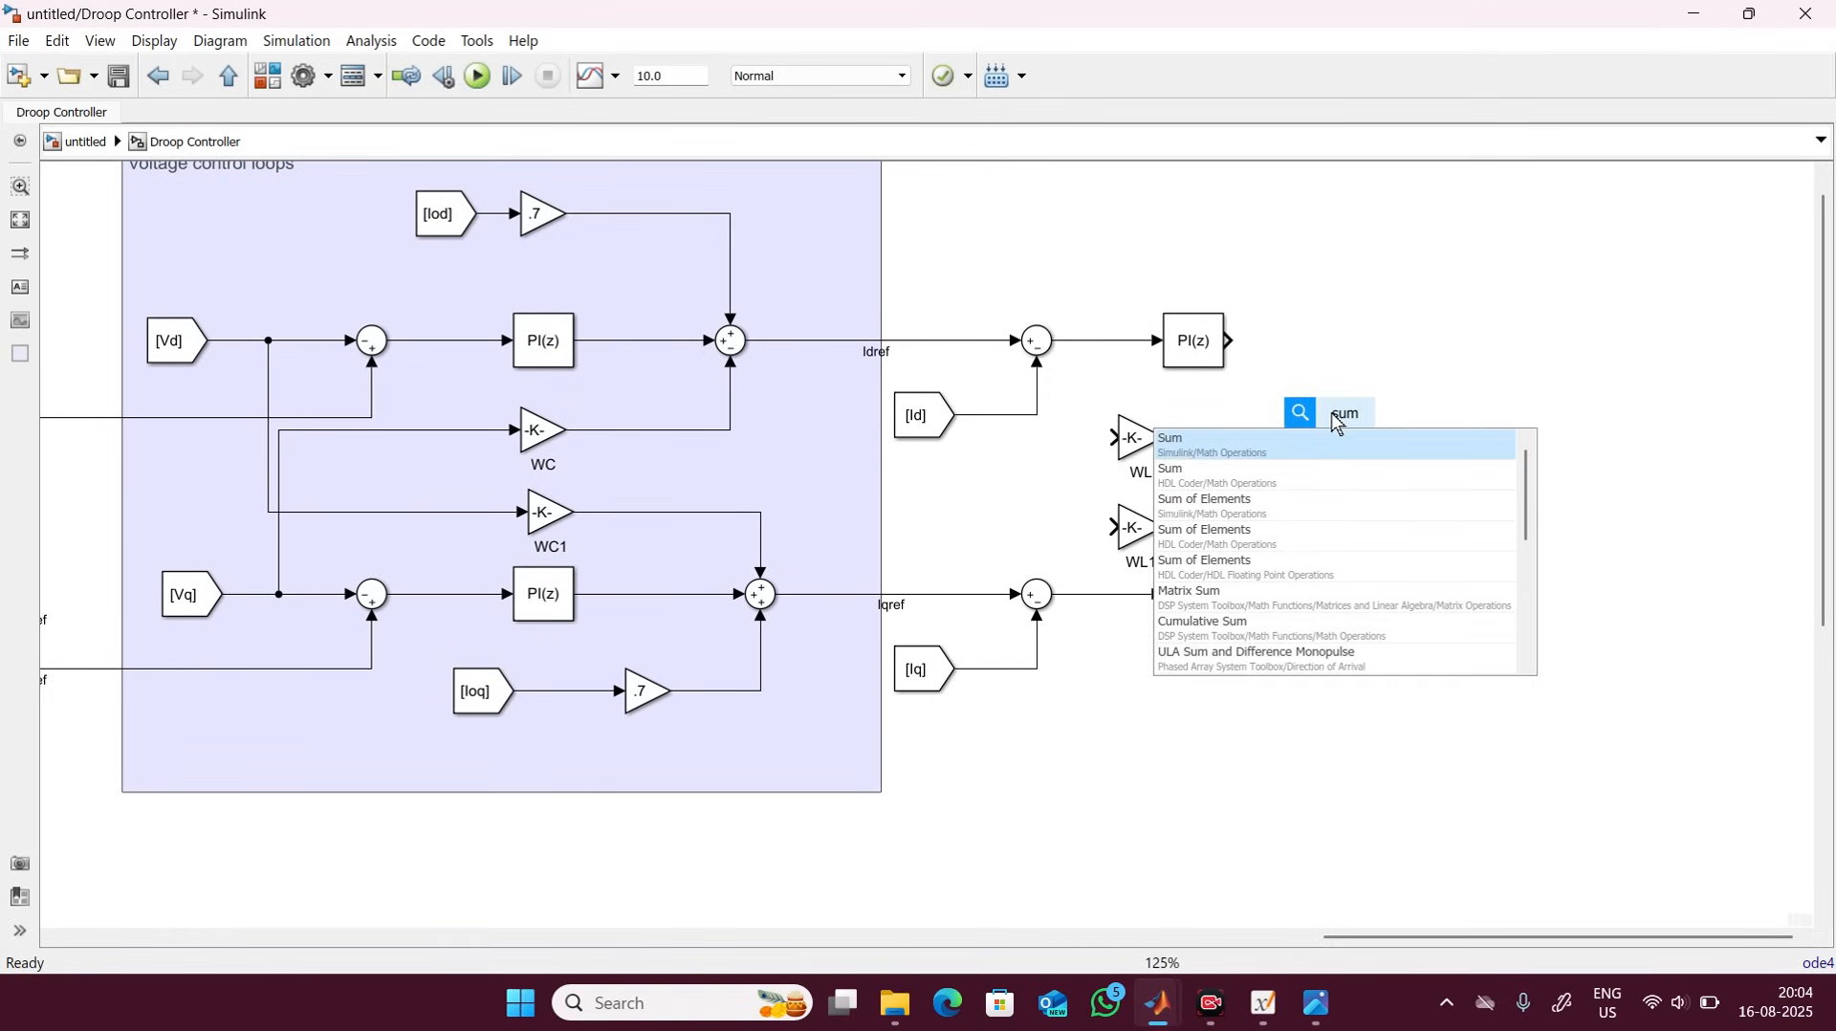
key("Return")
left_click_drag(1339, 422, 1356, 339)
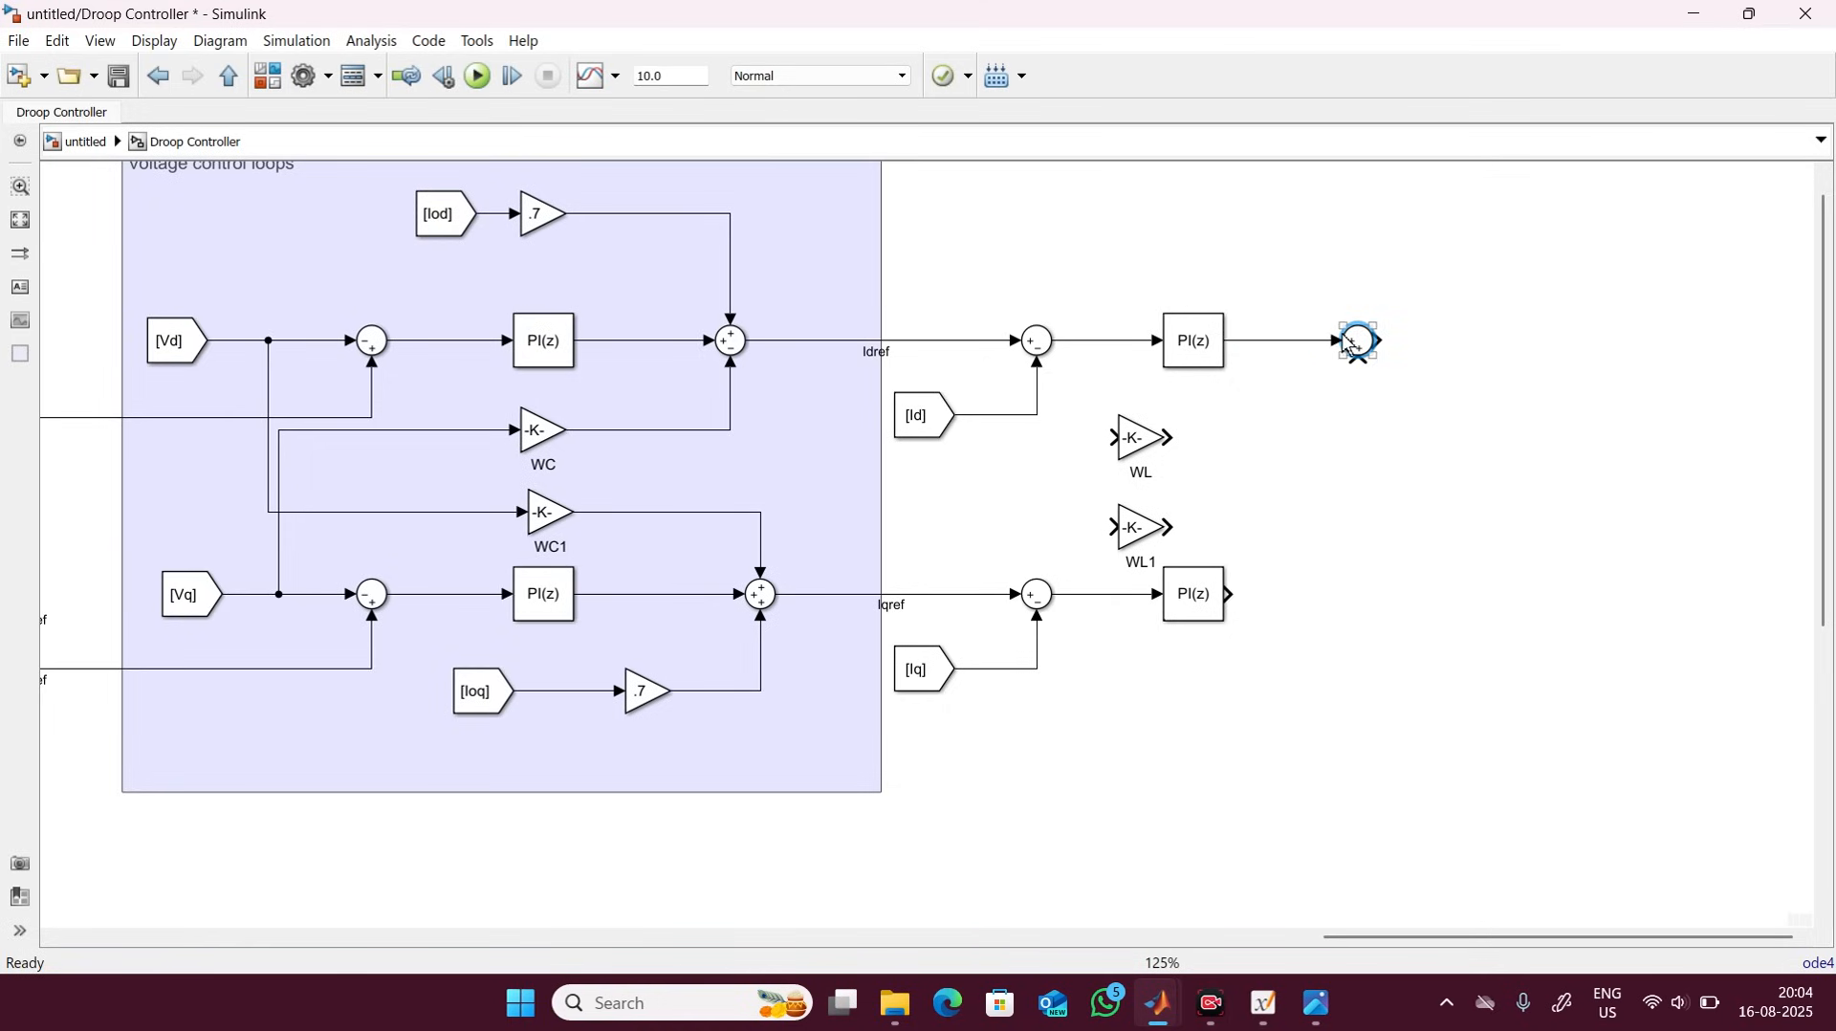
Branch the Iq signal into the WL gain and connect WL's output to the new Sum block's lower input.
left_click(1349, 557)
left_click(1346, 342)
left_click_drag(1111, 438, 1017, 649)
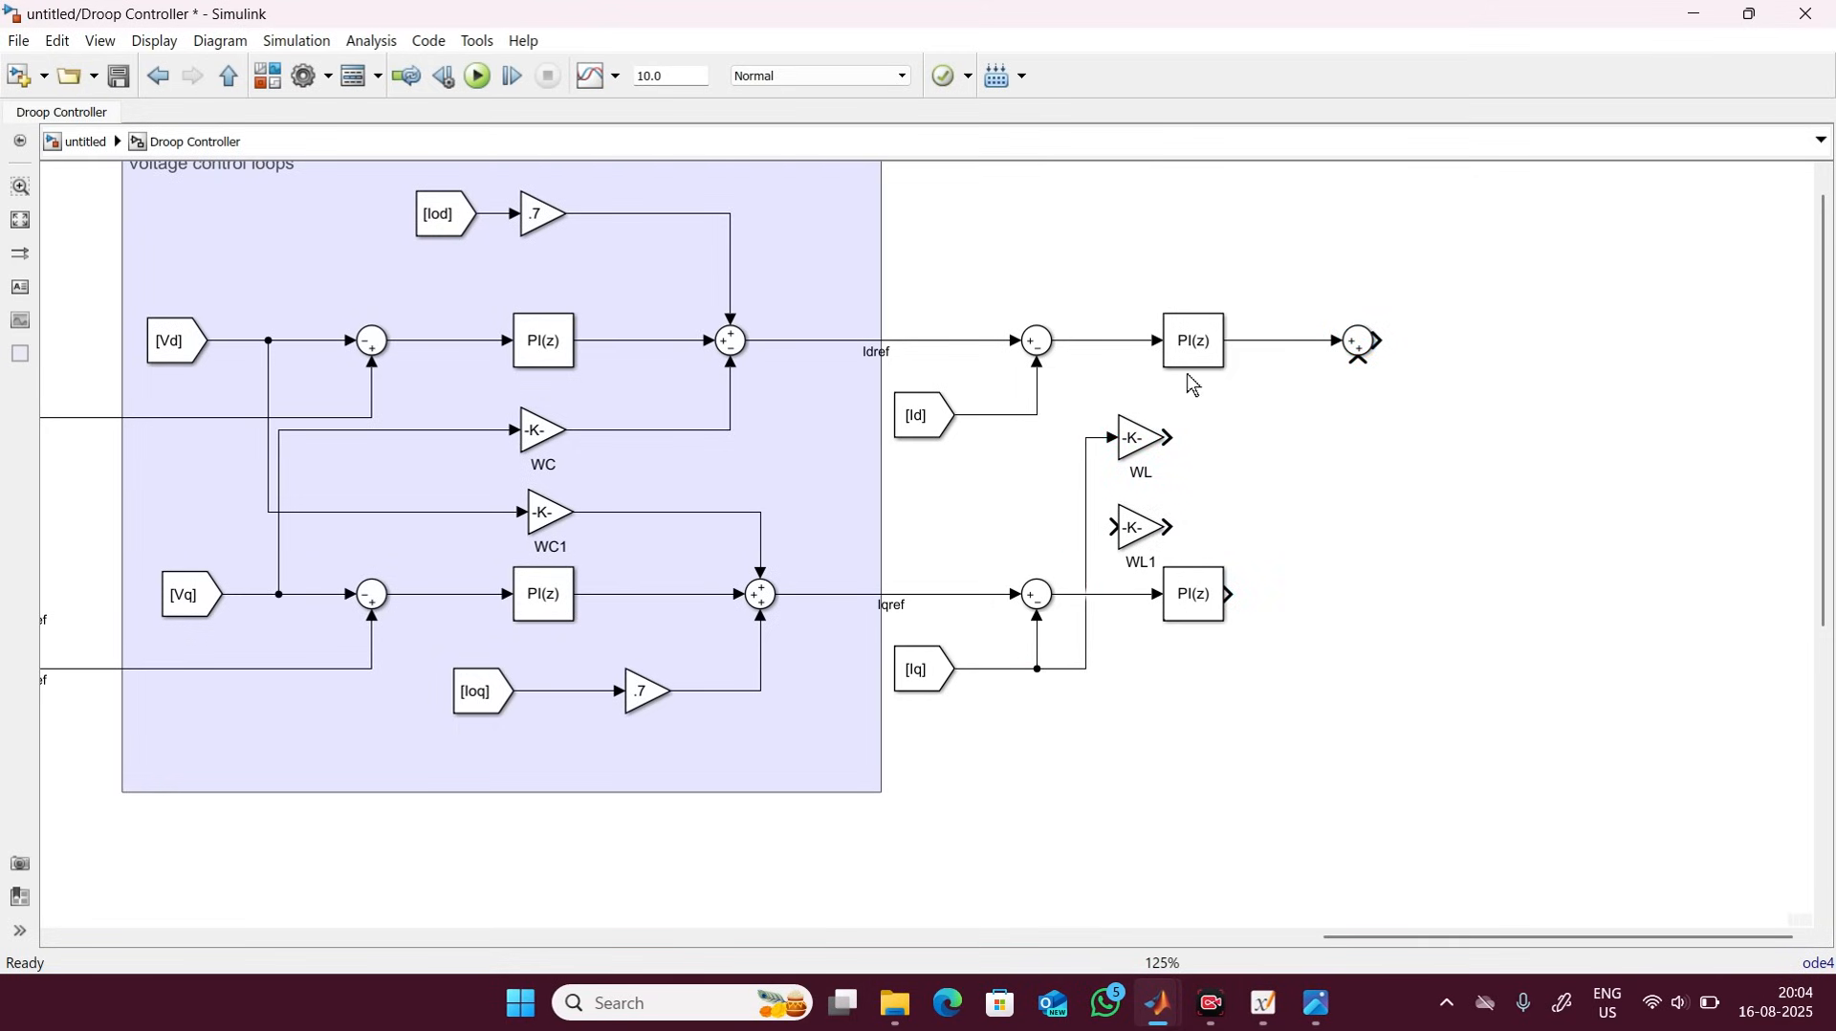
left_click_drag(1168, 438, 1346, 337)
Set the list of signs of the Sum block after the Idref branch's PI controller to |+-.
double_click(1349, 339)
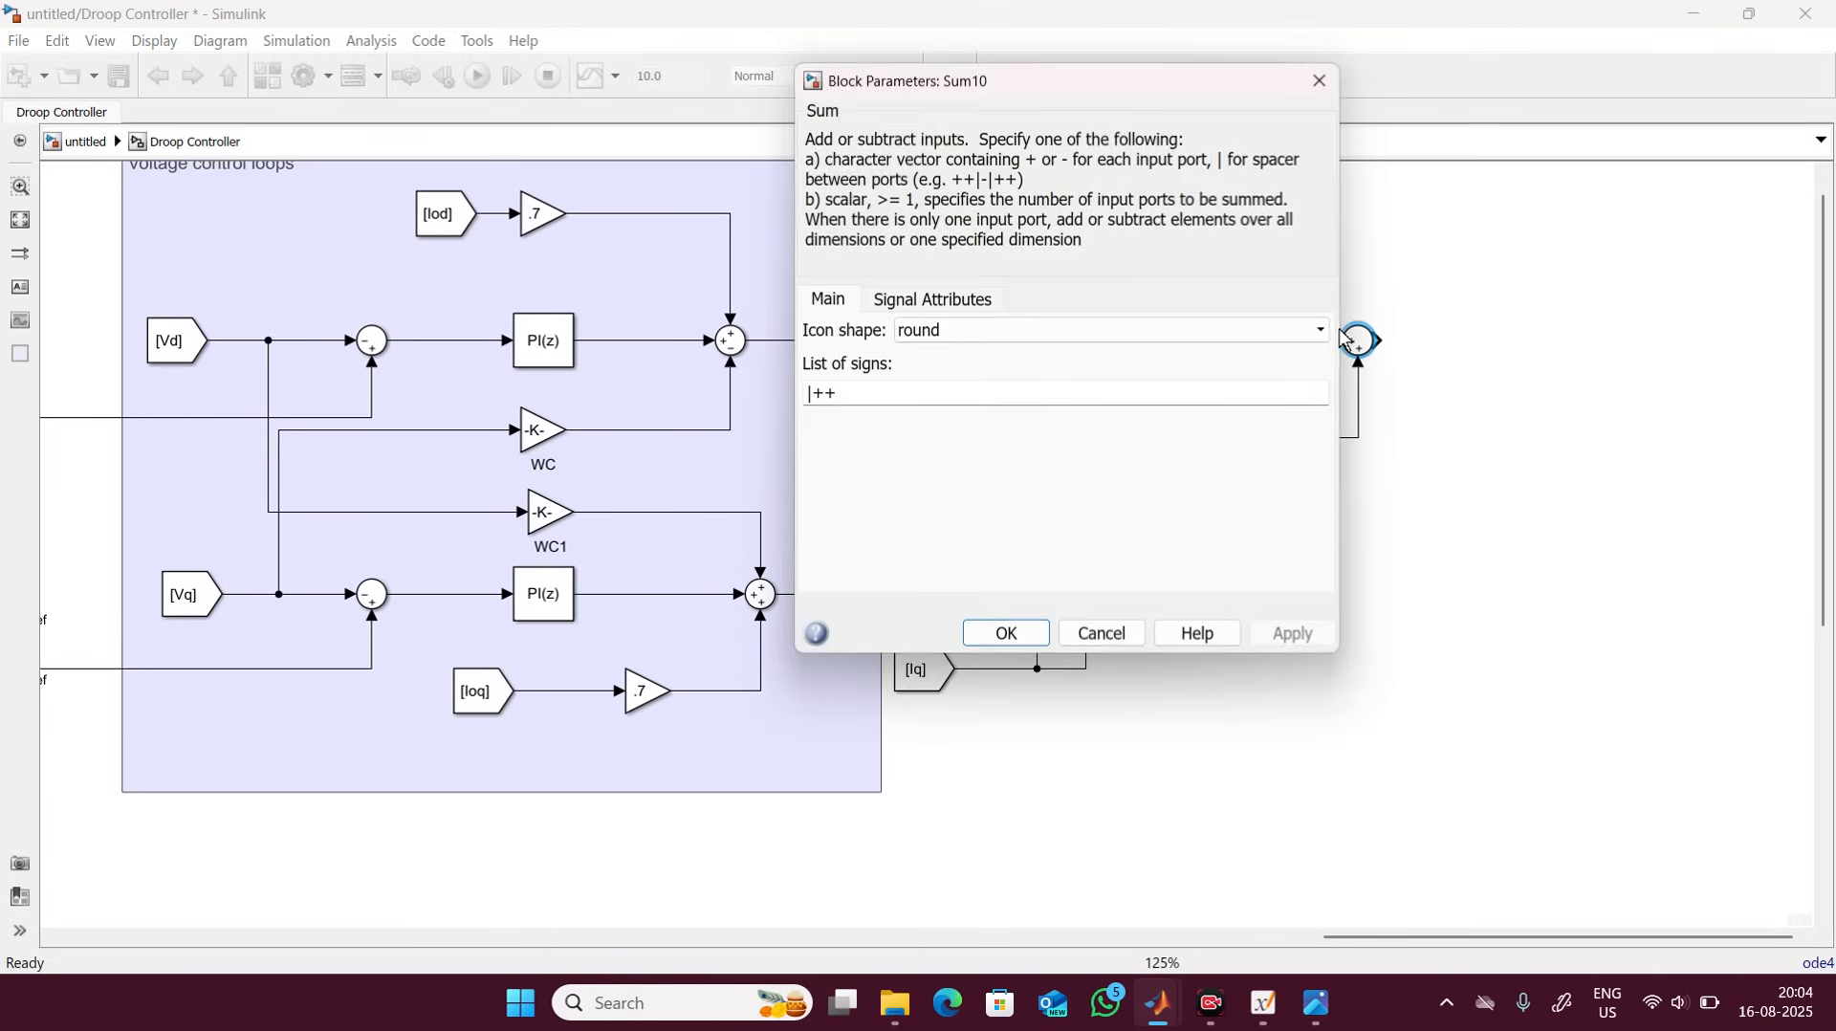
double_click(905, 382)
left_click(904, 383)
key("BackSpace")
type("-")
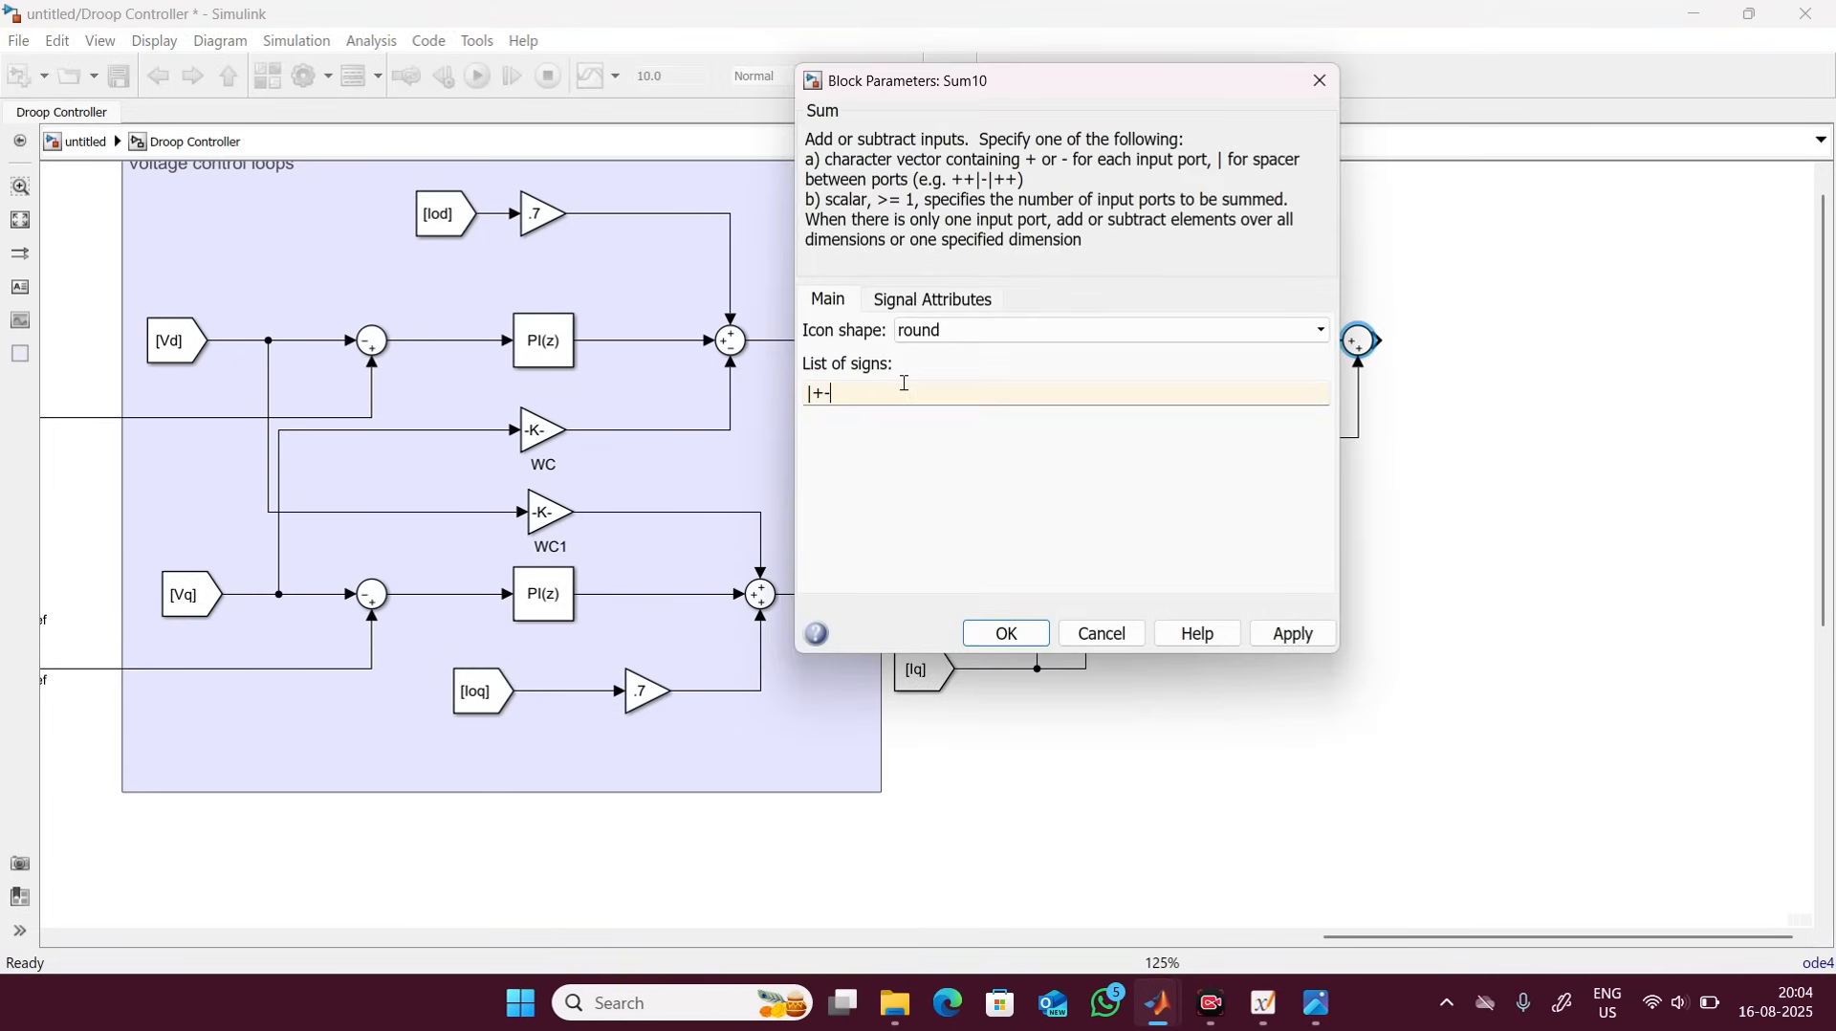
key("Return")
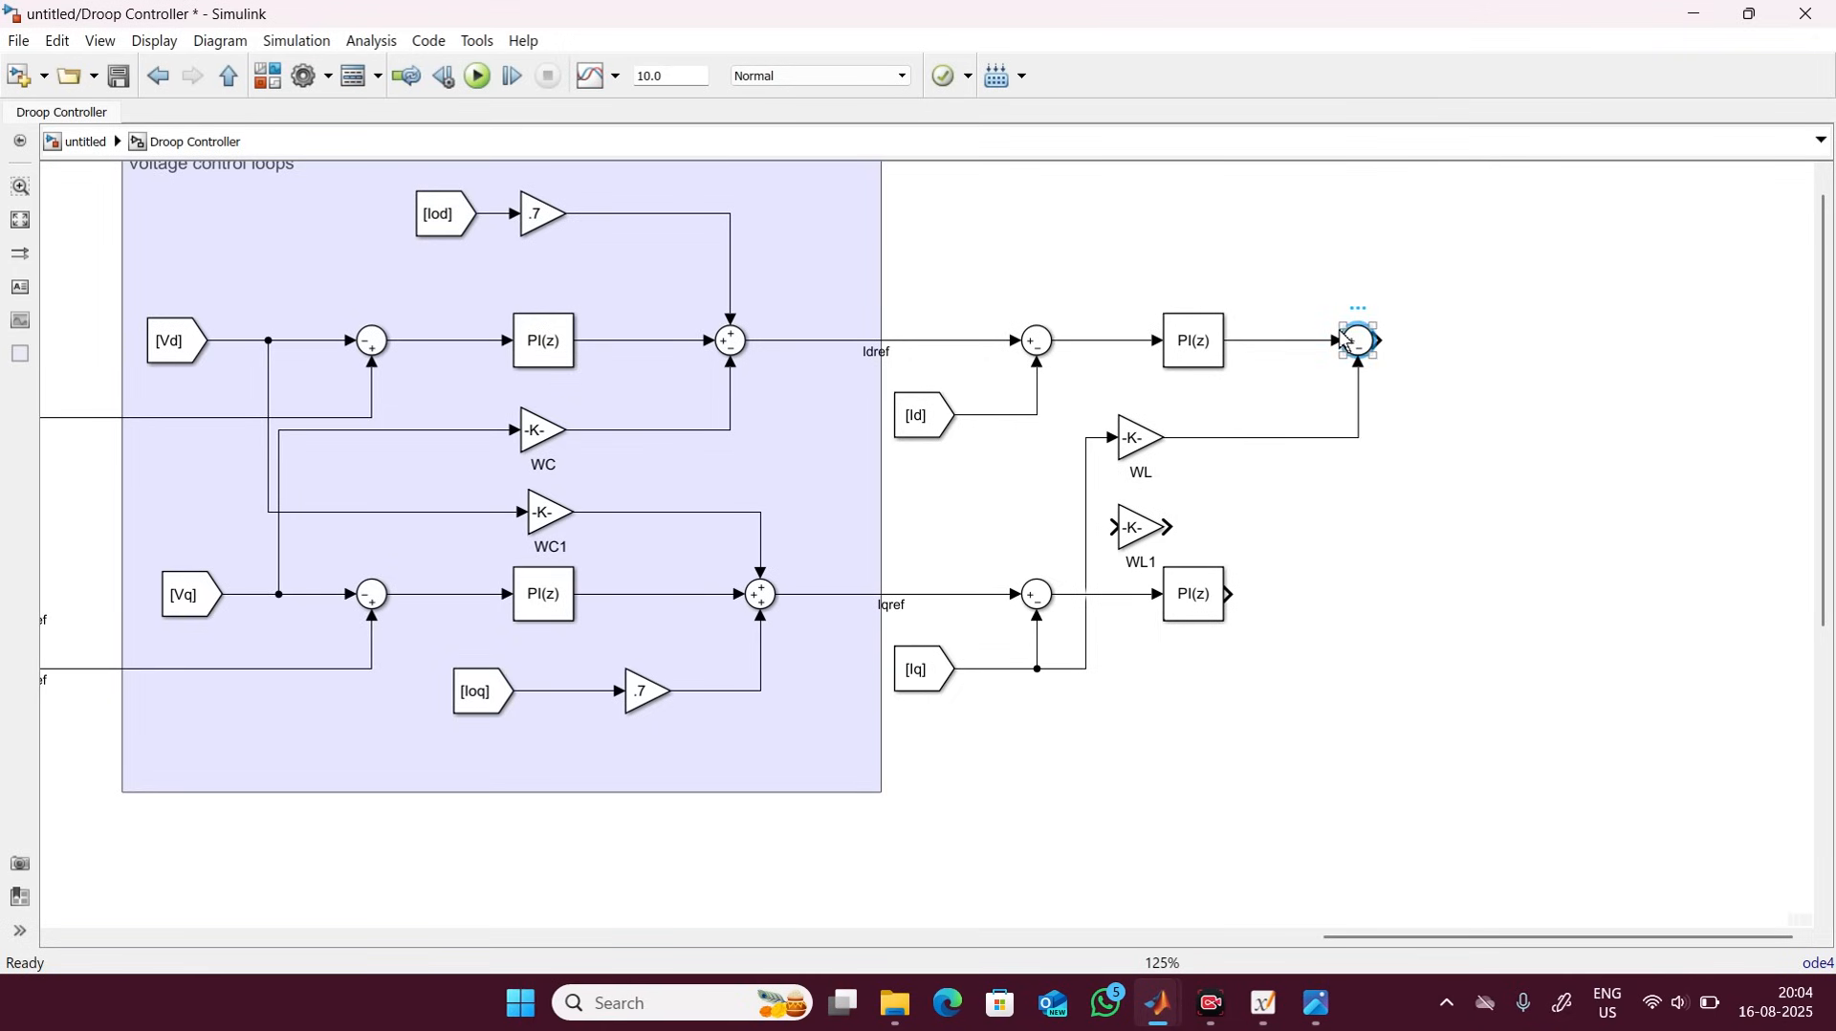
key("ctrl+c")
left_click(1319, 551)
key("ctrl+v")
double_click(1341, 573)
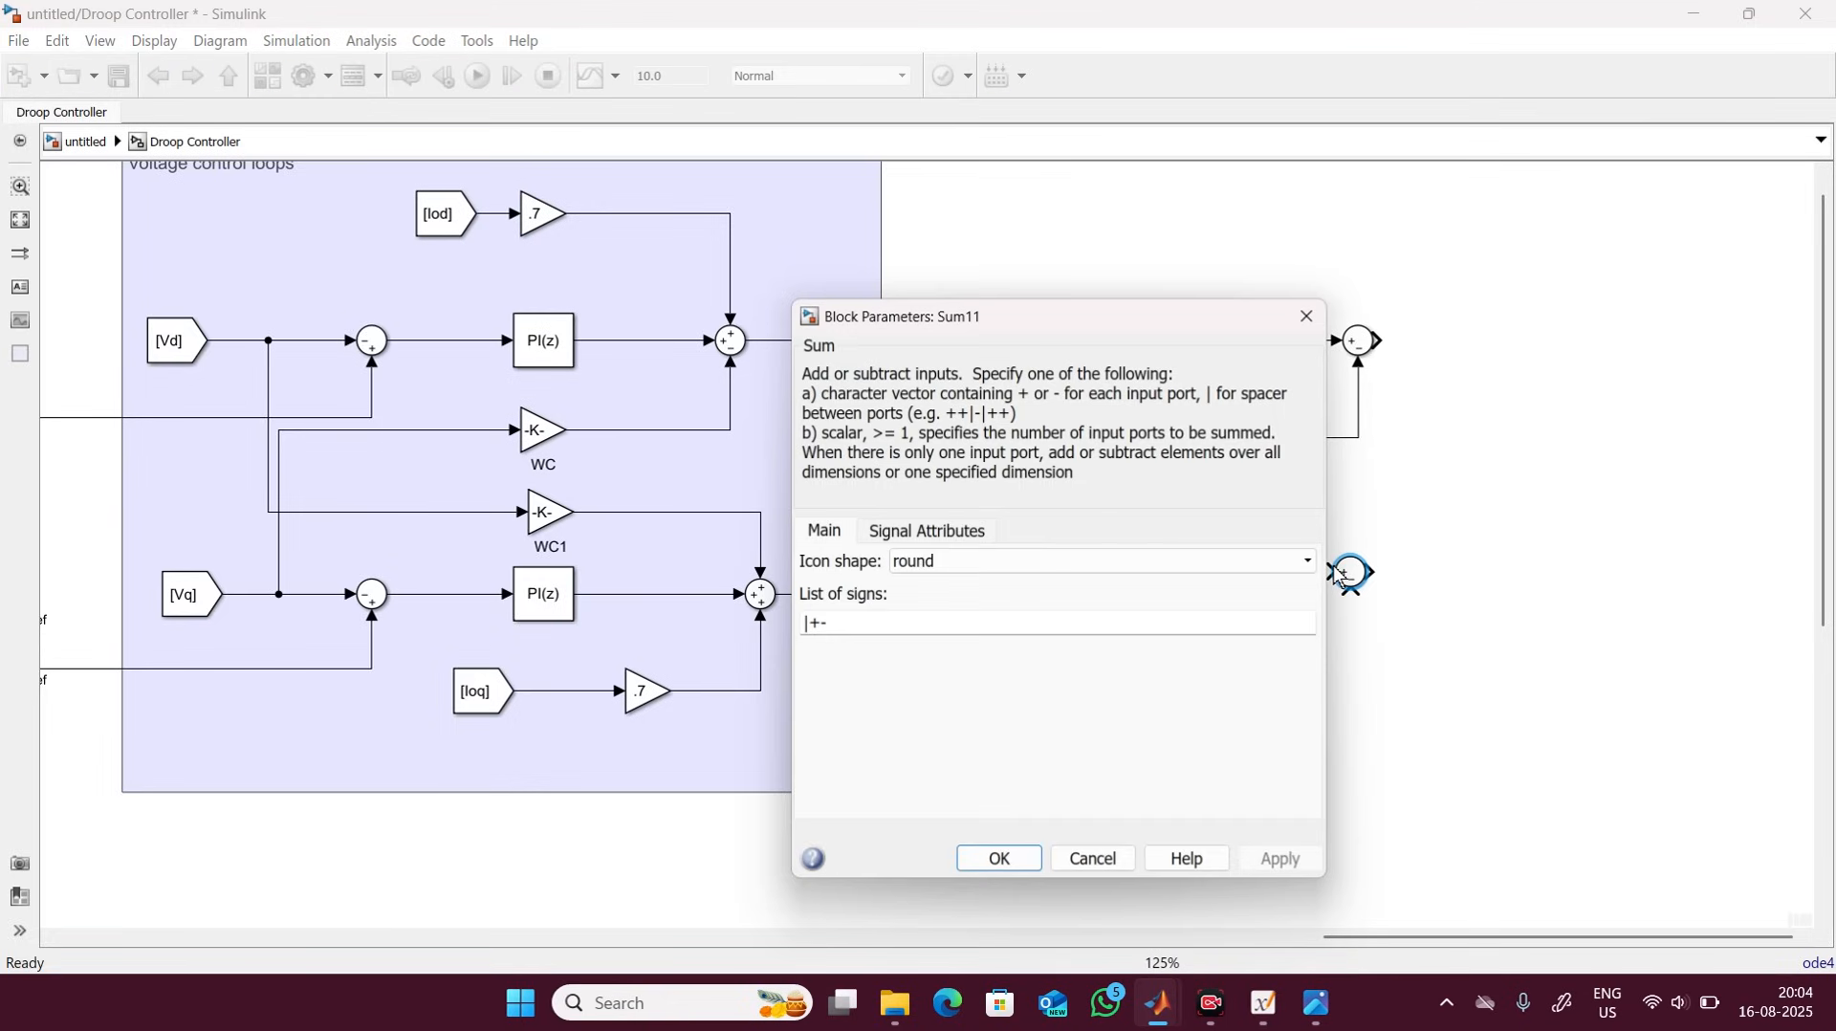
double_click(897, 617)
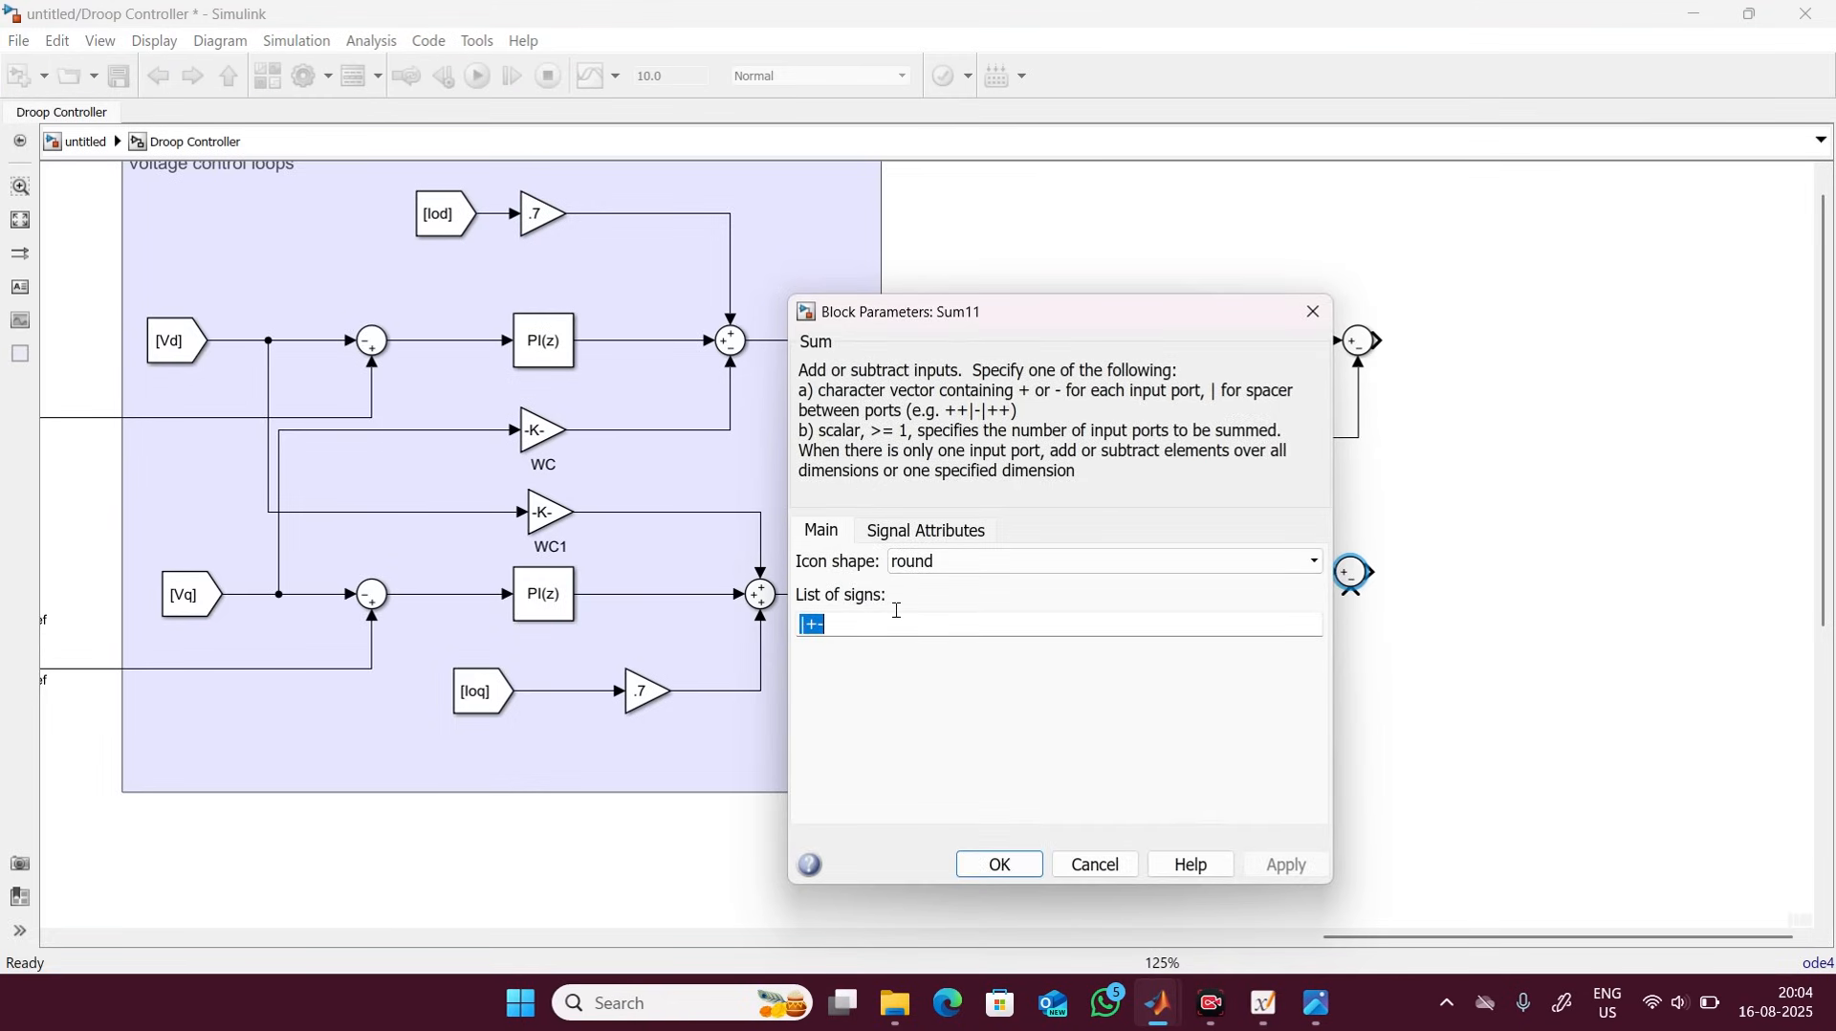
type("-+")
key("Return")
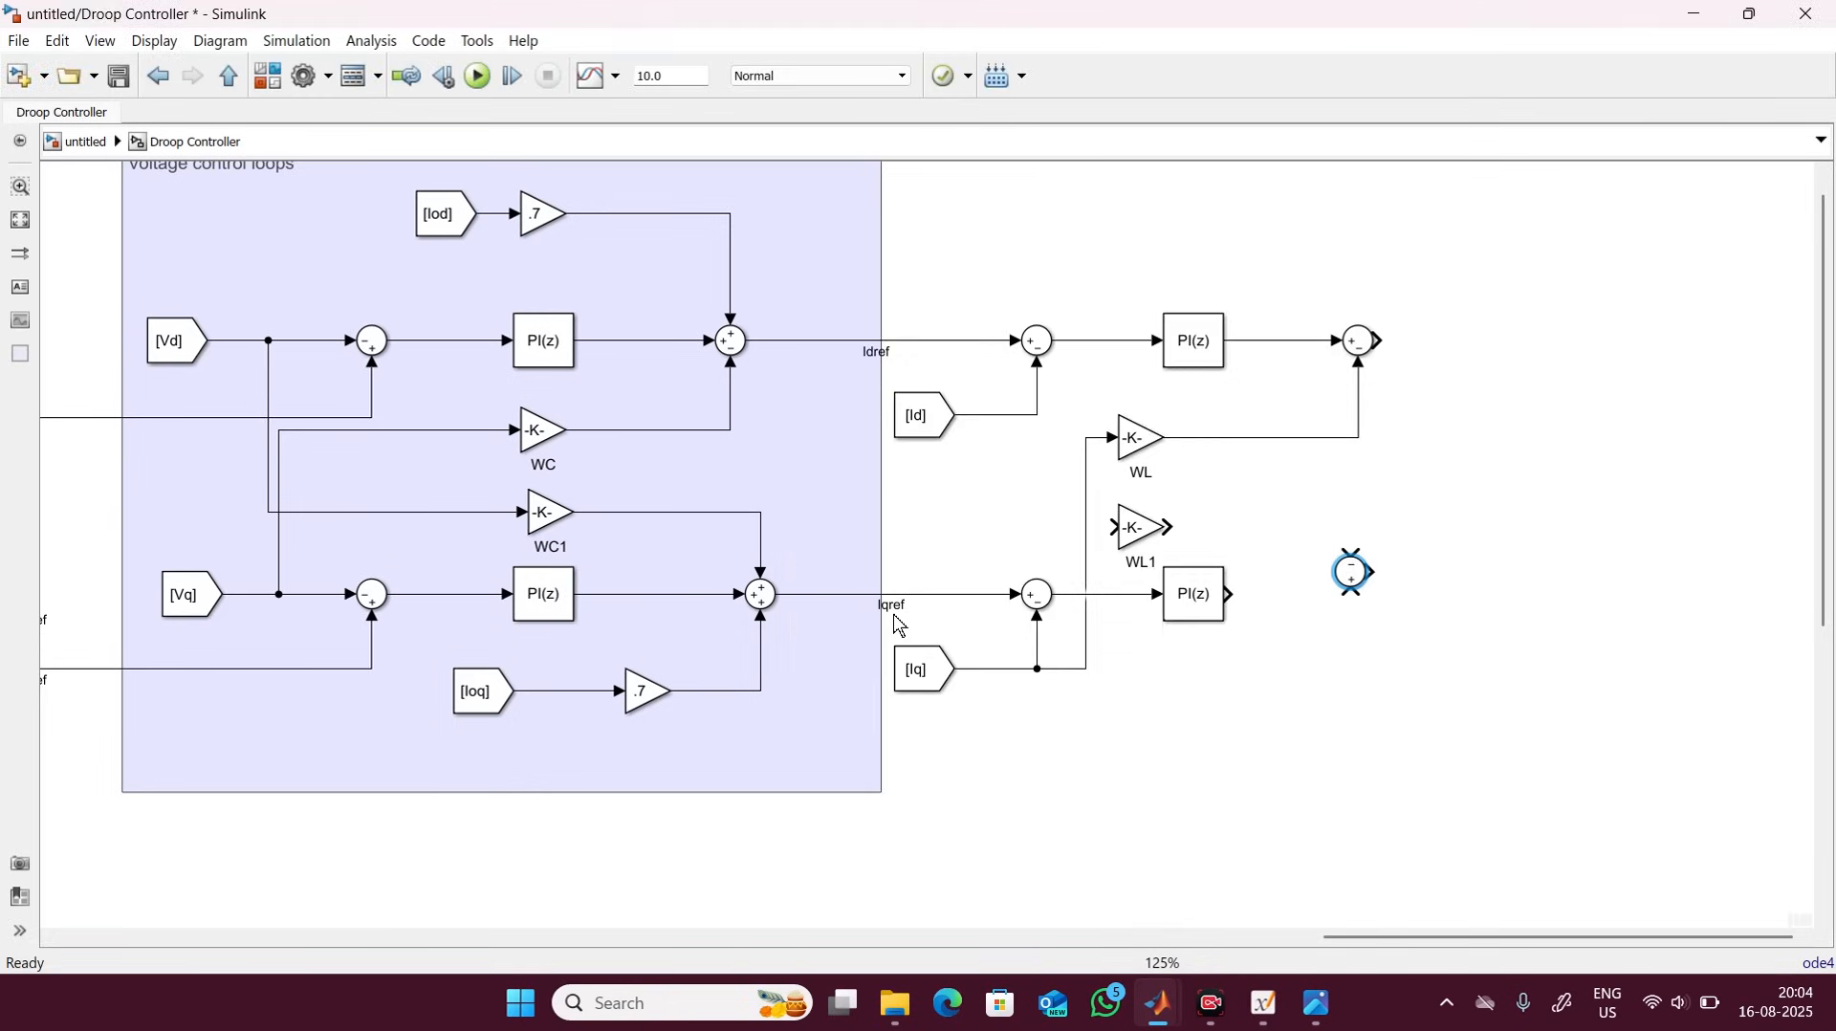
left_click(1343, 570)
key("Delete")
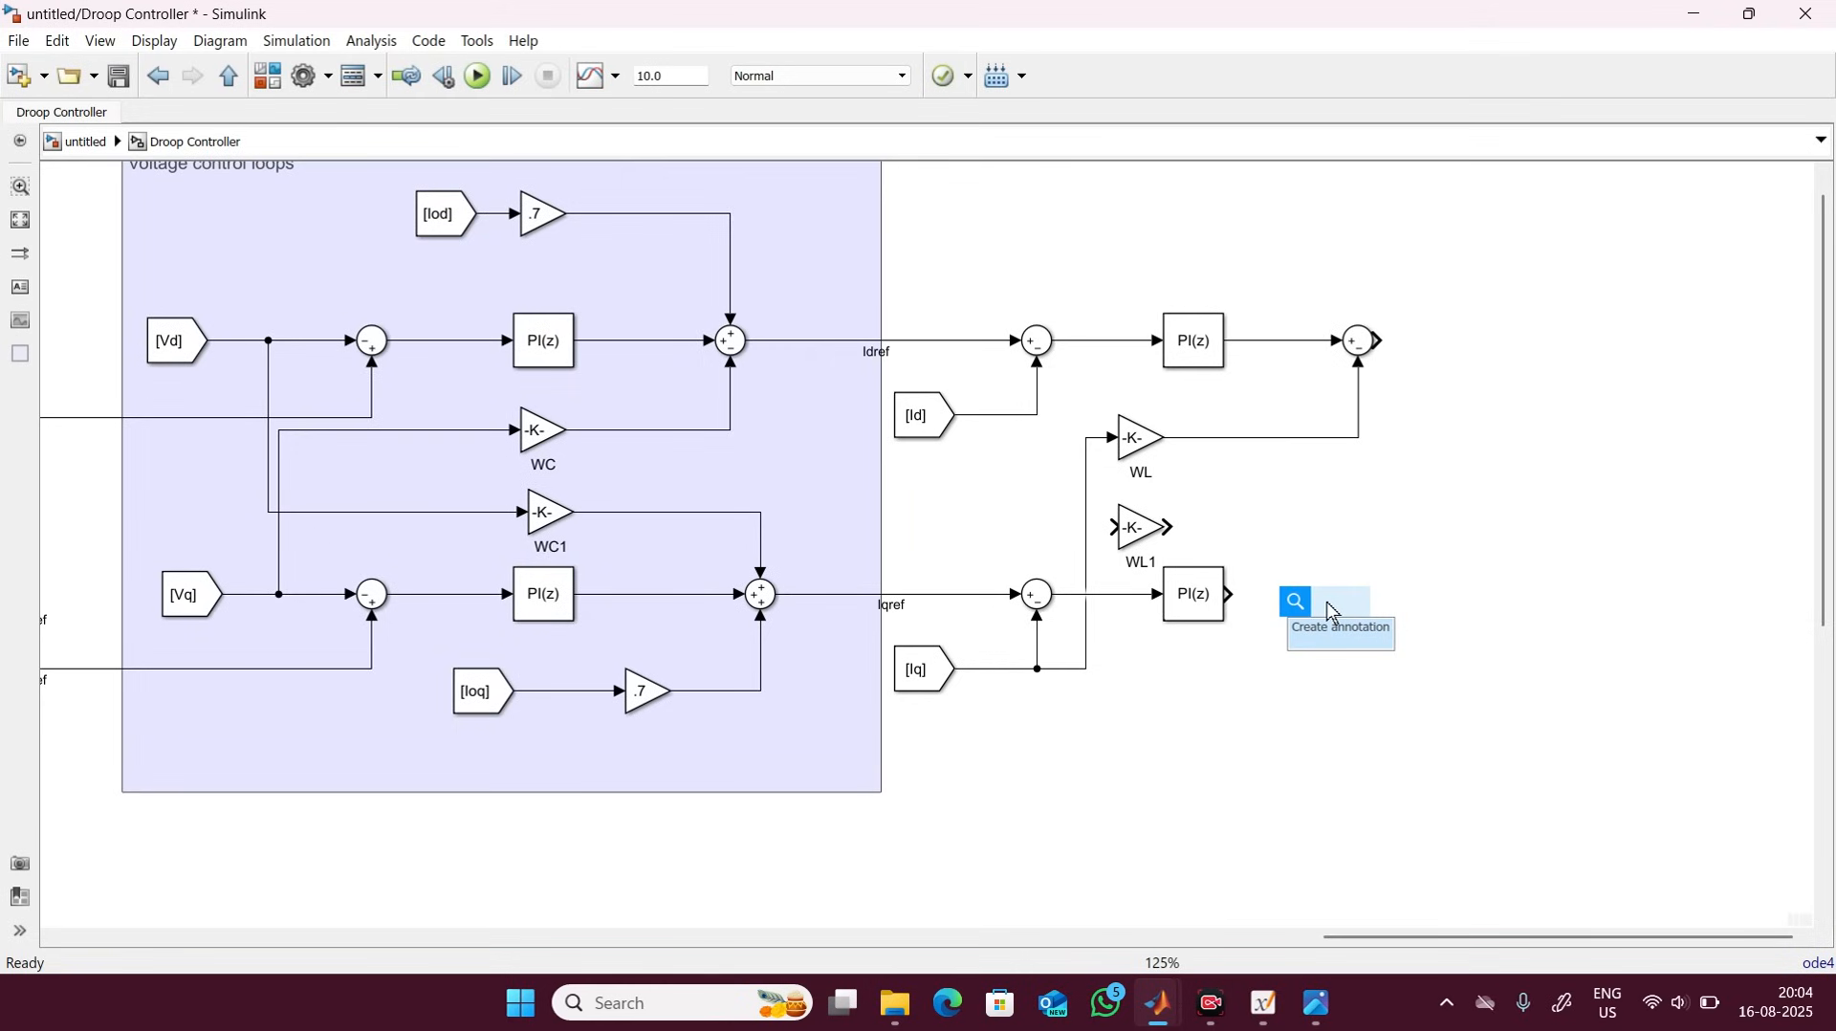
Insert a Sum block beside the Iqref branch's PI controller and set its list of signs to -++.
type("um")
key("Return")
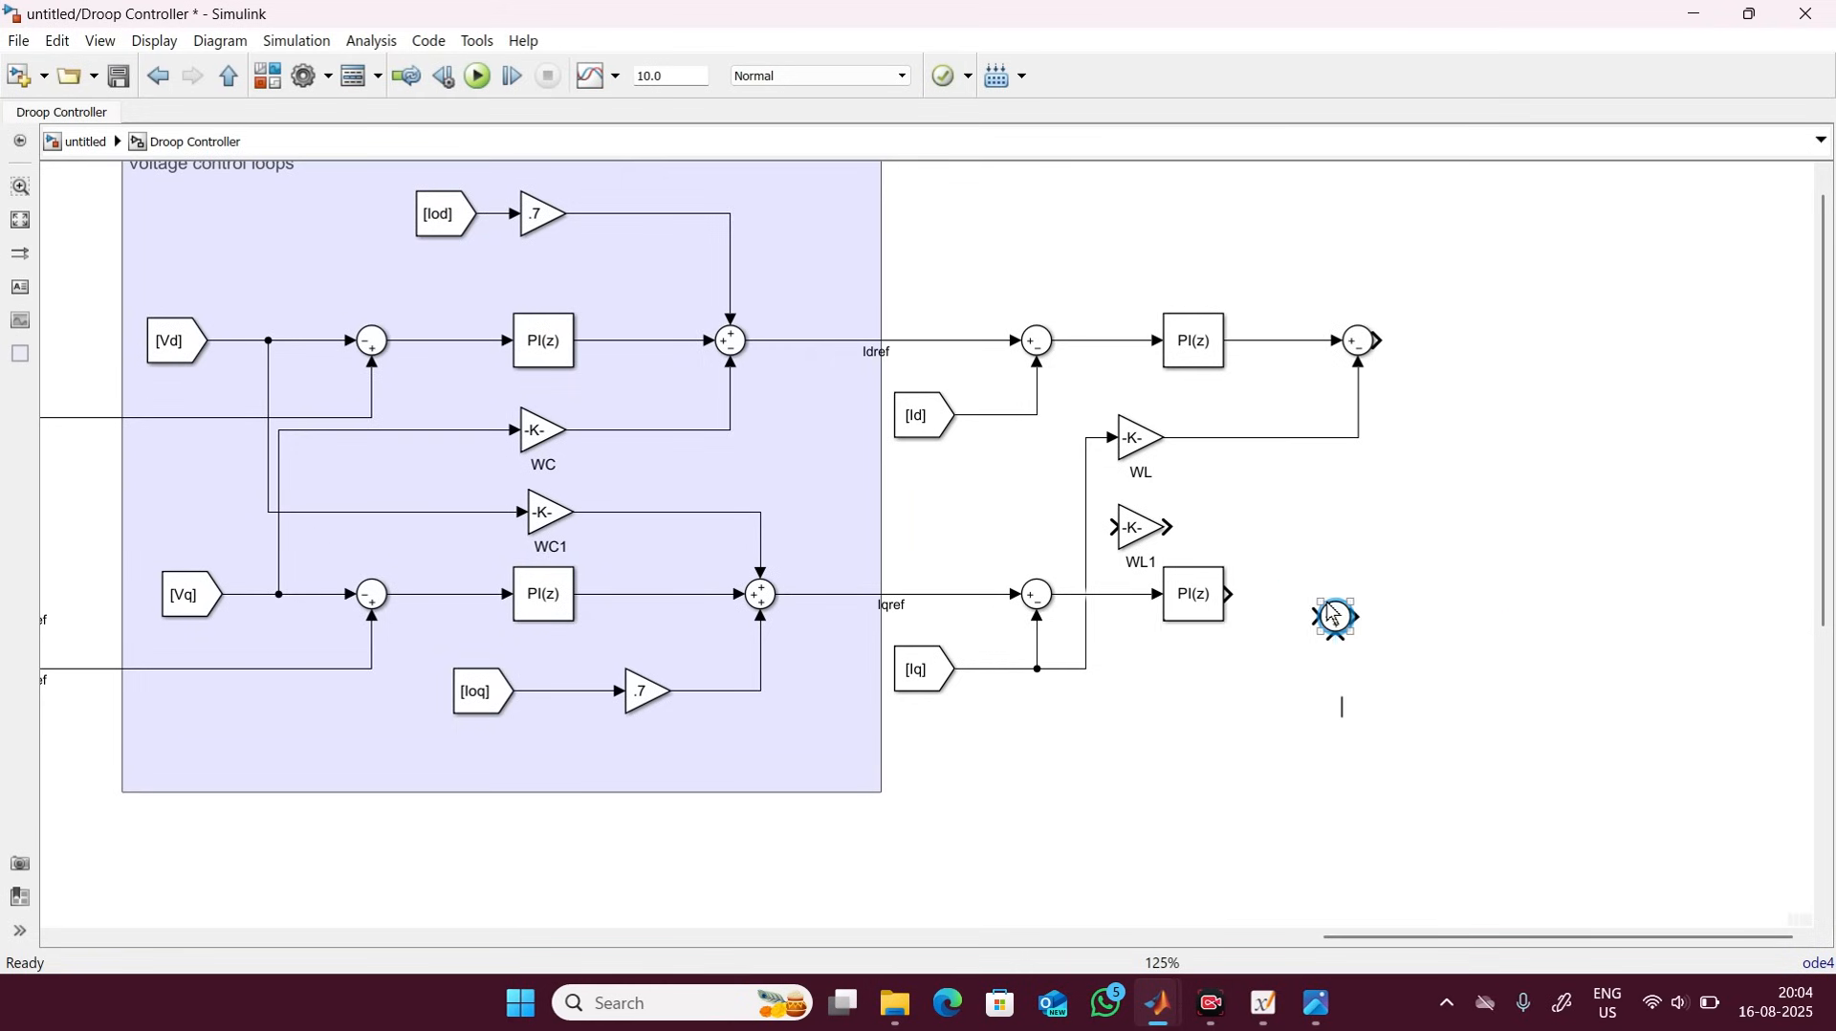
double_click(1336, 617)
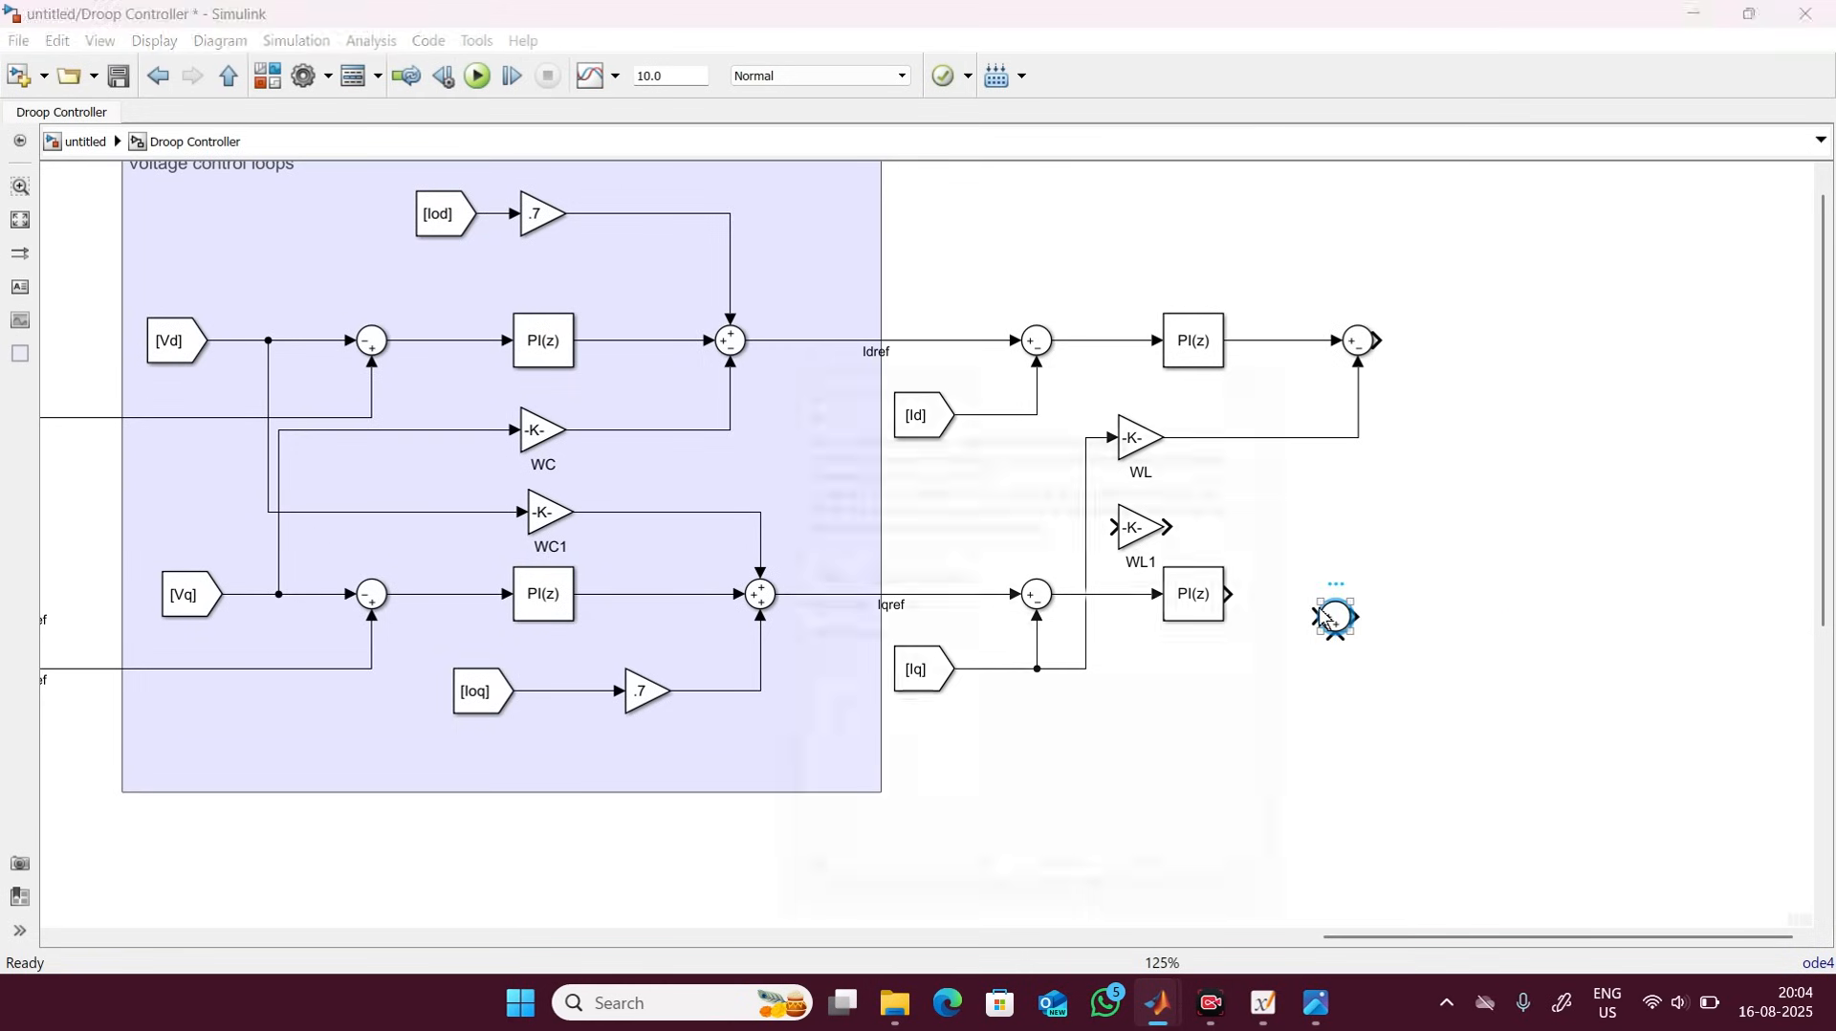
double_click(880, 660)
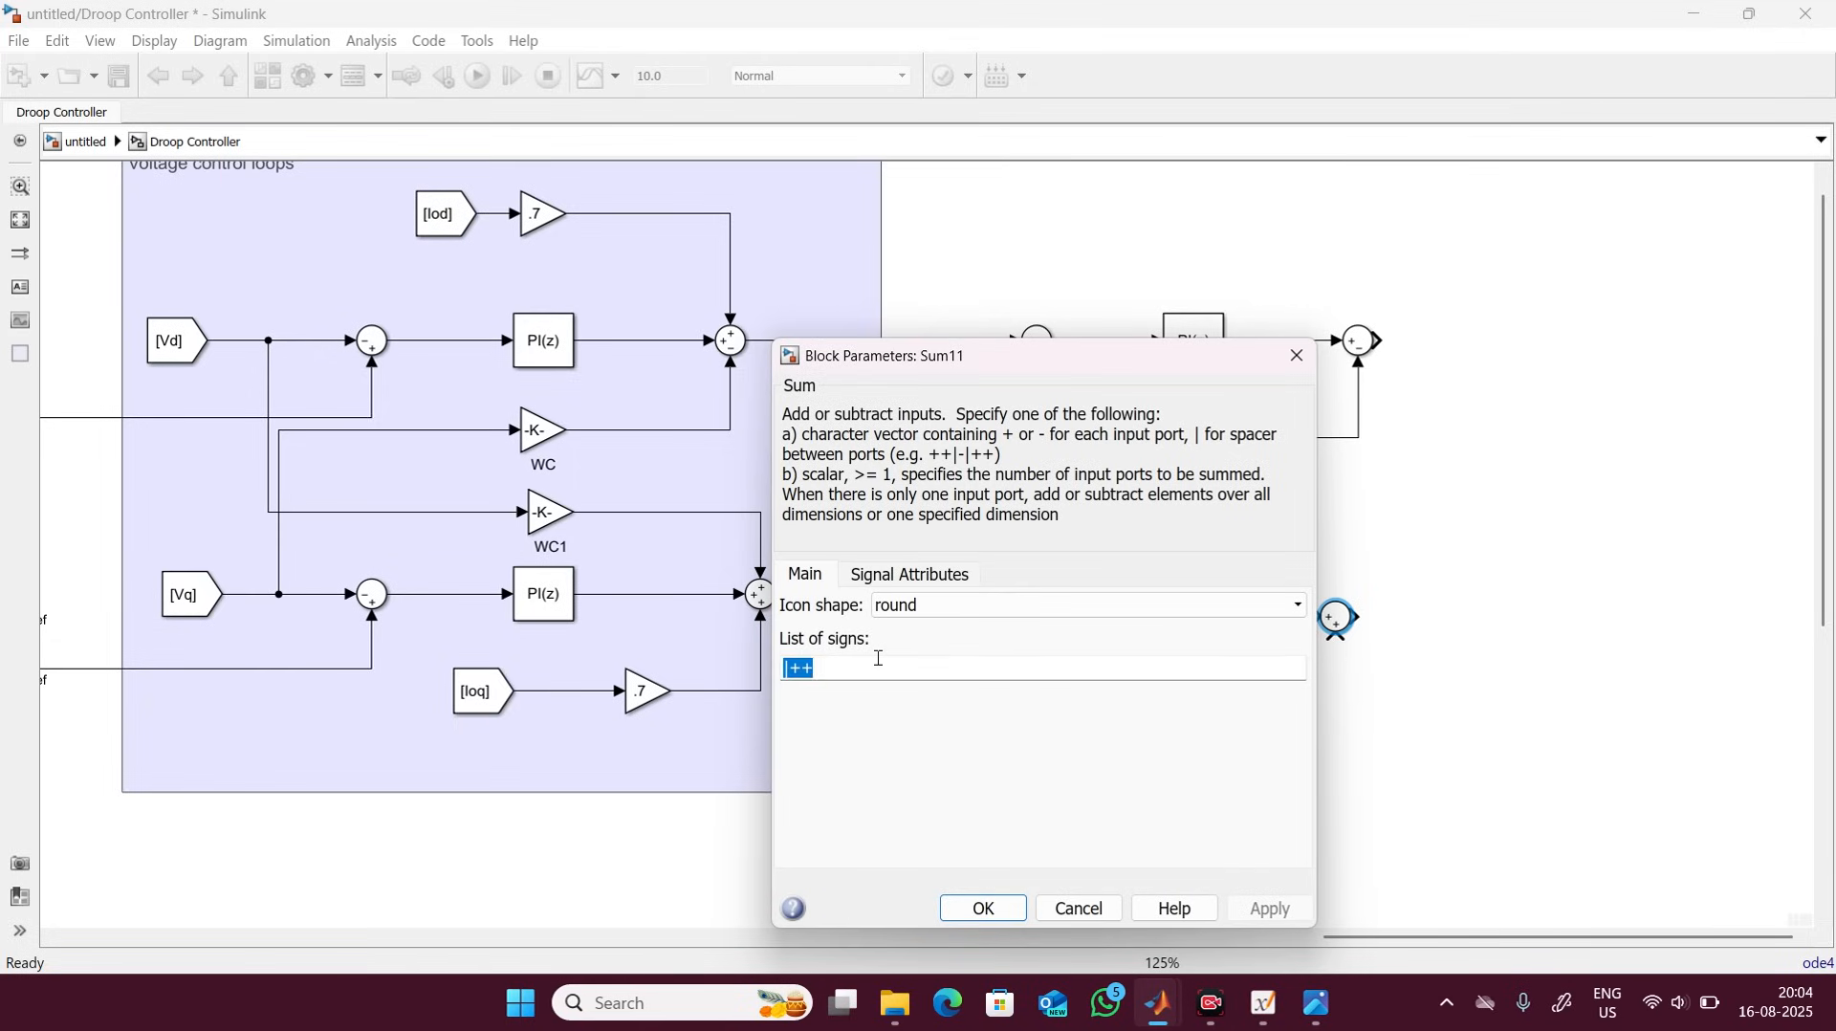
type("+")
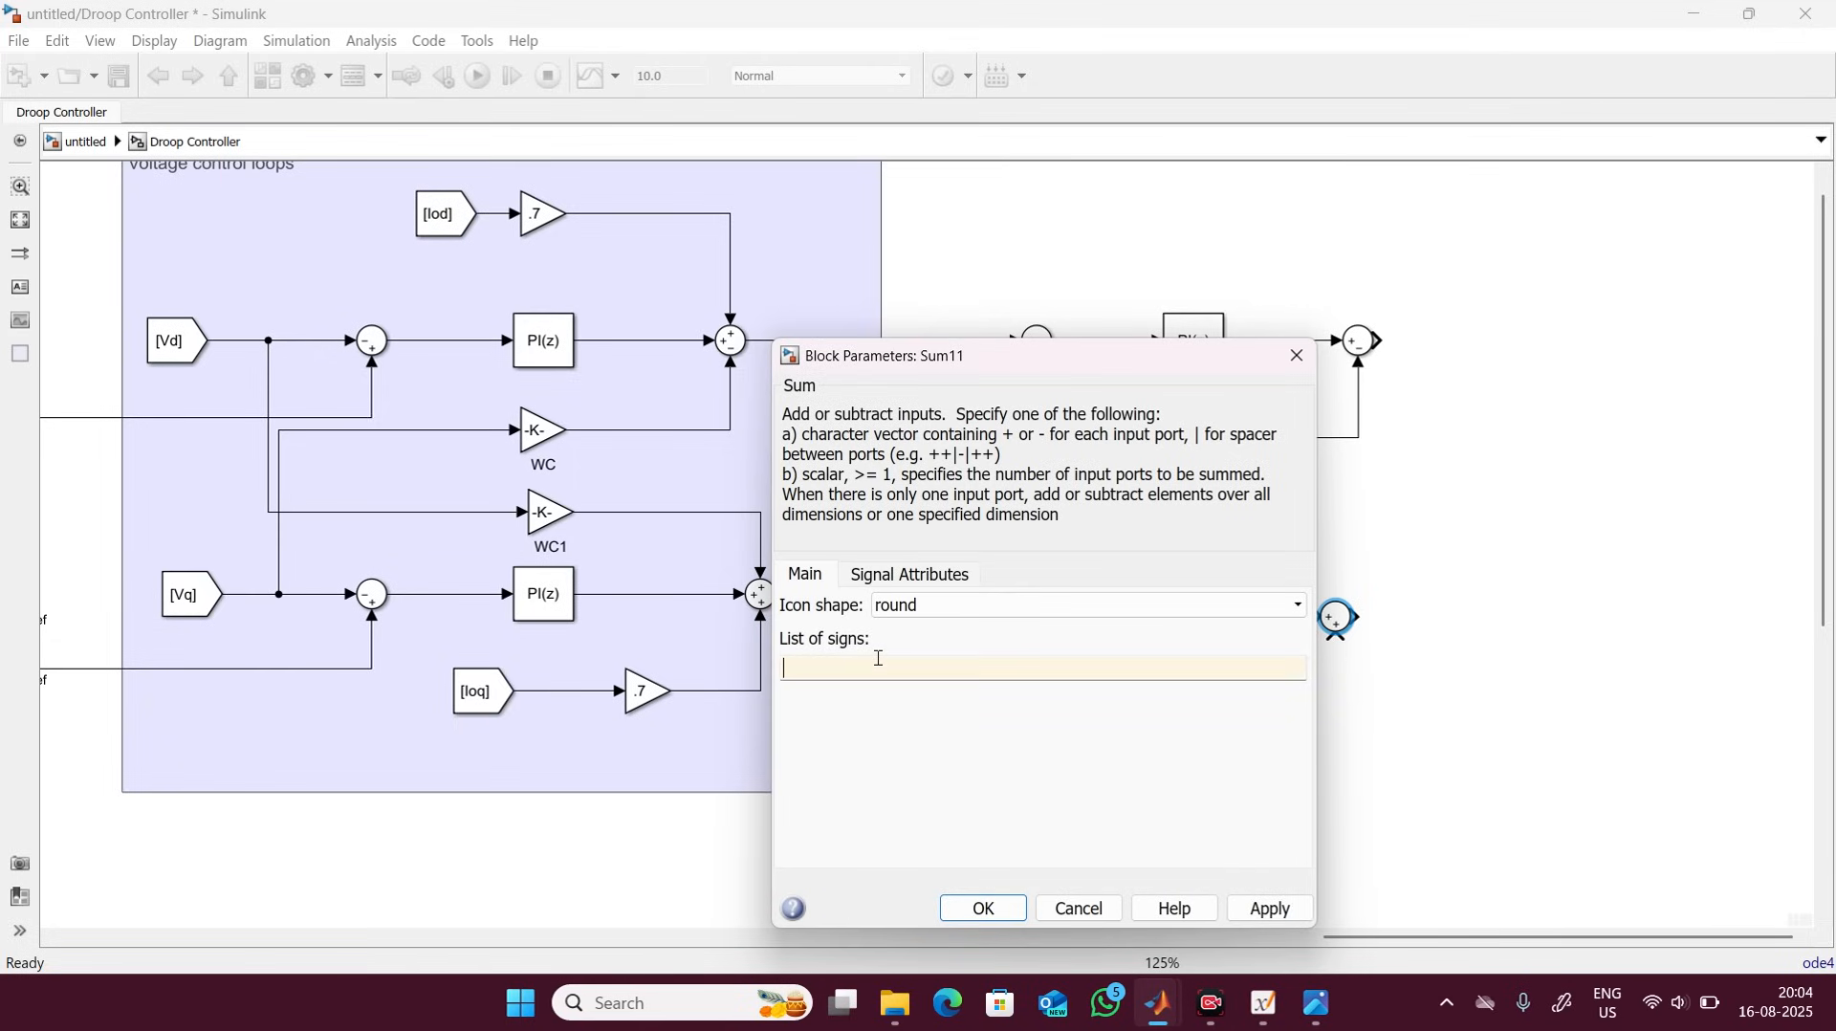
type("++")
key("Return")
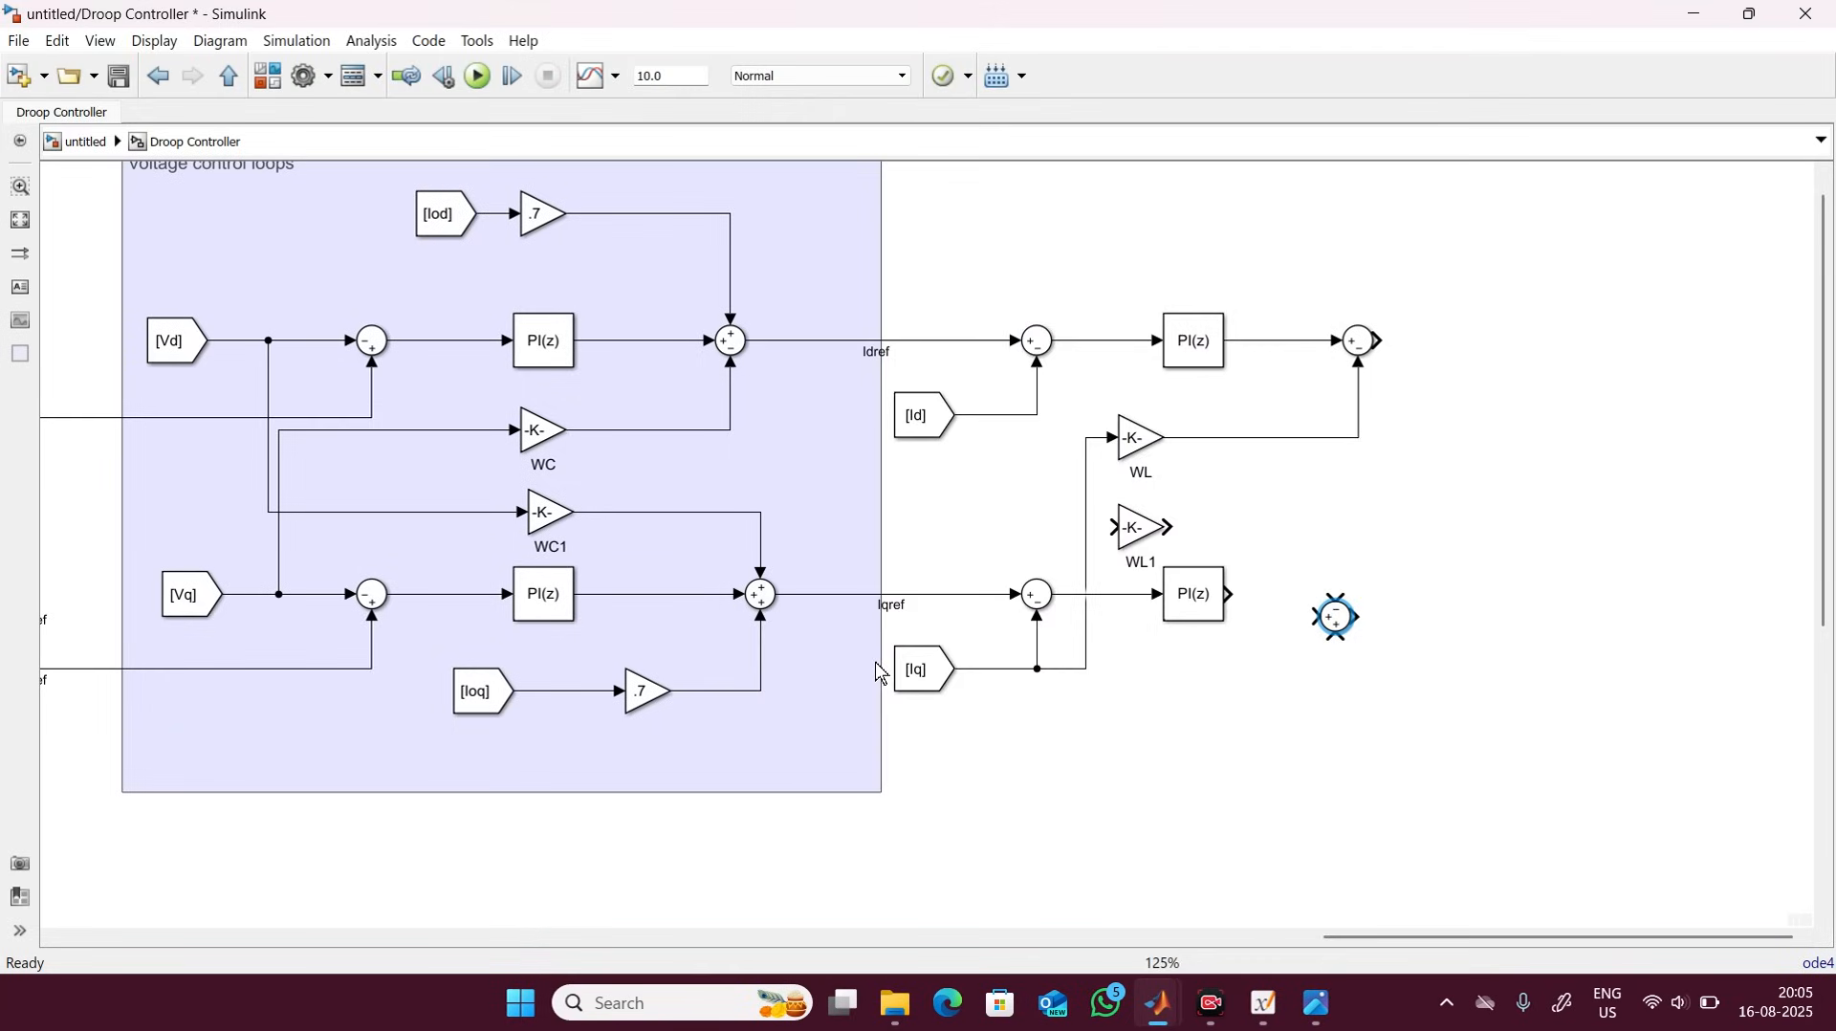
Connect the output of the Iqref branch's PI controller to the new Sum block.
double_click(1325, 619)
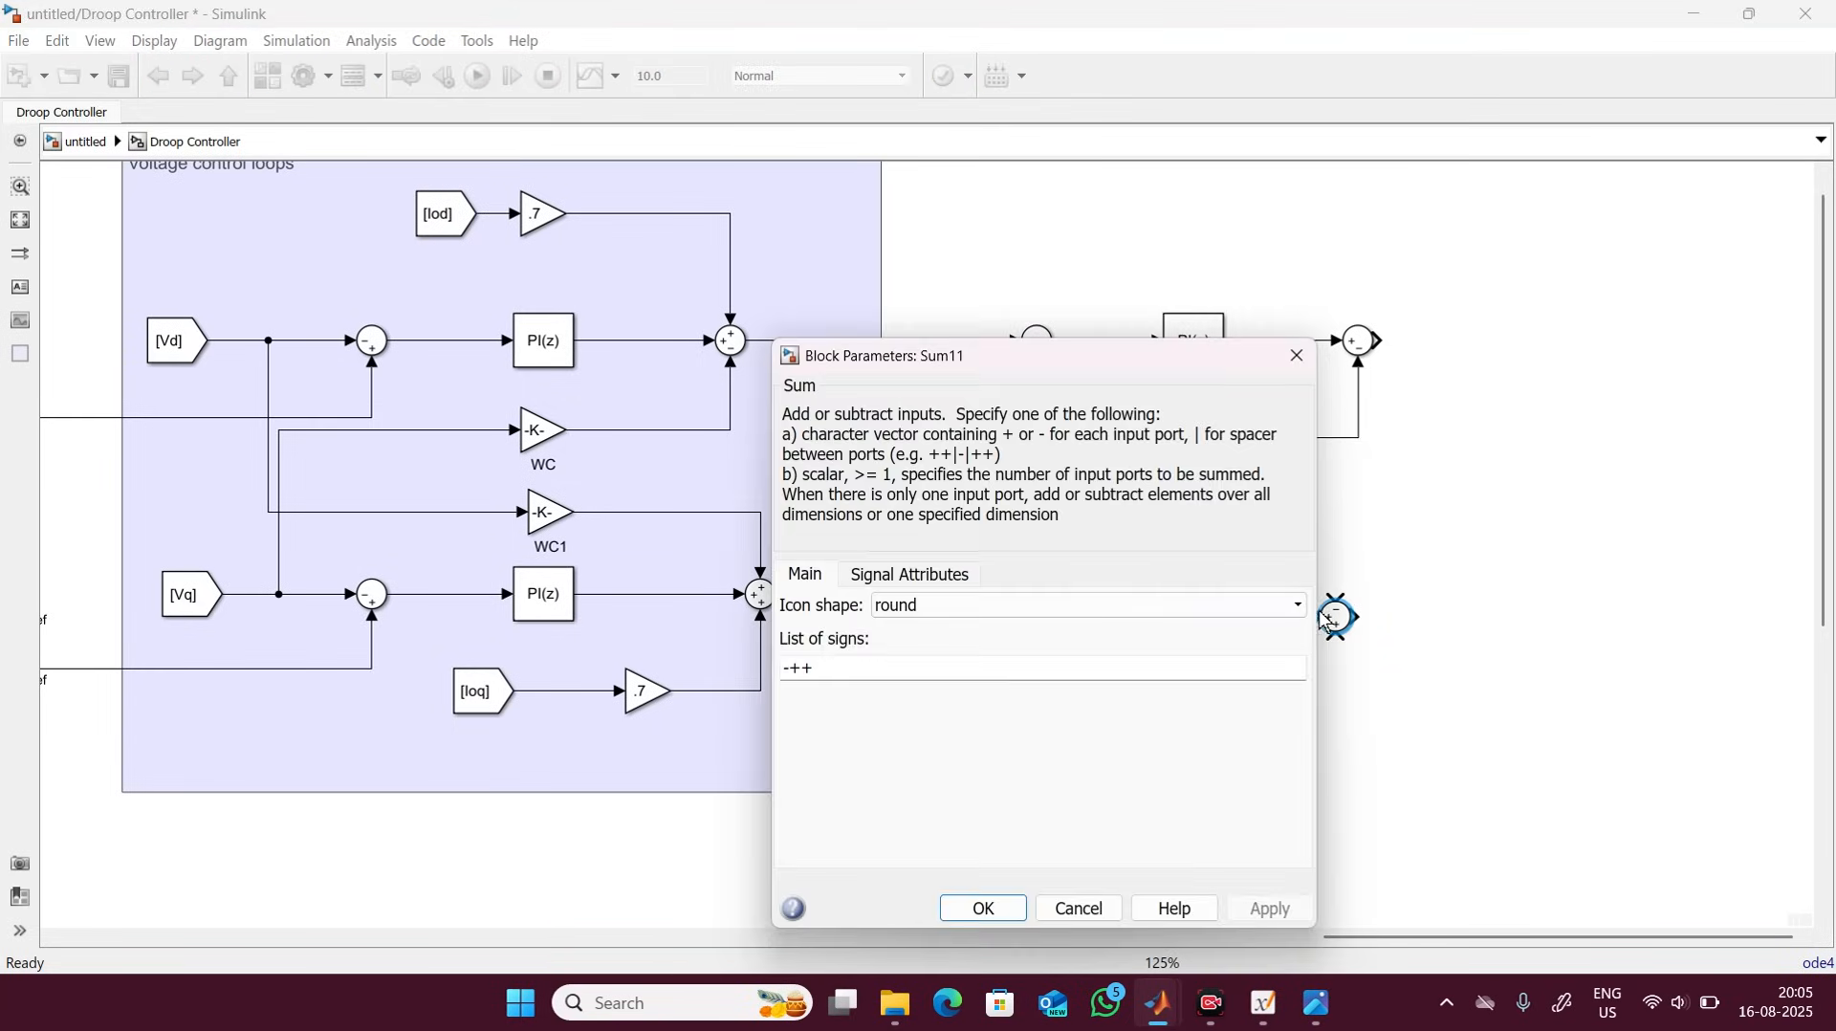
double_click(834, 655)
left_click(1297, 356)
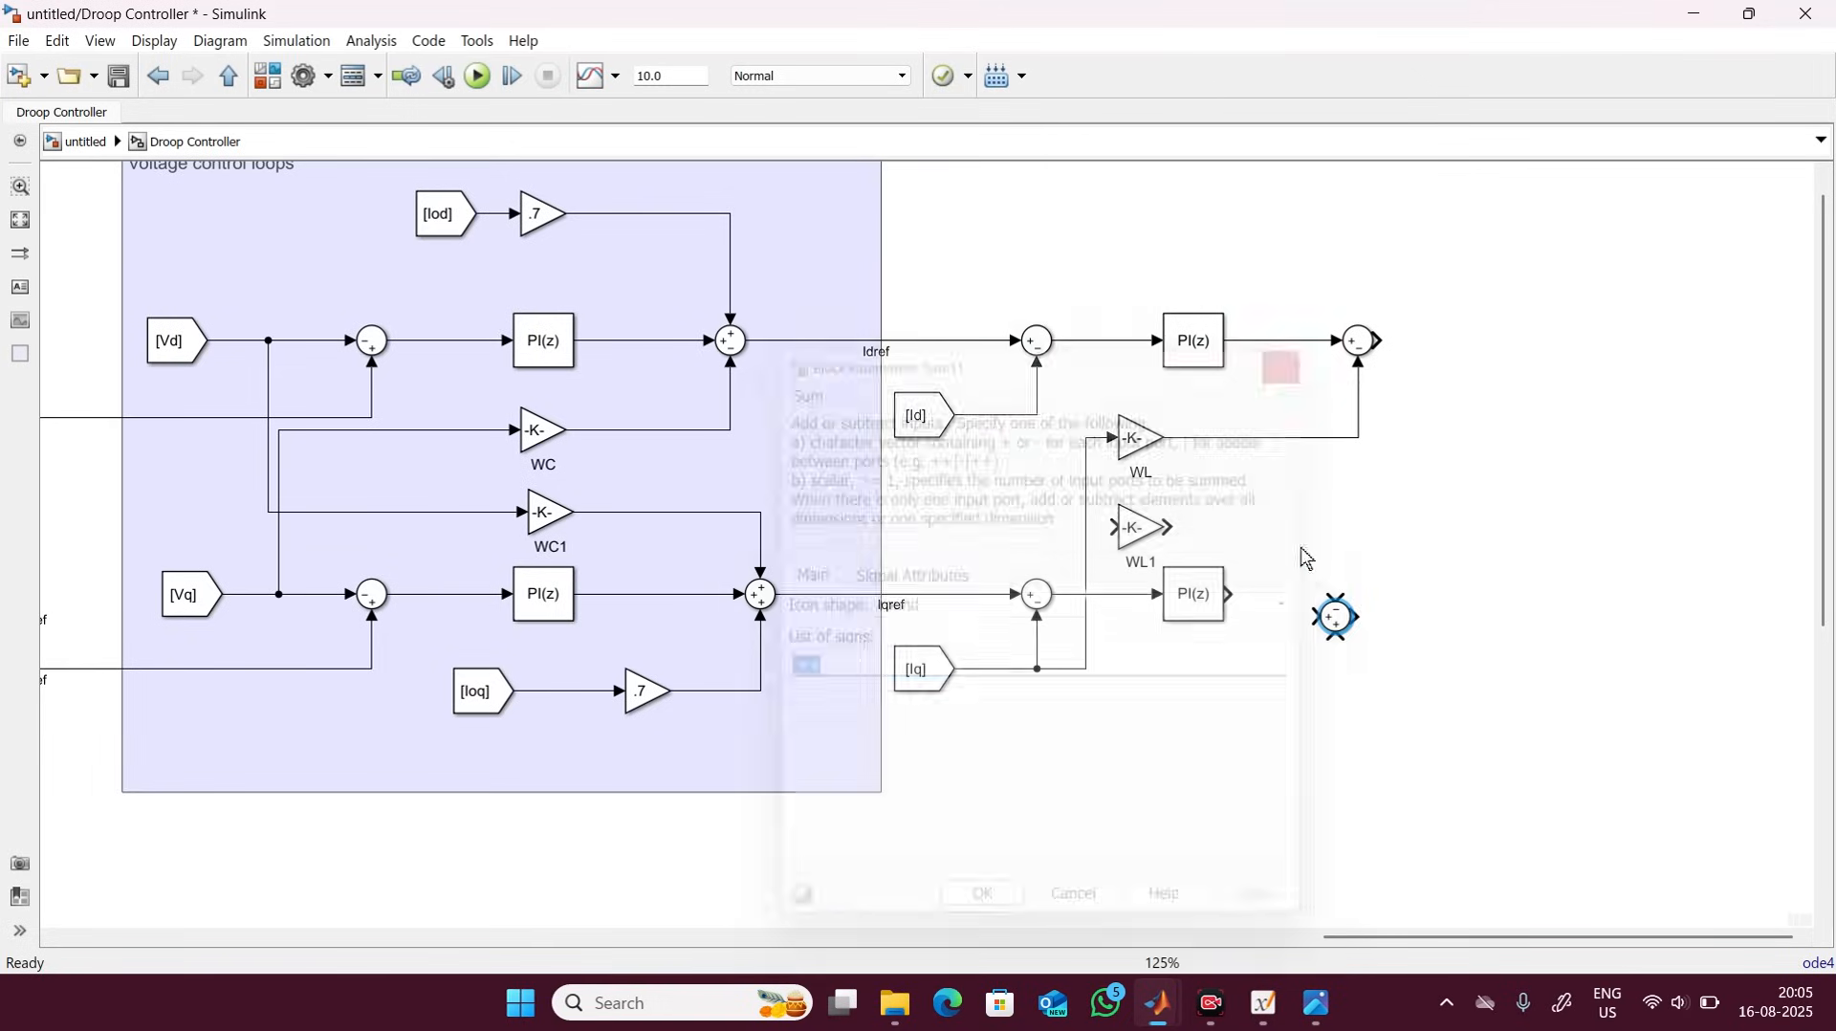
left_click_drag(1231, 595, 1327, 585)
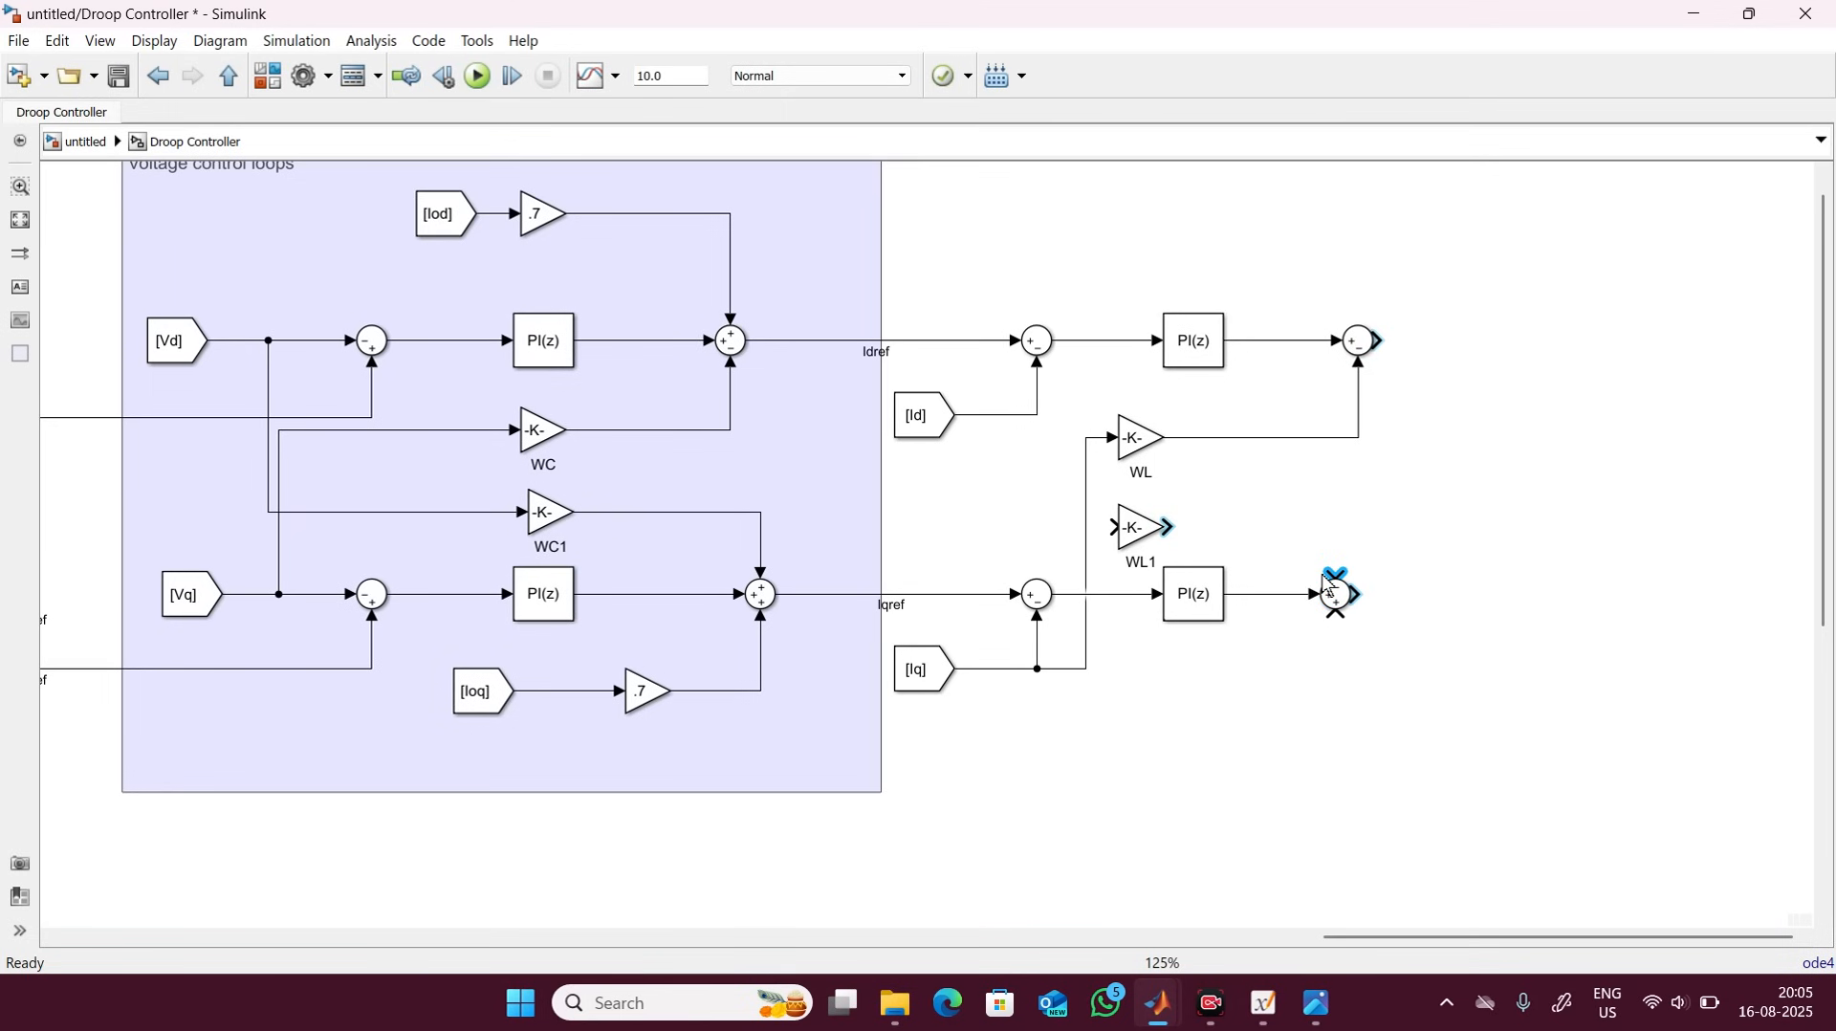
Set the list of signs of the Sum block after the Iqref branch's PI controller to ++.
double_click(1334, 589)
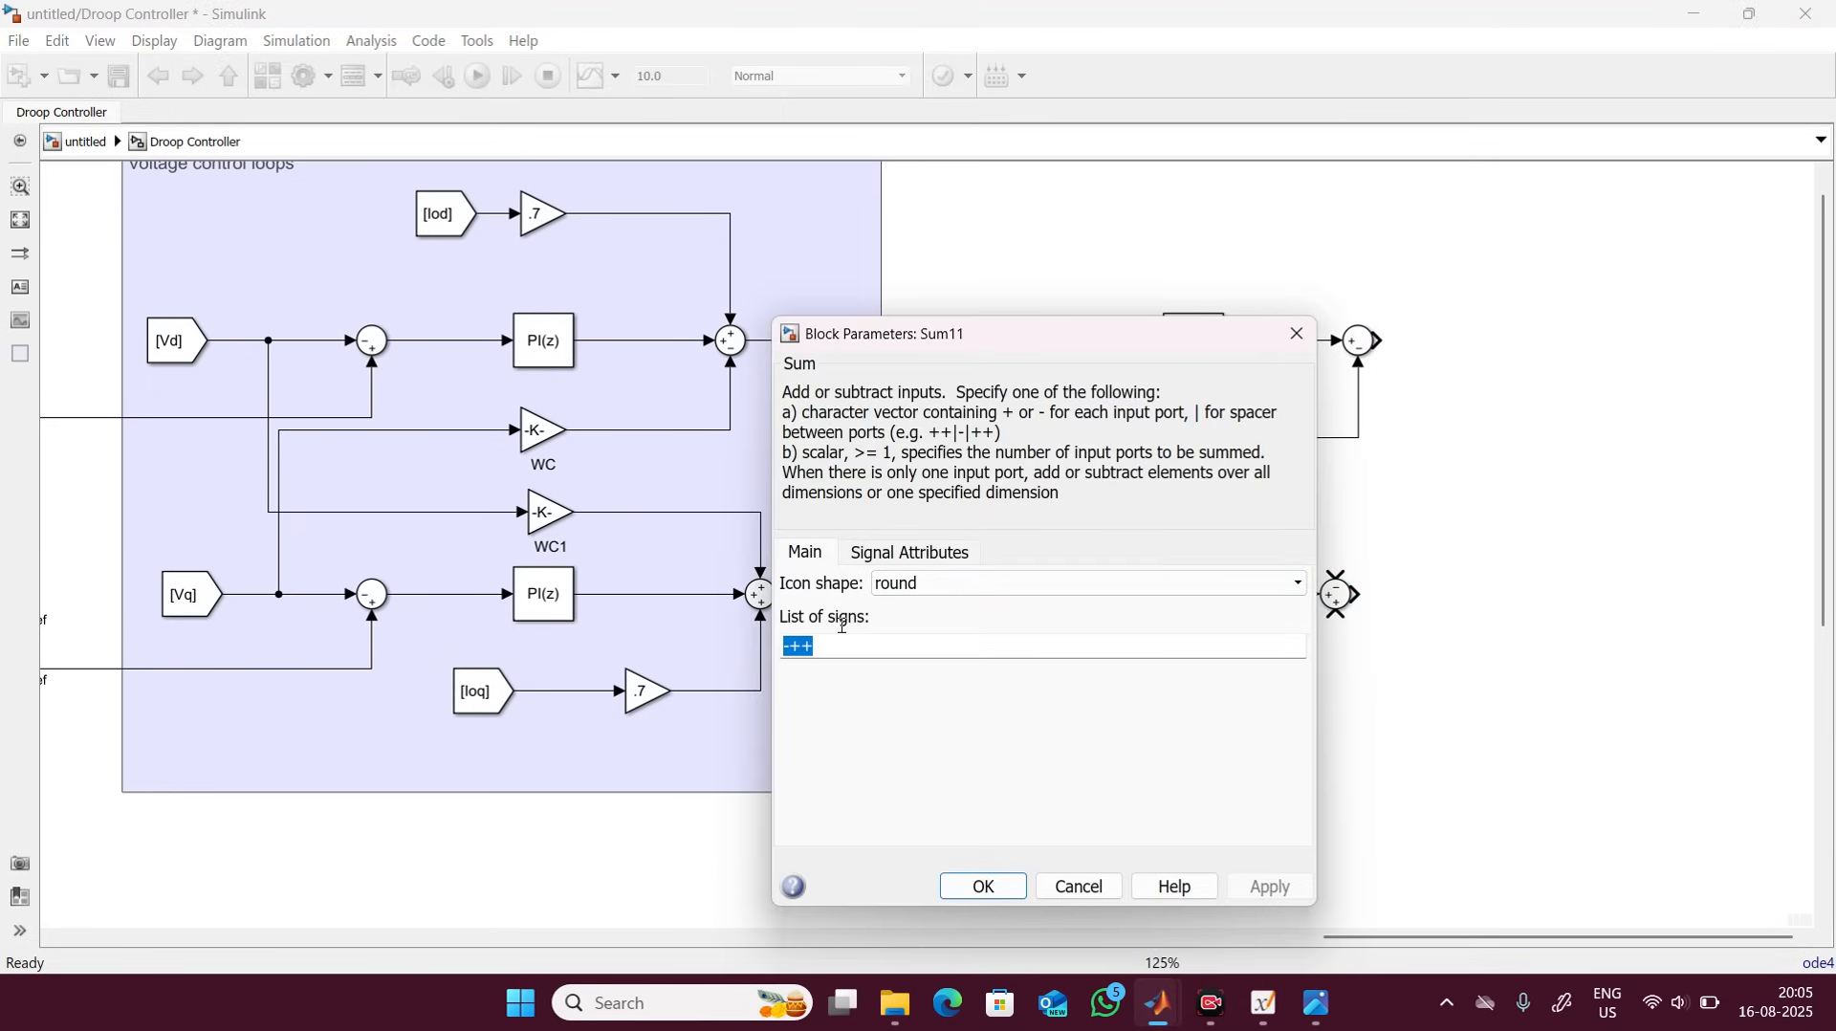
key("Left")
key("Left")
key("BackSpace")
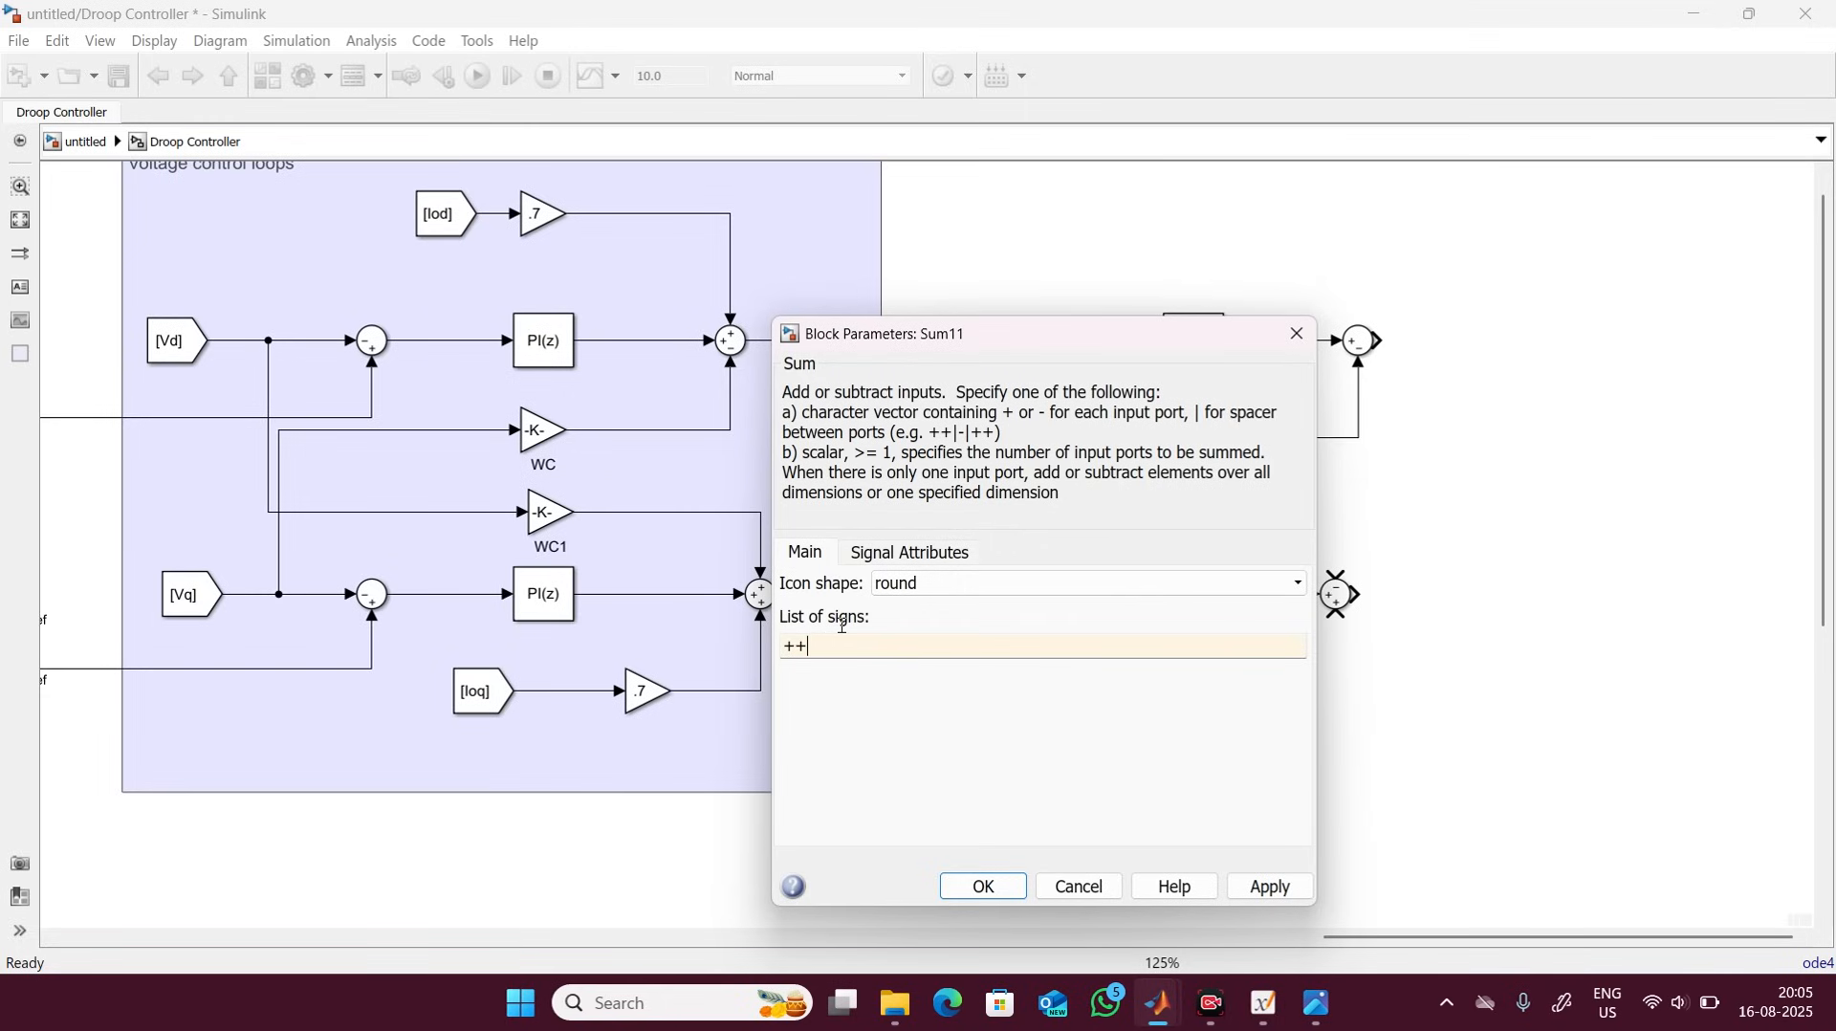
key("Return")
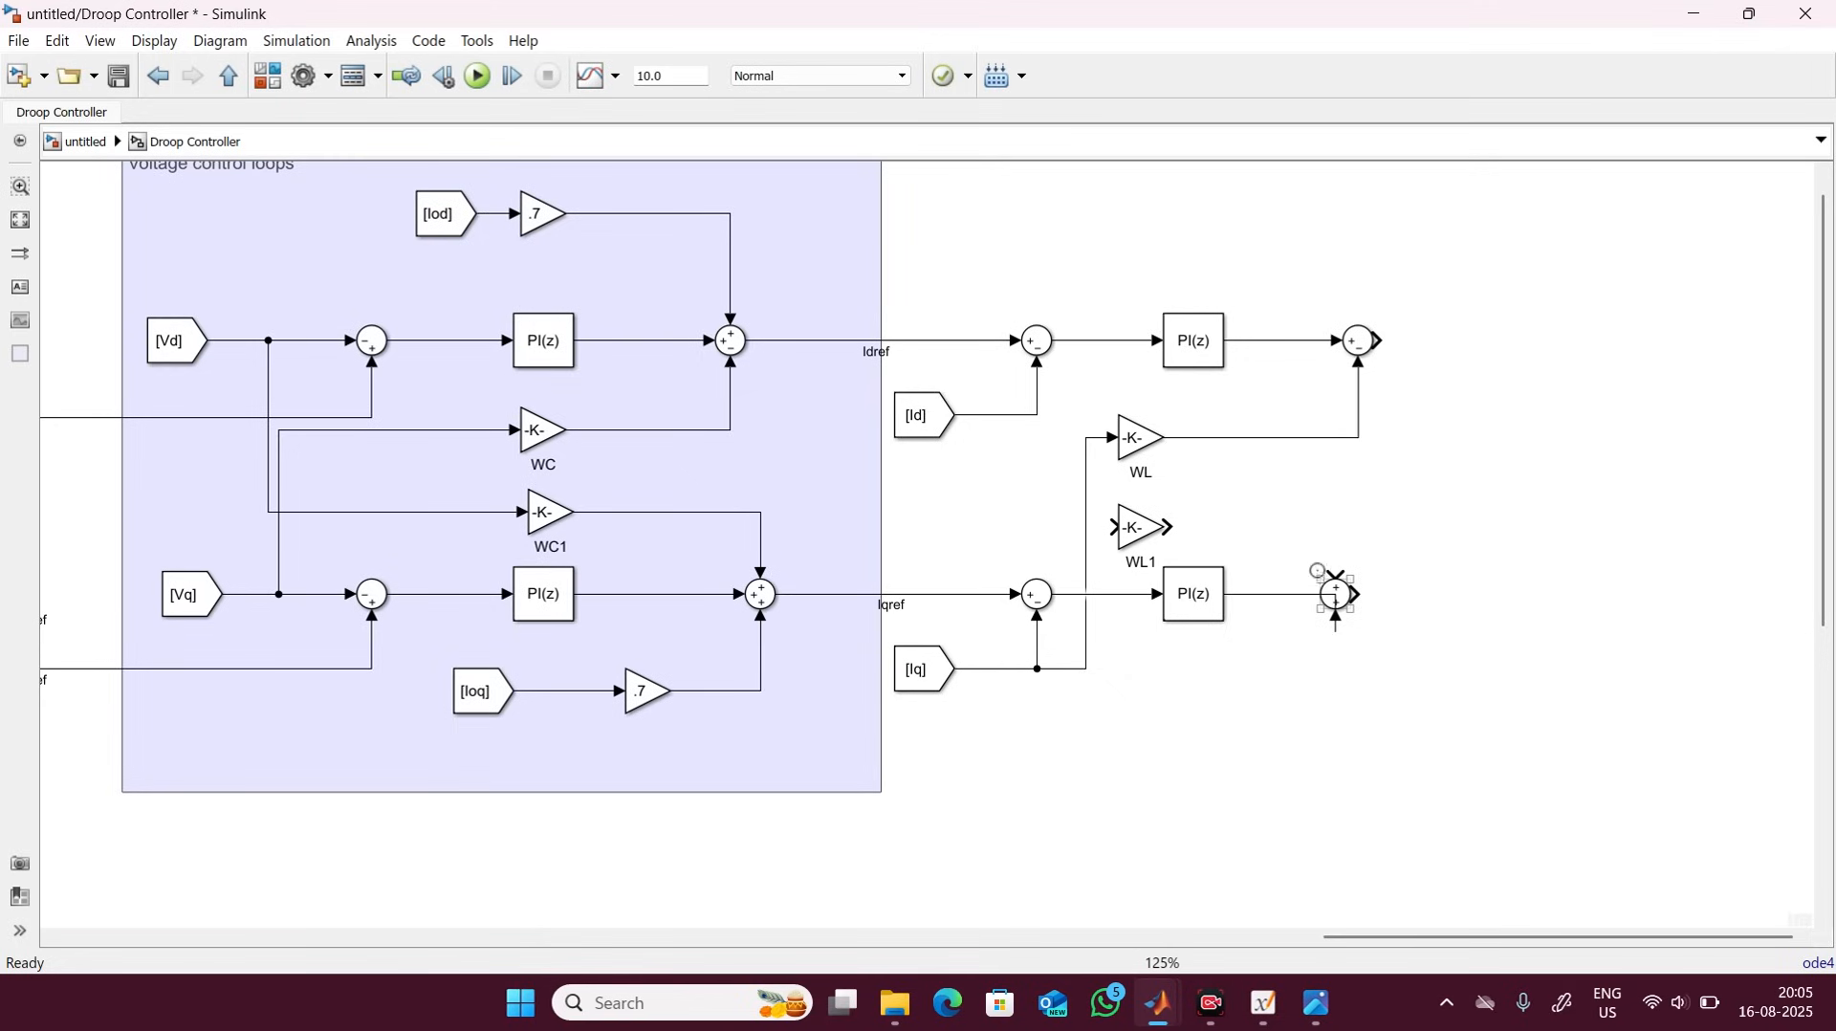
Connect WL1's output to the Iqref output Sum block's upper input, with the PI controller feeding its lower input.
left_click_drag(1318, 572, 1143, 504)
left_click(1358, 575)
scroll(1349, 560, "up", 1)
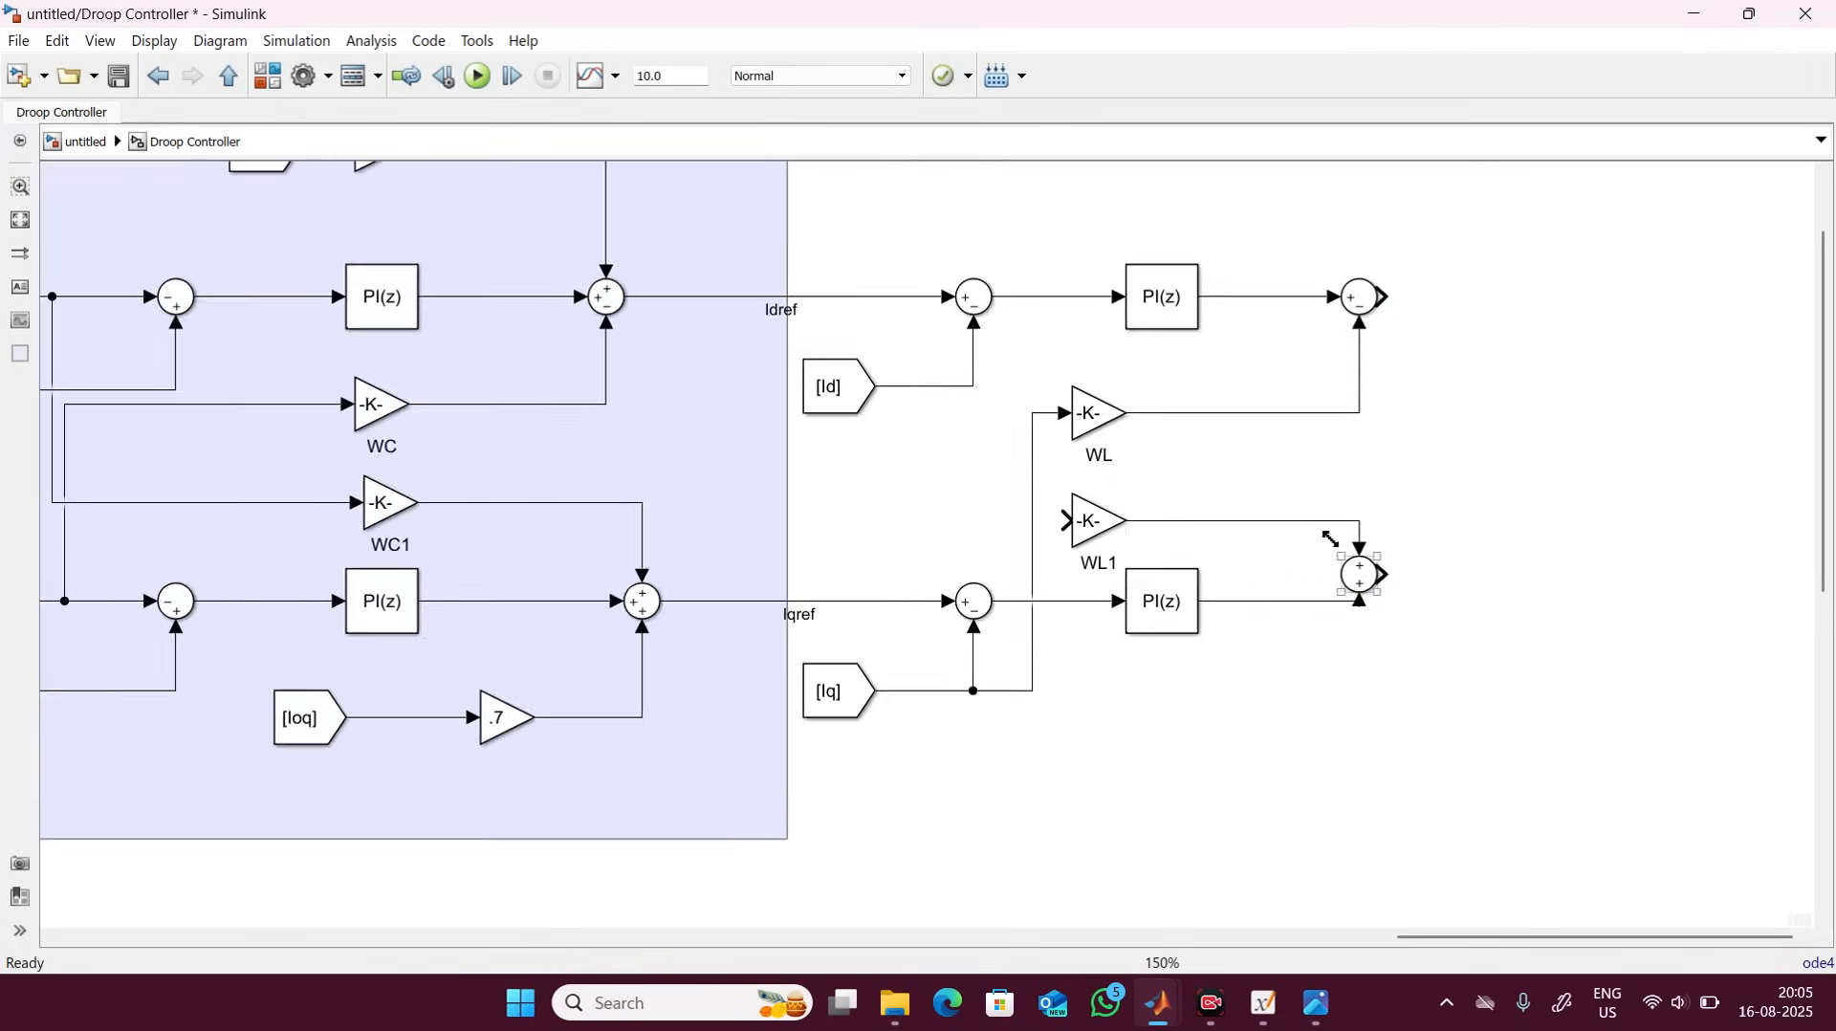
left_click(1093, 519)
left_click_drag(1044, 496, 926, 372)
left_click_drag(990, 424, 891, 423)
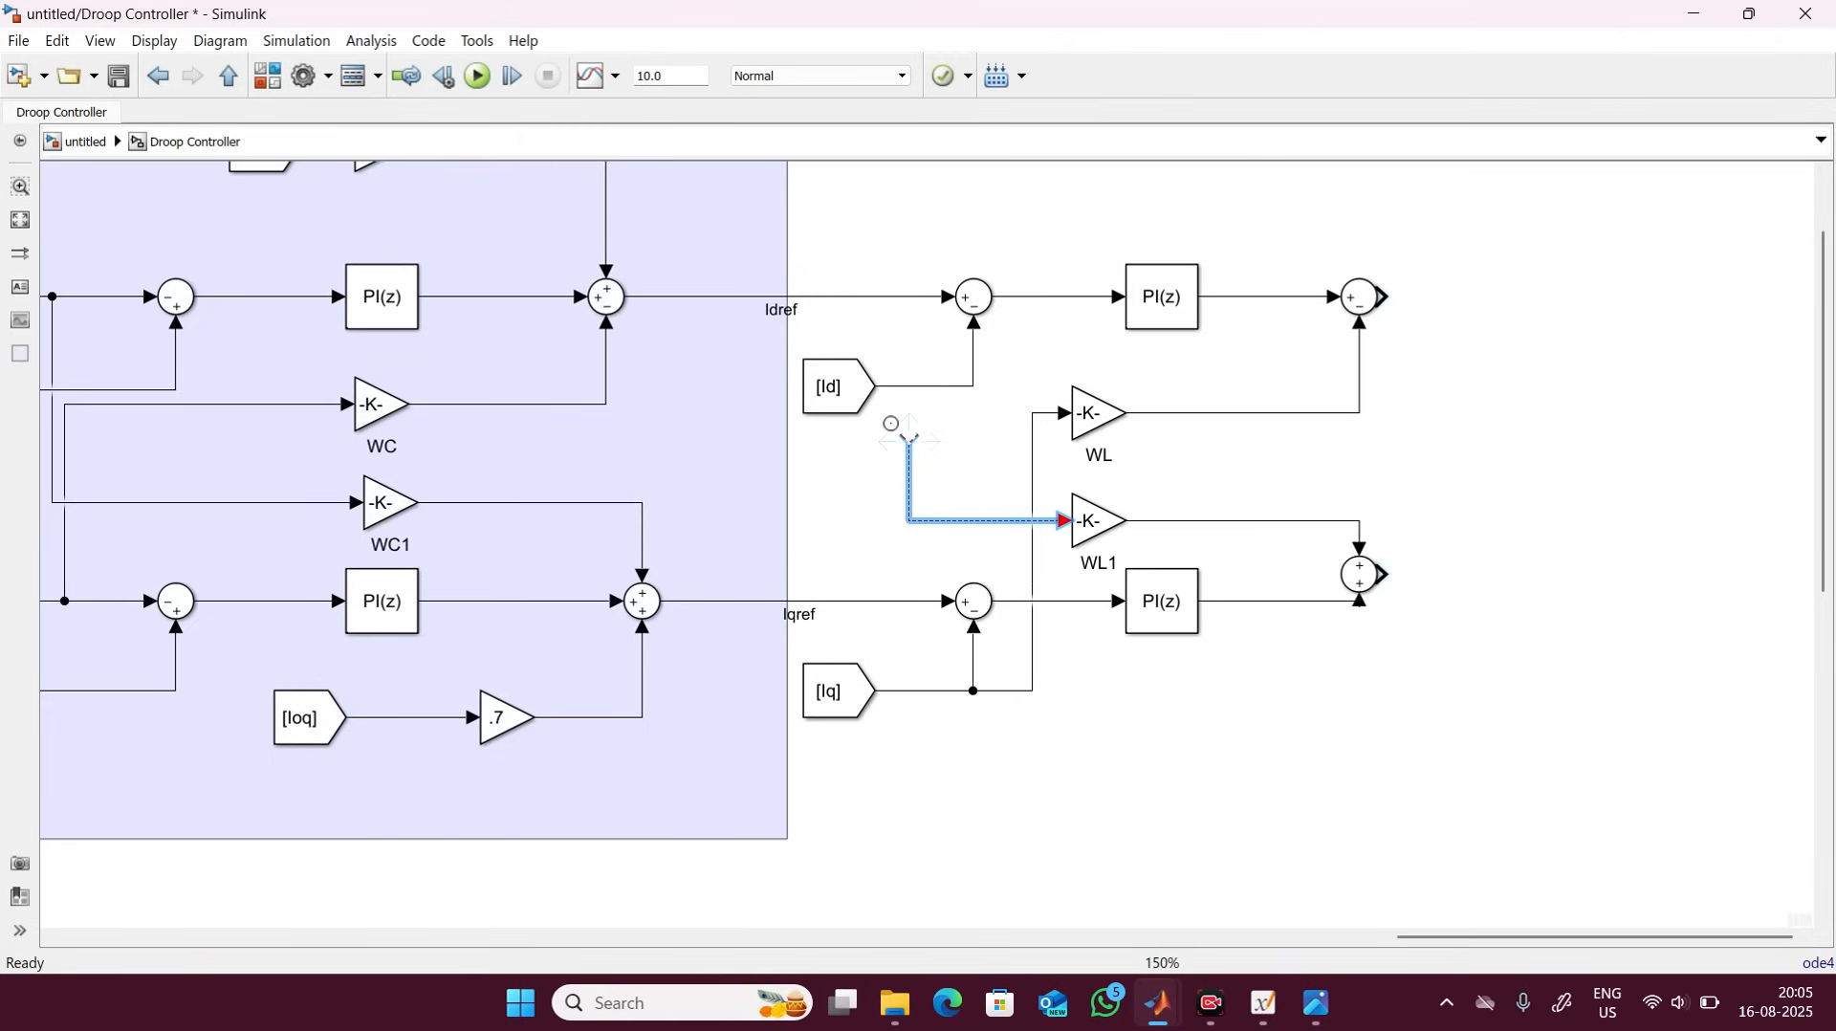
key("Delete")
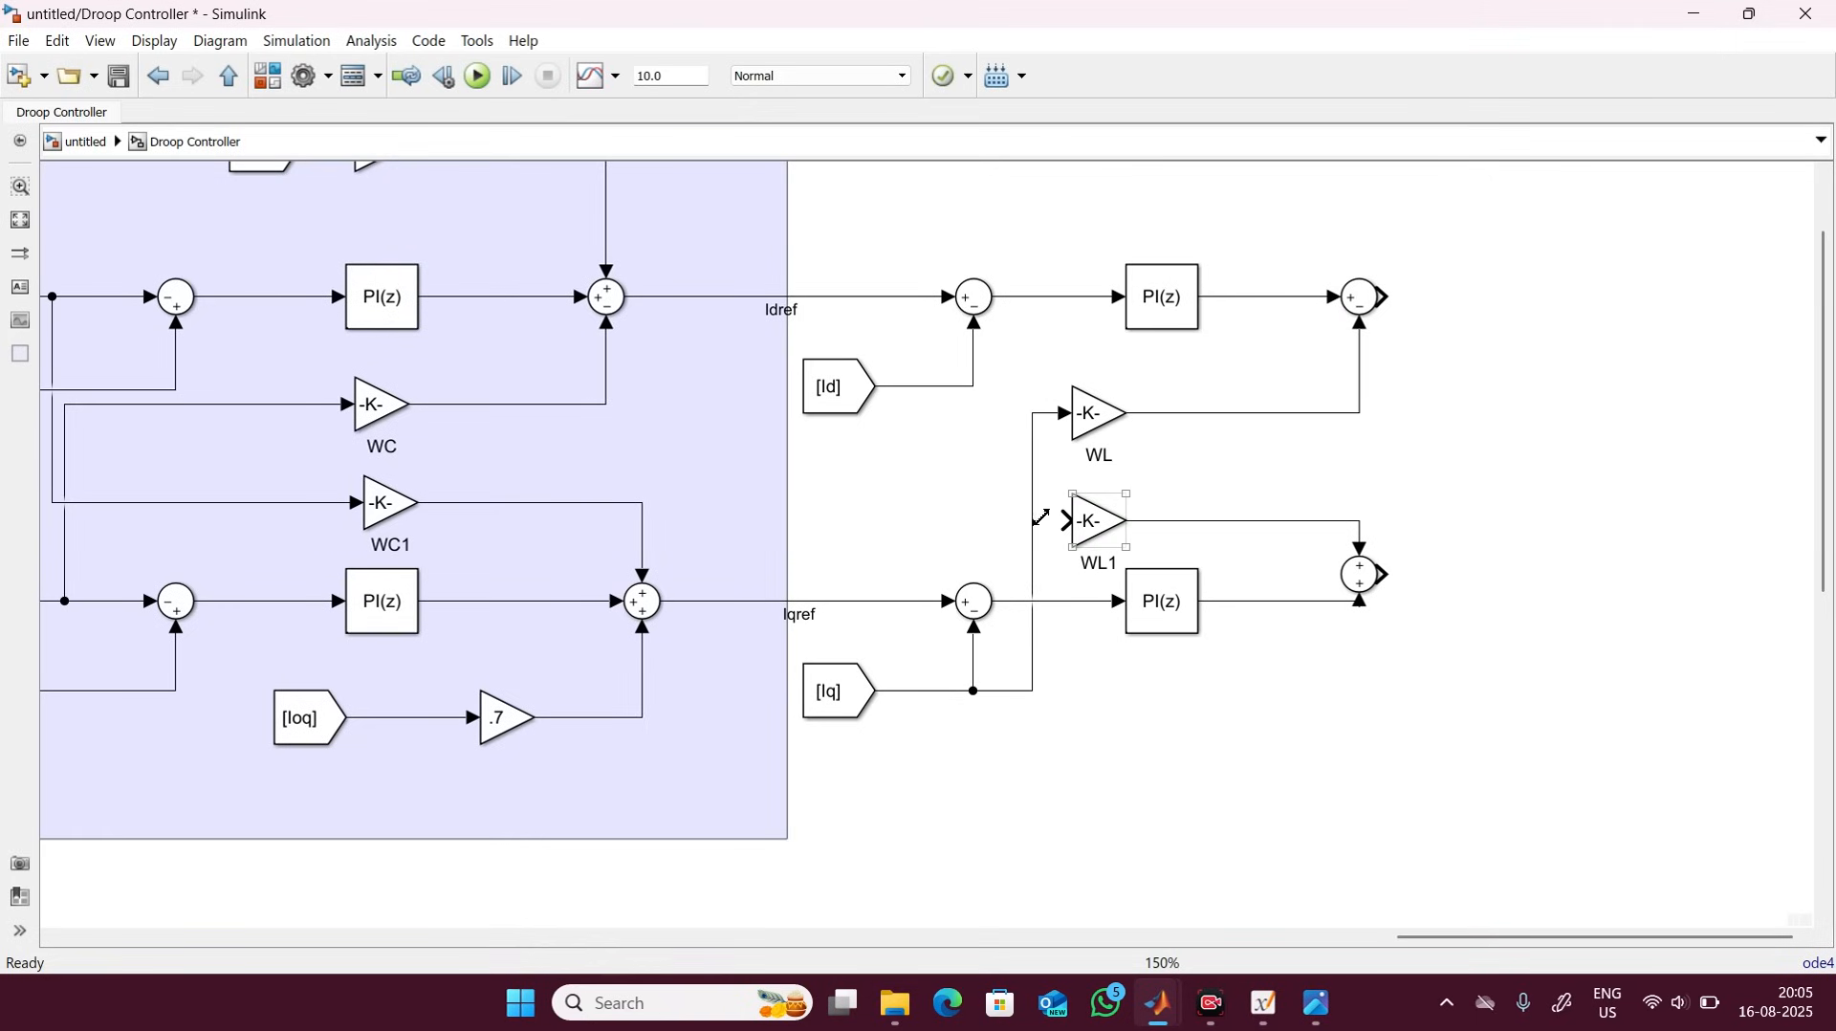
Branch the Id signal into the input of the WL1 gain.
left_click_drag(1046, 499, 920, 366)
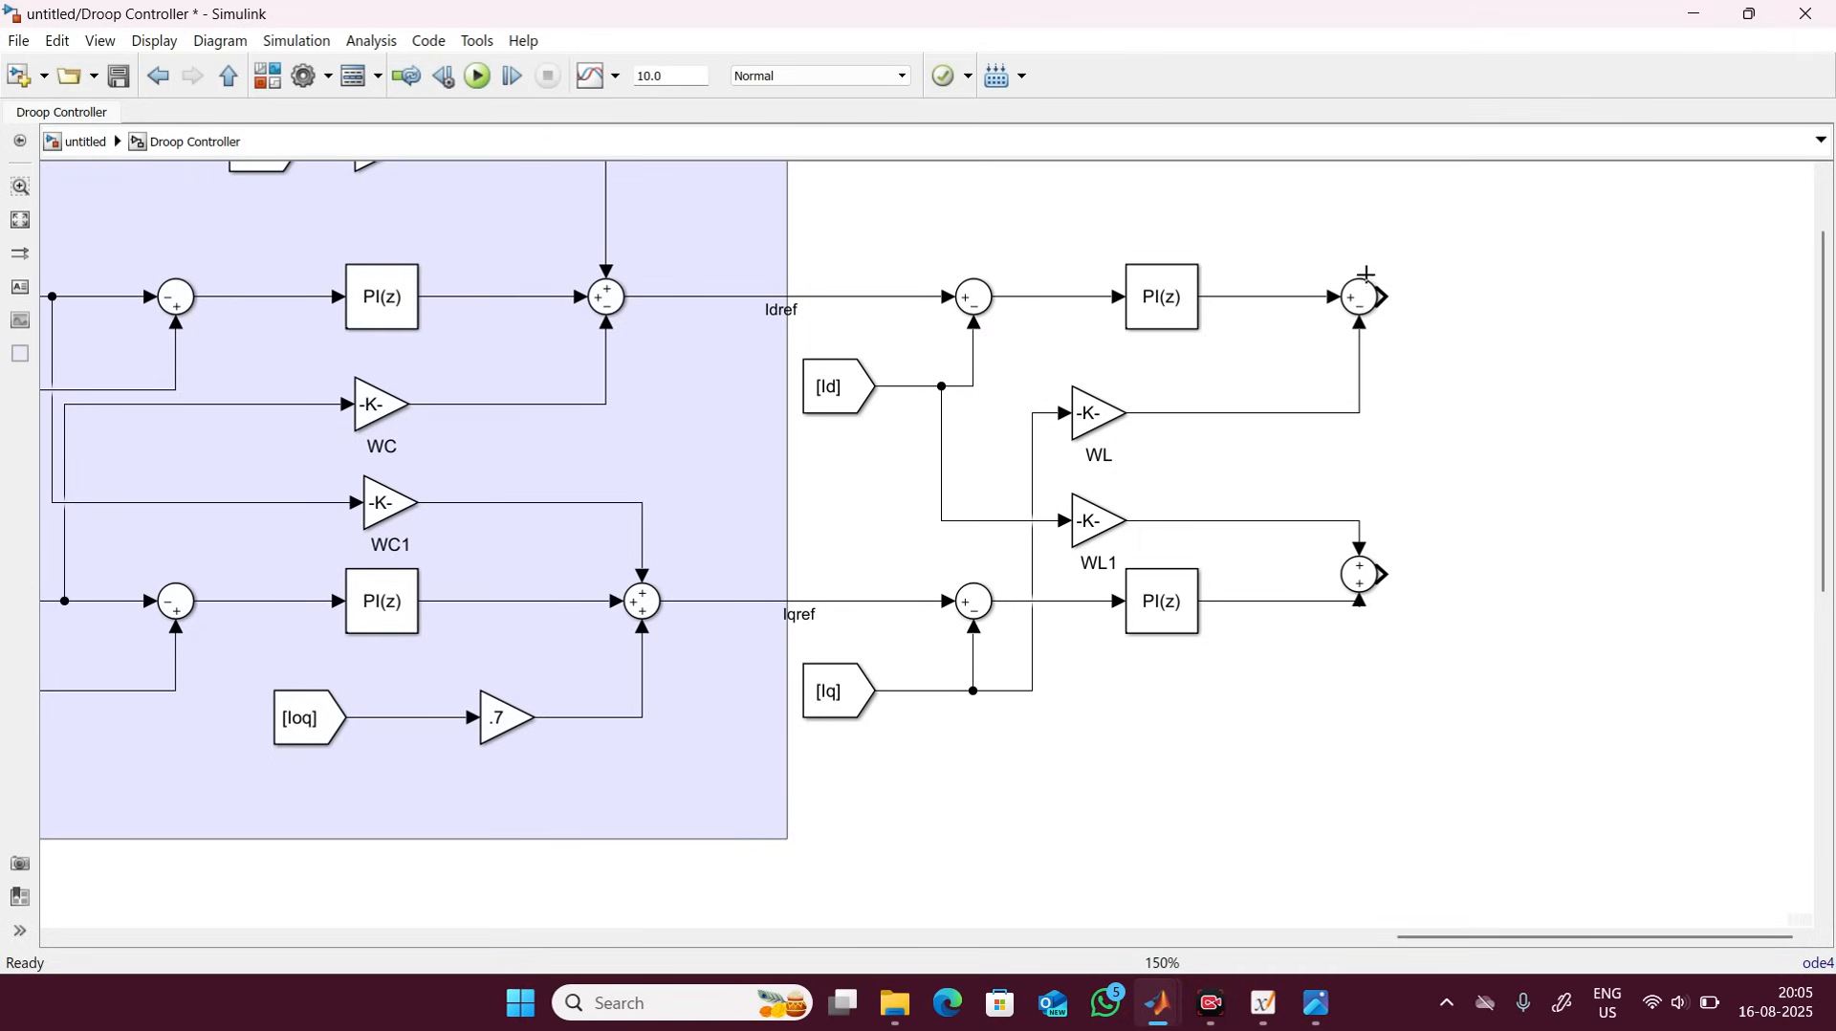
Draw output signal lines from the two final Sum blocks and label them ud for the Idref branch and uq for the Iqref branch.
left_click_drag(1386, 297, 1590, 277)
left_click(1498, 298)
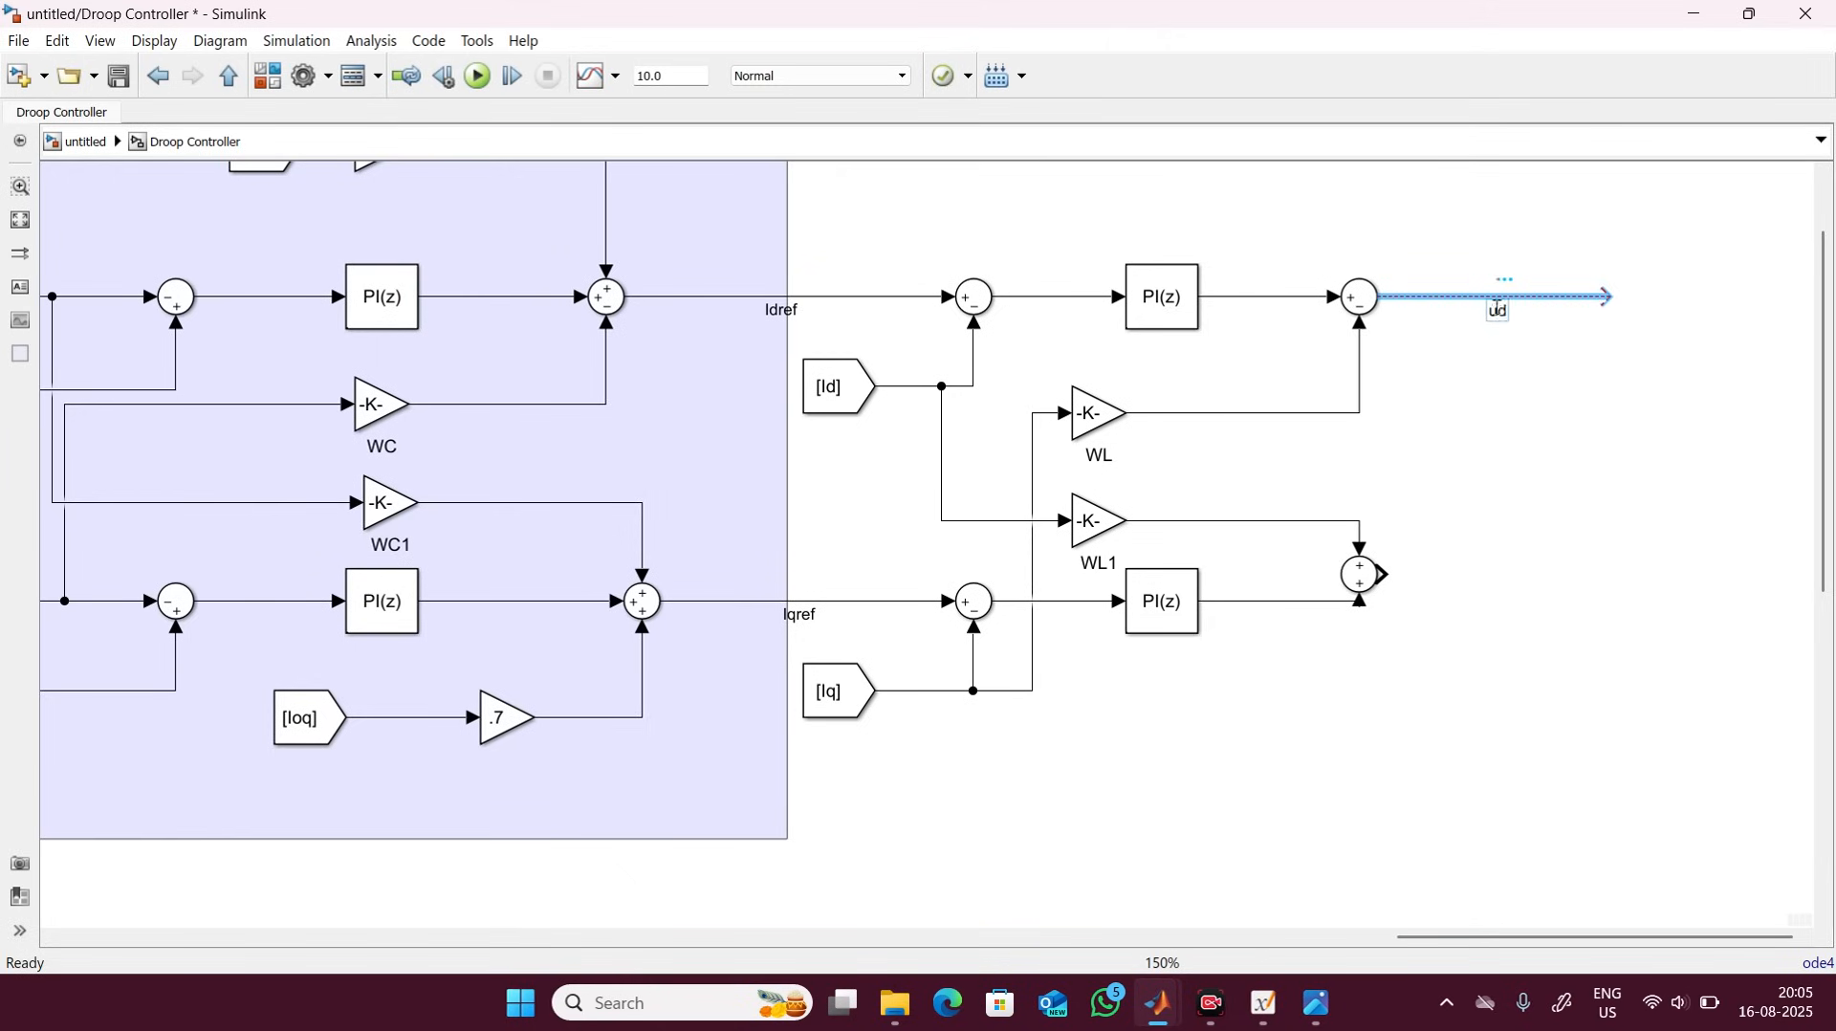
left_click(1351, 589)
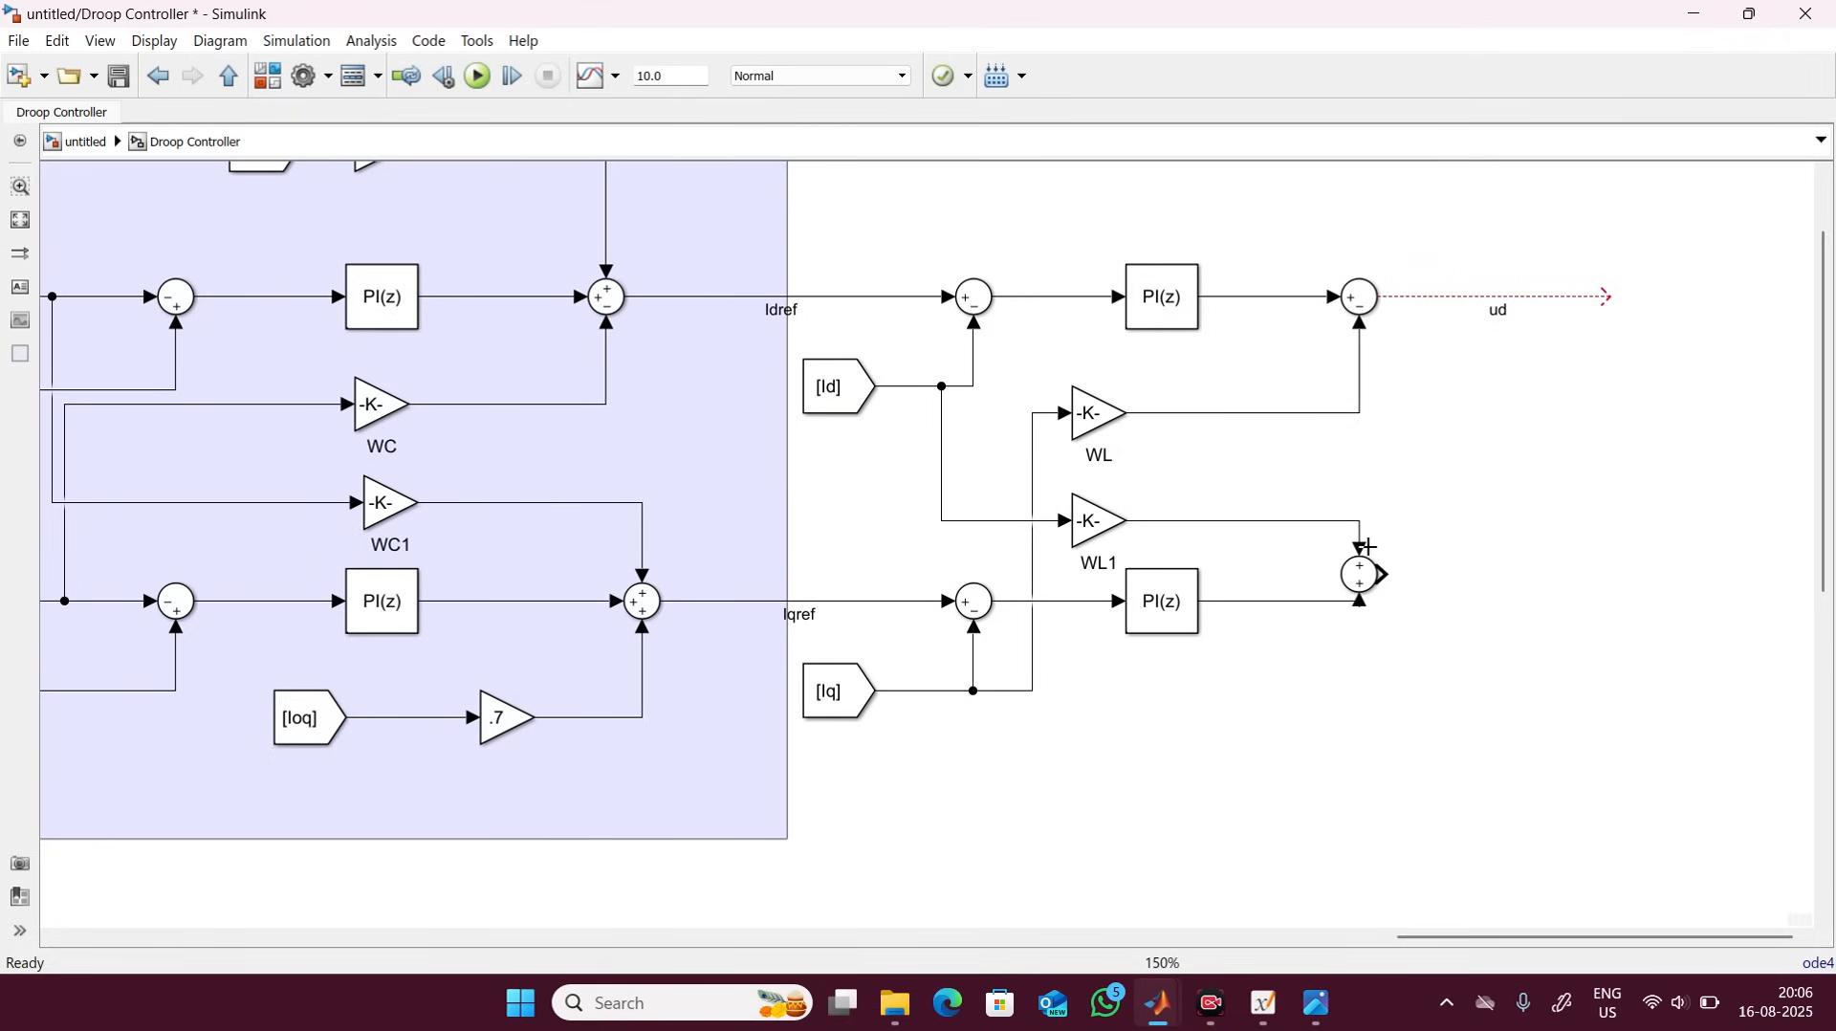
left_click_drag(1383, 574, 1634, 575)
left_click(1528, 574)
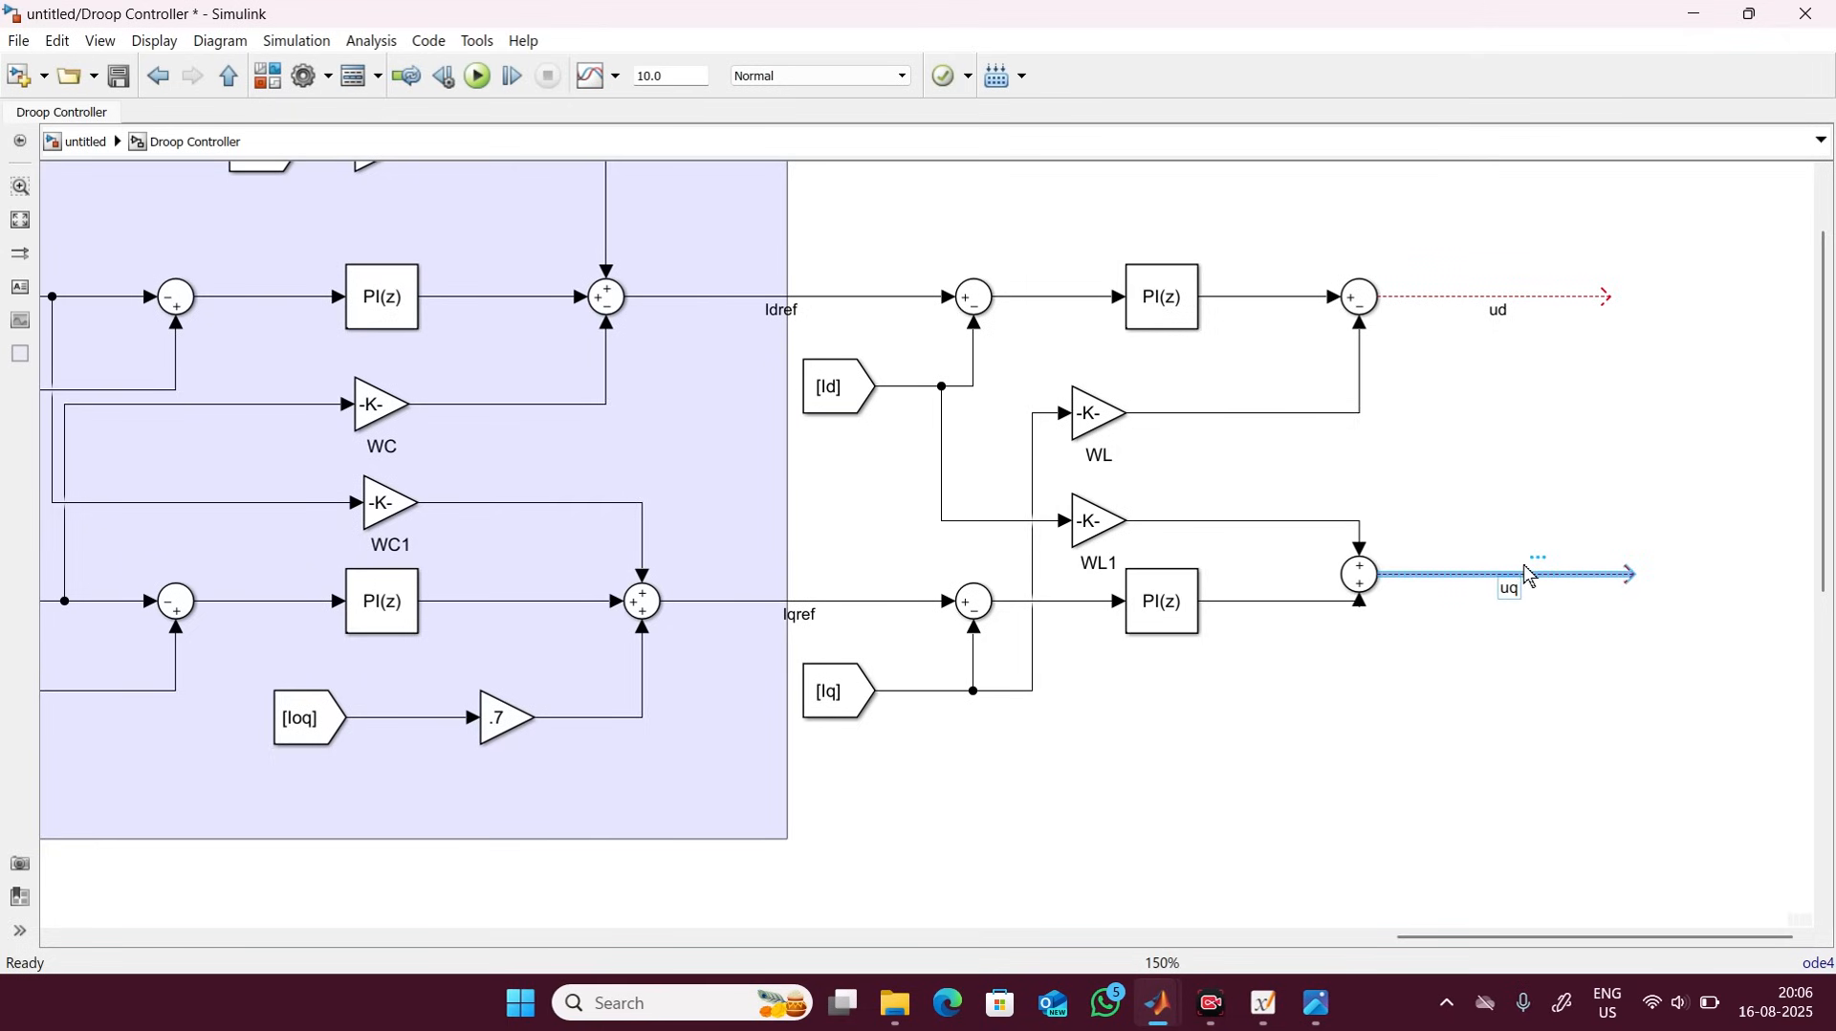
left_click(1565, 629)
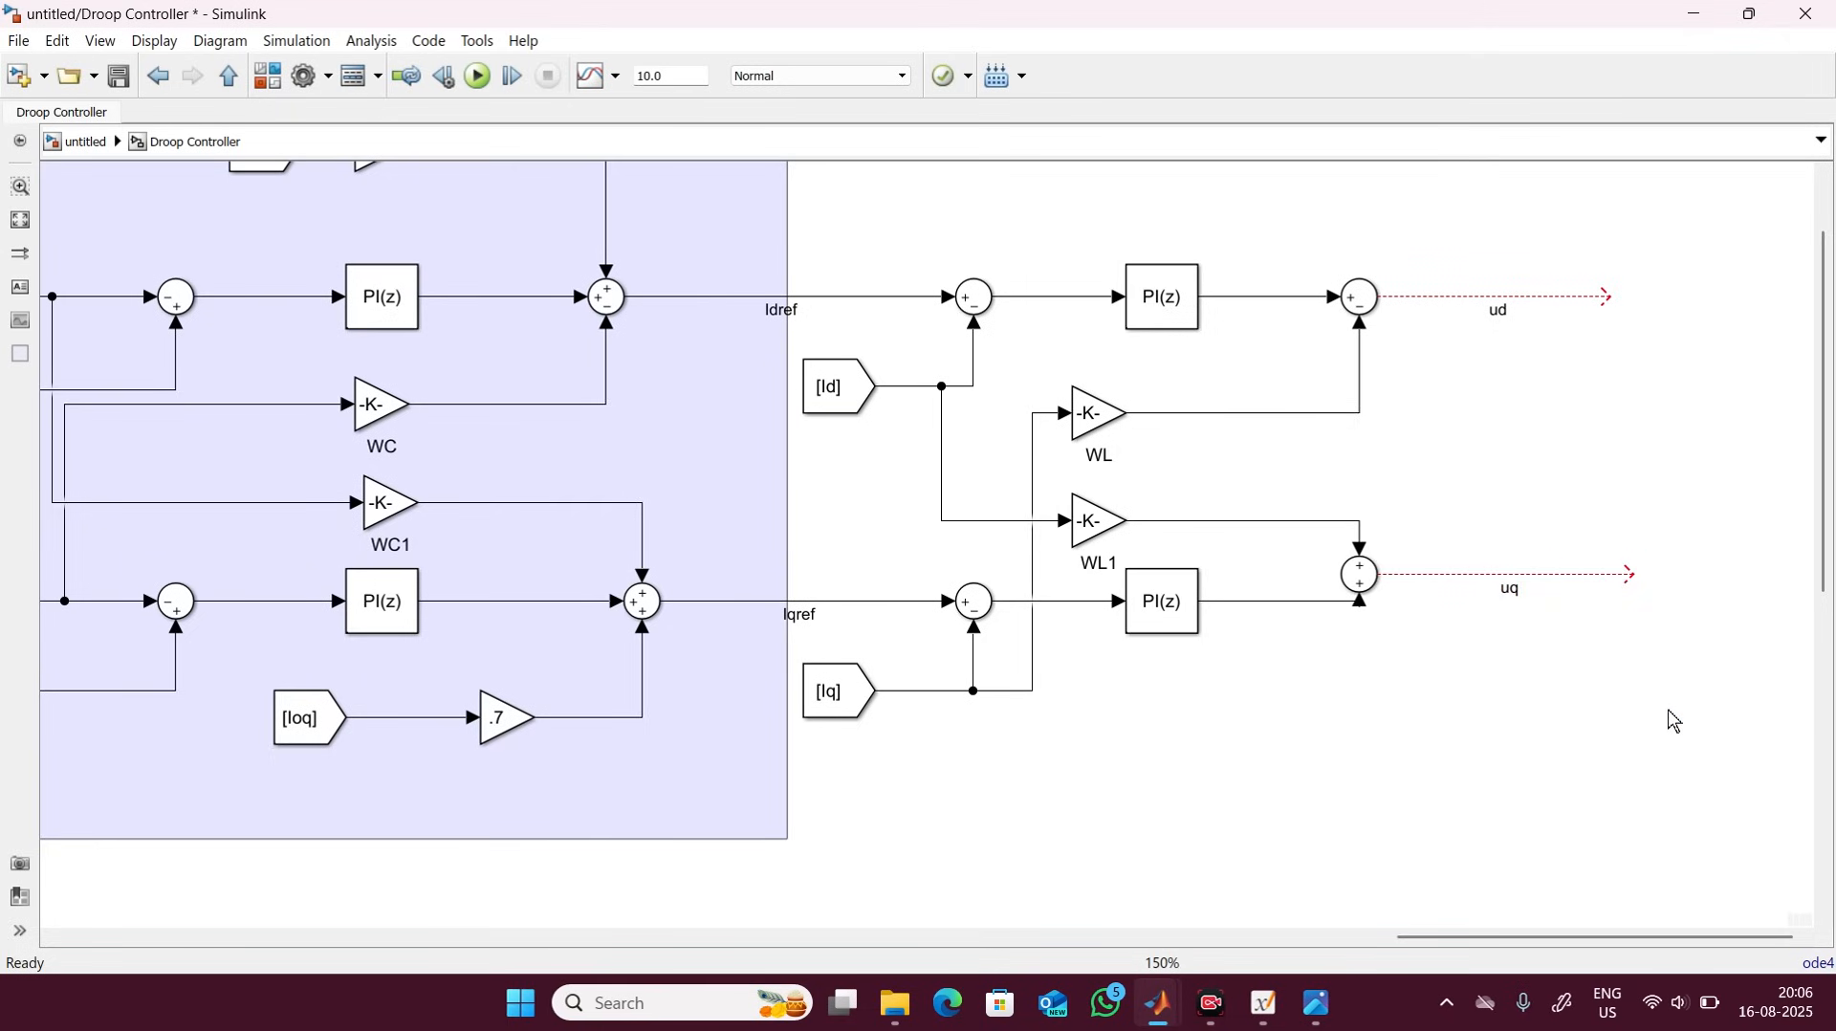
Insert a Mux block with 3 inputs after the ud and uq lines, enlarge it and align its first input with ud.
scroll(1673, 722, "right", 5)
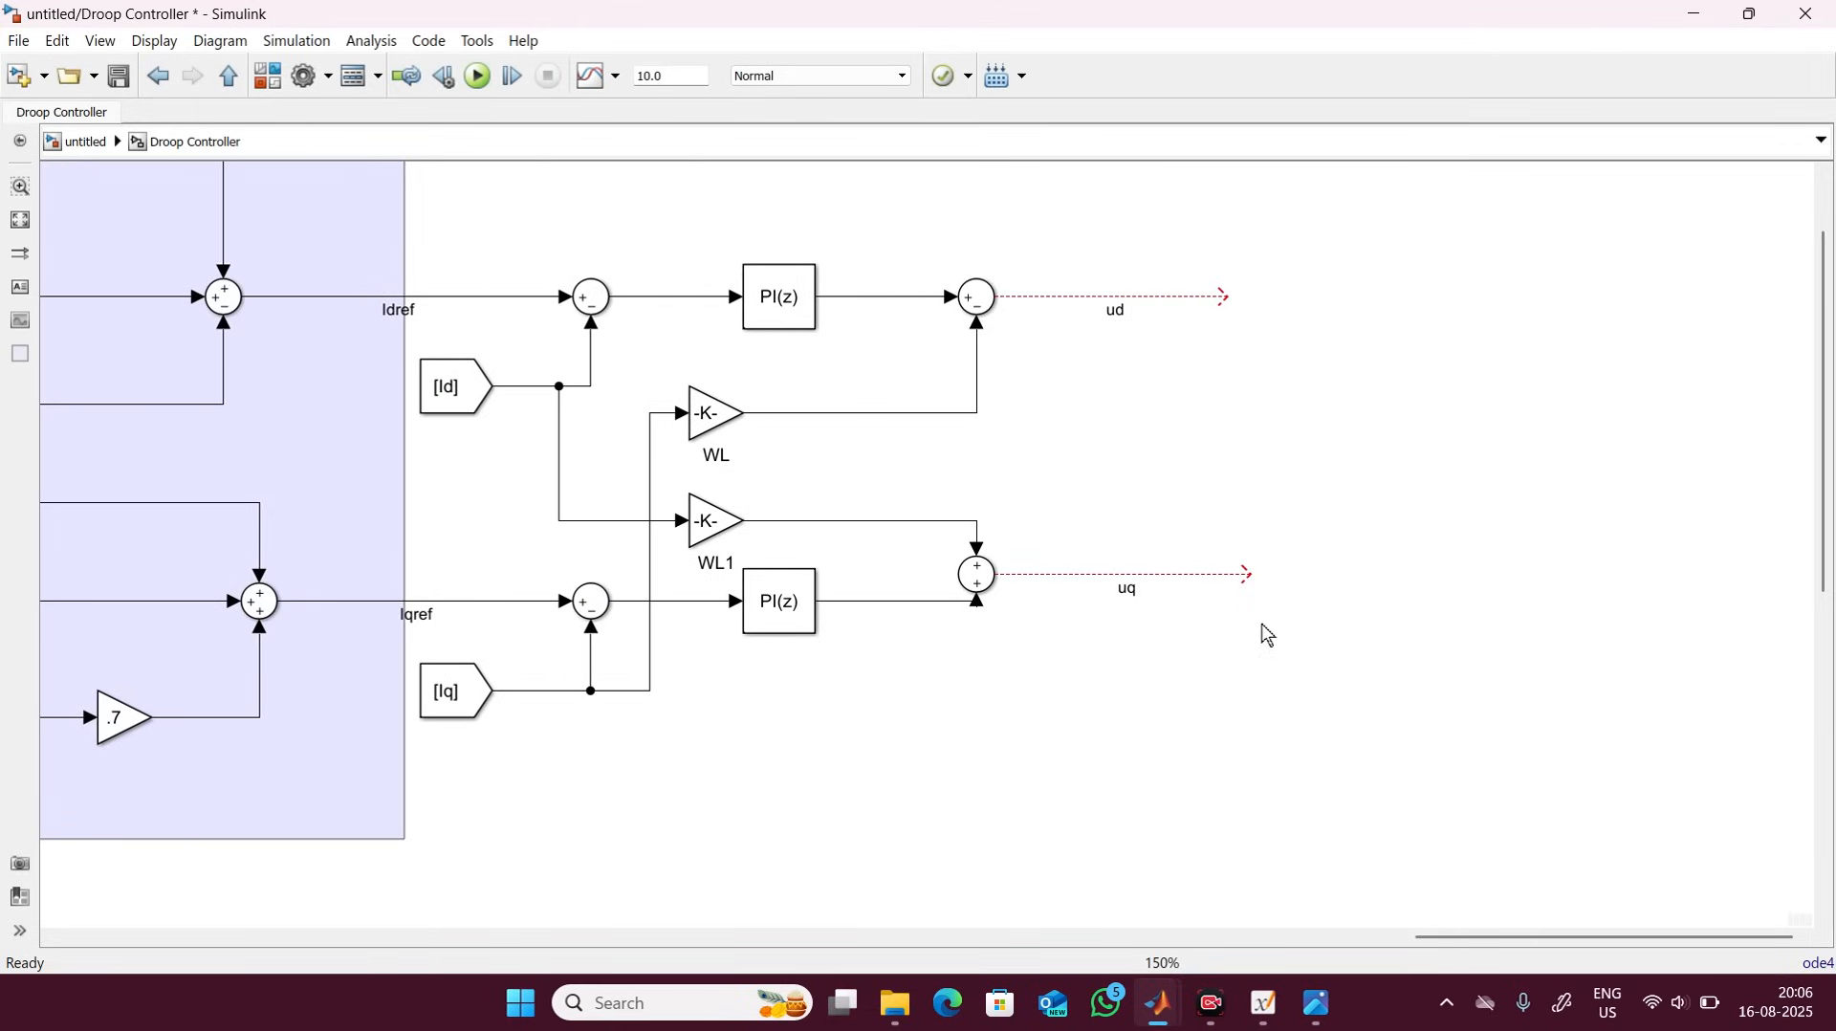
double_click(1338, 427)
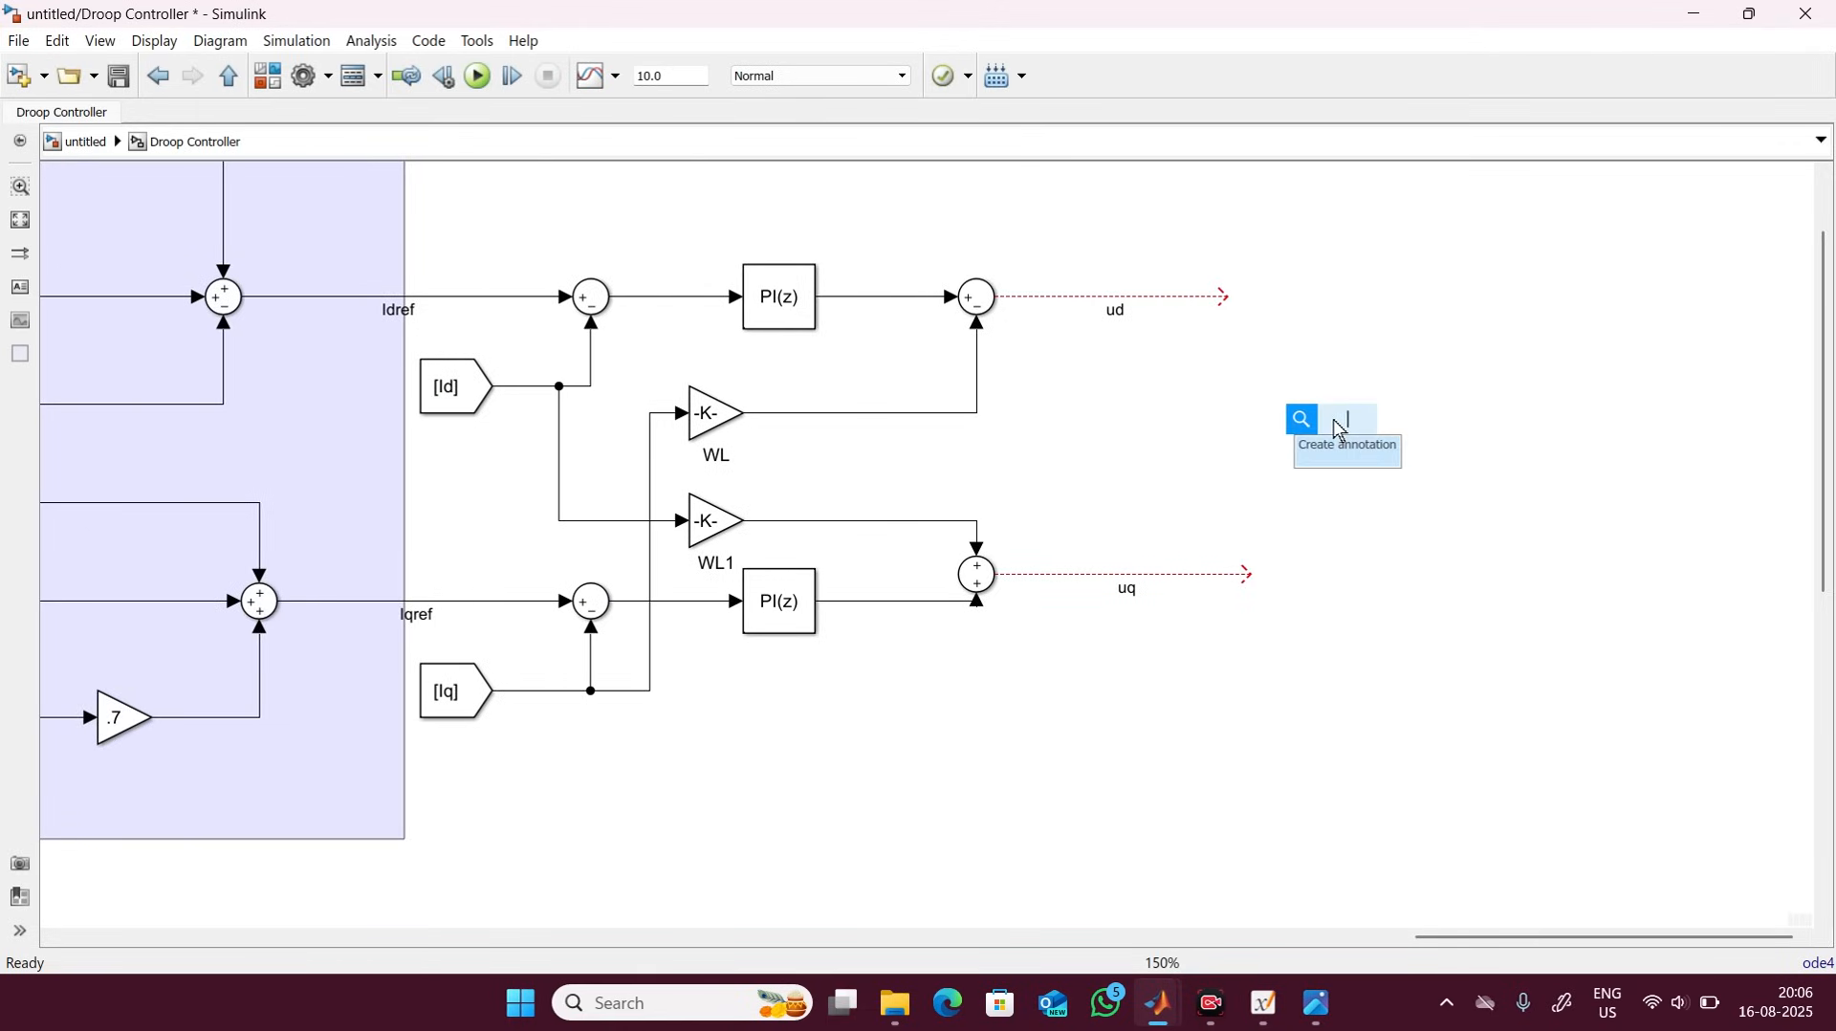
type("dem")
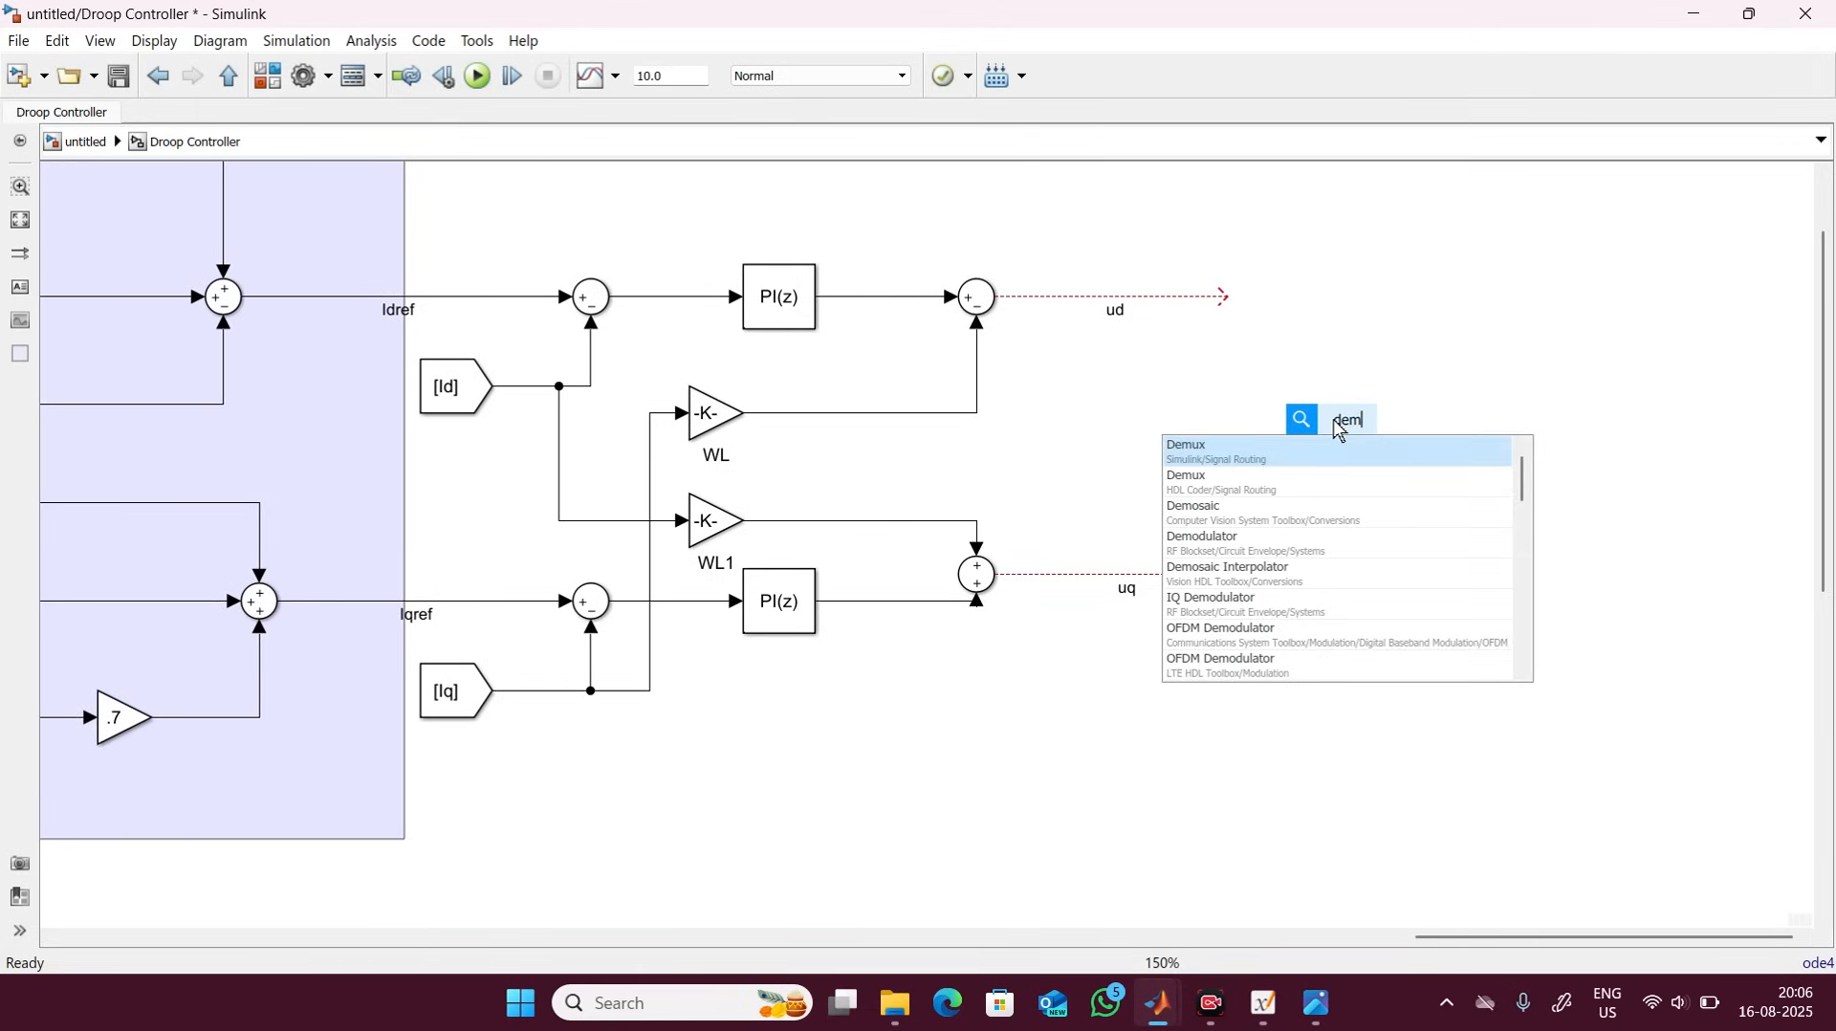
key("BackSpace")
key("BackSpace")
key("BackSpace")
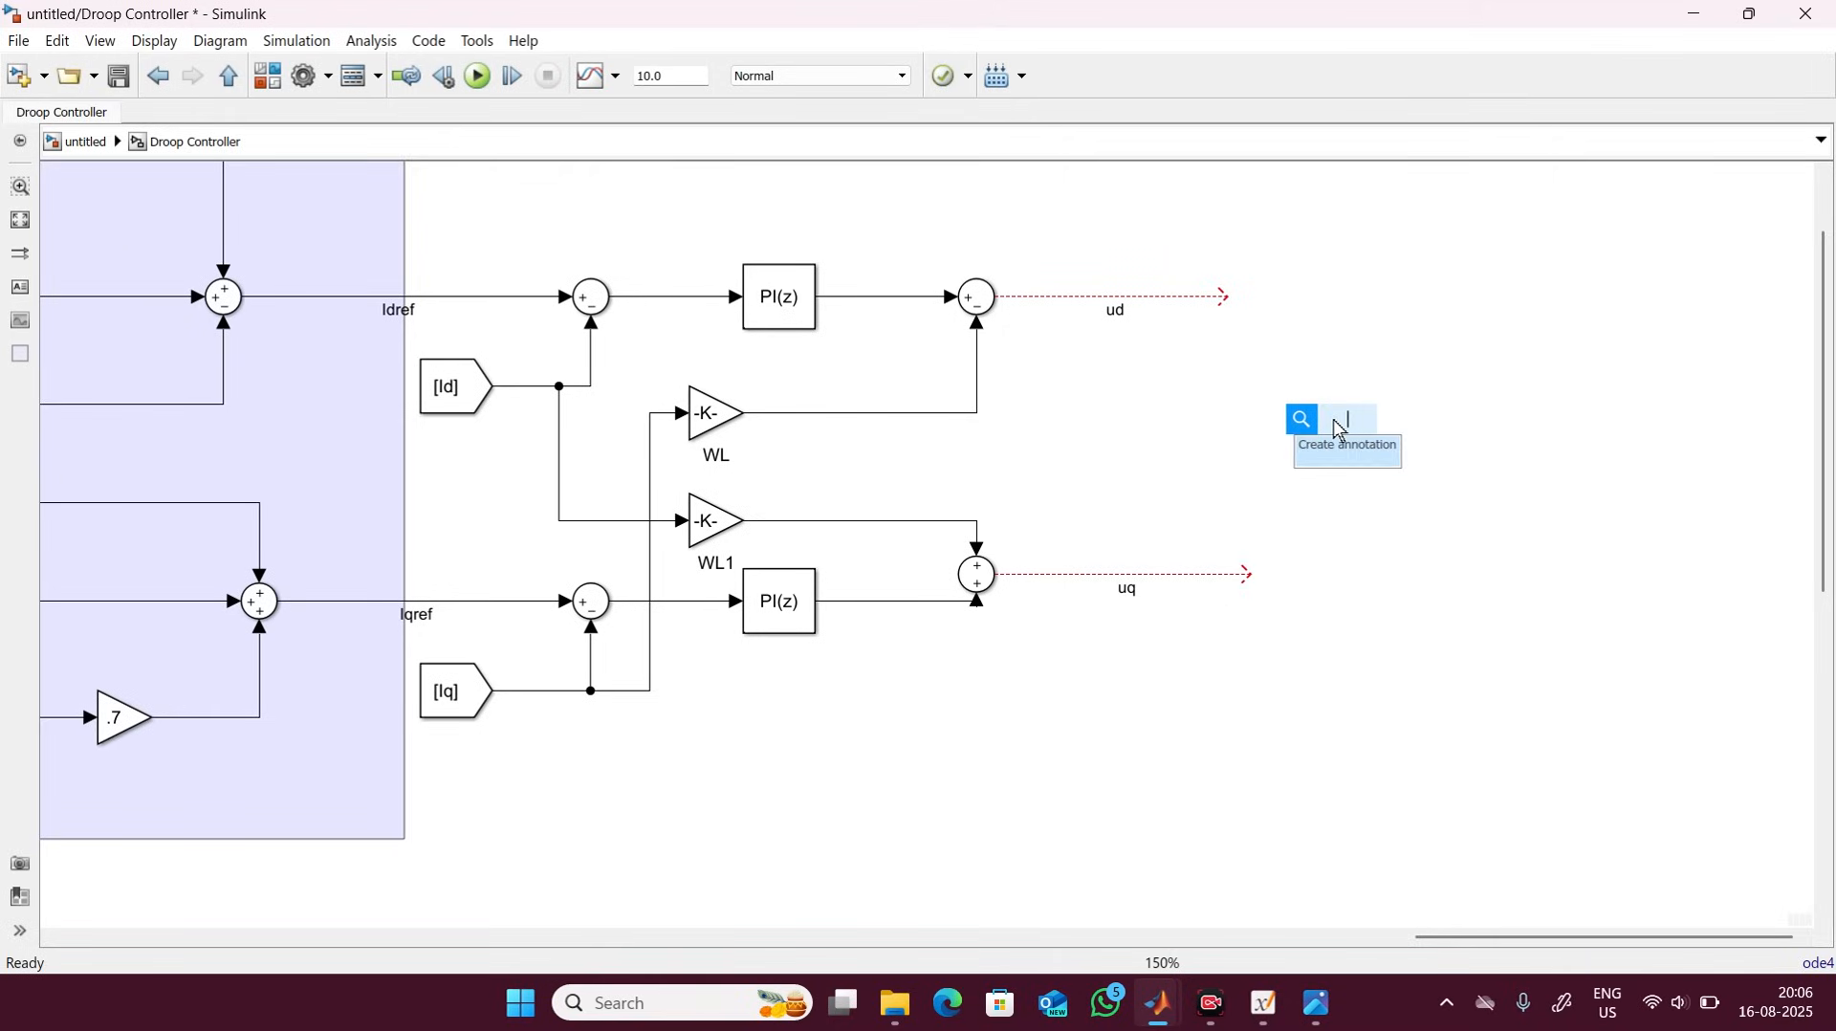
type("mux")
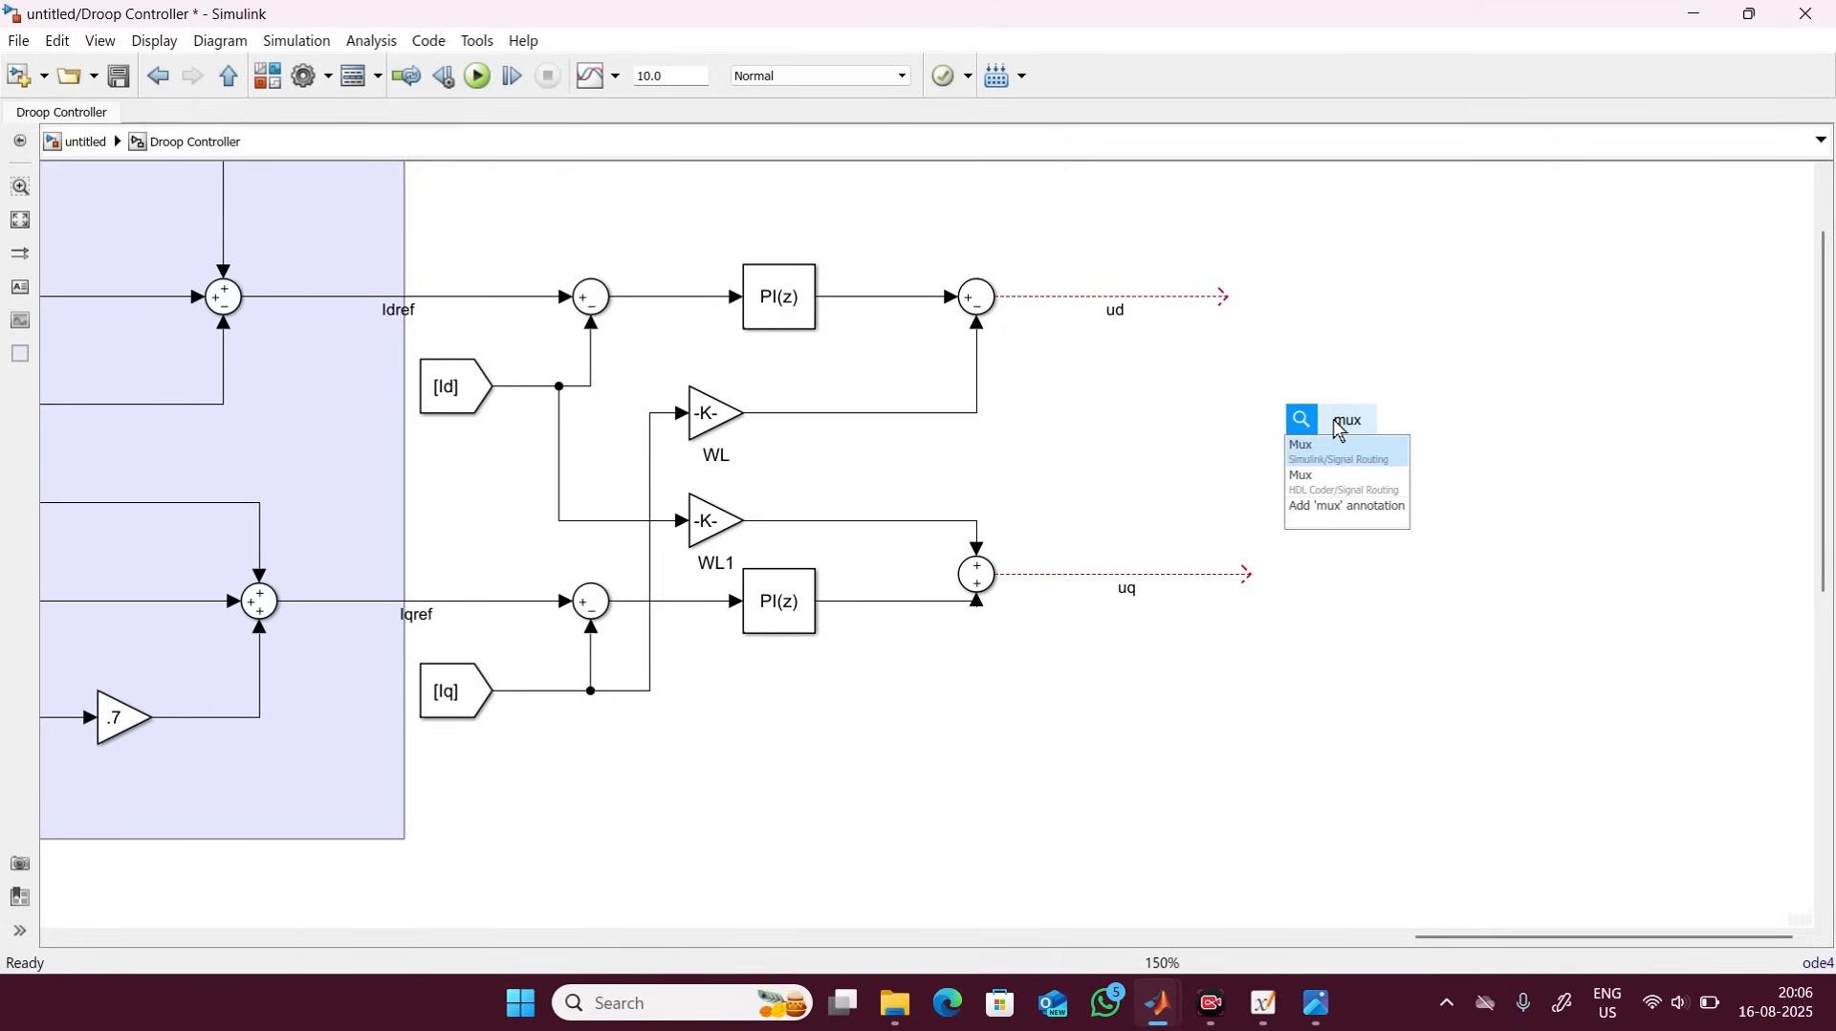
key("Return")
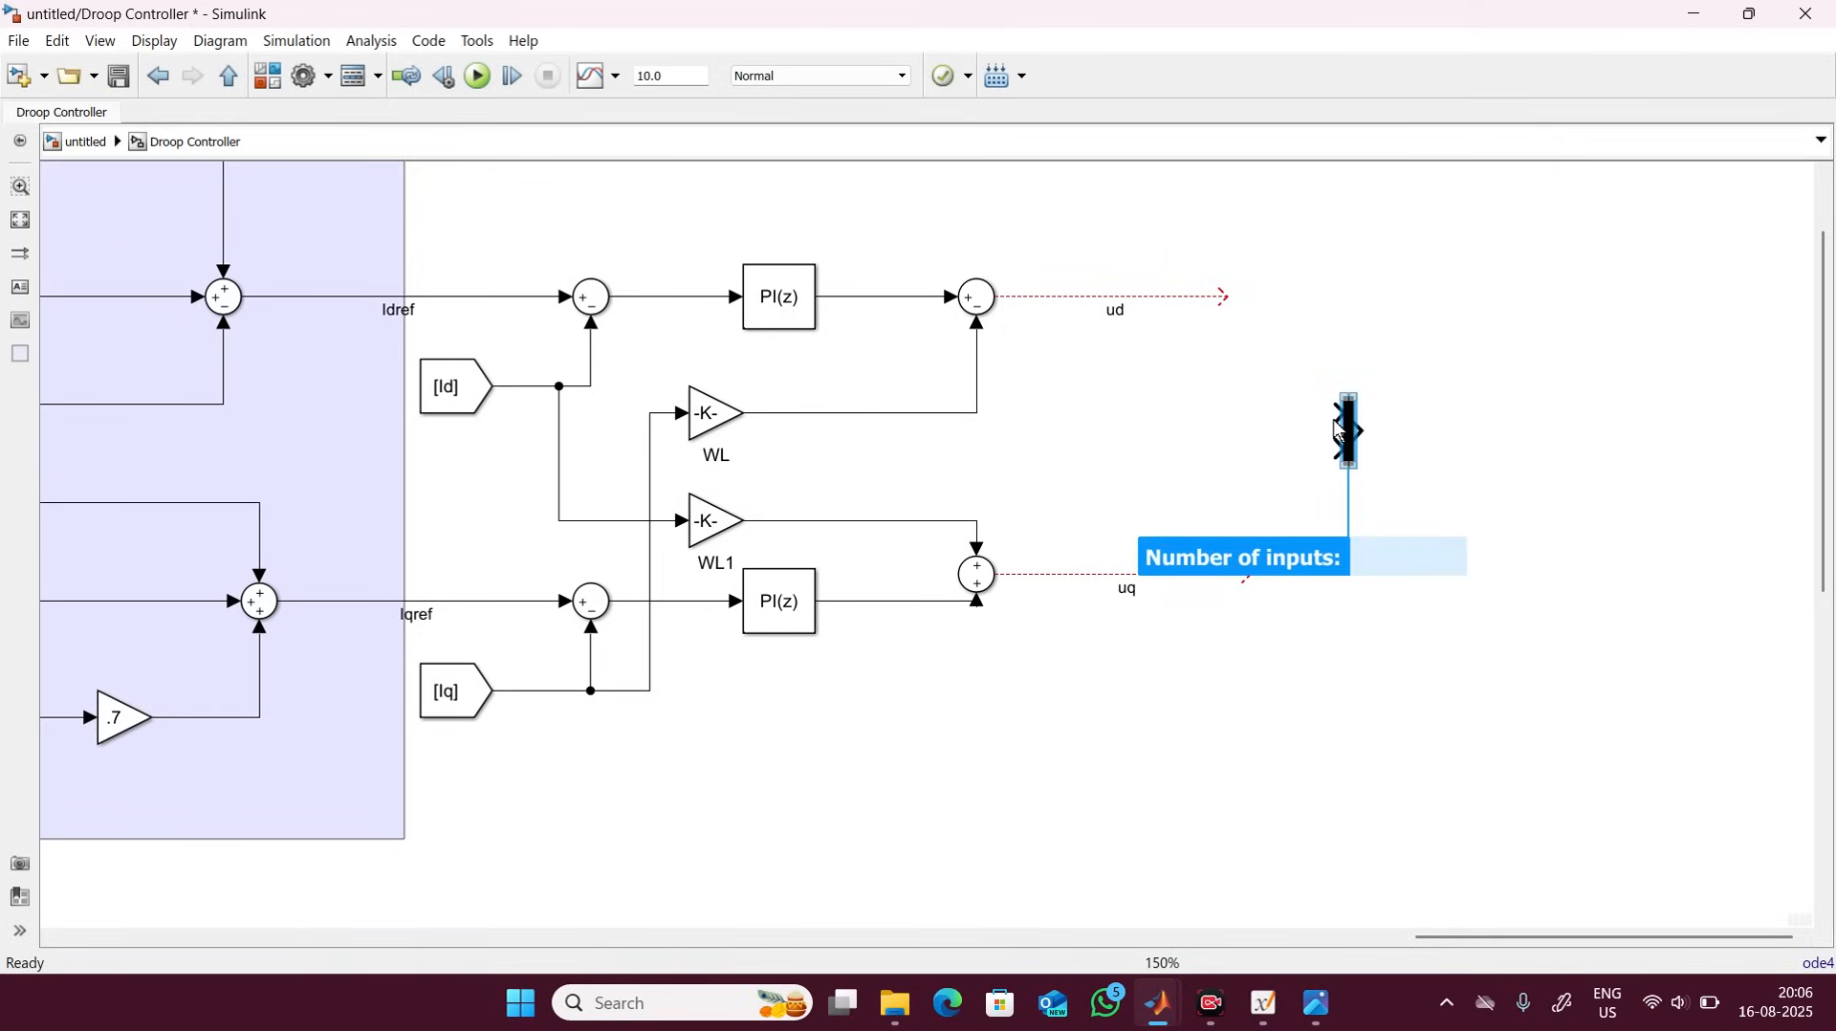
type("3")
key("Return")
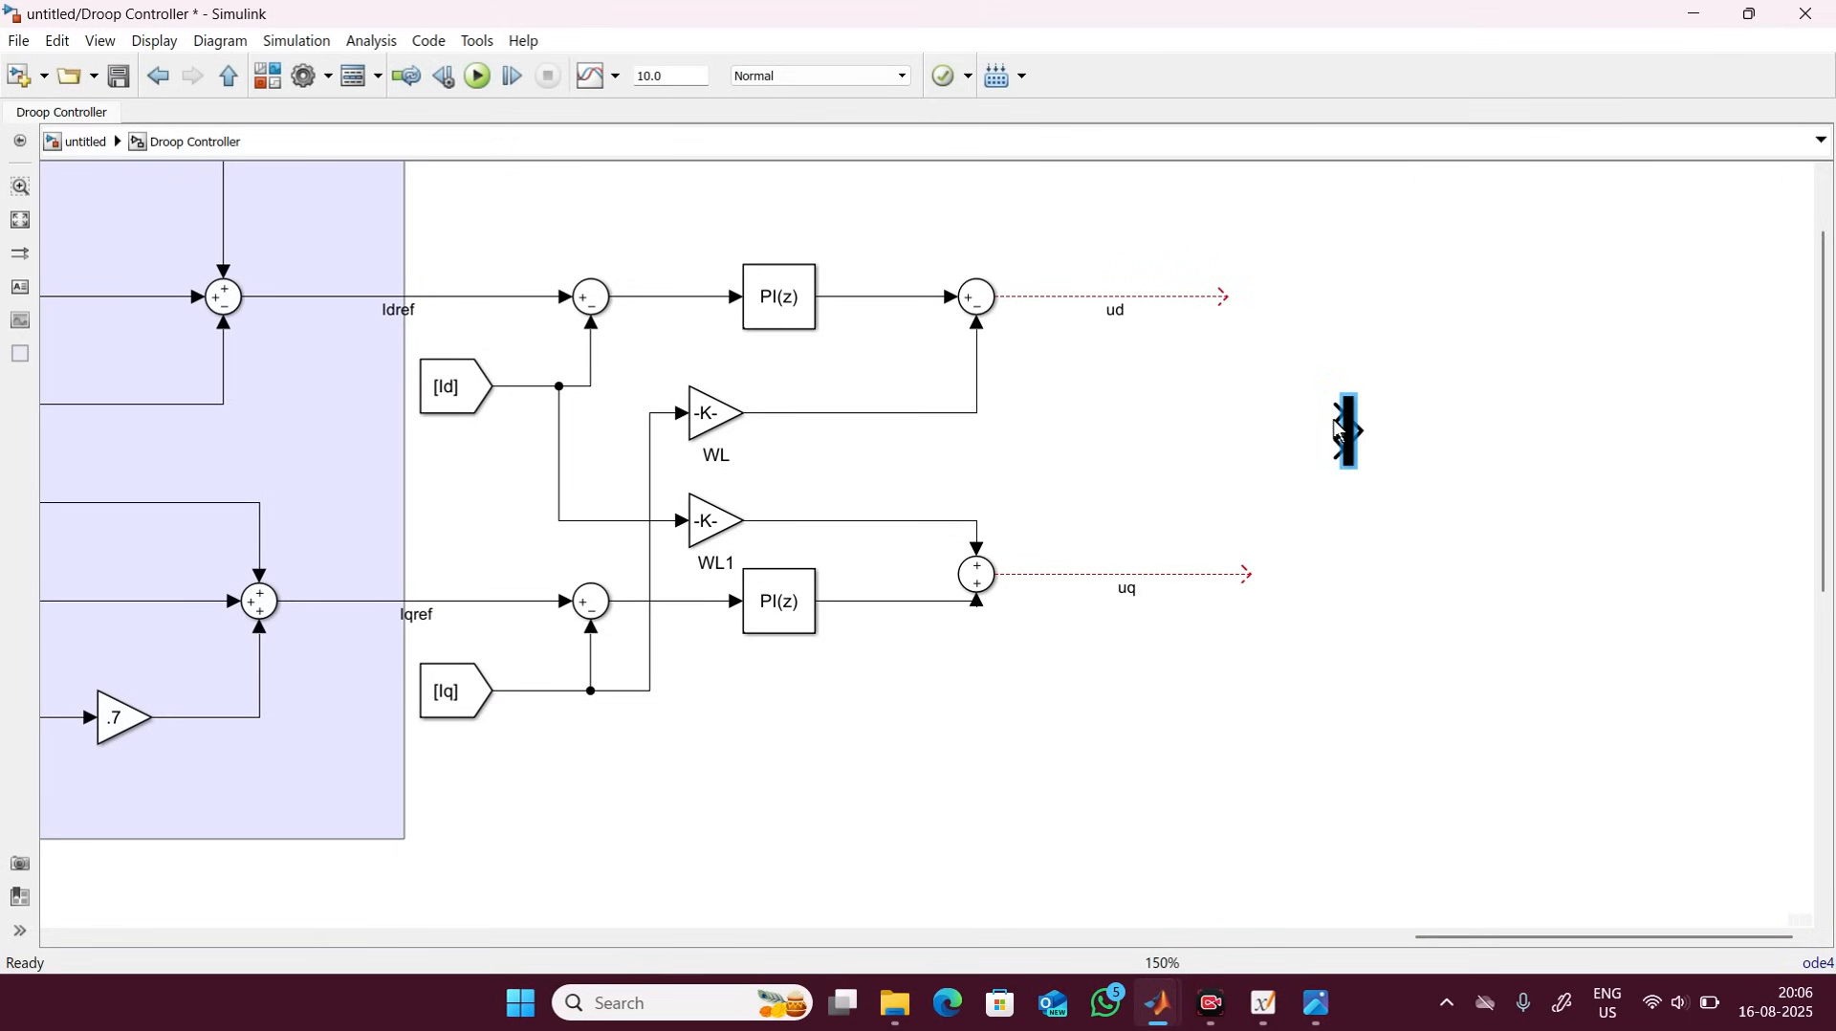
left_click_drag(1340, 469, 1299, 387)
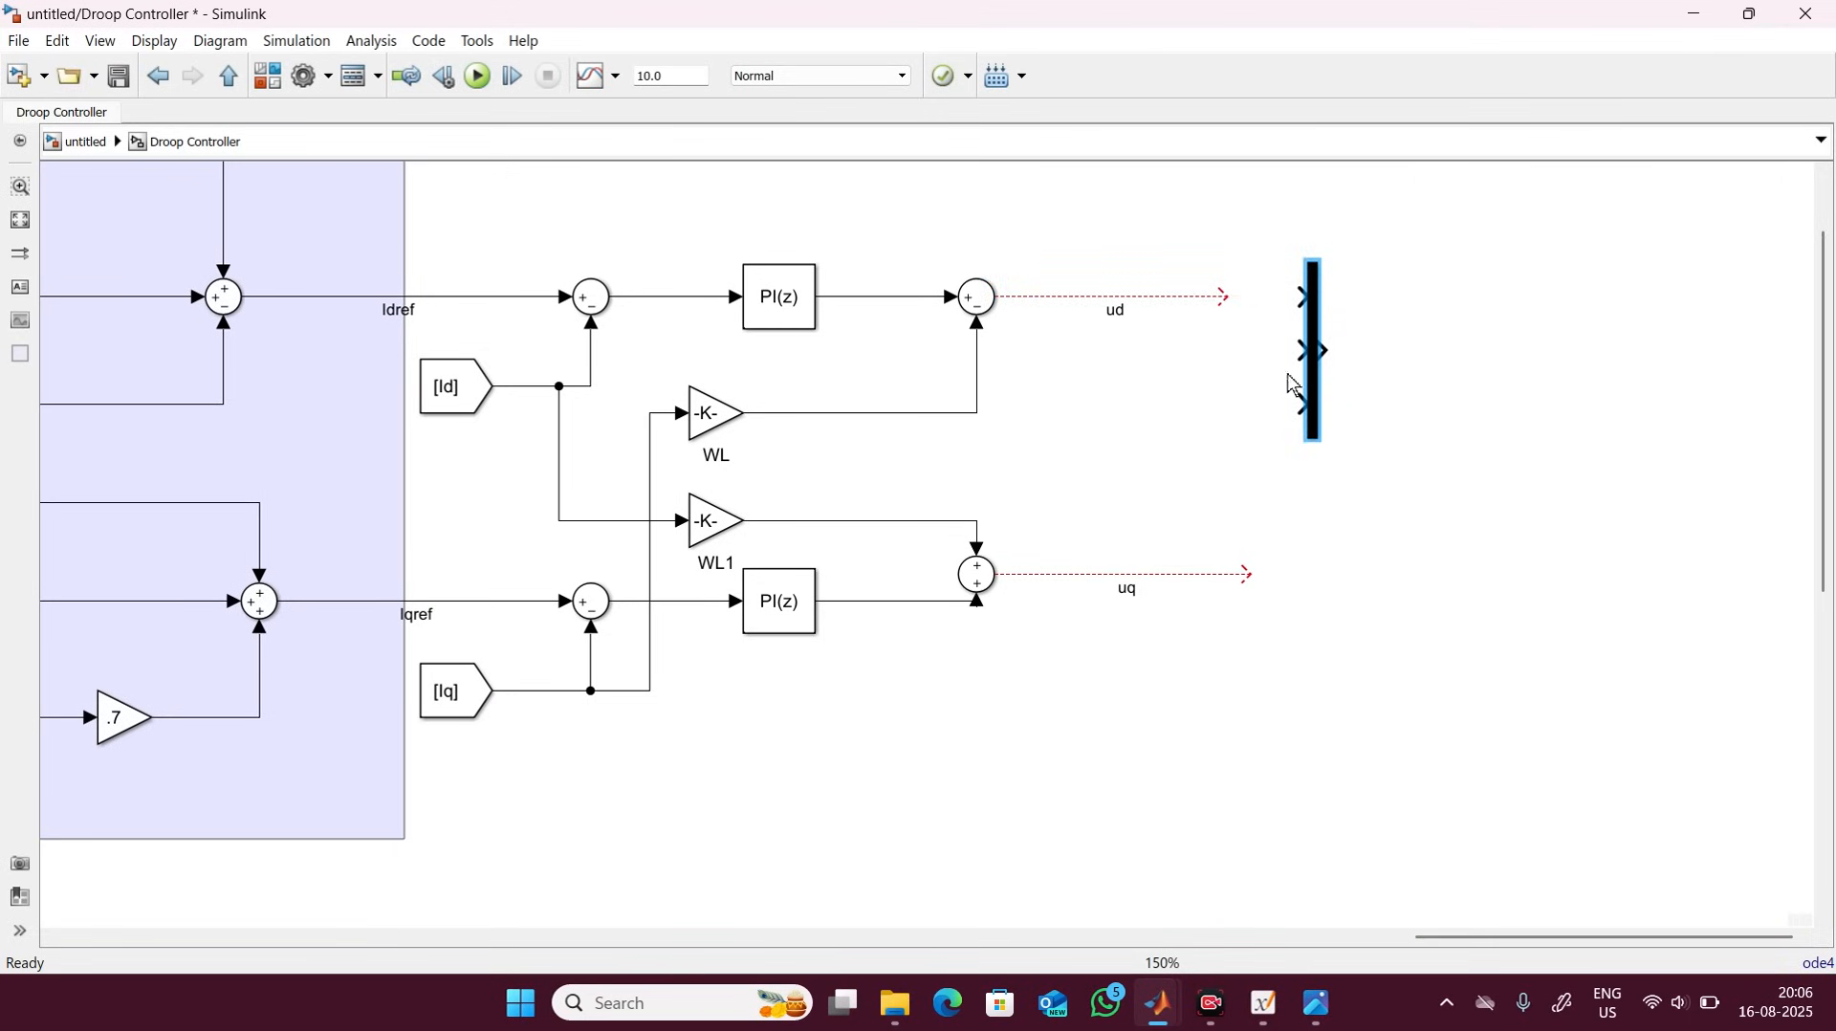
Connect the ud signal to the Mux's first input and the uq signal to its second input.
left_click_drag(1222, 297, 1262, 279)
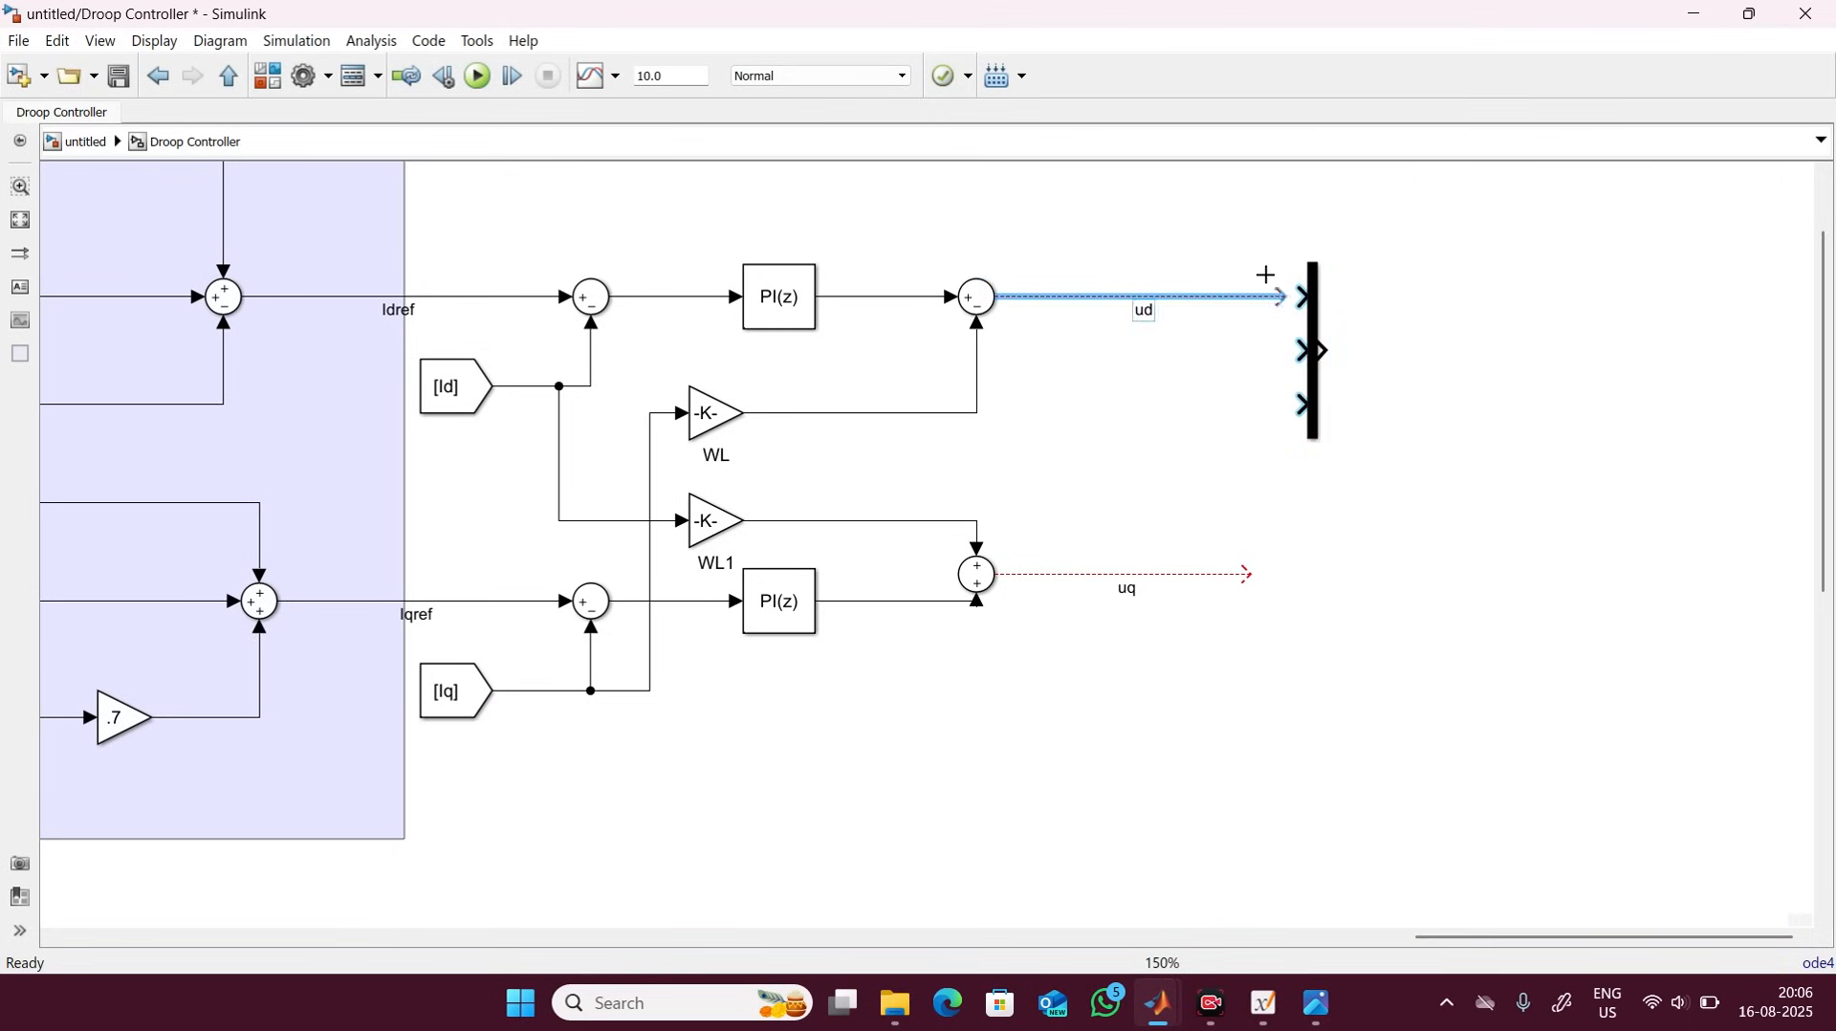
left_click_drag(1226, 554, 1287, 343)
Insert a Constant block with value 0 and connect it to the Mux's third input.
double_click(1233, 517)
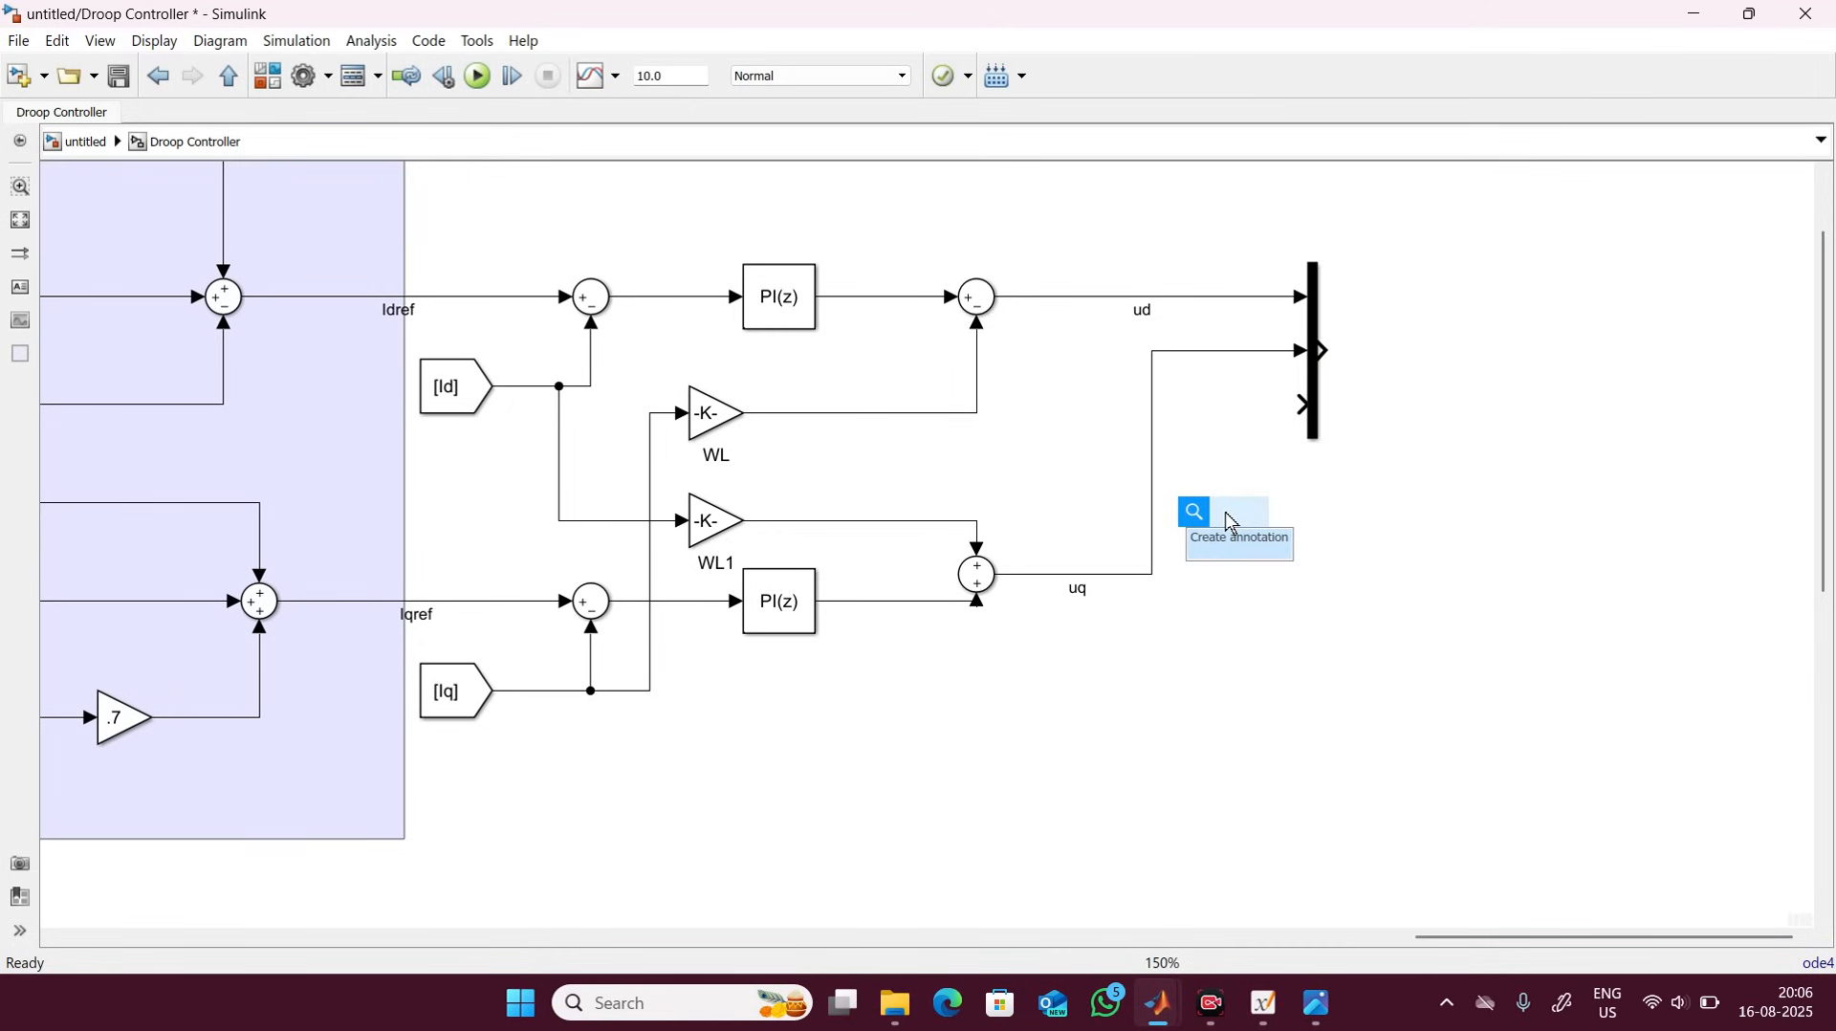
type("const")
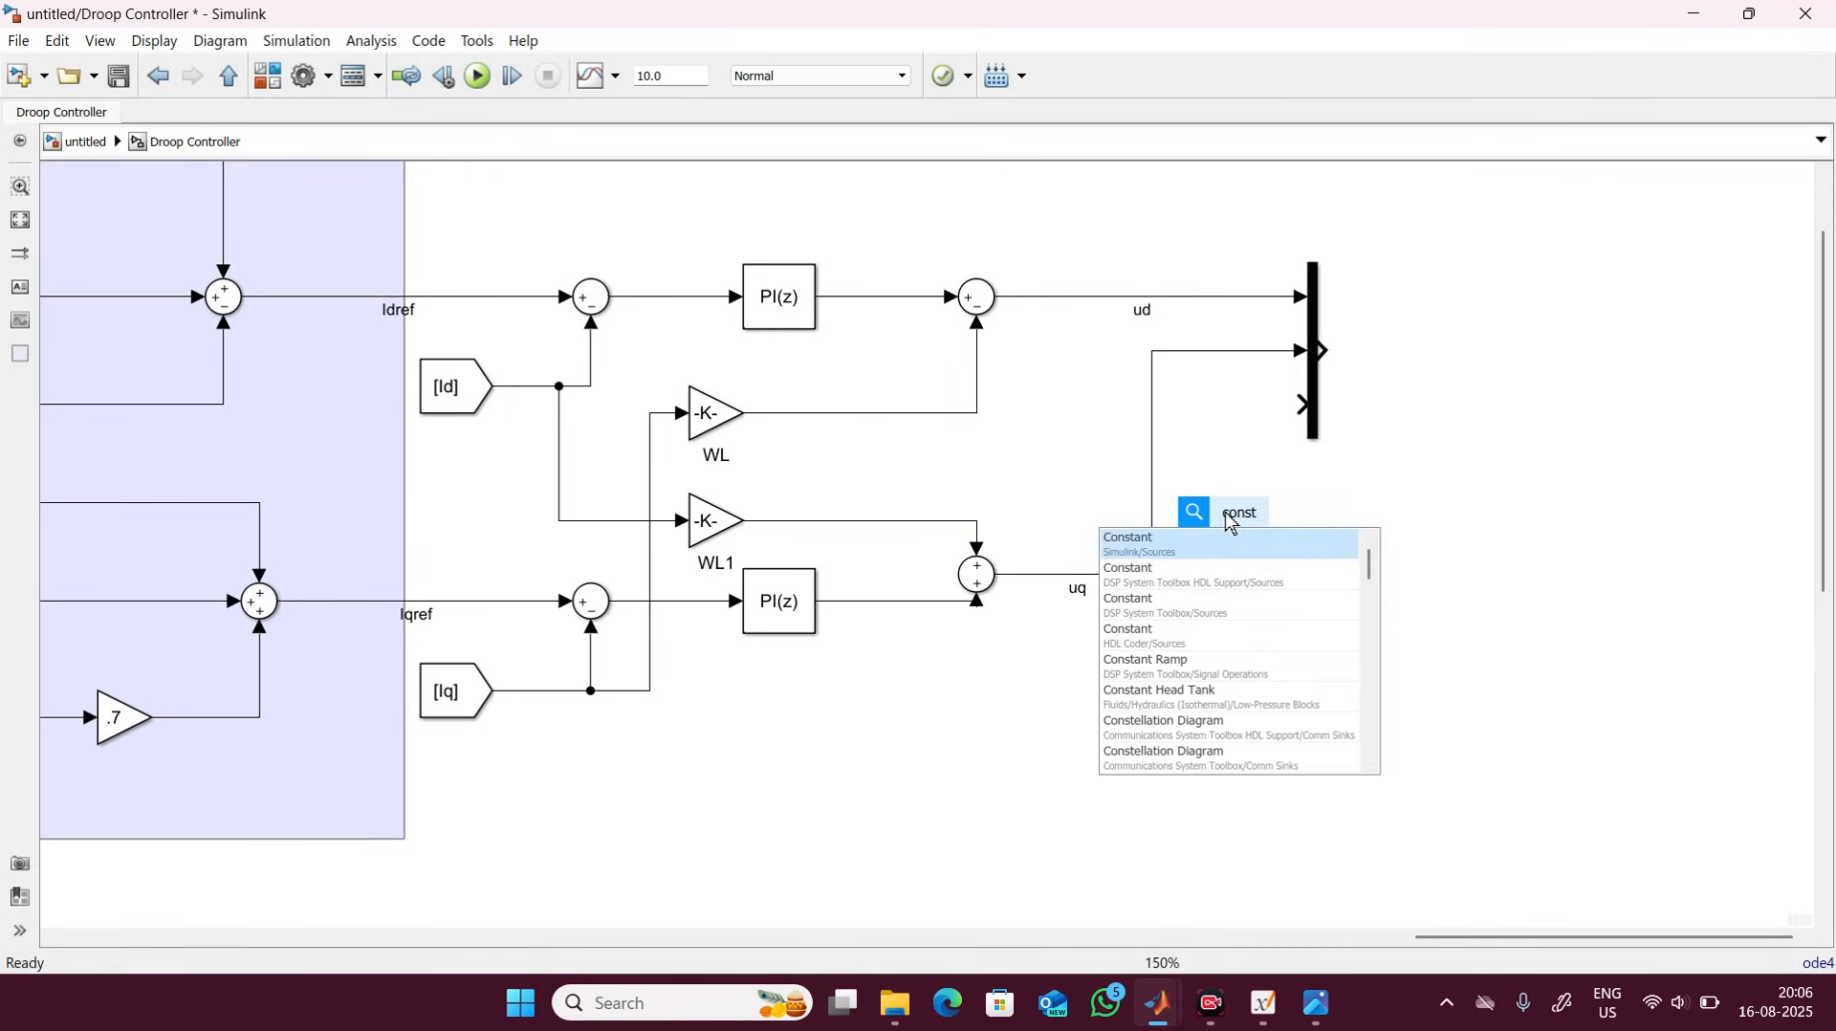
key("Return")
mouse_move(1246, 510)
left_mouse_down()
mouse_move(1215, 417)
mouse_move(1271, 394)
mouse_move(1303, 405)
left_mouse_up()
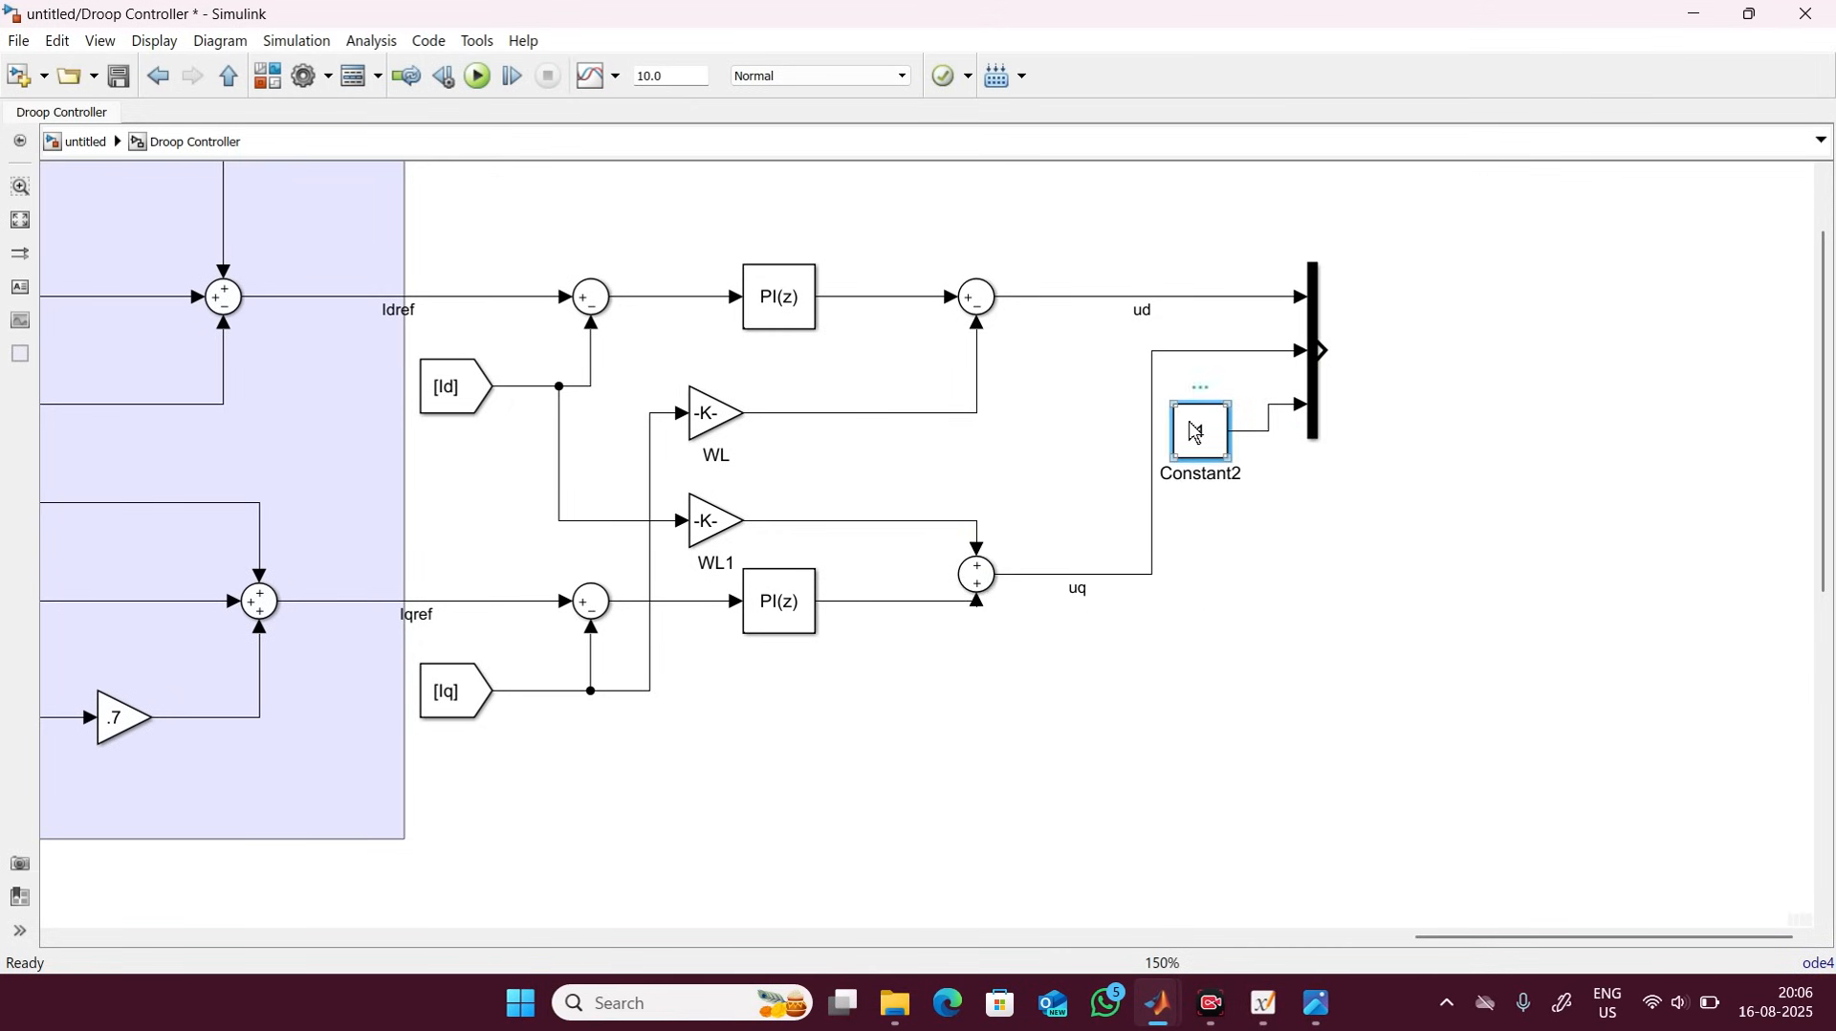
double_click(1195, 432)
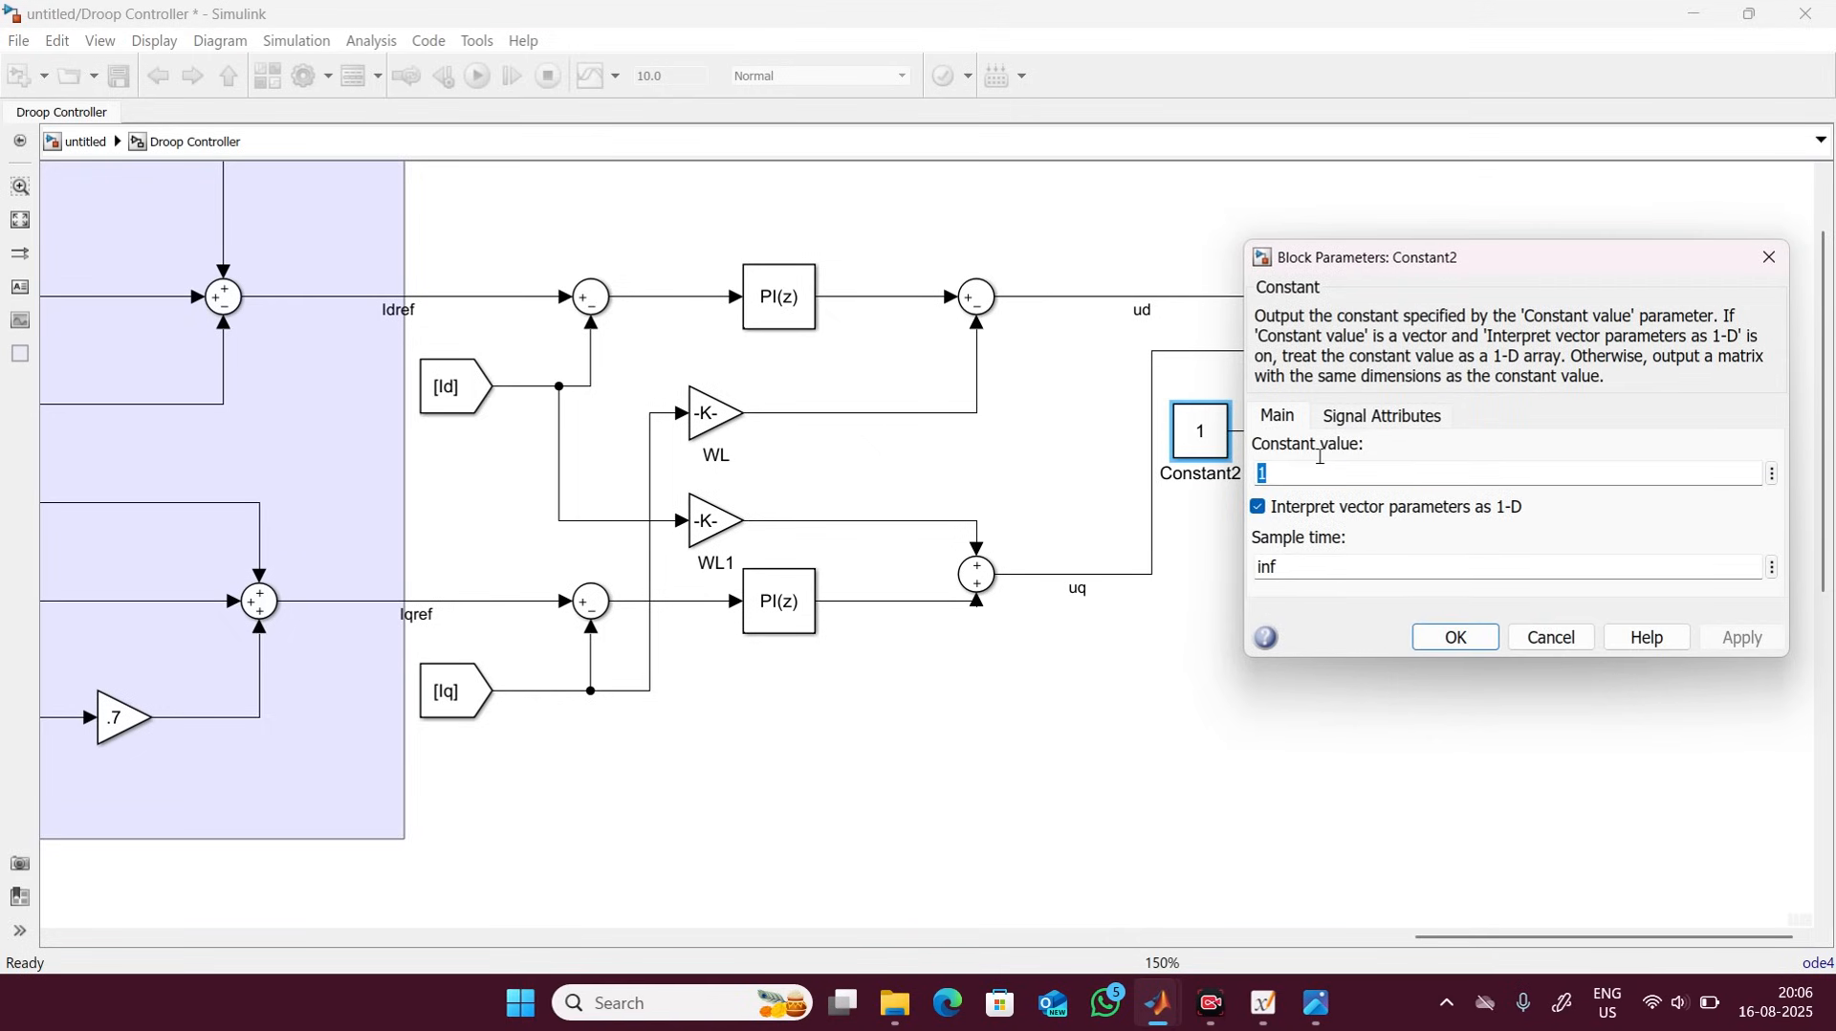
type("0")
key("Return")
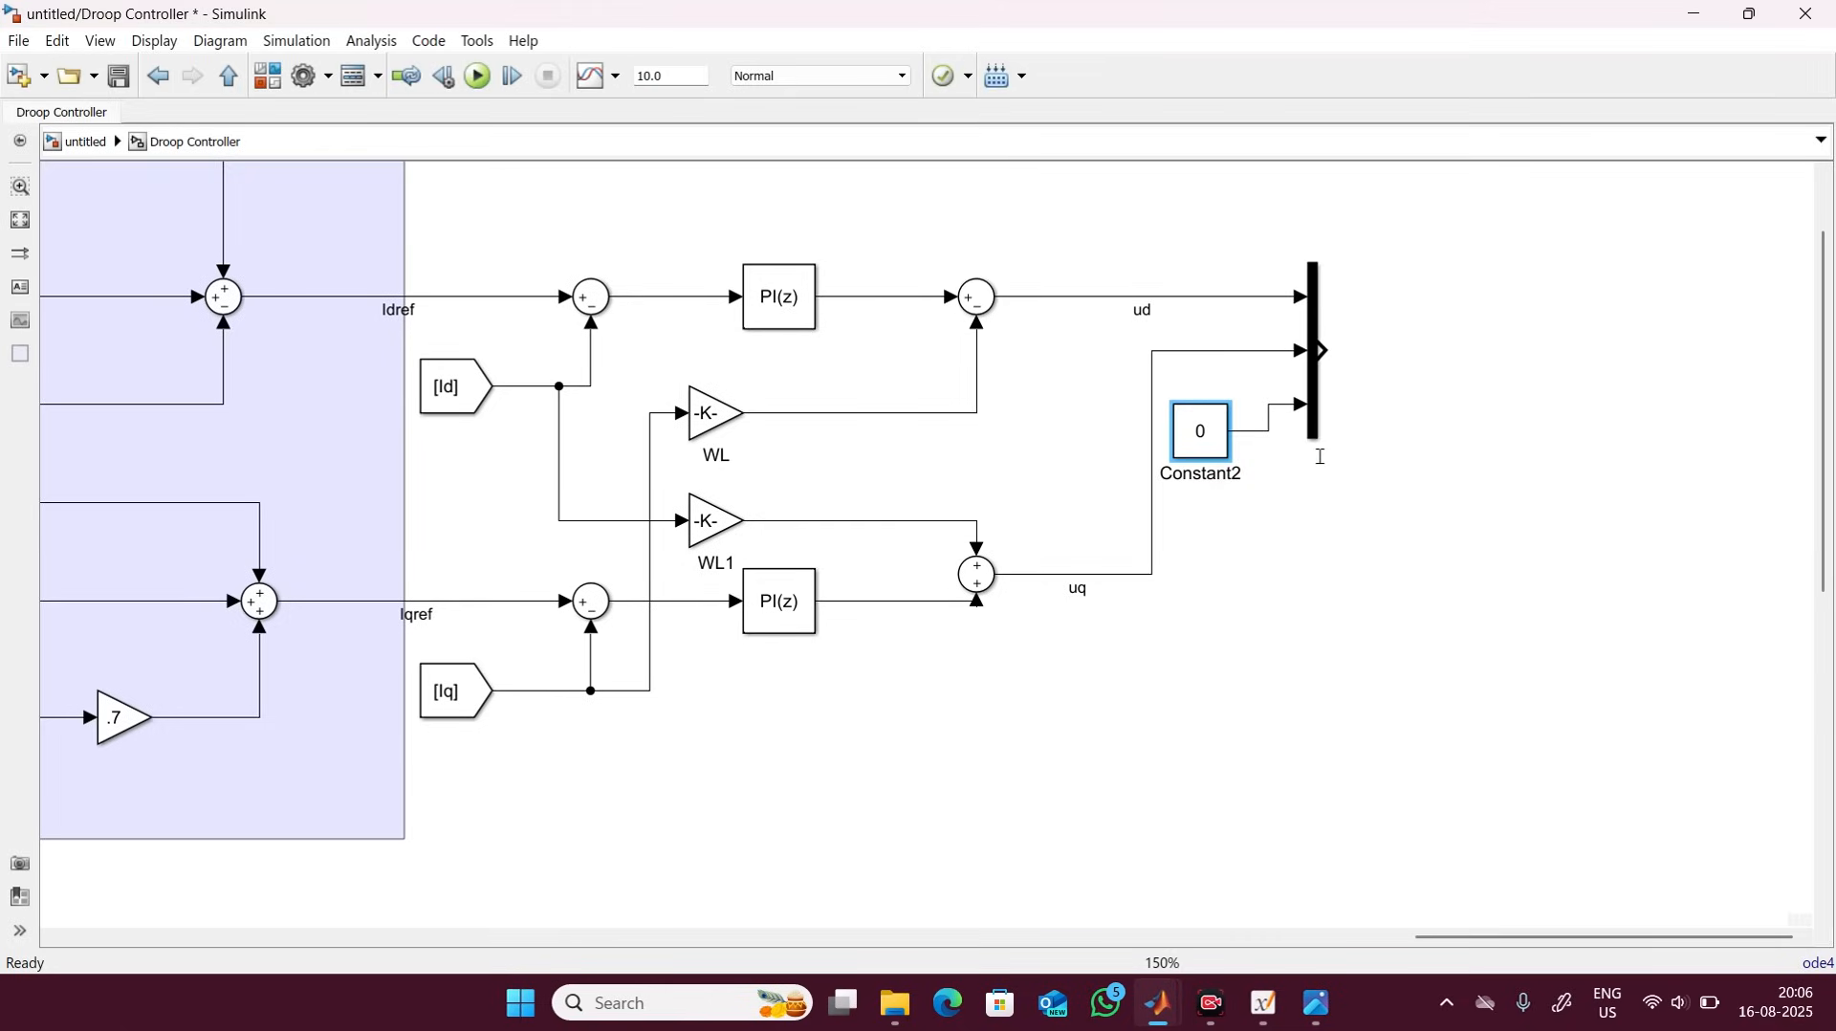
Insert a dq0 to abc block after the Mux and connect the Mux output to its dq0 input.
double_click(1468, 385)
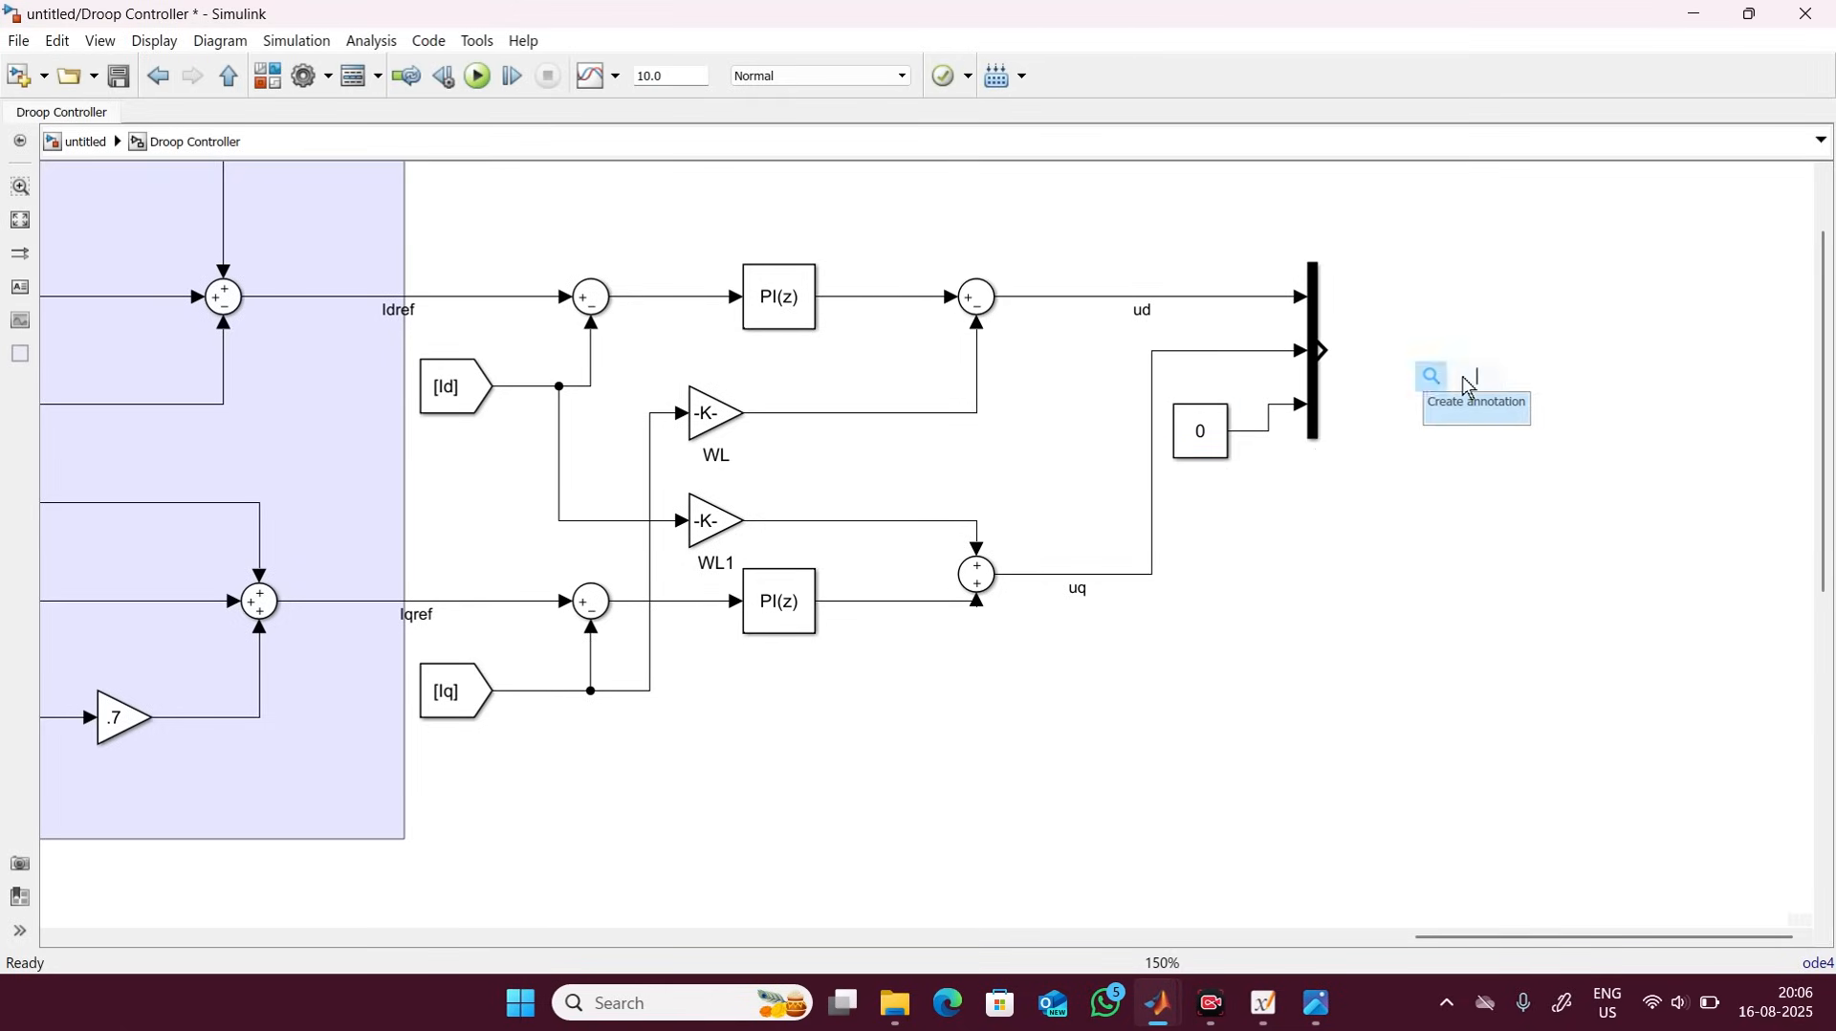
type("abc")
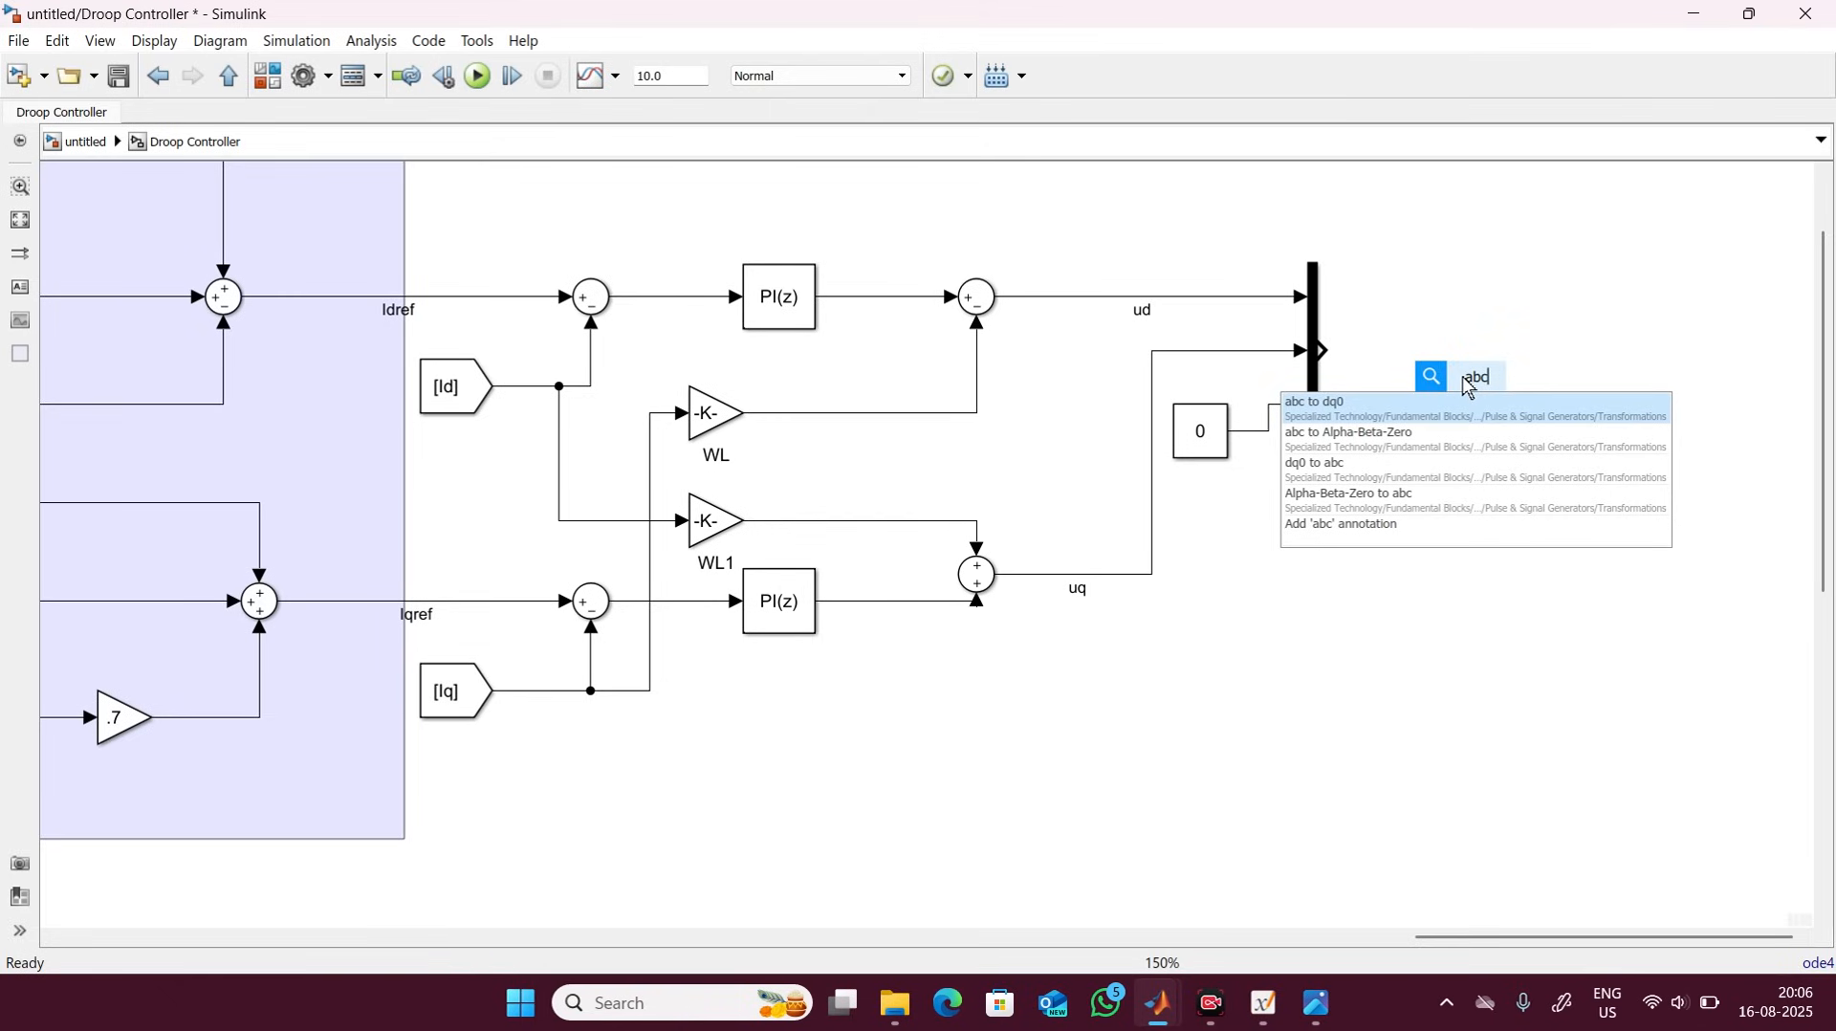
key("BackSpace")
key("BackSpace")
key("BackSpace")
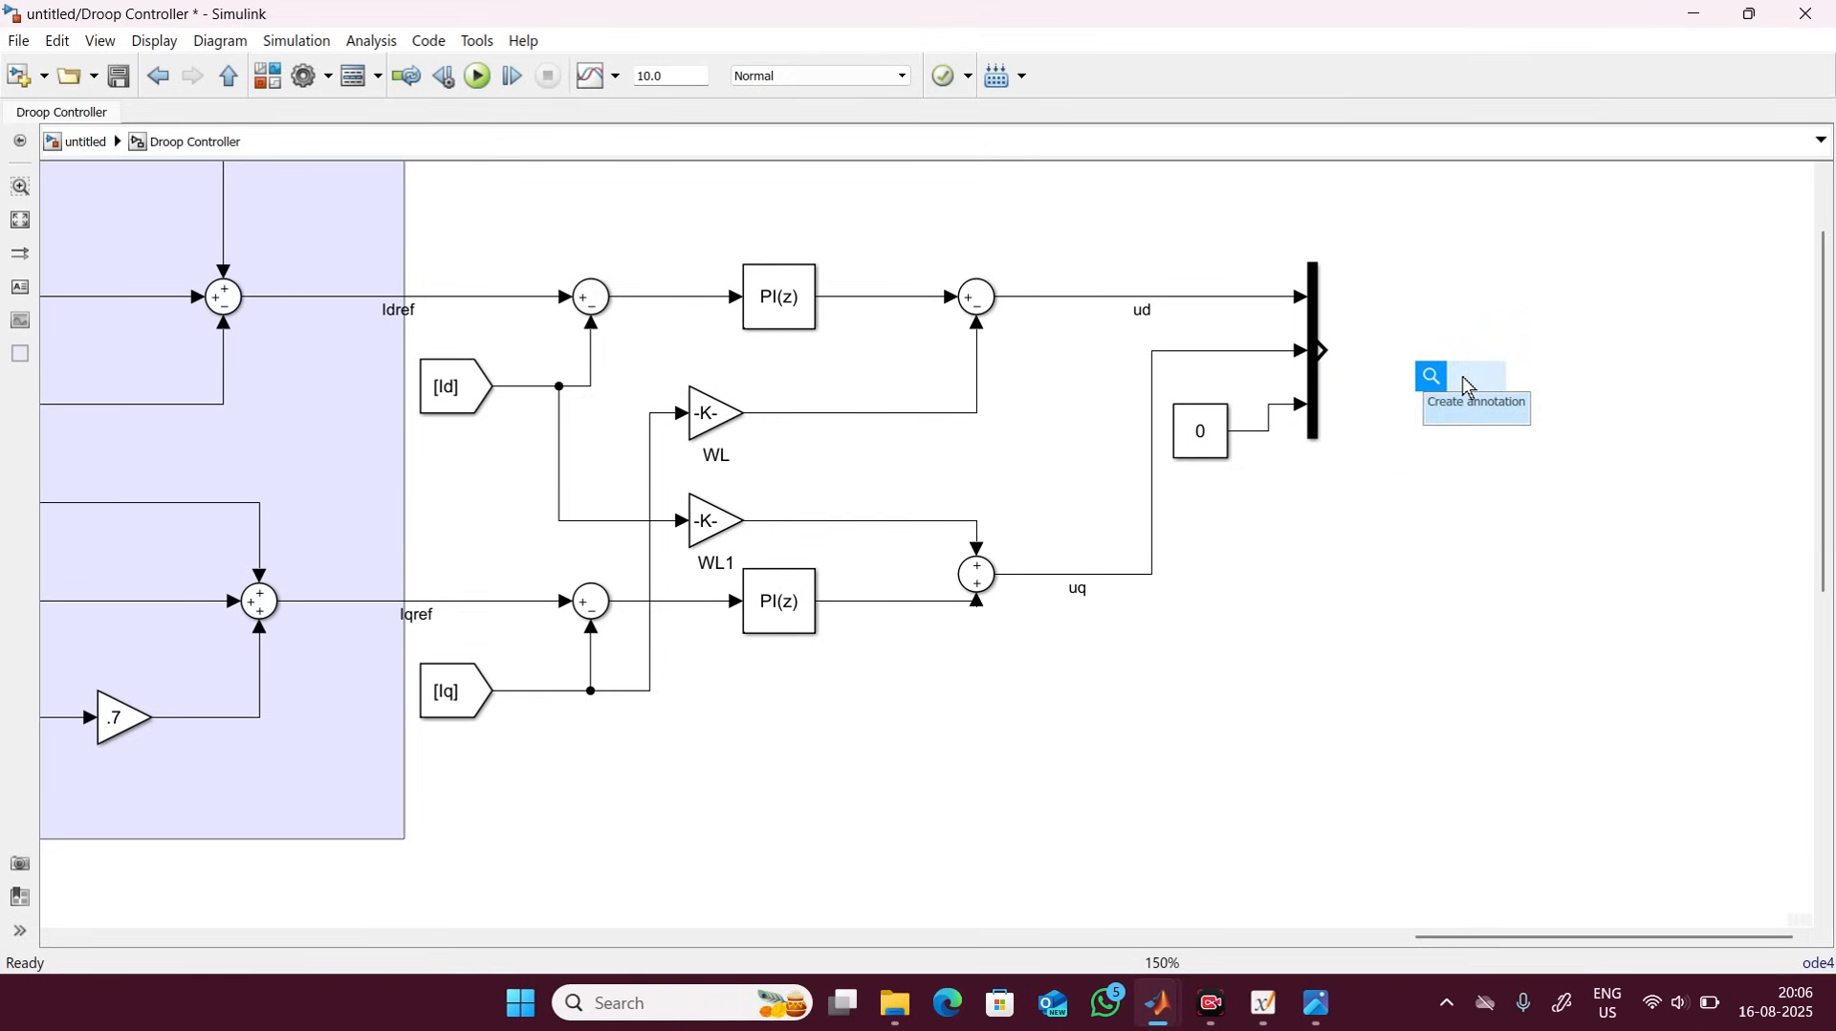
type("dq")
key("Return")
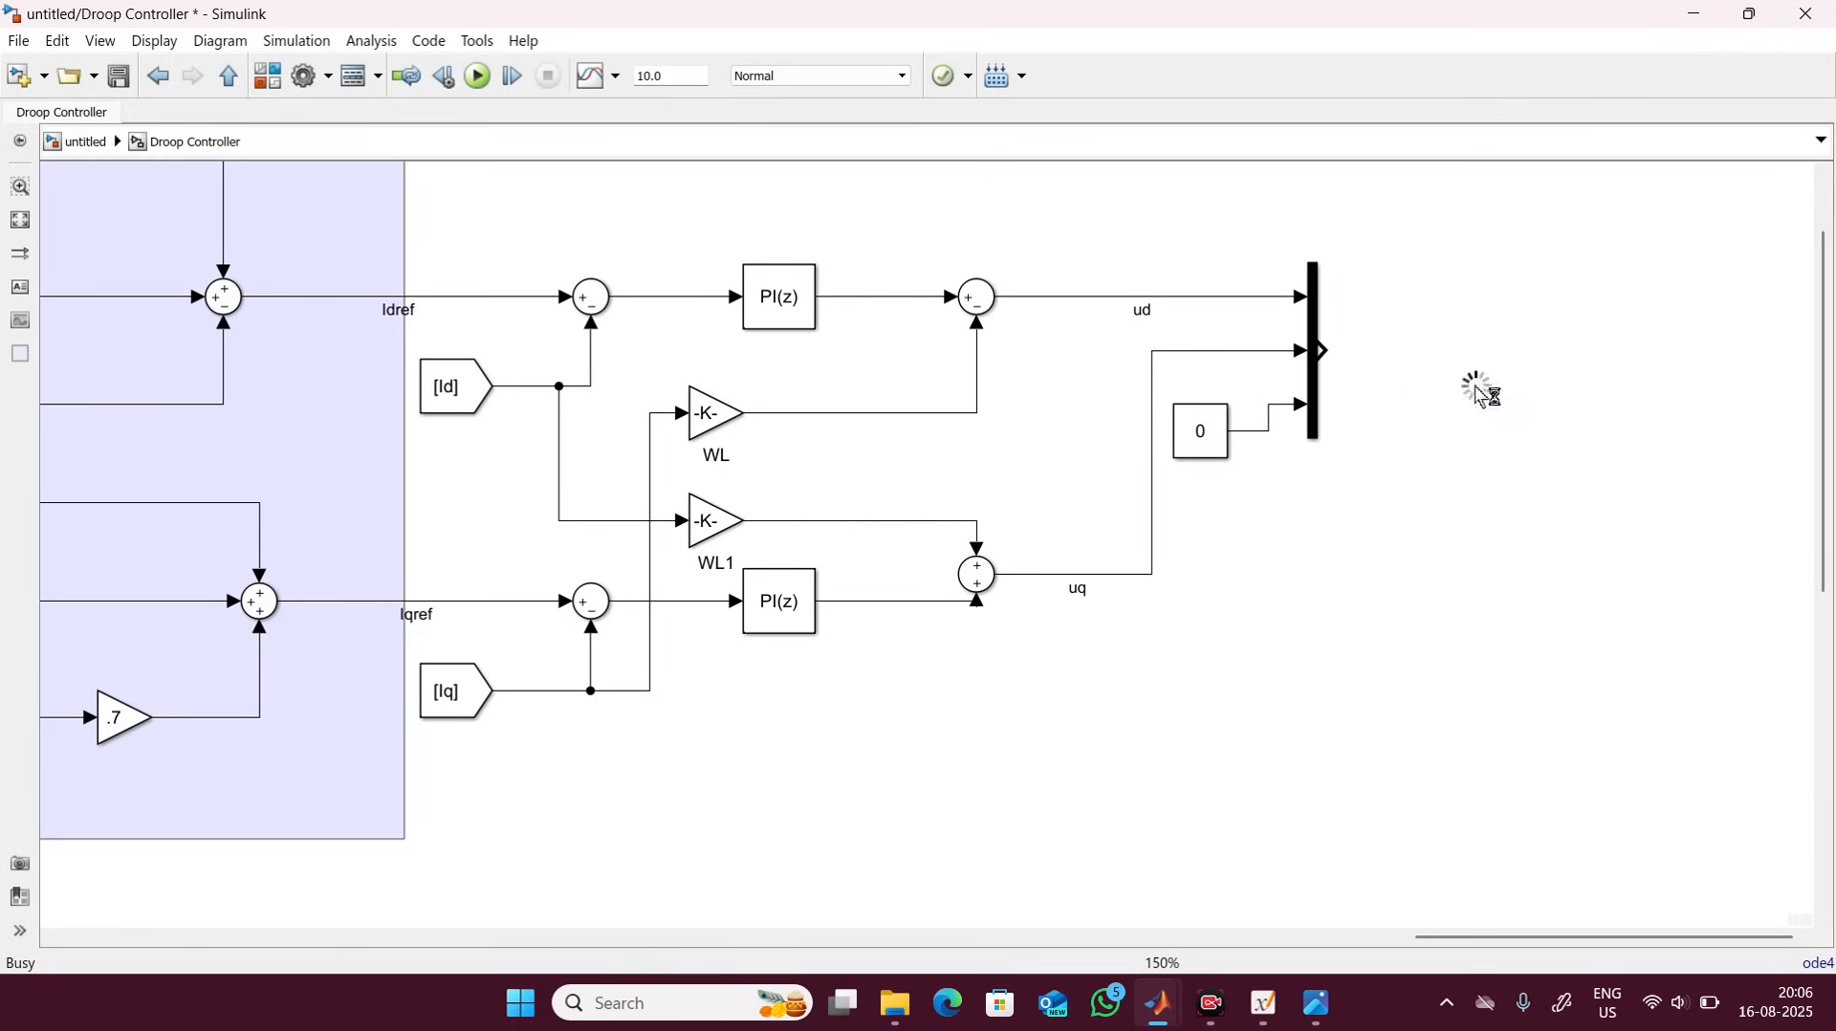
left_click_drag(1549, 356, 1542, 383)
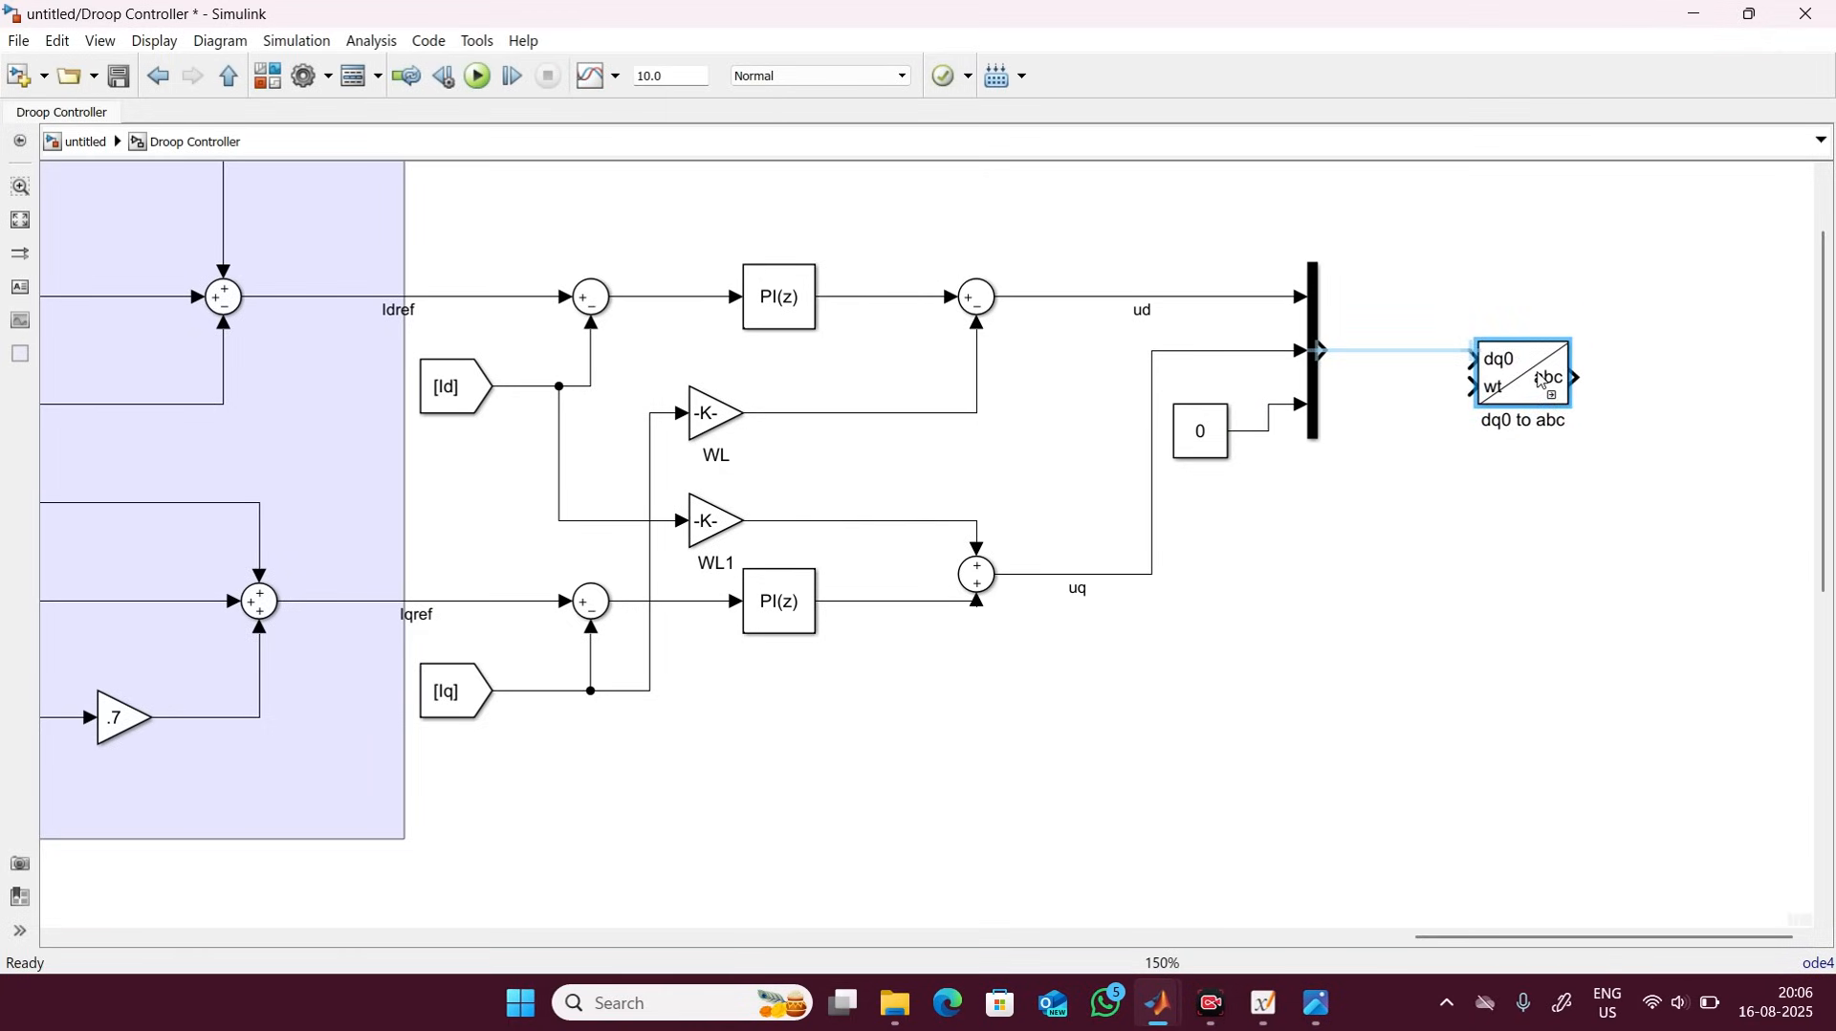
mouse_move(1323, 350)
left_mouse_down()
mouse_move(1385, 328)
mouse_move(1455, 341)
mouse_move(1473, 373)
left_mouse_up()
left_click(945, 618)
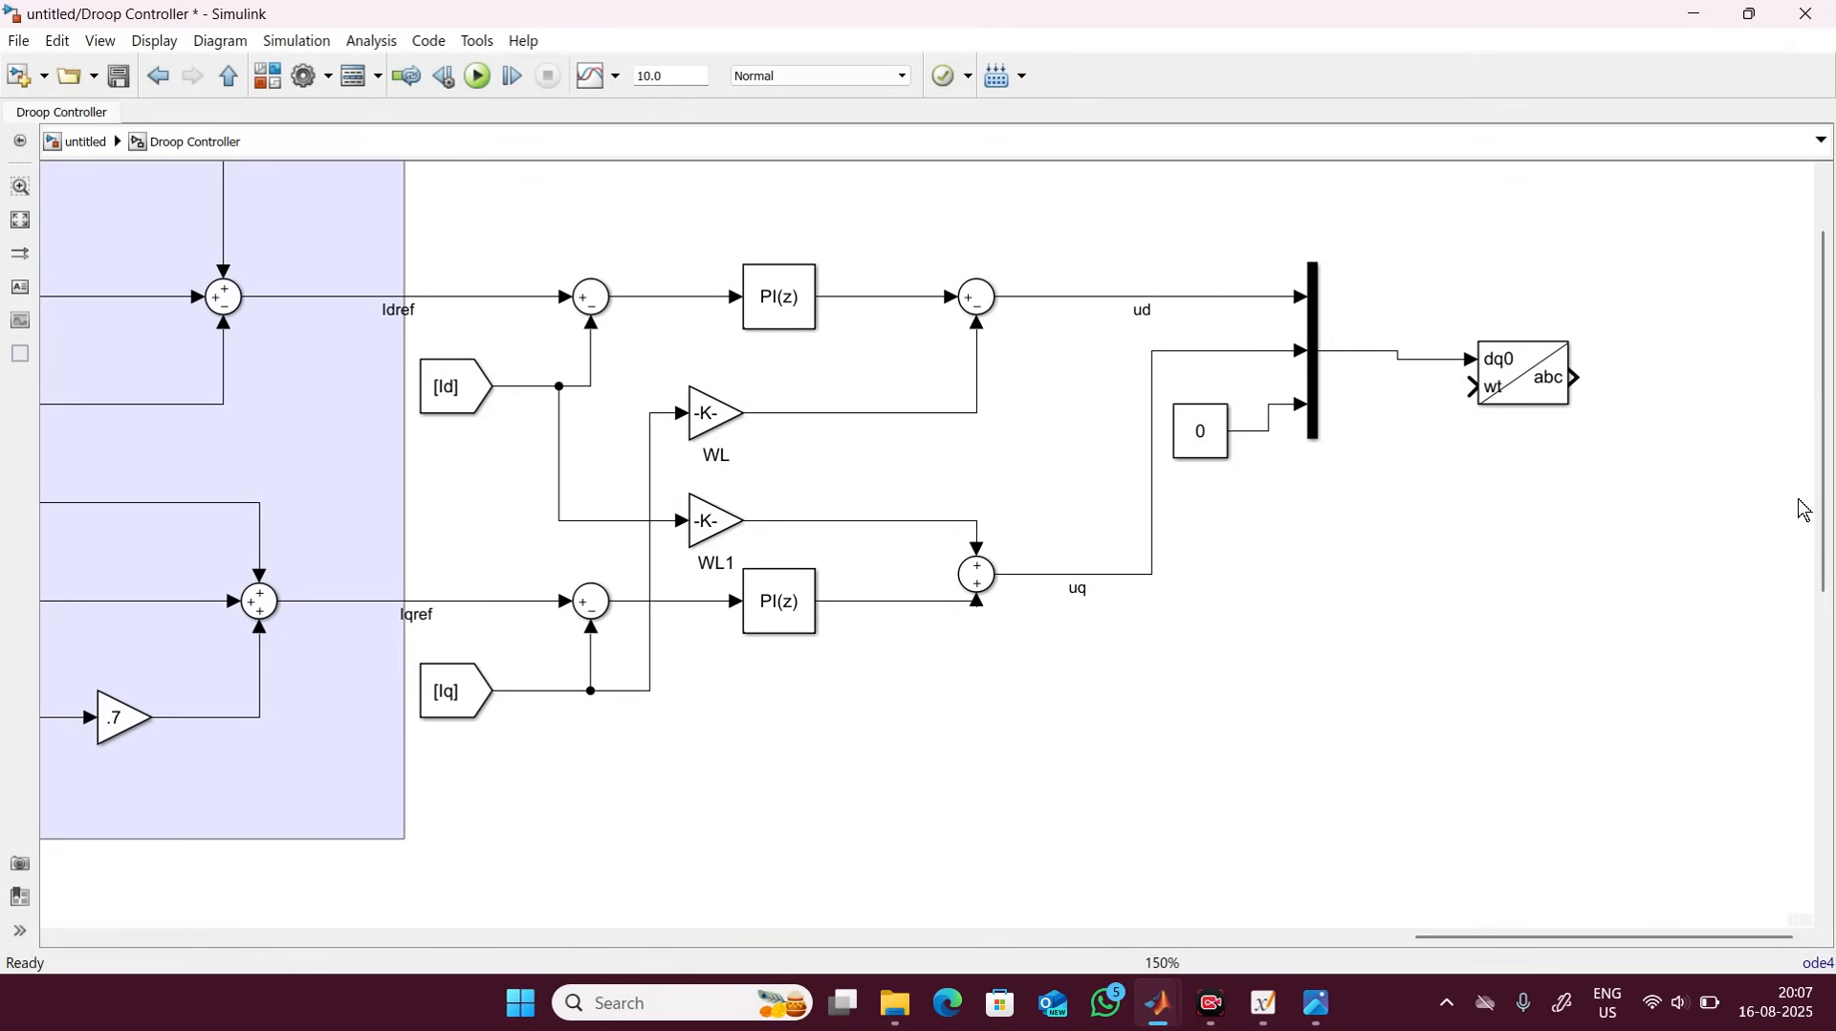
Copy the wt From block from the Vabc_B2 transformation, place it beside the dq0 to abc block and connect it to the wt input.
mouse_move(1820, 522)
left_mouse_down()
mouse_move(1825, 688)
mouse_move(1821, 489)
left_mouse_up()
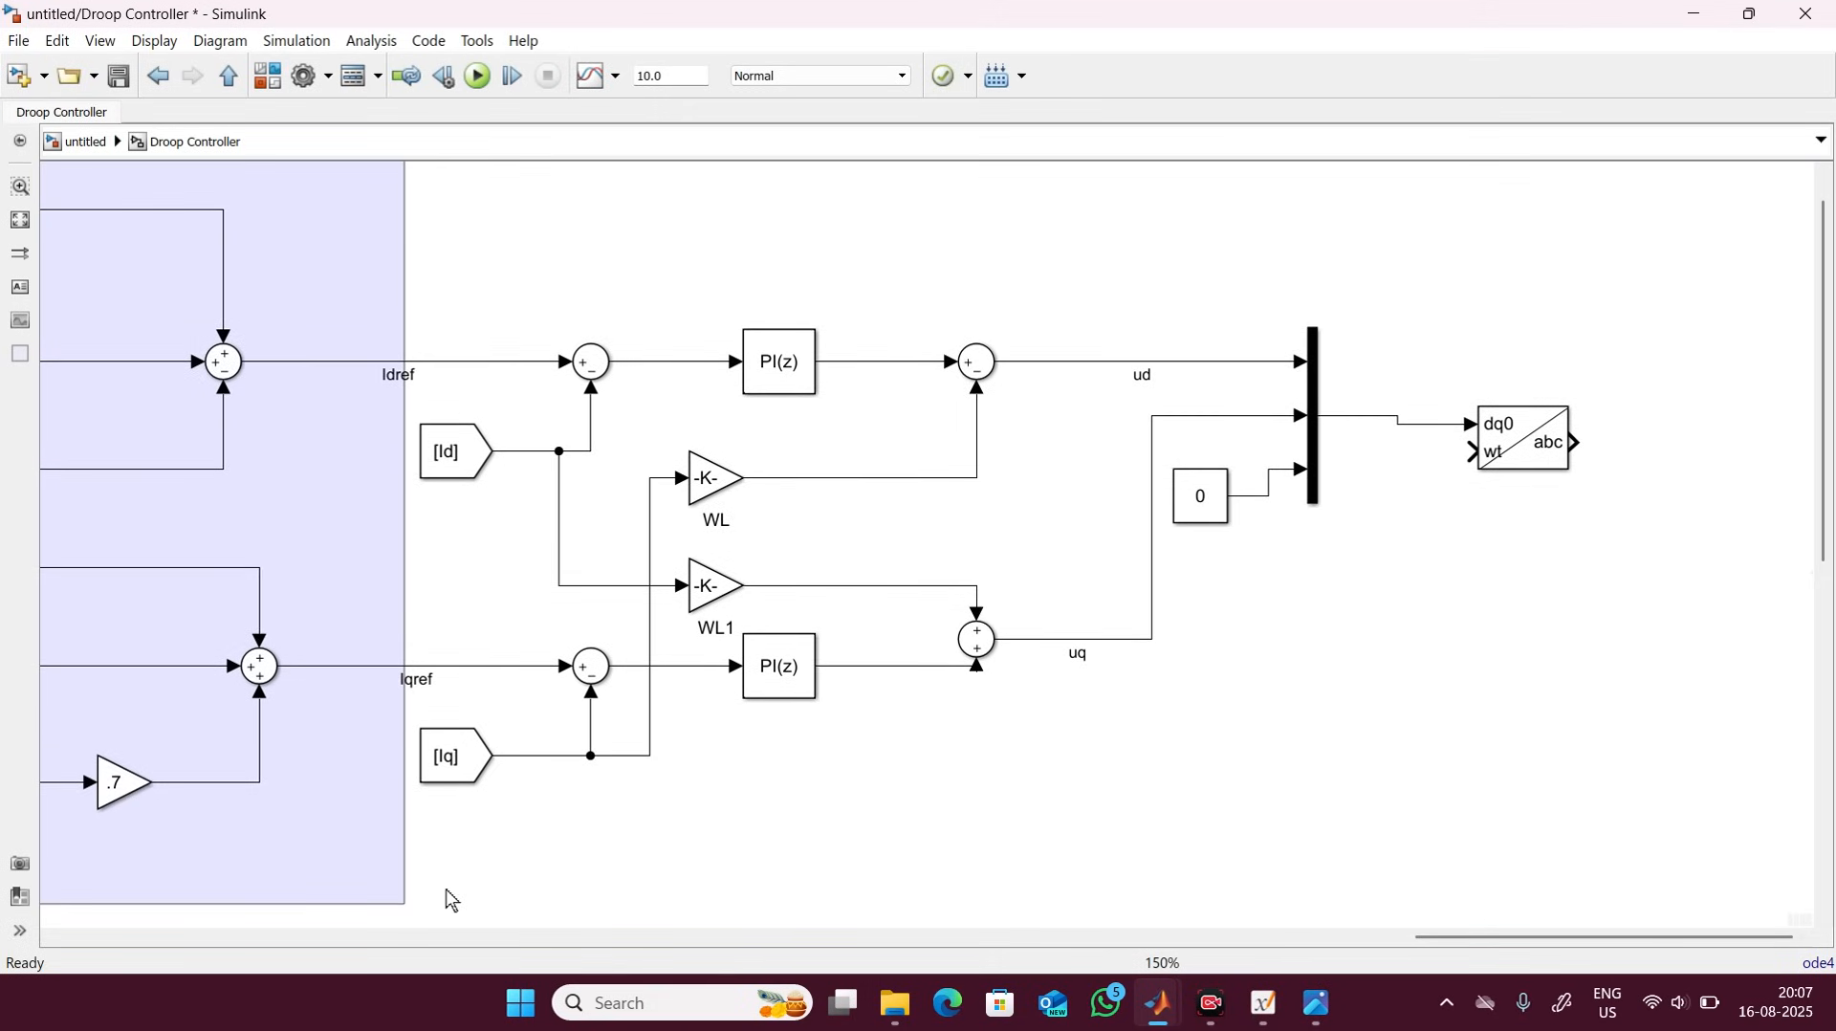
left_click(516, 937)
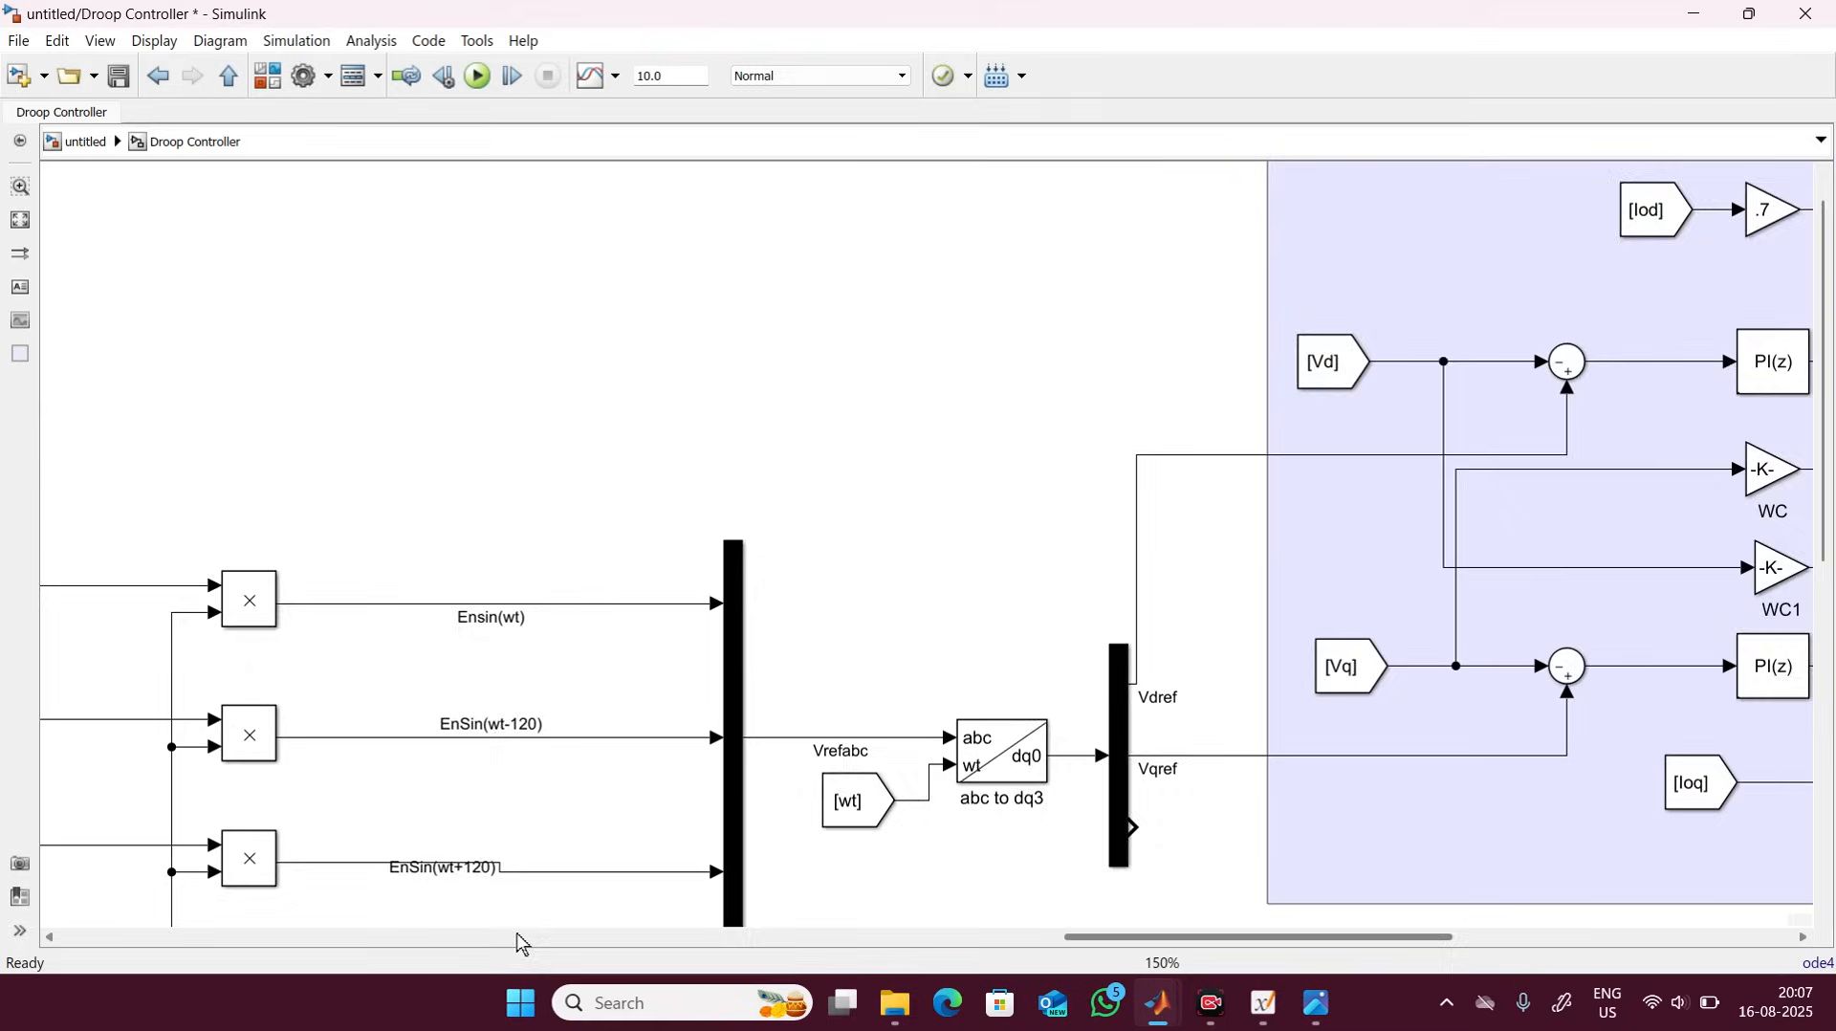
left_click(390, 937)
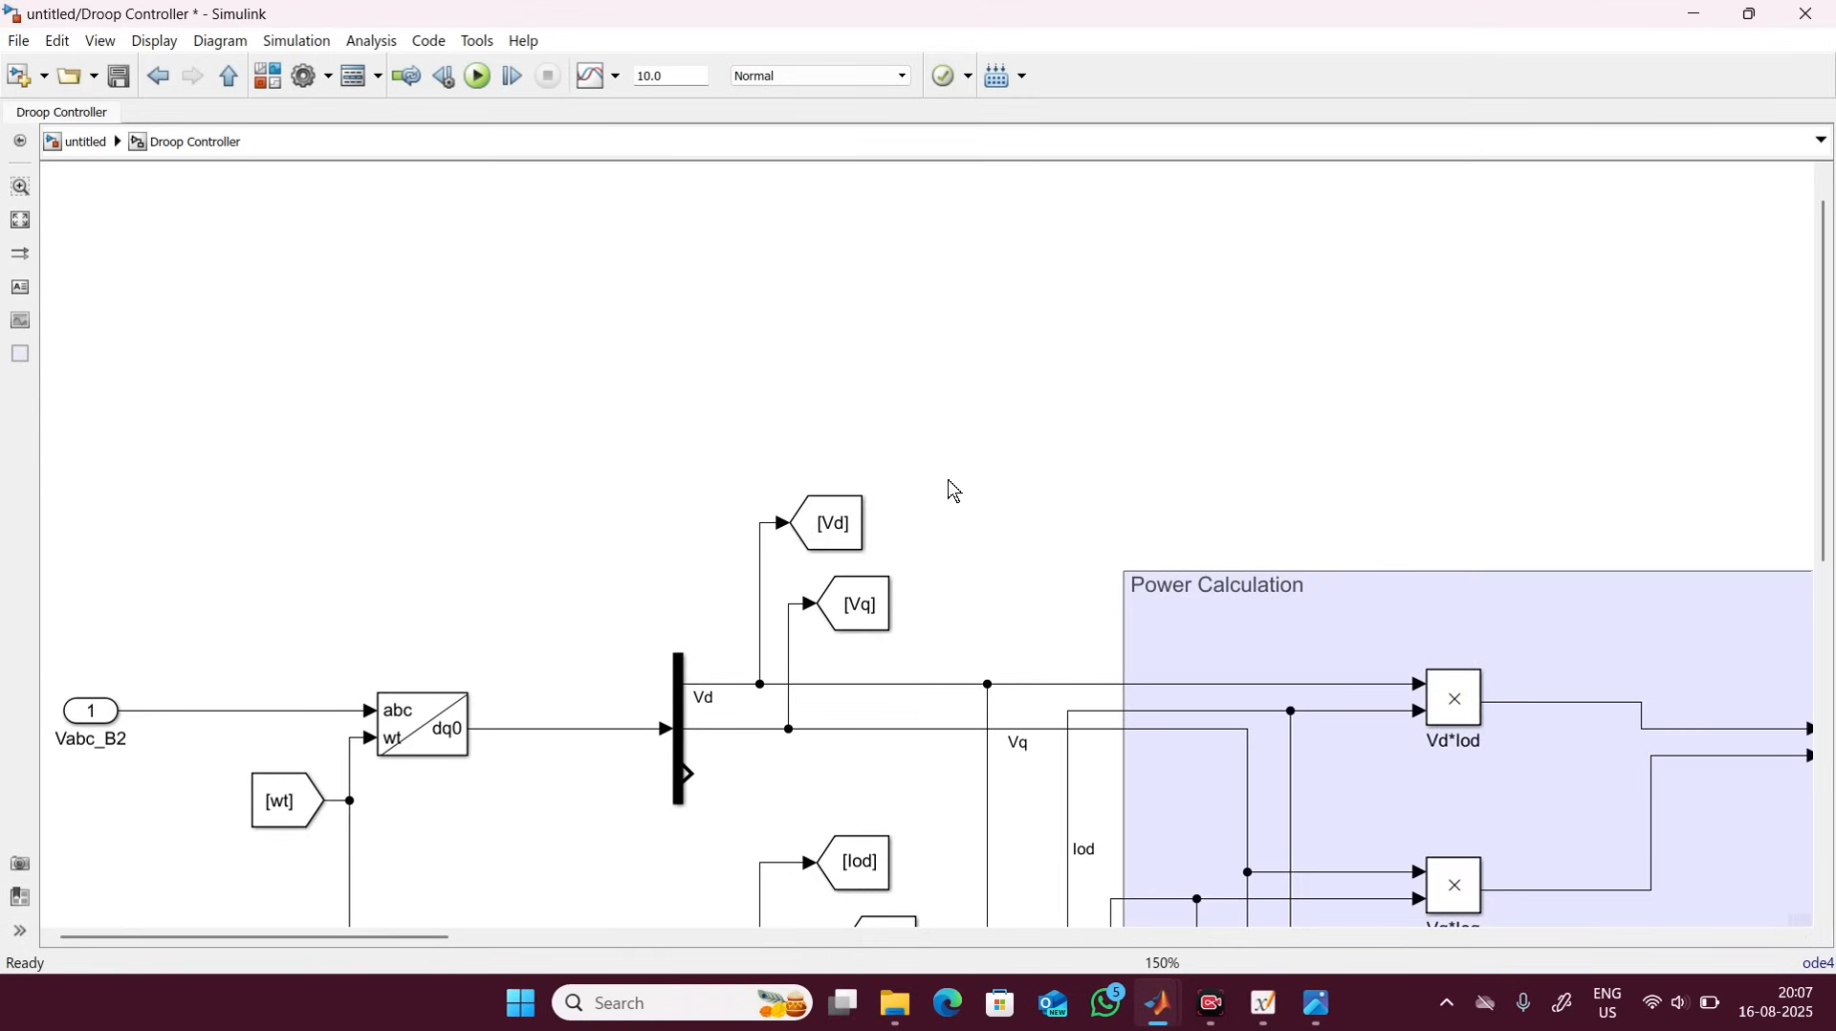
left_click(280, 806)
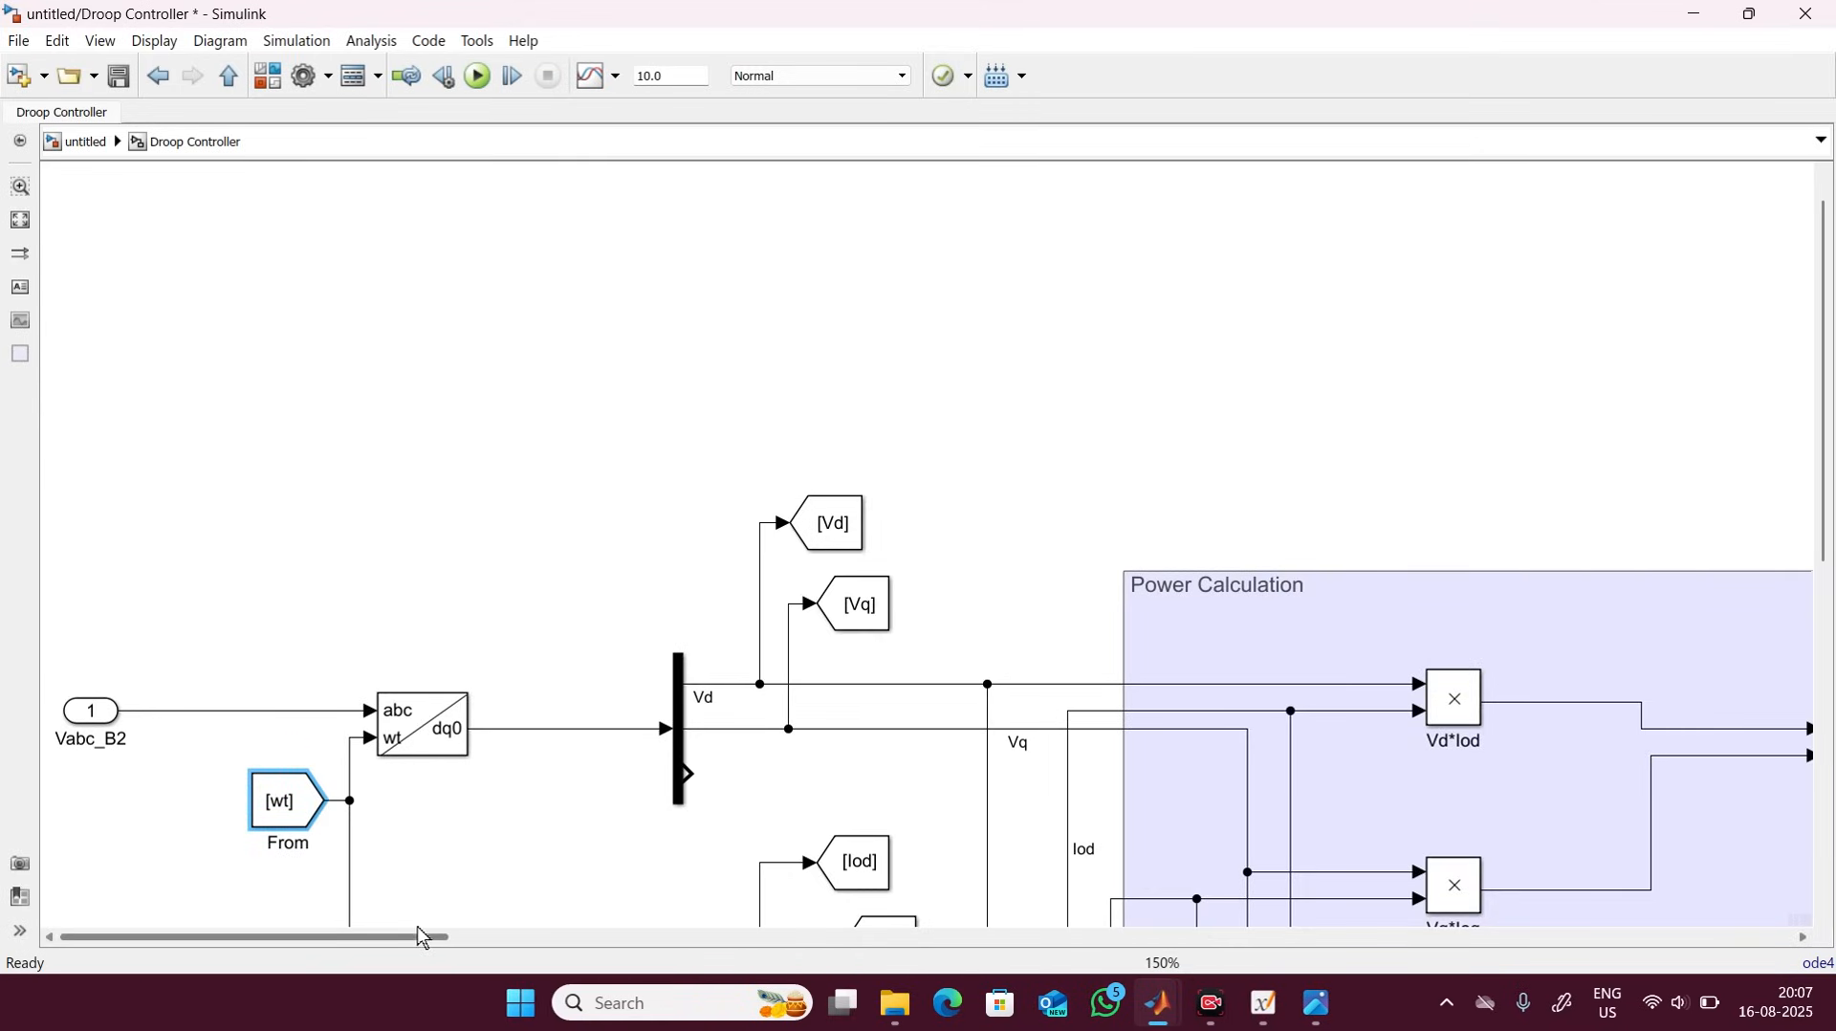
left_click_drag(422, 937, 1820, 830)
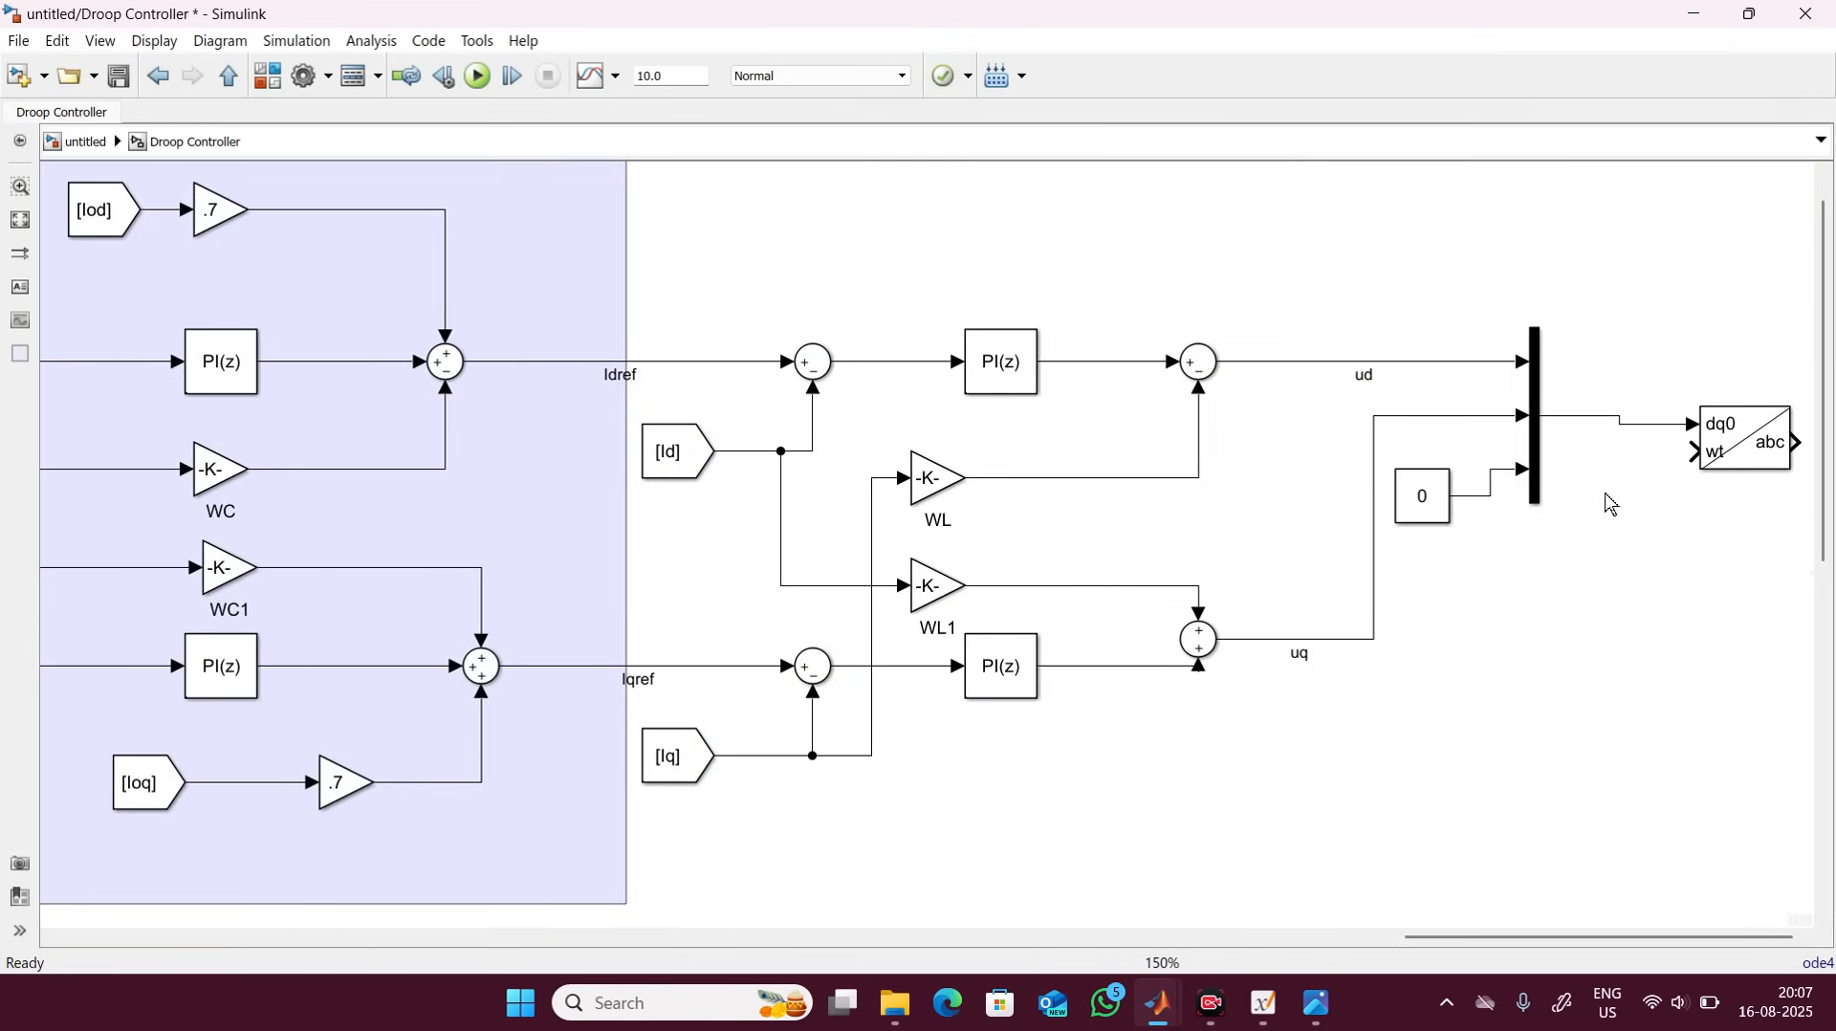
key("ctrl+v")
left_click_drag(1697, 532, 1692, 451)
left_click(1648, 516)
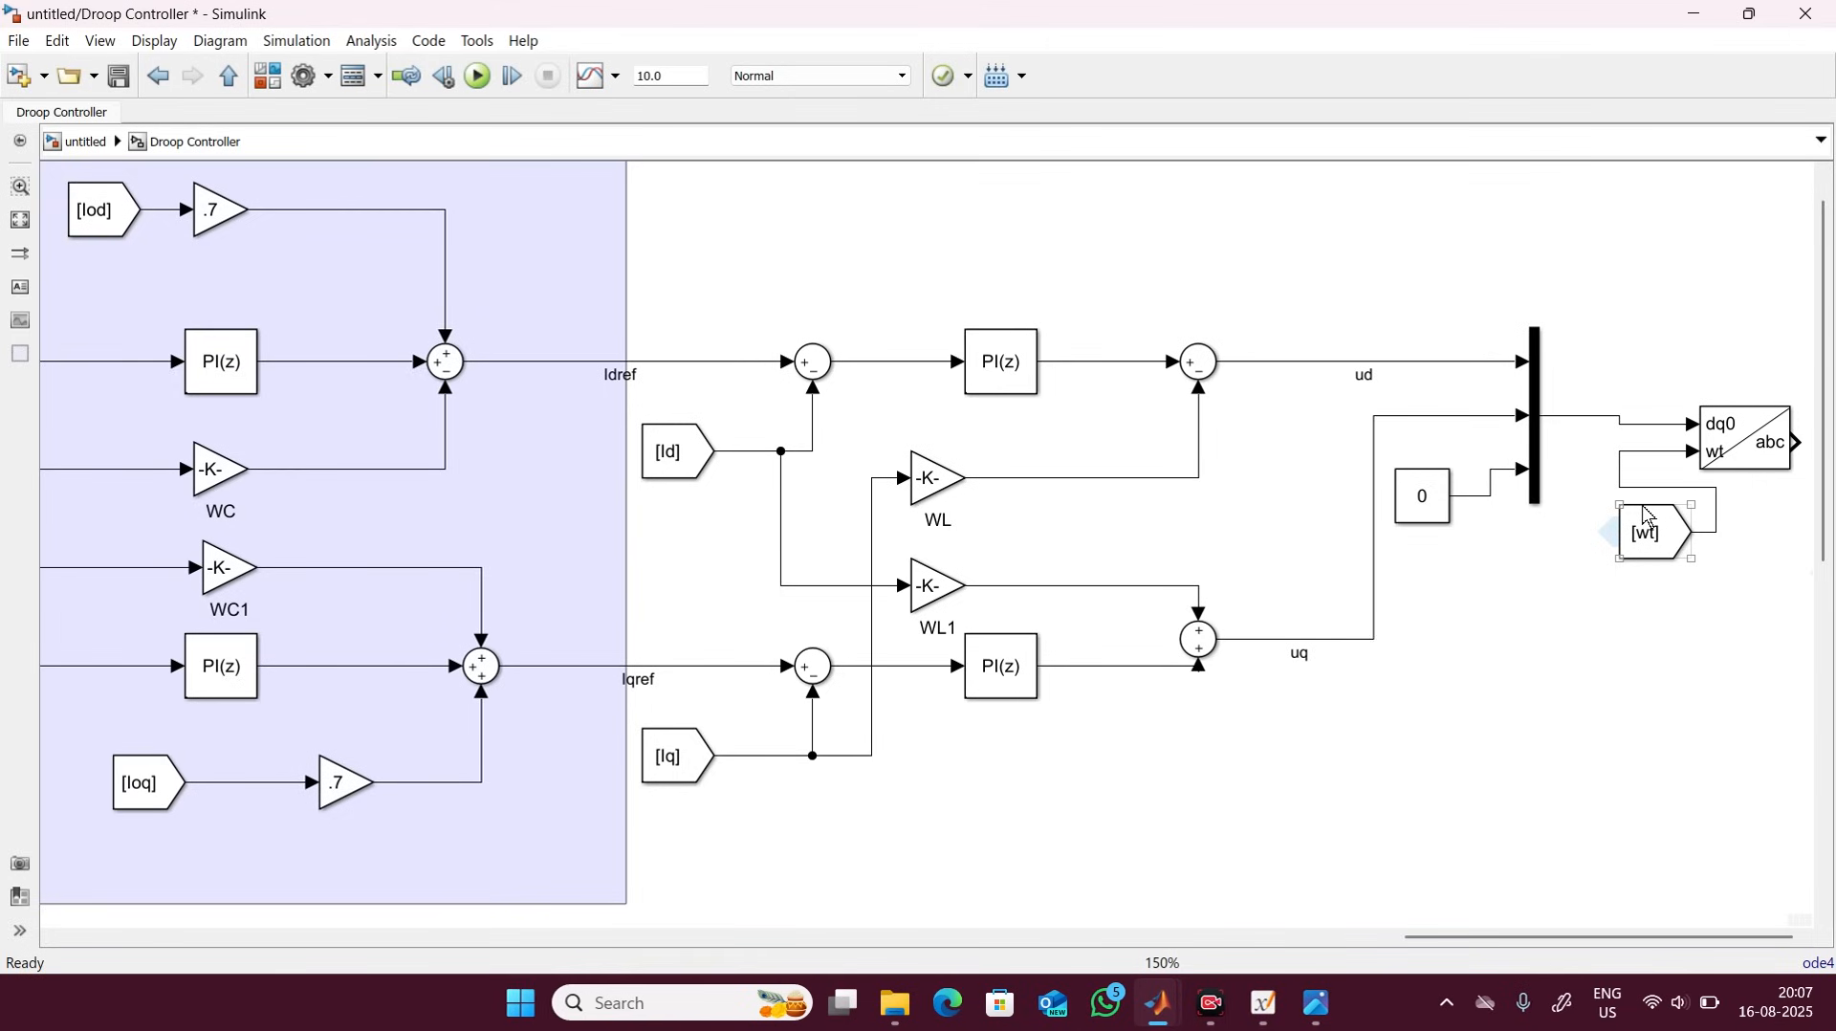
left_click_drag(1648, 518, 1588, 473)
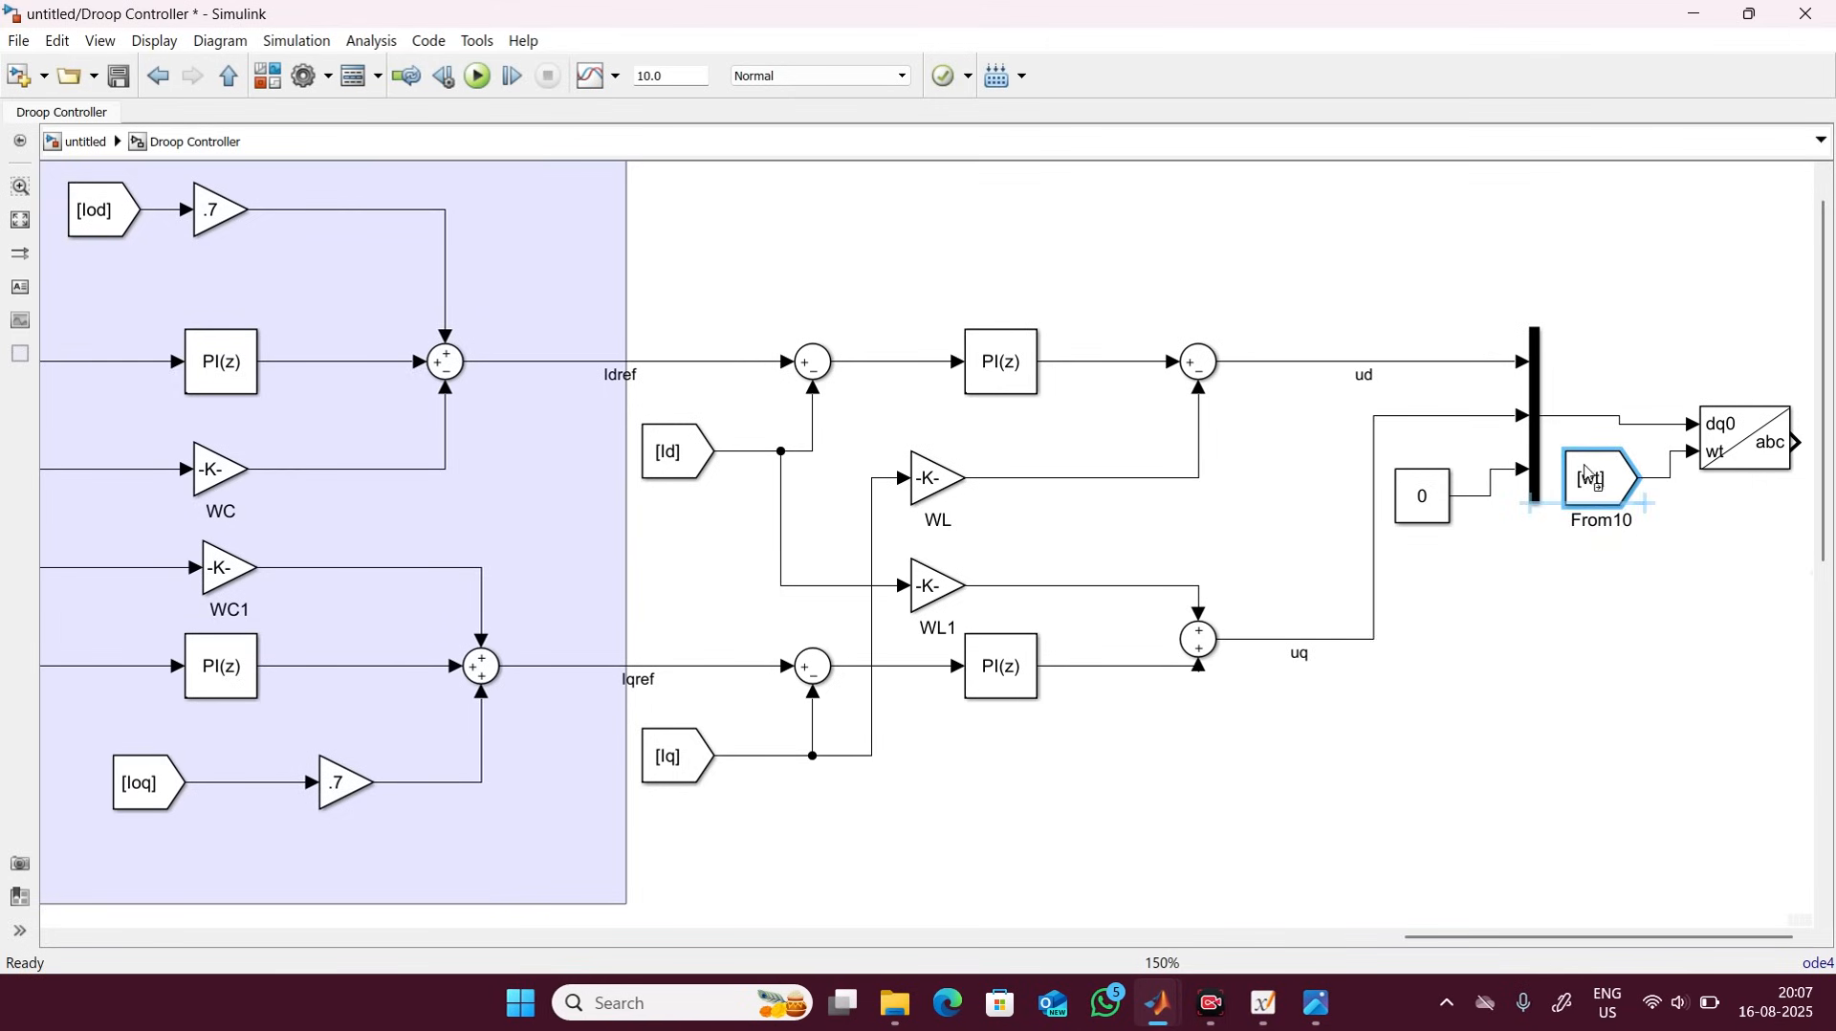
Insert a Gain block after the dq0 to abc block and align it with the abc output for connection.
left_click_drag(1784, 735, 1822, 705)
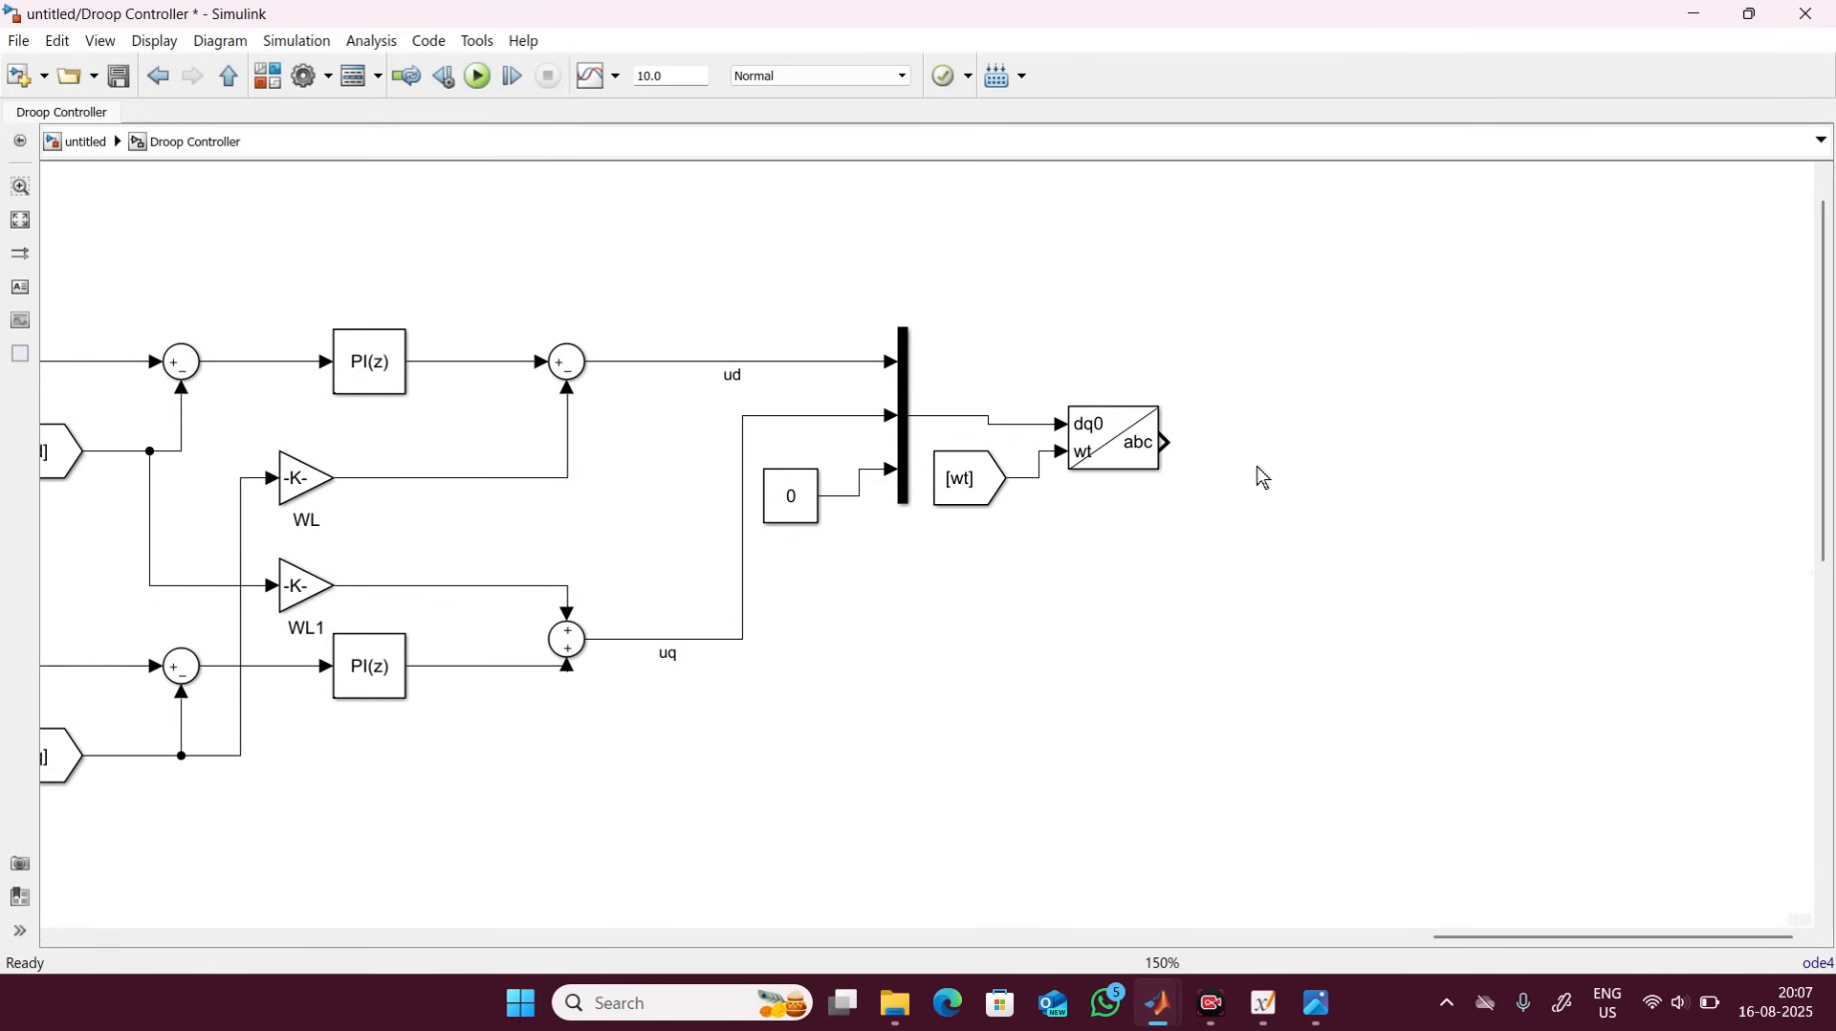
double_click(1278, 484)
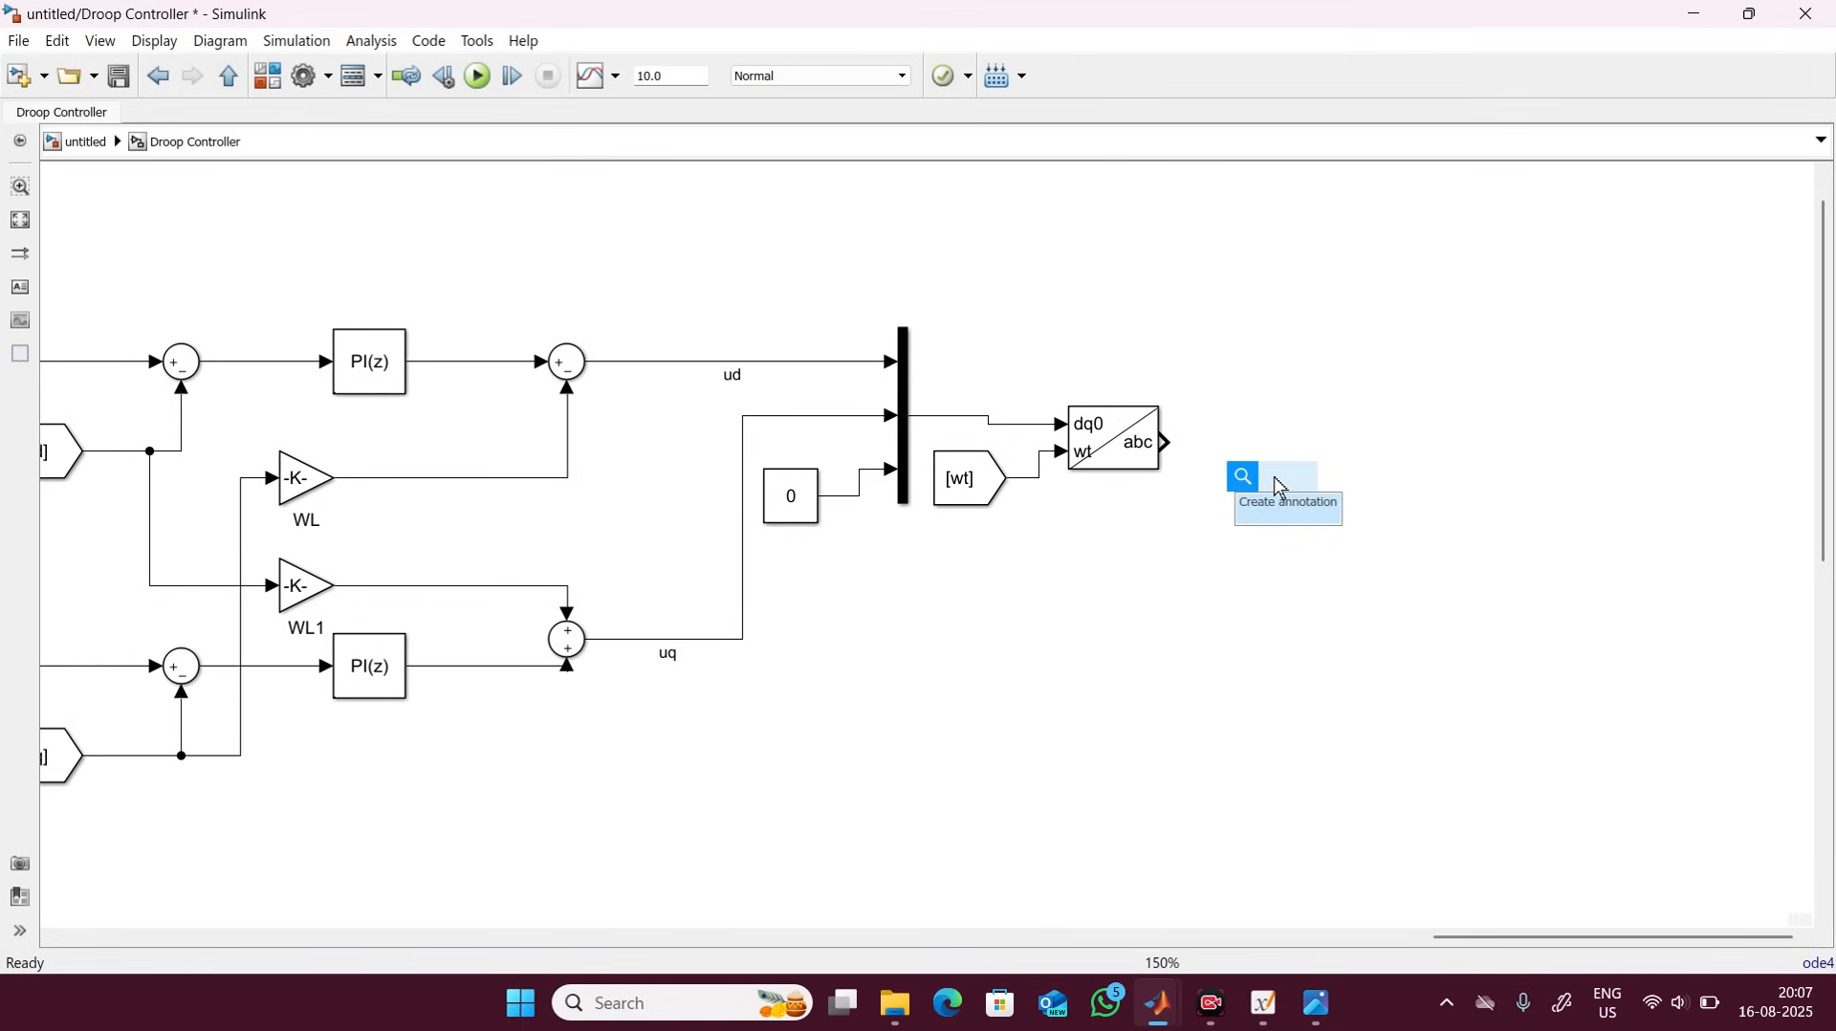
type("gain")
key("Return")
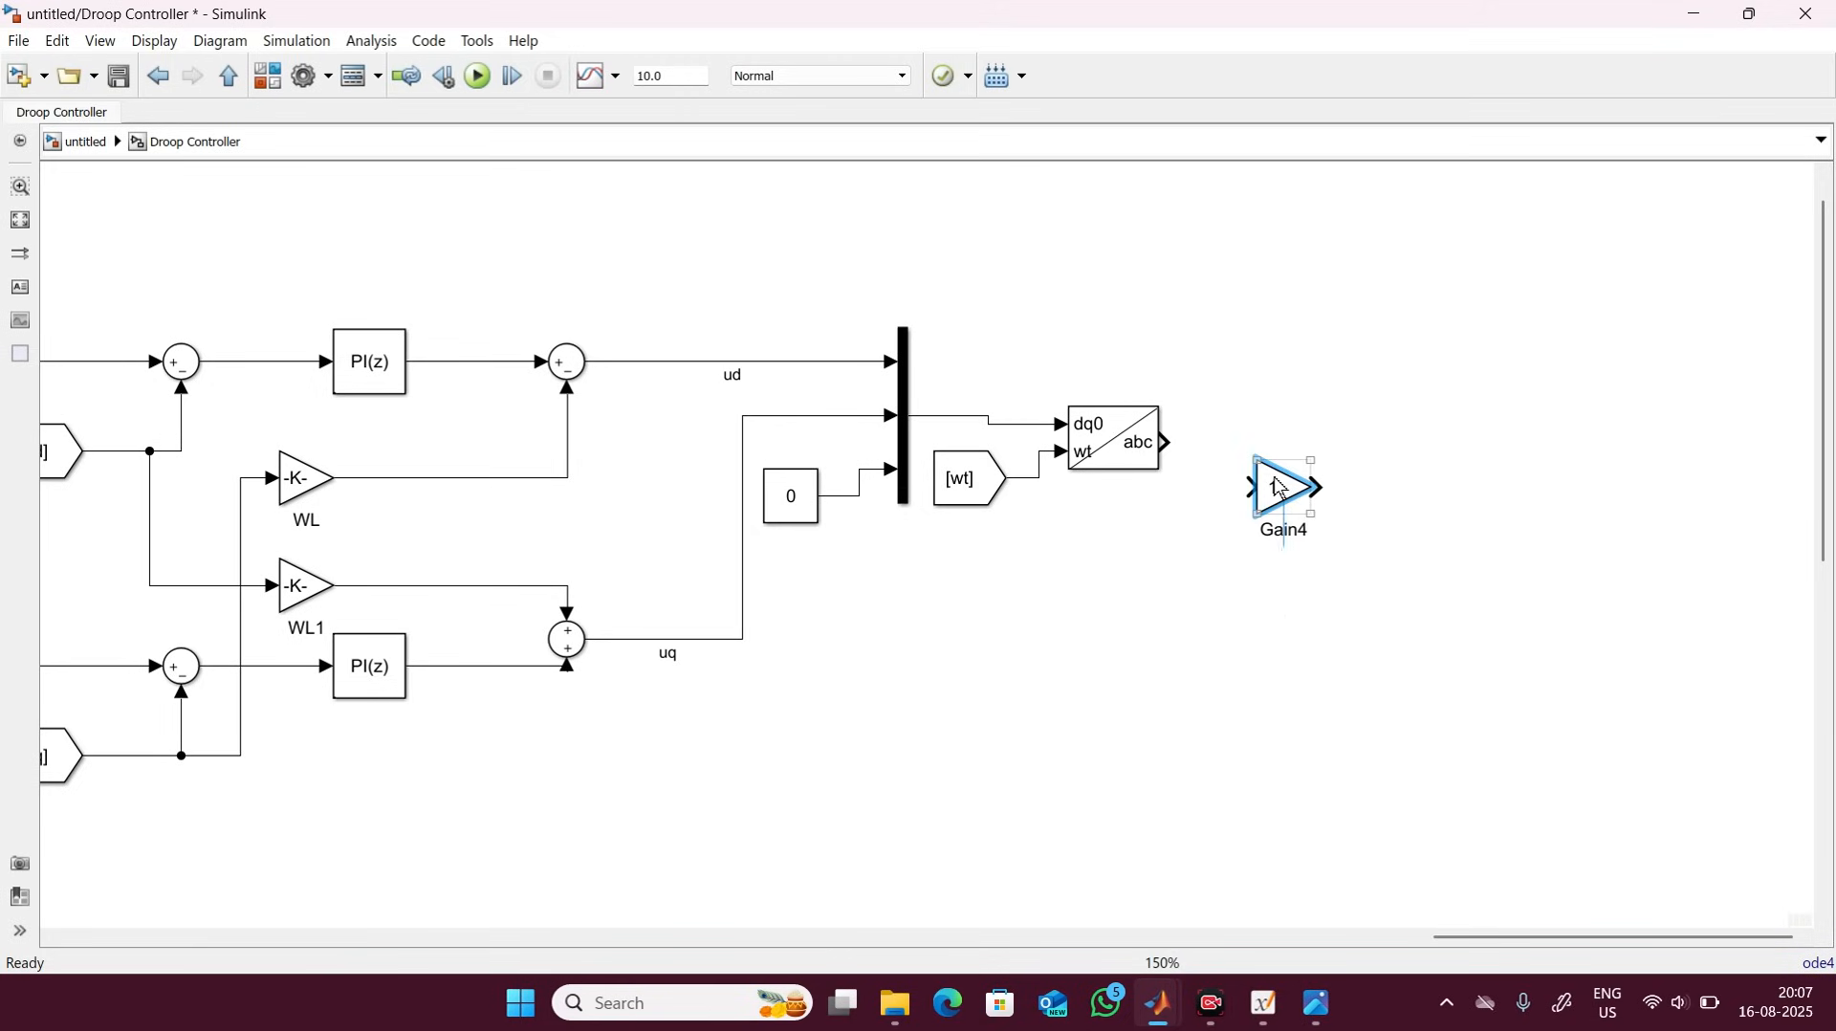
left_click(1253, 441)
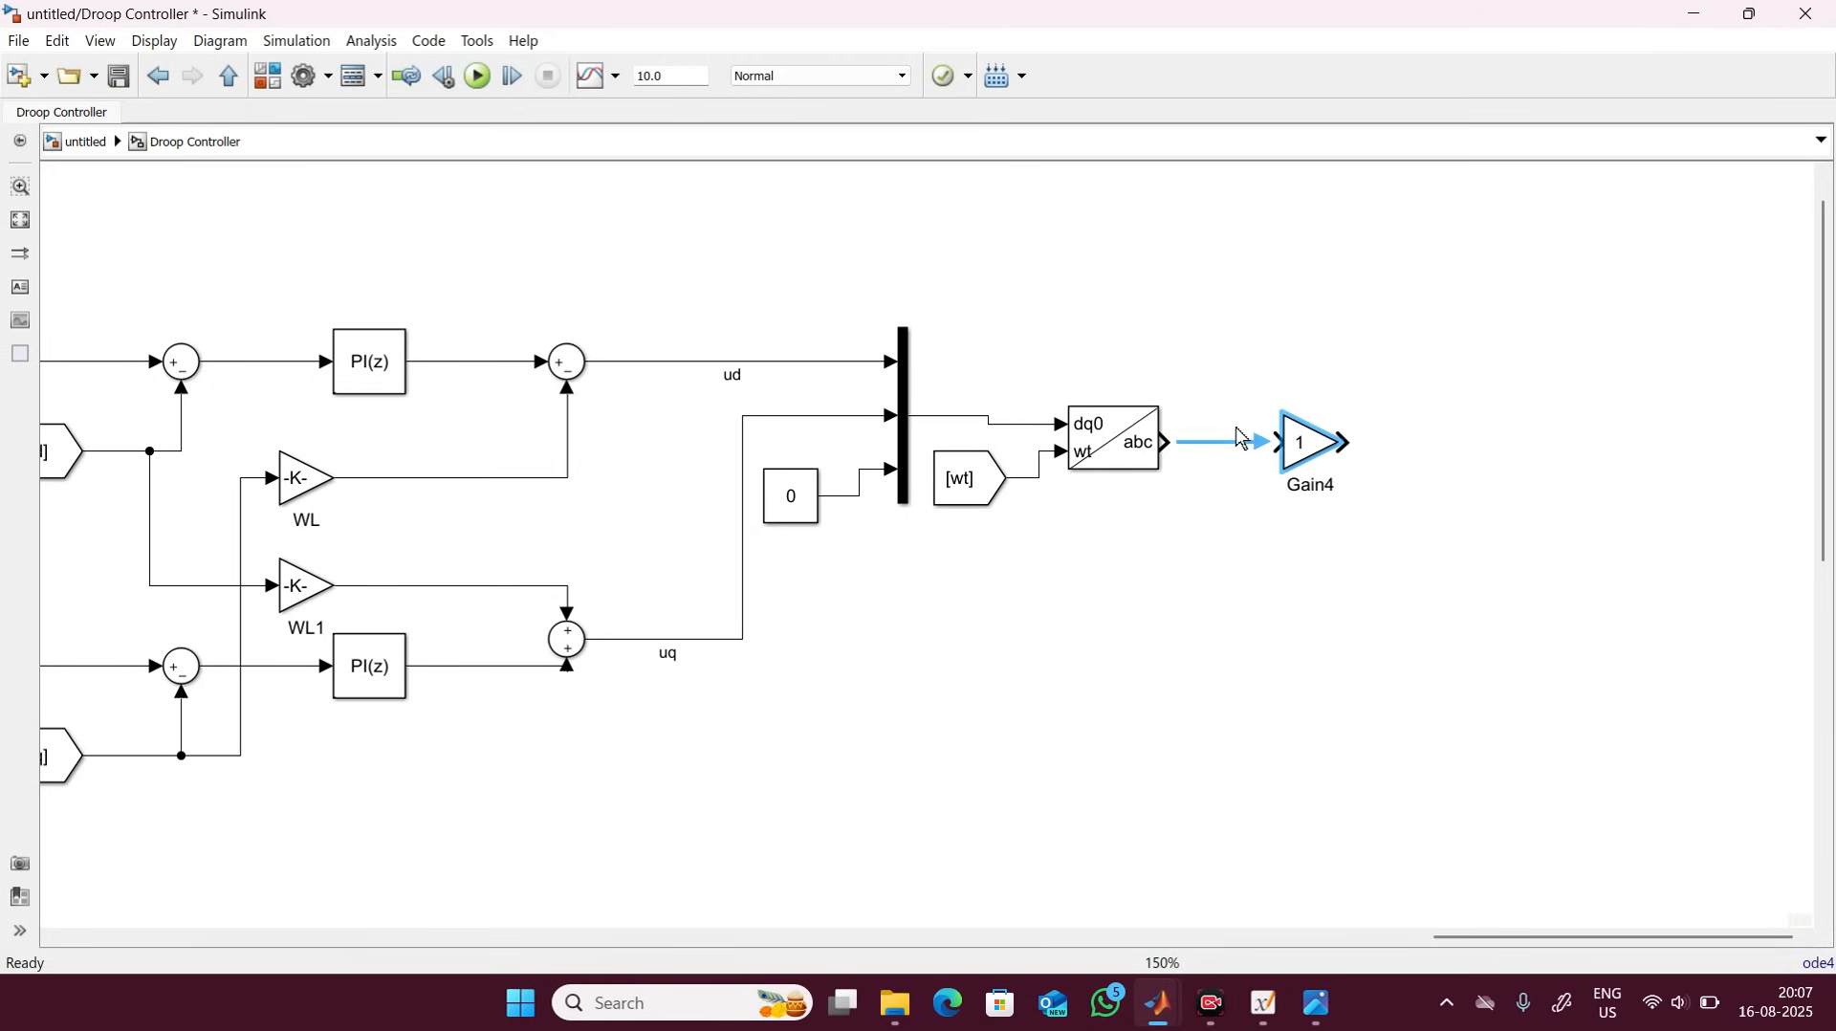
Connect the abc output to the new Gain block and set its gain to 1/800.
left_click(1303, 444)
double_click(1302, 445)
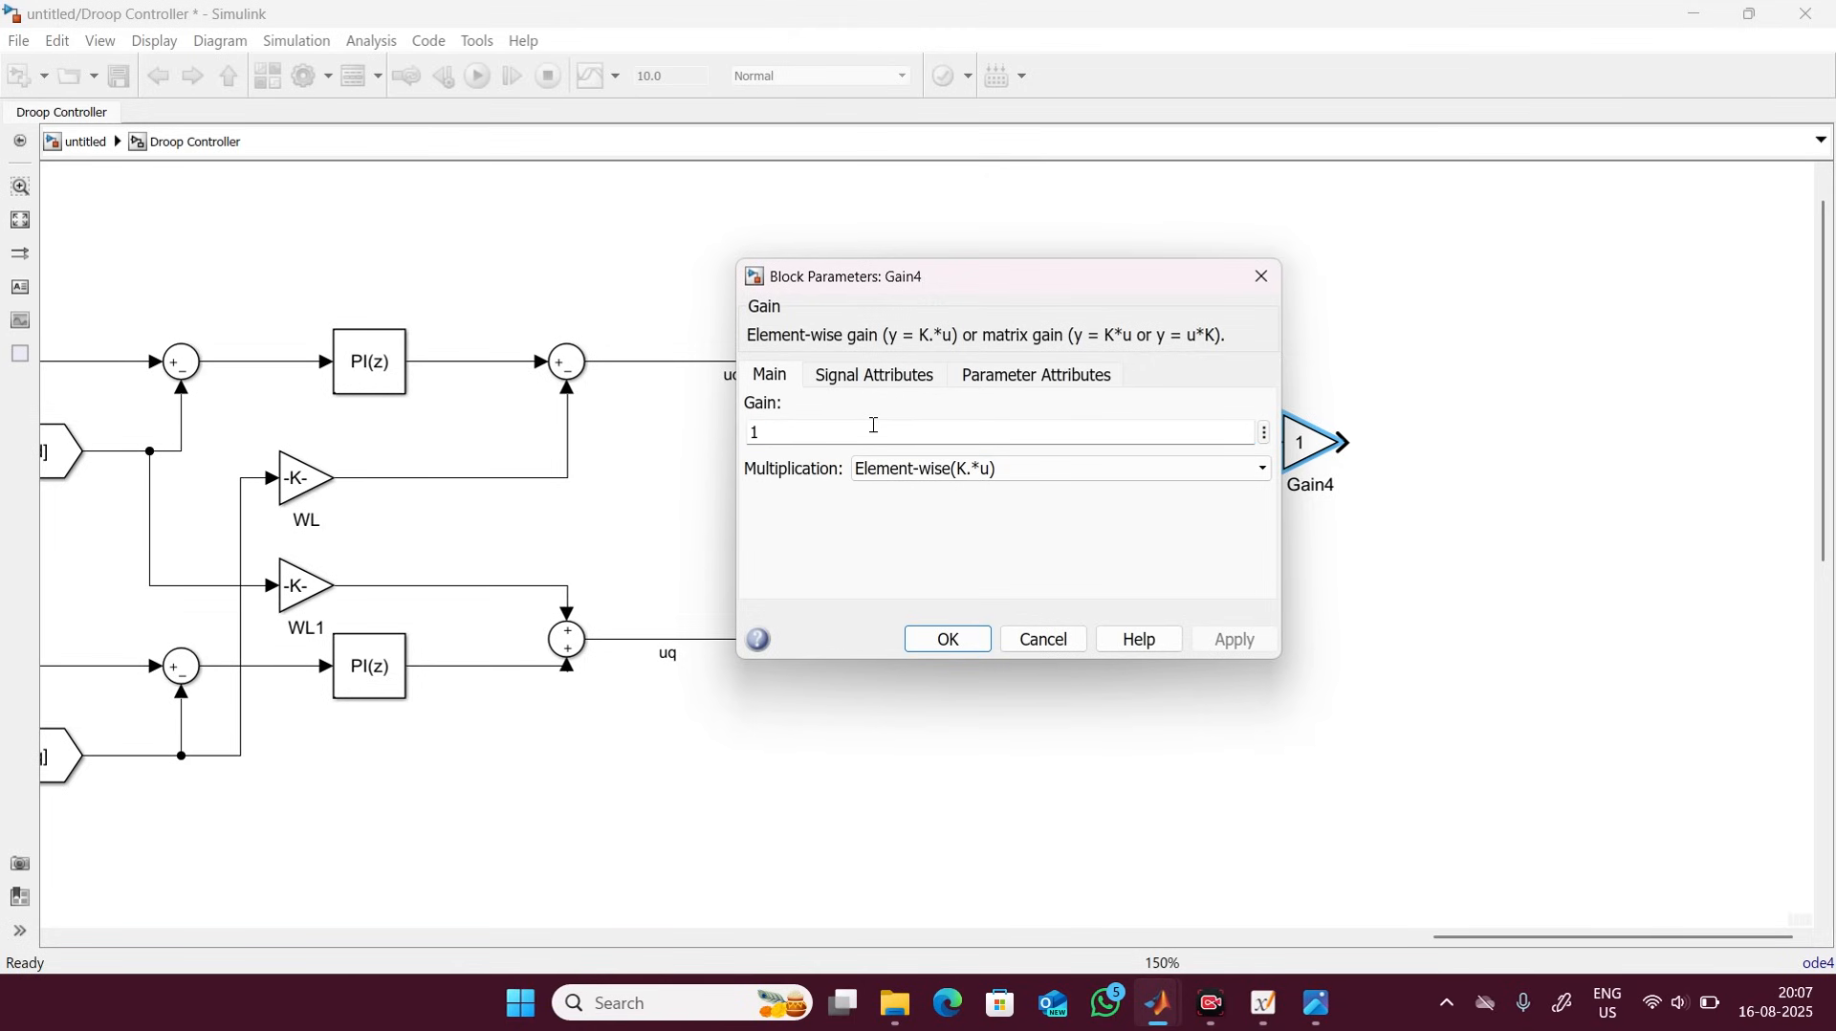
type("/800")
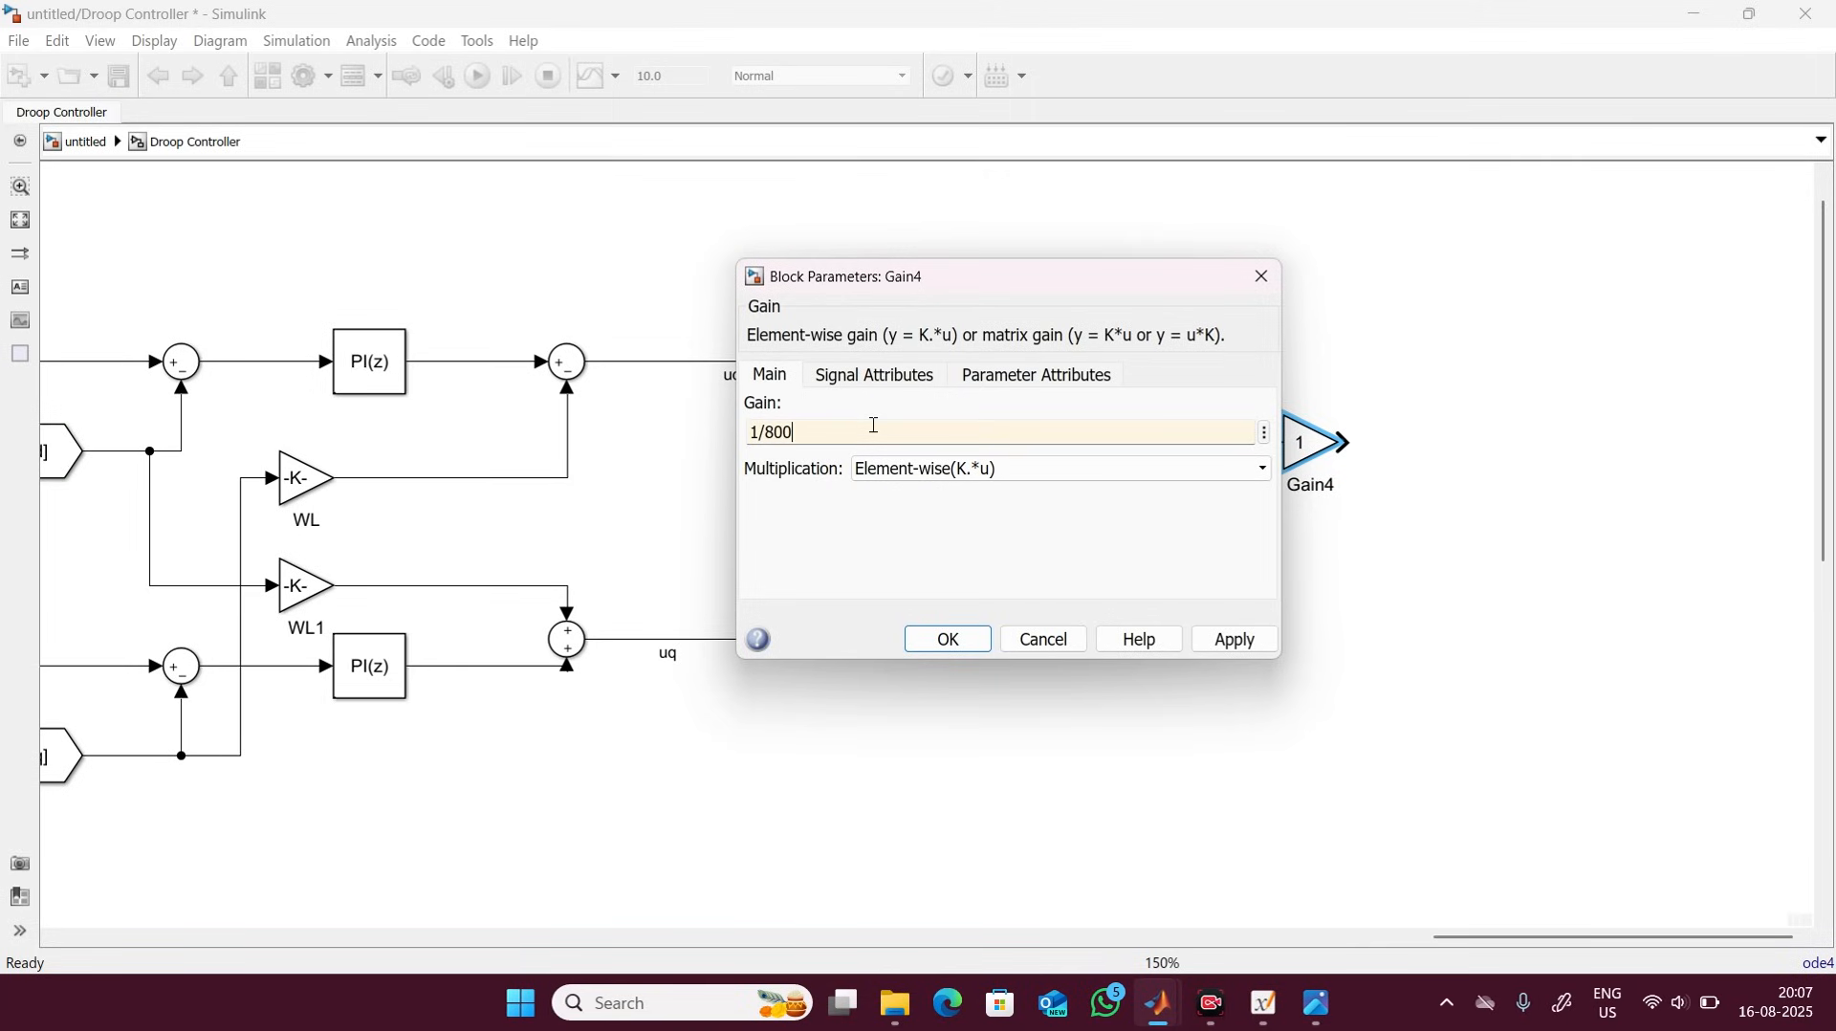
key("ctrl+a")
key("Return")
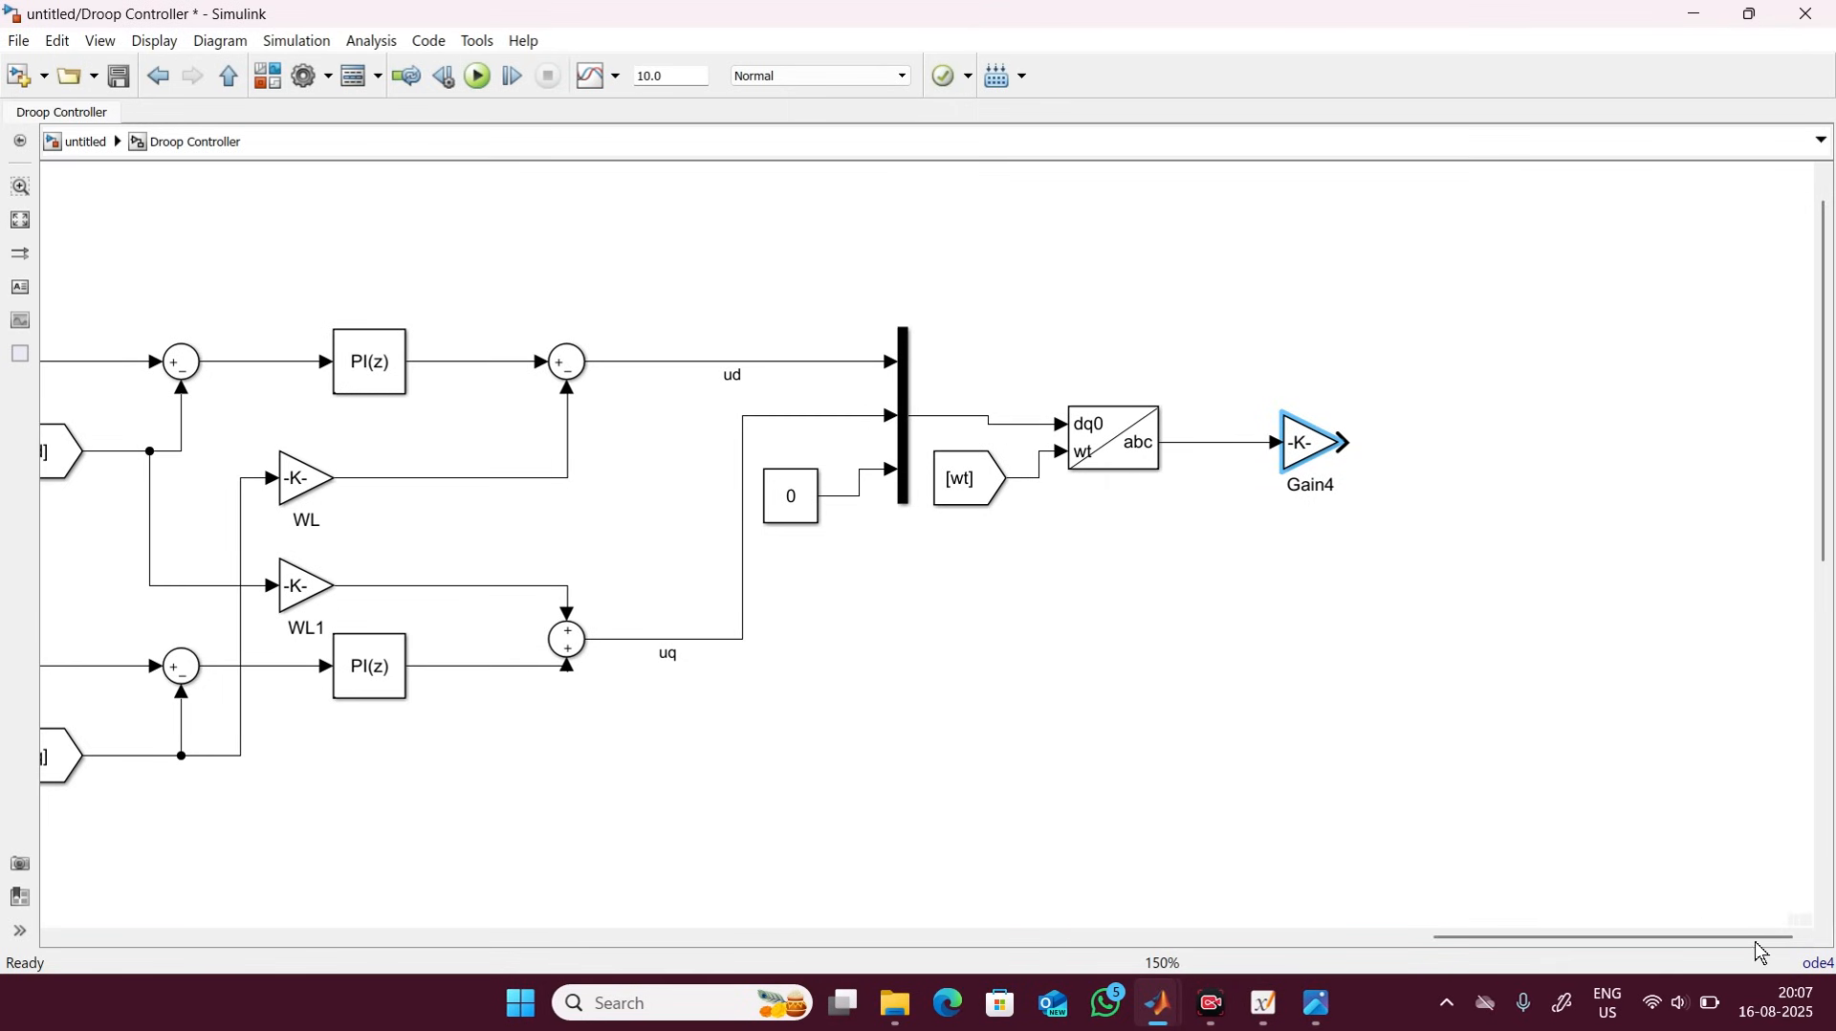
Enclose the current-loop Sum, PI and WL gain blocks in an area titled "Current control loops".
mouse_move(1664, 937)
left_mouse_down()
mouse_move(1395, 937)
mouse_move(1552, 936)
left_mouse_up()
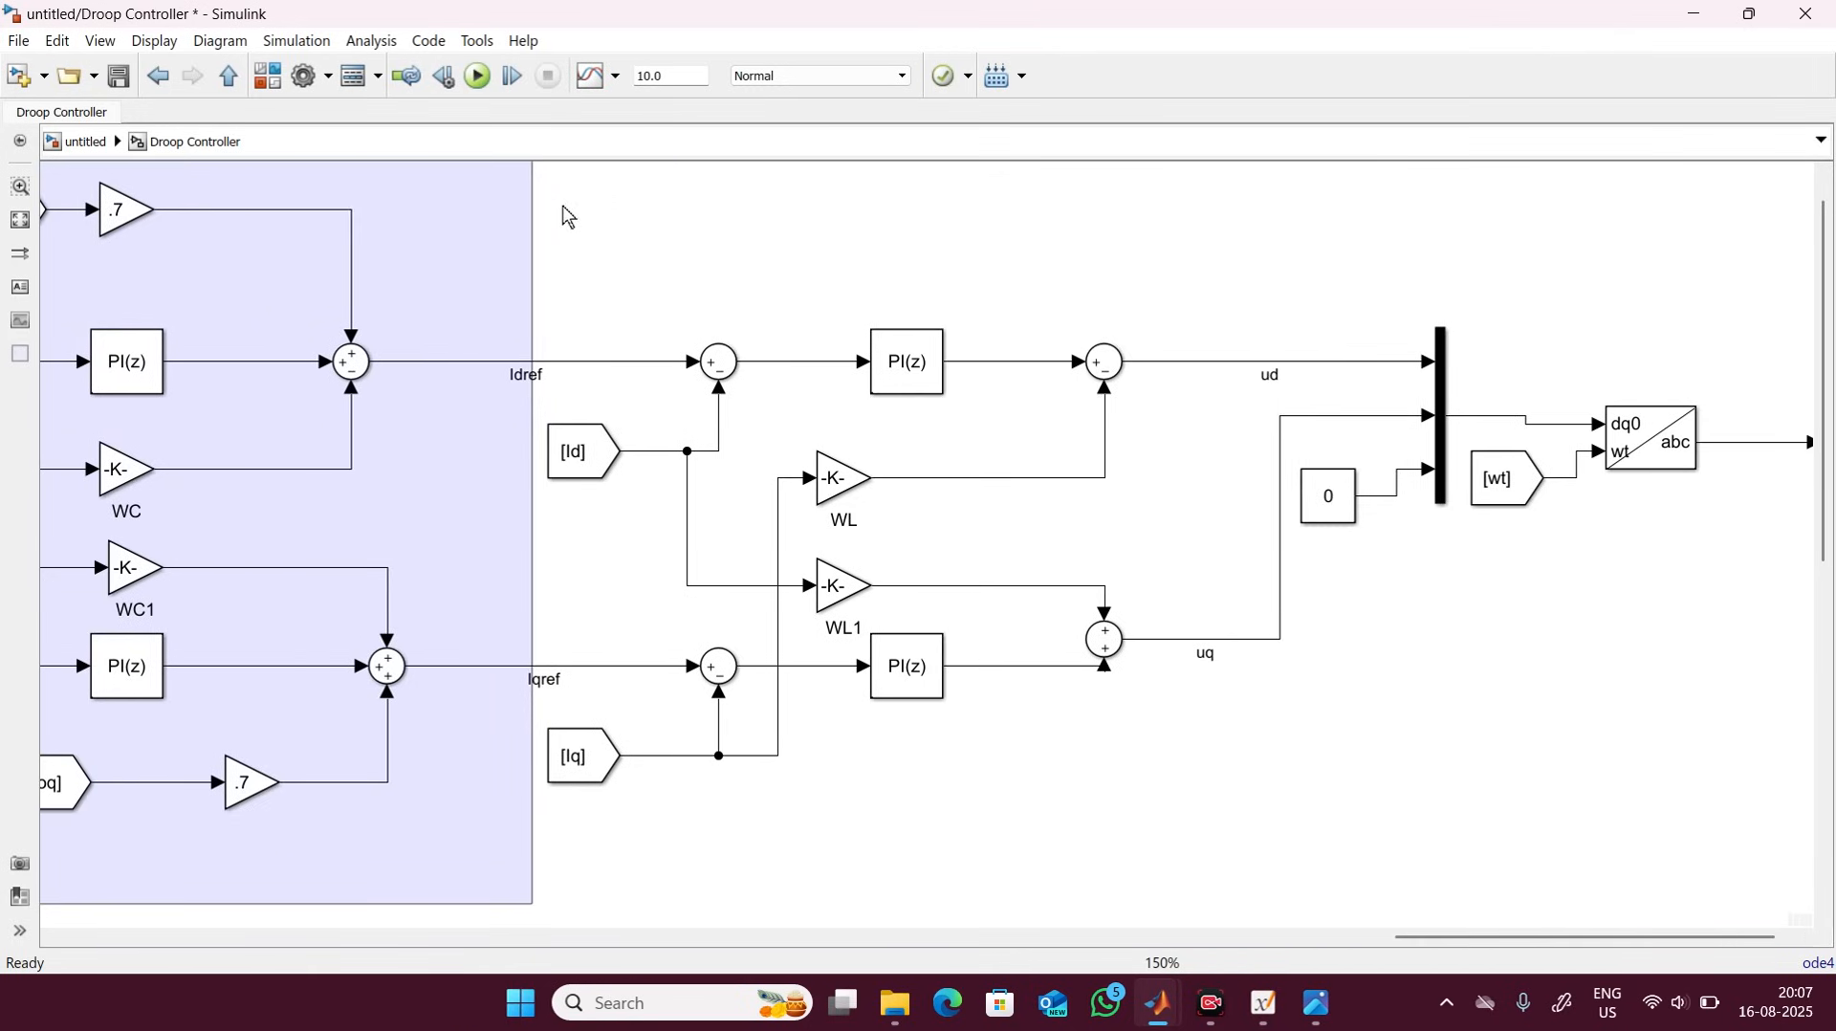
left_click_drag(647, 197, 1218, 845)
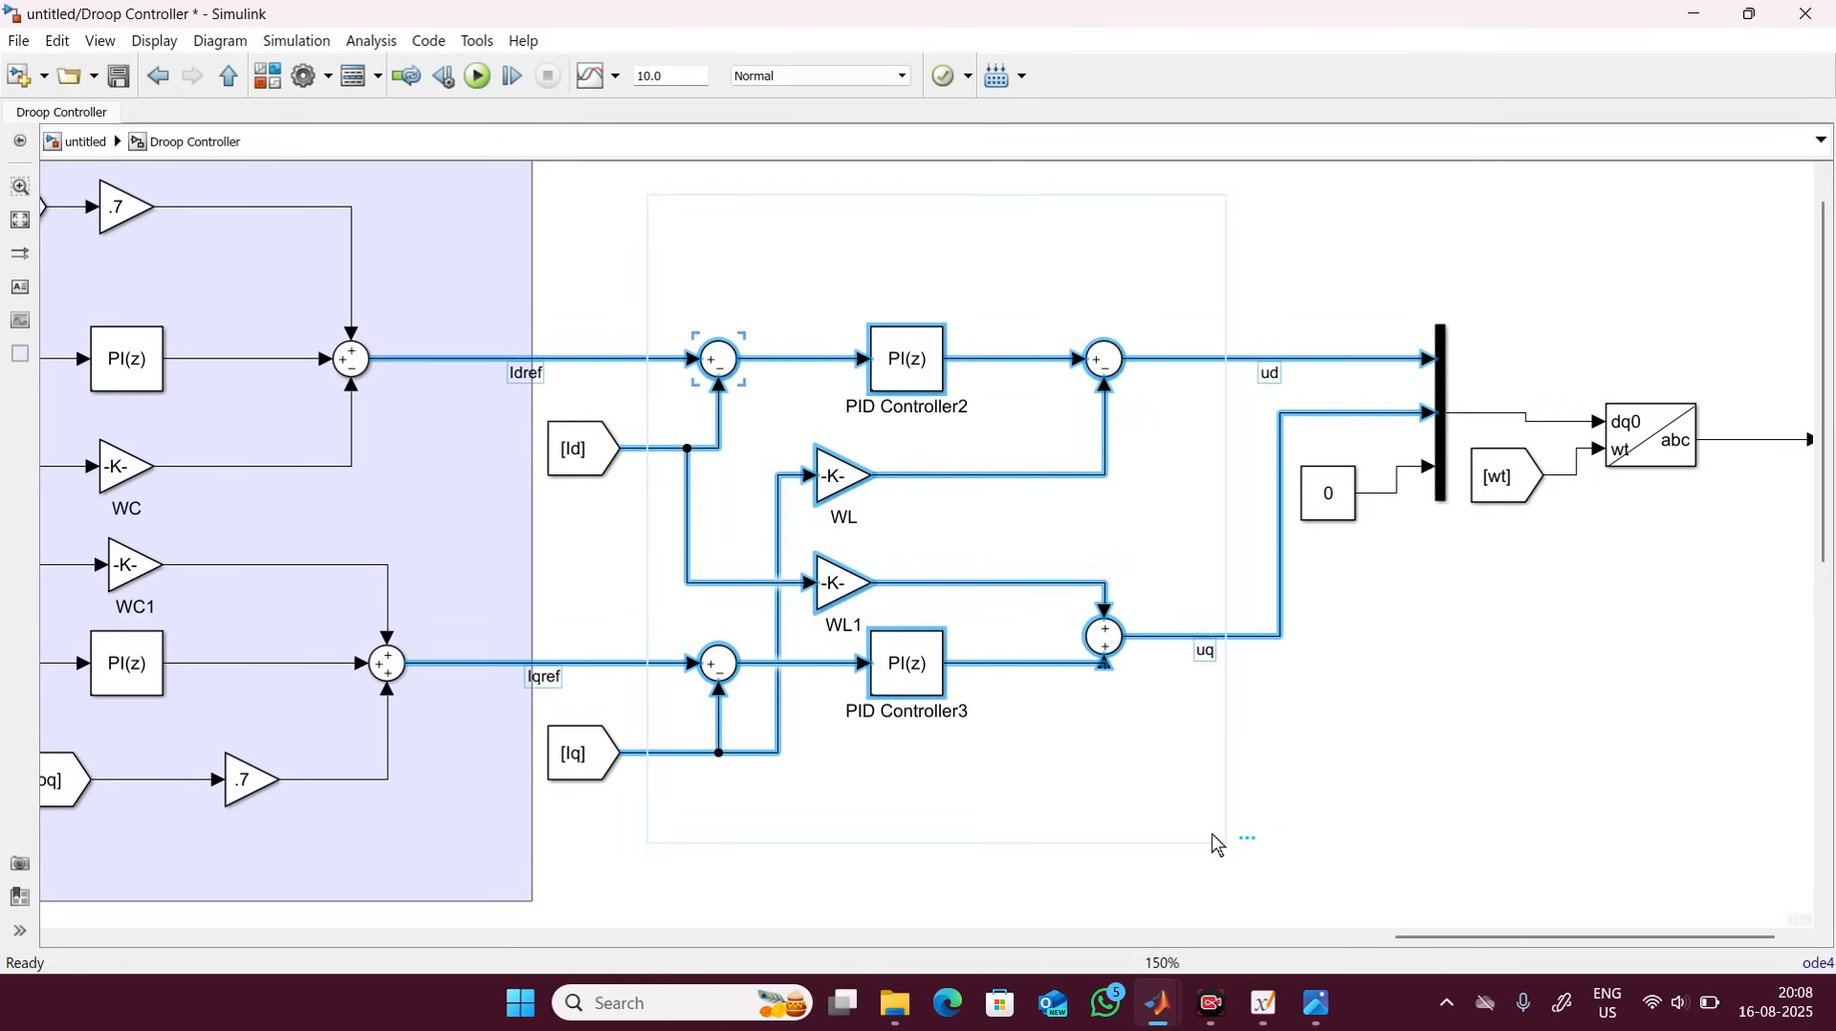
mouse_move(1248, 839)
left_click(1388, 814)
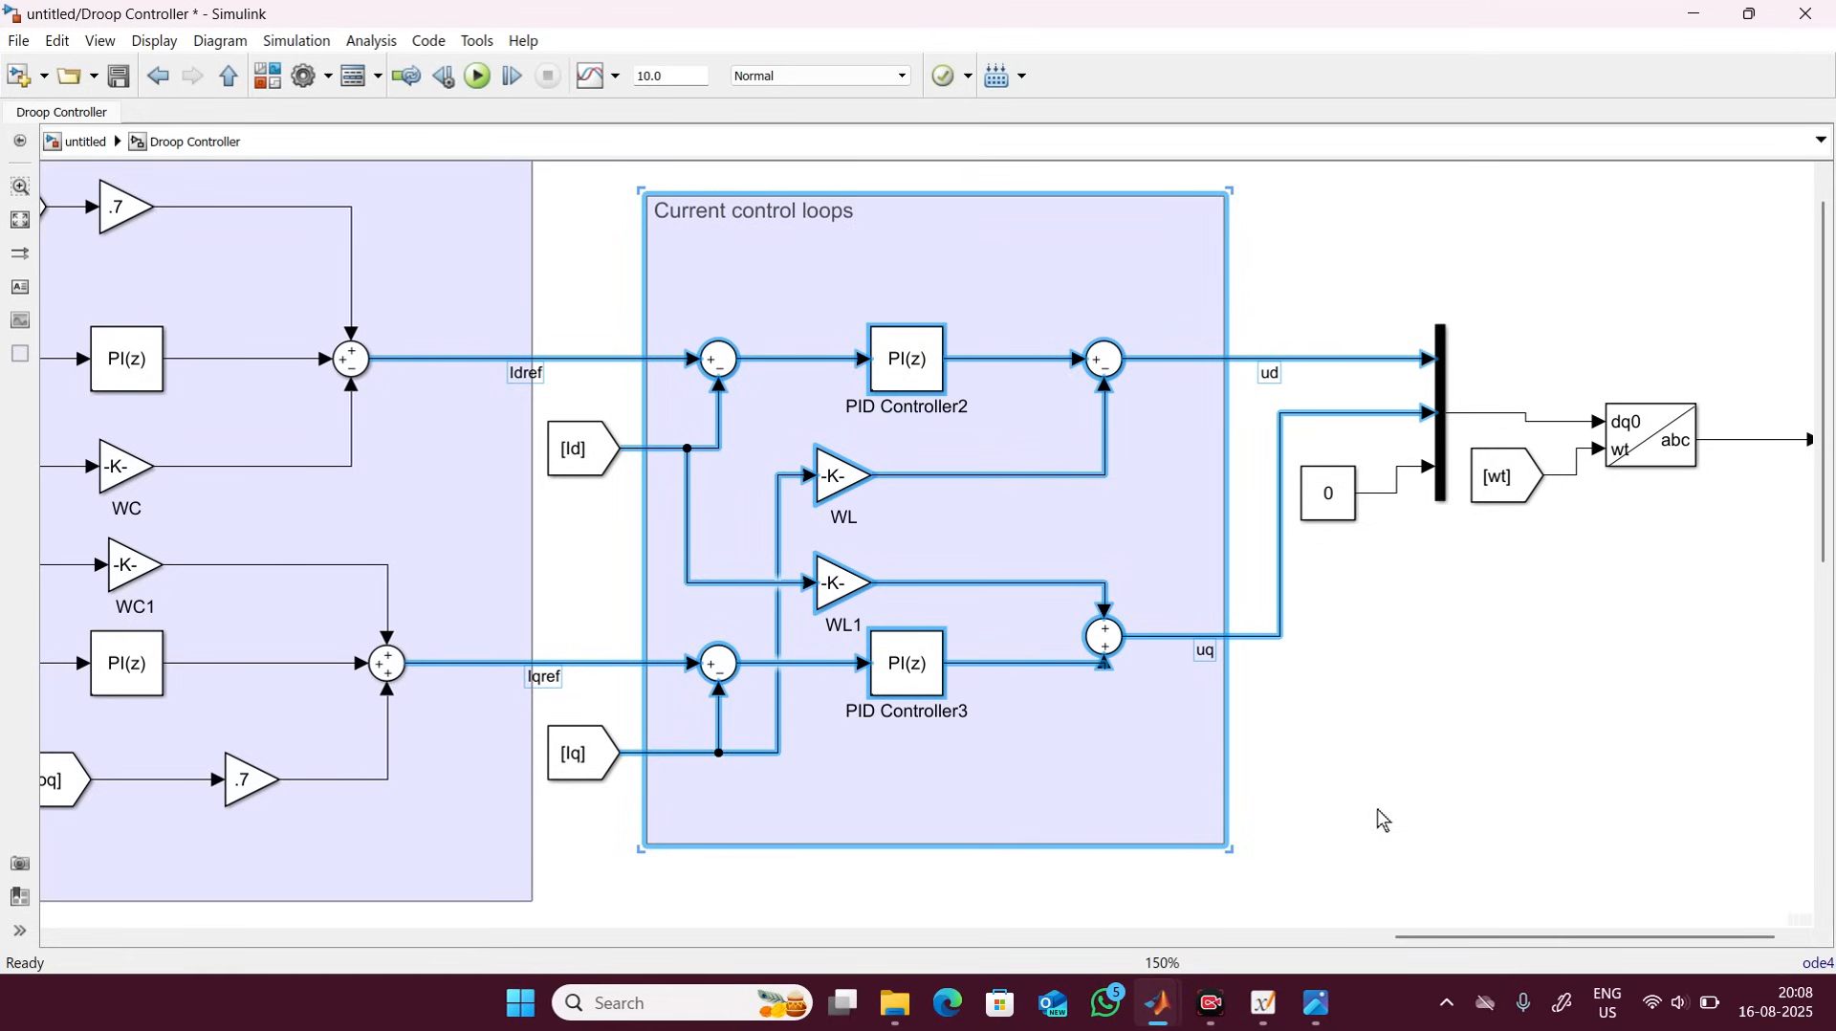
left_click(1516, 746)
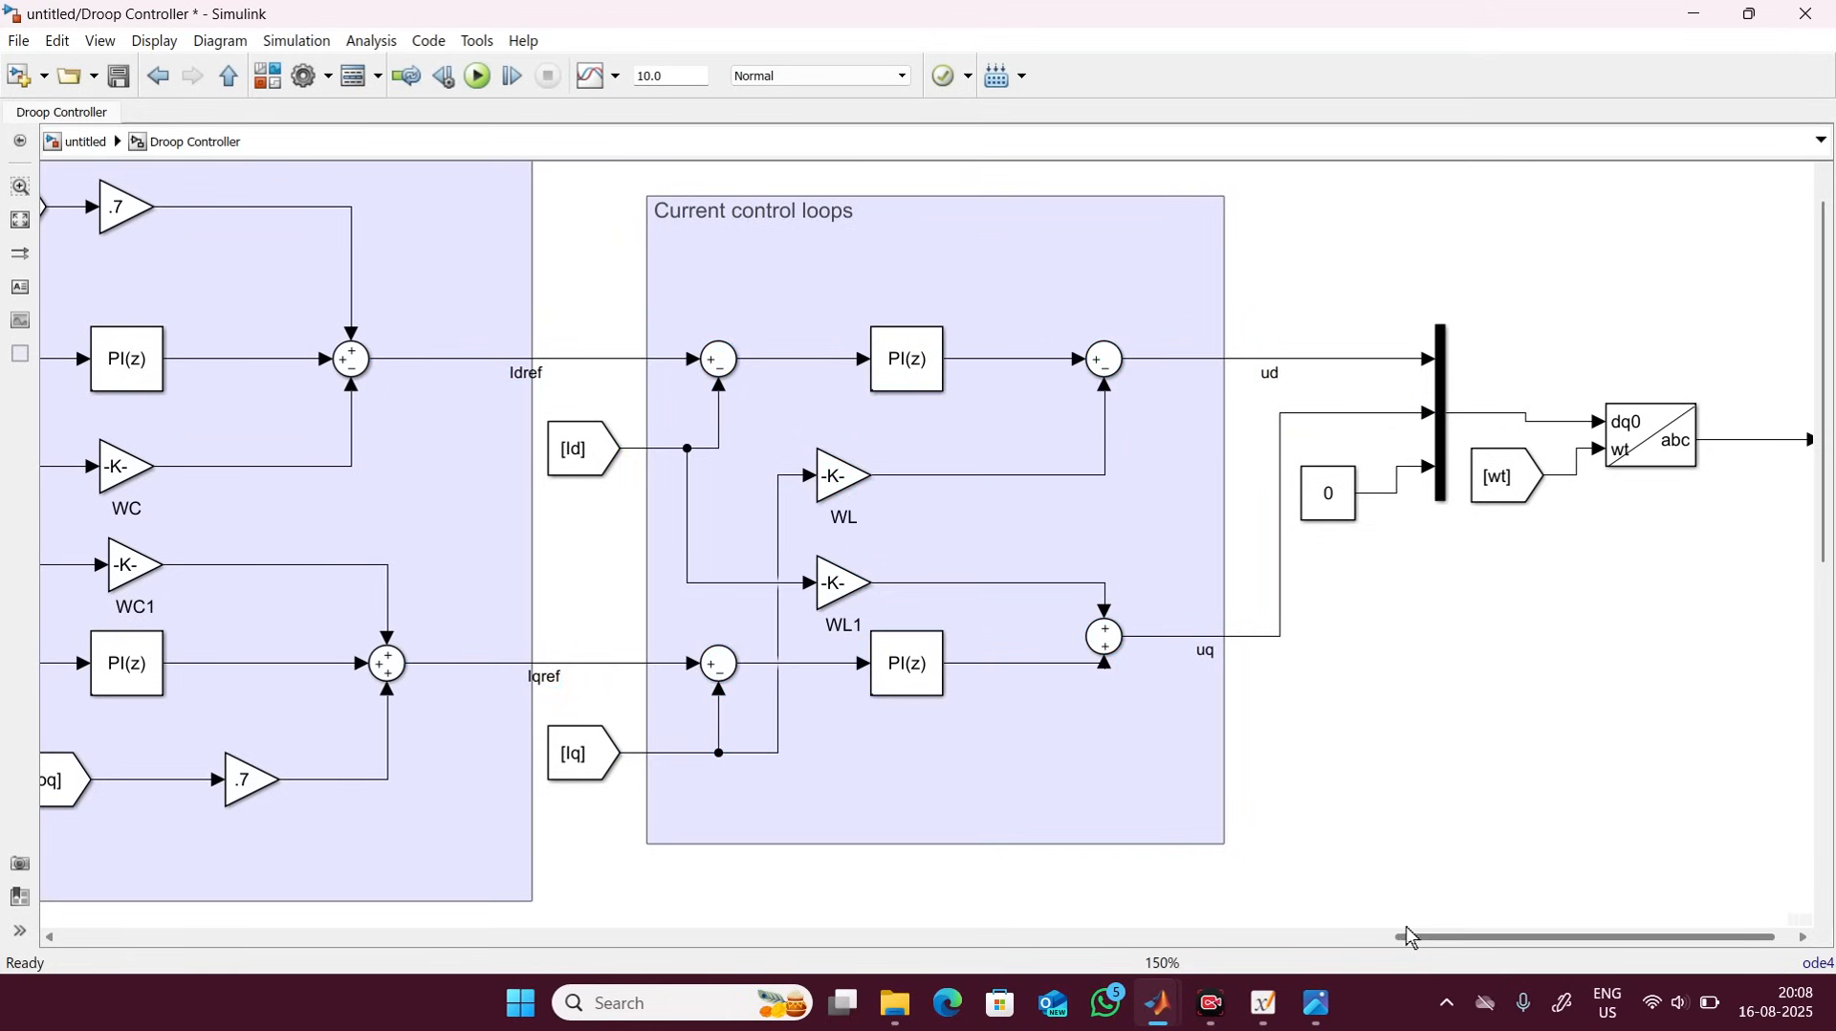
Insert a PWM Generator (2-Level) block after the 1/800 gain and align its Uref input with the gain output.
scroll(1406, 937, "right", 2)
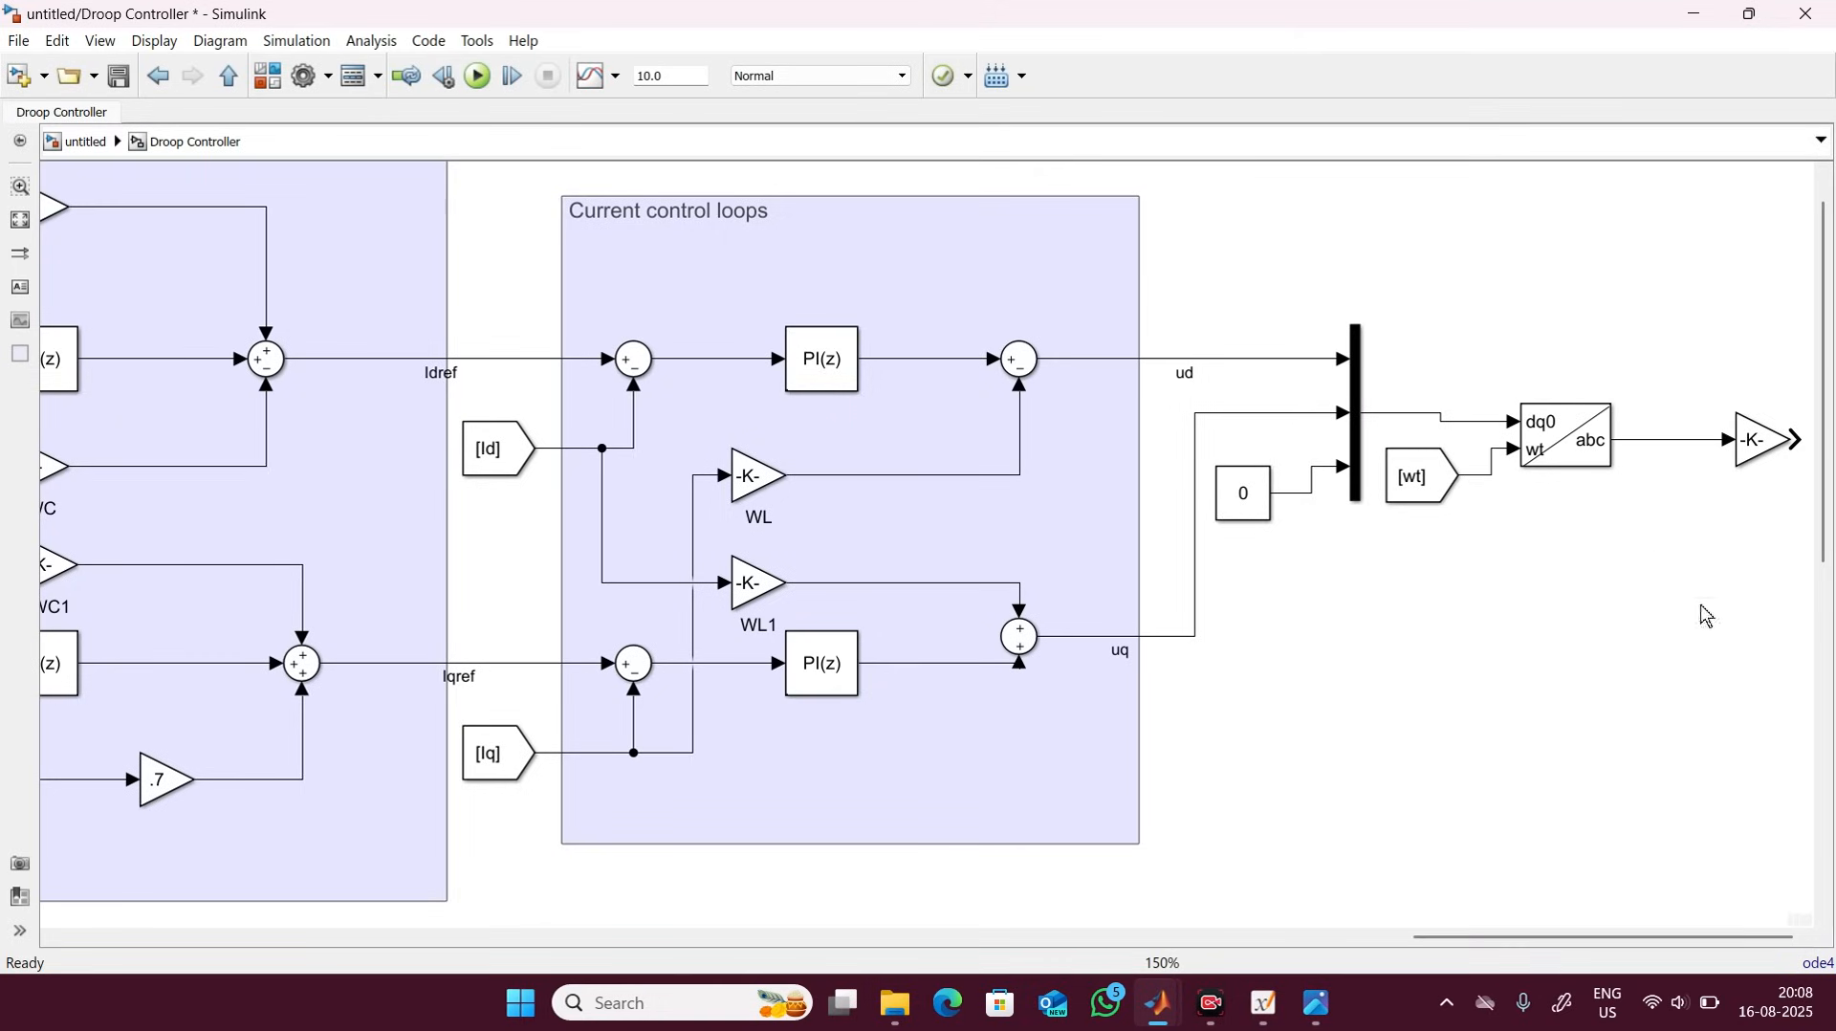
left_click_drag(1712, 797, 1827, 730)
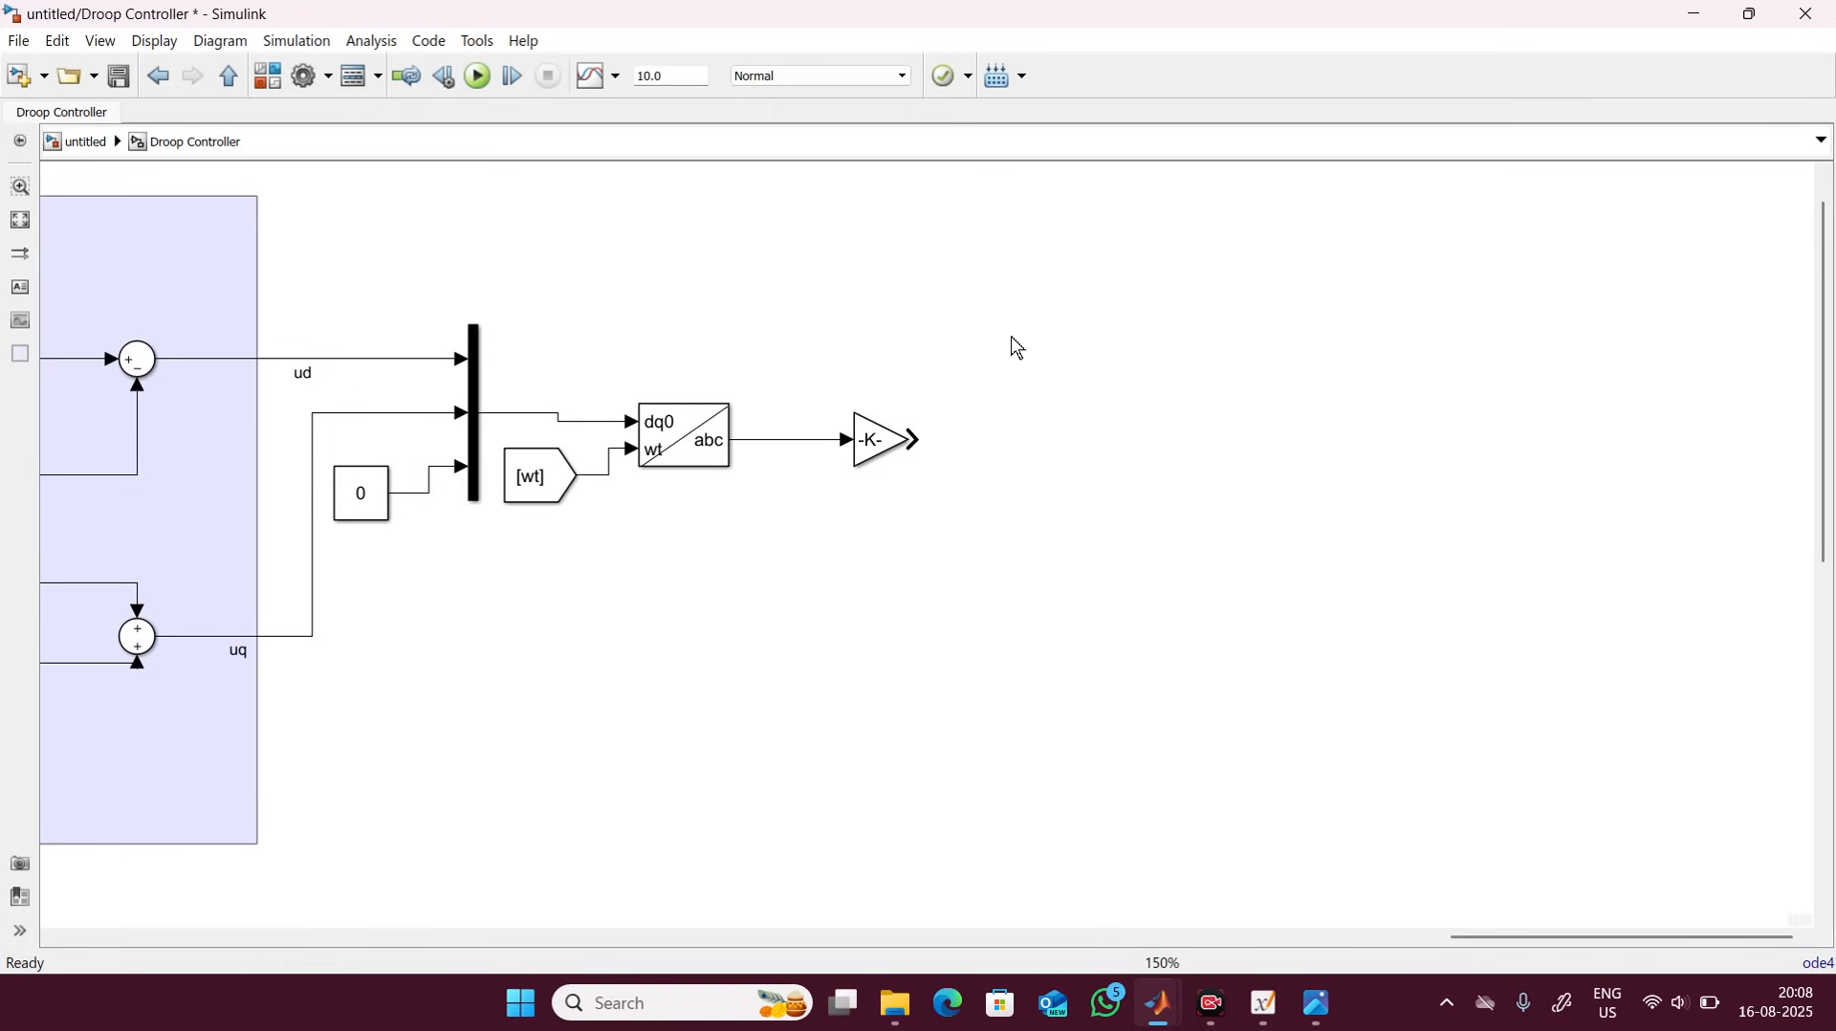
double_click(1021, 422)
type("pw")
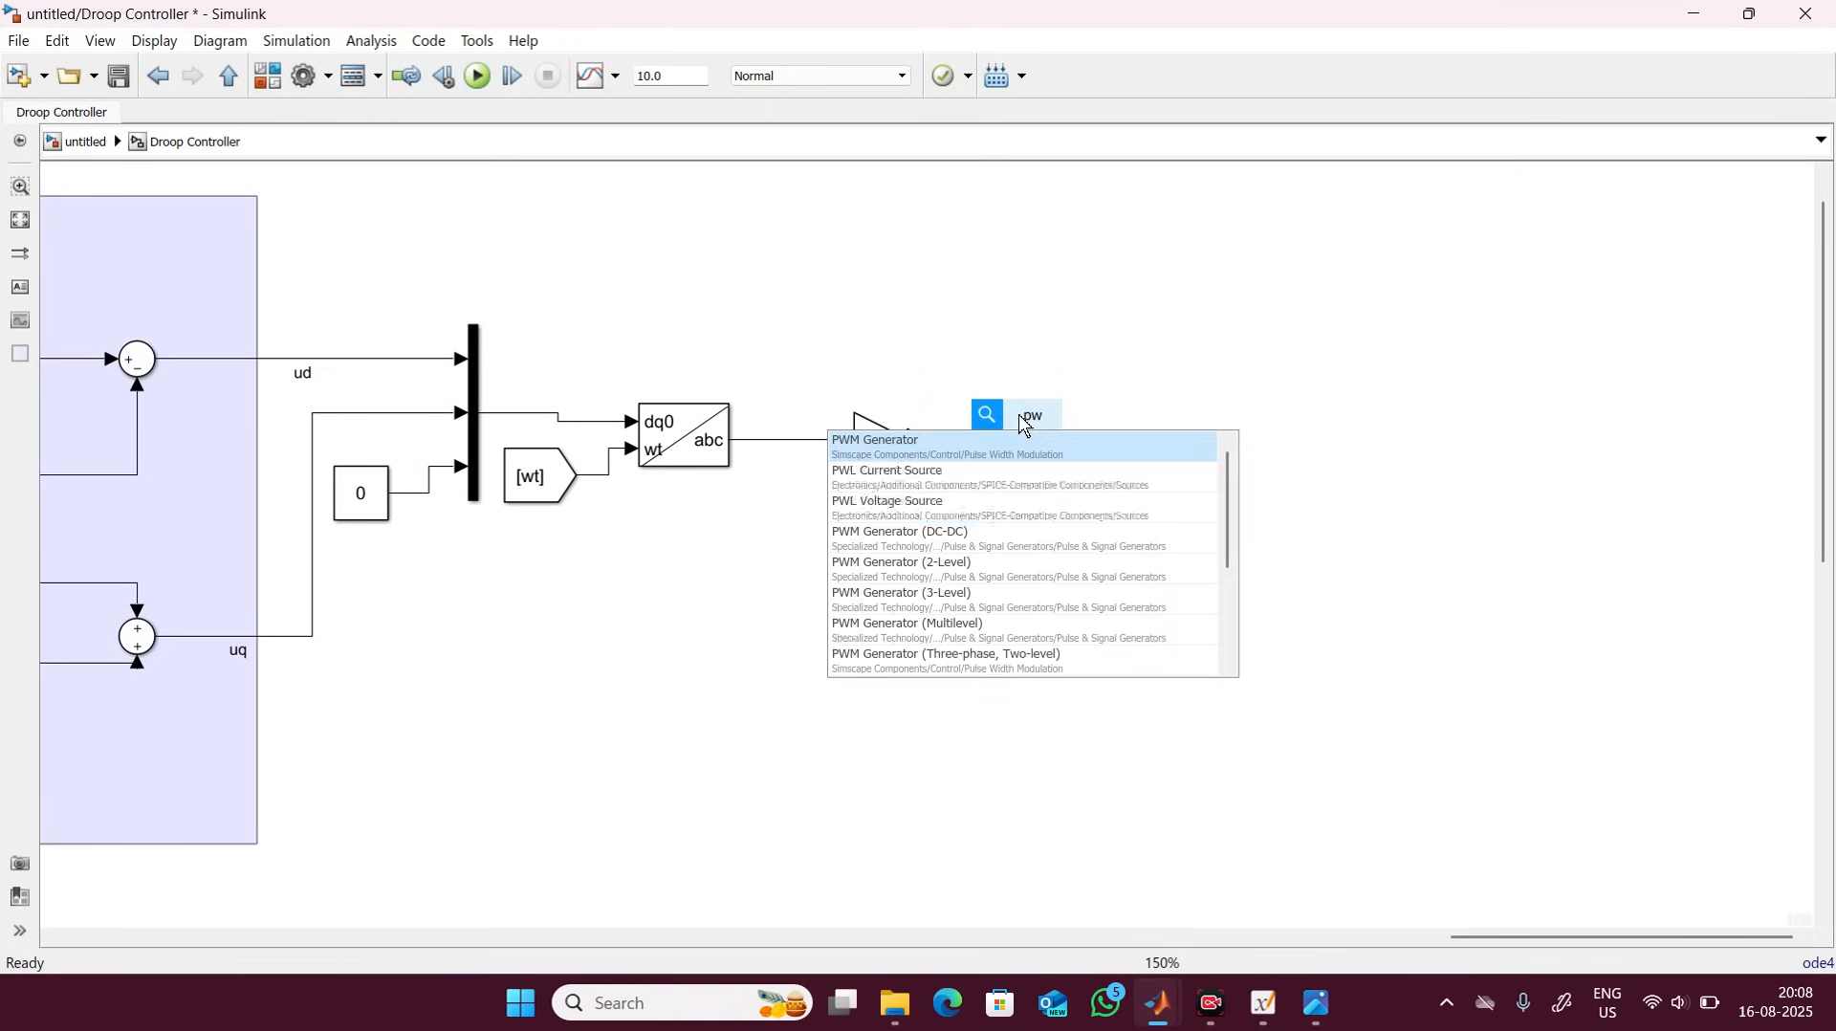
type("m")
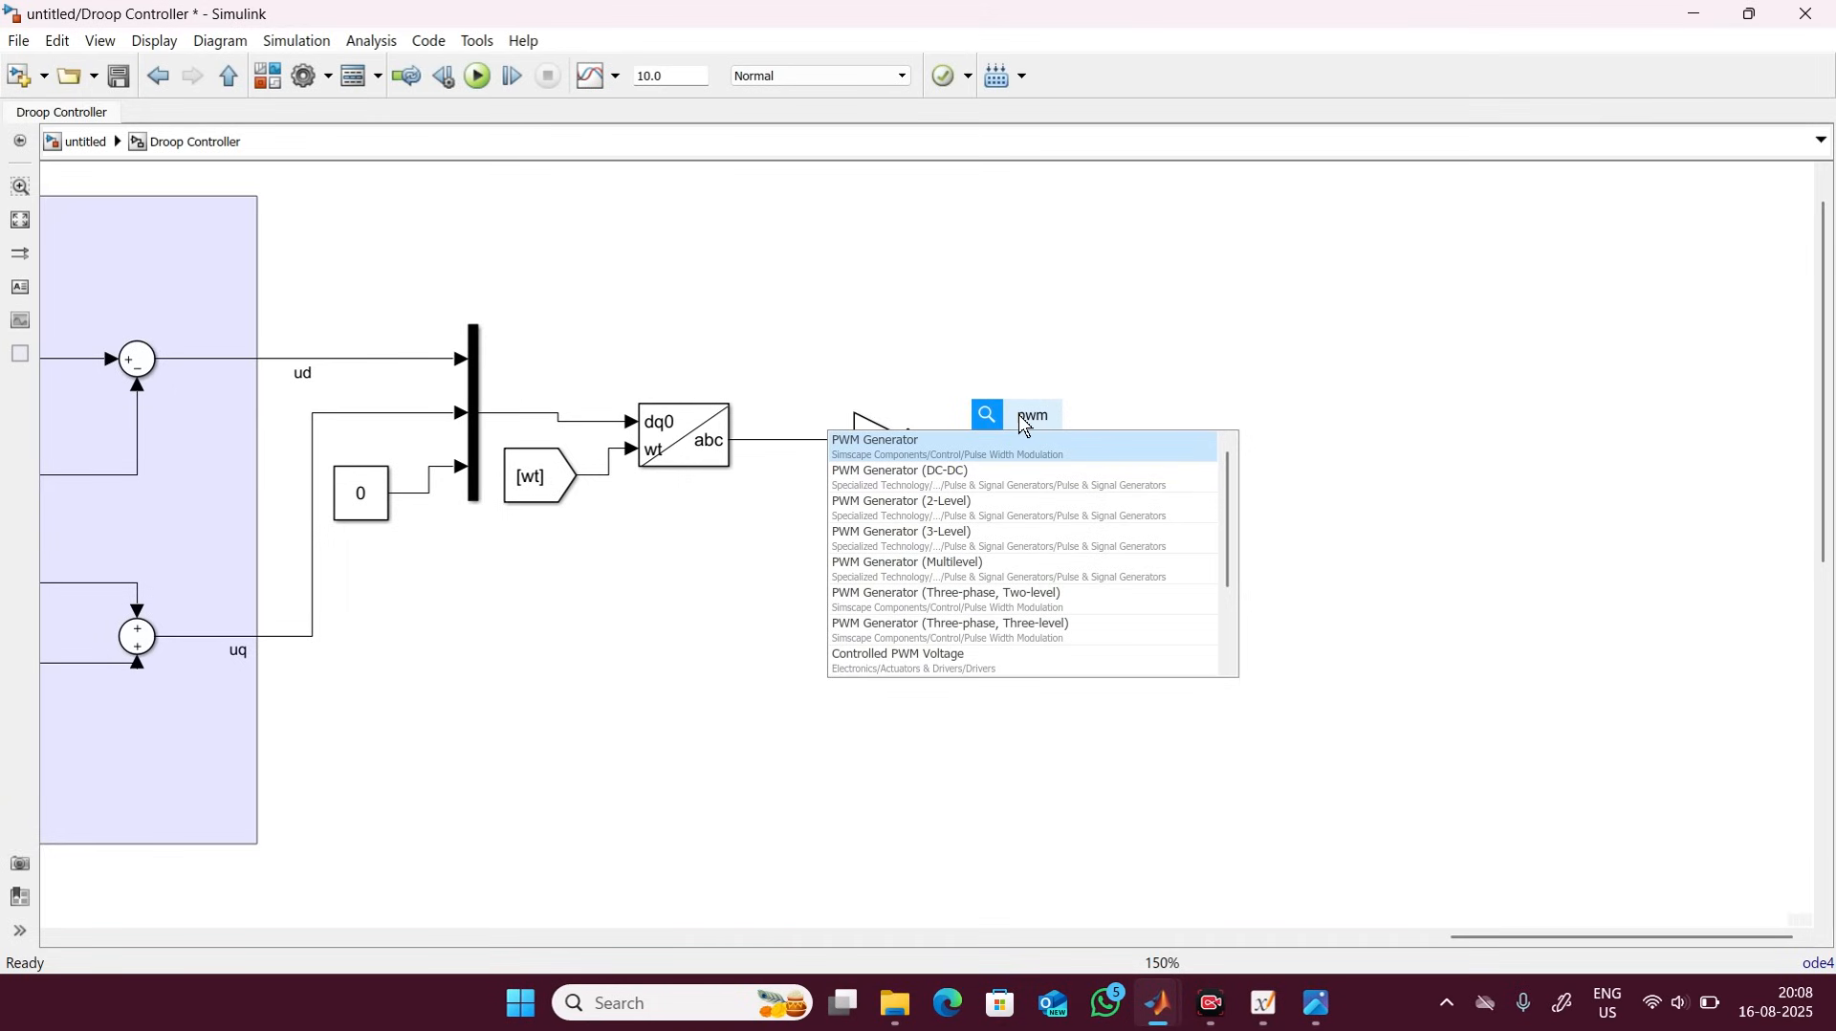
key("Down")
key("Down")
key("Return")
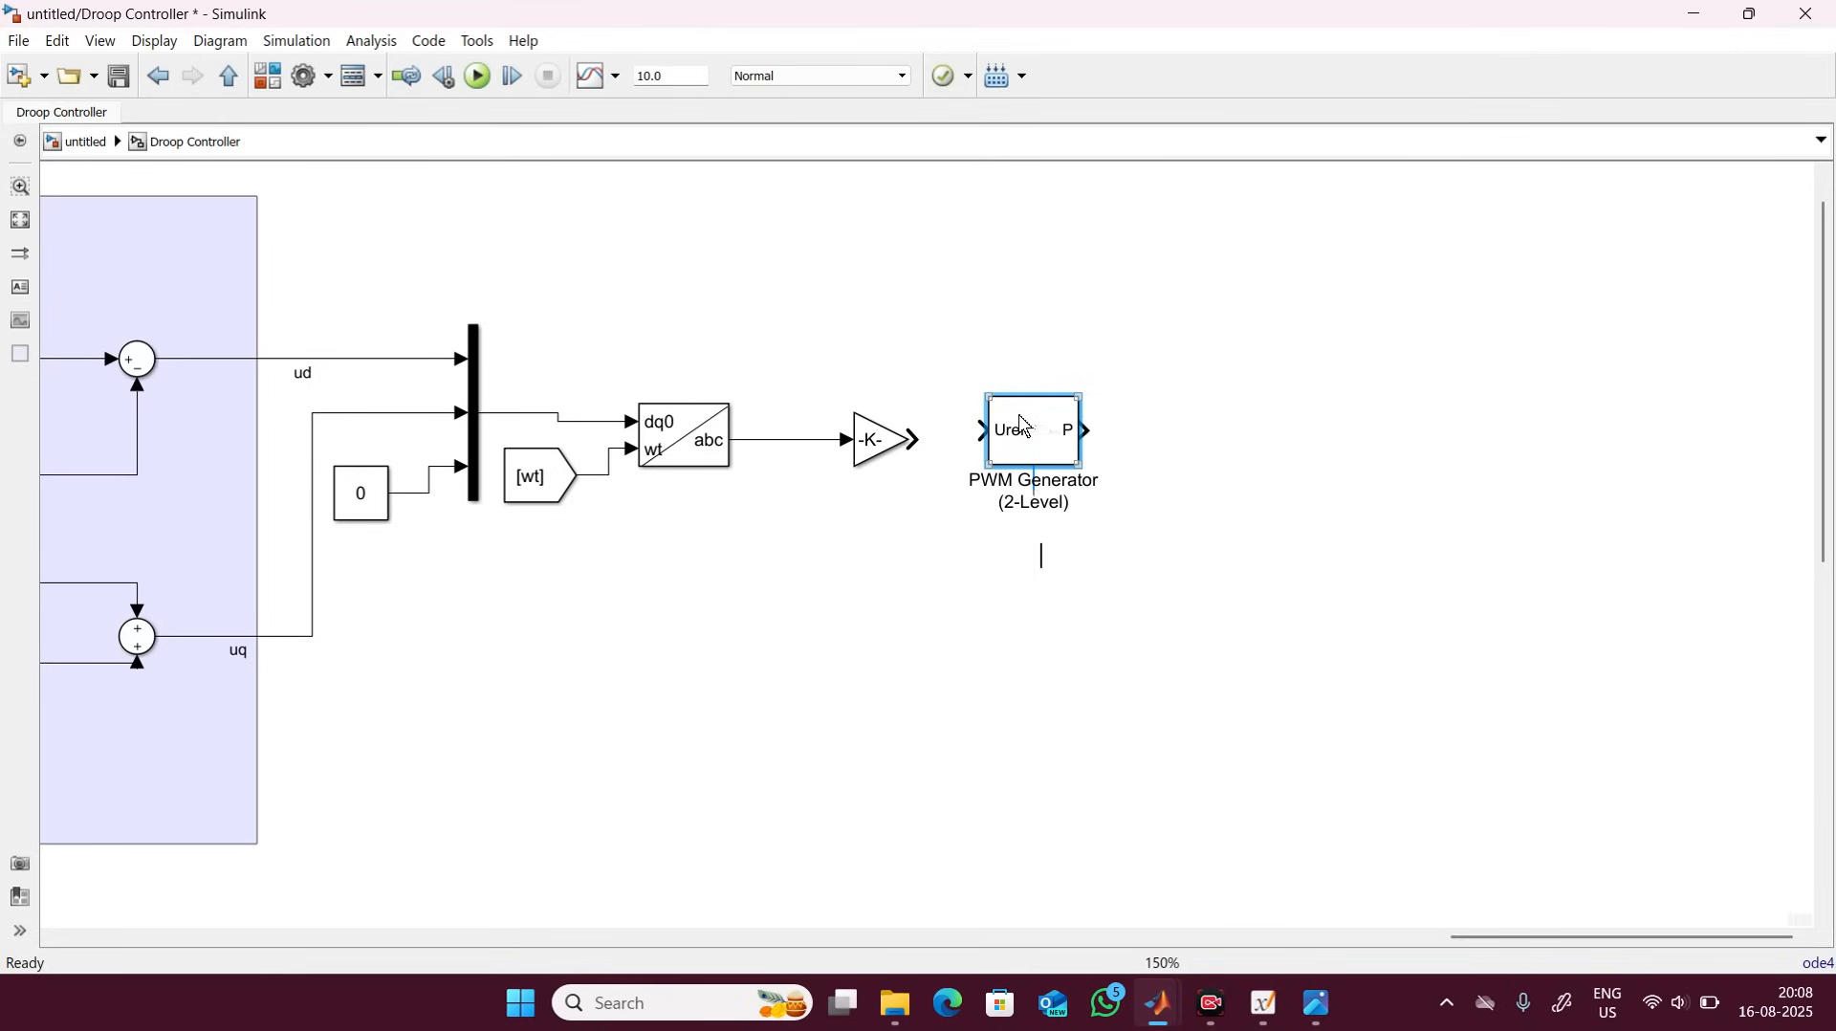
key("Return")
left_click_drag(1022, 425, 1065, 427)
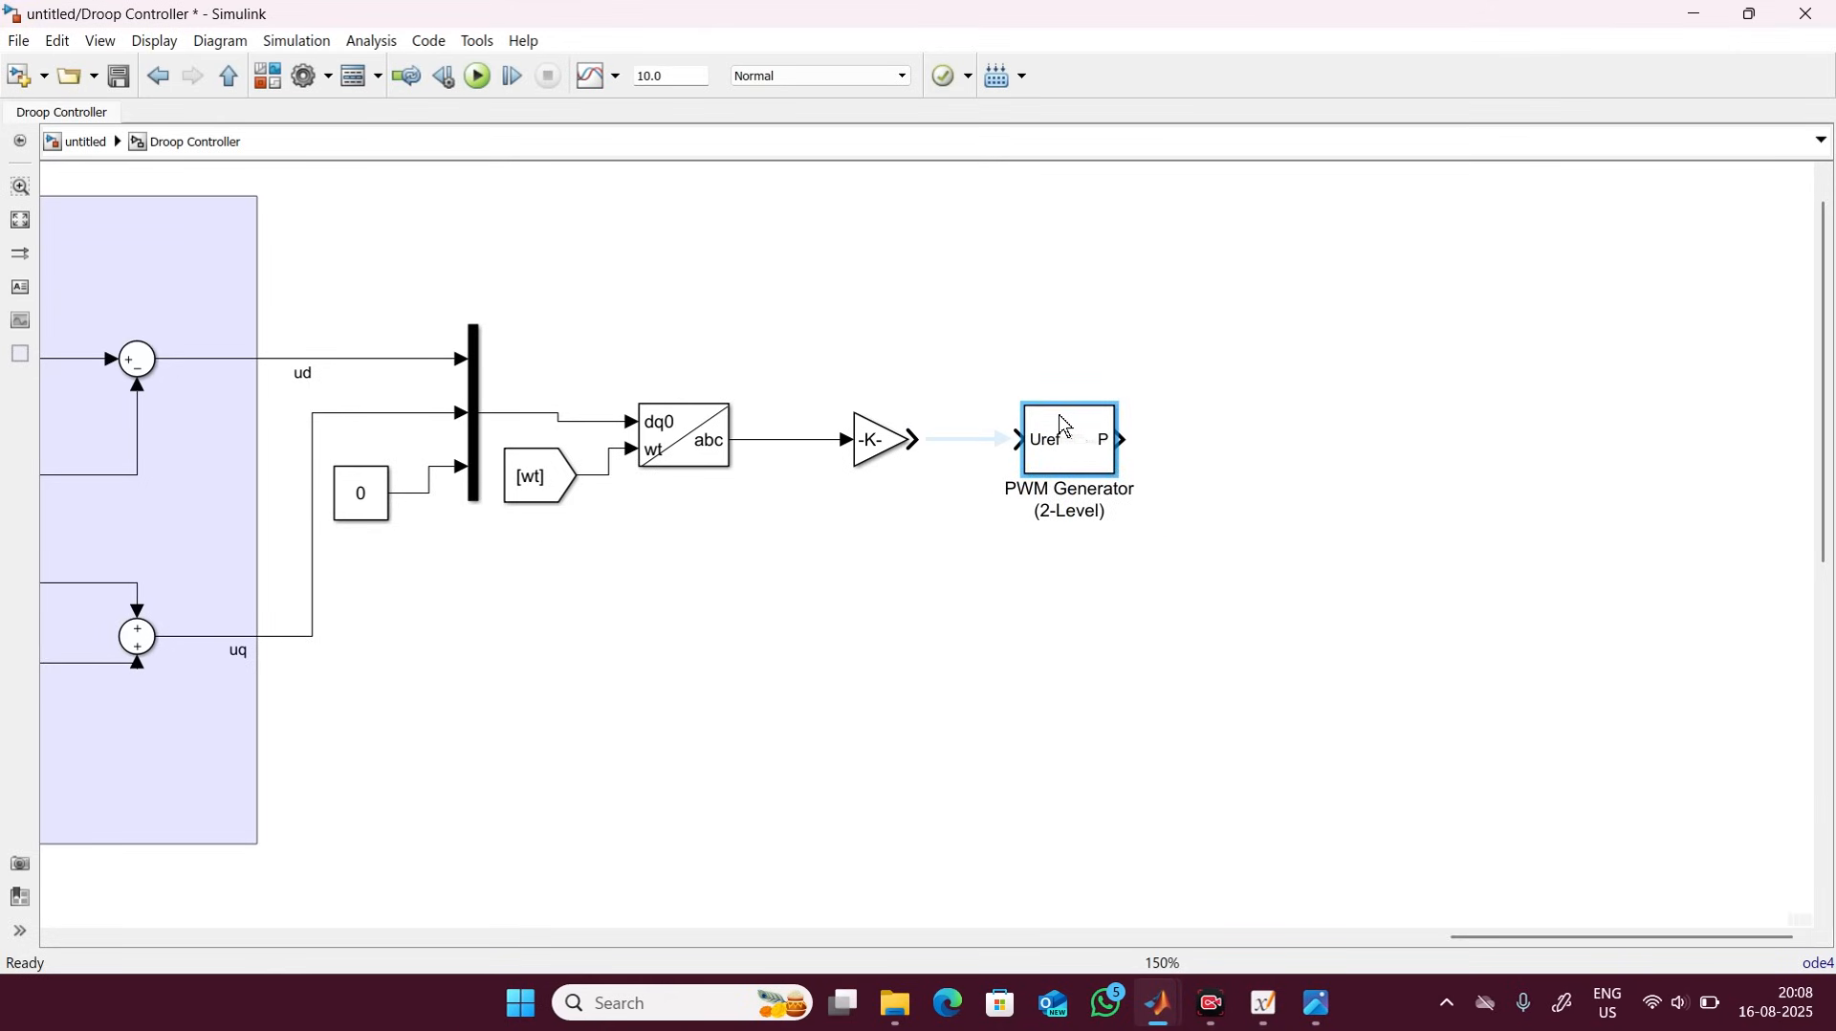
Set the PWM generator's carrier frequency to 10000 Hz and sample time to 50e-6 s, and connect the 1/800 gain output to Uref.
double_click(1065, 426)
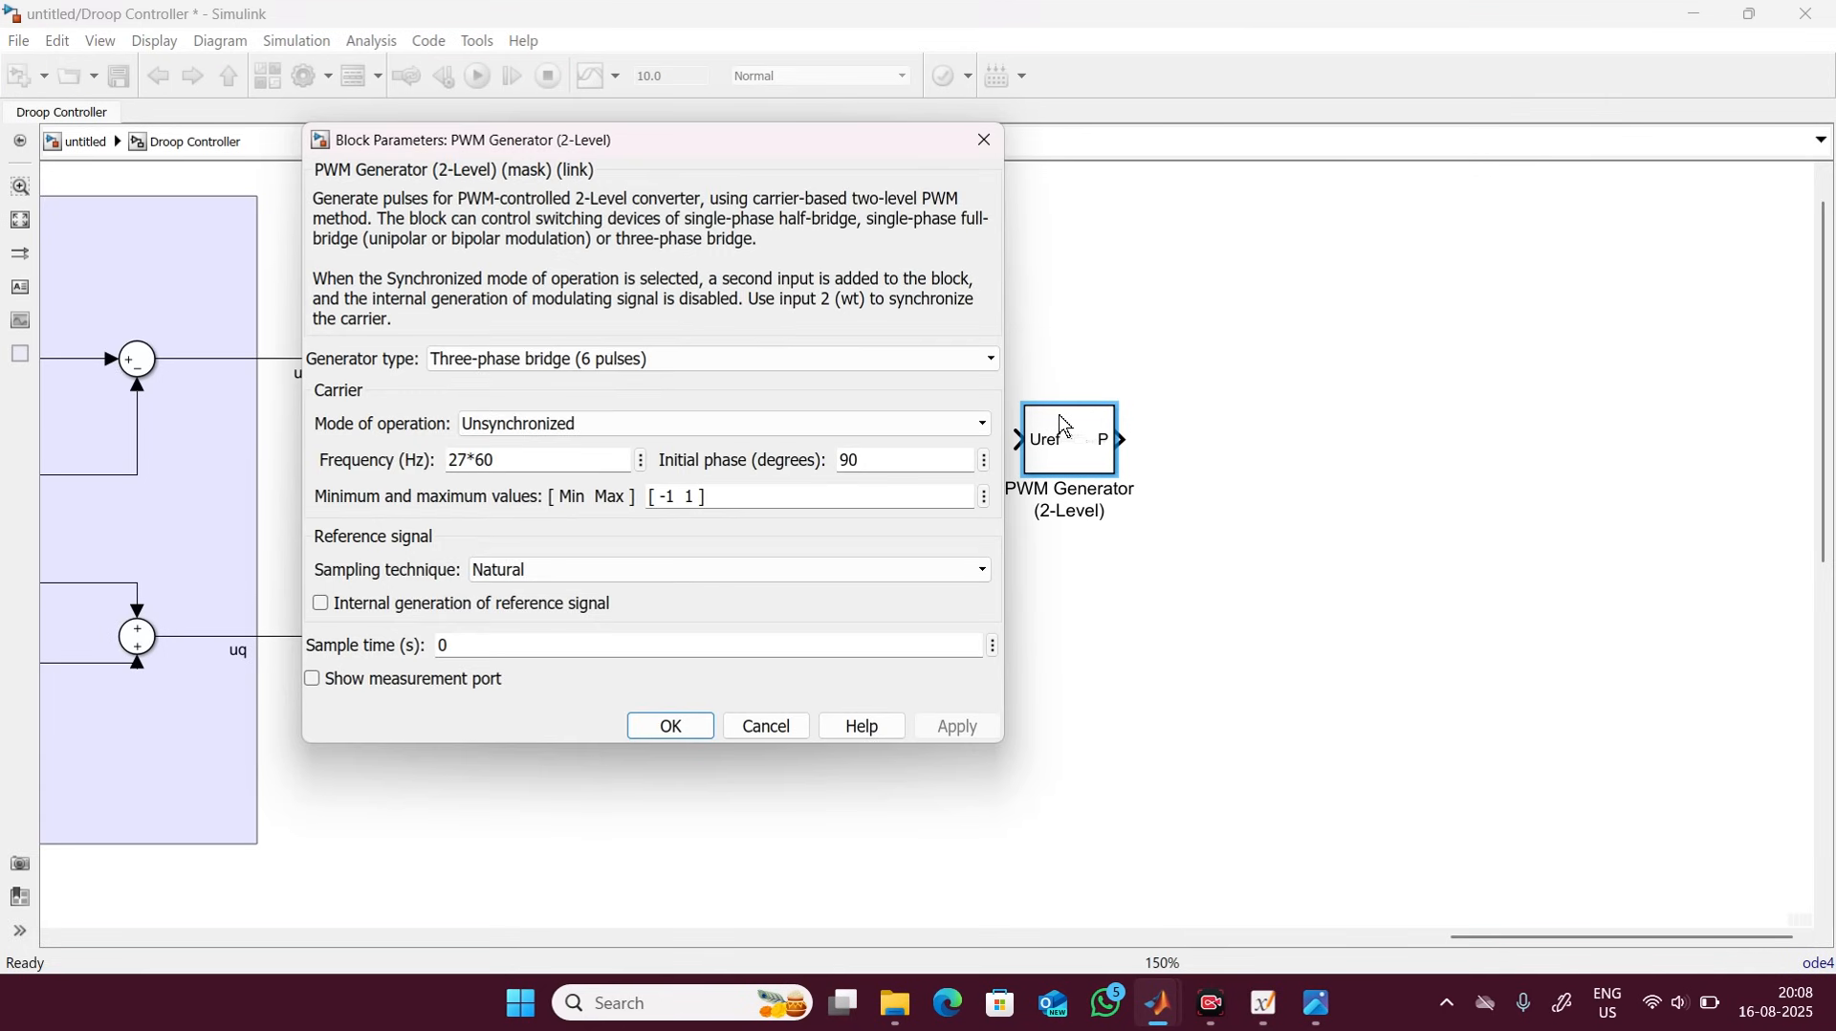
left_click(670, 357)
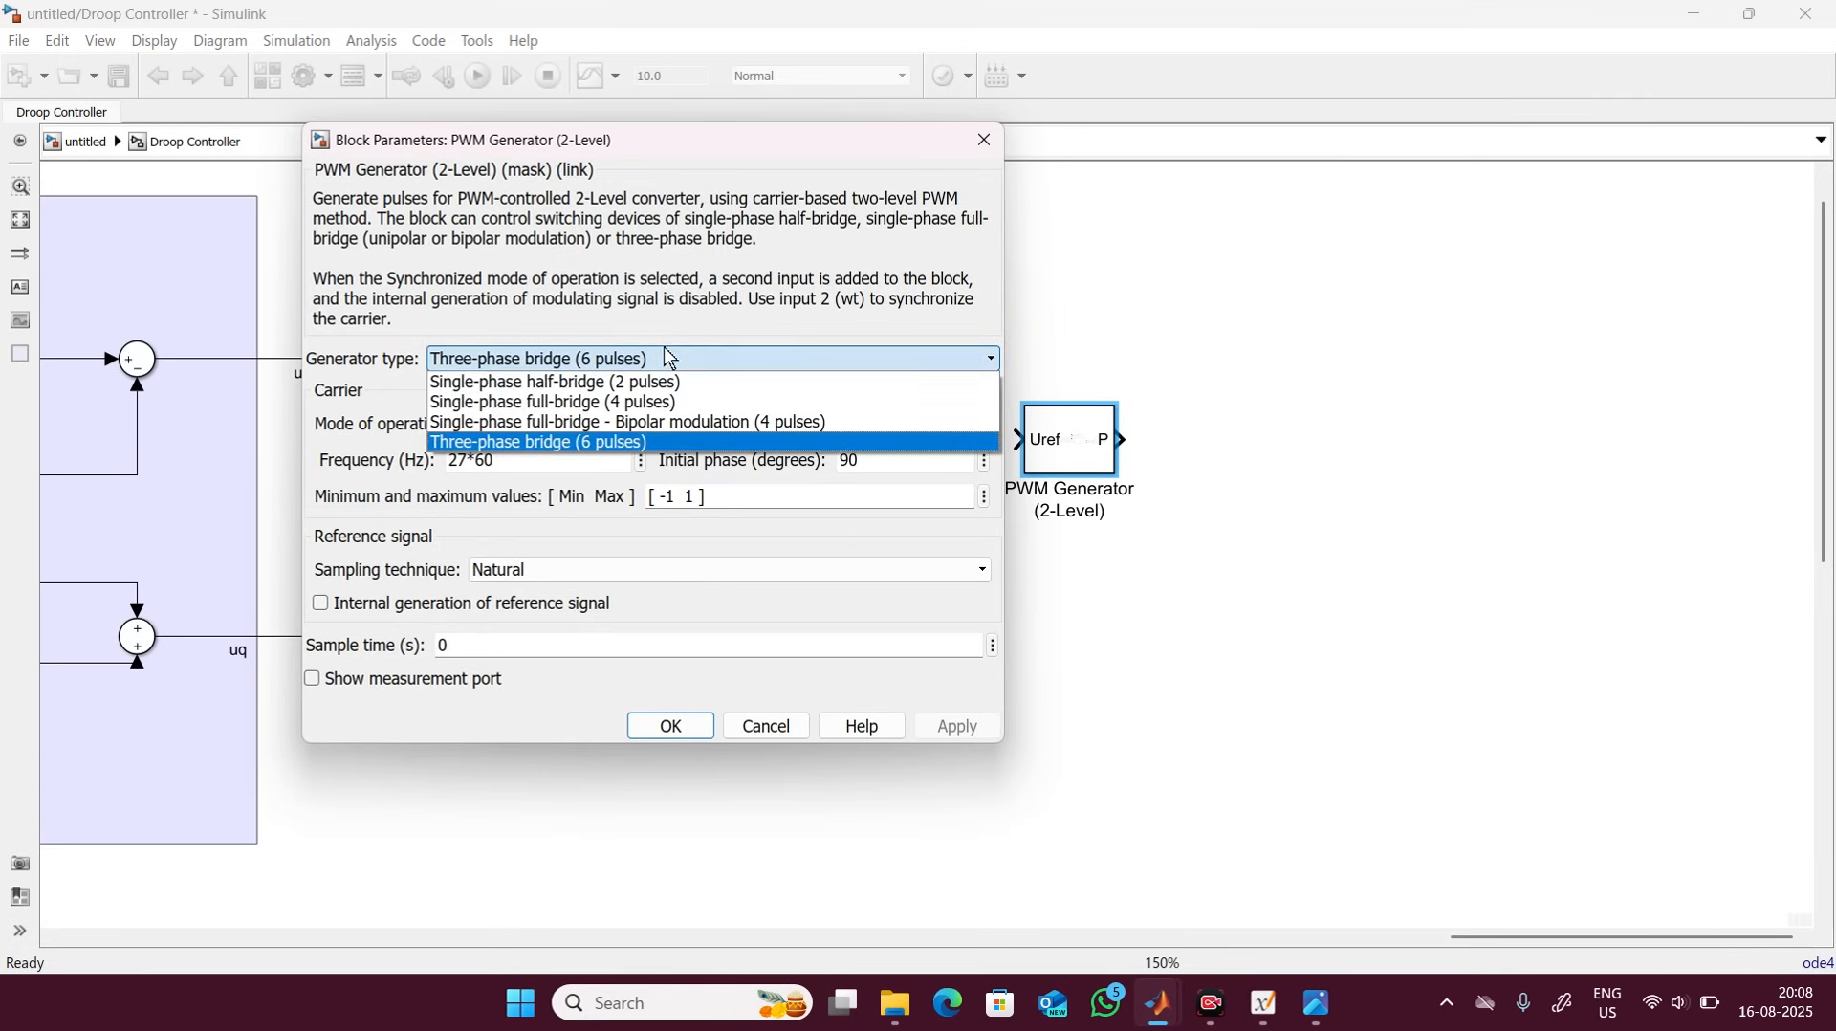
left_click(669, 357)
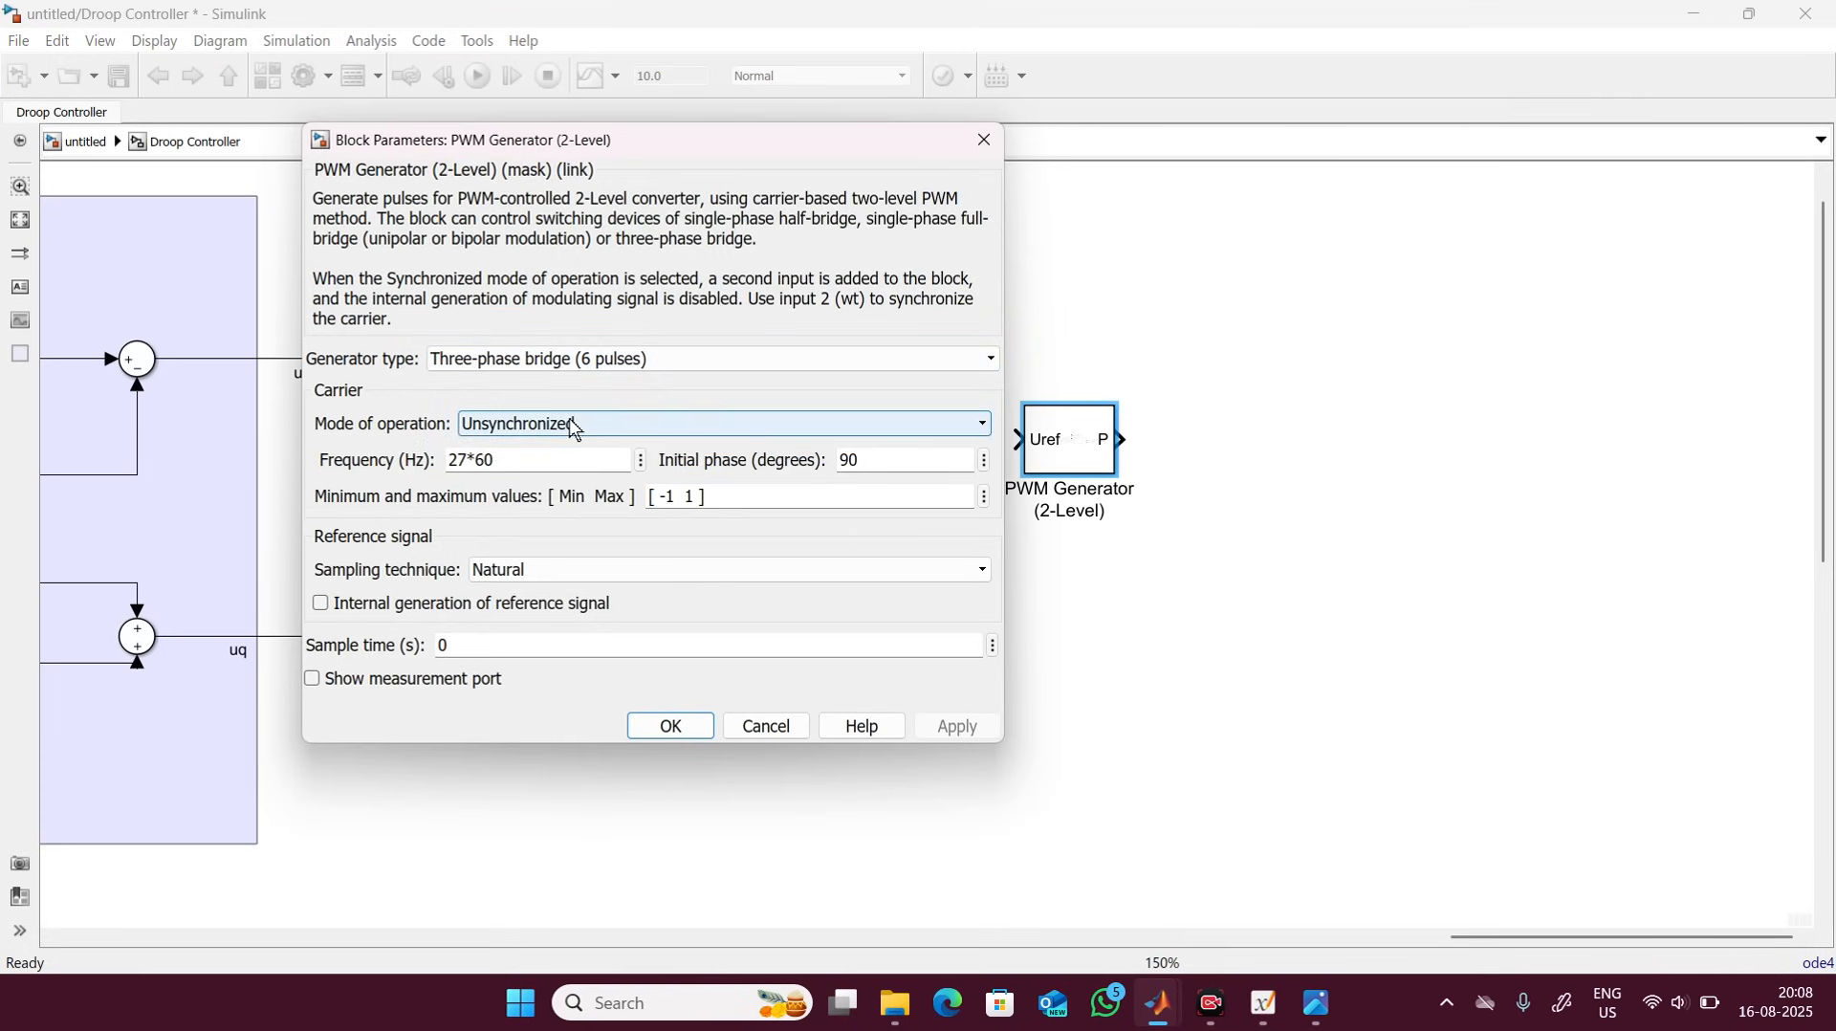
double_click(528, 449)
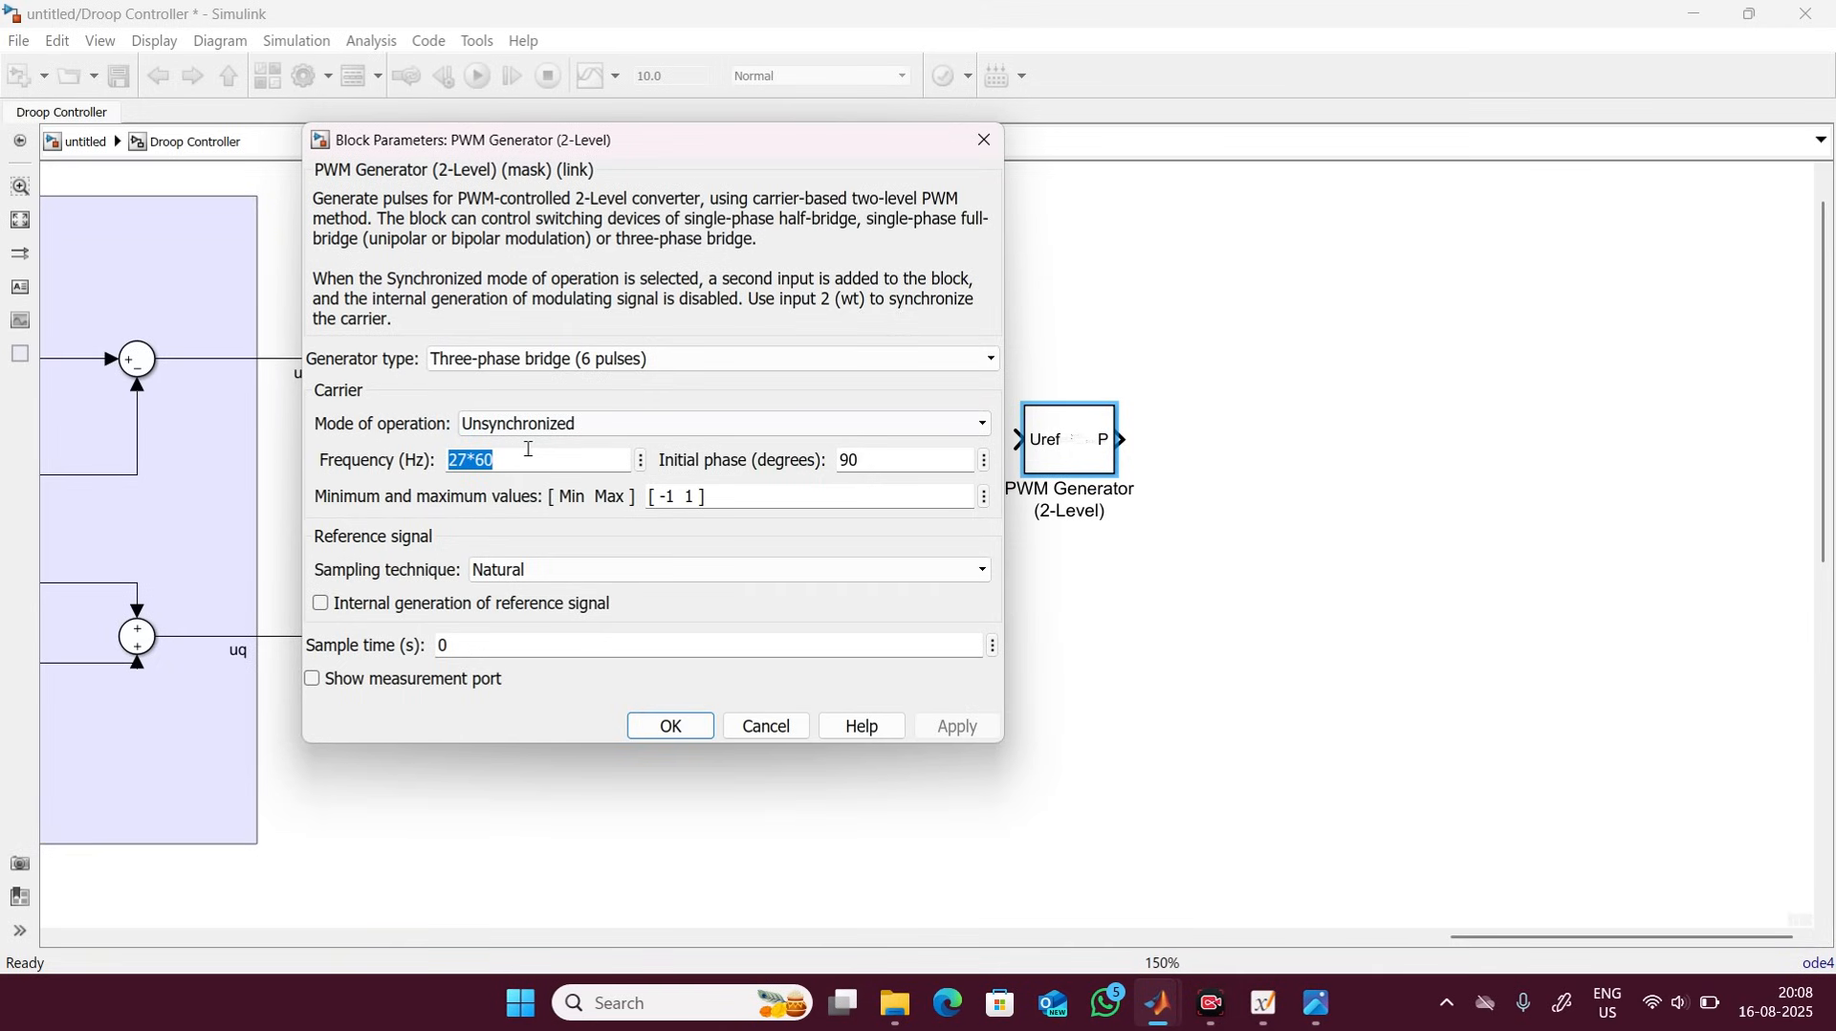
type("10000")
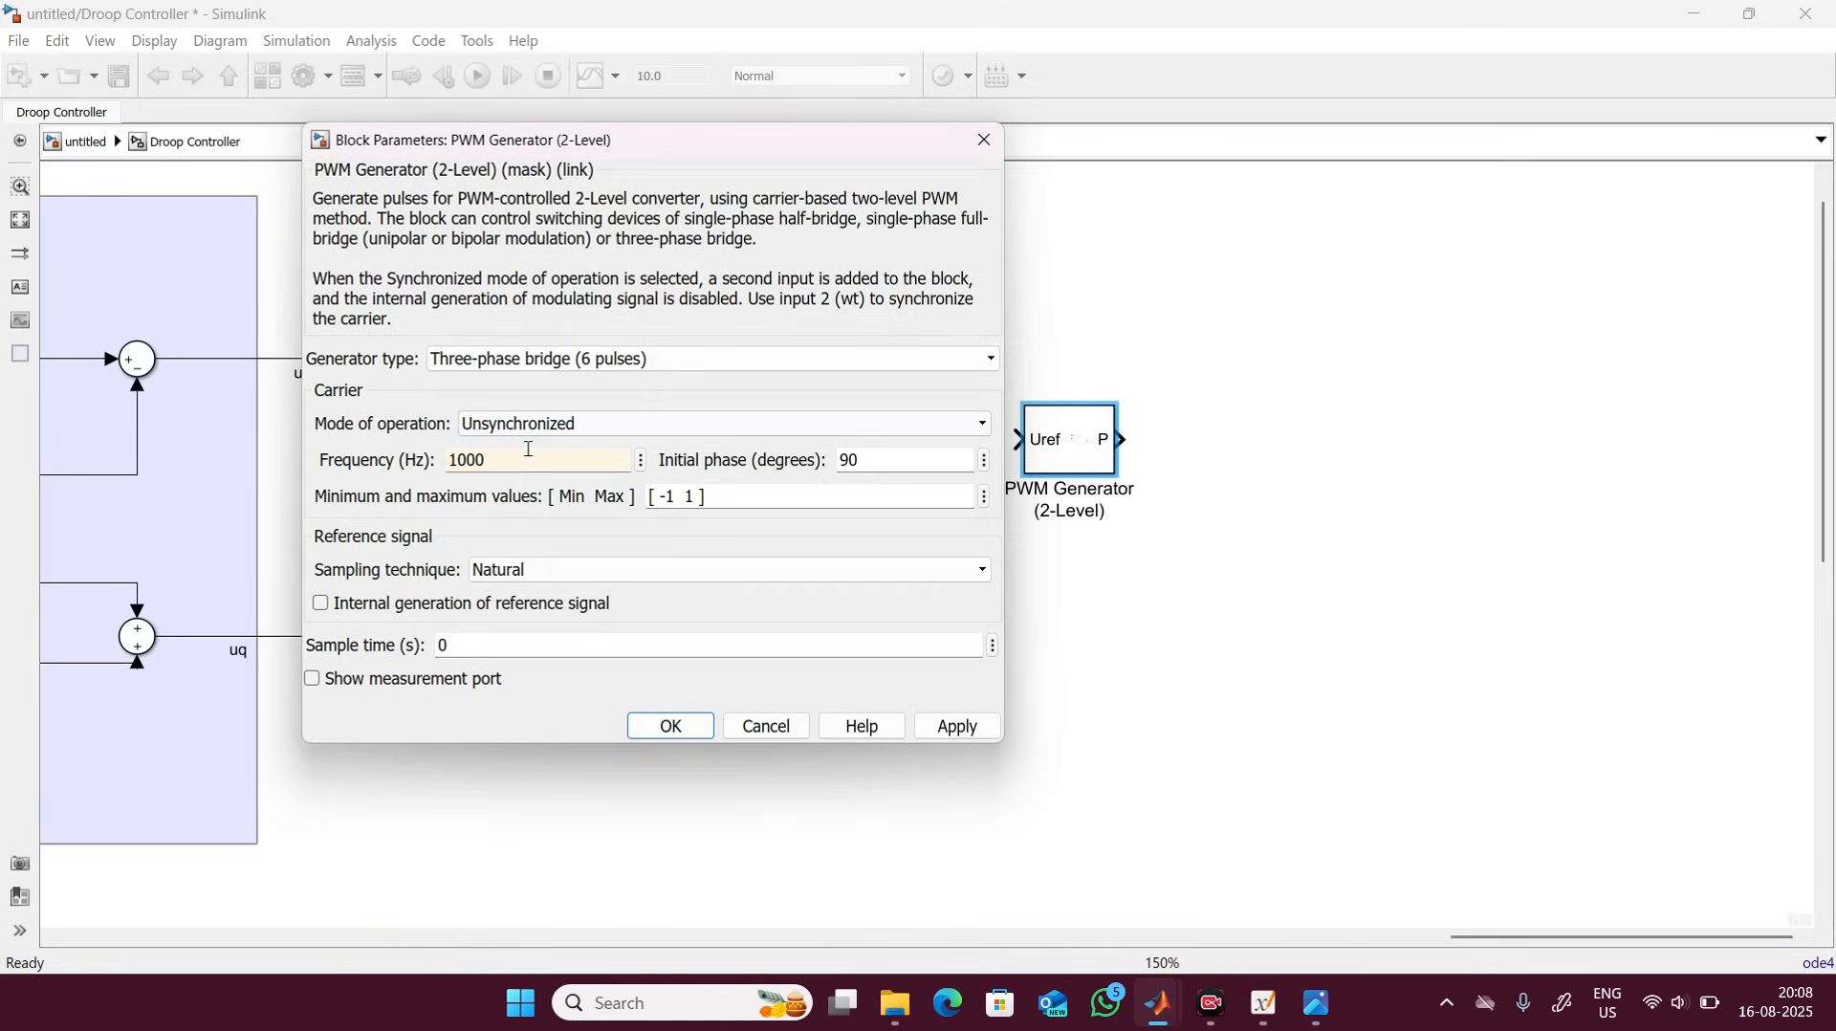
double_click(461, 634)
type("50e-6")
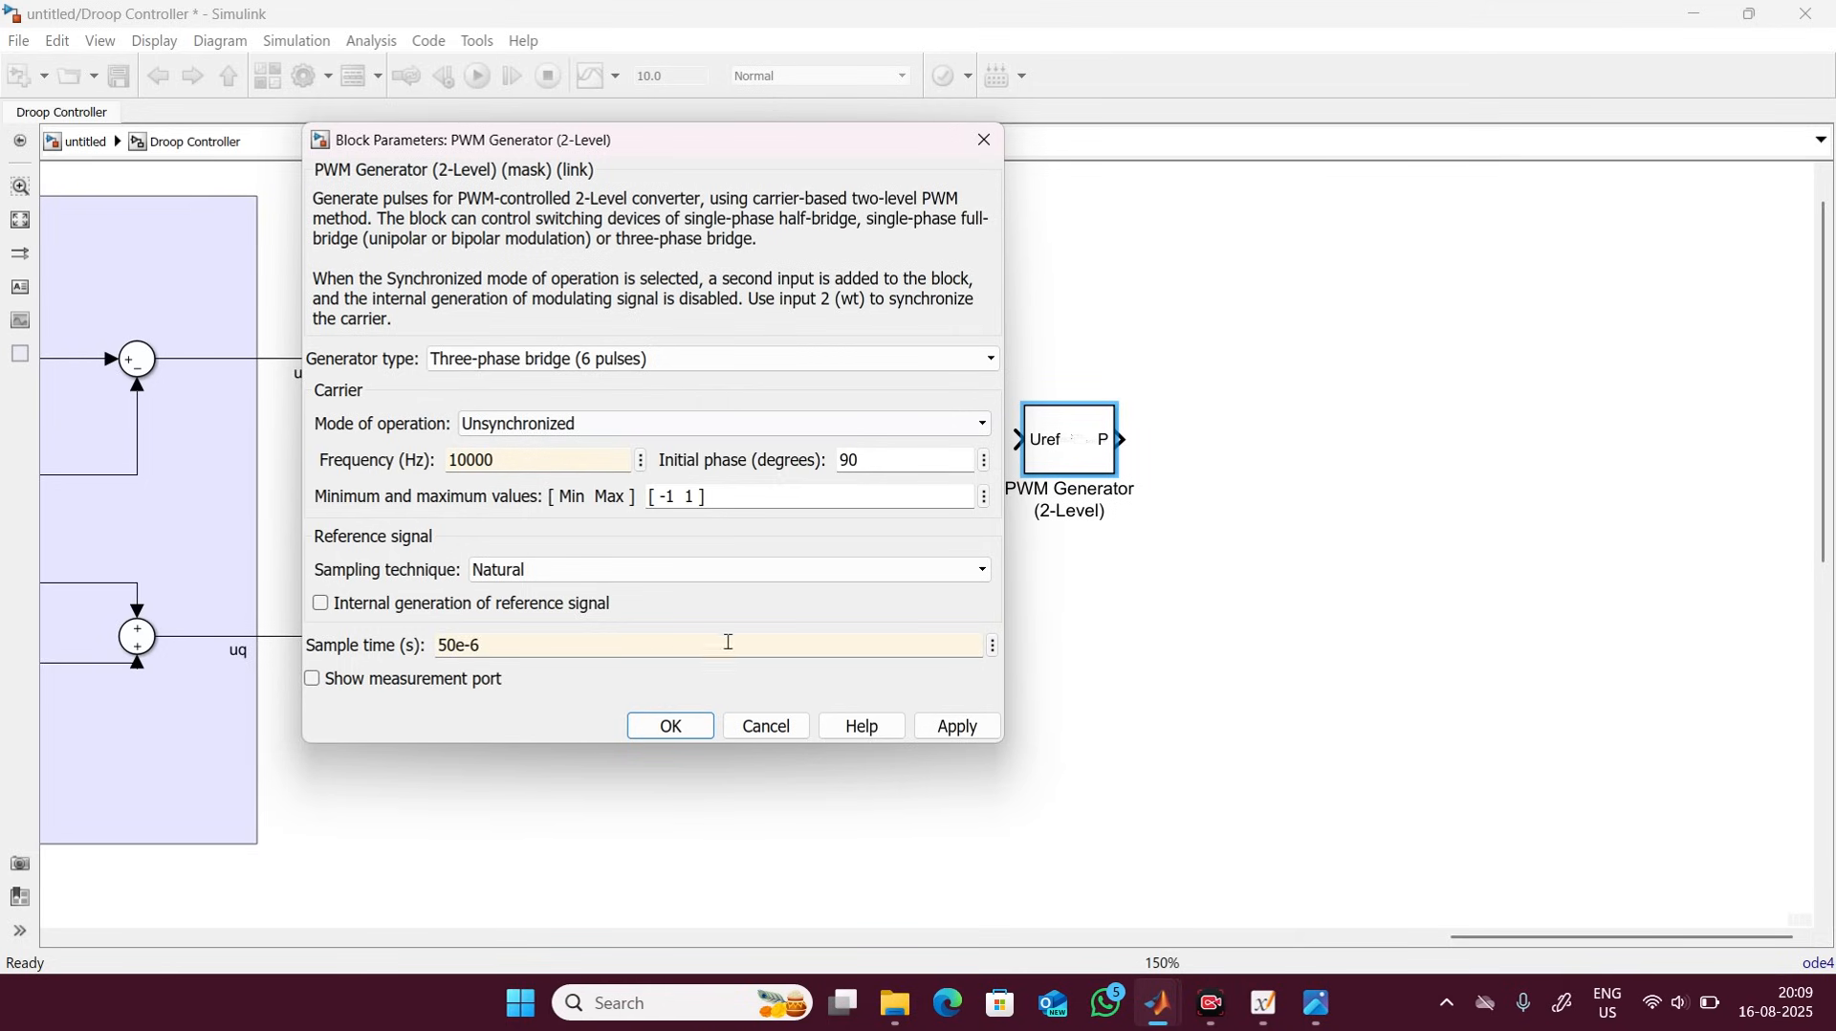
left_click(947, 724)
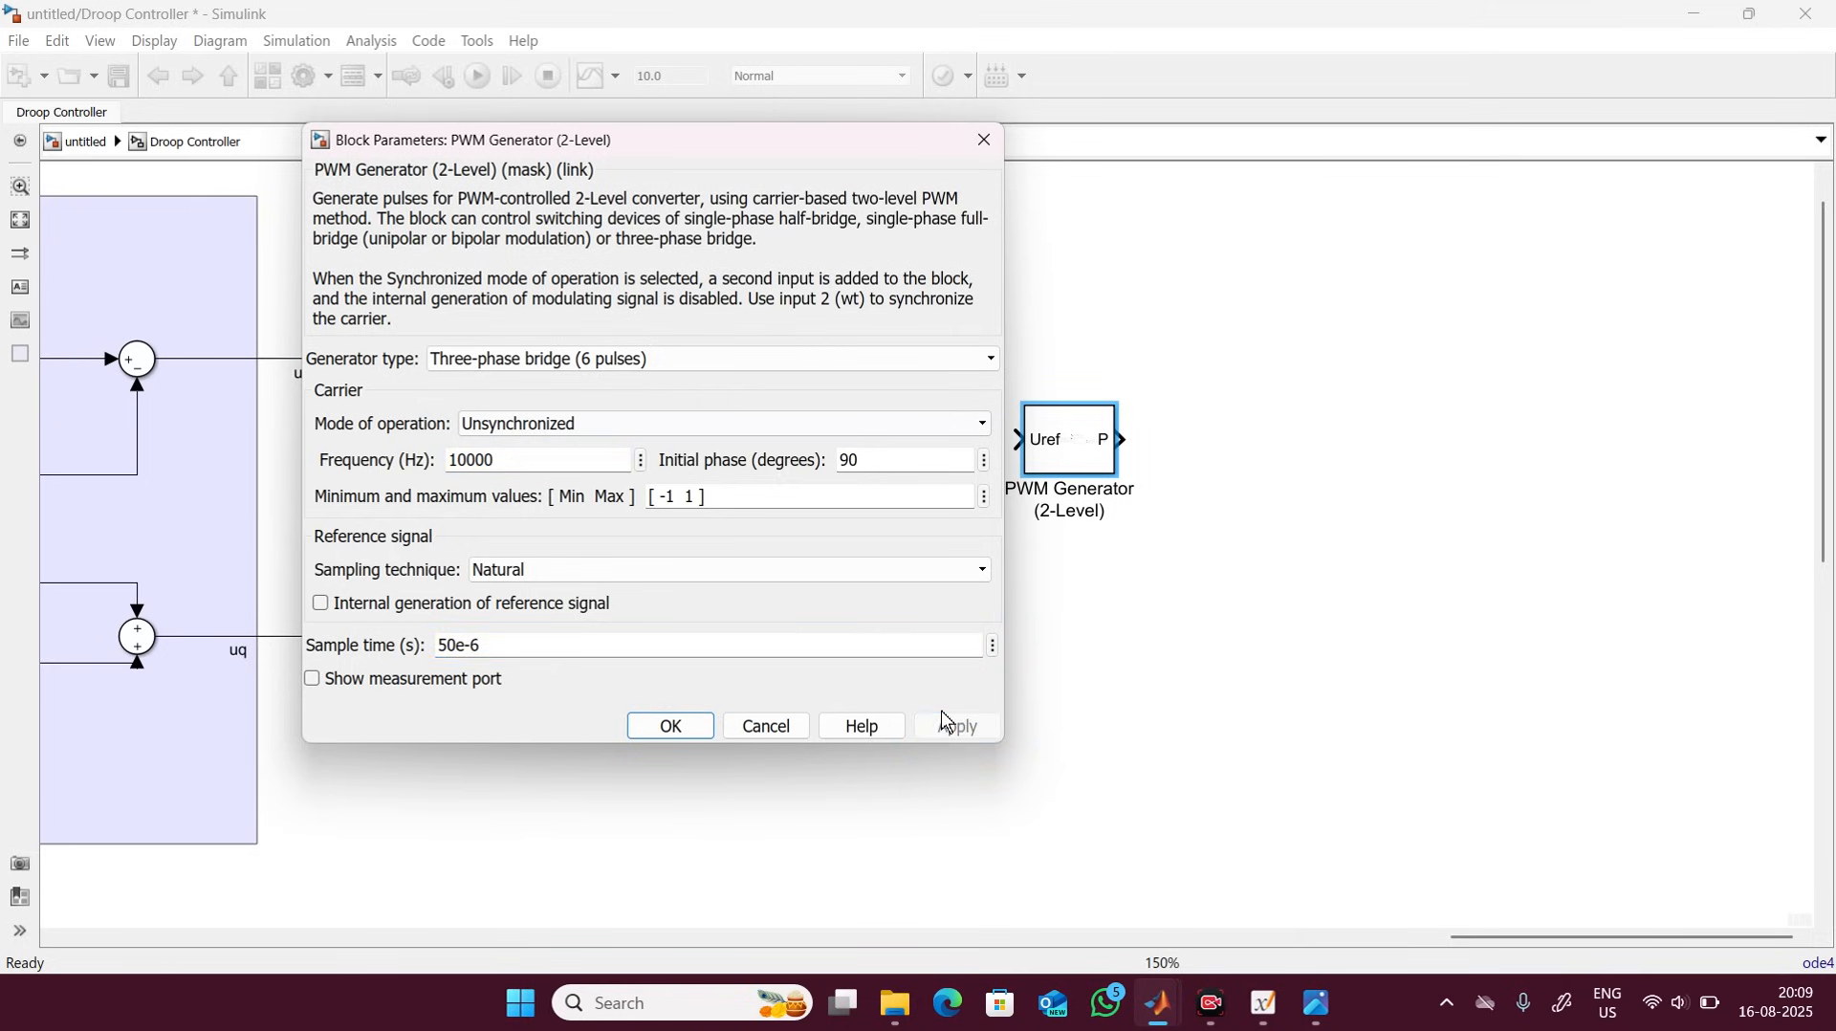
left_click(669, 726)
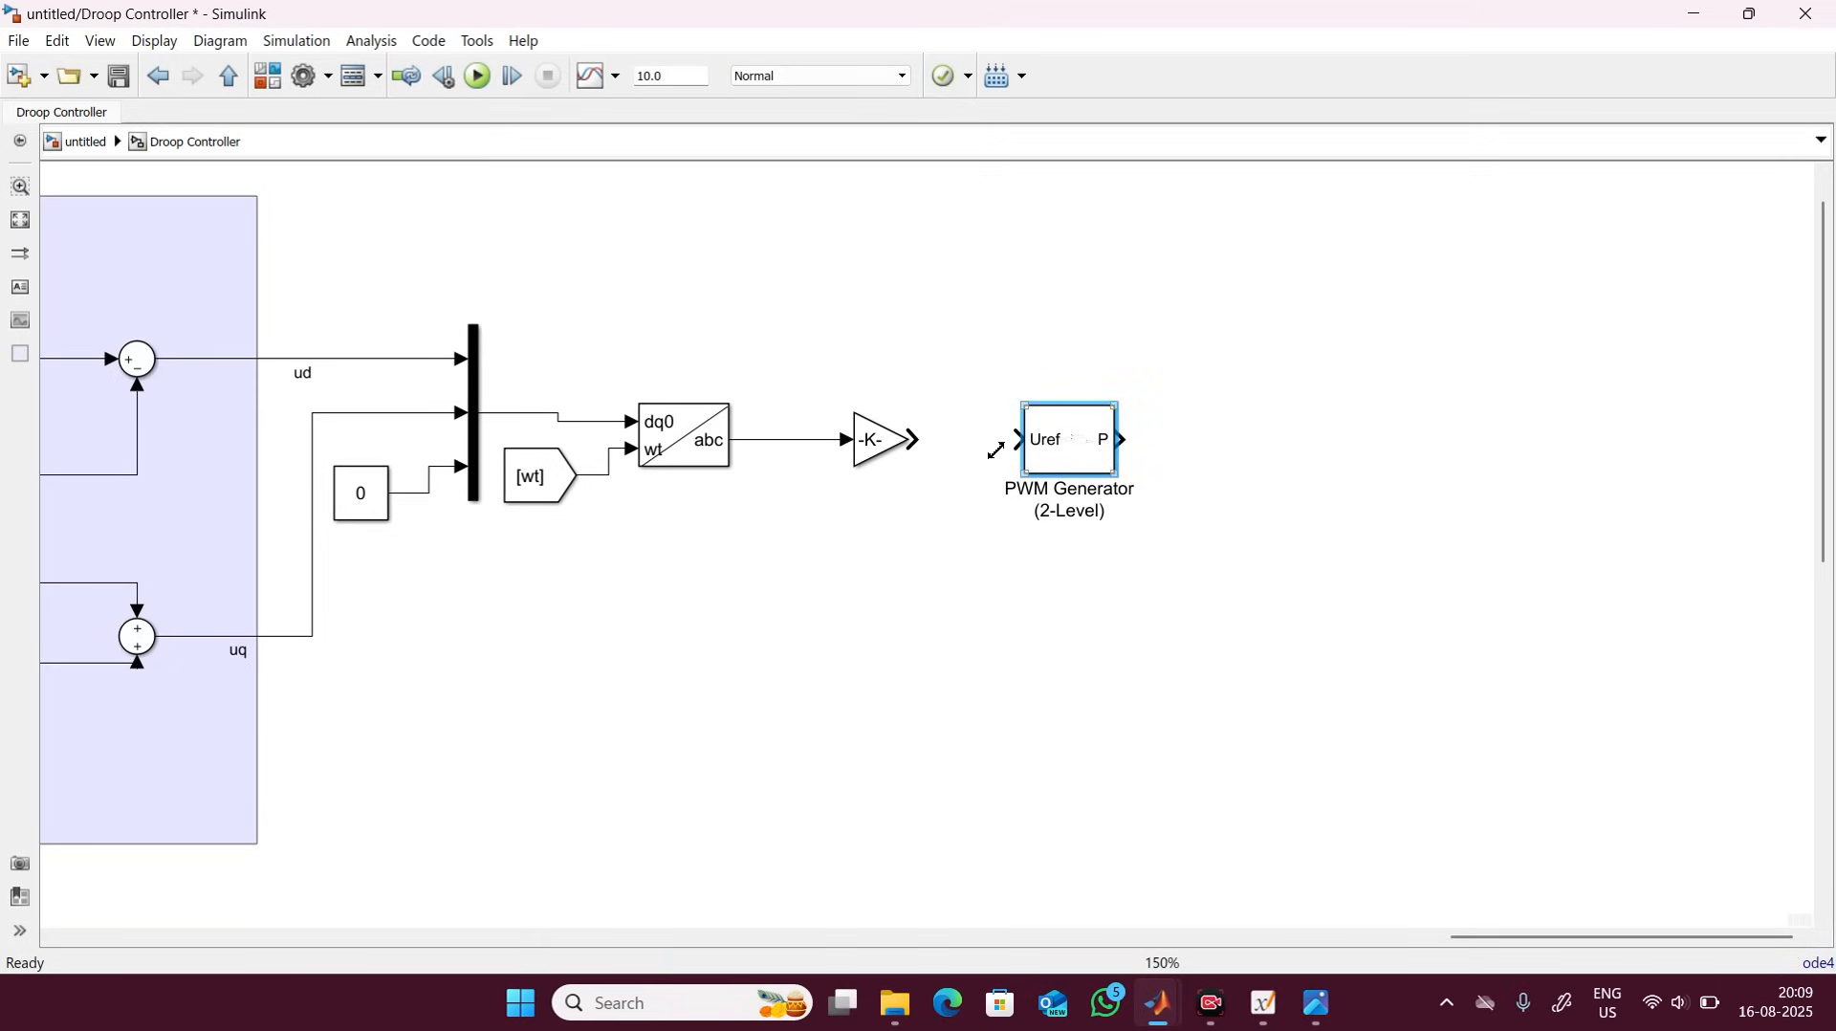
left_click_drag(996, 422, 913, 440)
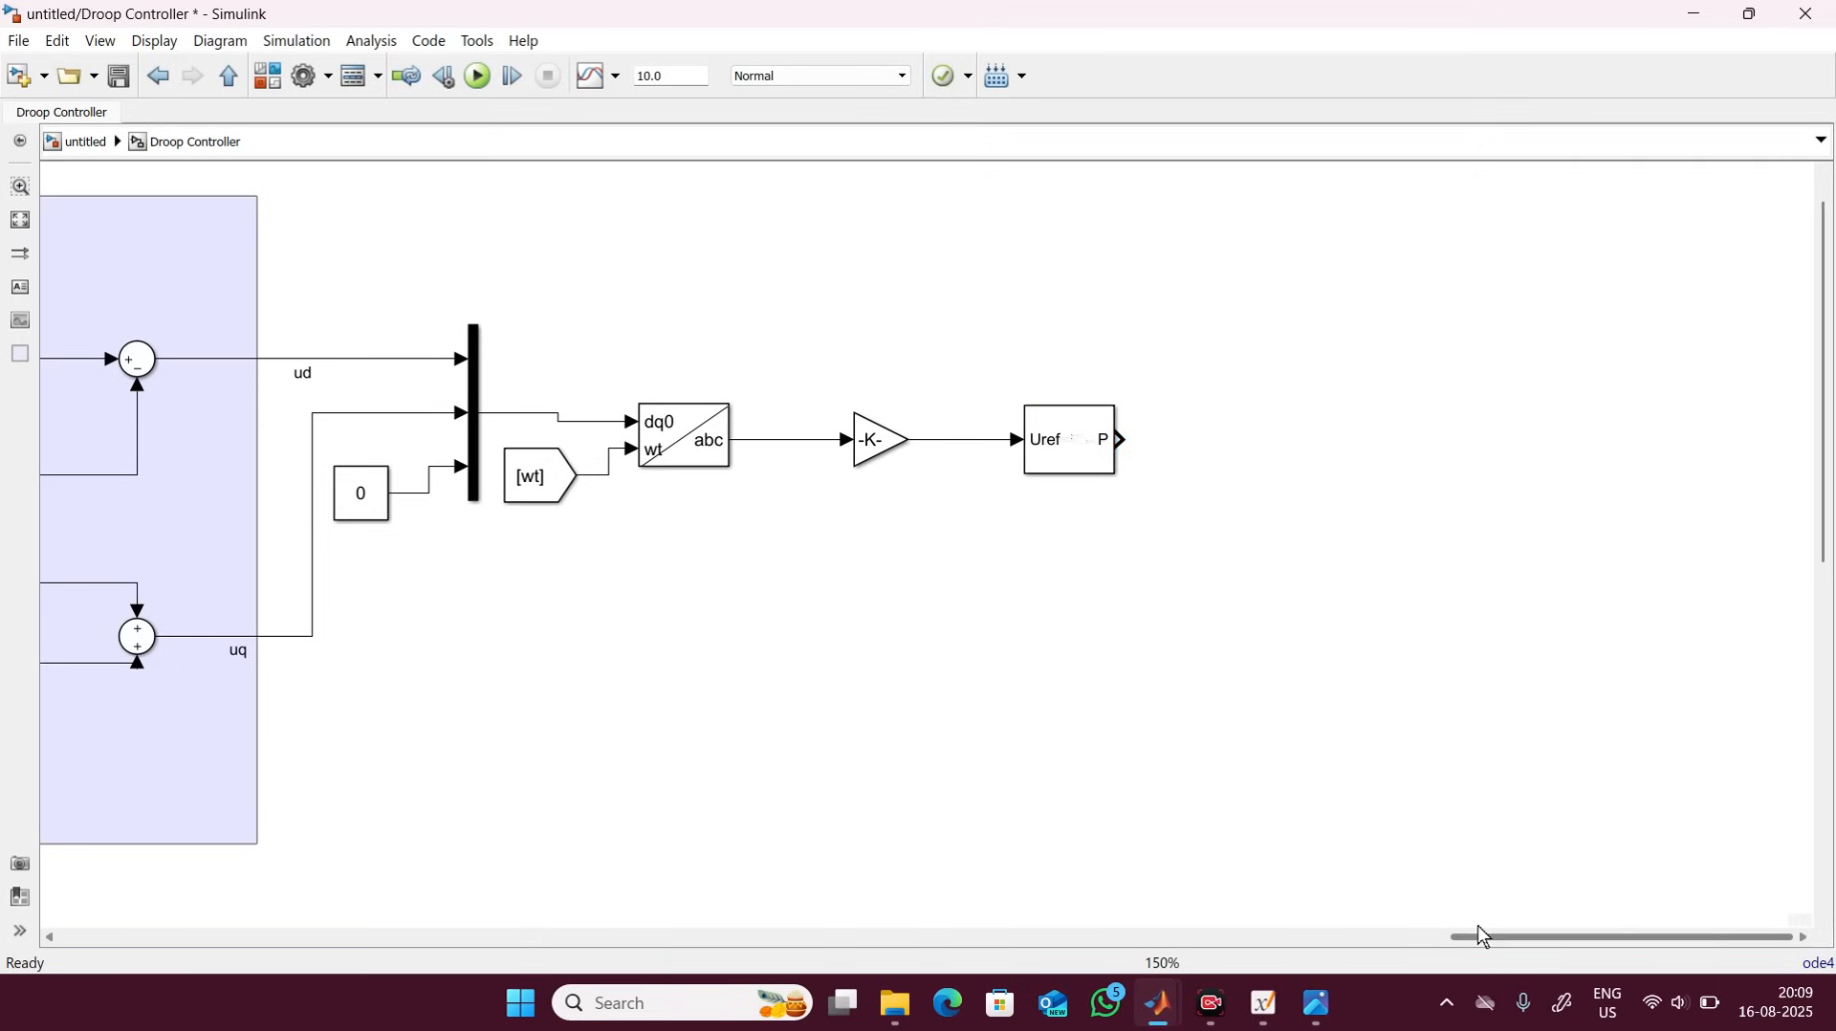
Move the Pulses outport from below the droop control area to beside the PWM generator and connect it to the P output.
left_click_drag(1476, 937, 445, 825)
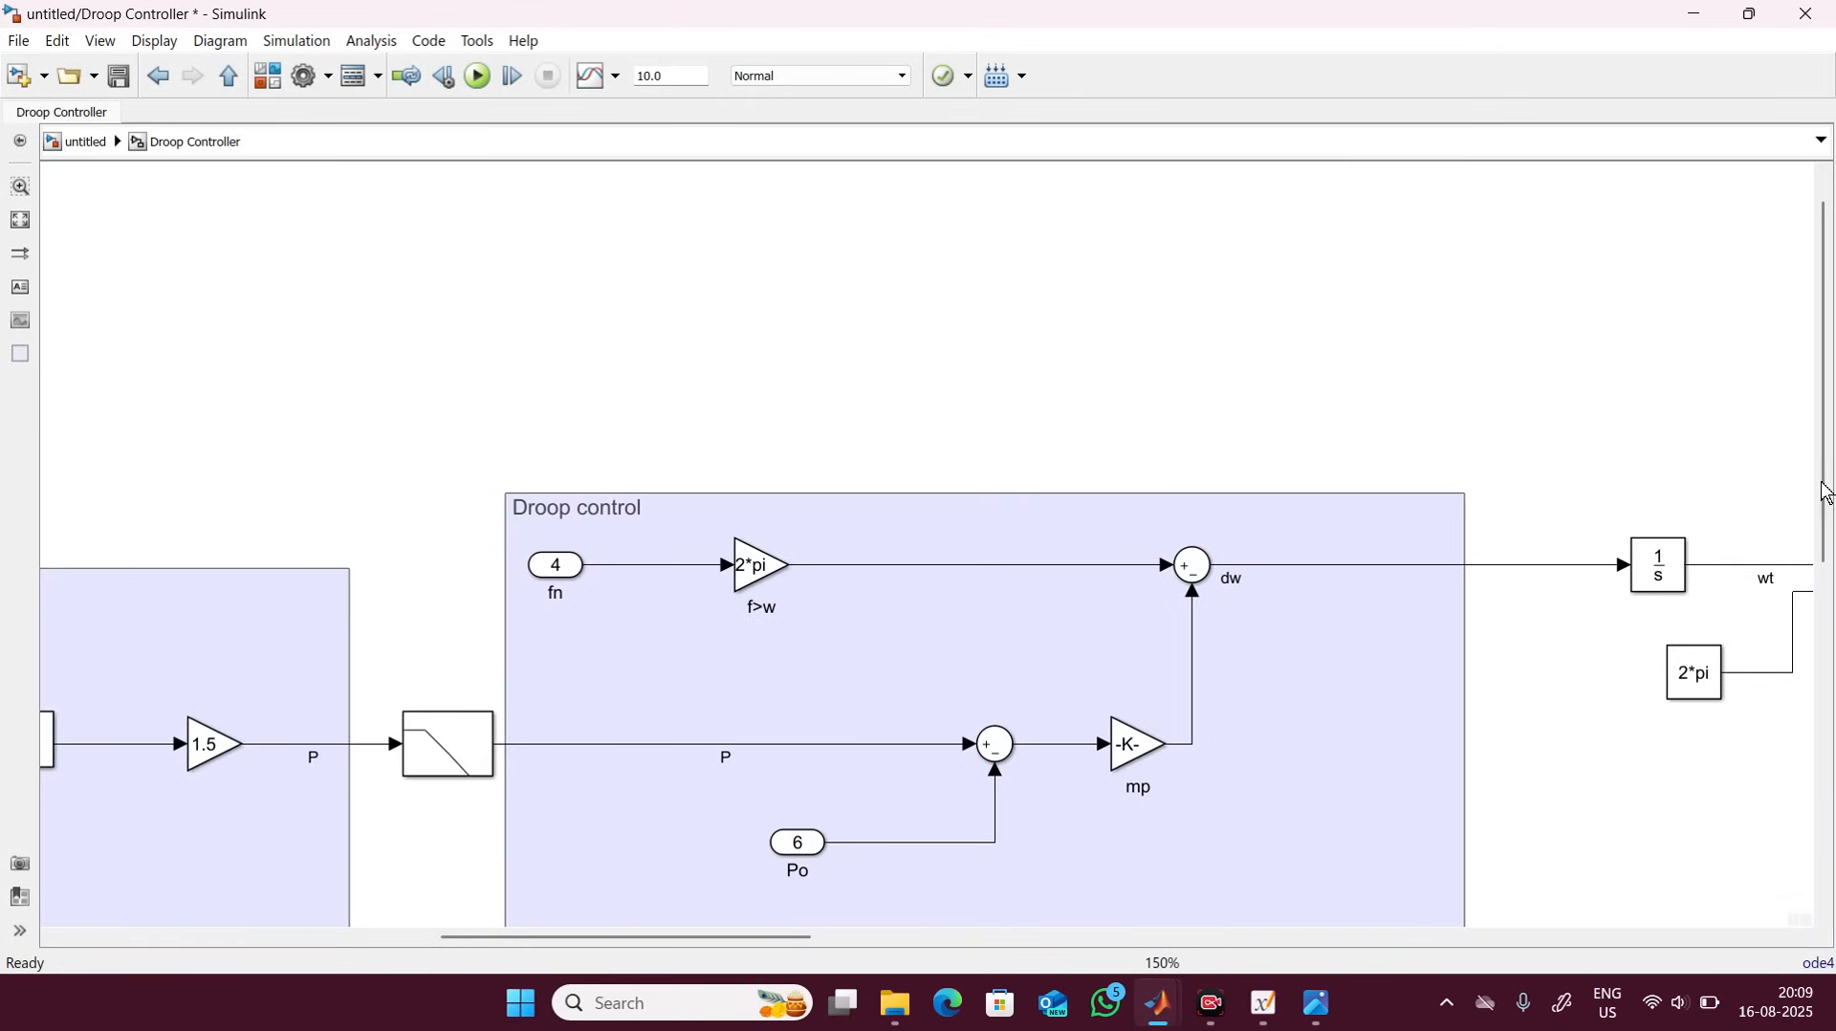
left_click_drag(1817, 407, 1825, 806)
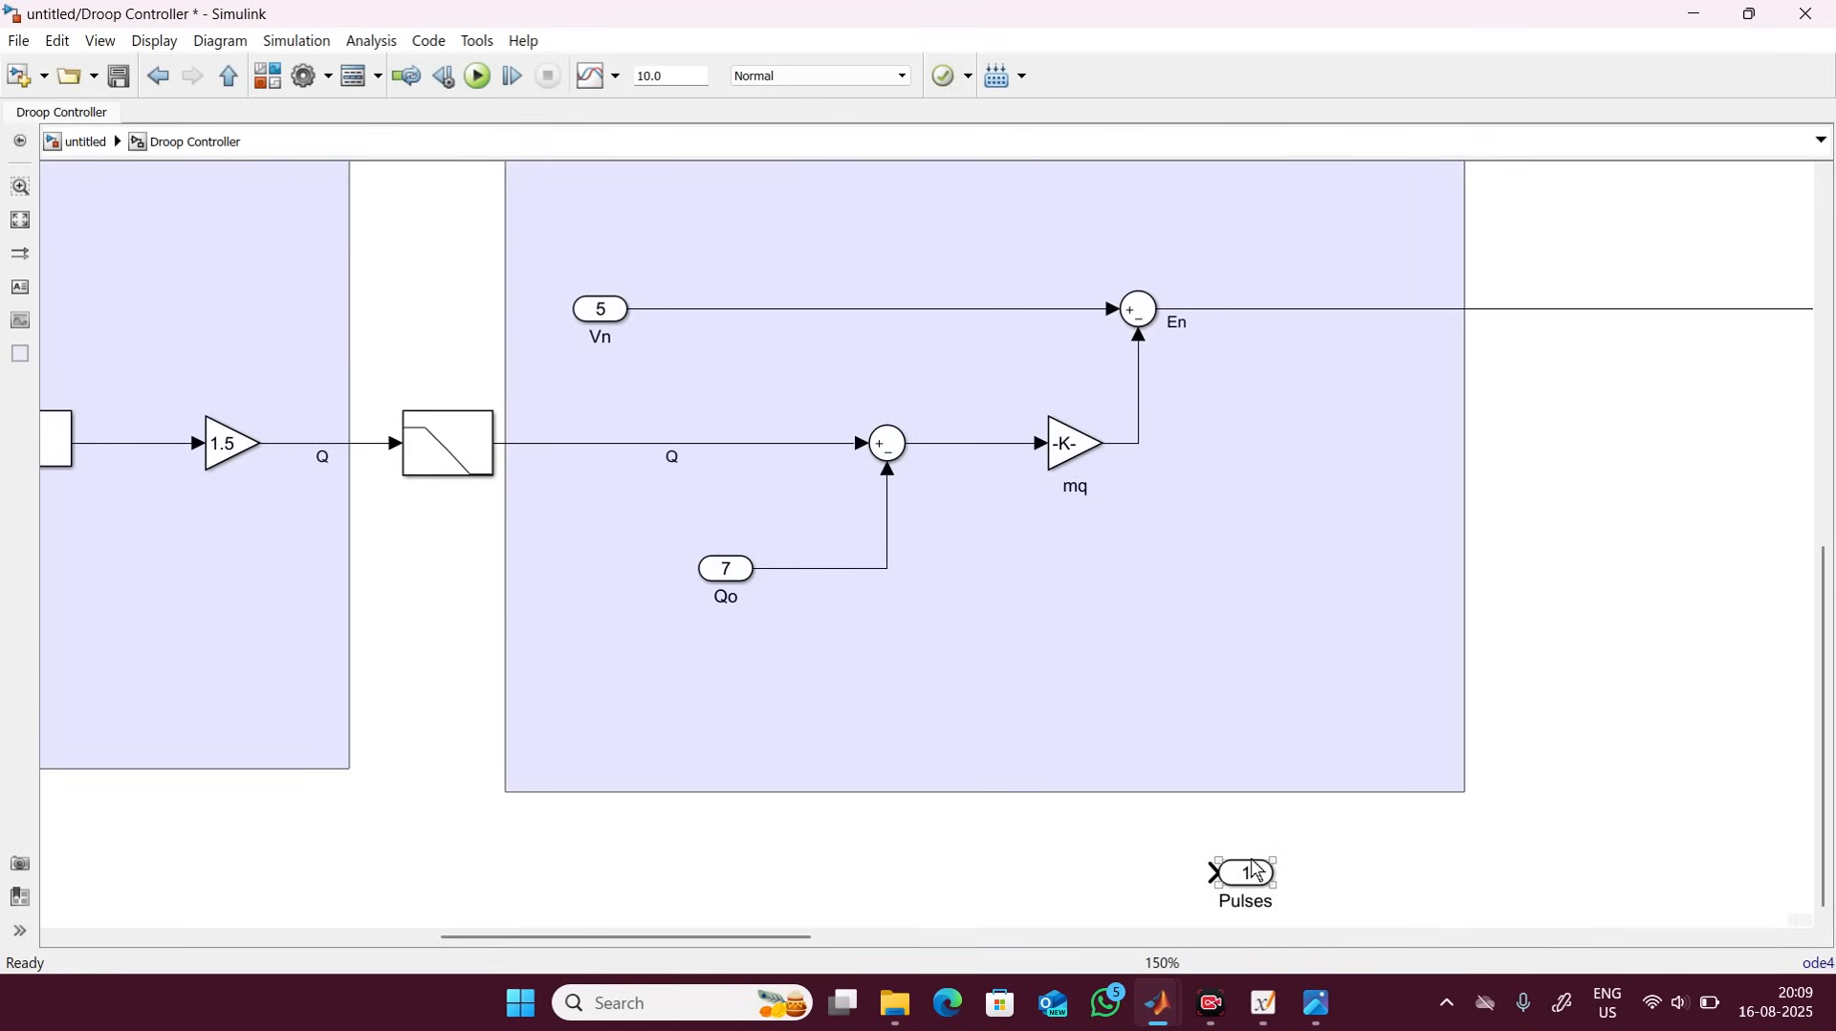
left_click_drag(1253, 872, 1237, 872)
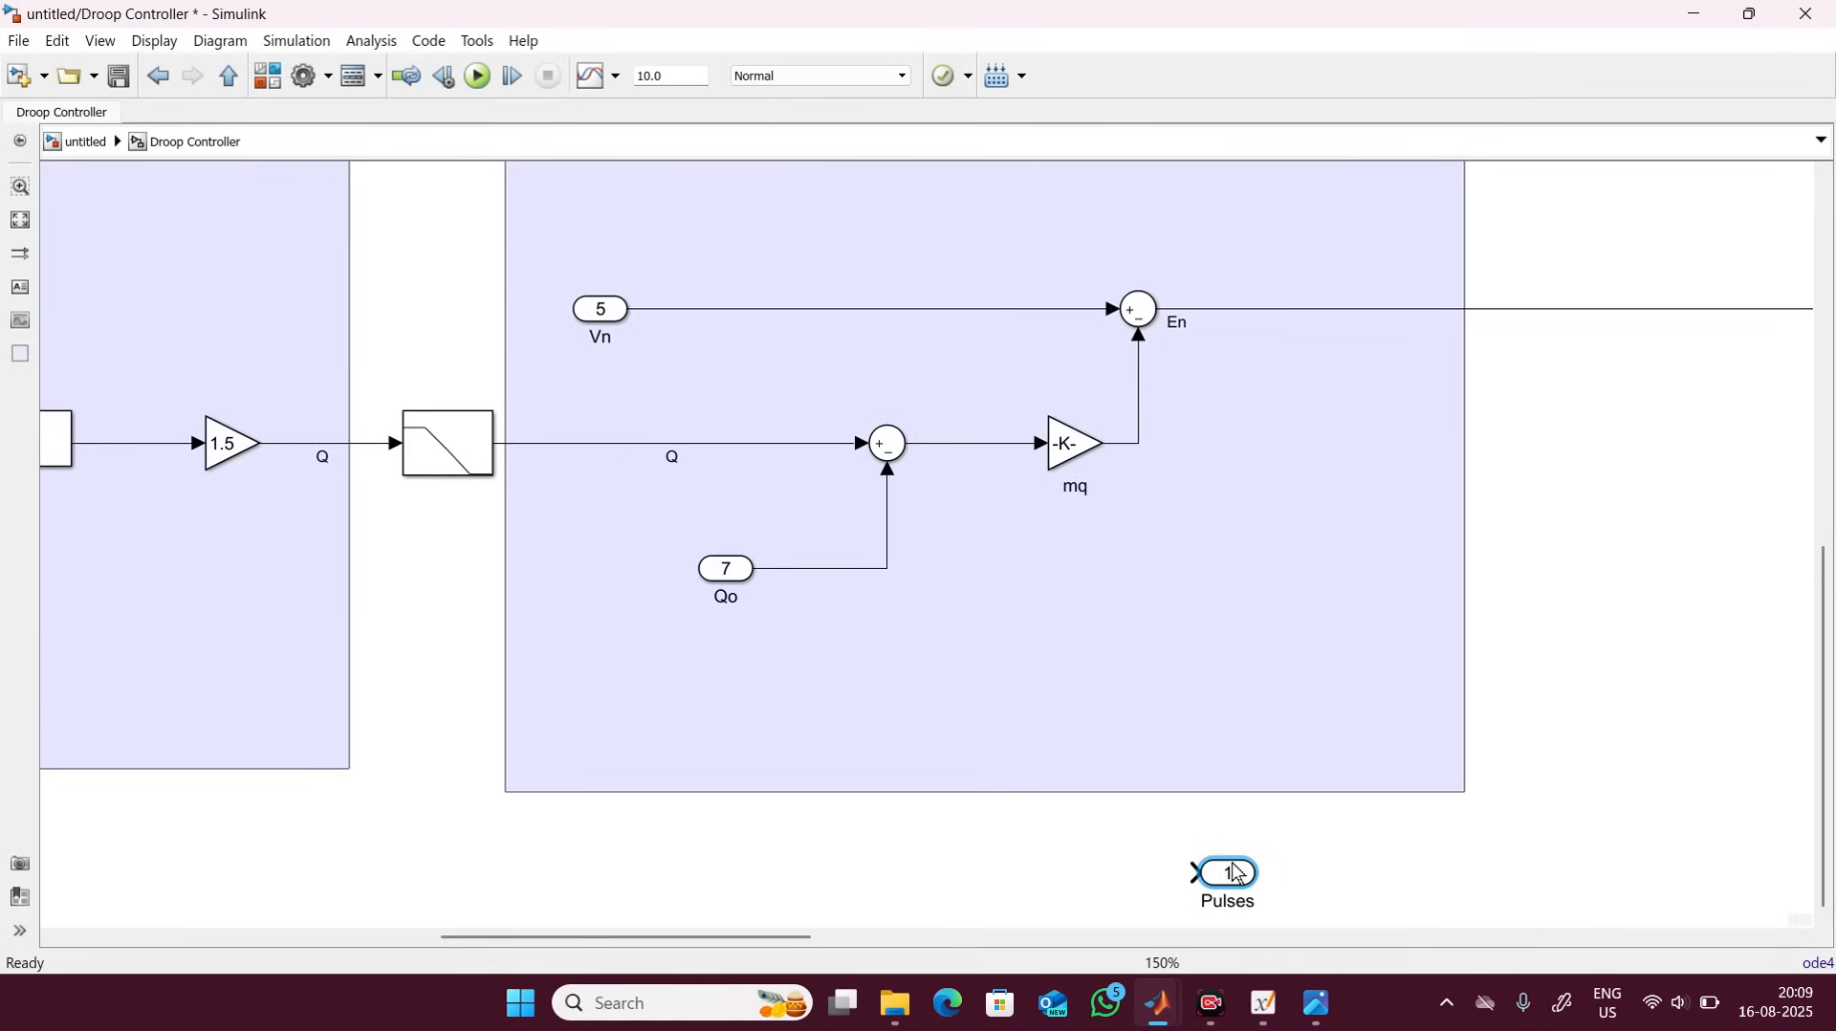
left_click_drag(771, 937, 1346, 942)
left_click_drag(475, 353, 677, 570)
key("Delete")
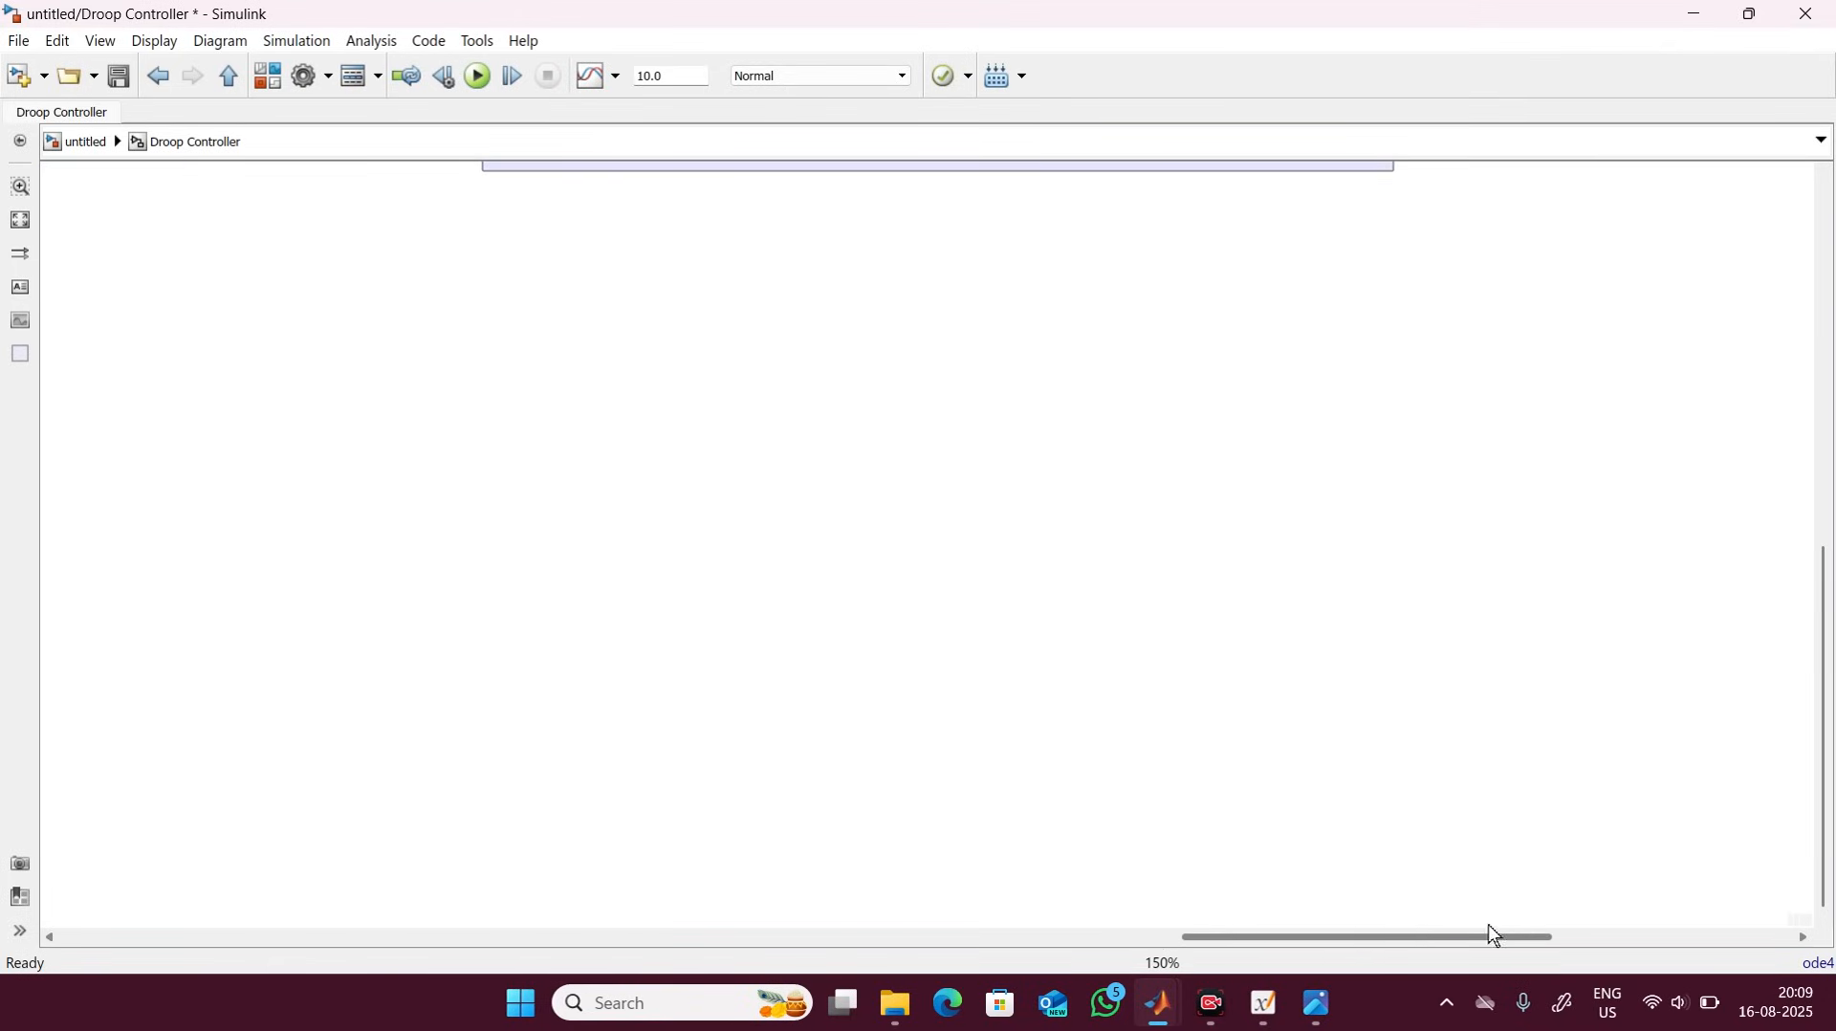
left_click_drag(1492, 936, 1781, 933)
left_click_drag(1808, 720, 1795, 344)
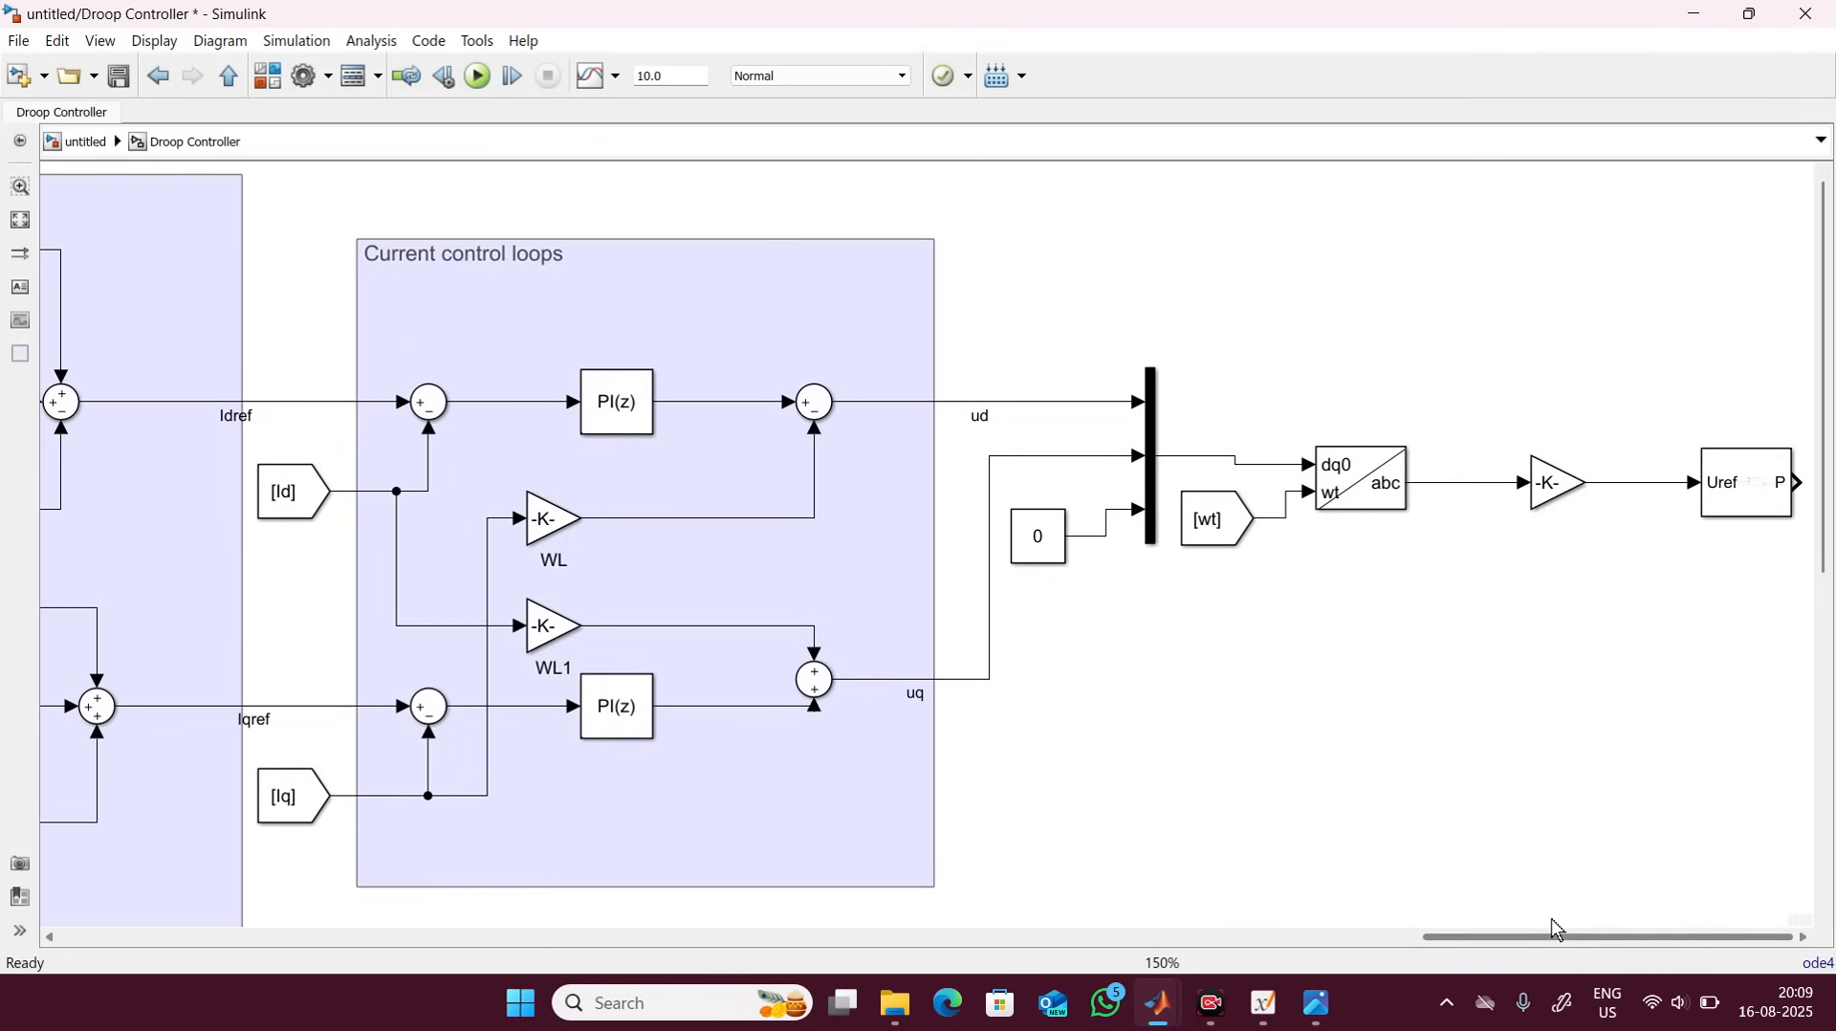
left_click_drag(1717, 648, 1822, 612)
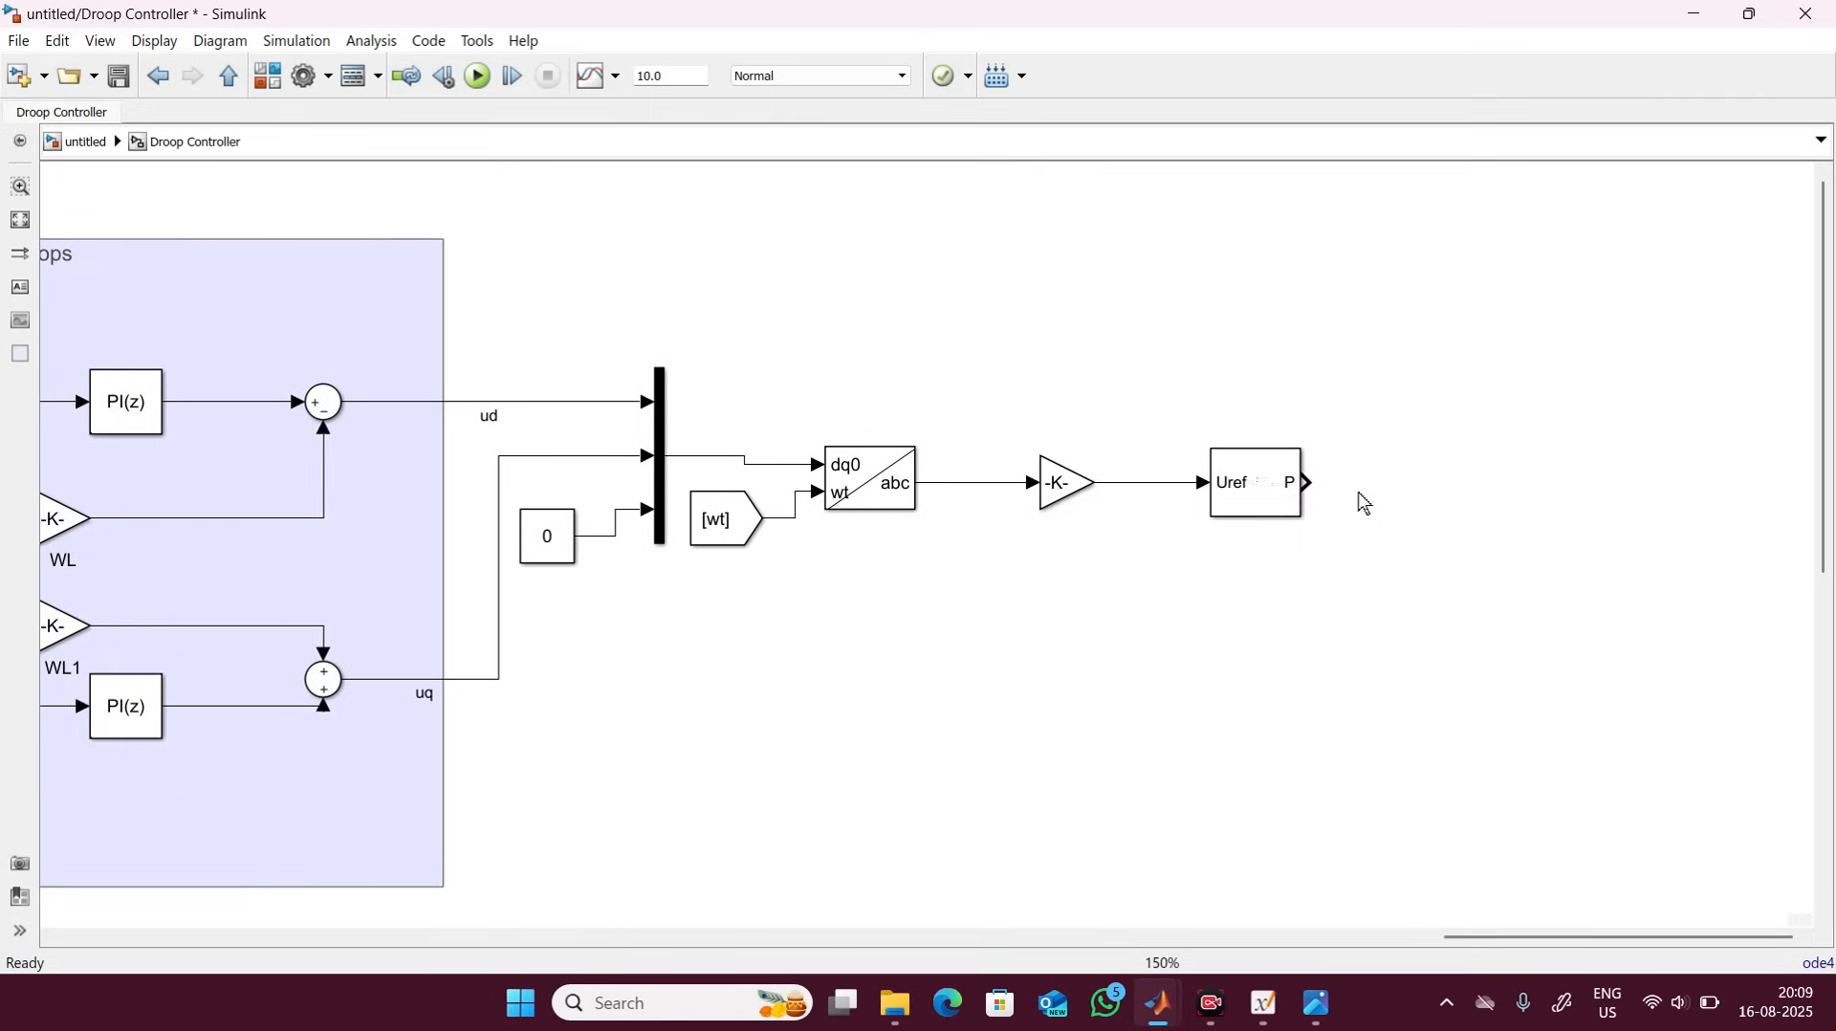
key("ctrl+v")
left_click_drag(1380, 511, 1380, 476)
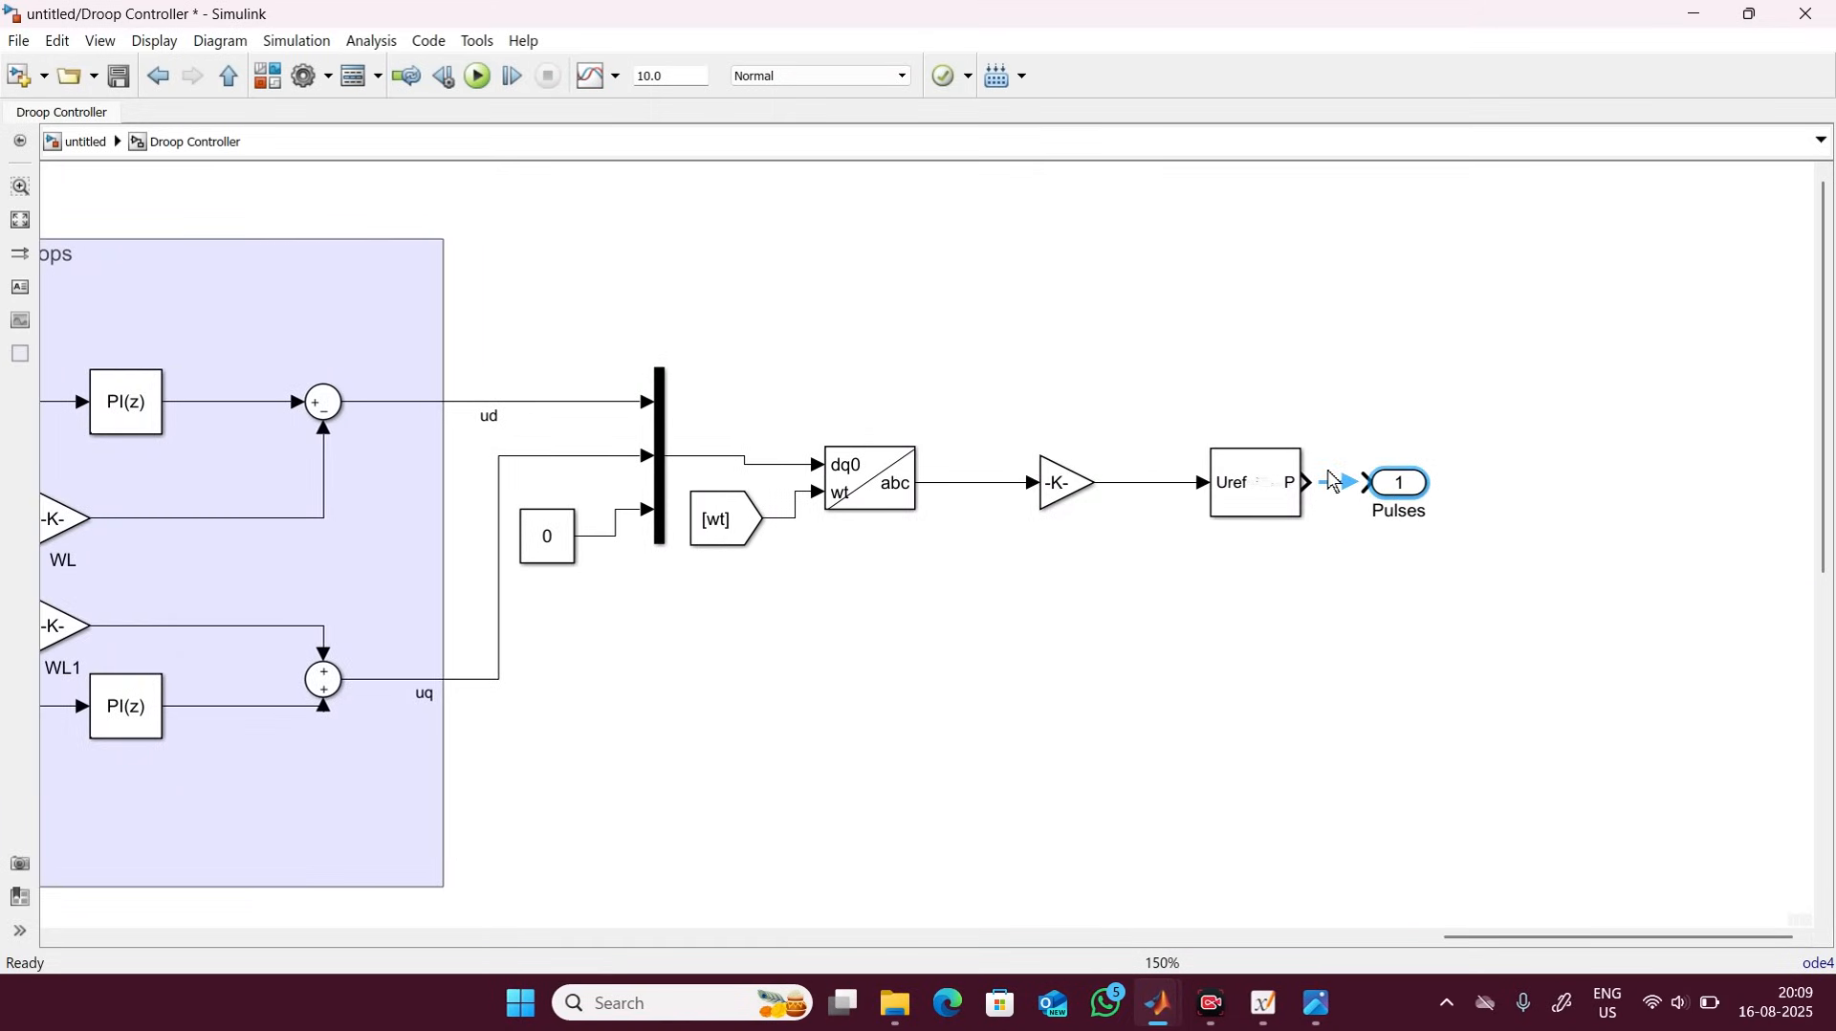
left_click(1334, 481)
Return to the top-level model and connect the Droop Controller's Pulses output to the 3-phase Inverter's g input.
left_click_drag(1476, 937, 497, 938)
scroll(497, 844, "left", 10)
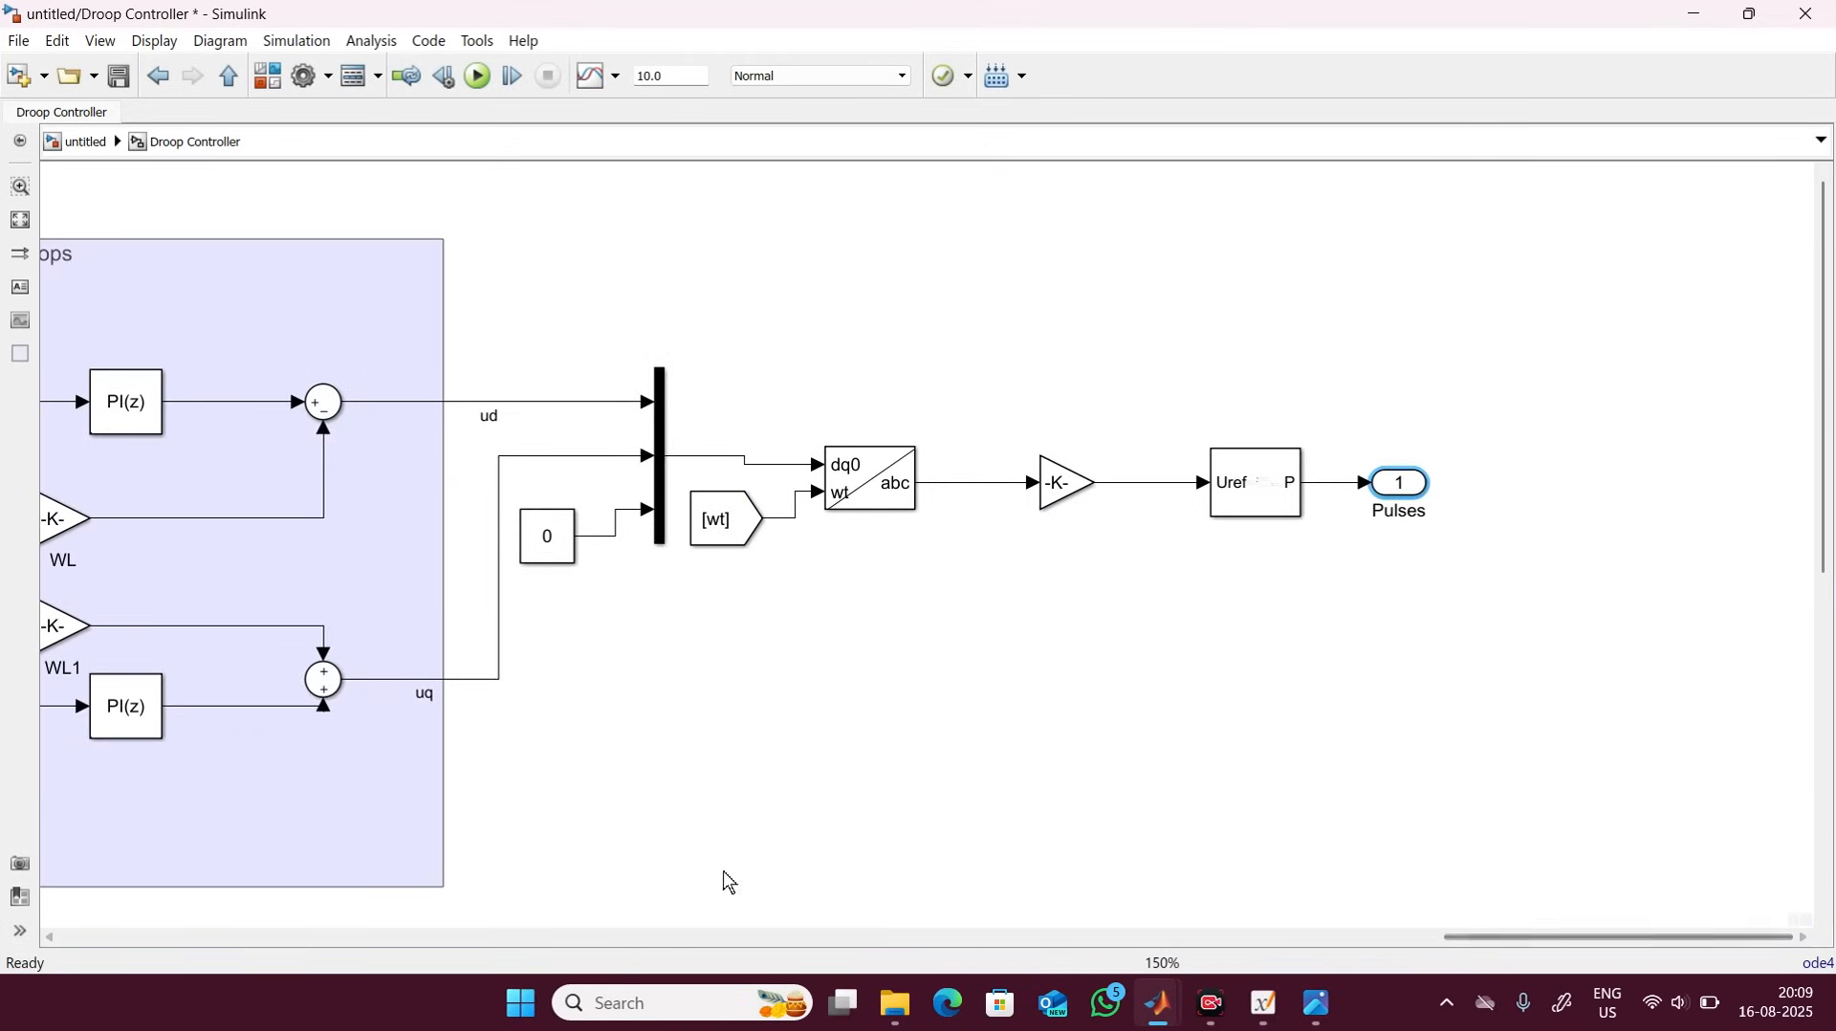
left_click_drag(1451, 939, 689, 894)
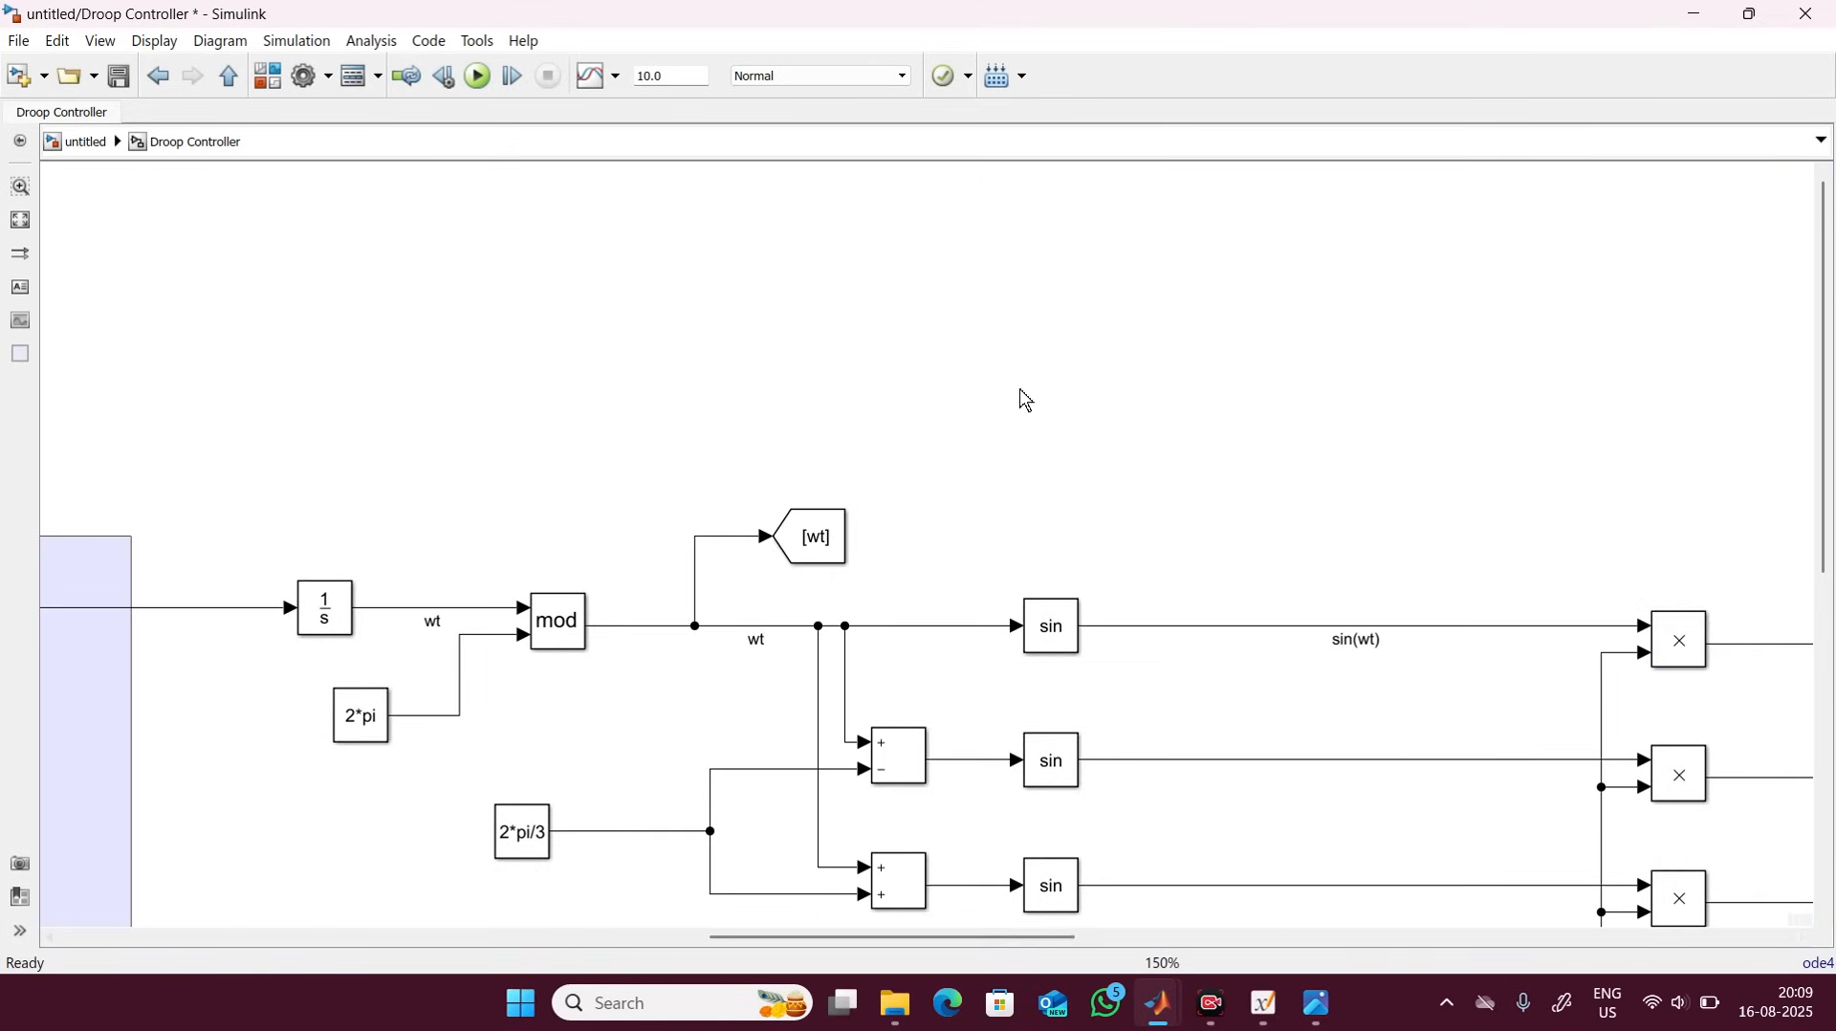
scroll(1021, 398, "down", 3)
scroll(1023, 398, "down", 2)
scroll(1055, 483, "up", 4)
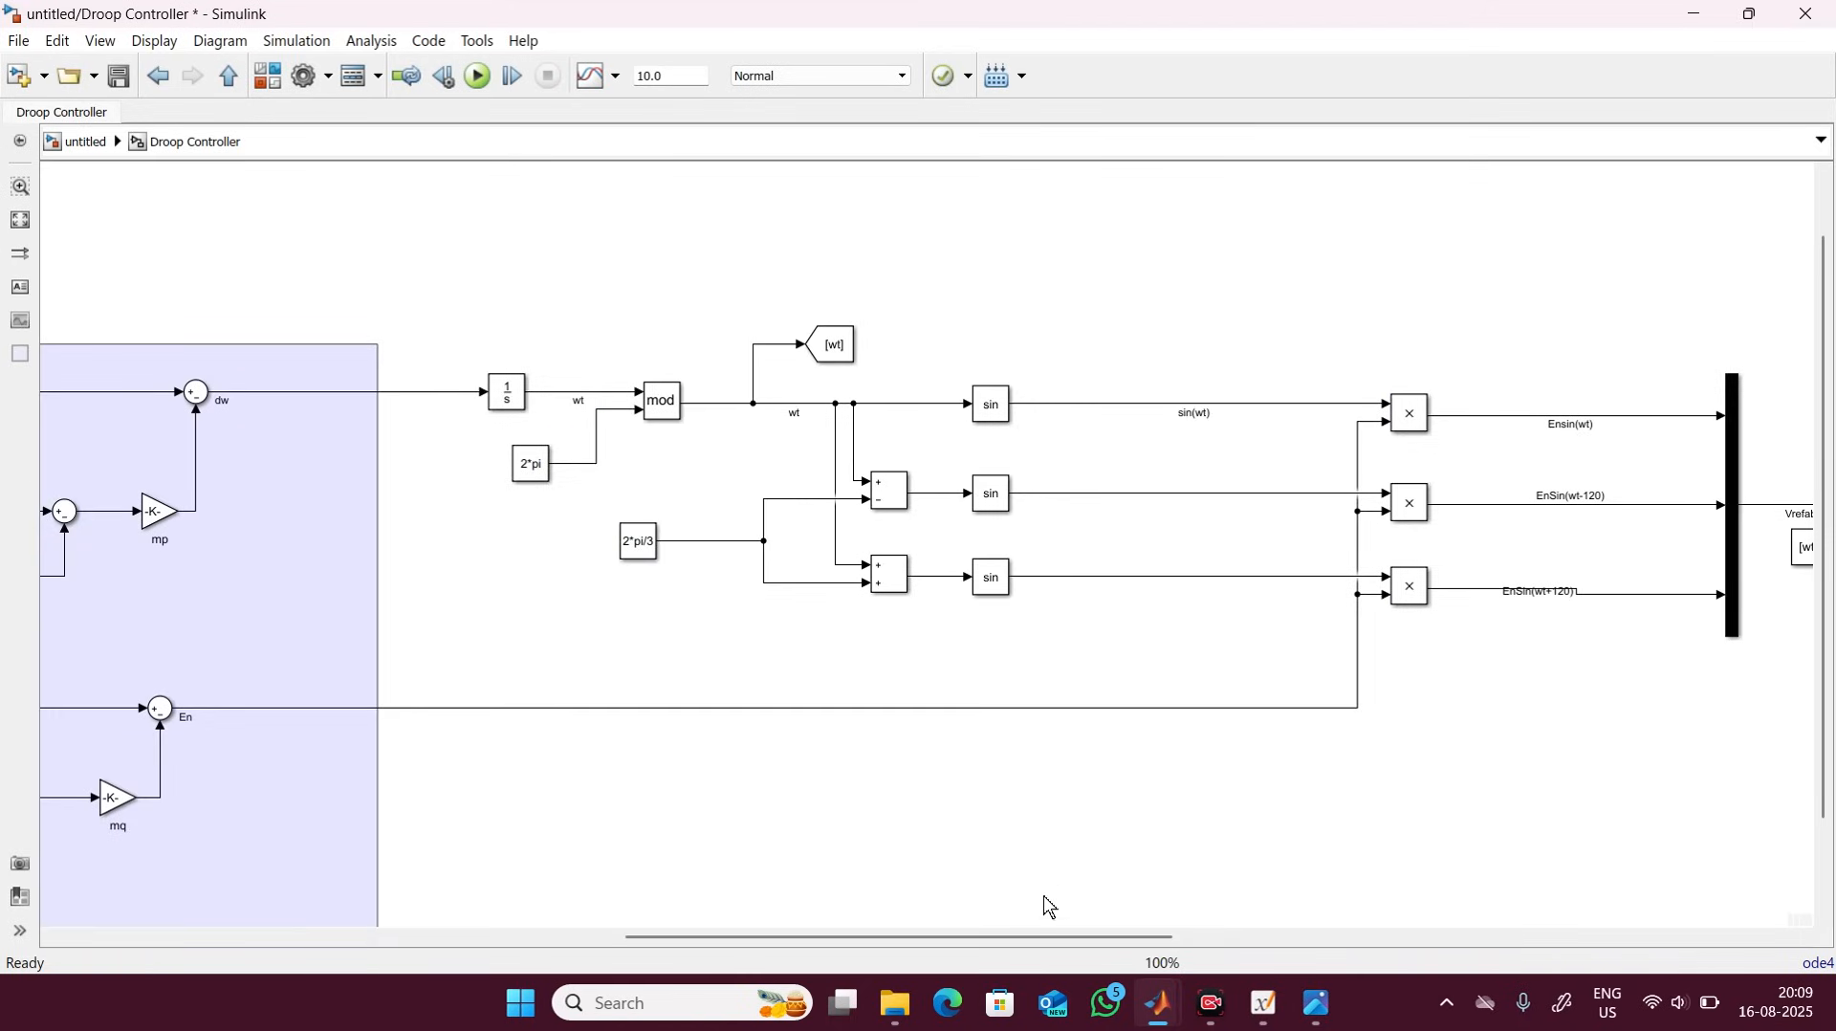
left_click_drag(1012, 938, 799, 921)
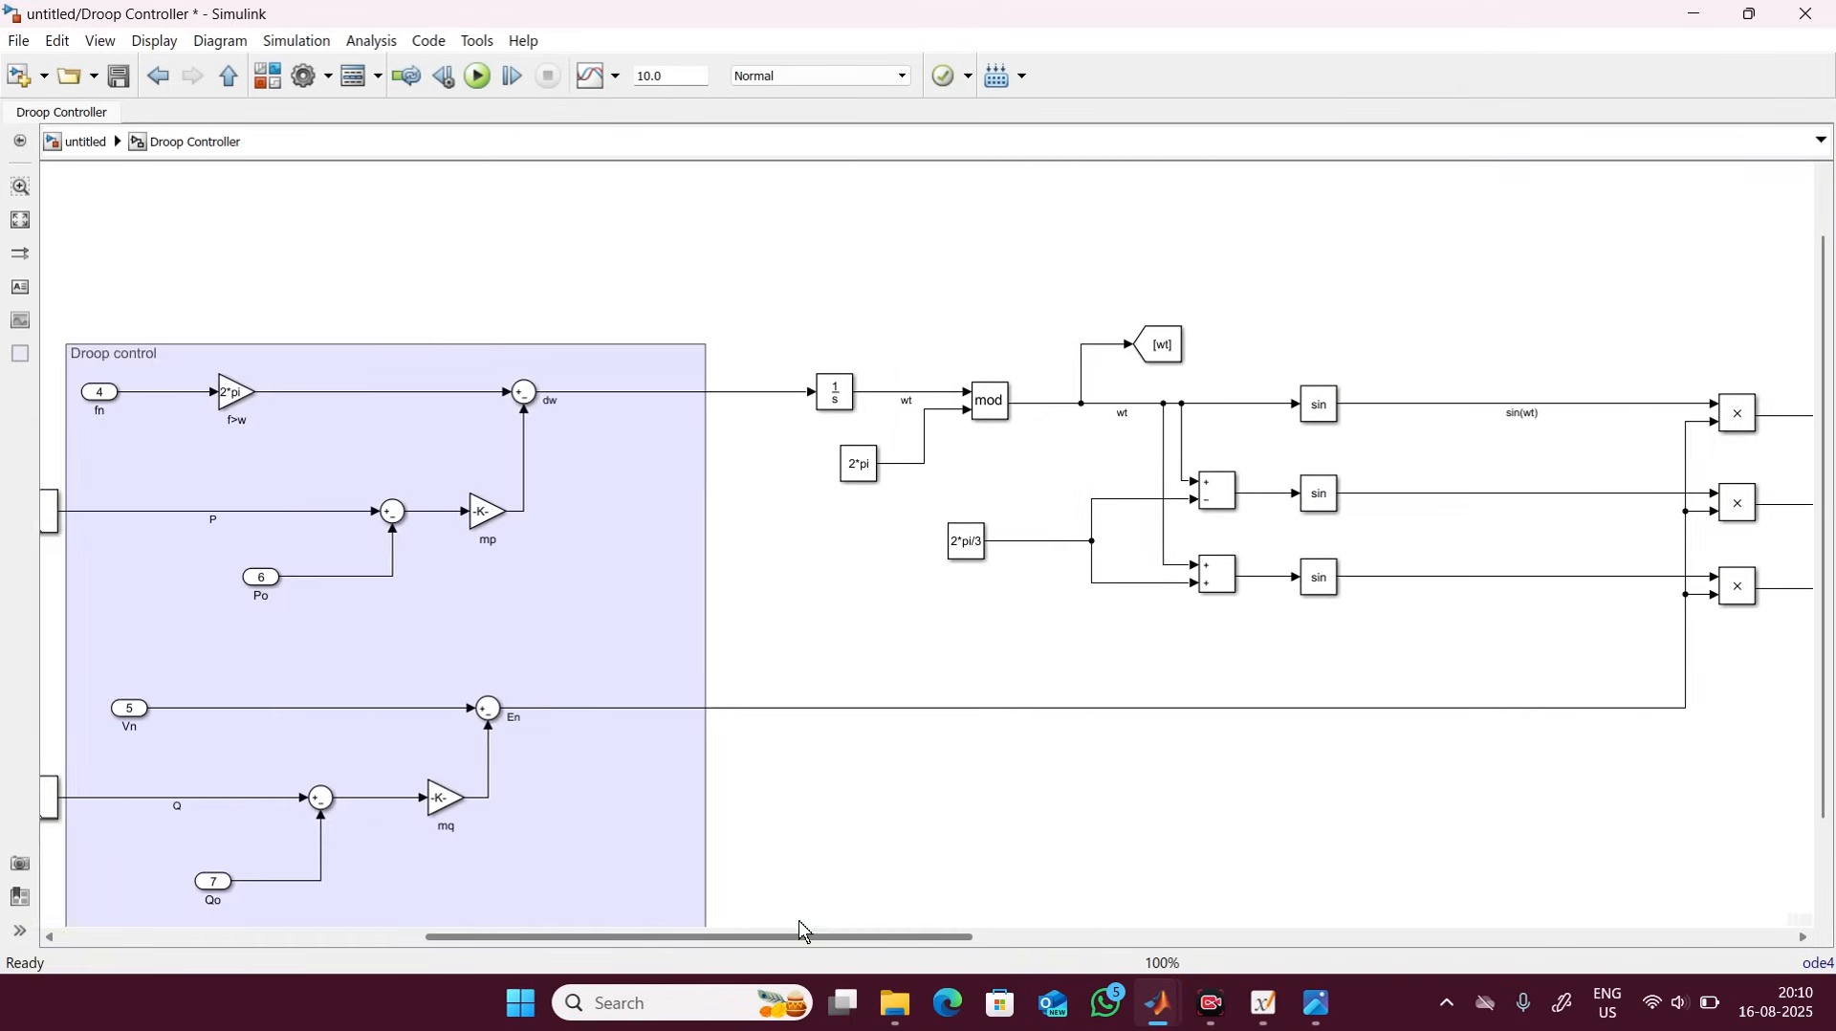
left_click(70, 143)
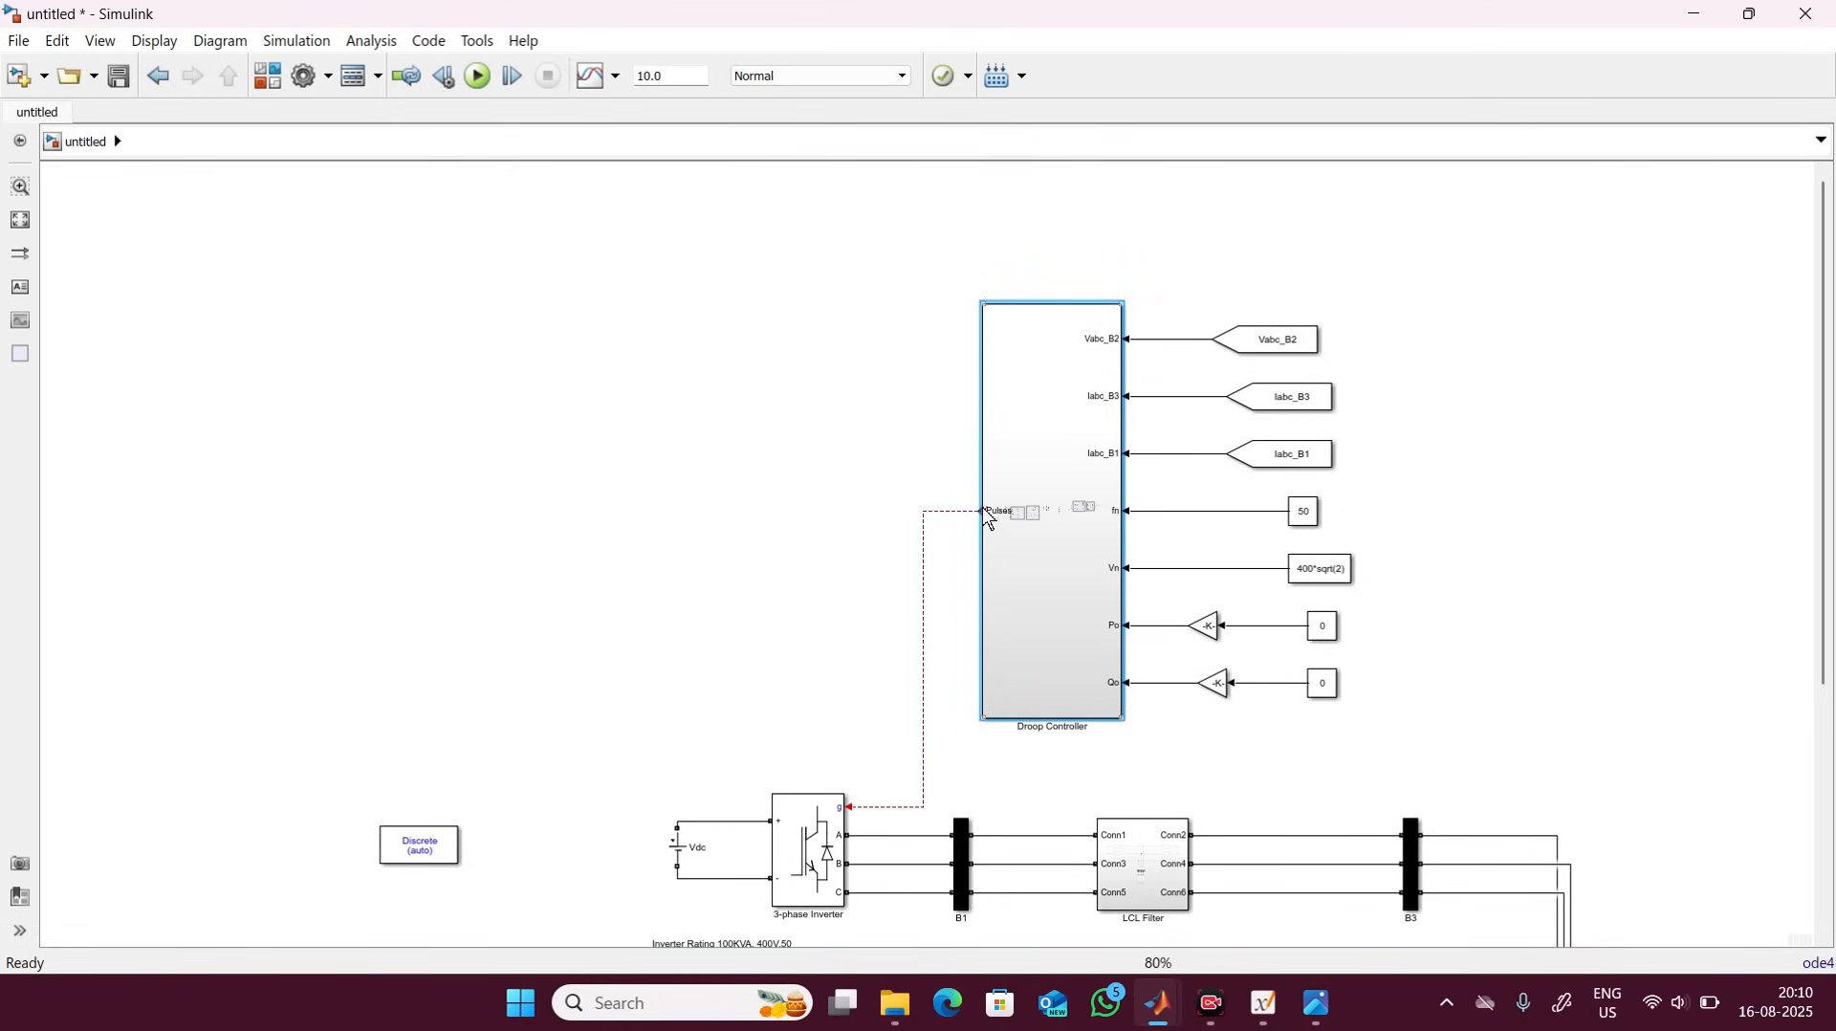
mouse_move(963, 493)
left_mouse_down()
mouse_move(877, 521)
mouse_move(967, 496)
left_mouse_up()
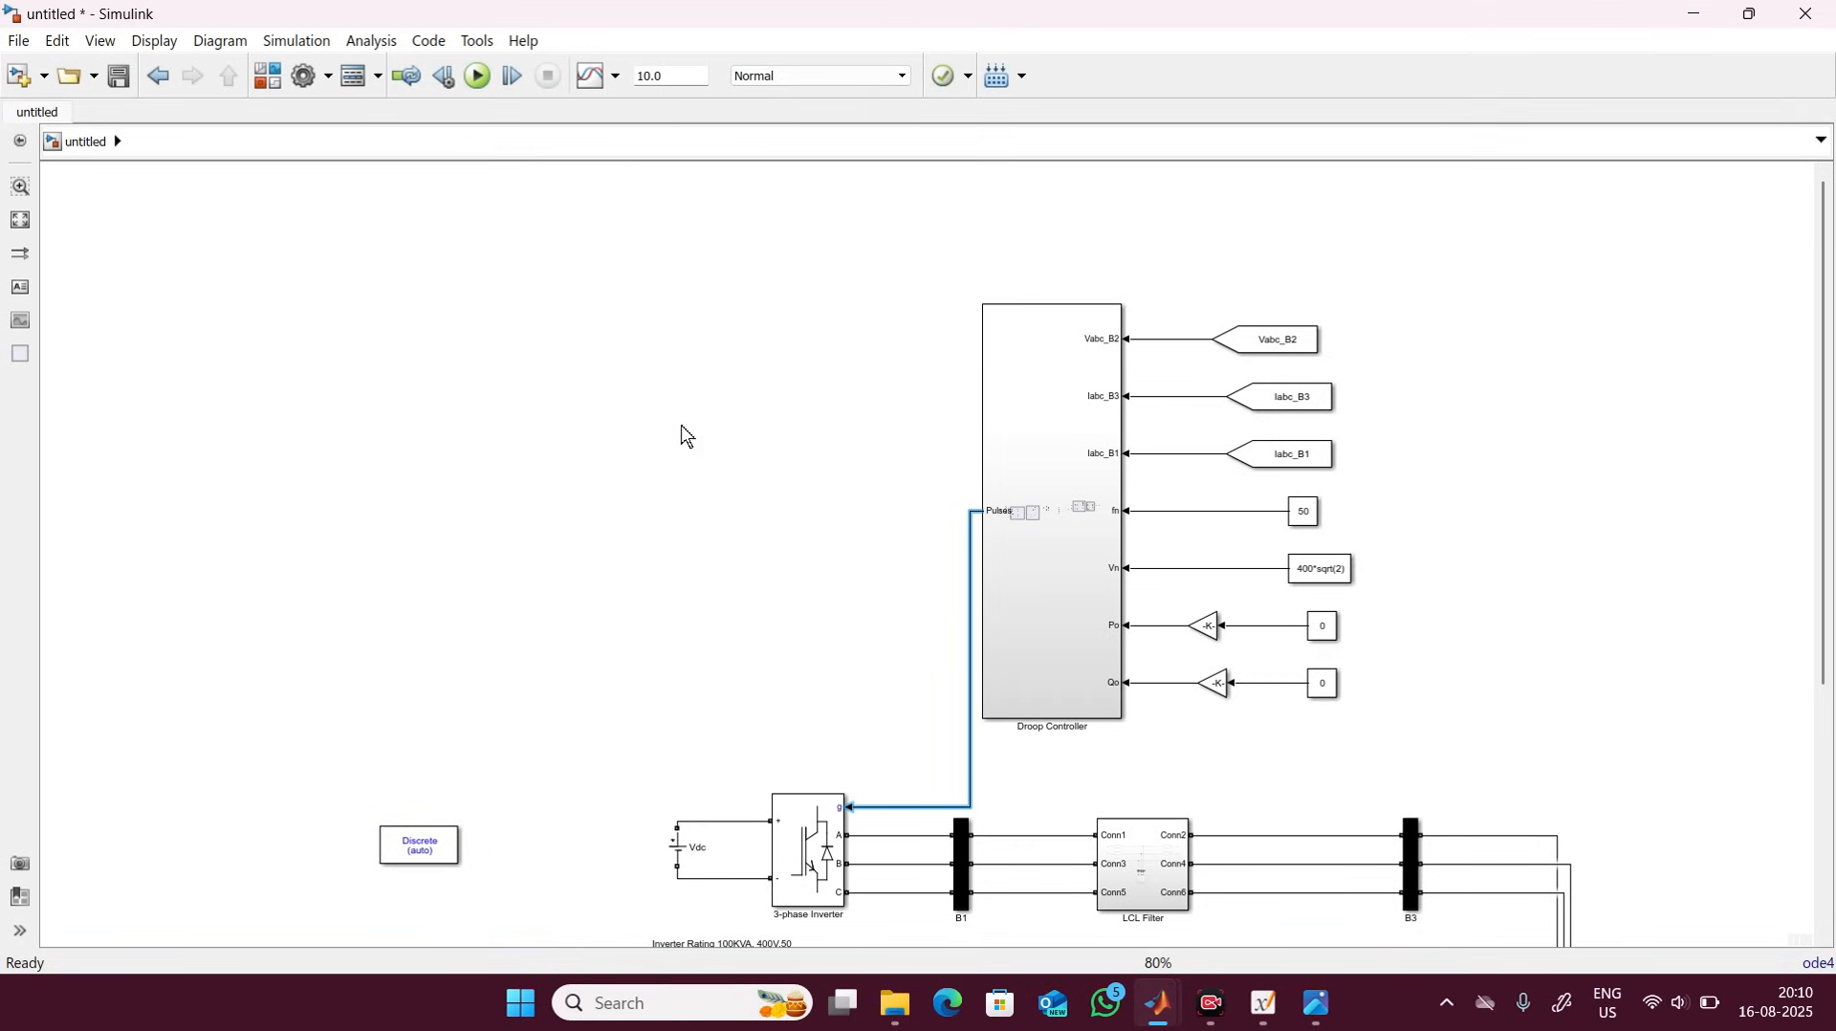
Save the model as a Simulink .slx file named ForYoutube_video in New folder_PaperworkDoneFile.
left_click(107, 74)
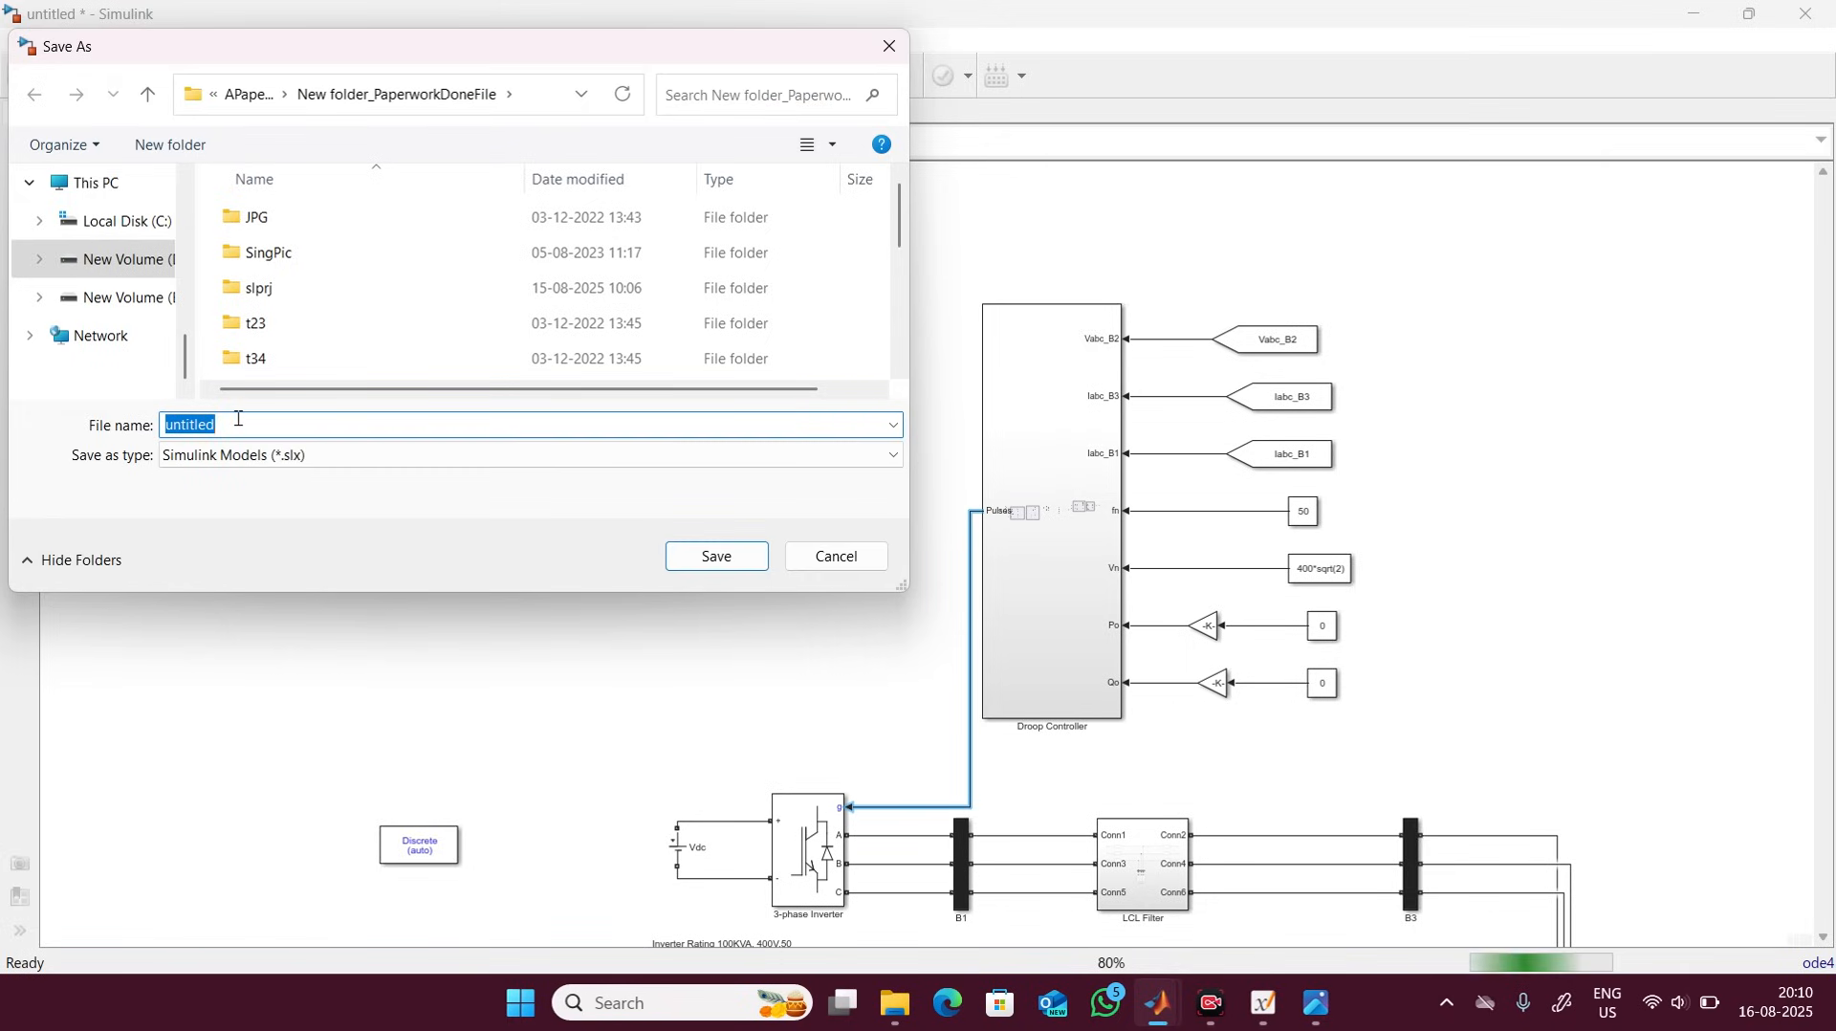
key("BackSpace")
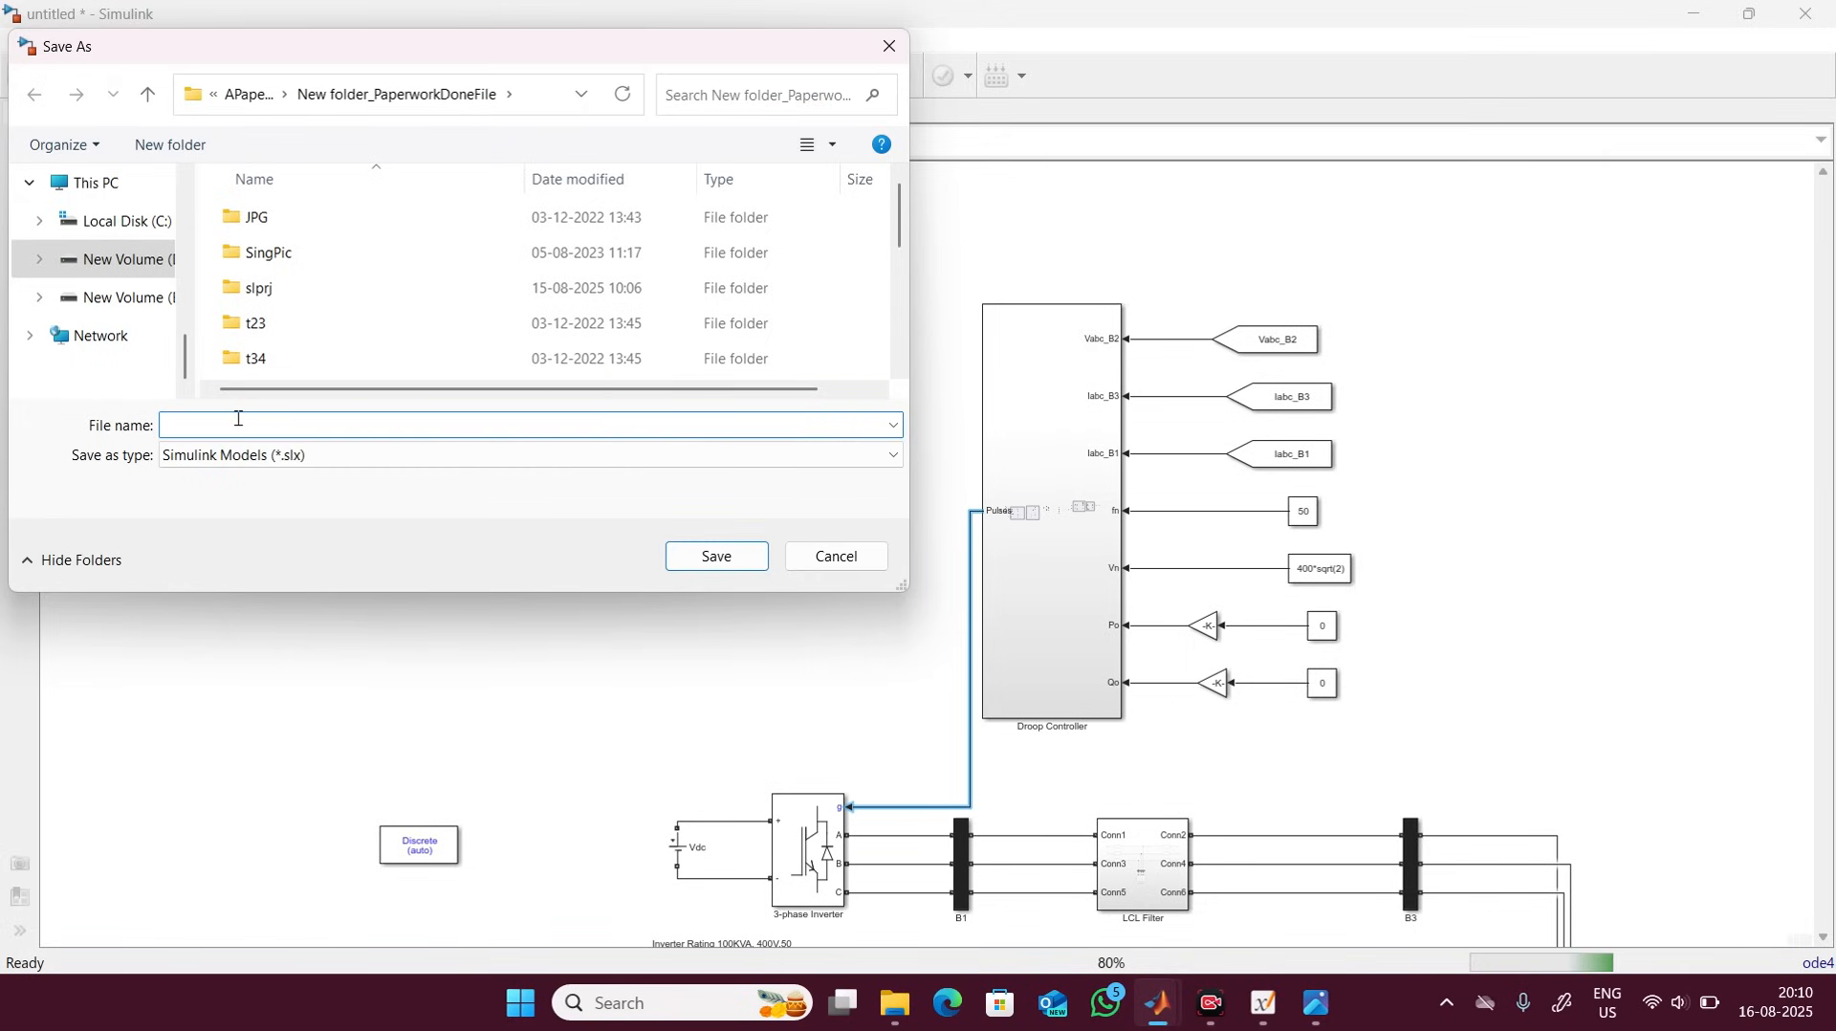
type("Fo")
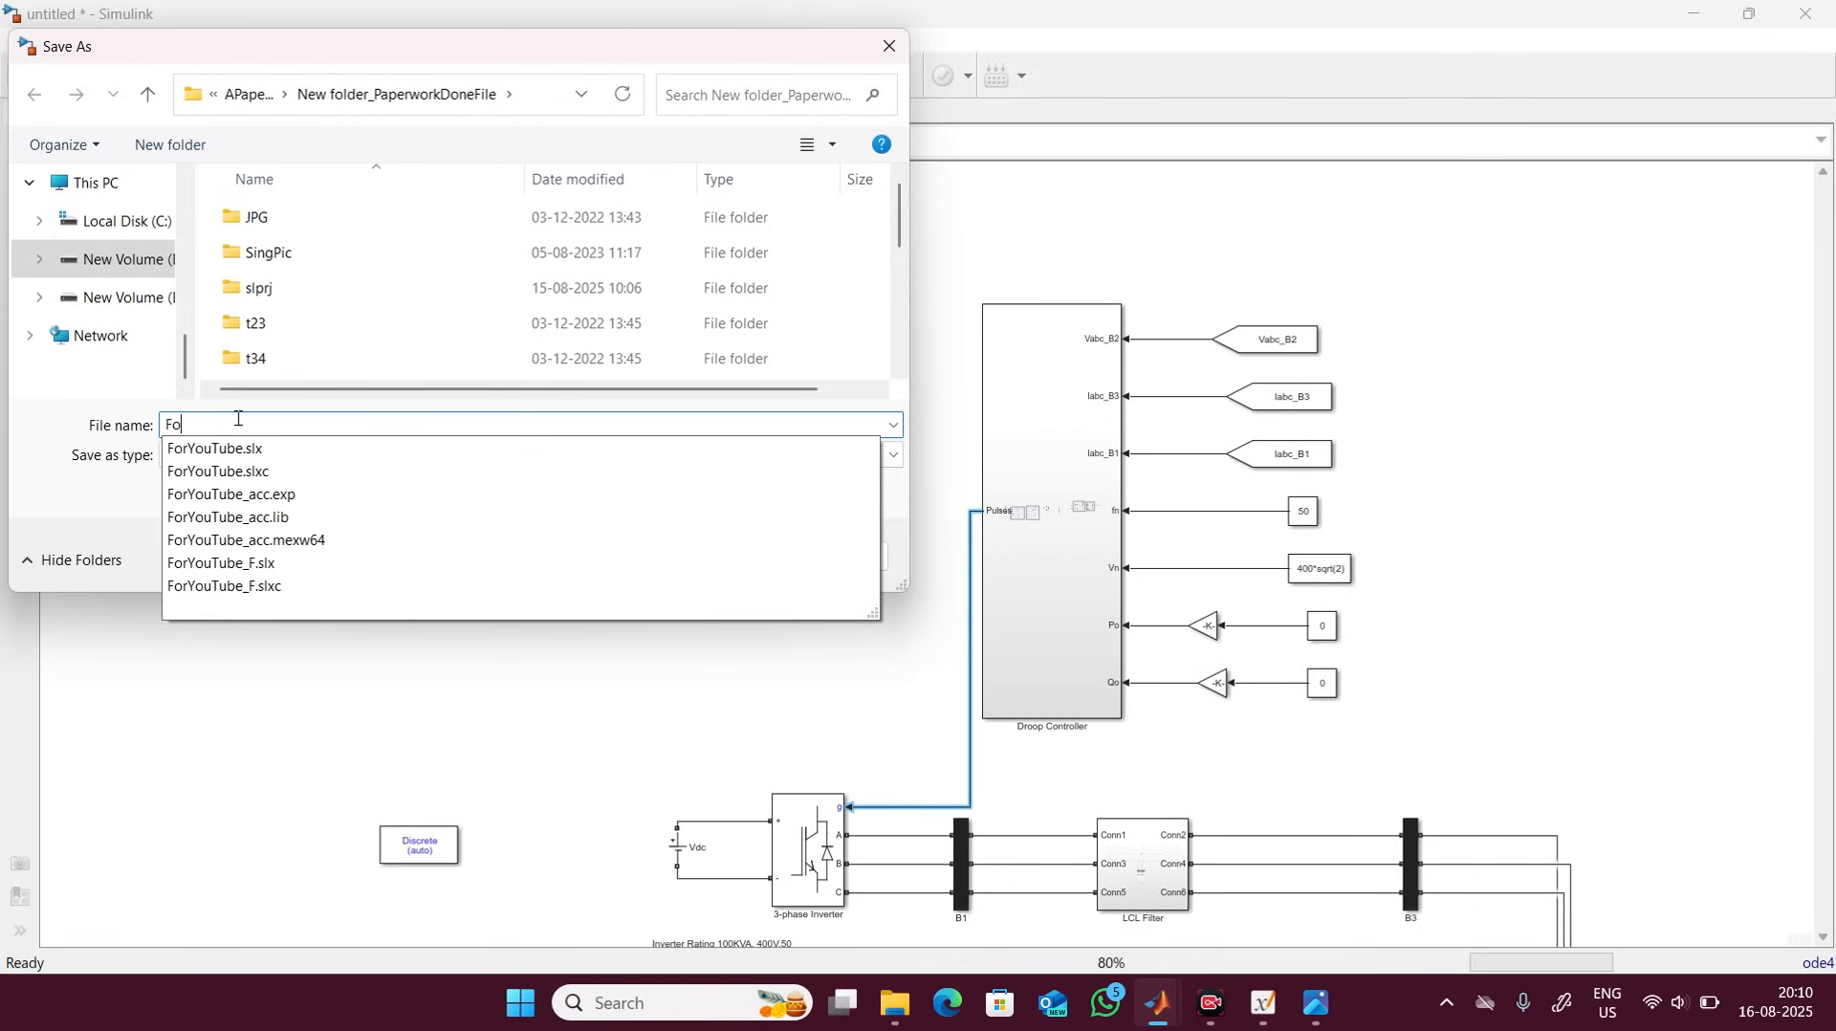
type("rYoutub")
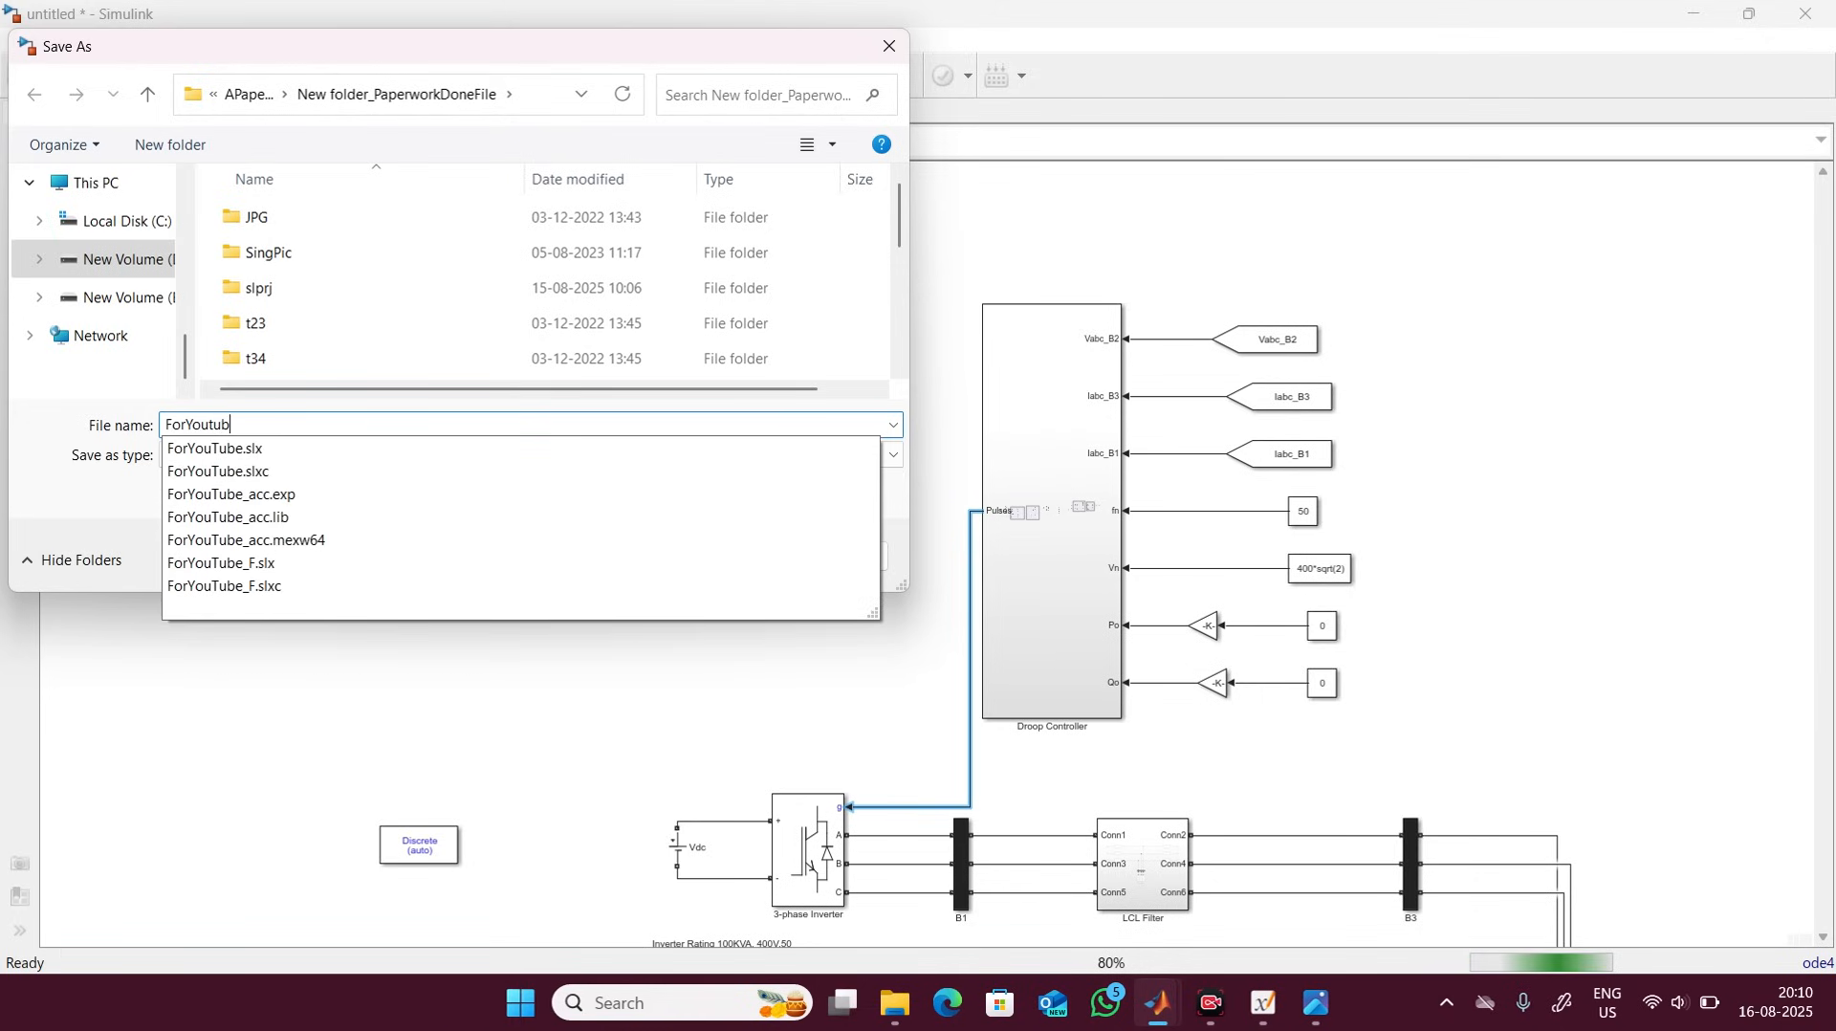
type("e")
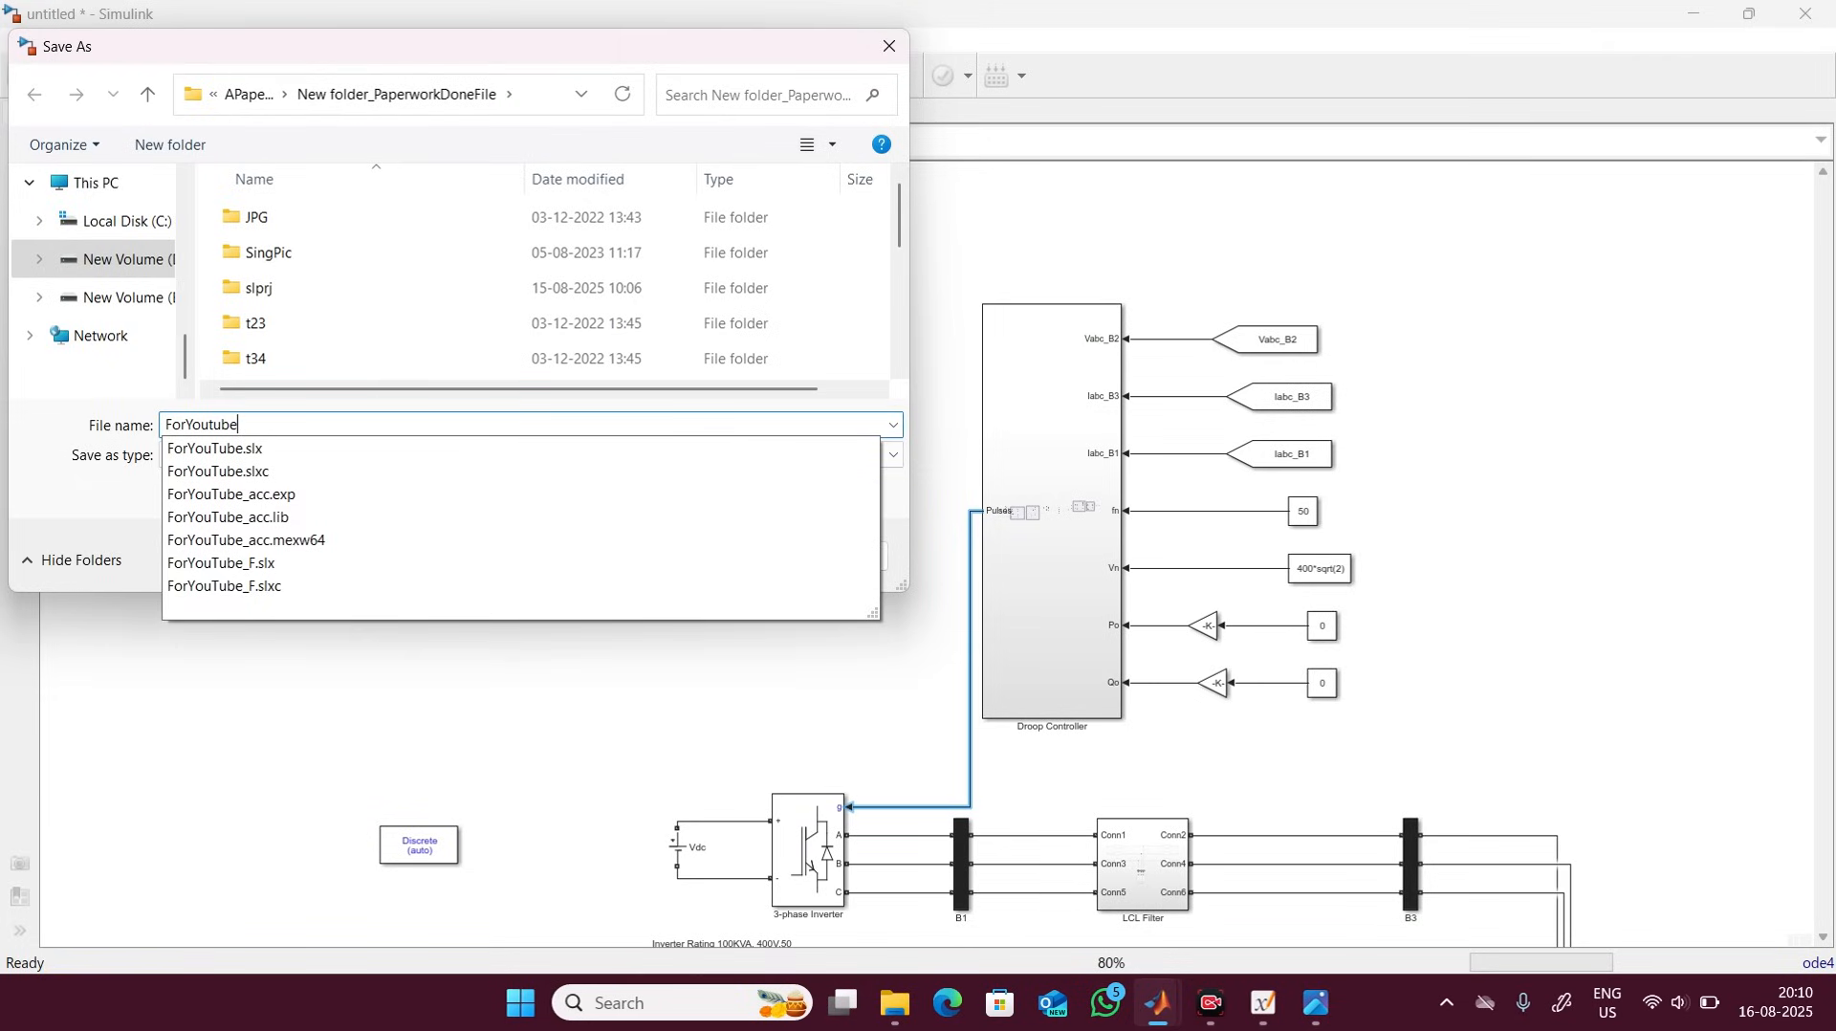
type("_D")
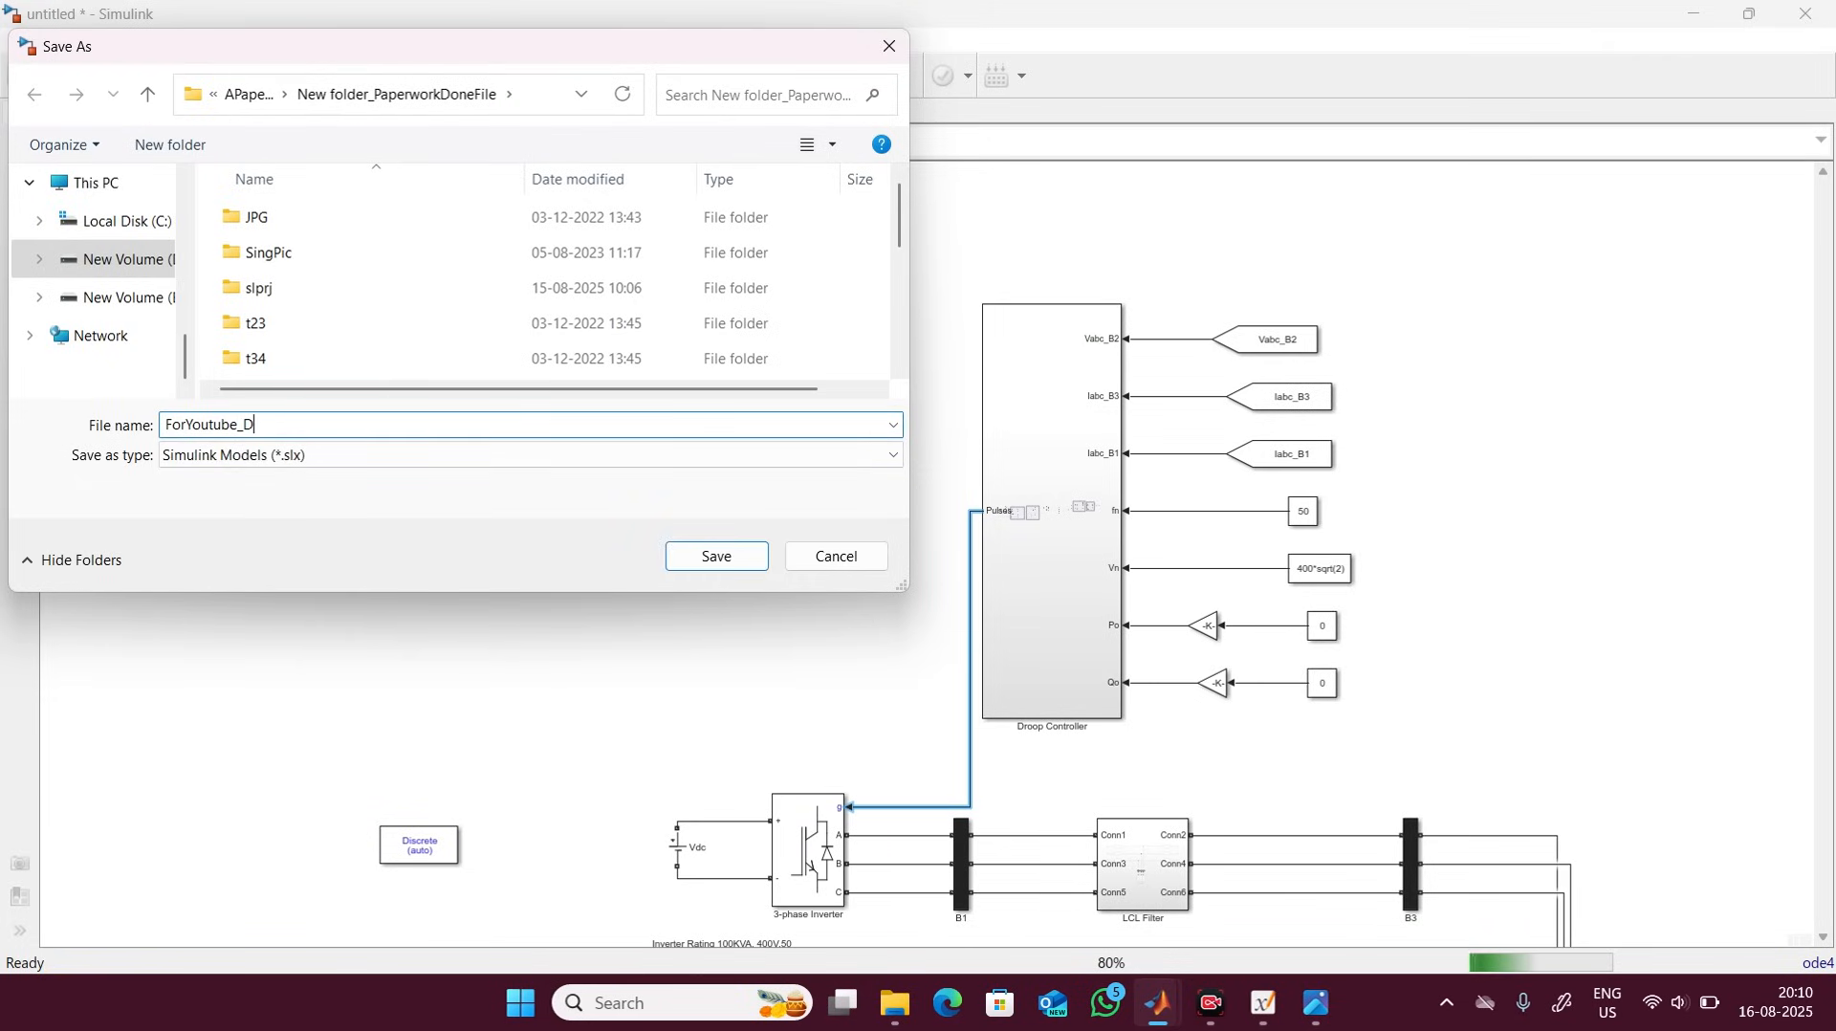
key("BackSpace")
type("vi")
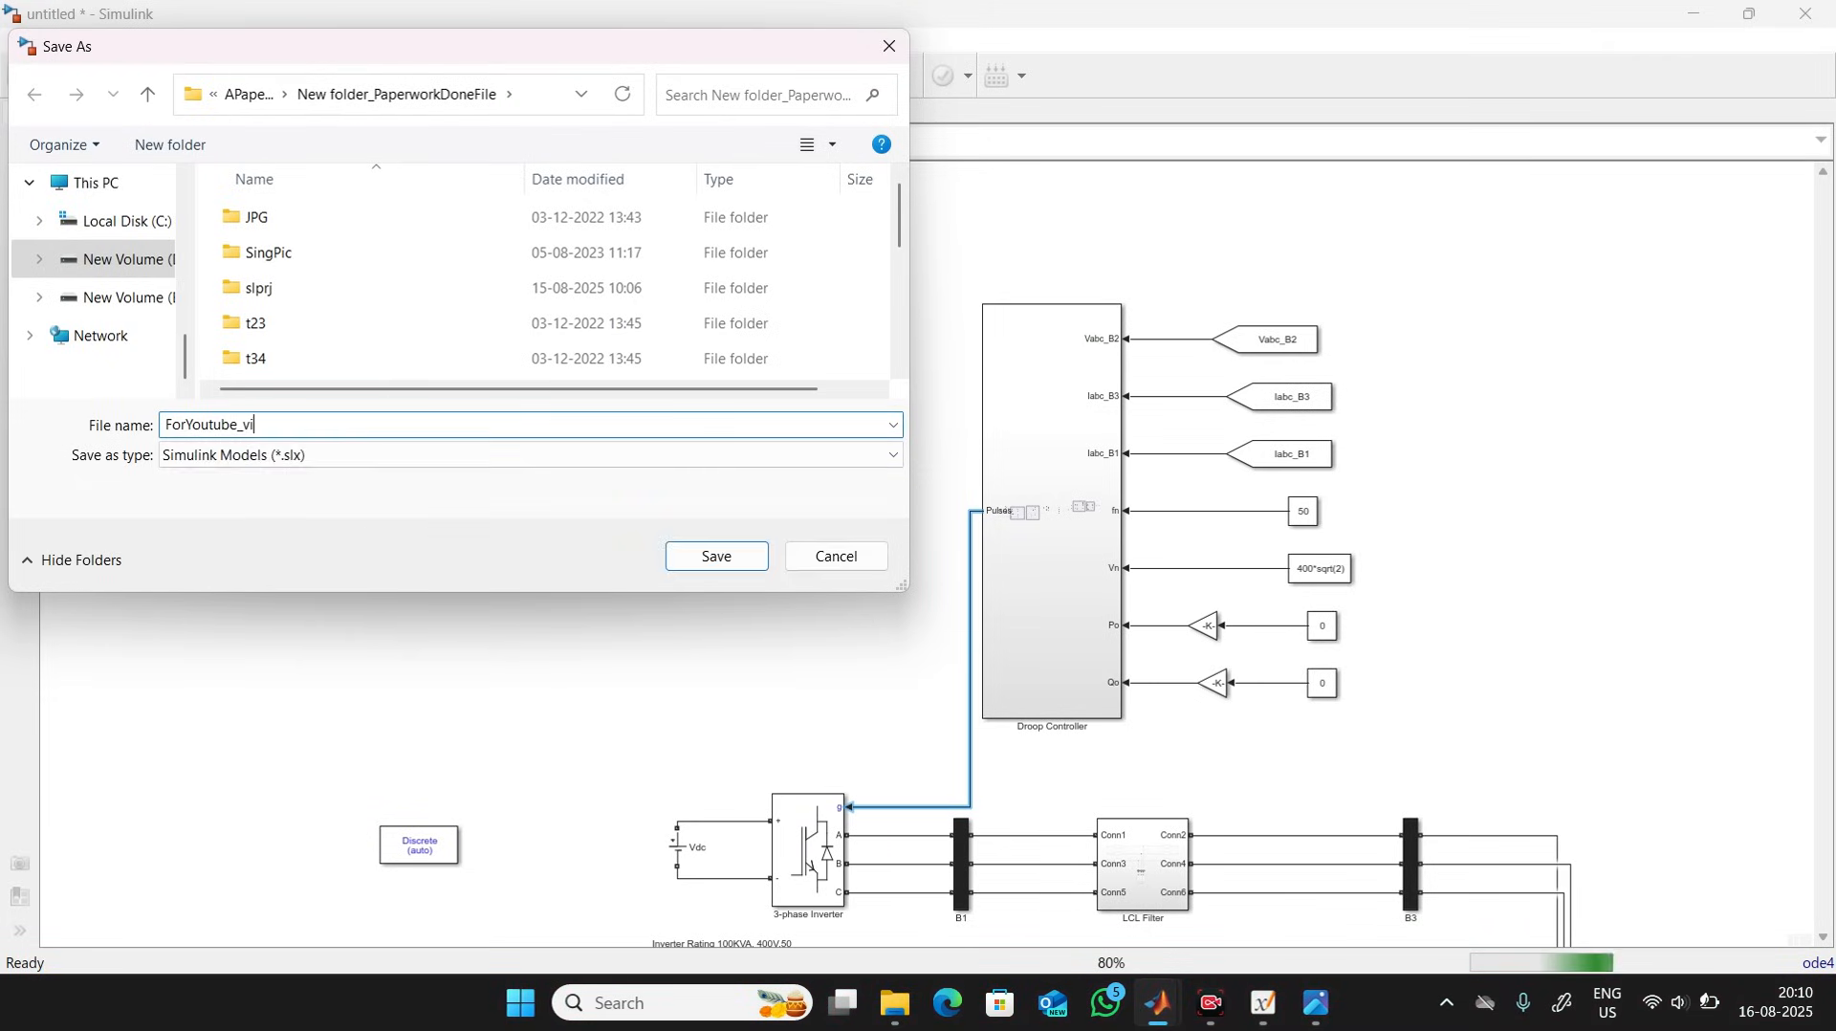
type("deo")
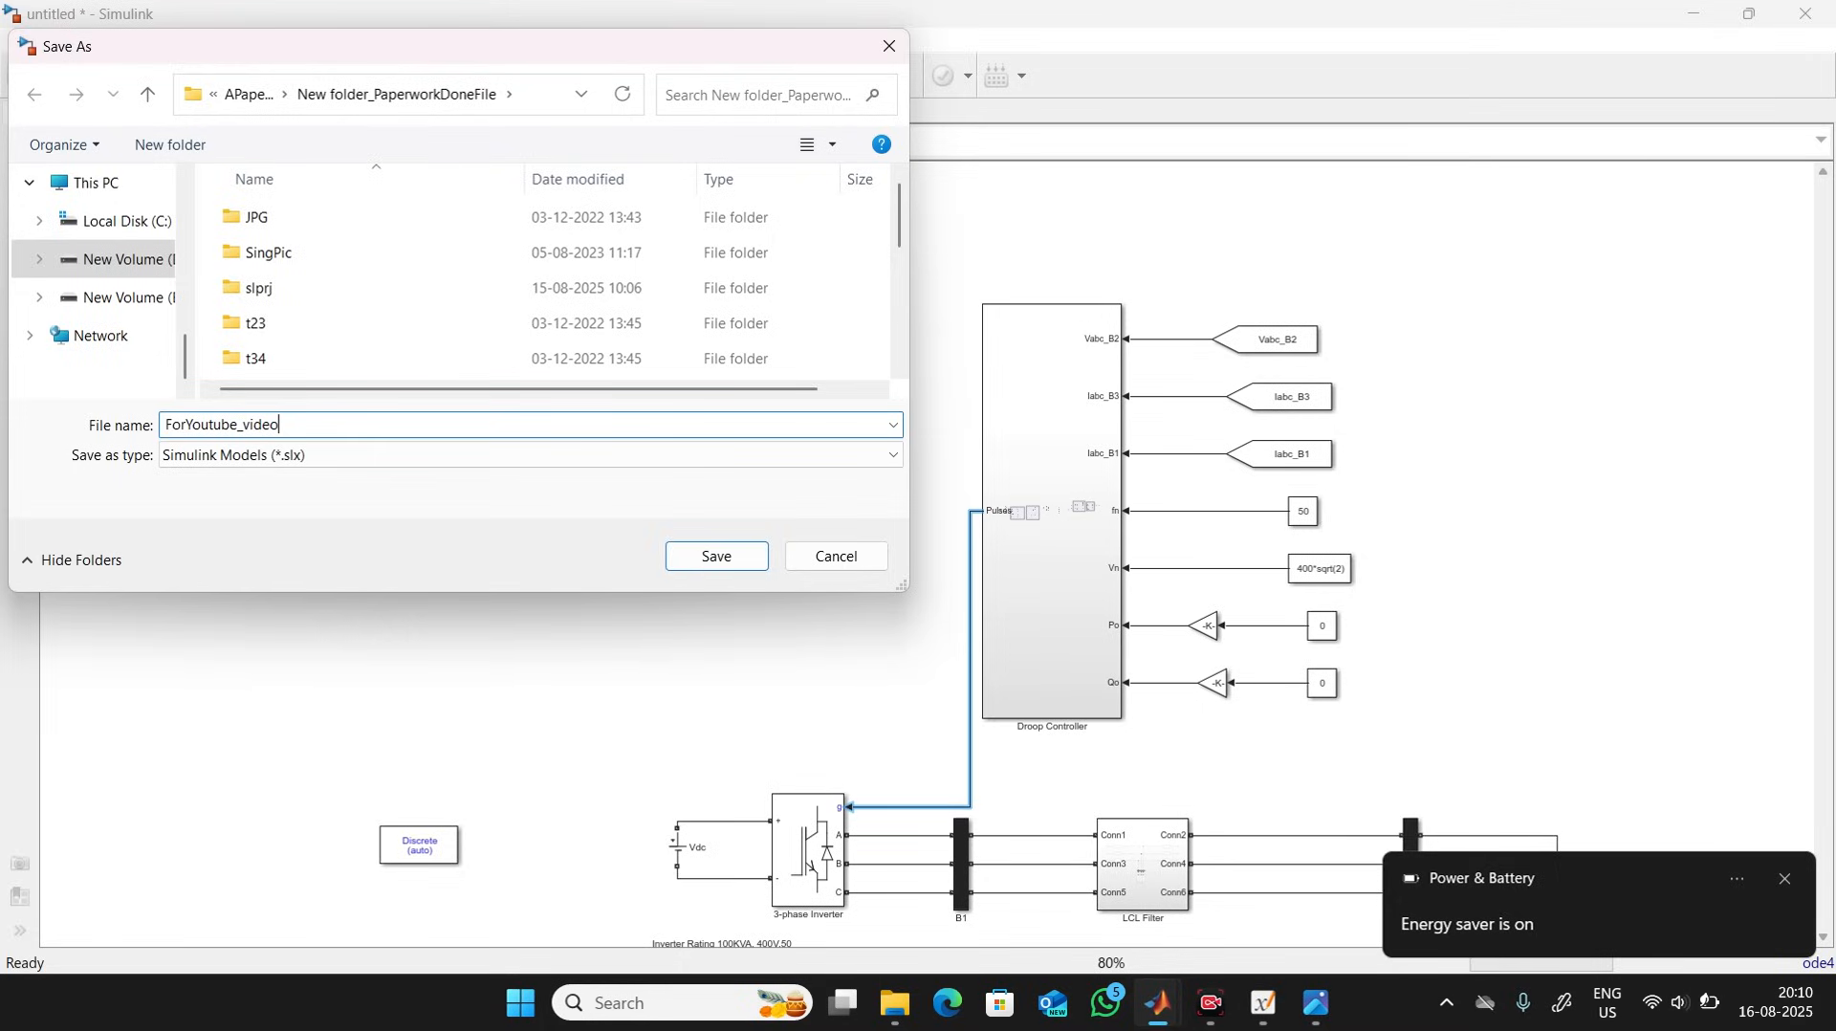
left_click(682, 558)
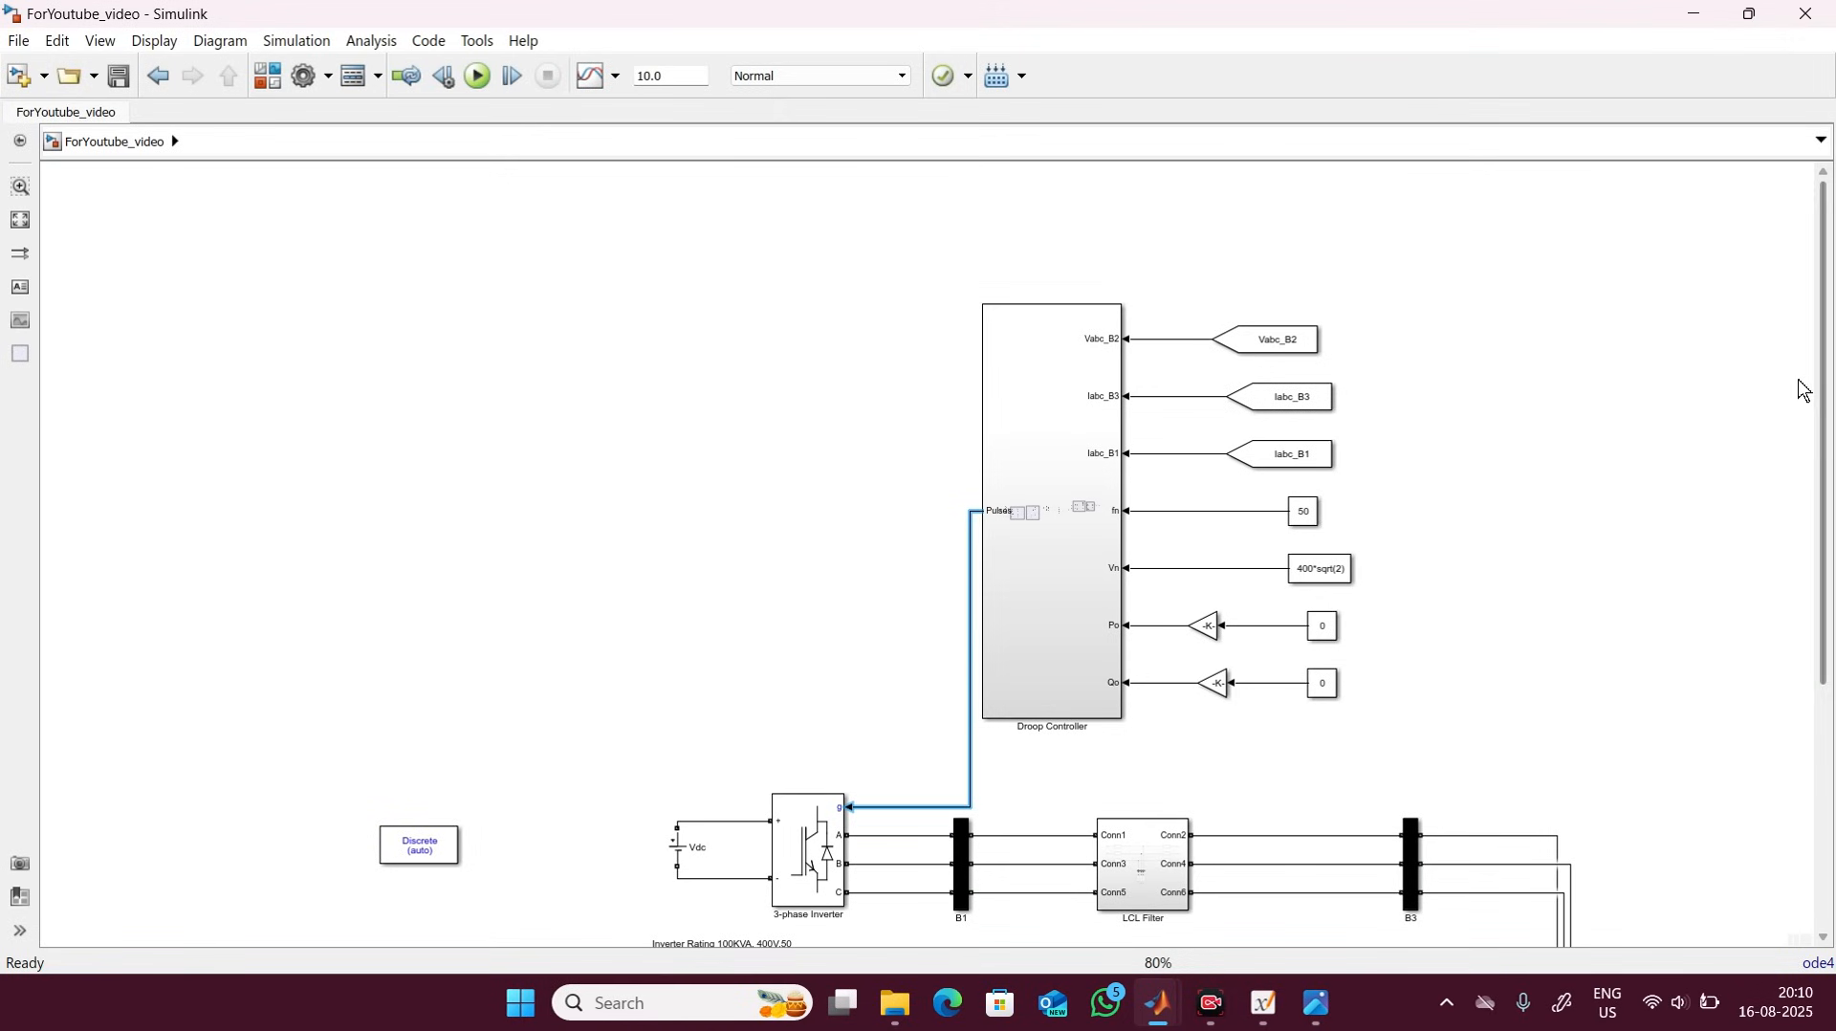
left_click_drag(1827, 441, 1811, 490)
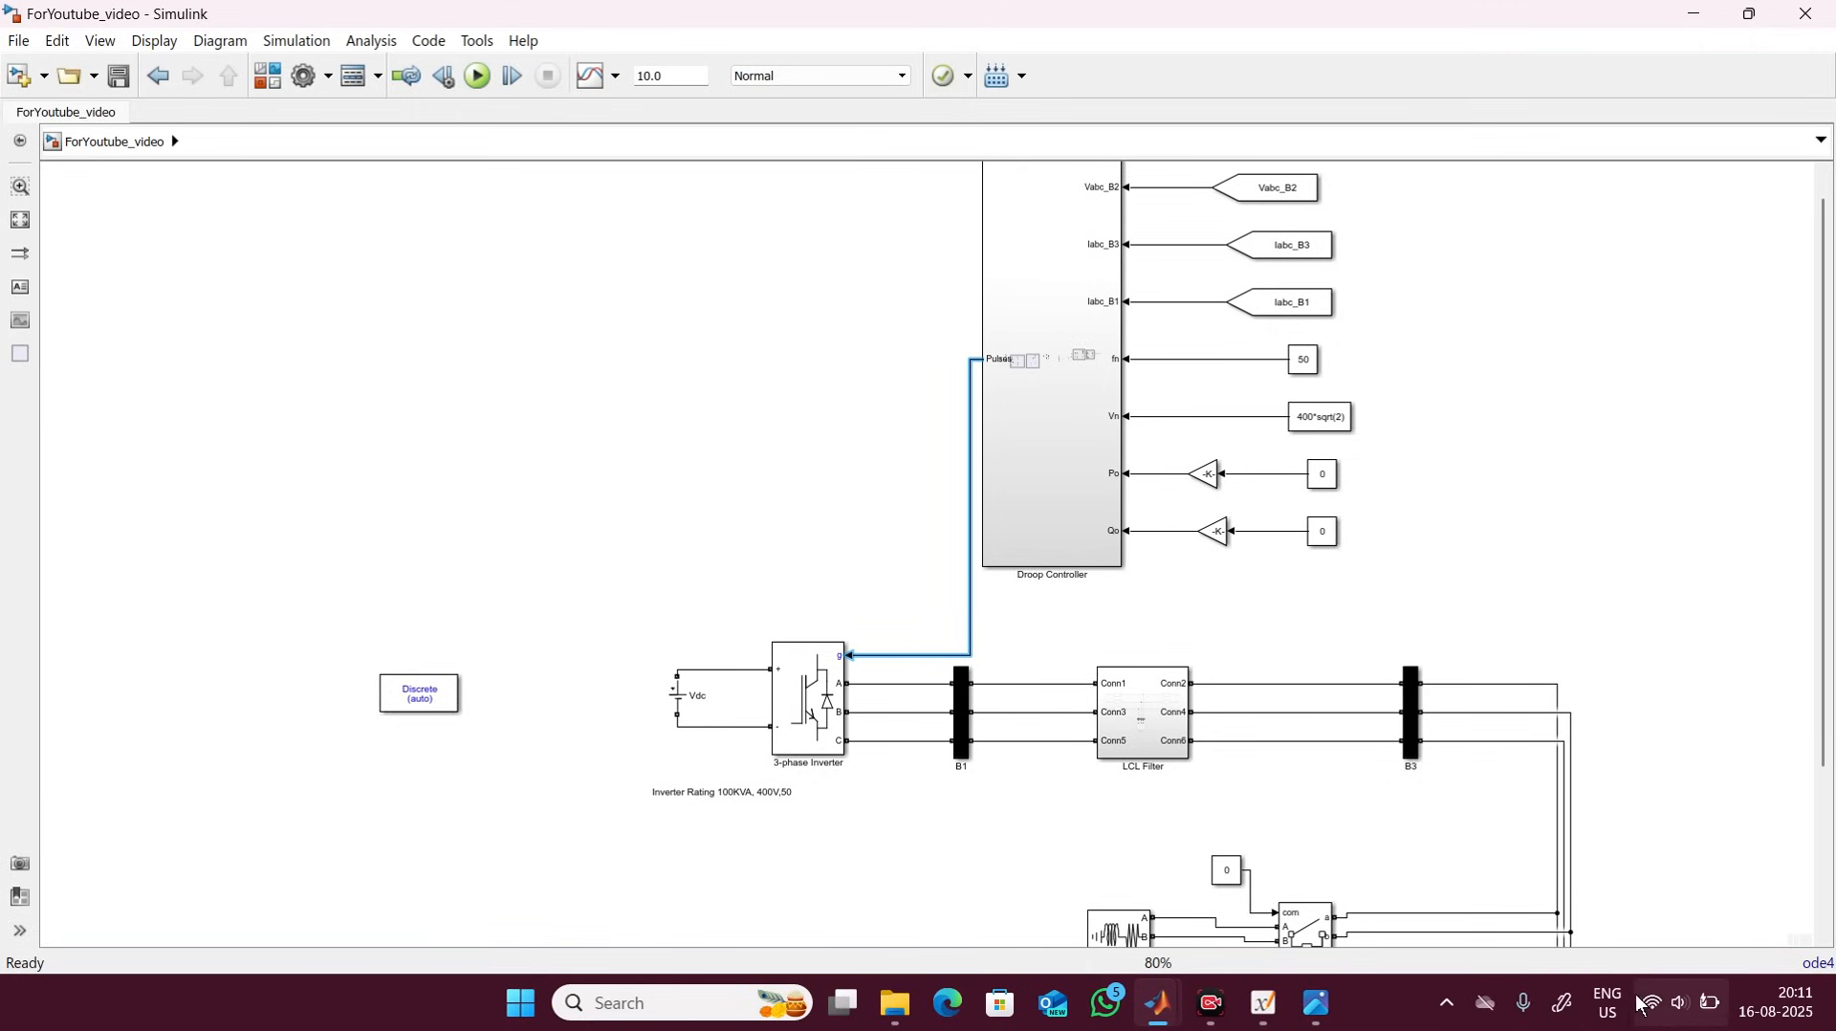
left_click(1446, 1000)
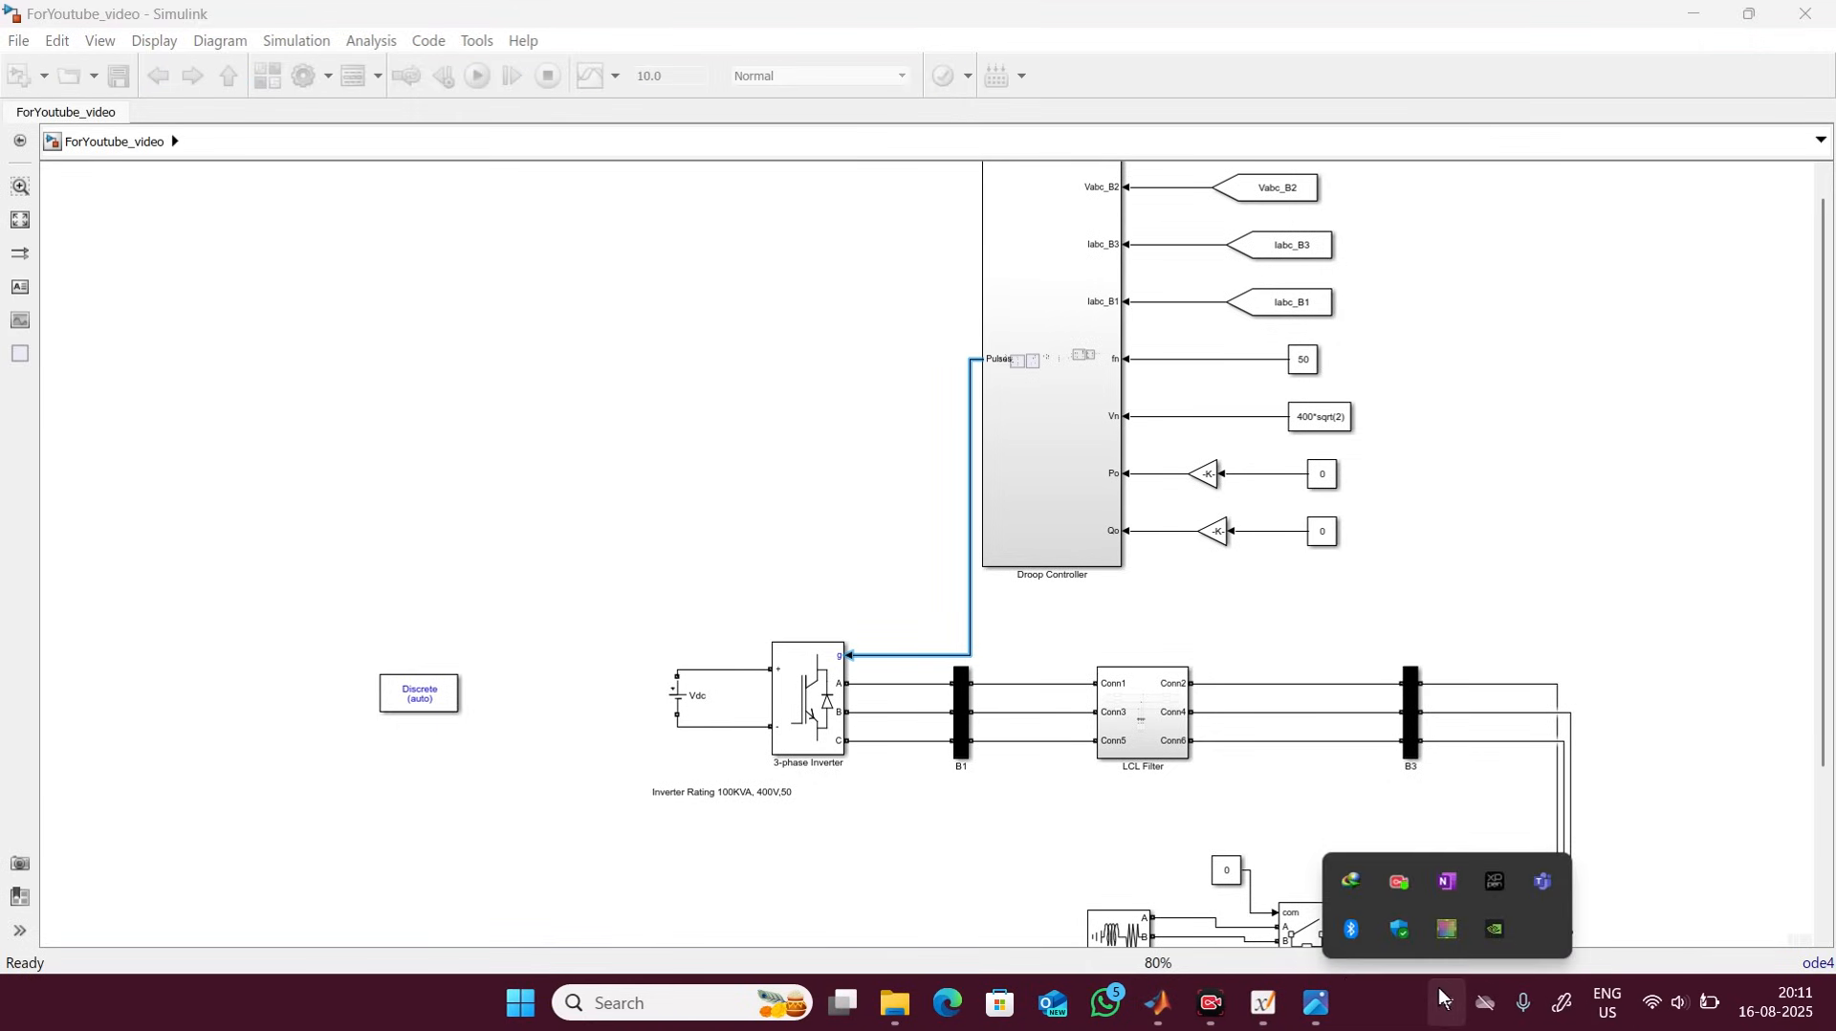
left_click(1212, 1002)
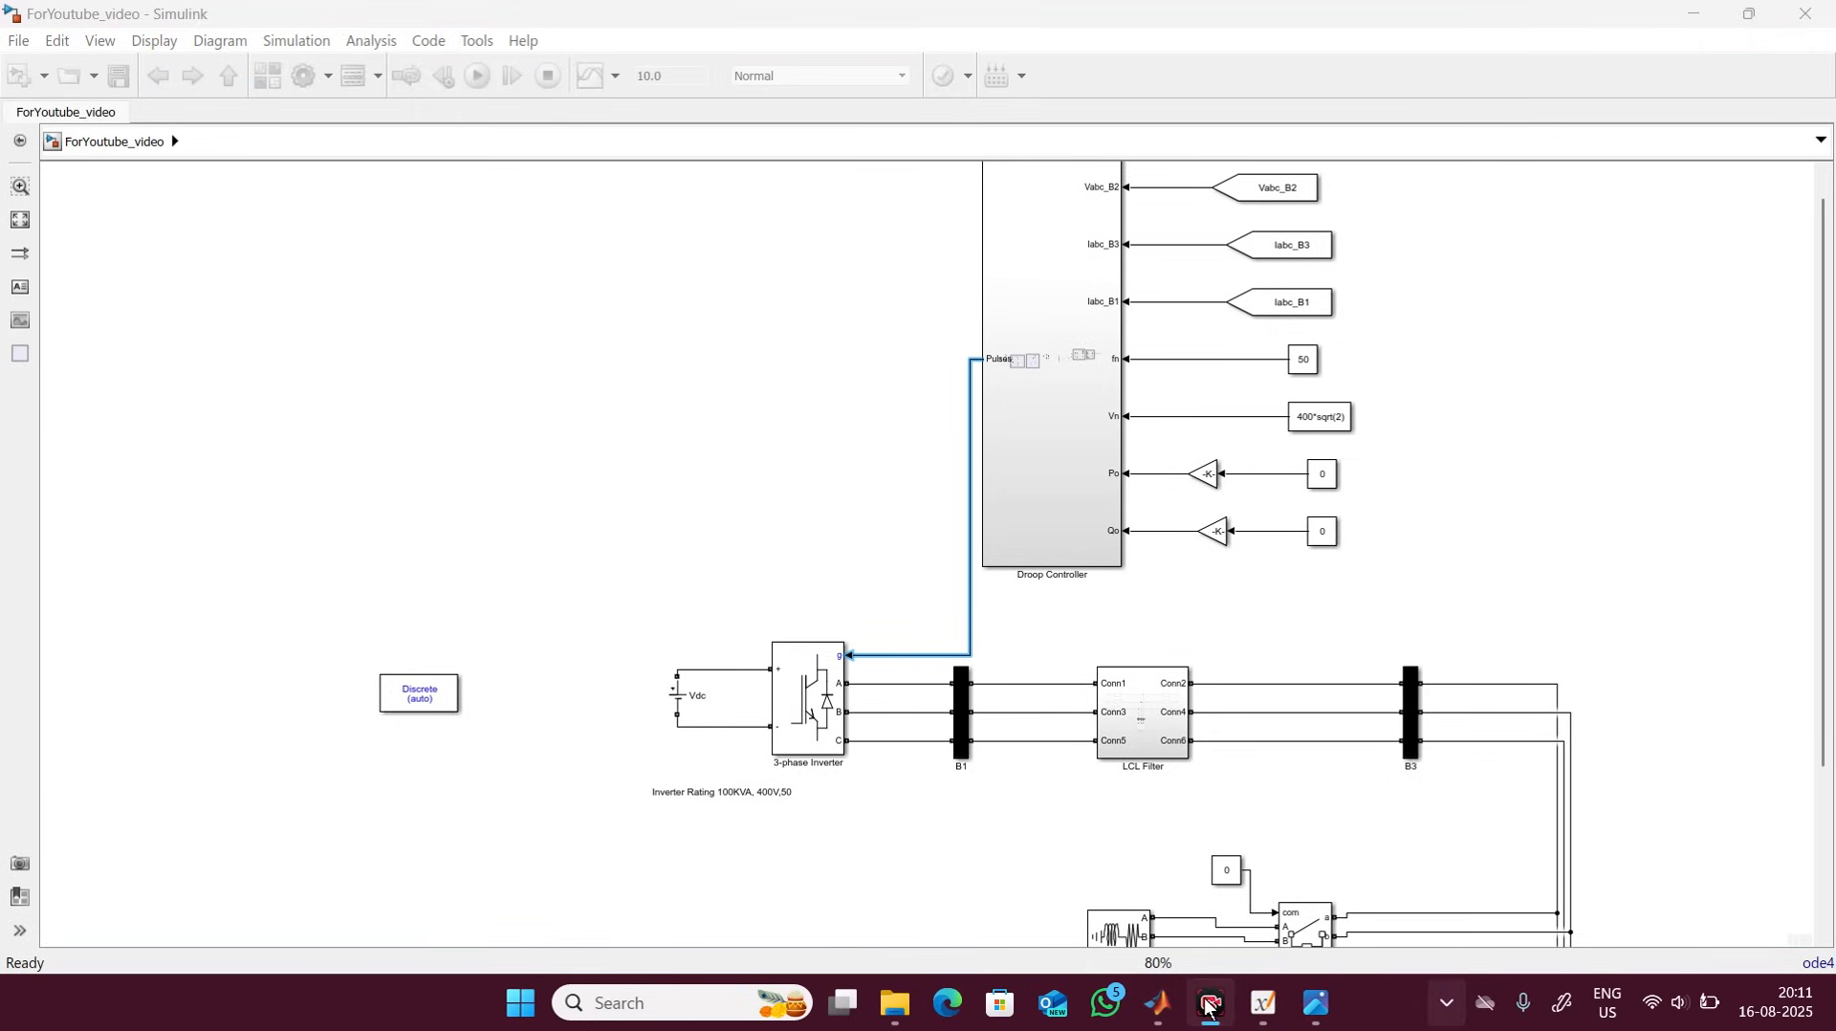